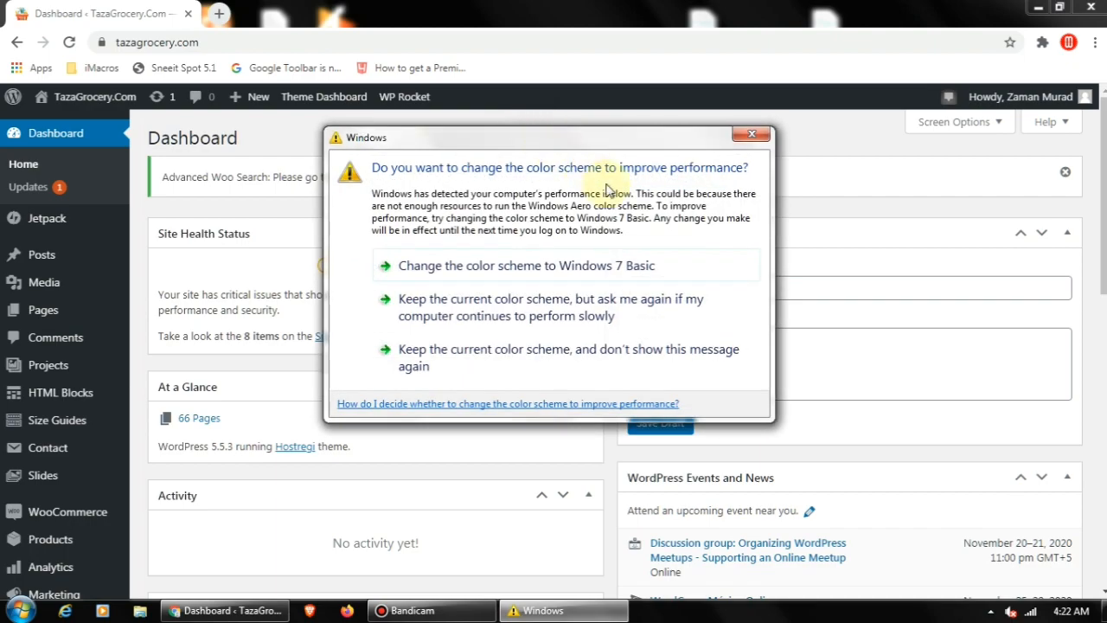
Dismiss the color-scheme prompt and the Advanced Woo Search notice, then go to Settings > General
{"action": "left_click", "coordinate": [749, 139]}
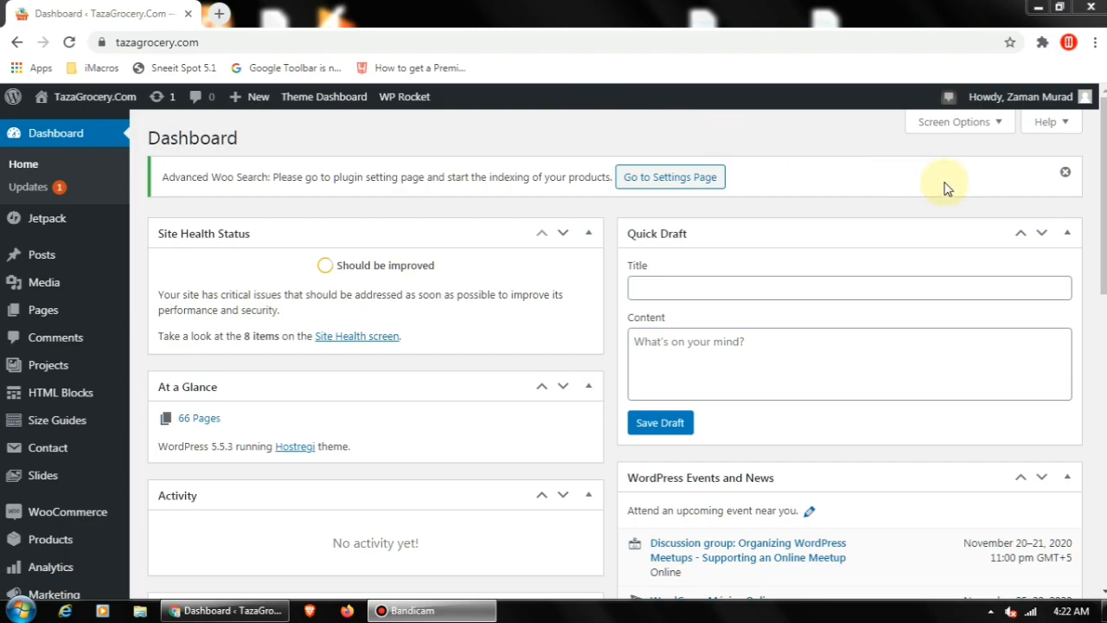
{"action": "left_click", "coordinate": [1066, 172]}
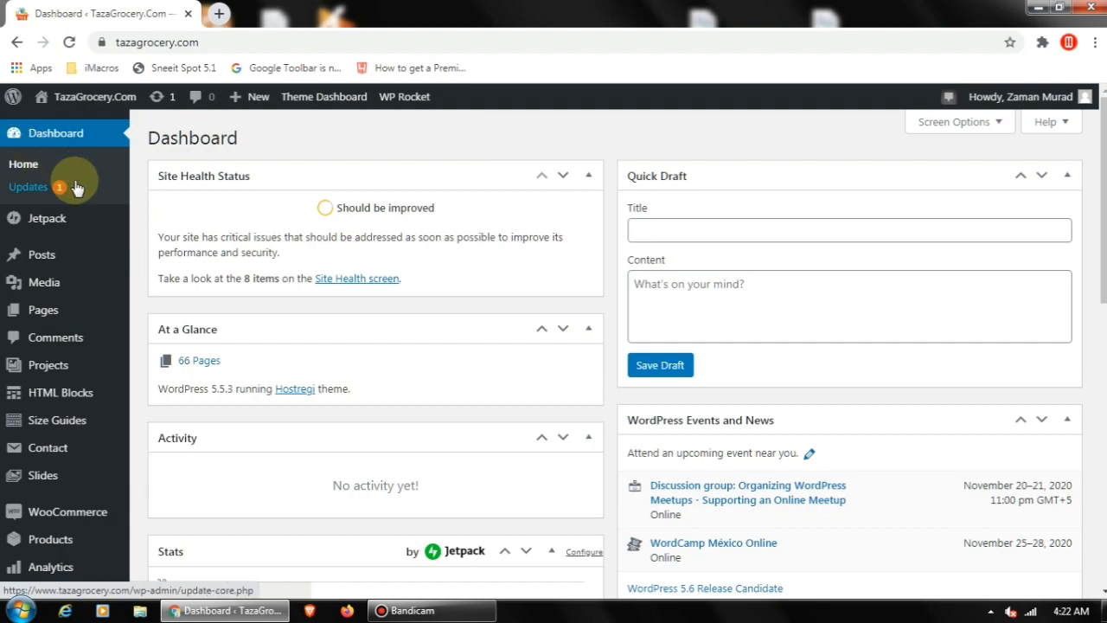
{"action": "mouse_move", "coordinate": [68, 440]}
{"action": "scroll", "coordinate": [68, 440], "scroll_direction": "down", "scroll_amount": 4}
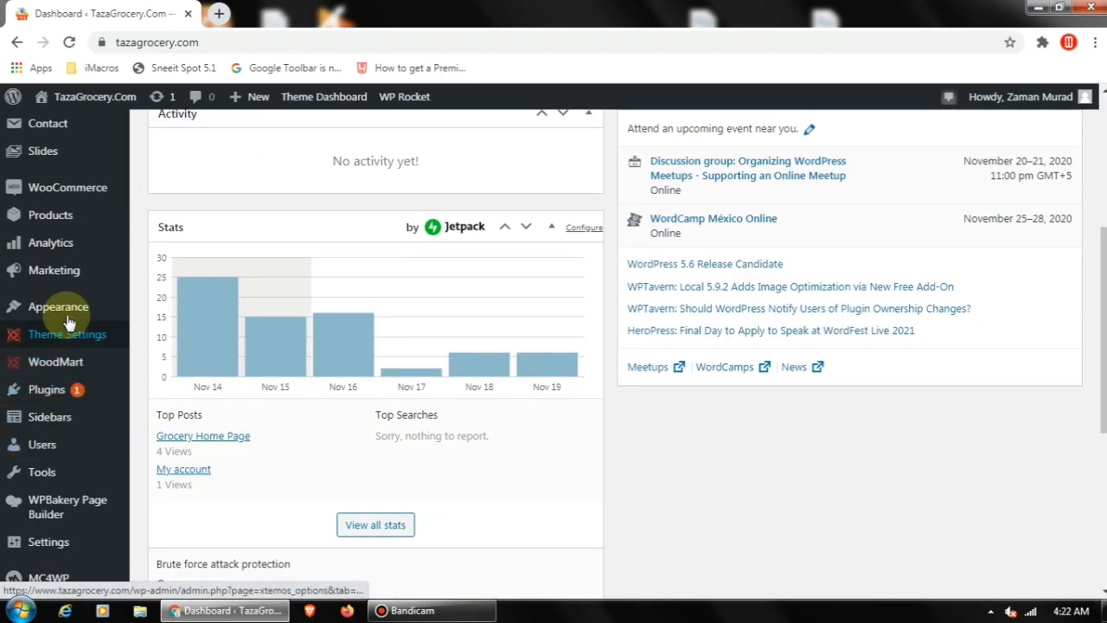
{"action": "mouse_move", "coordinate": [72, 275]}
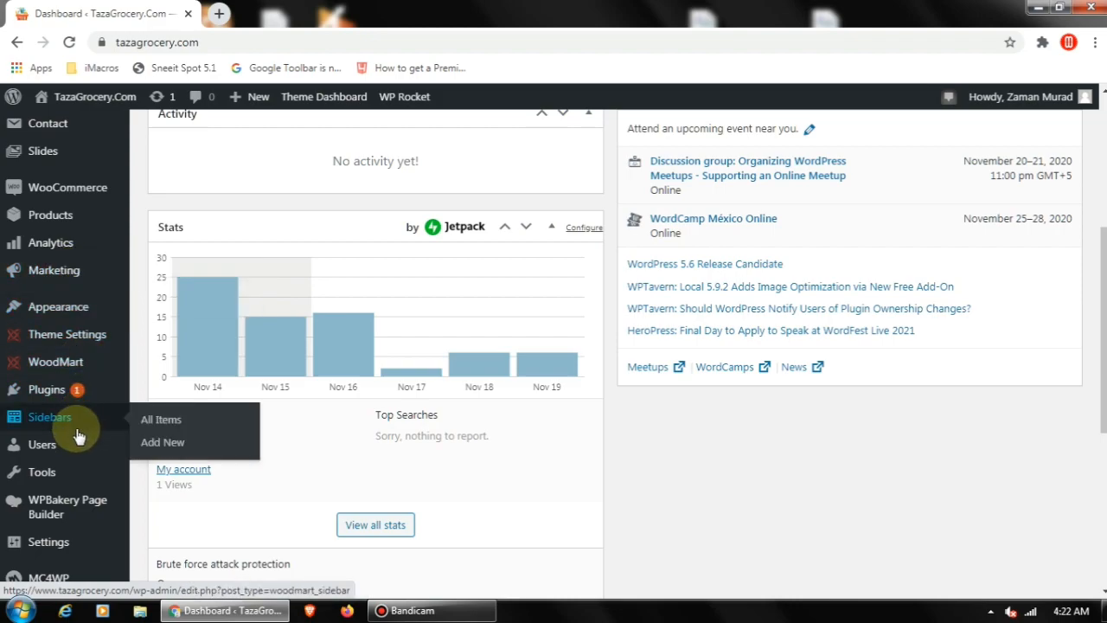
{"action": "scroll", "coordinate": [79, 429], "scroll_direction": "down", "scroll_amount": 2}
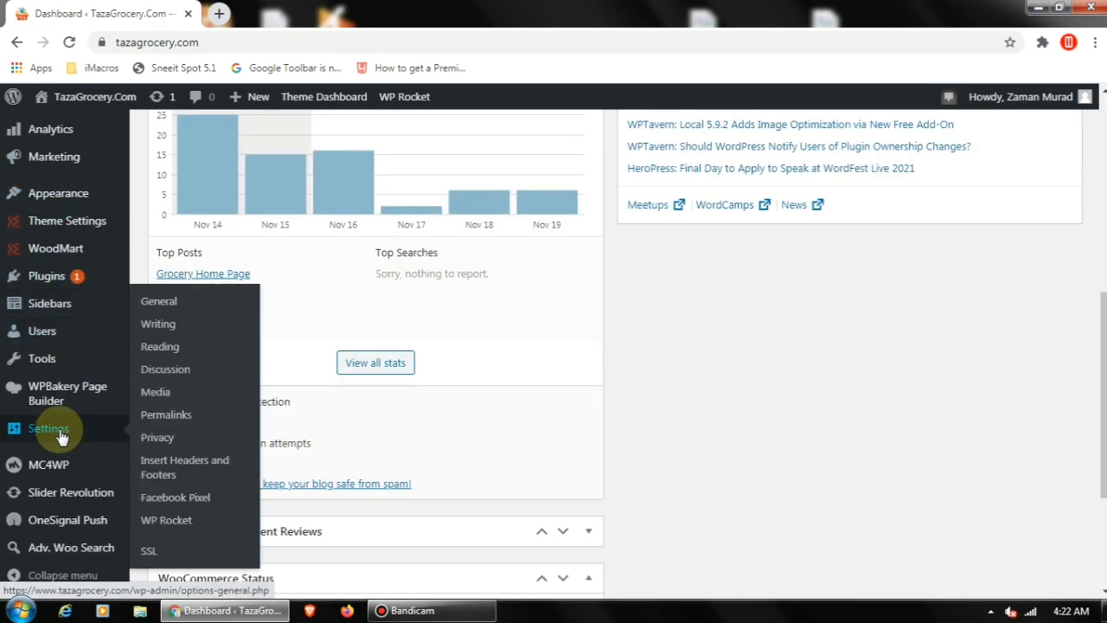
{"action": "left_click", "coordinate": [158, 303]}
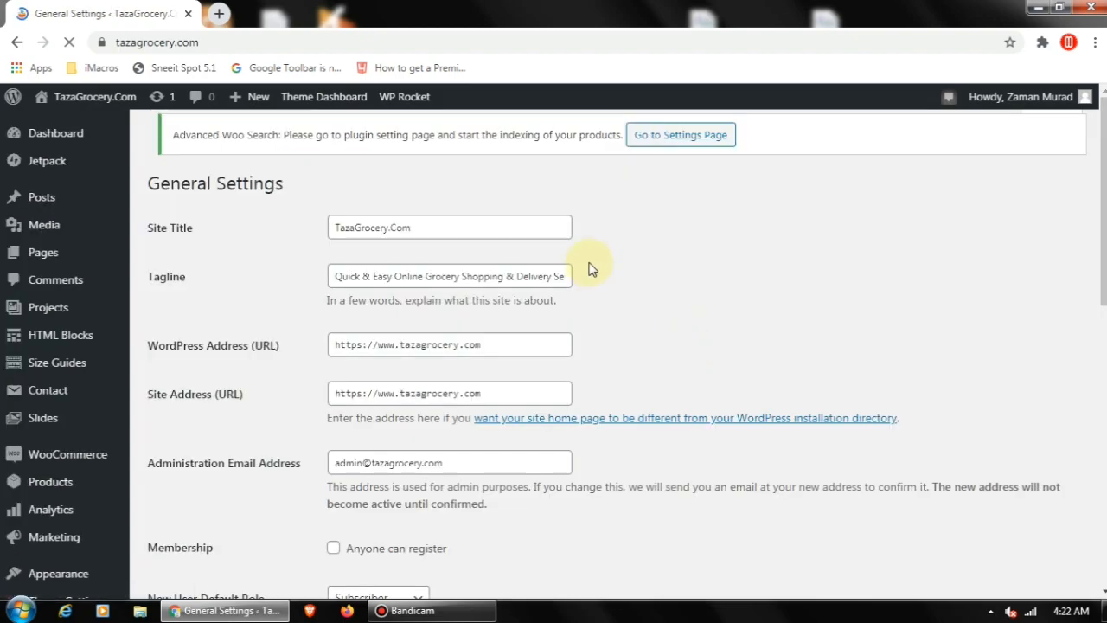
Delete '.Com' from the Site Title so it reads TazaGrocery
{"action": "scroll", "coordinate": [632, 262], "scroll_direction": "down", "scroll_amount": 1}
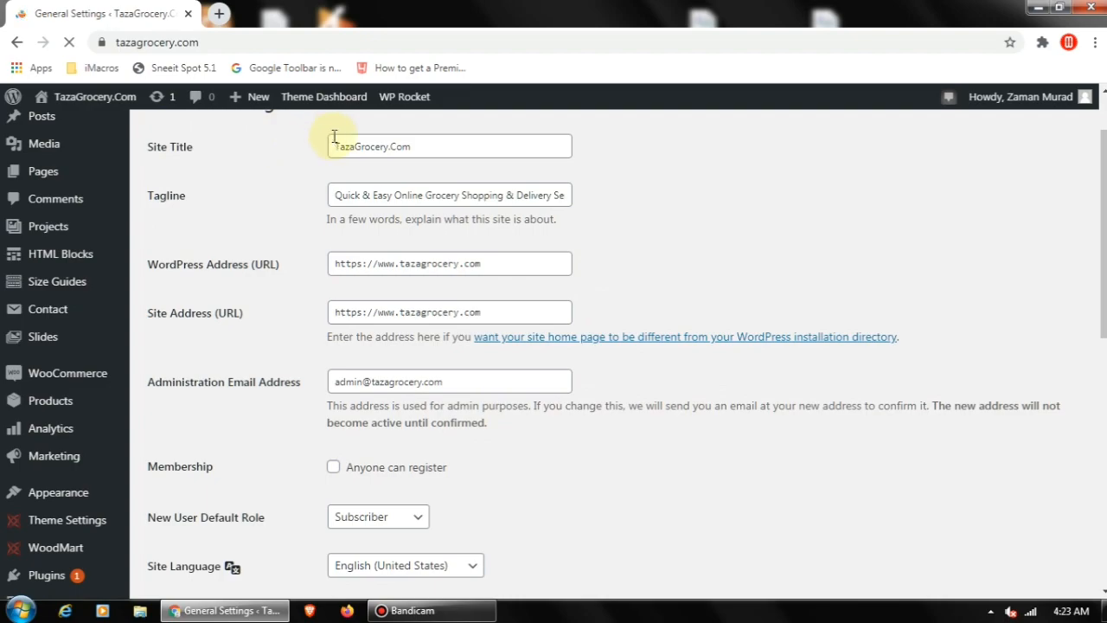
{"action": "left_click_drag", "start_coordinate": [472, 149], "coordinate": [313, 155]}
{"action": "left_click", "coordinate": [425, 145]}
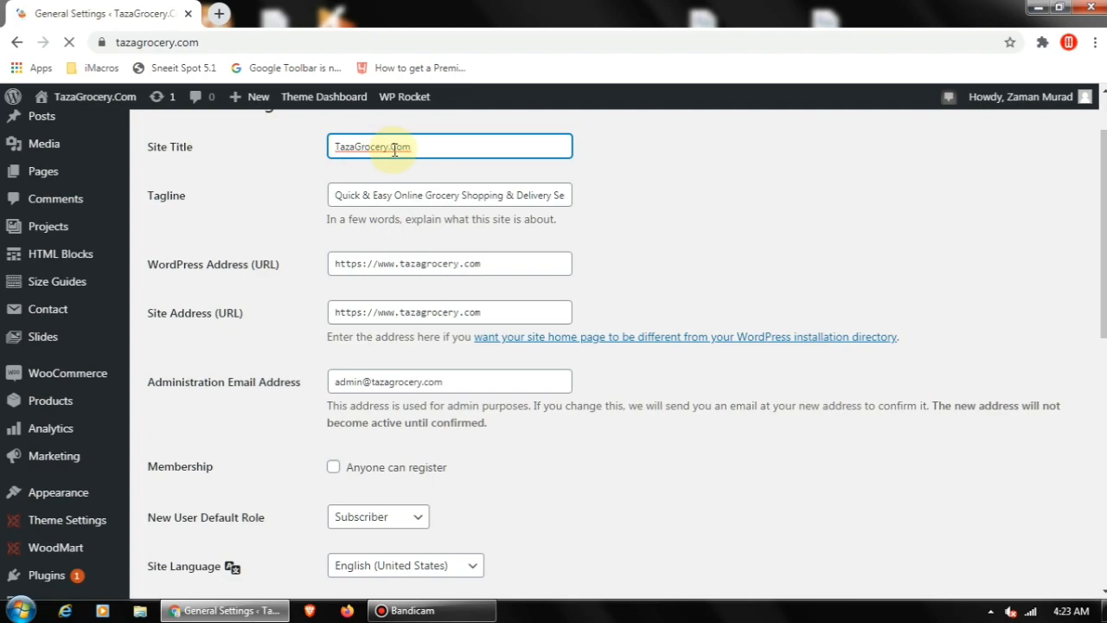
{"action": "left_click_drag", "start_coordinate": [397, 146], "coordinate": [423, 145]}
{"action": "key", "text": "BackSpace"}
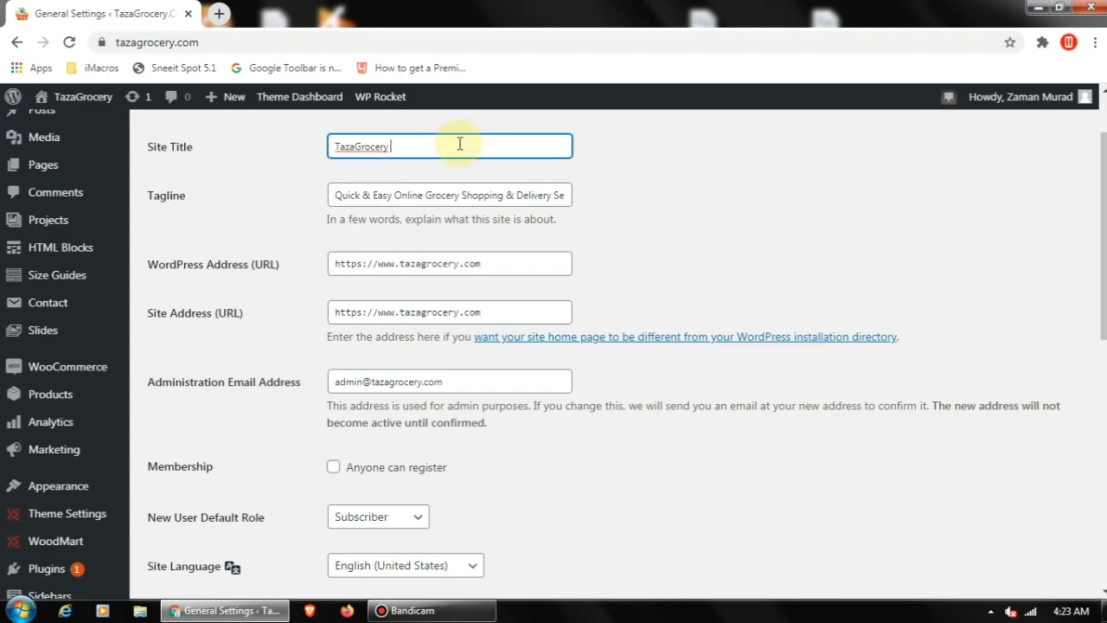
{"action": "left_click", "coordinate": [334, 144]}
{"action": "left_click_drag", "start_coordinate": [334, 144], "coordinate": [408, 148]}
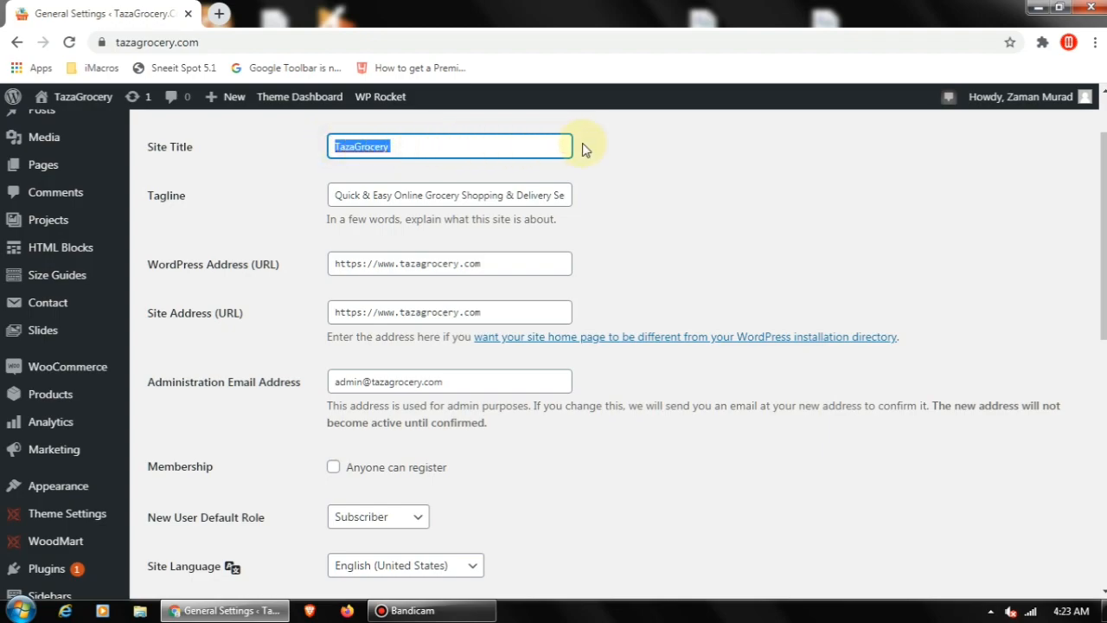
{"action": "left_click", "coordinate": [474, 148]}
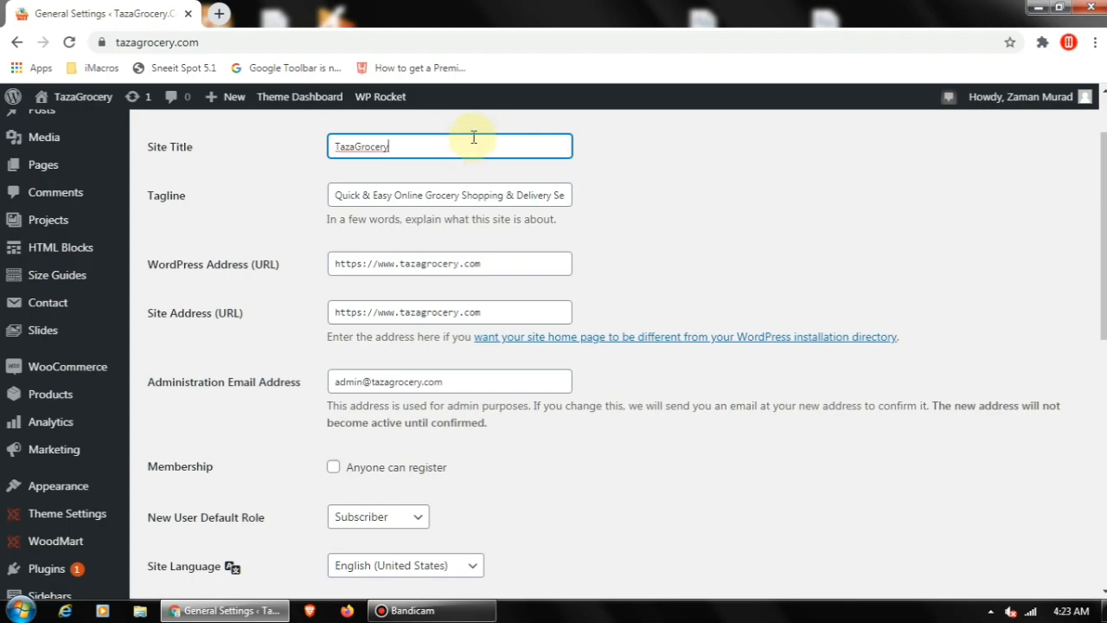
{"action": "left_click_drag", "start_coordinate": [338, 144], "coordinate": [395, 147]}
Insert a space between 'Dhaka City.' and 'Your' in the Tagline field
{"action": "left_click", "coordinate": [410, 145]}
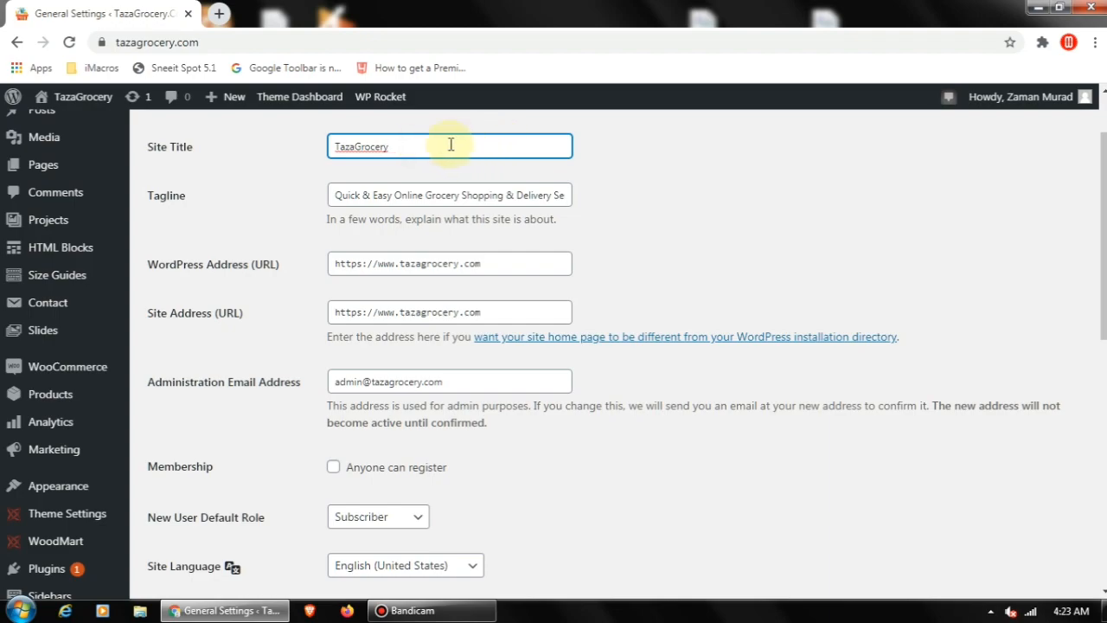
{"action": "left_click", "coordinate": [390, 145]}
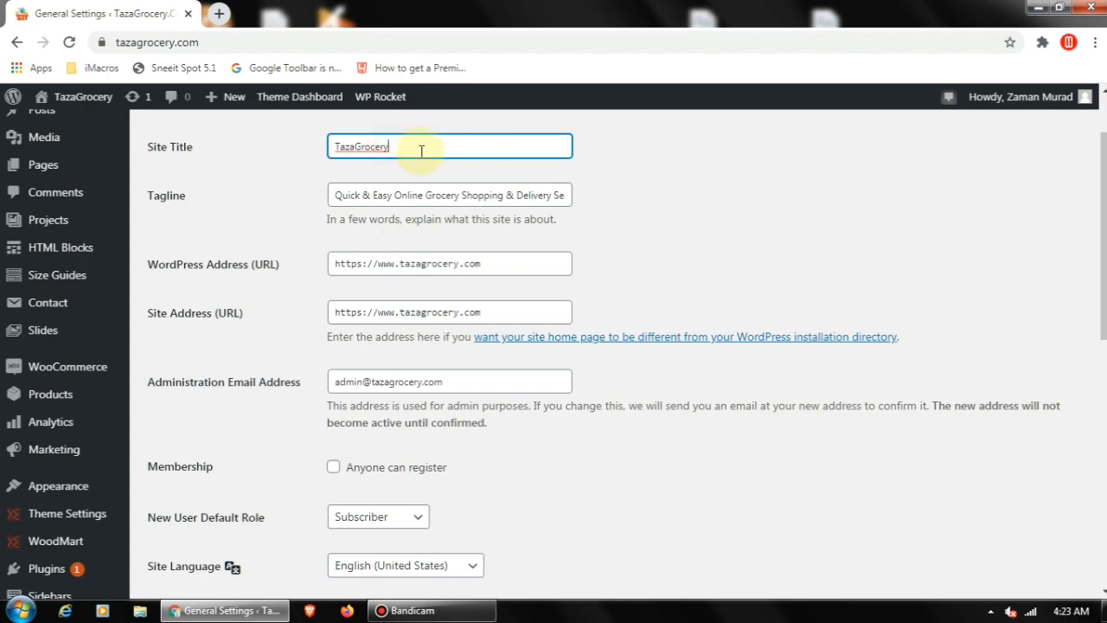
{"action": "left_click", "coordinate": [342, 195]}
{"action": "left_click_drag", "start_coordinate": [342, 194], "coordinate": [573, 197]}
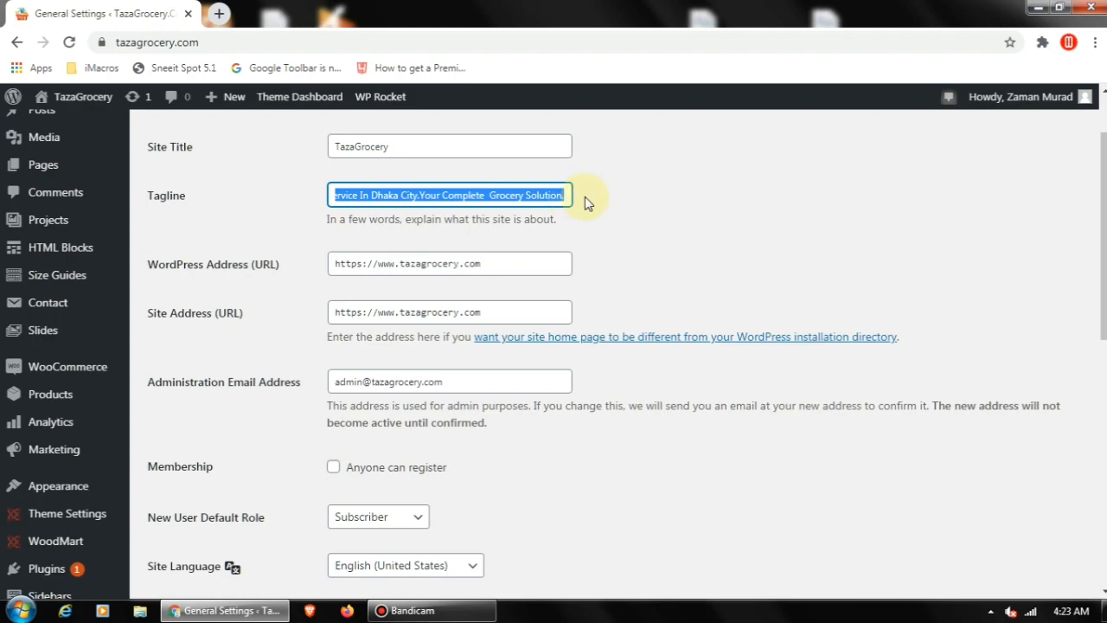
{"action": "left_click", "coordinate": [505, 196]}
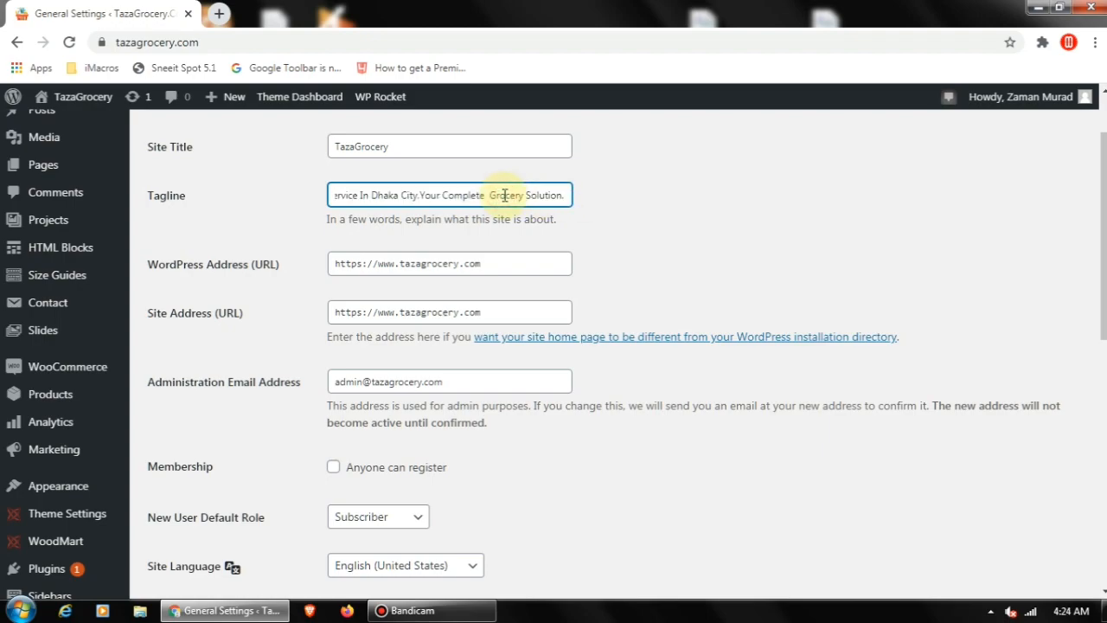
{"action": "left_click", "coordinate": [420, 197]}
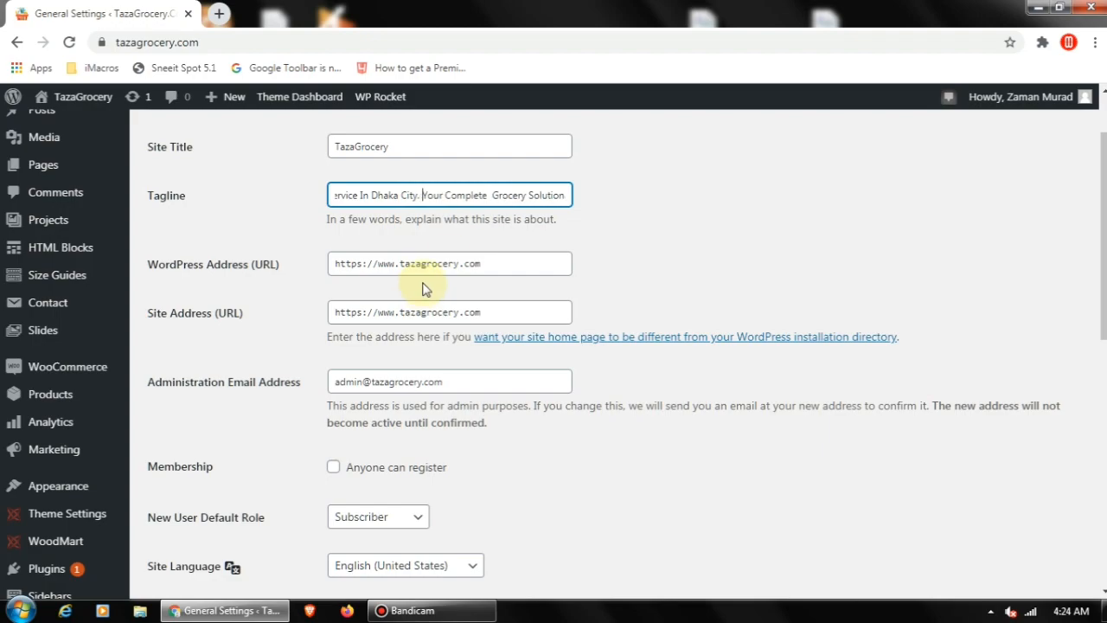
{"action": "left_click_drag", "start_coordinate": [540, 196], "coordinate": [717, 223]}
{"action": "left_click_drag", "start_coordinate": [425, 198], "coordinate": [267, 210]}
{"action": "left_click", "coordinate": [403, 192]}
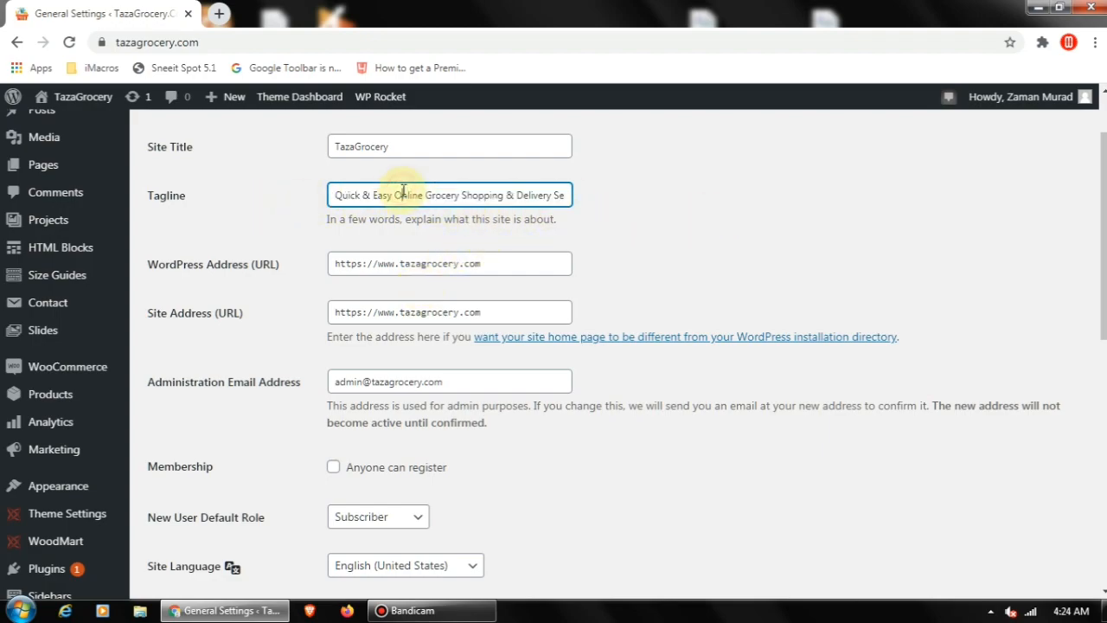
{"action": "left_click", "coordinate": [381, 269]}
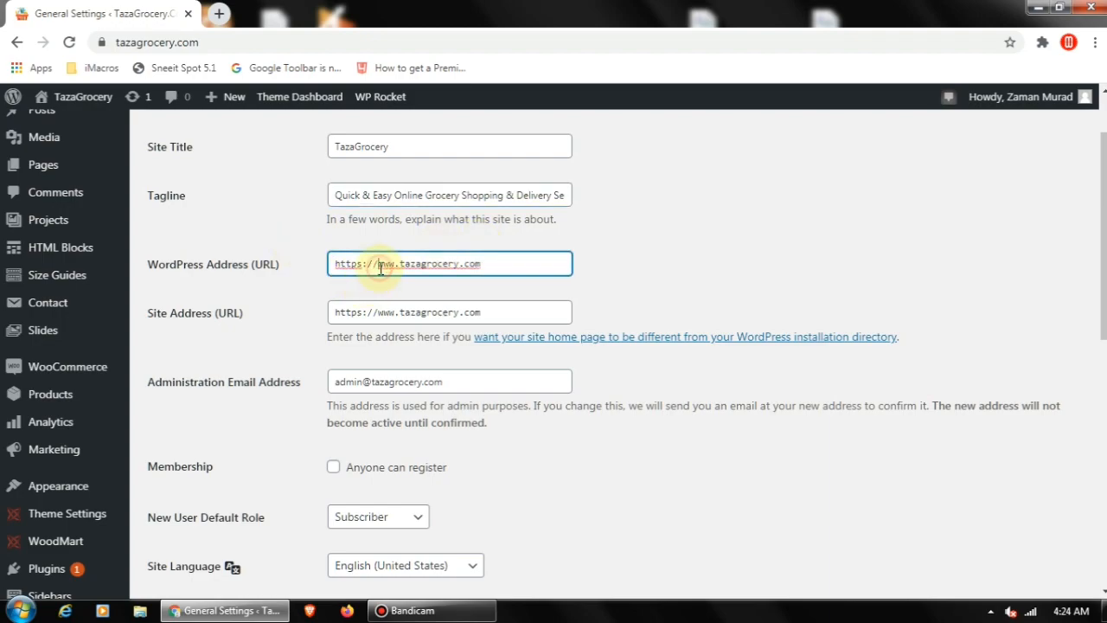
{"action": "left_click_drag", "start_coordinate": [363, 263], "coordinate": [331, 263]}
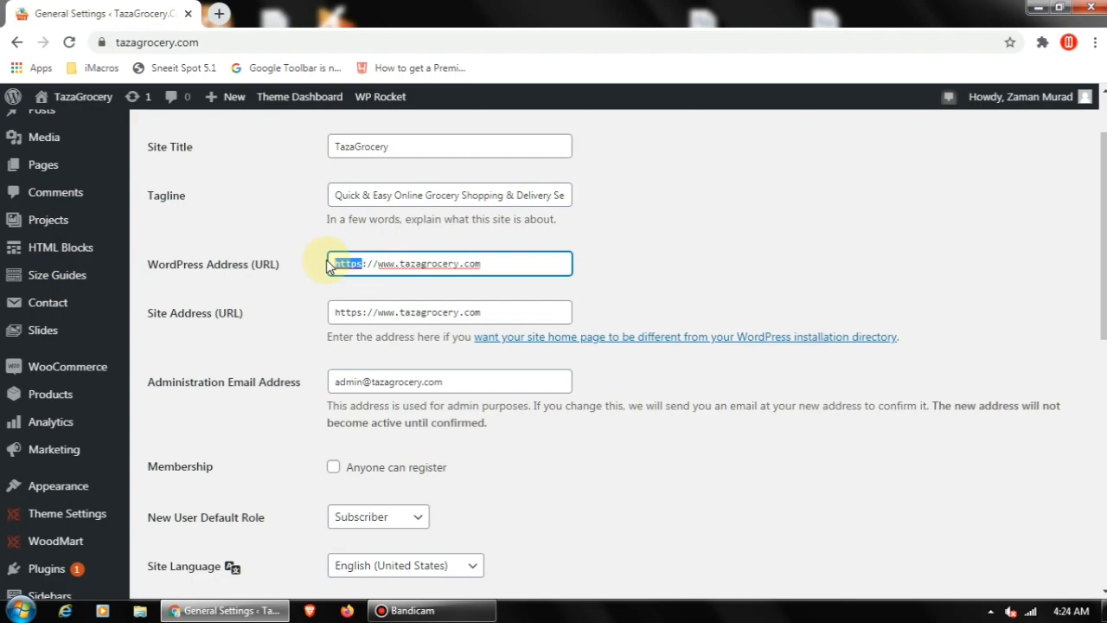
{"action": "left_click", "coordinate": [487, 266]}
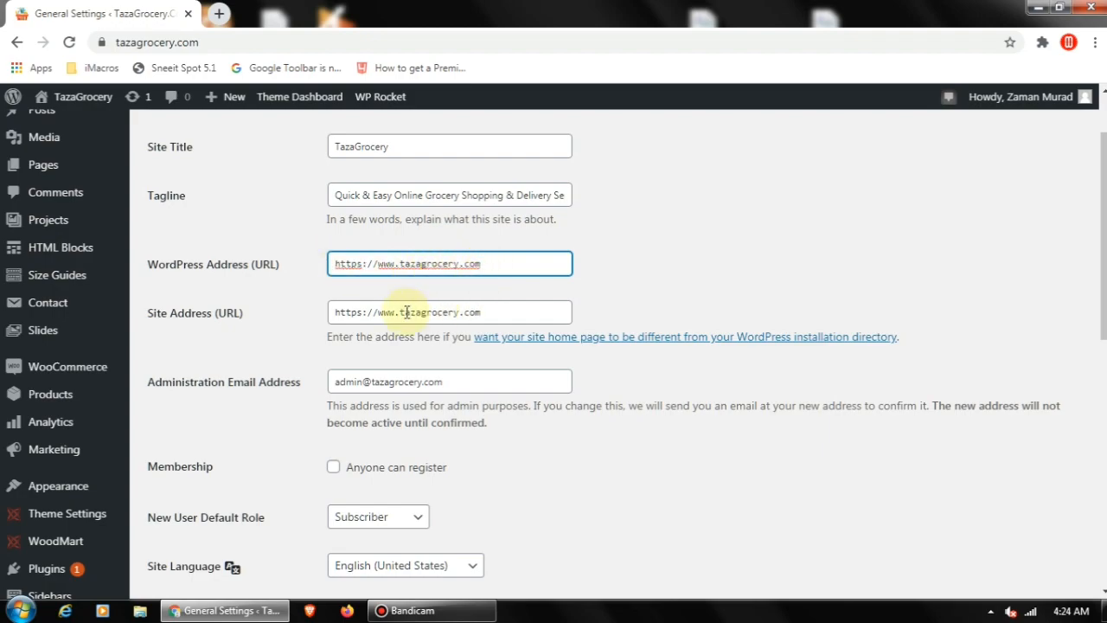
{"action": "left_click_drag", "start_coordinate": [339, 313], "coordinate": [481, 313]}
{"action": "scroll", "coordinate": [507, 313], "scroll_direction": "down", "scroll_amount": 2}
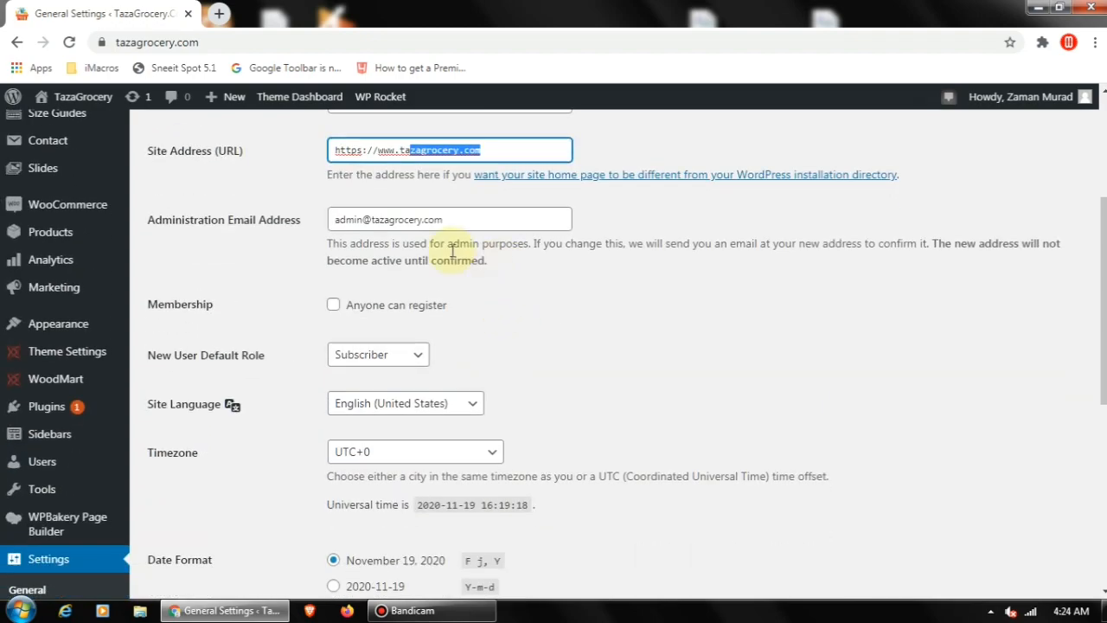
{"action": "left_click", "coordinate": [396, 220]}
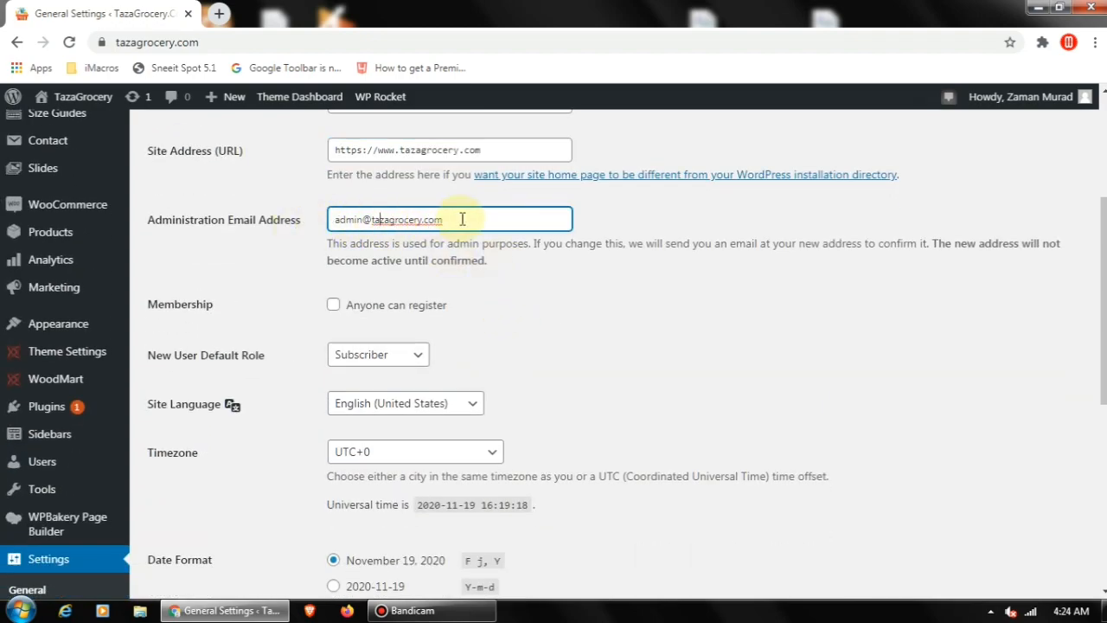
{"action": "left_click_drag", "start_coordinate": [462, 219], "coordinate": [242, 222]}
{"action": "scroll", "coordinate": [452, 277], "scroll_direction": "down", "scroll_amount": 2}
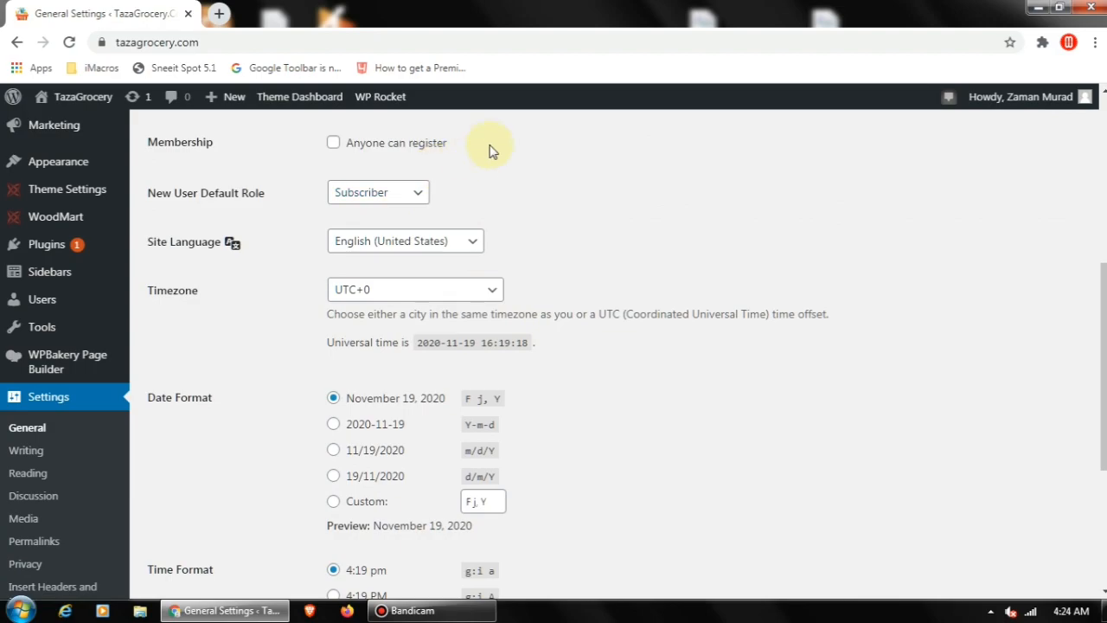
{"action": "scroll", "coordinate": [487, 151], "scroll_direction": "up", "scroll_amount": 1}
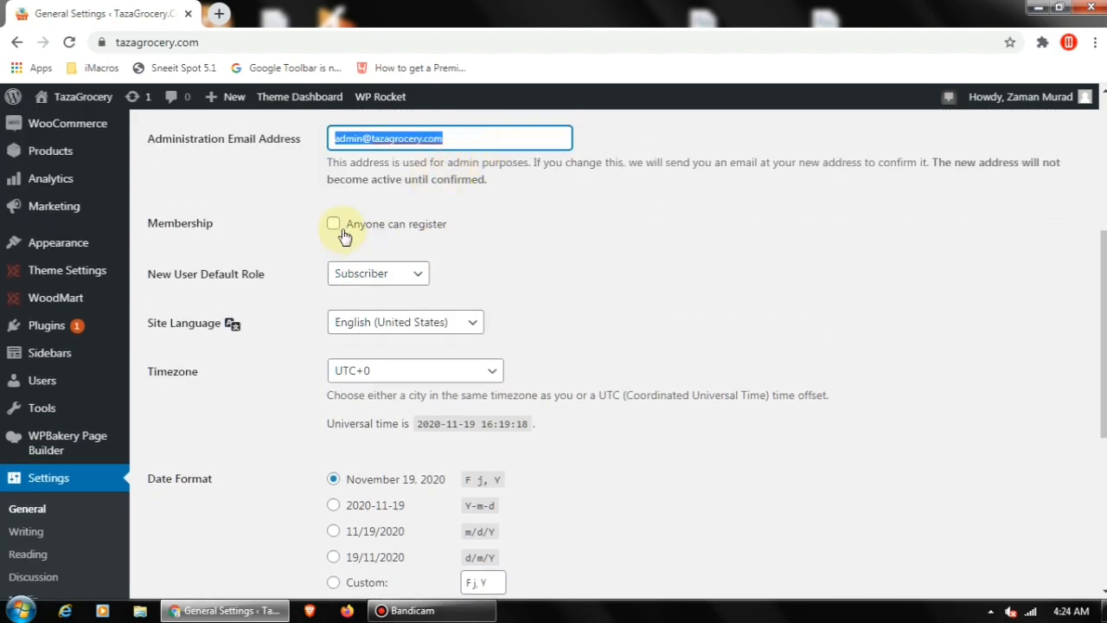
{"action": "left_click_drag", "start_coordinate": [447, 223], "coordinate": [303, 225]}
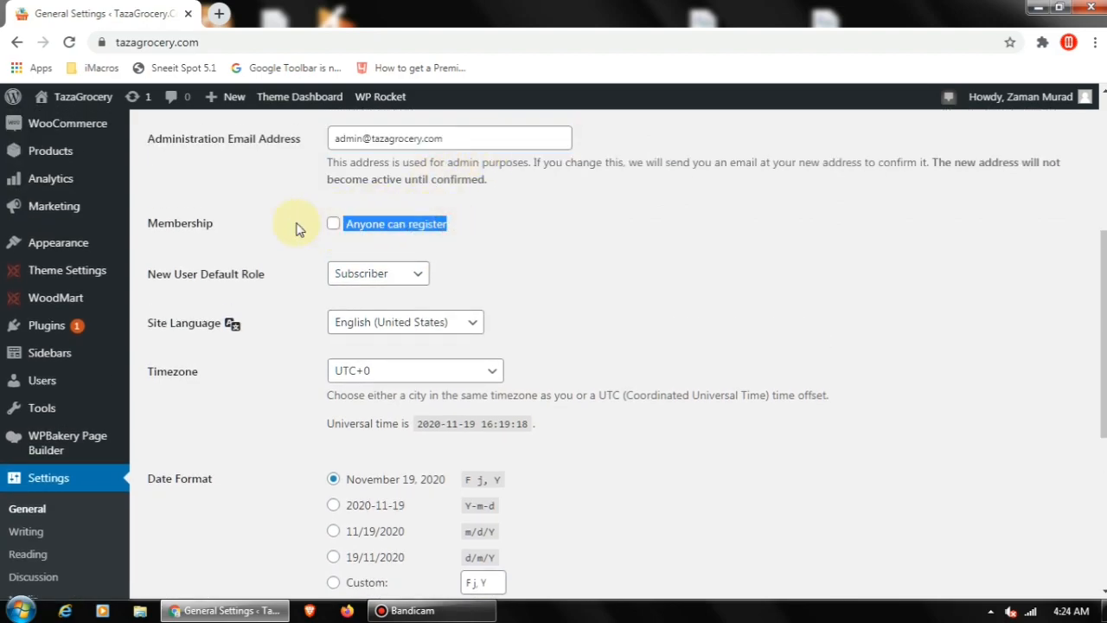
{"action": "left_click", "coordinate": [556, 223]}
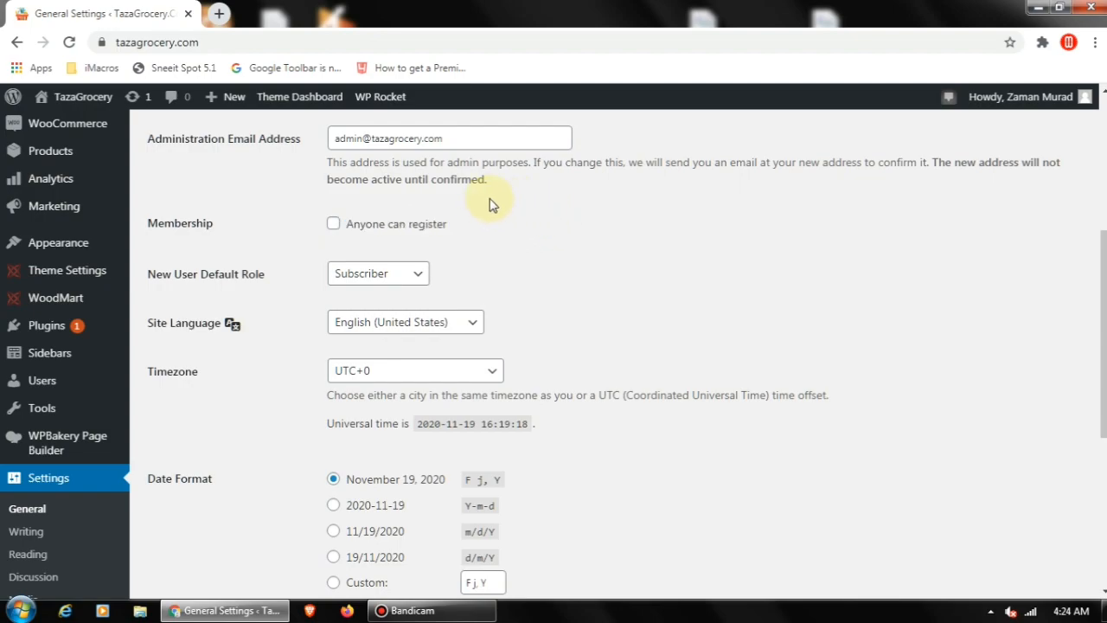
{"action": "scroll", "coordinate": [521, 231], "scroll_direction": "down", "scroll_amount": 1}
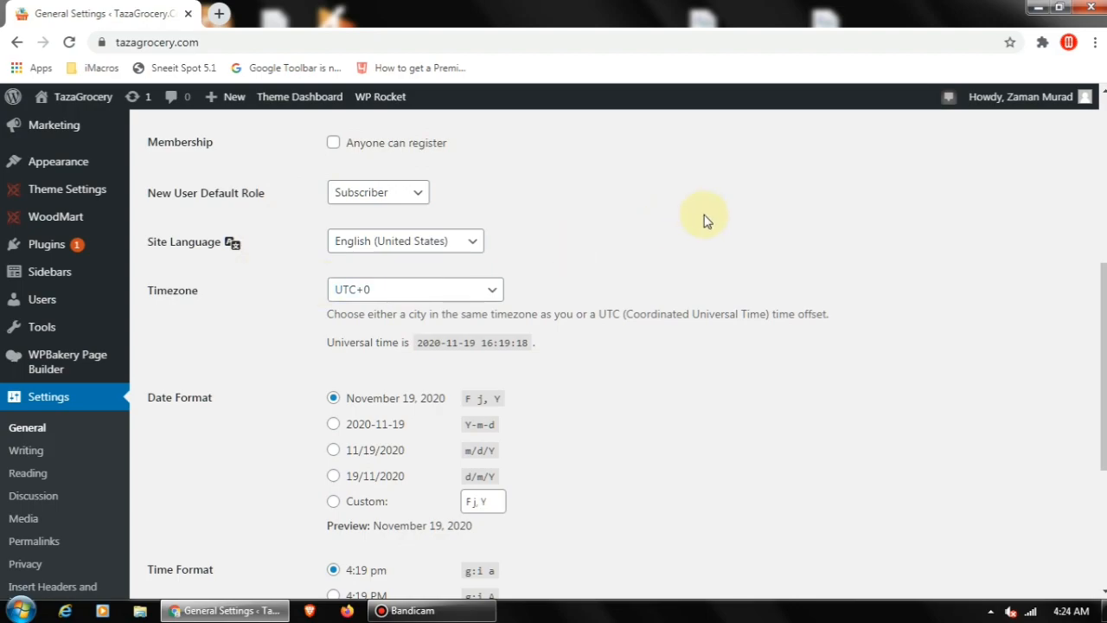
{"action": "scroll", "coordinate": [703, 221], "scroll_direction": "down", "scroll_amount": 2}
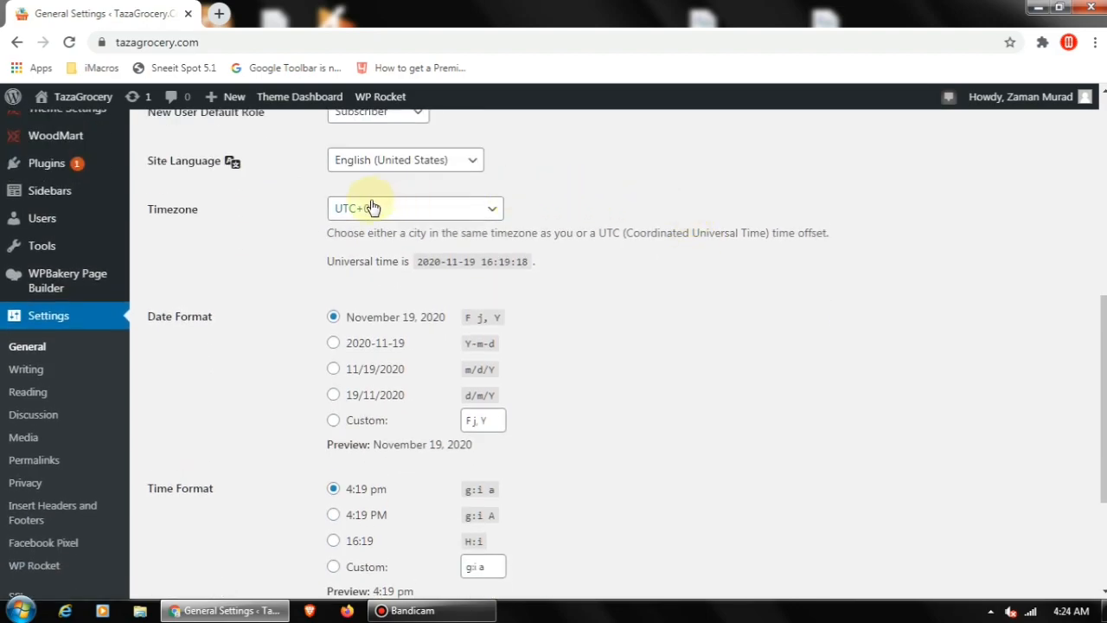
Change the Timezone dropdown from UTC+0 to Dhaka under Asia
{"action": "left_click", "coordinate": [436, 207]}
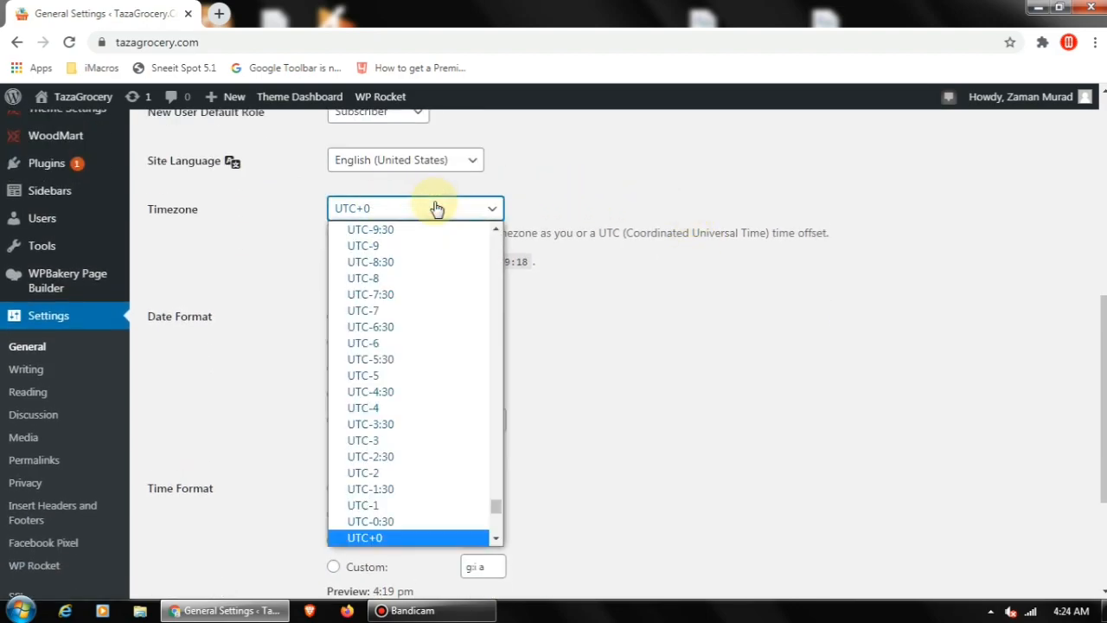
{"action": "scroll", "coordinate": [433, 325], "scroll_direction": "up", "scroll_amount": 10}
{"action": "scroll", "coordinate": [433, 325], "scroll_direction": "up", "scroll_amount": 15}
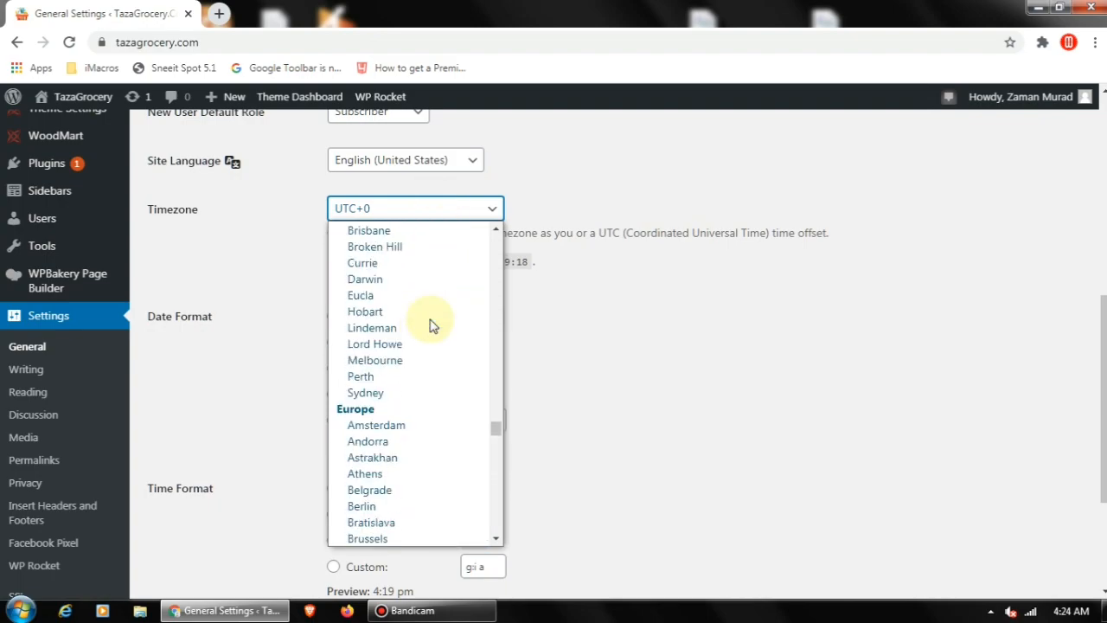
{"action": "scroll", "coordinate": [432, 325], "scroll_direction": "up", "scroll_amount": 20}
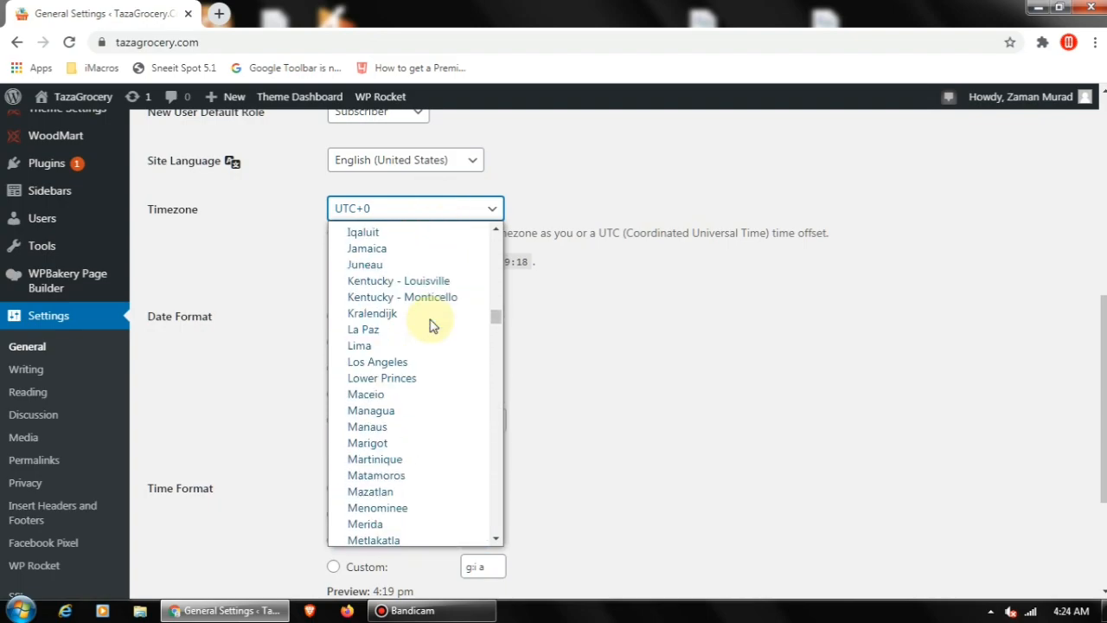
{"action": "scroll", "coordinate": [433, 325], "scroll_direction": "down", "scroll_amount": 10}
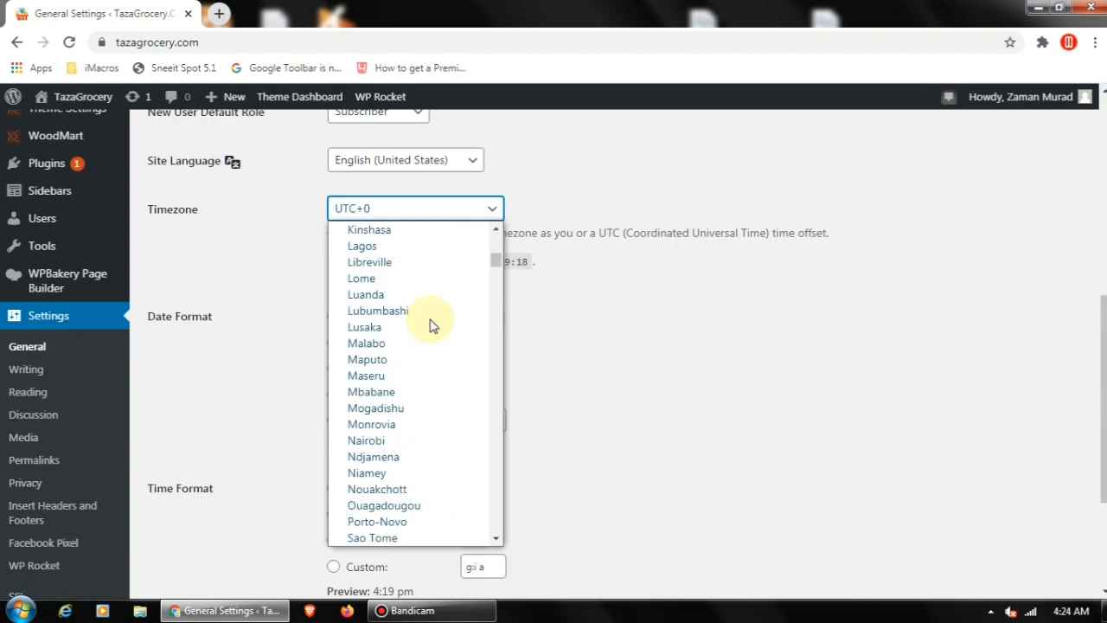
{"action": "scroll", "coordinate": [433, 326], "scroll_direction": "down", "scroll_amount": 3}
{"action": "scroll", "coordinate": [433, 325], "scroll_direction": "down", "scroll_amount": 20}
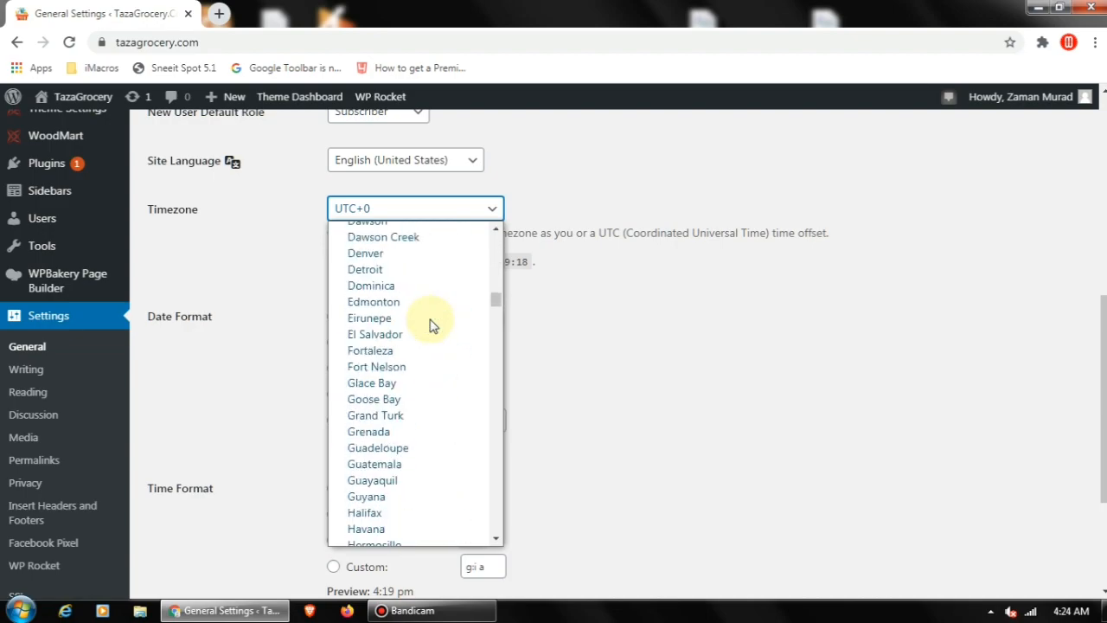
{"action": "scroll", "coordinate": [432, 326], "scroll_direction": "down", "scroll_amount": 16}
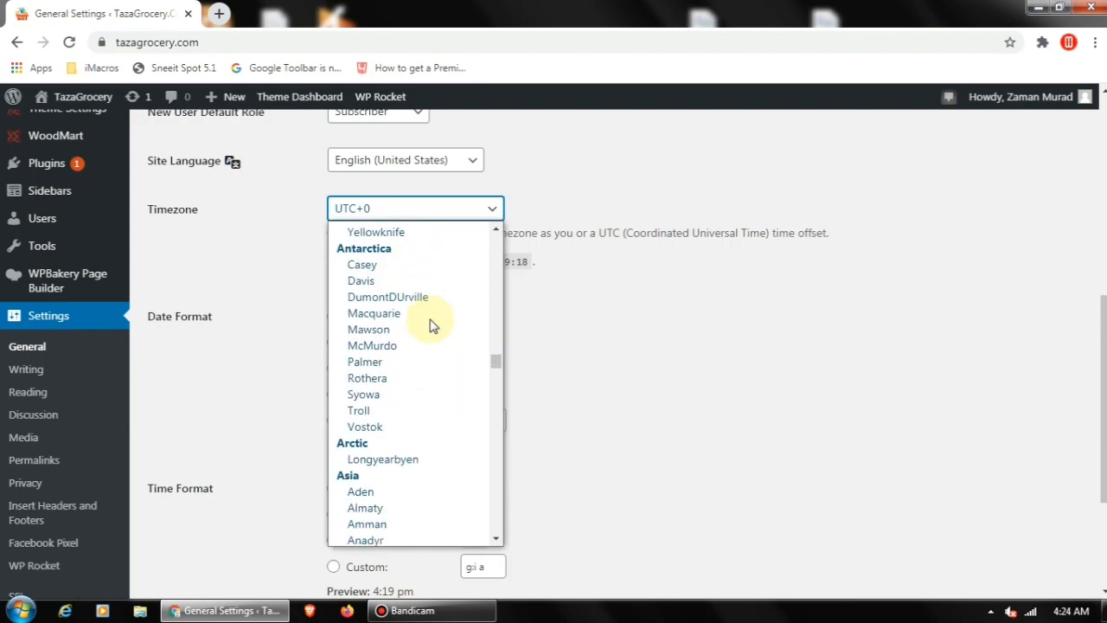
{"action": "scroll", "coordinate": [433, 325], "scroll_direction": "down", "scroll_amount": 6}
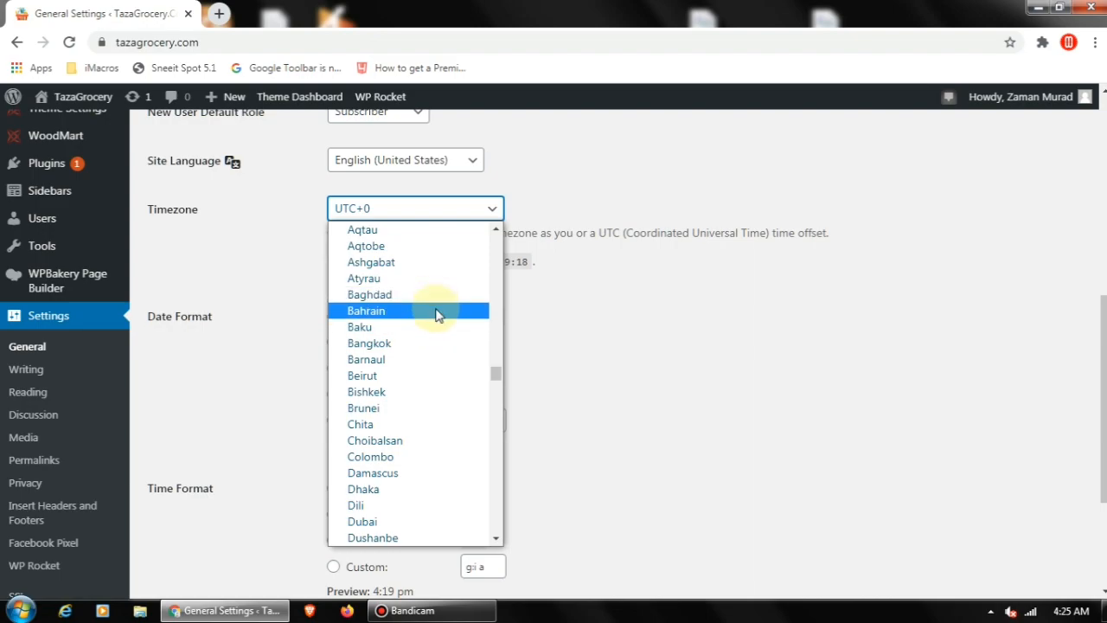
{"action": "scroll", "coordinate": [420, 411], "scroll_direction": "down", "scroll_amount": 4}
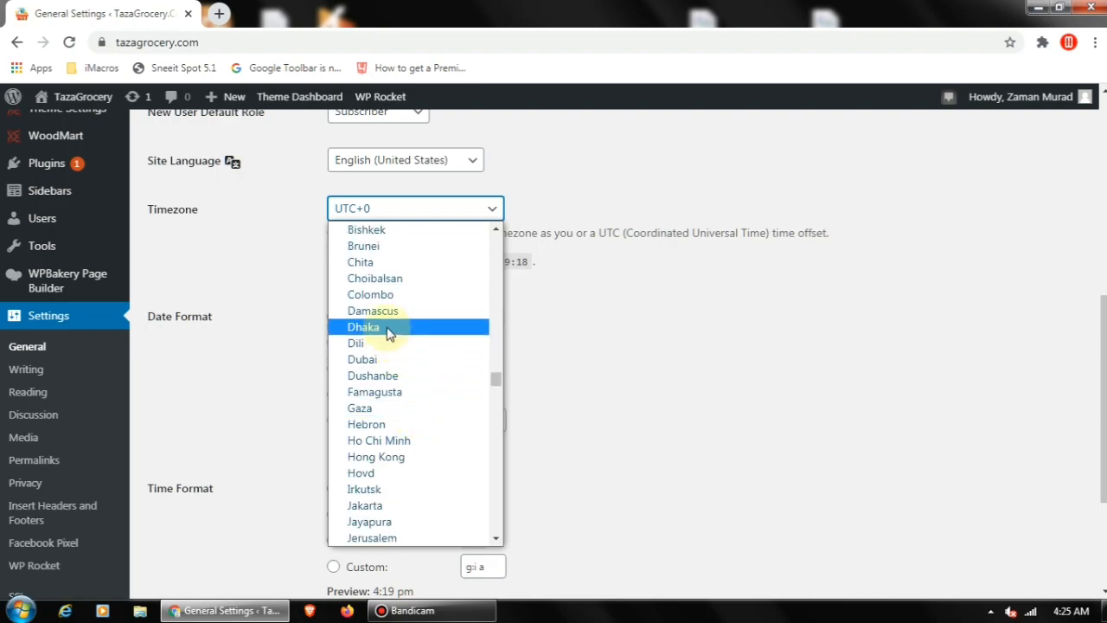
{"action": "left_click", "coordinate": [389, 335]}
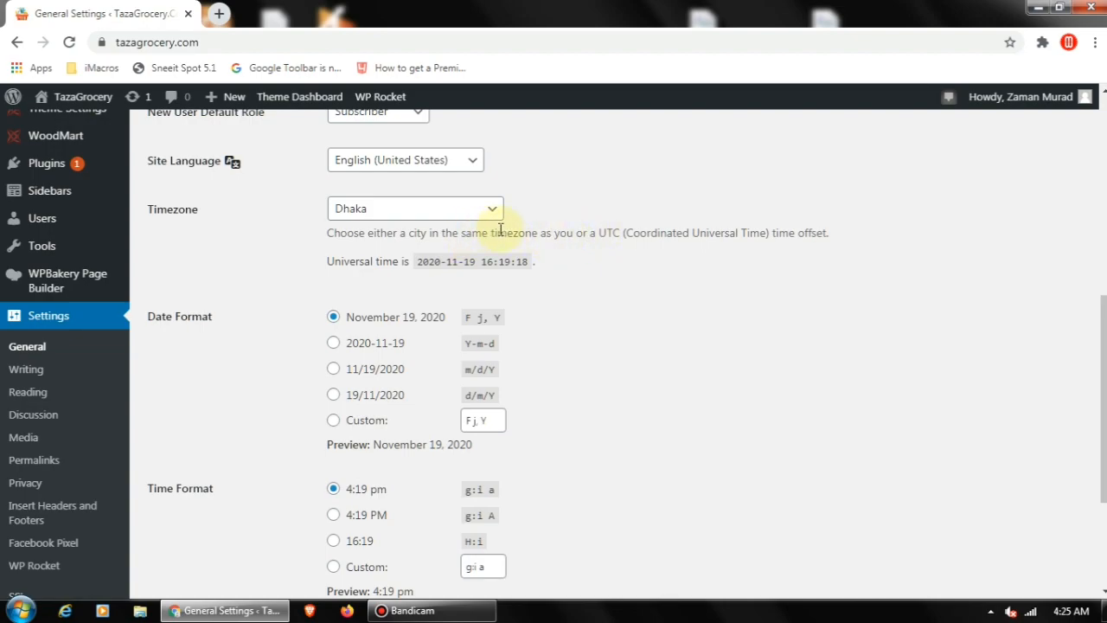
{"action": "left_click_drag", "start_coordinate": [492, 236], "coordinate": [540, 234]}
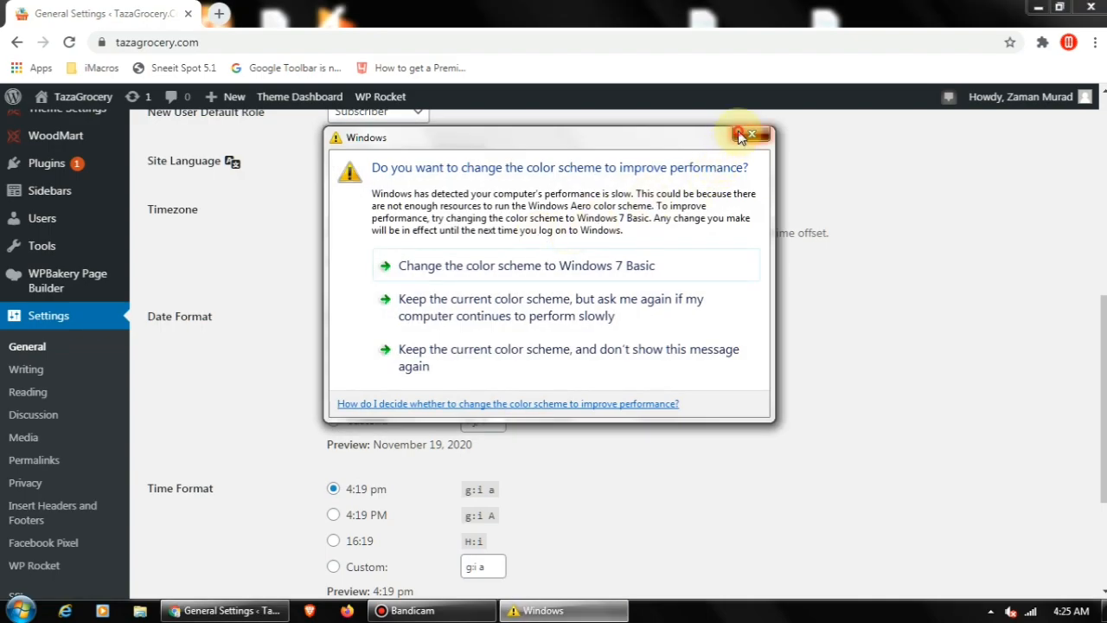
Dismiss the colour-scheme warning and translate suggestion, and clear stray text highlights
{"action": "left_click", "coordinate": [757, 136]}
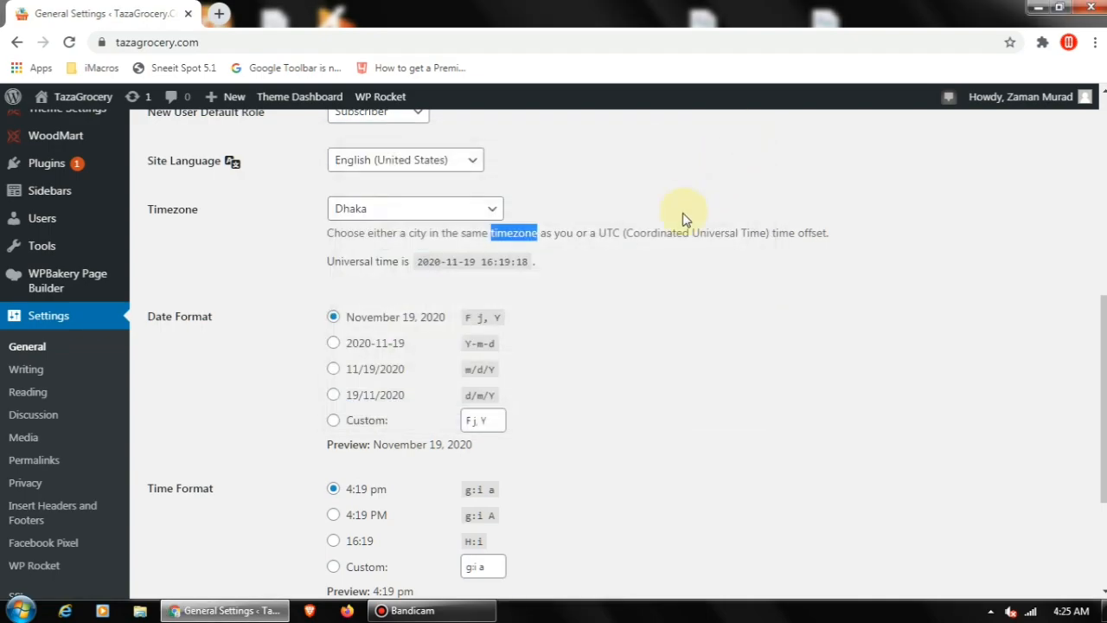
{"action": "left_click", "coordinate": [512, 240]}
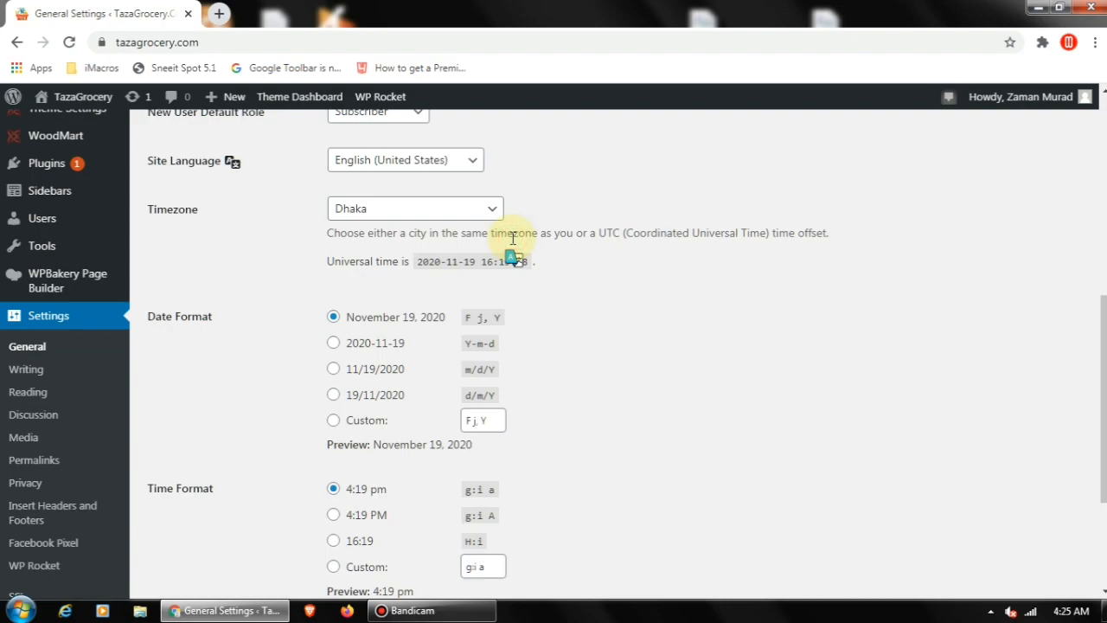
{"action": "left_click", "coordinate": [606, 228]}
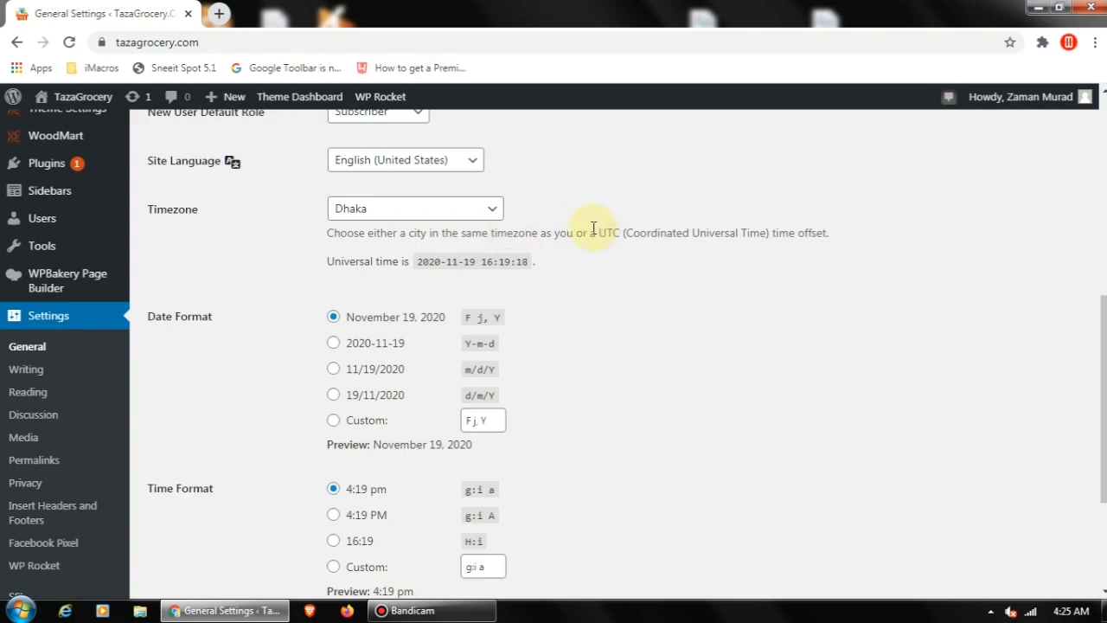
{"action": "scroll", "coordinate": [601, 312], "scroll_direction": "down", "scroll_amount": 1}
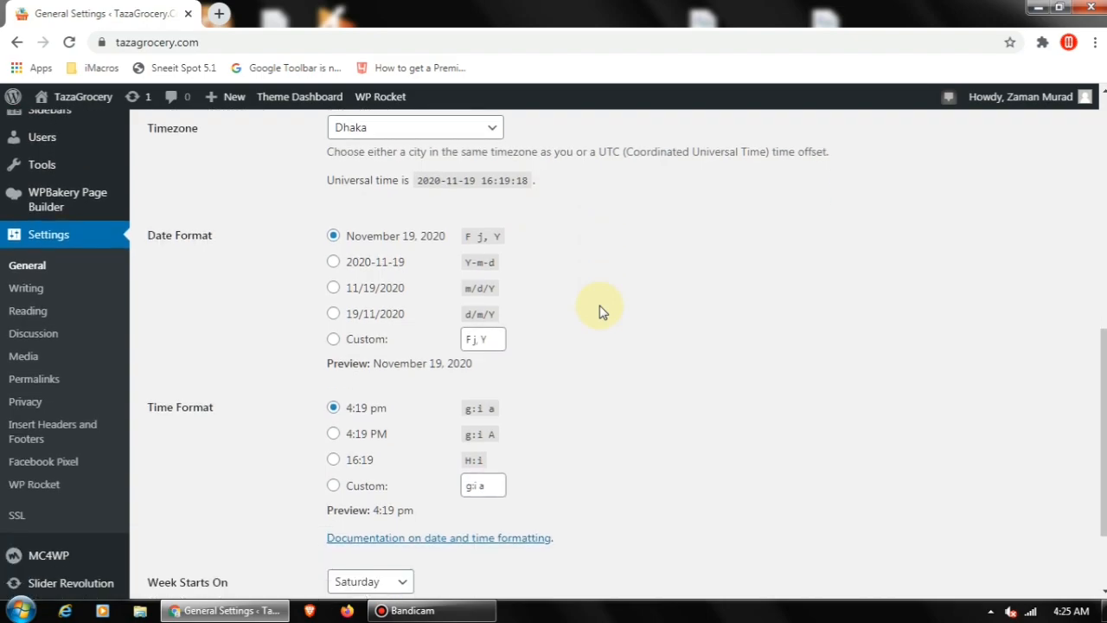
{"action": "left_click_drag", "start_coordinate": [202, 136], "coordinate": [157, 141]}
{"action": "left_click", "coordinate": [176, 147]}
{"action": "scroll", "coordinate": [612, 295], "scroll_direction": "down", "scroll_amount": 1}
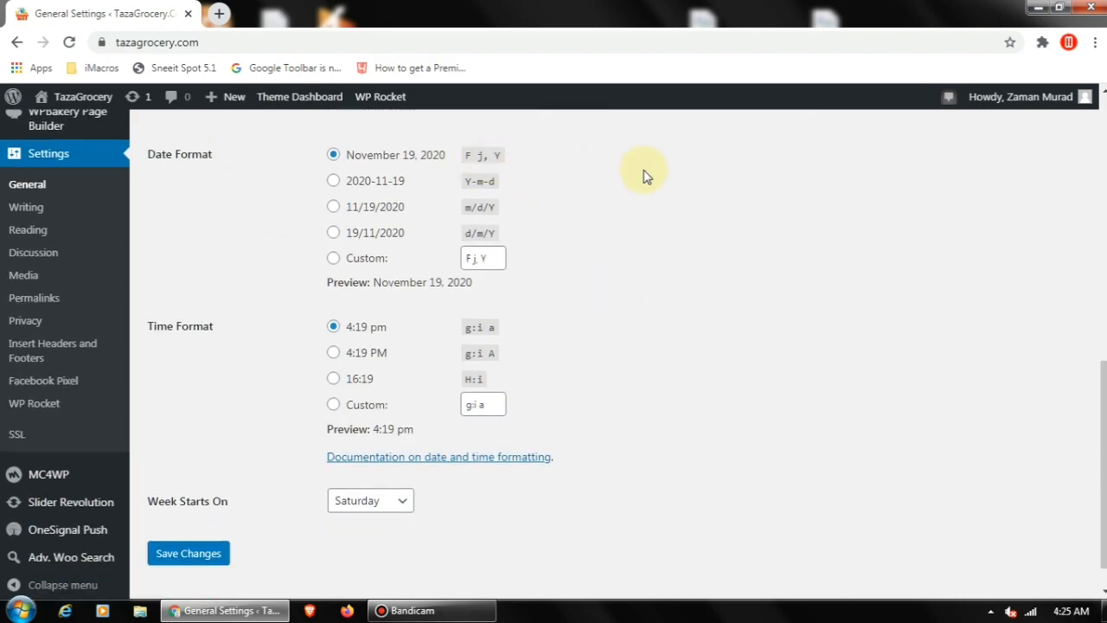
{"action": "scroll", "coordinate": [606, 366], "scroll_direction": "down", "scroll_amount": 1}
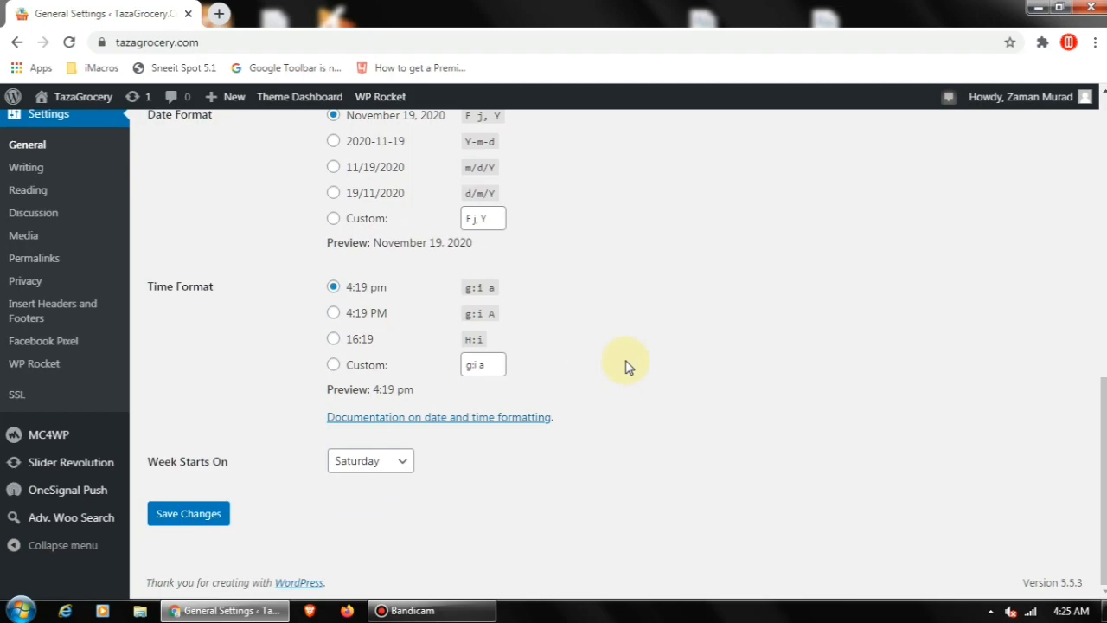
{"action": "left_click", "coordinate": [195, 515]}
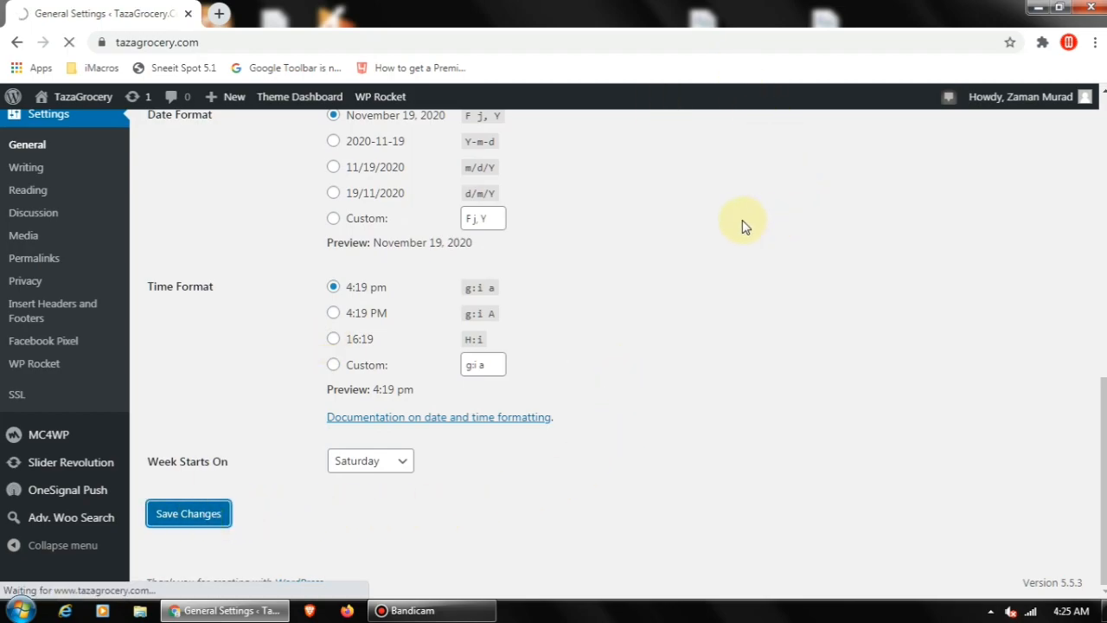
{"action": "scroll", "coordinate": [603, 255], "scroll_direction": "up", "scroll_amount": 4}
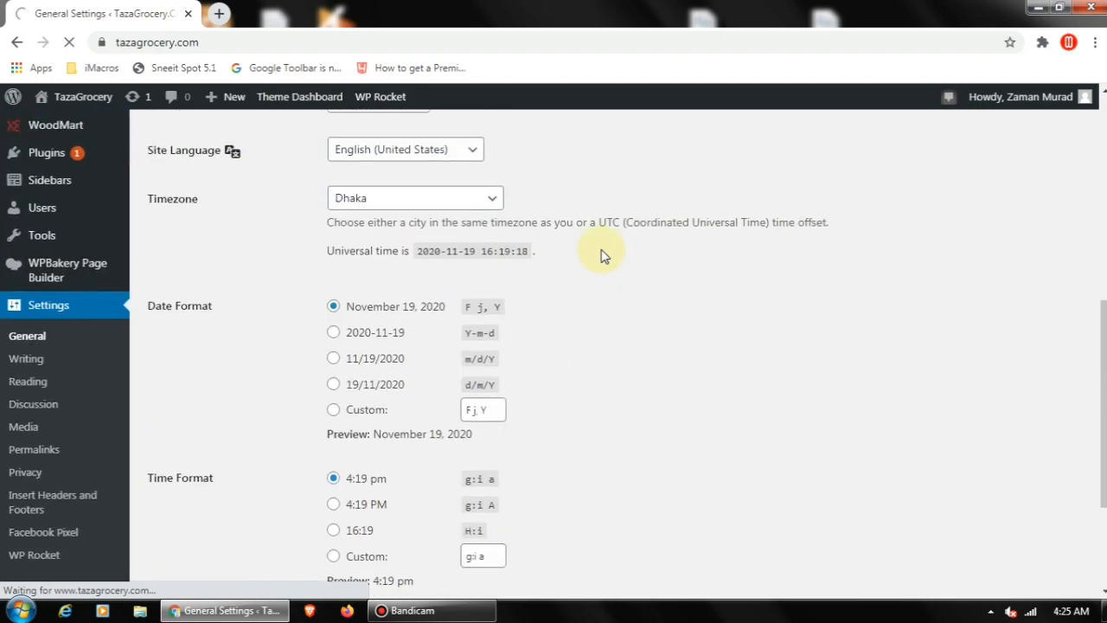
{"action": "scroll", "coordinate": [588, 249], "scroll_direction": "up", "scroll_amount": 5}
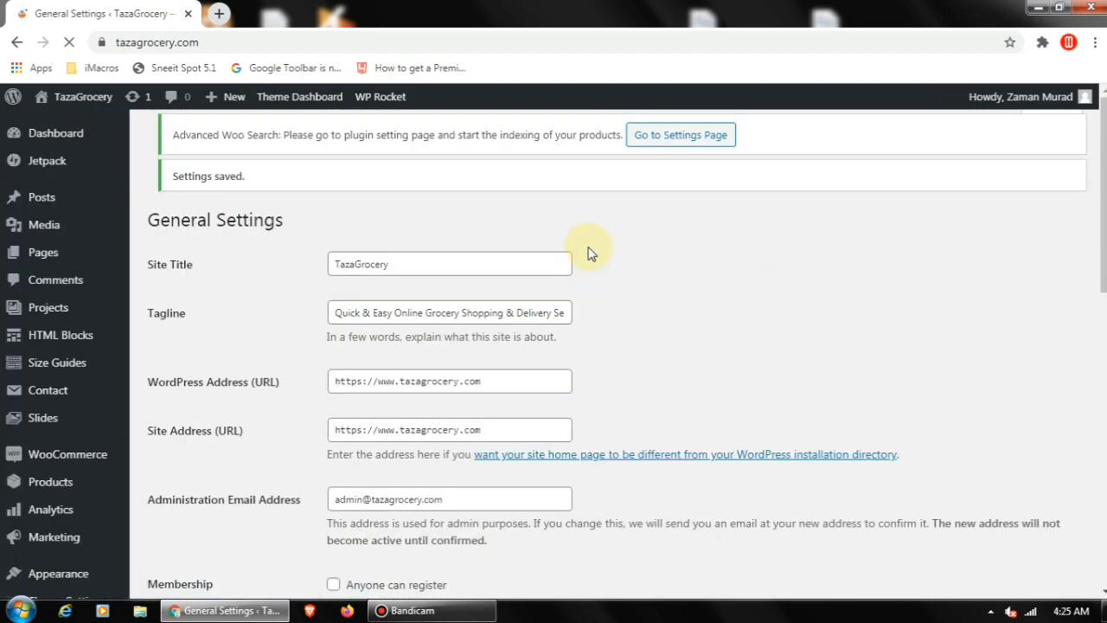
{"action": "scroll", "coordinate": [240, 210], "scroll_direction": "down", "scroll_amount": 2}
{"action": "scroll", "coordinate": [240, 210], "scroll_direction": "down", "scroll_amount": 5}
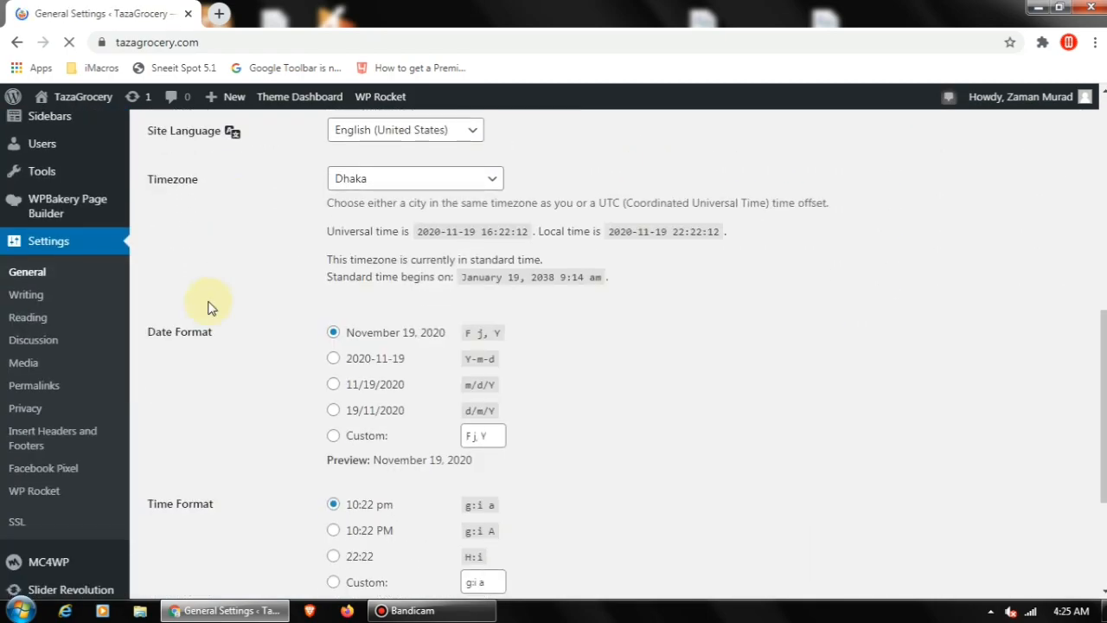
Open the Writing settings and scroll through them
{"action": "left_click", "coordinate": [33, 297]}
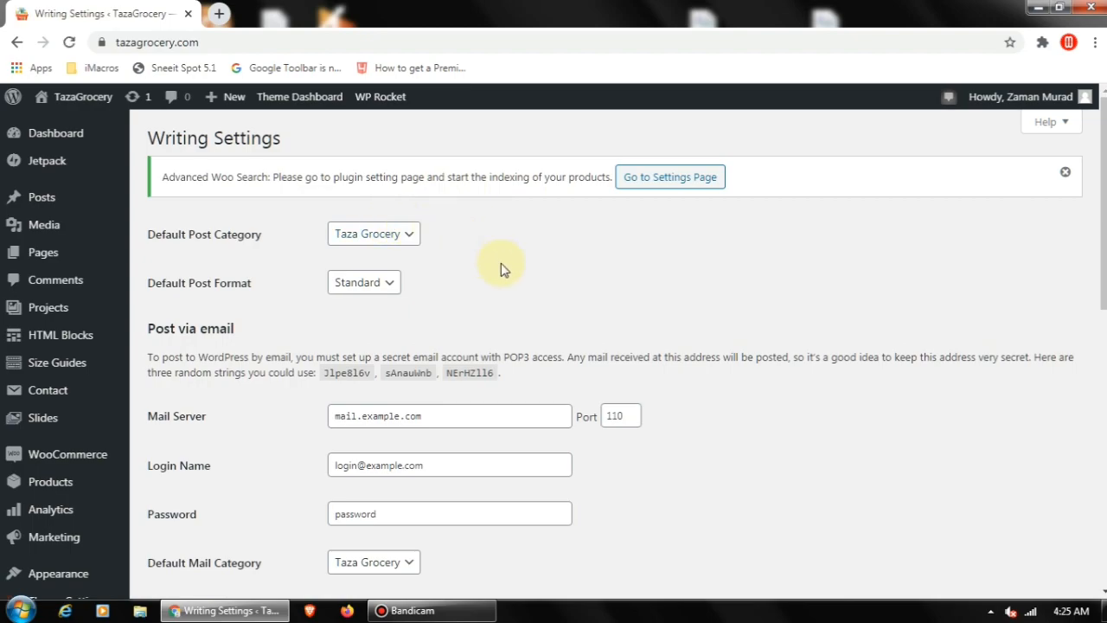
{"action": "scroll", "coordinate": [479, 273], "scroll_direction": "down", "scroll_amount": 1}
{"action": "scroll", "coordinate": [485, 274], "scroll_direction": "down", "scroll_amount": 5}
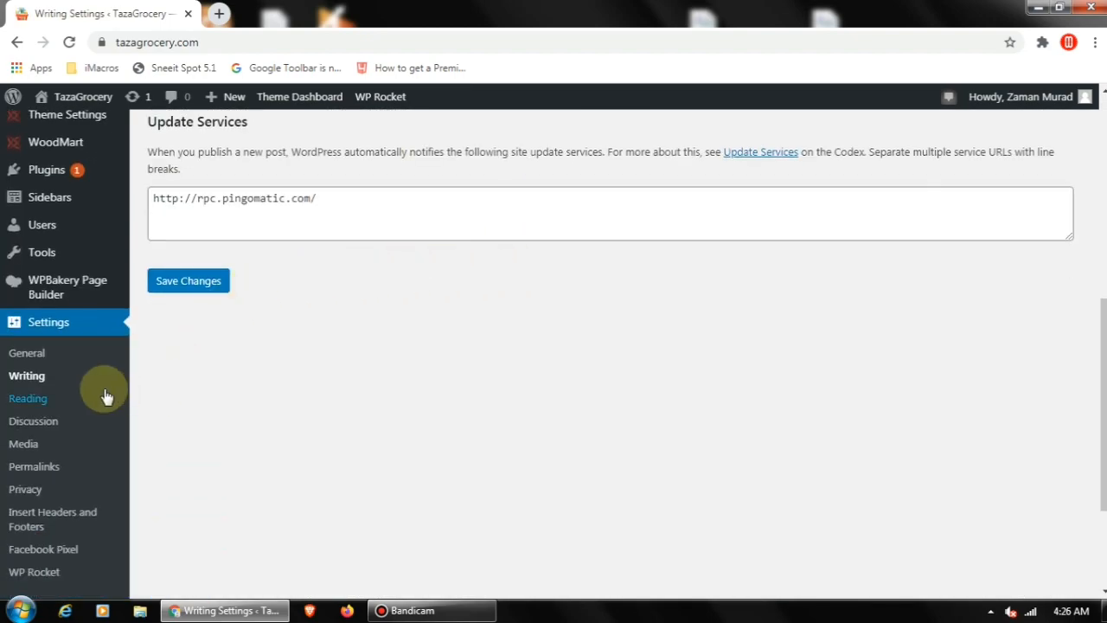
Check the Reading settings' search engine visibility option, leaving indexing allowed
{"action": "left_click", "coordinate": [40, 399]}
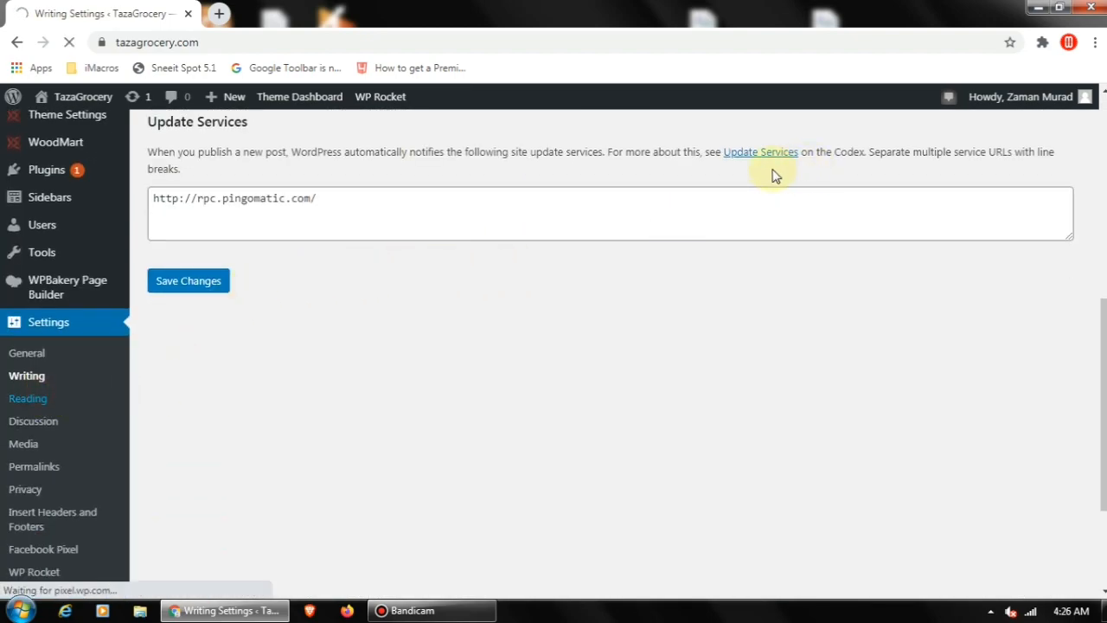
{"action": "scroll", "coordinate": [632, 232], "scroll_direction": "down", "scroll_amount": 4}
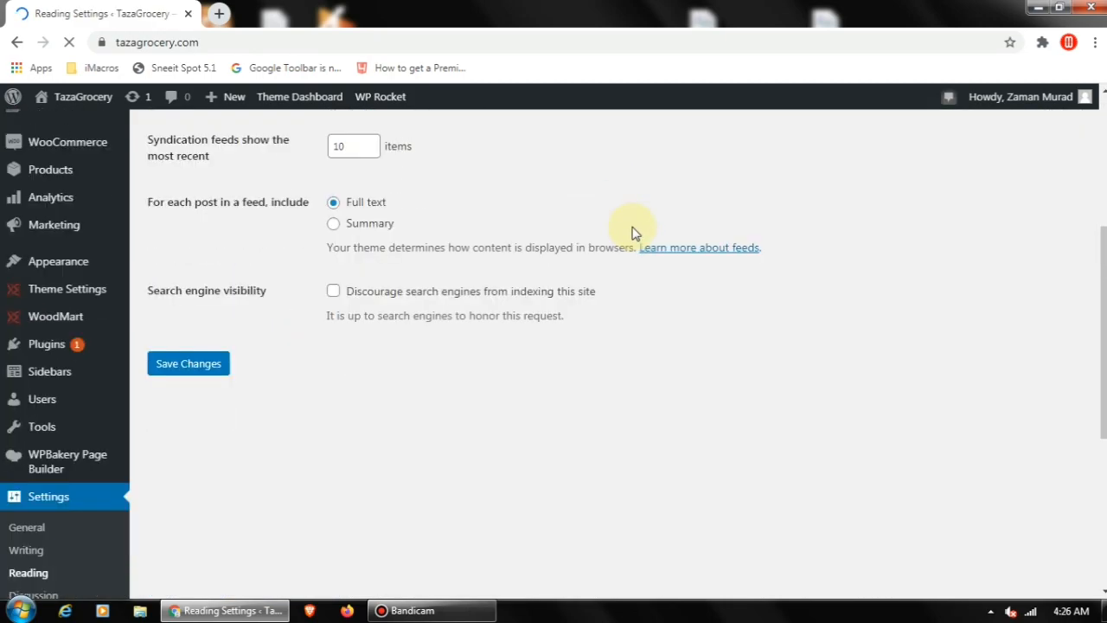
{"action": "scroll", "coordinate": [631, 232], "scroll_direction": "up", "scroll_amount": 2}
{"action": "scroll", "coordinate": [632, 232], "scroll_direction": "down", "scroll_amount": 1}
{"action": "scroll", "coordinate": [632, 232], "scroll_direction": "down", "scroll_amount": 1}
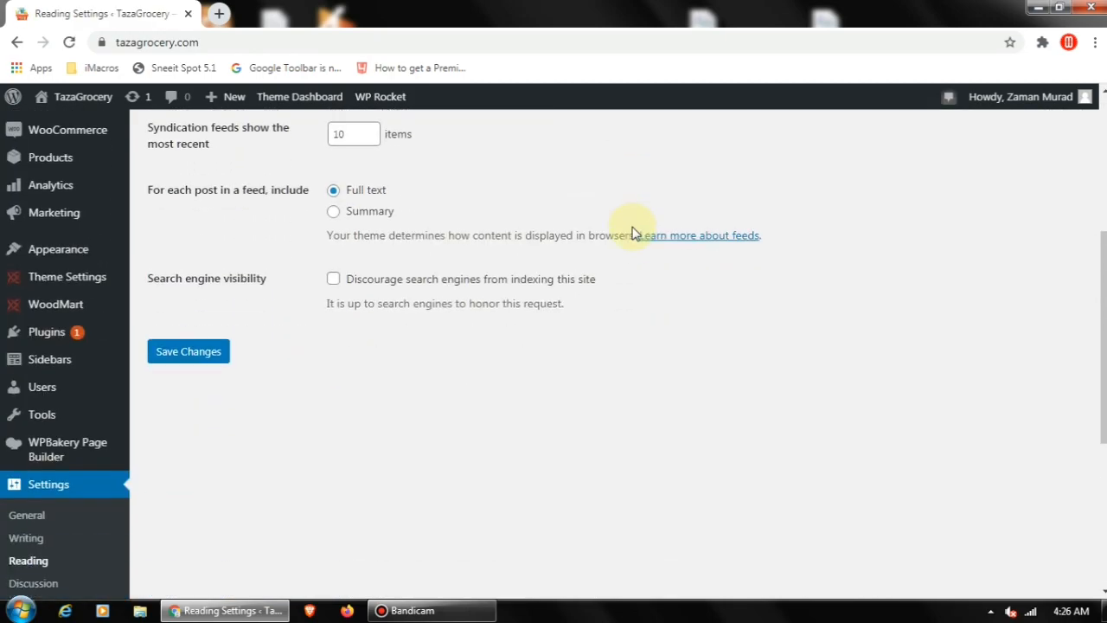
{"action": "left_click_drag", "start_coordinate": [317, 265], "coordinate": [713, 302]}
{"action": "left_click", "coordinate": [712, 302]}
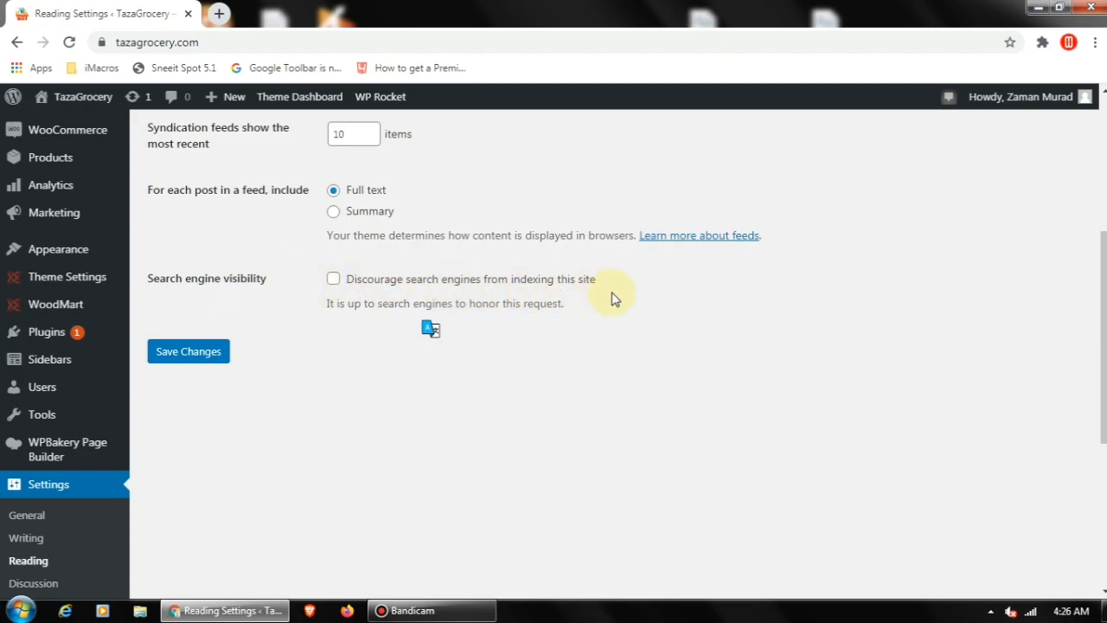
{"action": "left_click_drag", "start_coordinate": [604, 279], "coordinate": [421, 270]}
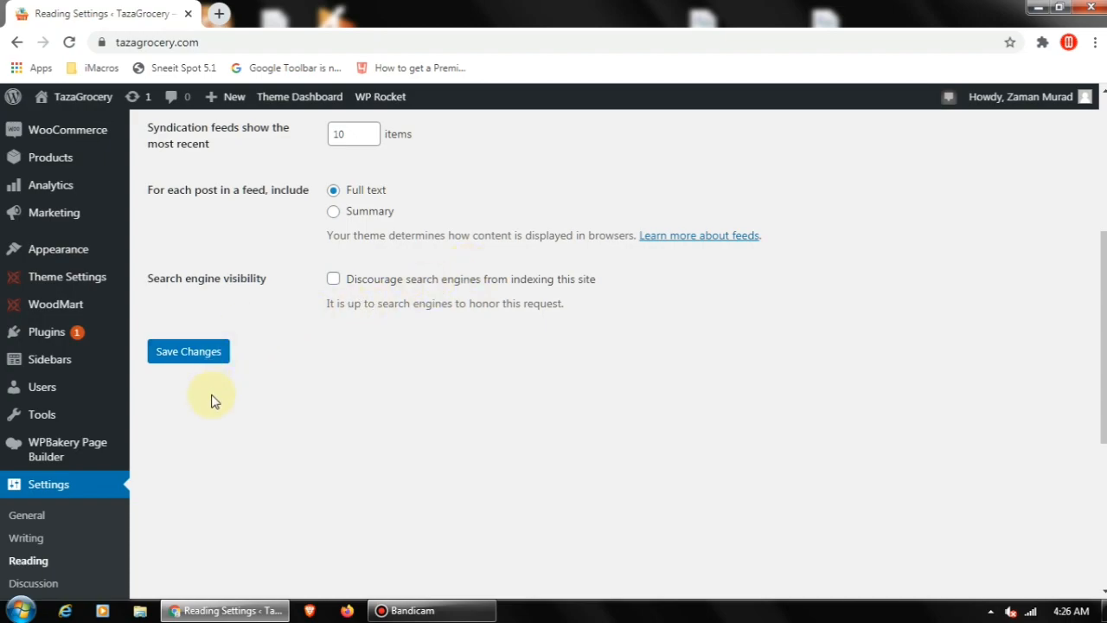
{"action": "scroll", "coordinate": [262, 421], "scroll_direction": "down", "scroll_amount": 3}
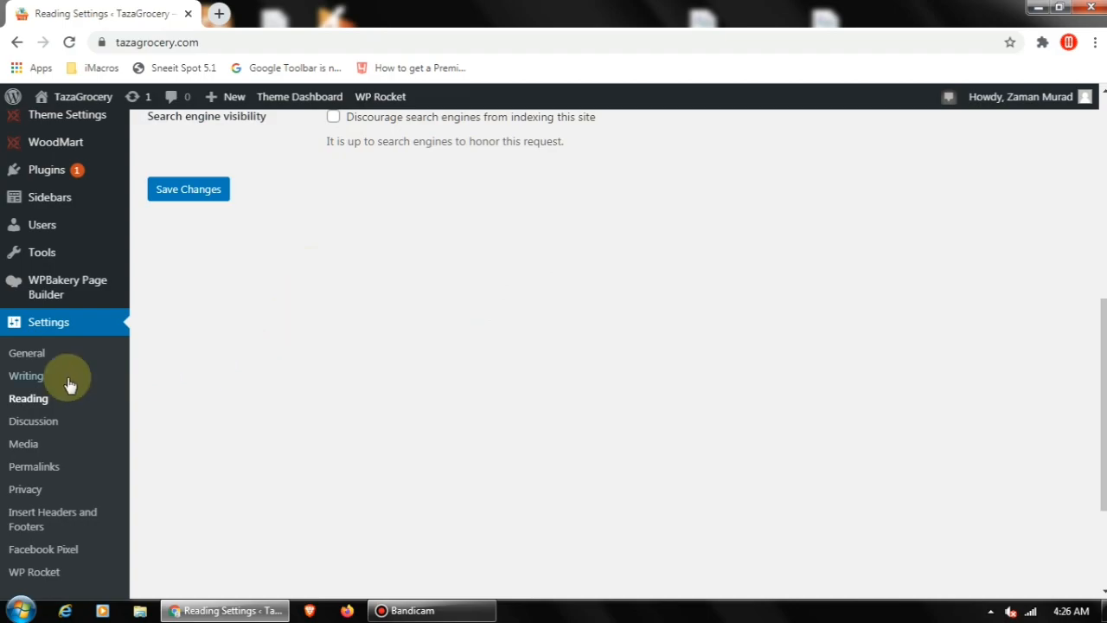
Review Discussion settings: comment cookies, threaded comments 5 levels deep, email alerts, moderation at 2+ links
{"action": "left_click", "coordinate": [34, 423]}
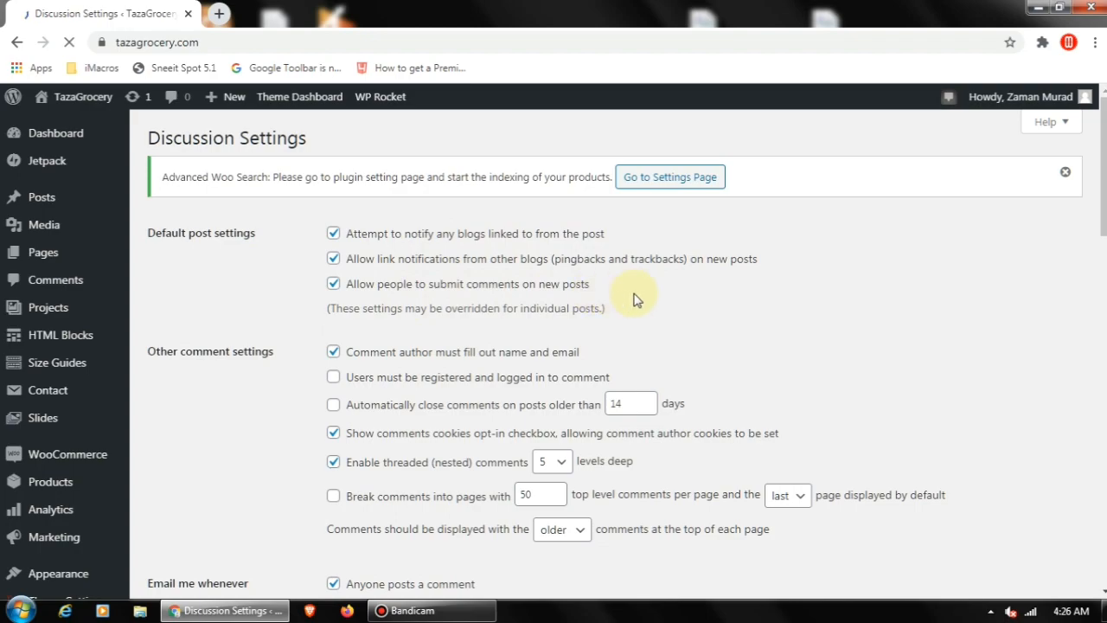
{"action": "scroll", "coordinate": [725, 305], "scroll_direction": "down", "scroll_amount": 1}
{"action": "scroll", "coordinate": [725, 305], "scroll_direction": "down", "scroll_amount": 3}
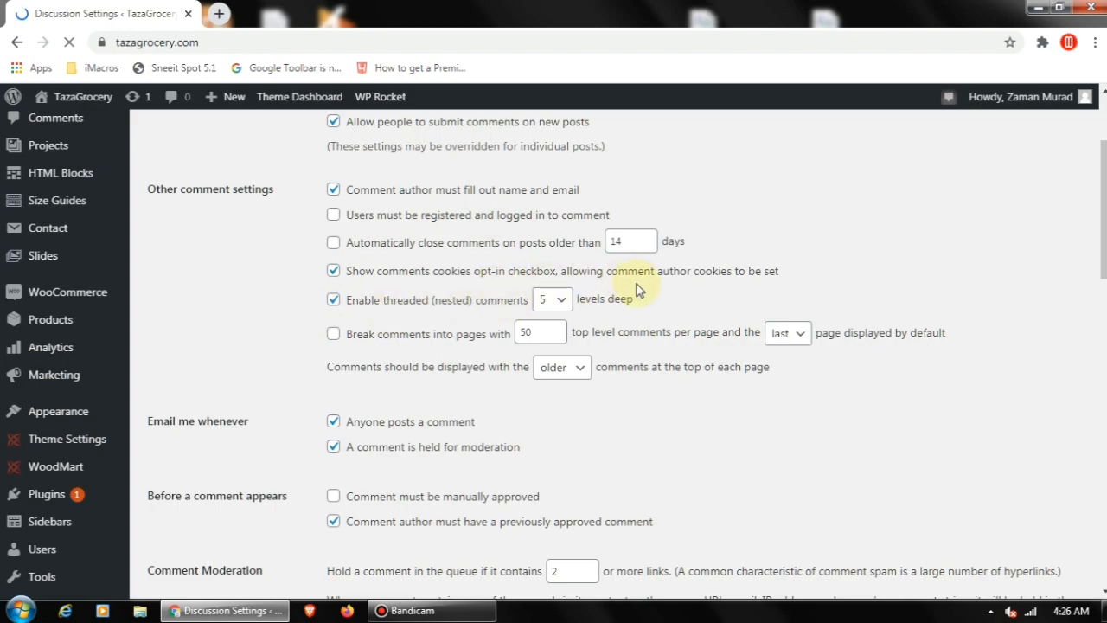
{"action": "scroll", "coordinate": [610, 318], "scroll_direction": "down", "scroll_amount": 1}
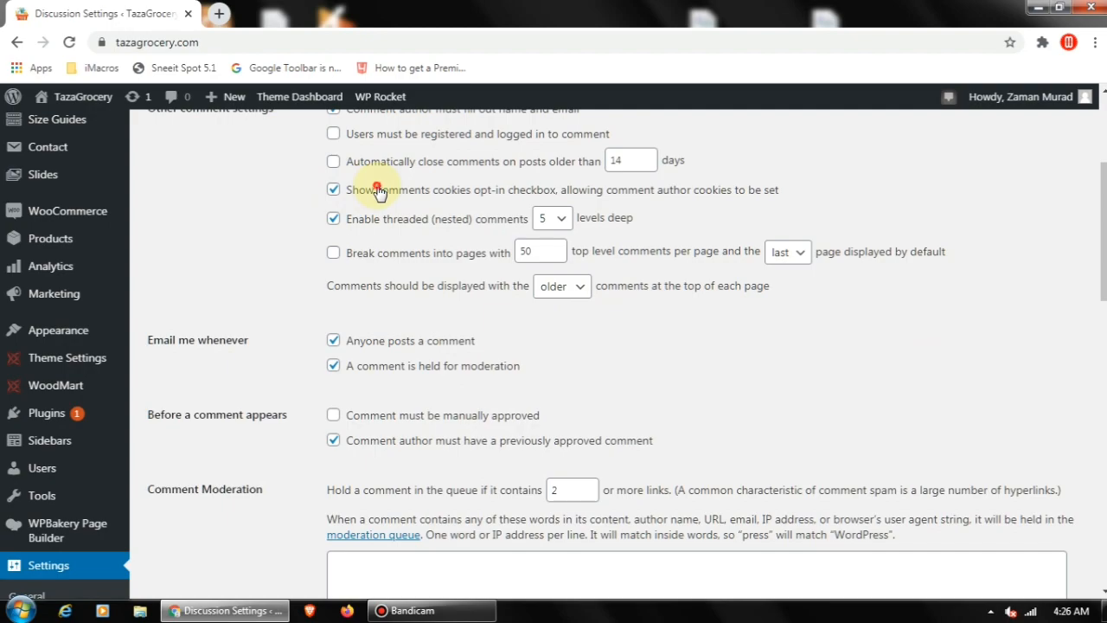
{"action": "left_click_drag", "start_coordinate": [378, 191], "coordinate": [444, 194]}
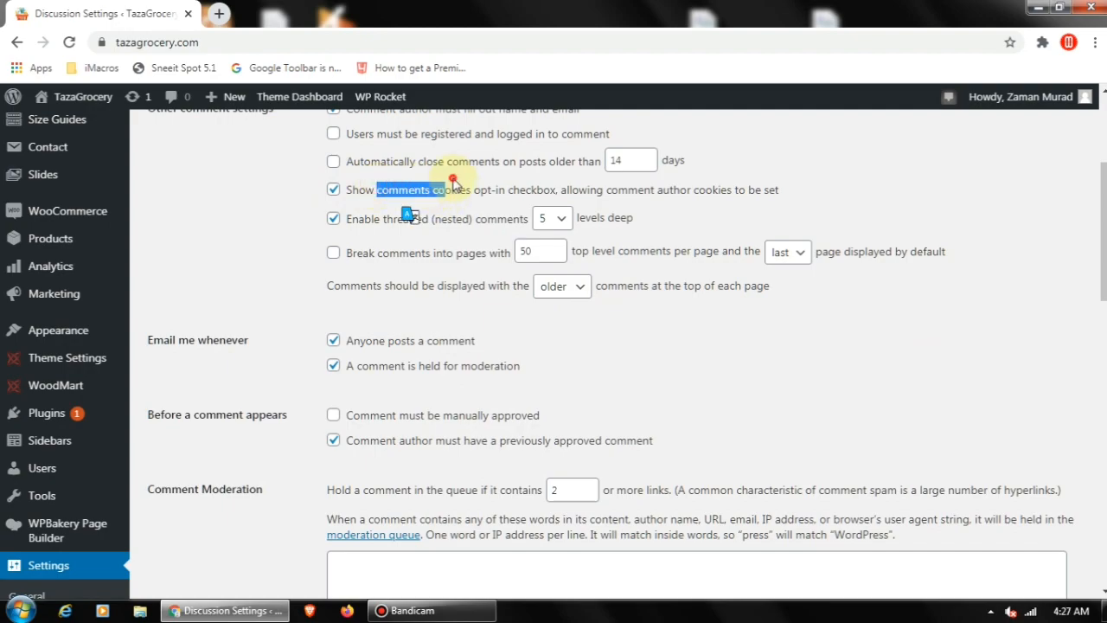
{"action": "left_click", "coordinate": [451, 185]}
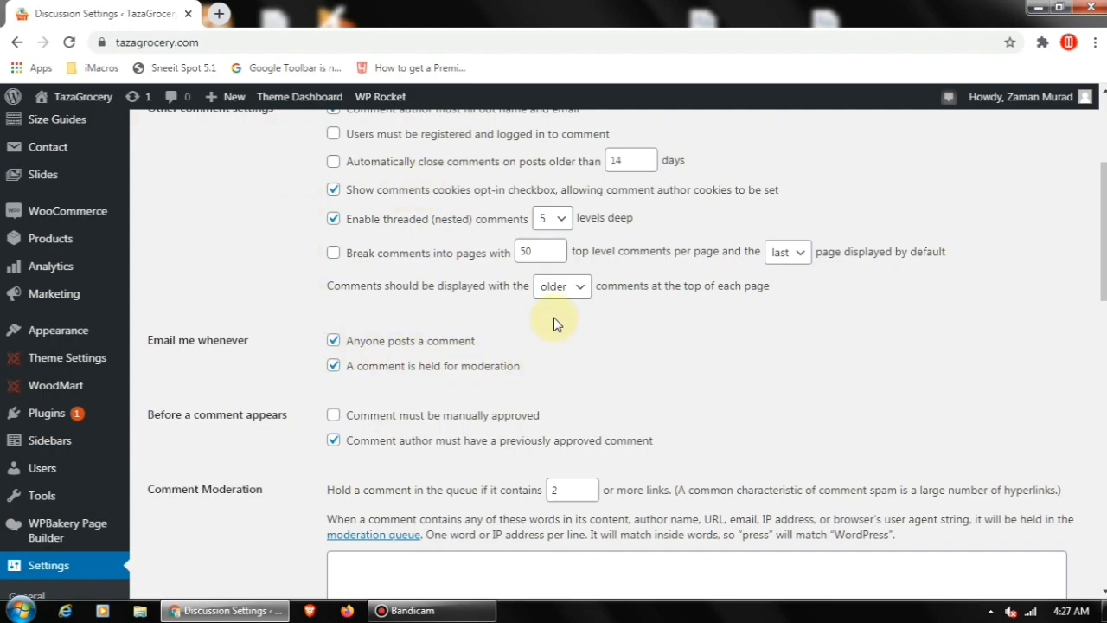
{"action": "scroll", "coordinate": [554, 323], "scroll_direction": "down", "scroll_amount": 1}
{"action": "left_click_drag", "start_coordinate": [375, 264], "coordinate": [452, 265]}
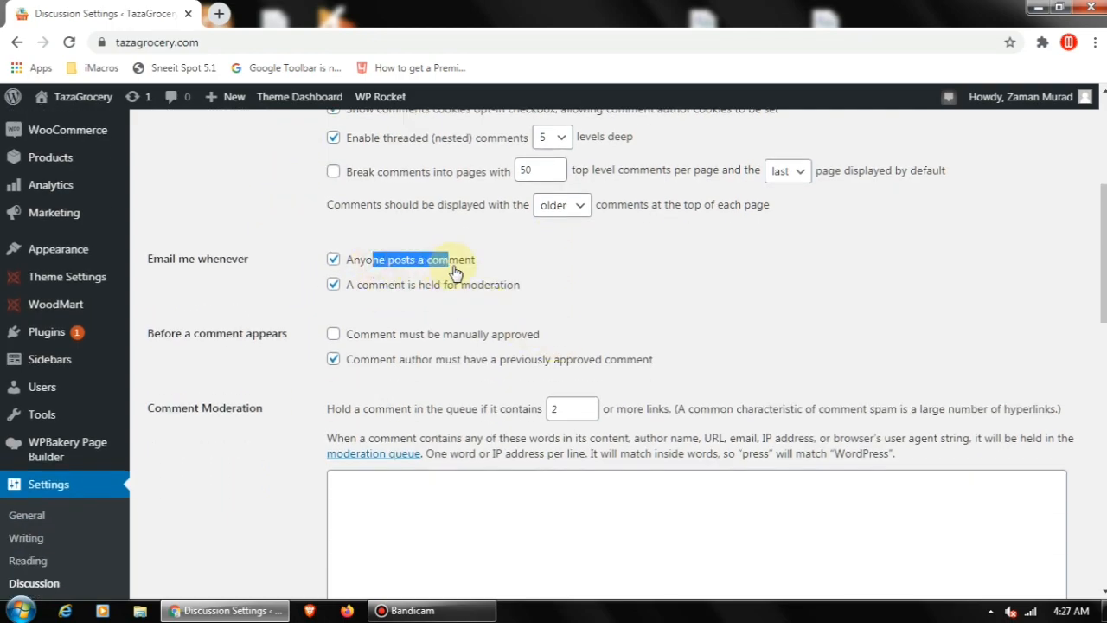
{"action": "left_click", "coordinate": [557, 297]}
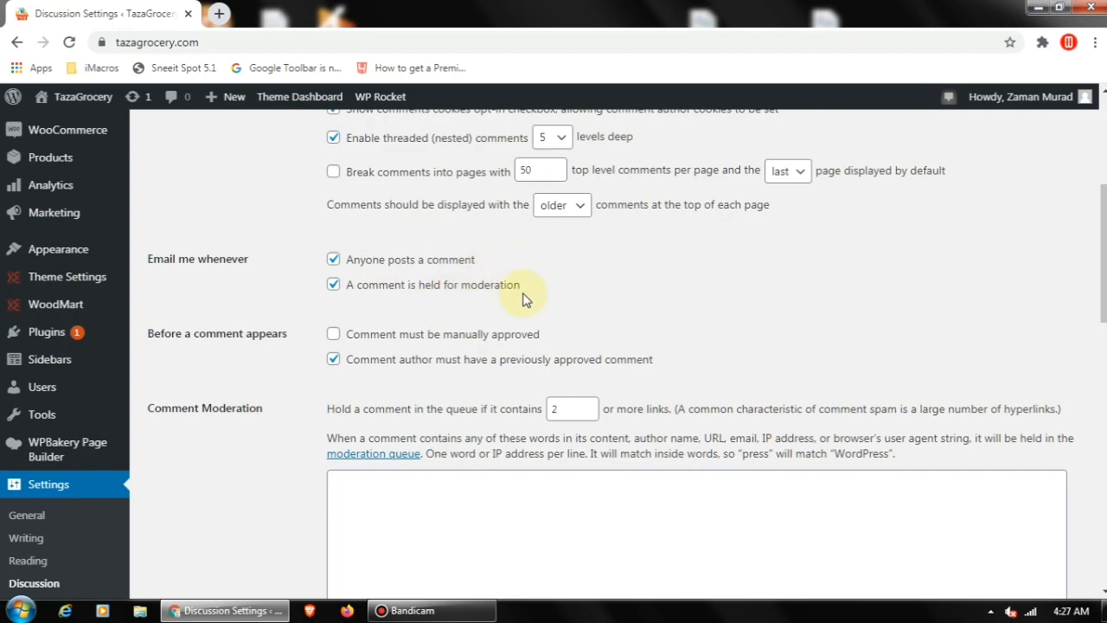
{"action": "scroll", "coordinate": [526, 507], "scroll_direction": "down", "scroll_amount": 4}
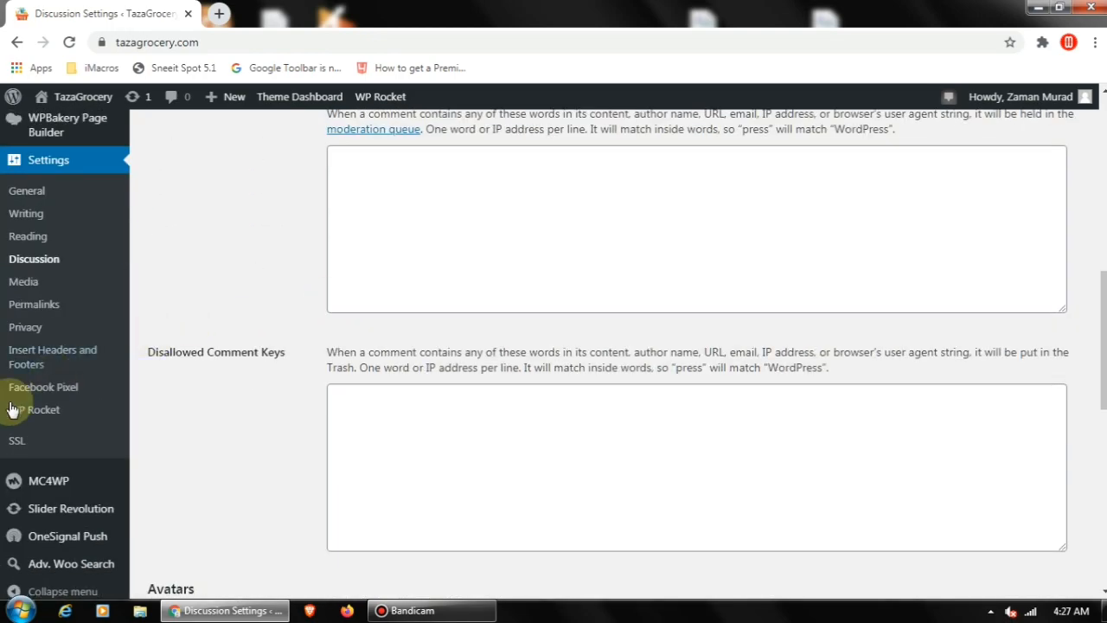
Scroll through the Media settings' image size options
{"action": "left_click", "coordinate": [19, 282]}
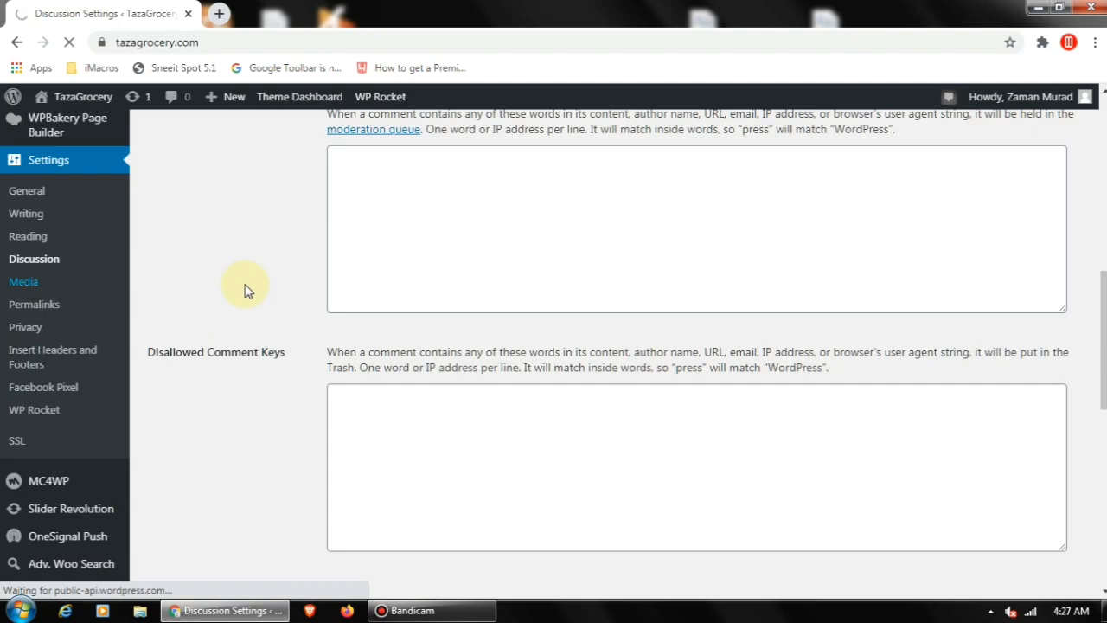
{"action": "scroll", "coordinate": [247, 289], "scroll_direction": "down", "scroll_amount": 2}
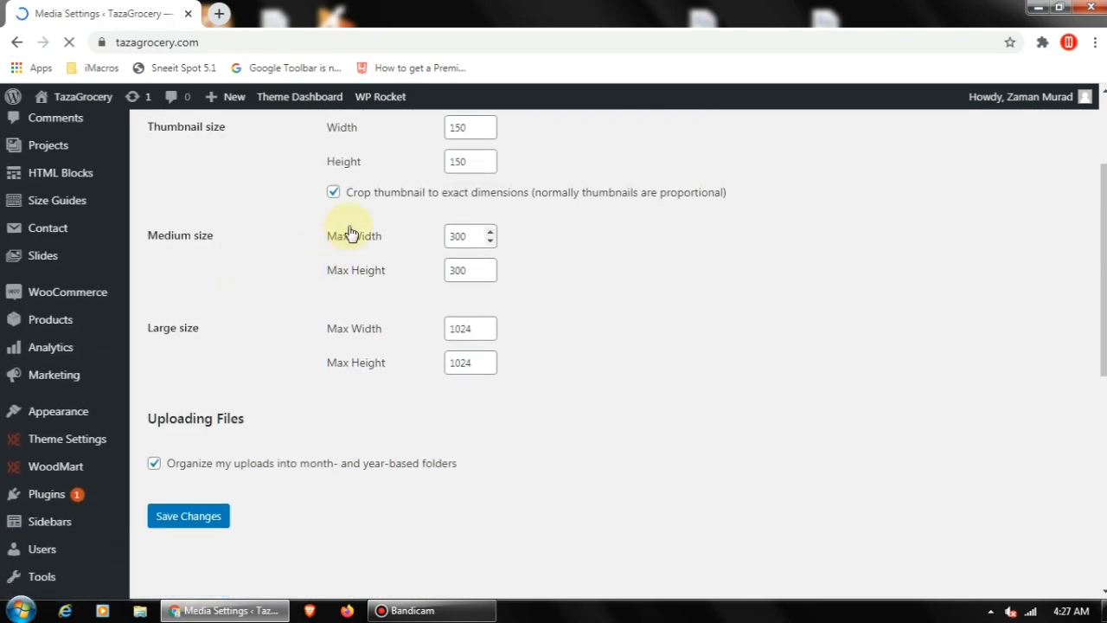
{"action": "scroll", "coordinate": [298, 410], "scroll_direction": "down", "scroll_amount": 1}
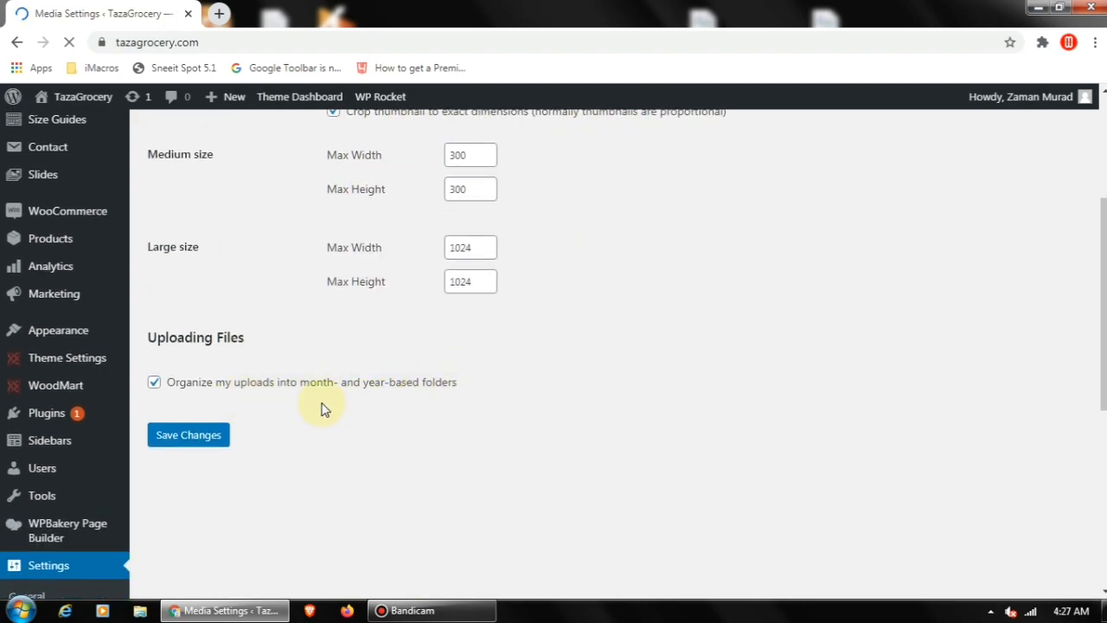
{"action": "scroll", "coordinate": [44, 420], "scroll_direction": "down", "scroll_amount": 4}
Review the Permalinks settings down to Product permalinks, then go to Privacy settings
{"action": "left_click", "coordinate": [45, 385]}
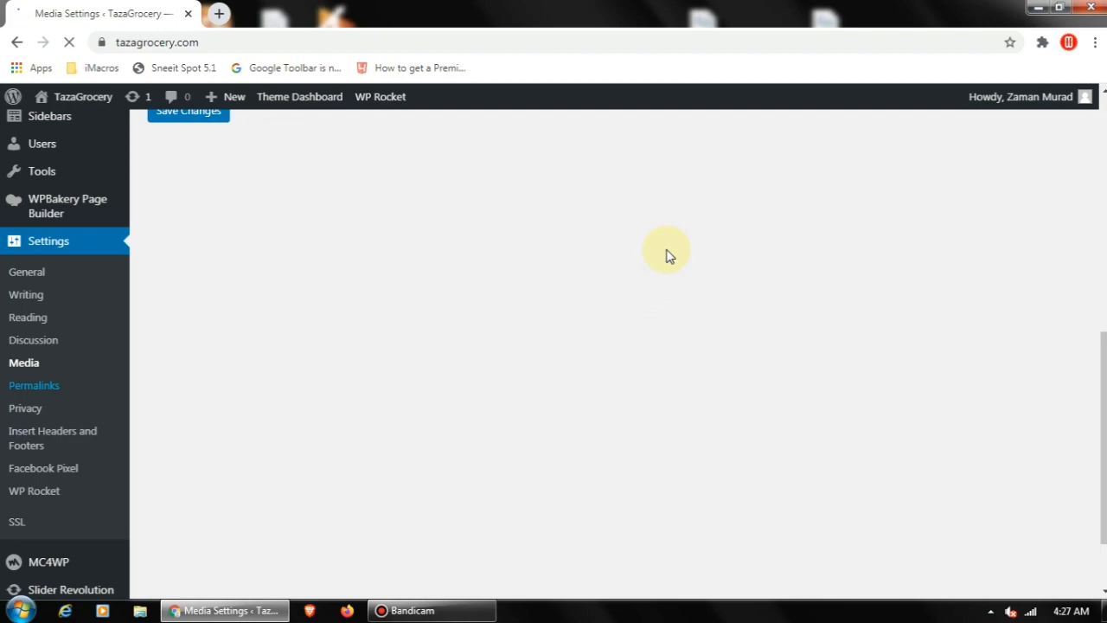
{"action": "scroll", "coordinate": [656, 237], "scroll_direction": "down", "scroll_amount": 1}
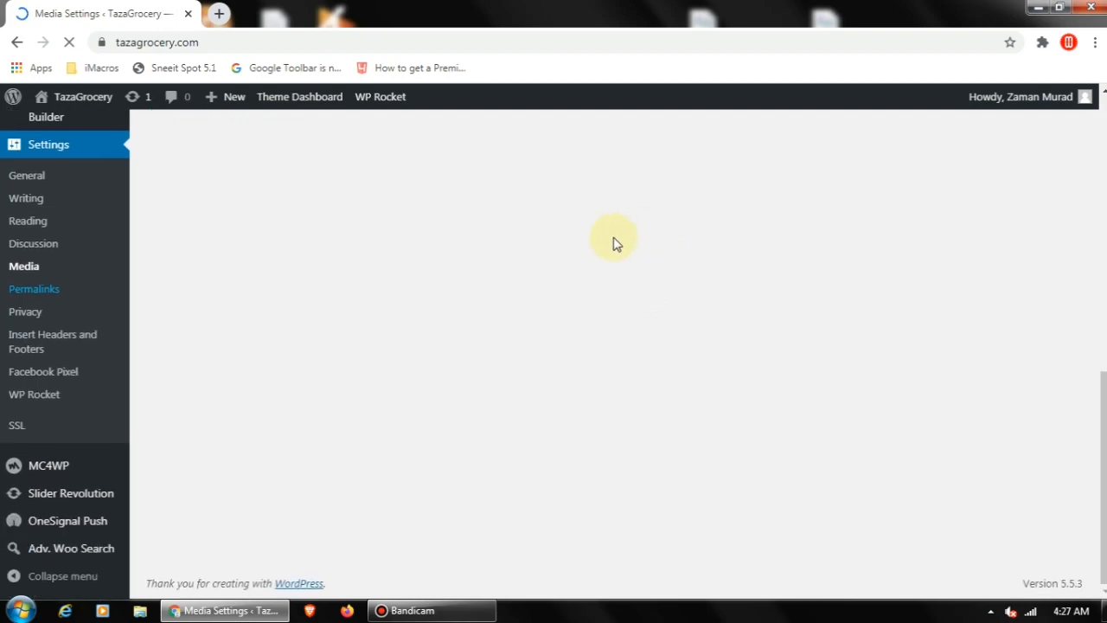
{"action": "scroll", "coordinate": [615, 240], "scroll_direction": "up", "scroll_amount": 5}
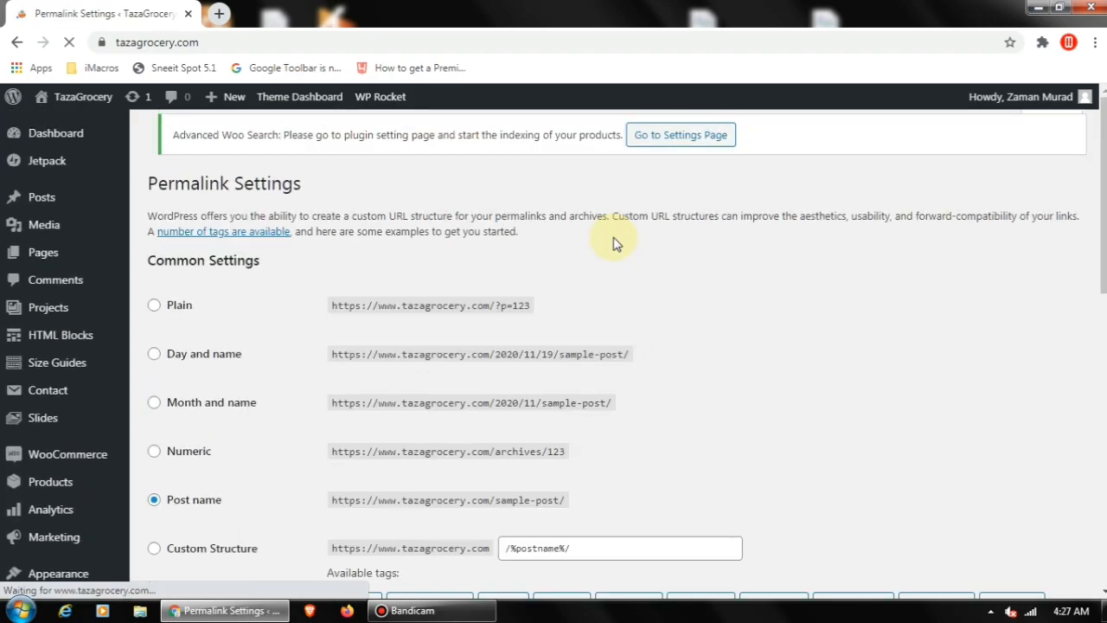
{"action": "scroll", "coordinate": [614, 241], "scroll_direction": "down", "scroll_amount": 4}
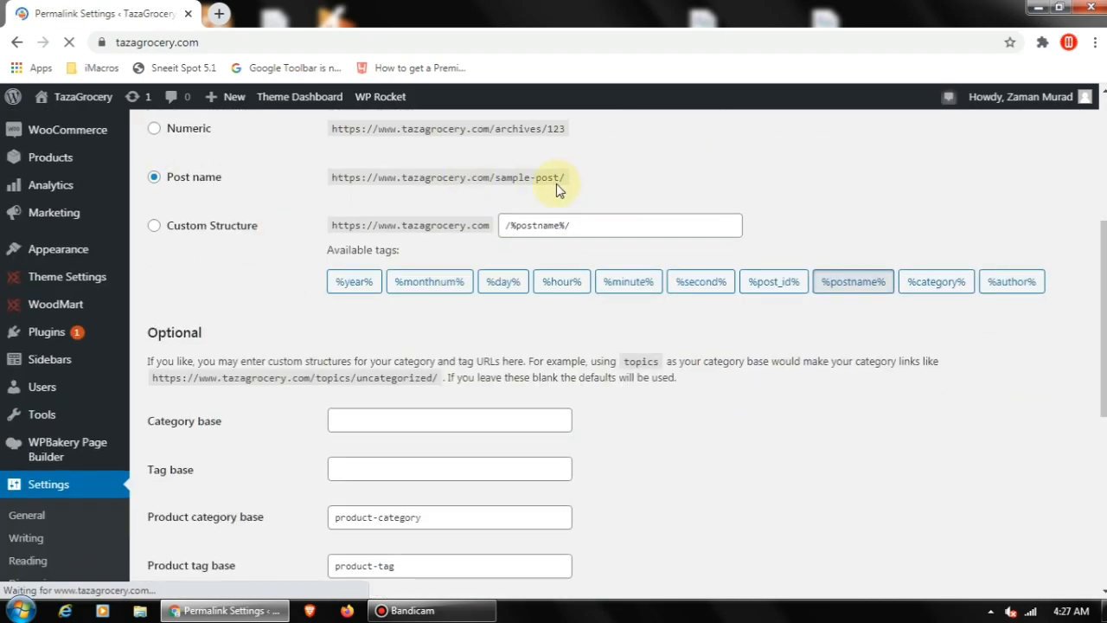
{"action": "left_click_drag", "start_coordinate": [557, 183], "coordinate": [497, 183]}
{"action": "scroll", "coordinate": [26, 437], "scroll_direction": "down", "scroll_amount": 5}
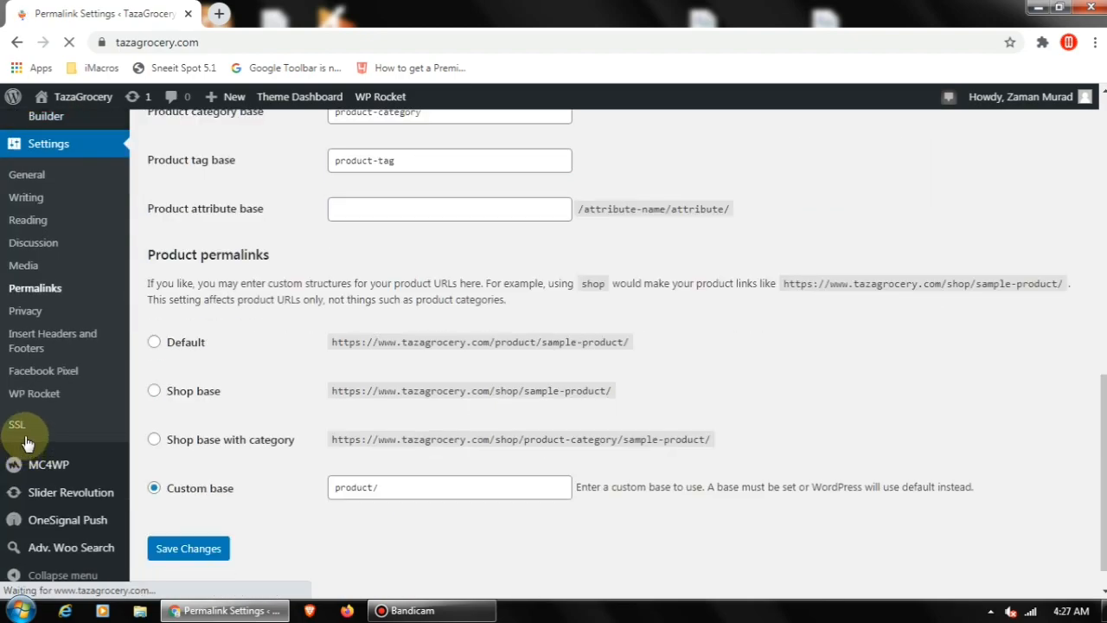
{"action": "left_click", "coordinate": [24, 312]}
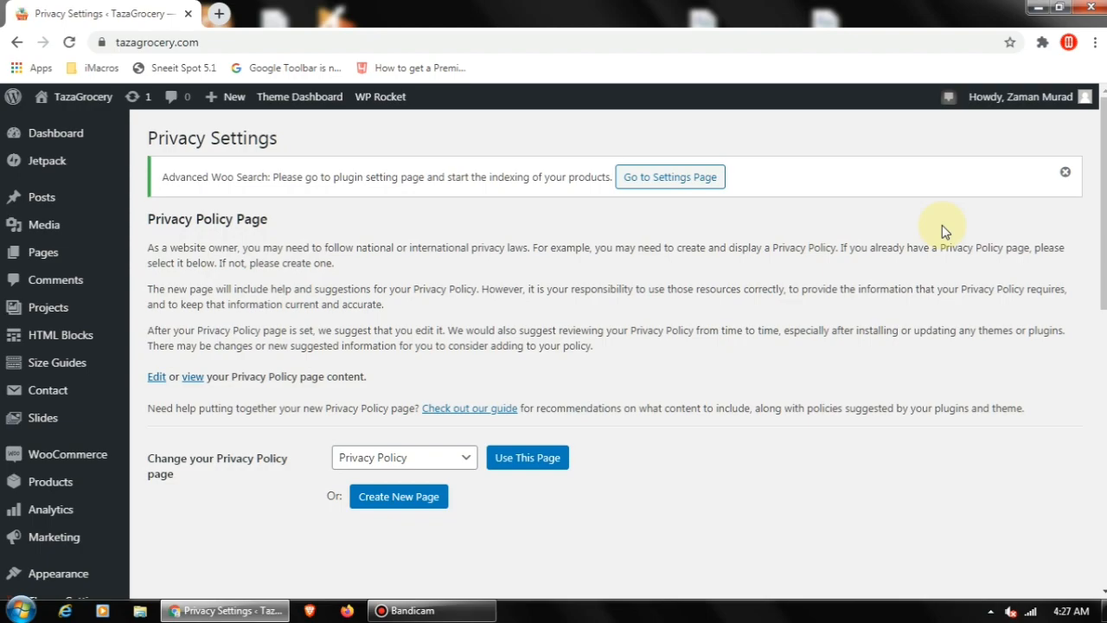
Open the live TazaGrocery storefront in a new browser tab via the admin bar's Visit Site link
{"action": "scroll", "coordinate": [706, 235], "scroll_direction": "down", "scroll_amount": 10}
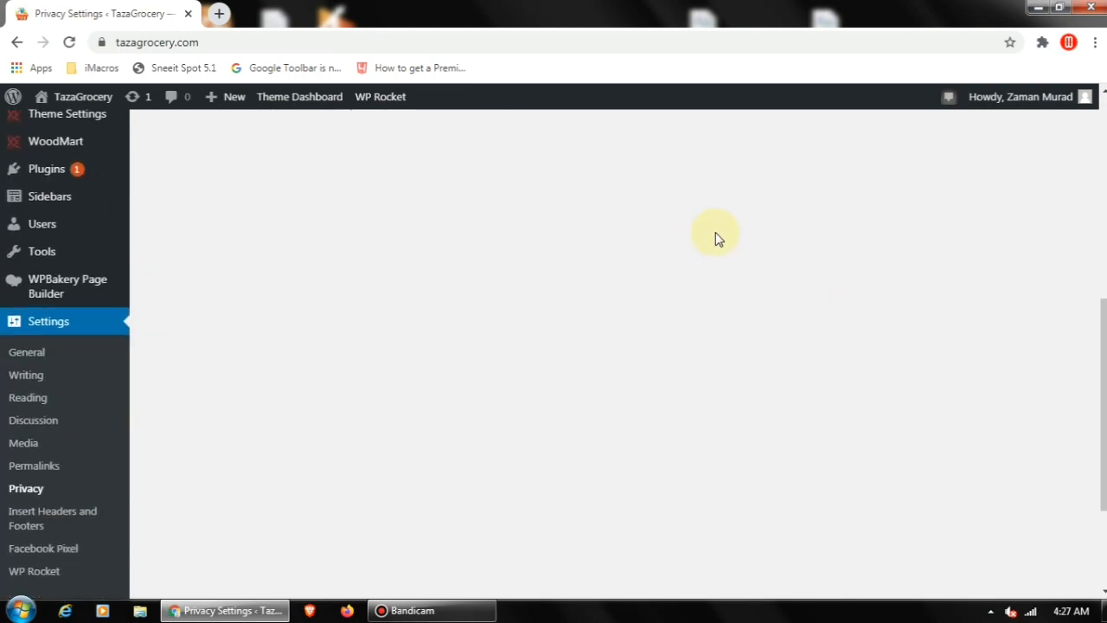
{"action": "scroll", "coordinate": [591, 215], "scroll_direction": "up", "scroll_amount": 10}
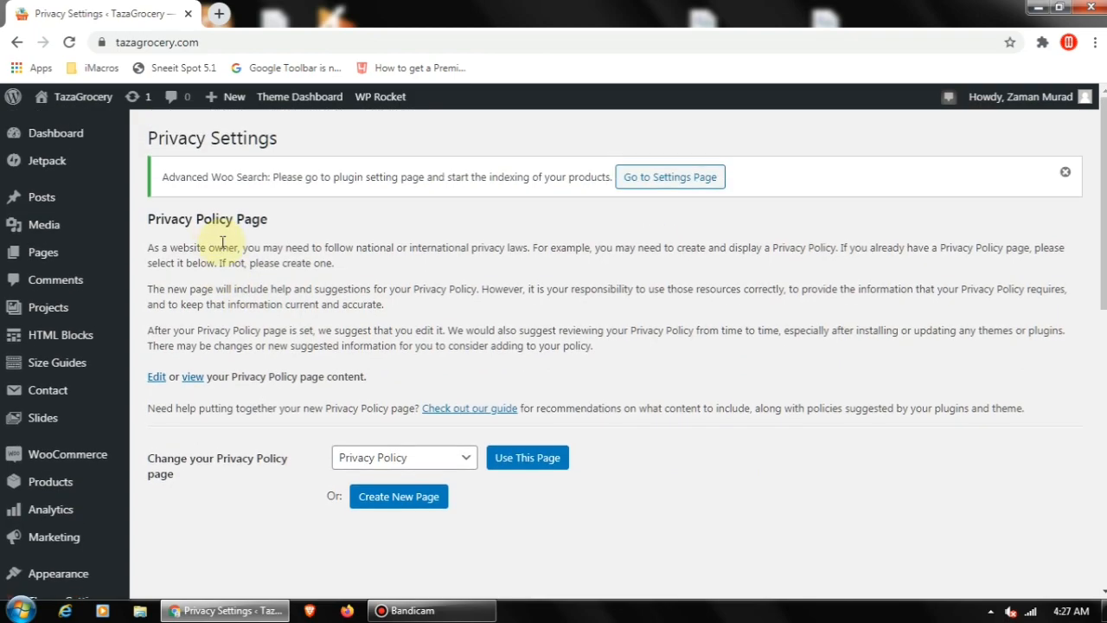
{"action": "mouse_move", "coordinate": [78, 97]}
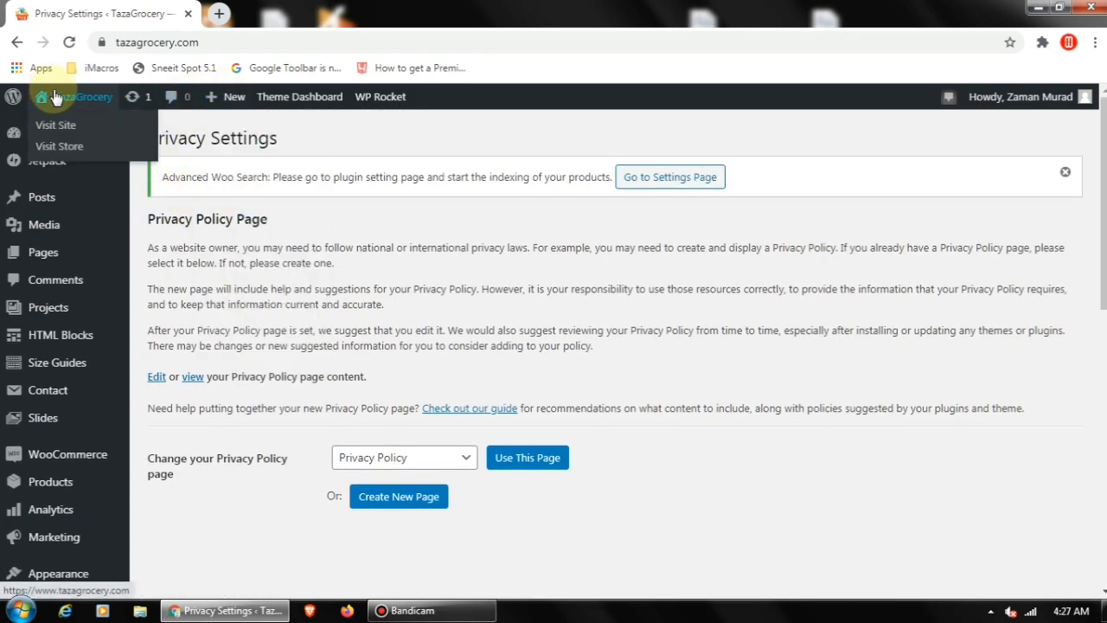
{"action": "right_click", "coordinate": [58, 136]}
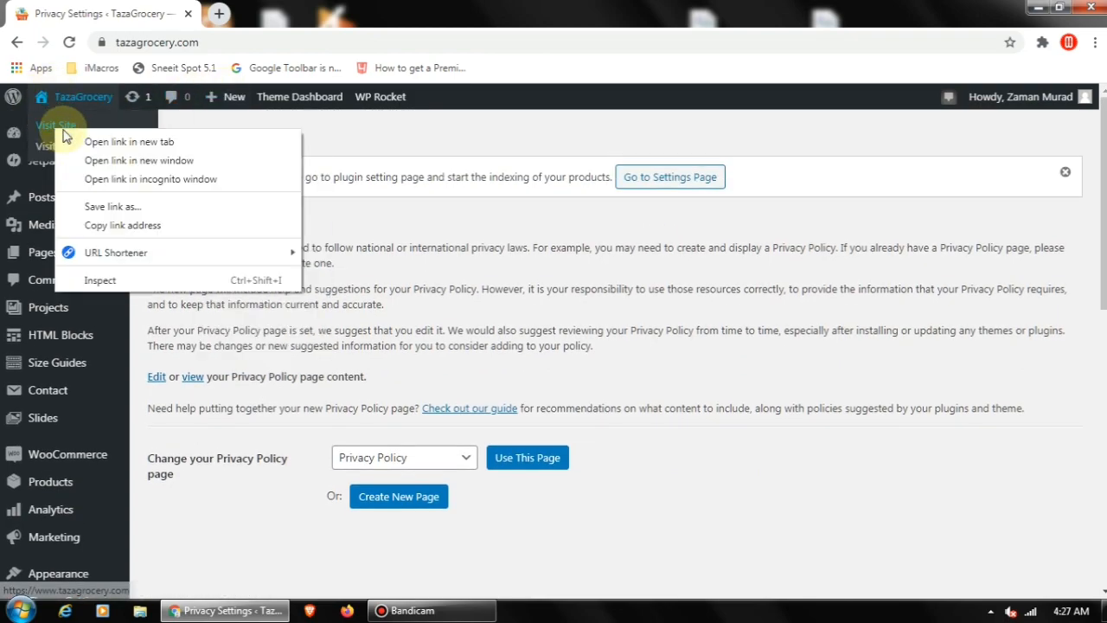
{"action": "left_click", "coordinate": [77, 141]}
{"action": "left_click", "coordinate": [279, 7]}
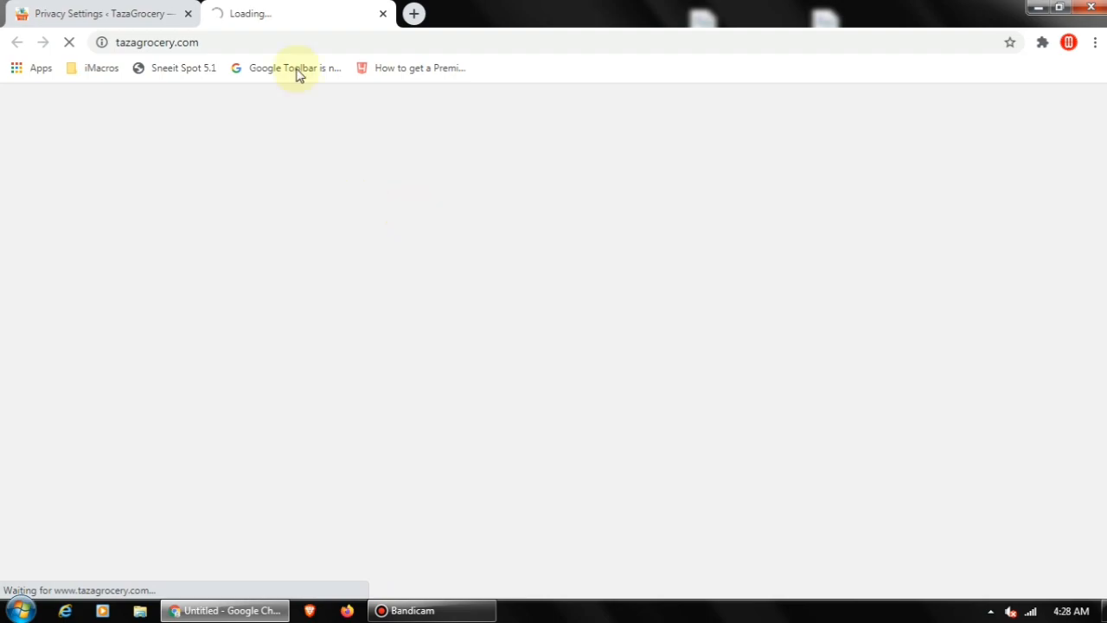
{"action": "left_click", "coordinate": [104, 10]}
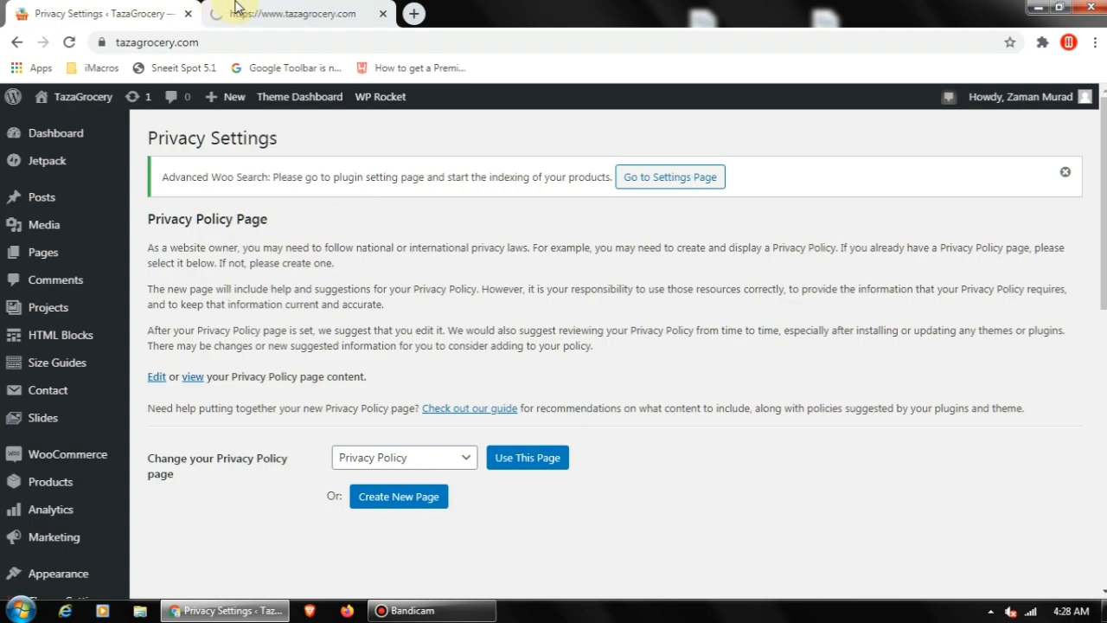
{"action": "left_click", "coordinate": [272, 10]}
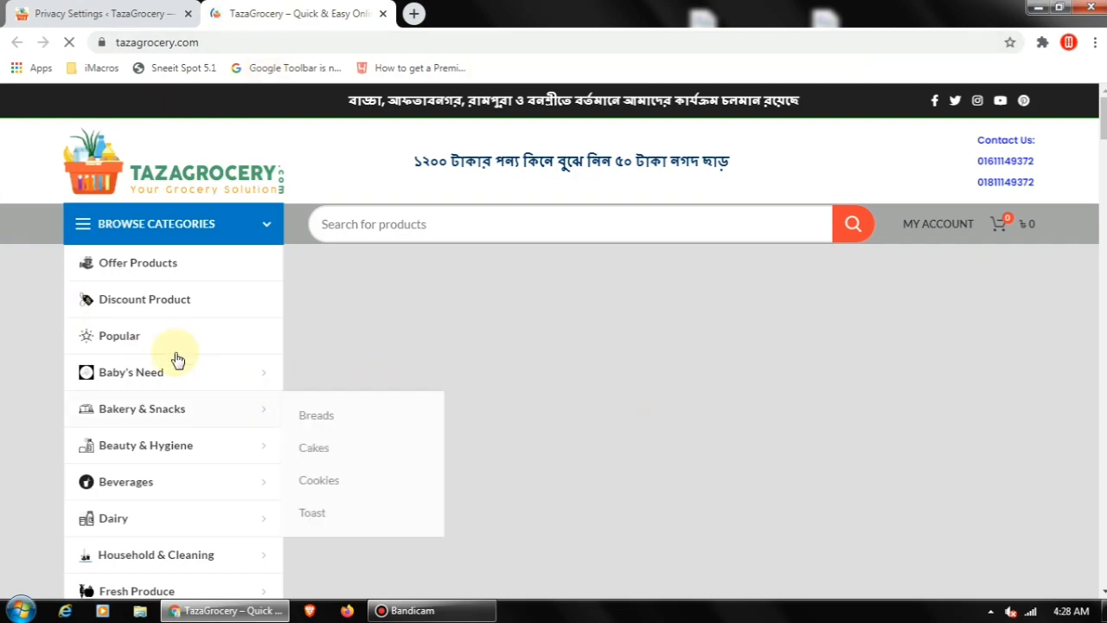
Scroll the TazaGrocery homepage from categories to footer, then close the storefront tab
{"action": "scroll", "coordinate": [156, 254], "scroll_direction": "down", "scroll_amount": 1}
{"action": "scroll", "coordinate": [162, 443], "scroll_direction": "down", "scroll_amount": 2}
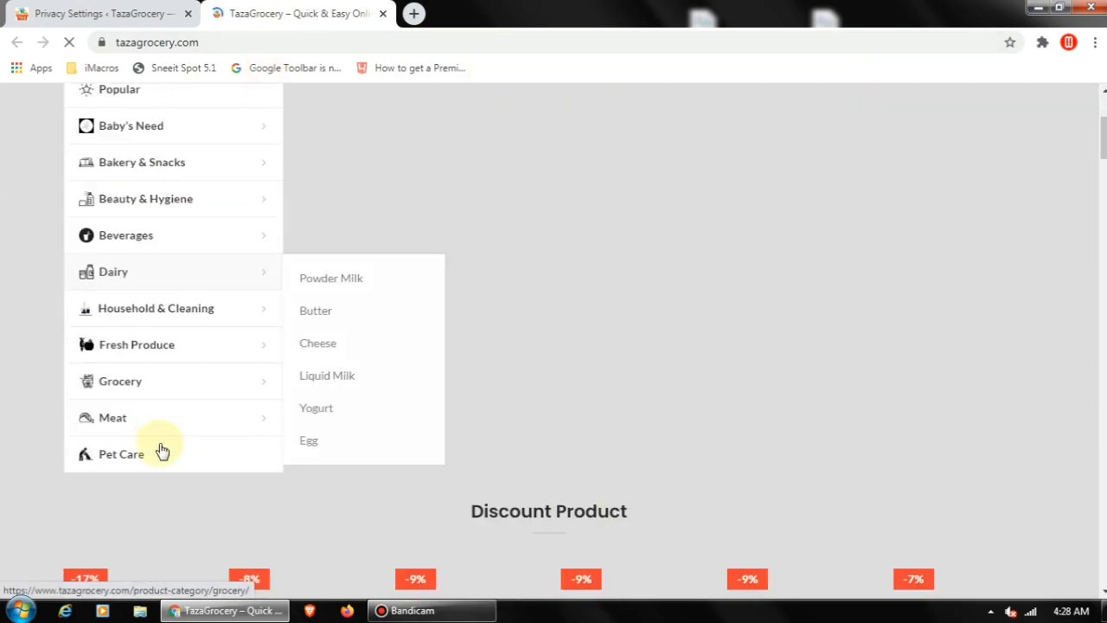
{"action": "scroll", "coordinate": [162, 450], "scroll_direction": "down", "scroll_amount": 2}
{"action": "scroll", "coordinate": [831, 153], "scroll_direction": "down", "scroll_amount": 3}
{"action": "scroll", "coordinate": [565, 175], "scroll_direction": "down", "scroll_amount": 3}
{"action": "scroll", "coordinate": [878, 193], "scroll_direction": "down", "scroll_amount": 3}
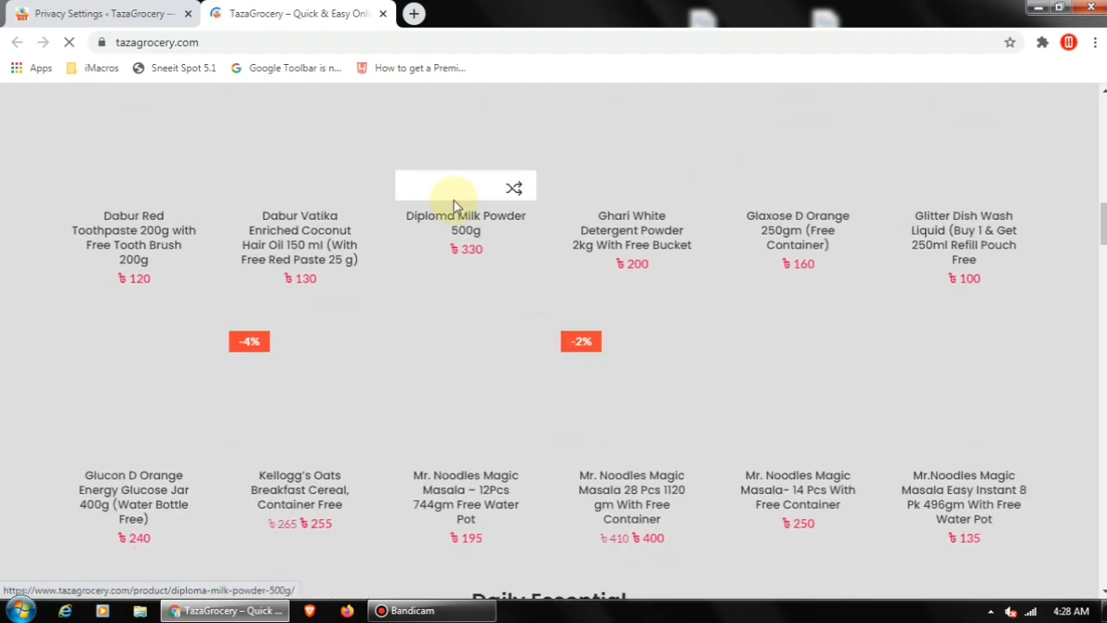
{"action": "scroll", "coordinate": [456, 208], "scroll_direction": "down", "scroll_amount": 8}
{"action": "scroll", "coordinate": [688, 228], "scroll_direction": "down", "scroll_amount": 10}
{"action": "scroll", "coordinate": [666, 240], "scroll_direction": "down", "scroll_amount": 12}
{"action": "scroll", "coordinate": [667, 240], "scroll_direction": "down", "scroll_amount": 1}
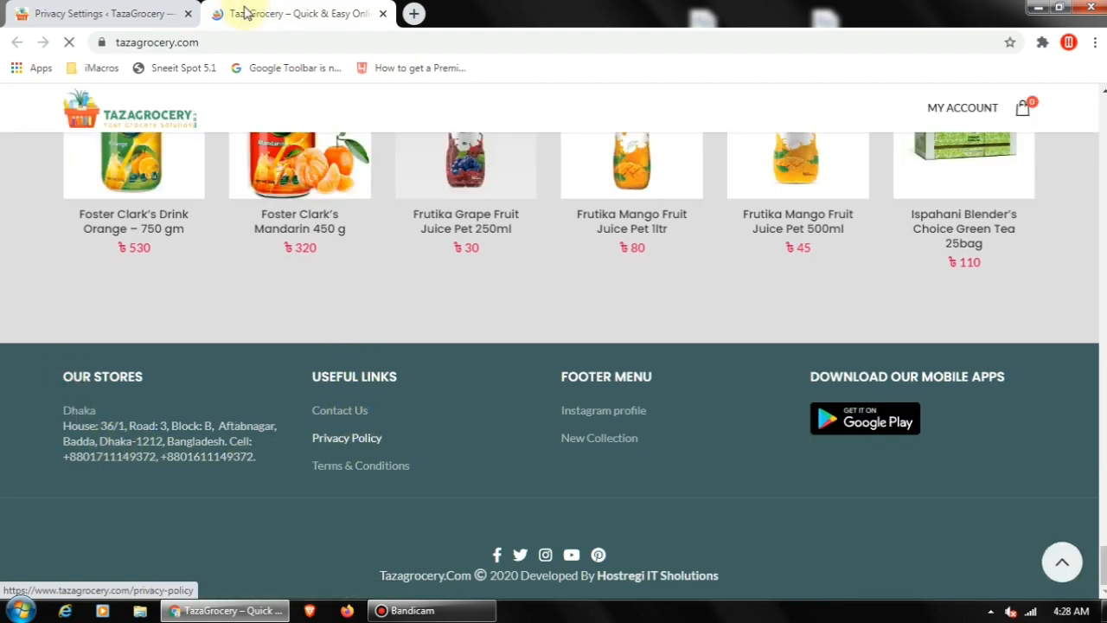
{"action": "left_click", "coordinate": [382, 15]}
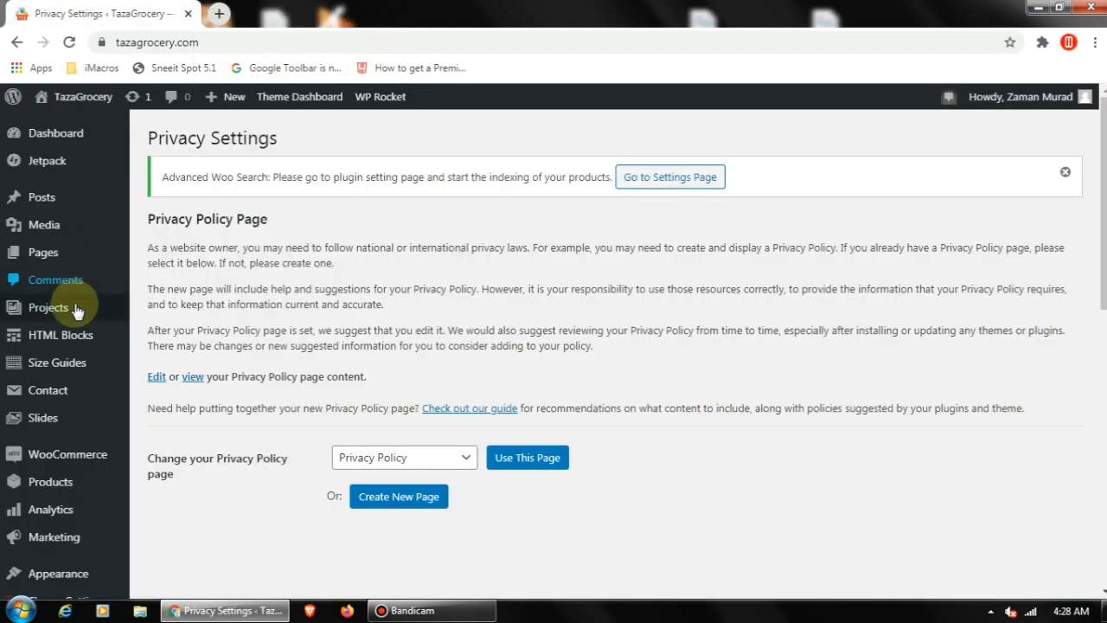
Look through the Insert Headers and Footers script settings page from top to bottom
{"action": "scroll", "coordinate": [74, 320], "scroll_direction": "down", "scroll_amount": 3}
{"action": "scroll", "coordinate": [80, 335], "scroll_direction": "down", "scroll_amount": 5}
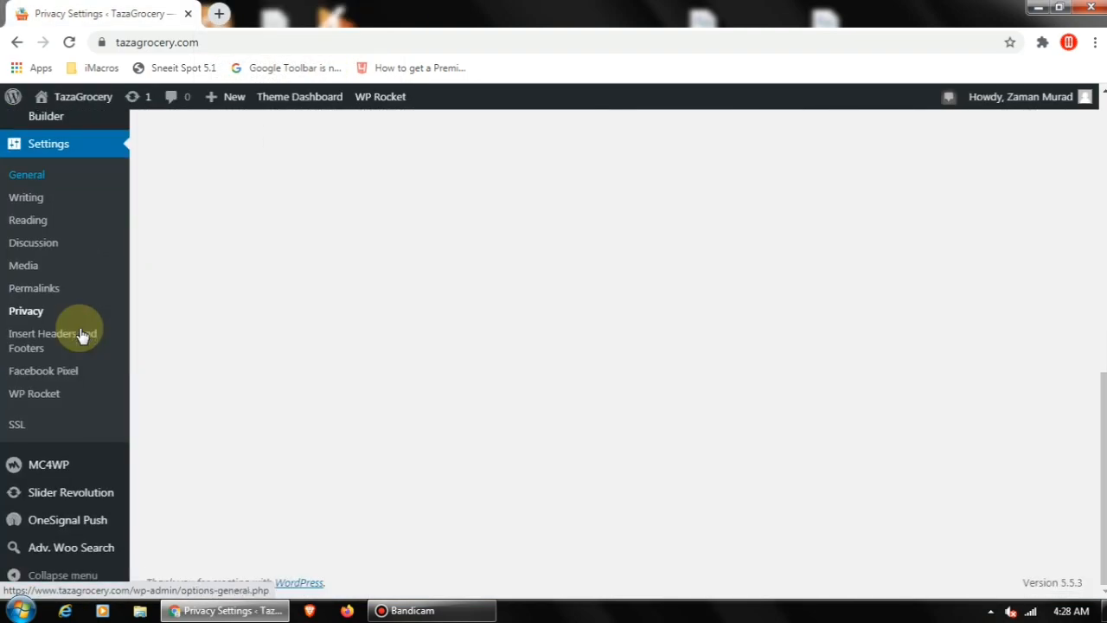
{"action": "left_click", "coordinate": [42, 338]}
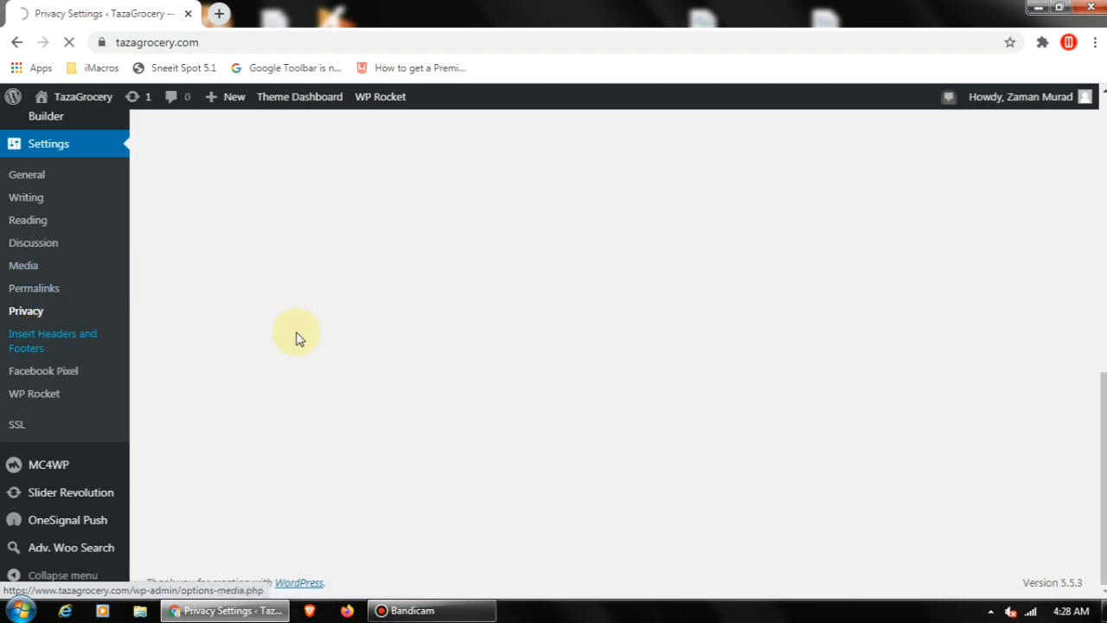
{"action": "scroll", "coordinate": [407, 279], "scroll_direction": "down", "scroll_amount": 5}
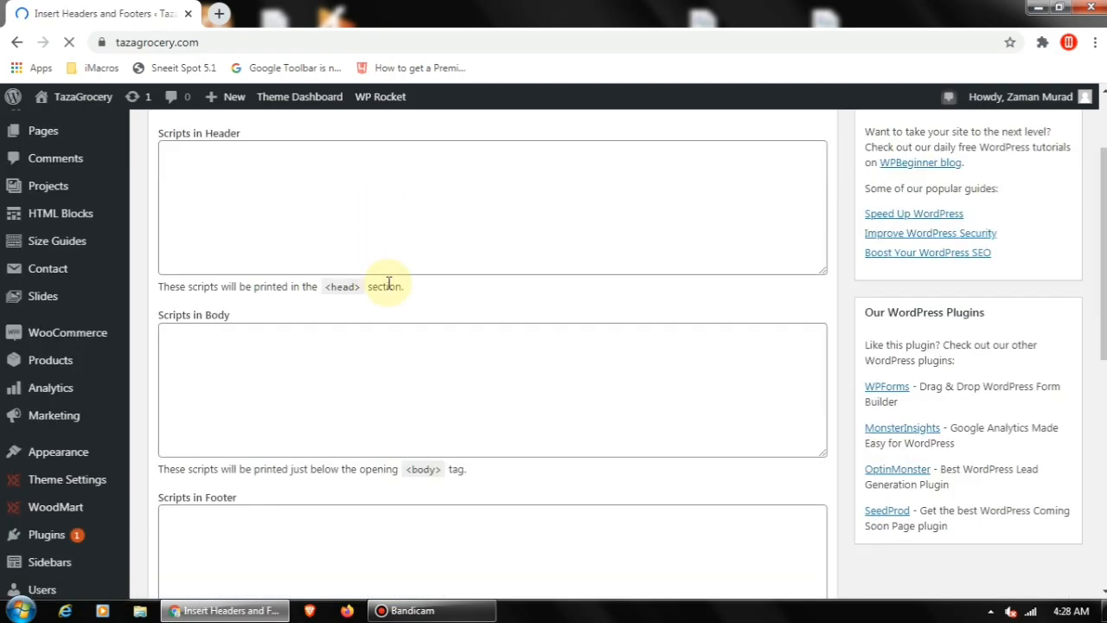
{"action": "scroll", "coordinate": [21, 379], "scroll_direction": "down", "scroll_amount": 2}
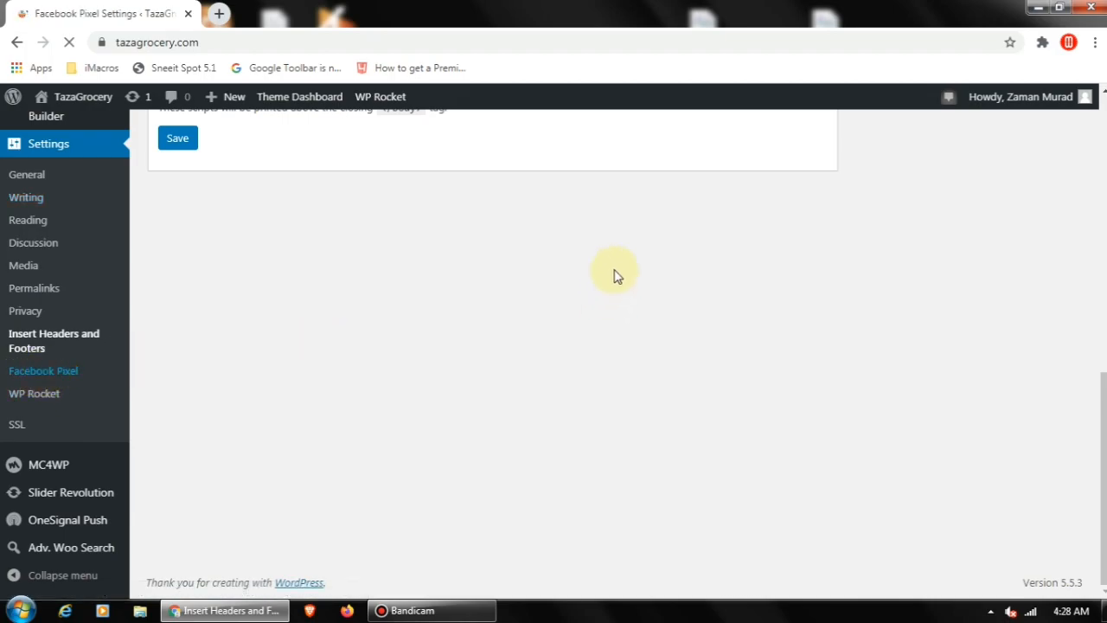
{"action": "scroll", "coordinate": [516, 274], "scroll_direction": "down", "scroll_amount": 2}
{"action": "scroll", "coordinate": [501, 263], "scroll_direction": "up", "scroll_amount": 2}
{"action": "scroll", "coordinate": [405, 218], "scroll_direction": "down", "scroll_amount": 7}
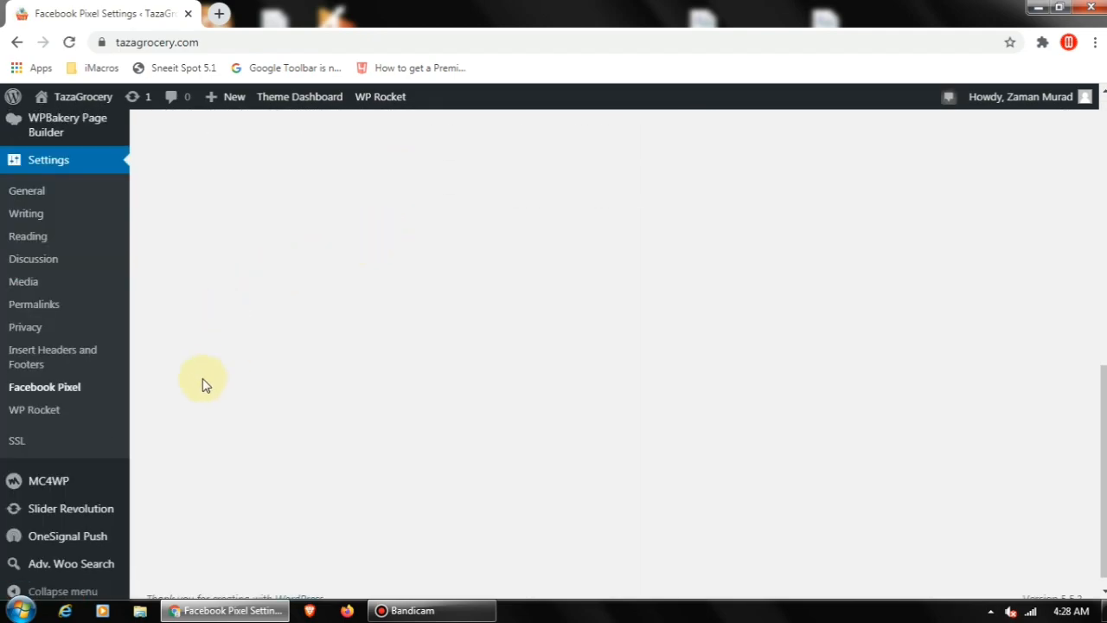
Open the WP Rocket settings dashboard and scroll through its contents
{"action": "left_click", "coordinate": [44, 415]}
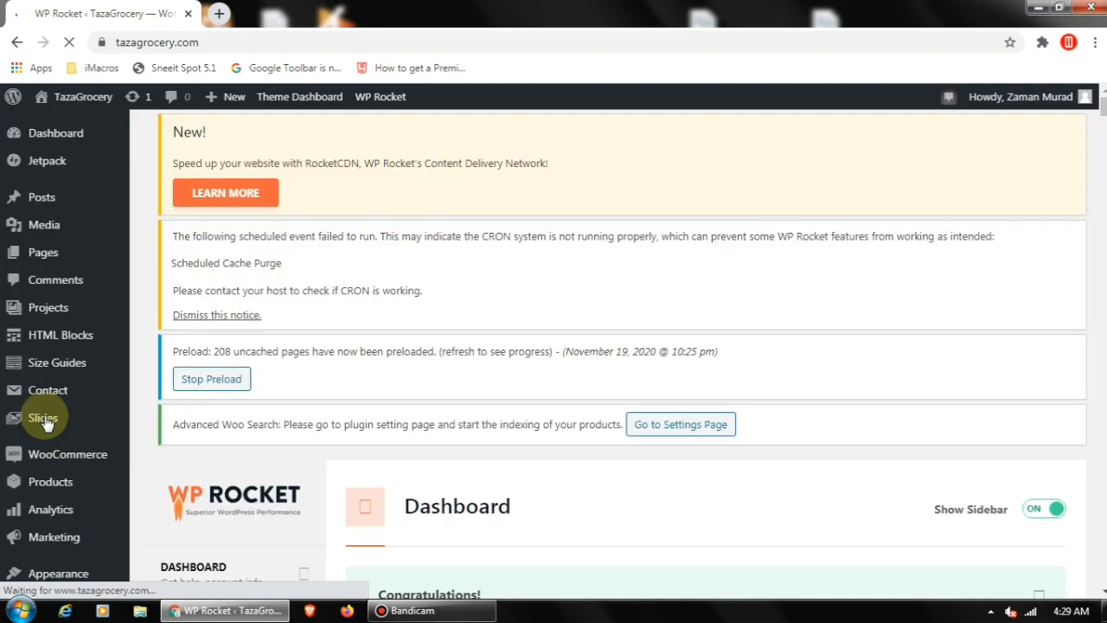
{"action": "scroll", "coordinate": [488, 327], "scroll_direction": "down", "scroll_amount": 3}
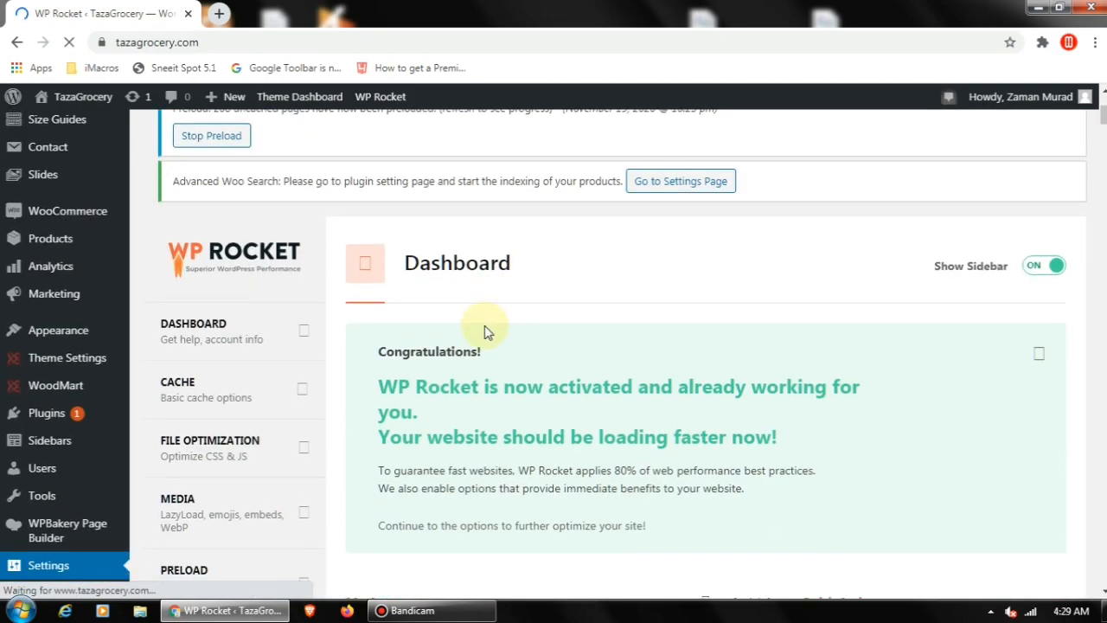
{"action": "scroll", "coordinate": [416, 325], "scroll_direction": "down", "scroll_amount": 2}
{"action": "scroll", "coordinate": [454, 264], "scroll_direction": "up", "scroll_amount": 5}
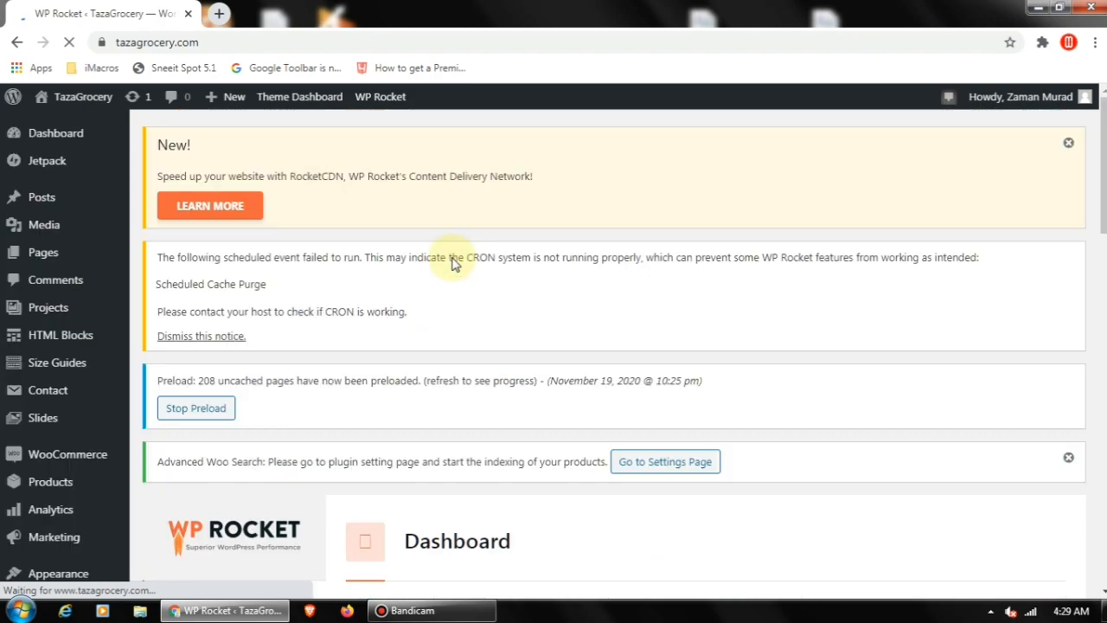
{"action": "scroll", "coordinate": [457, 203], "scroll_direction": "down", "scroll_amount": 3}
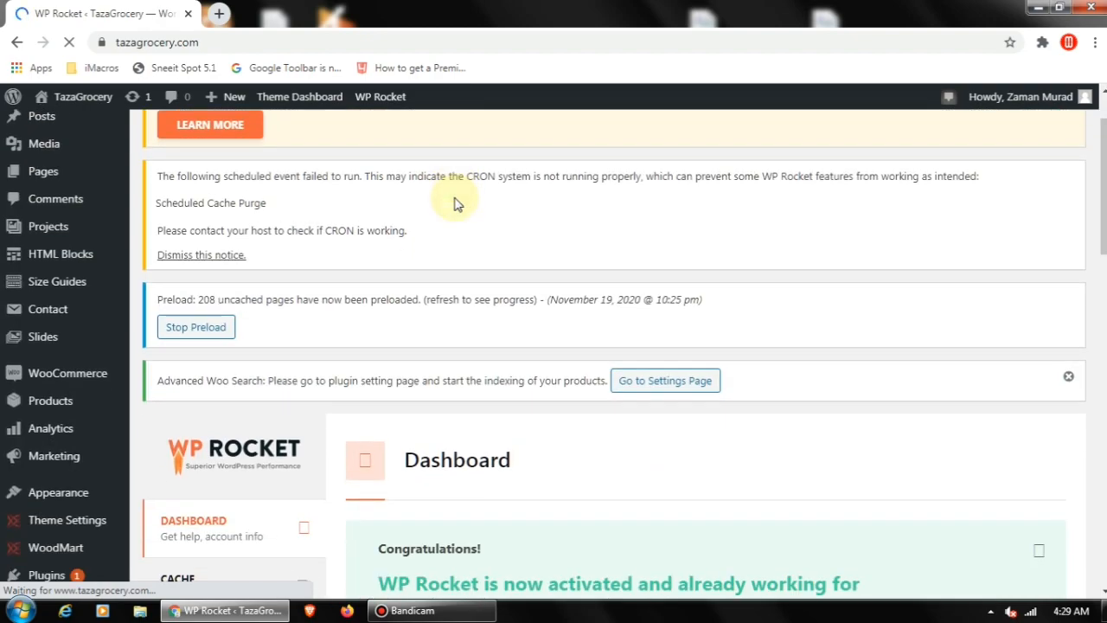
{"action": "scroll", "coordinate": [388, 207], "scroll_direction": "down", "scroll_amount": 2}
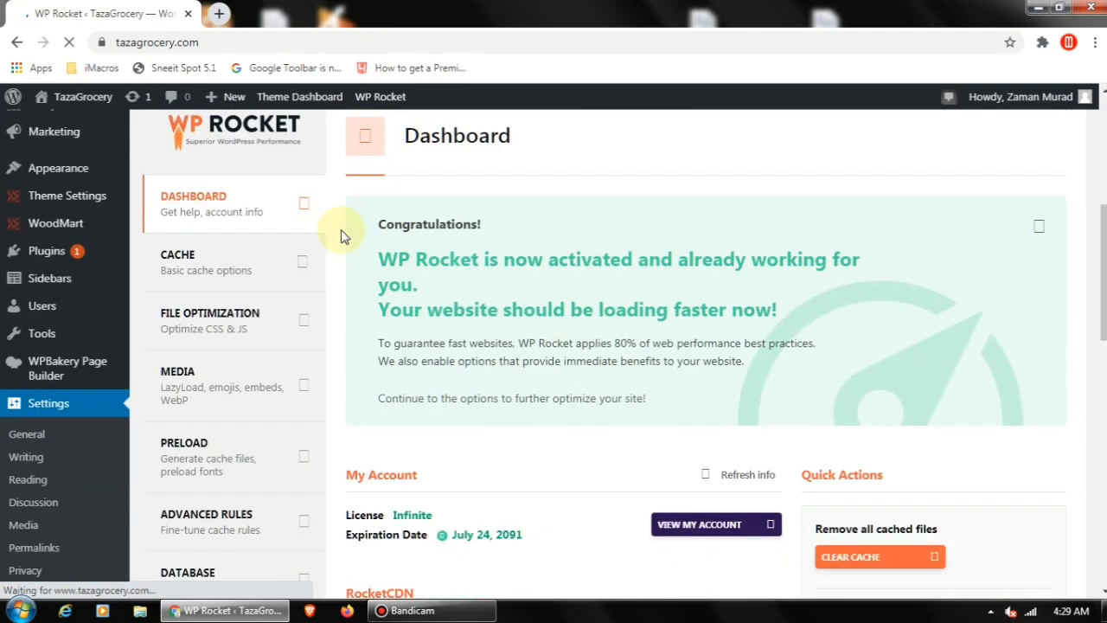
{"action": "scroll", "coordinate": [340, 237], "scroll_direction": "down", "scroll_amount": 1}
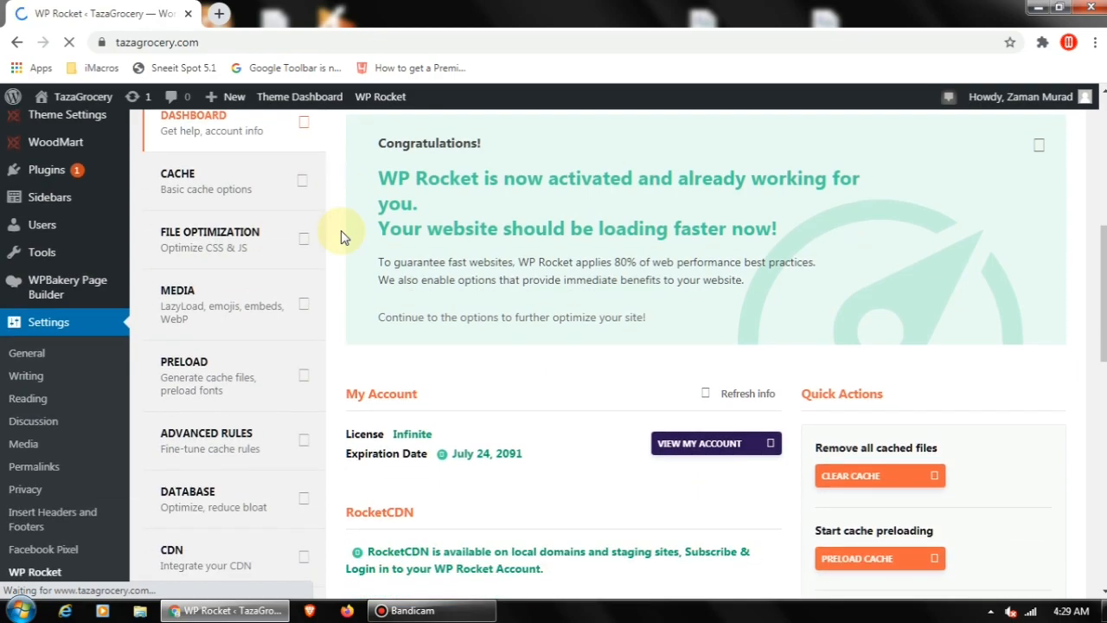
{"action": "scroll", "coordinate": [341, 238], "scroll_direction": "down", "scroll_amount": 5}
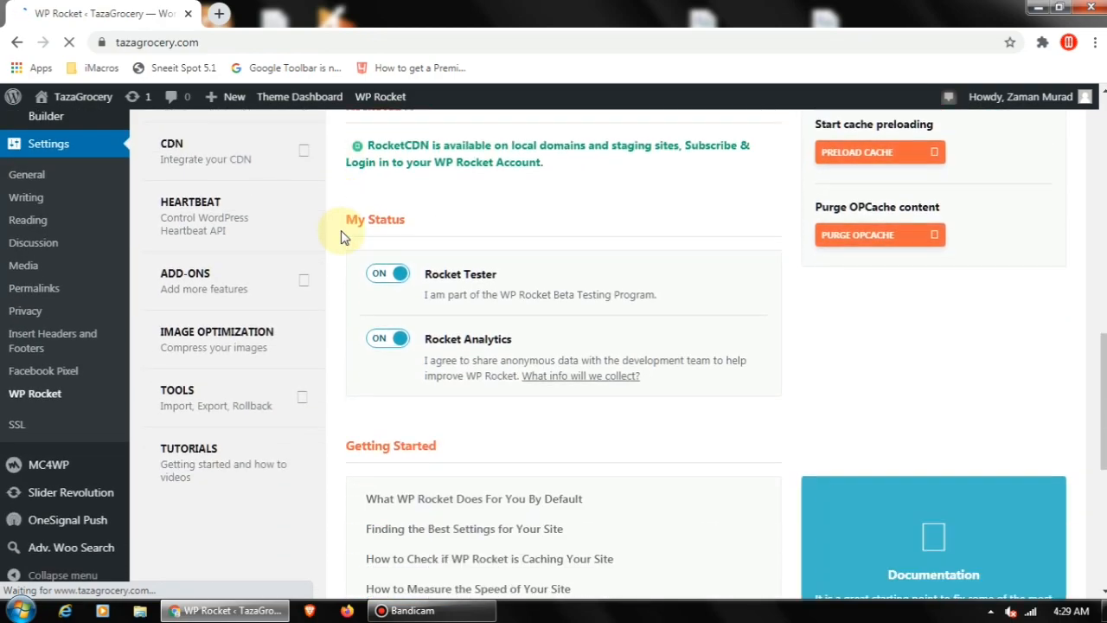
{"action": "scroll", "coordinate": [341, 231], "scroll_direction": "down", "scroll_amount": 1}
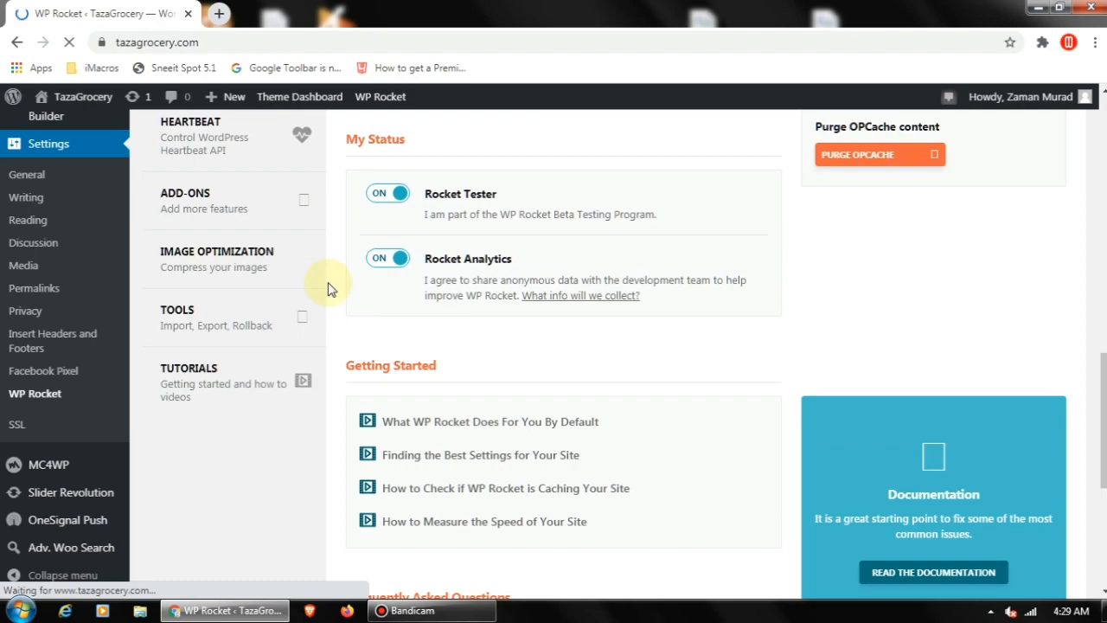
{"action": "scroll", "coordinate": [328, 289], "scroll_direction": "up", "scroll_amount": 4}
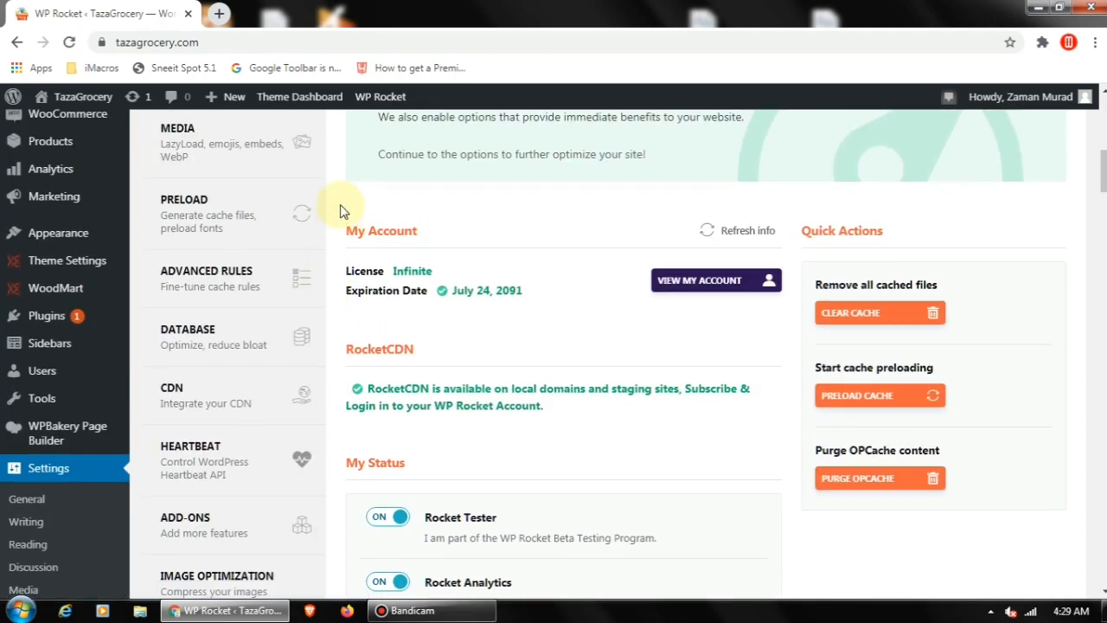
{"action": "scroll", "coordinate": [341, 211], "scroll_direction": "up", "scroll_amount": 2}
{"action": "scroll", "coordinate": [341, 211], "scroll_direction": "up", "scroll_amount": 1}
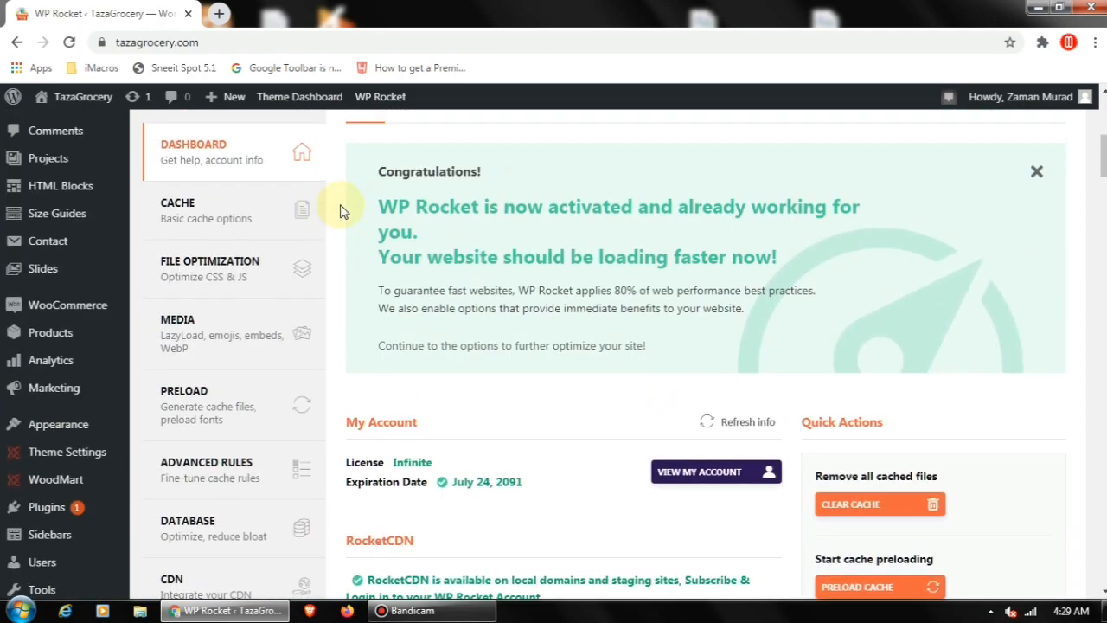
Show File Optimization and review its CSS and JavaScript options, with only Optimize Google Fonts on
{"action": "left_click", "coordinate": [258, 322]}
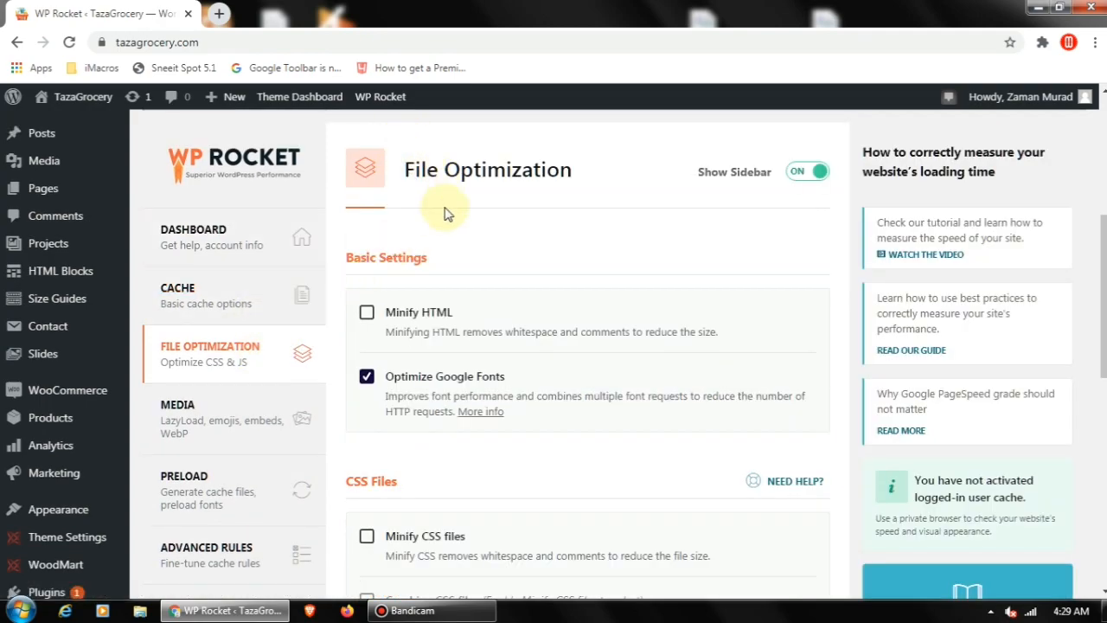
{"action": "scroll", "coordinate": [444, 212], "scroll_direction": "down", "scroll_amount": 2}
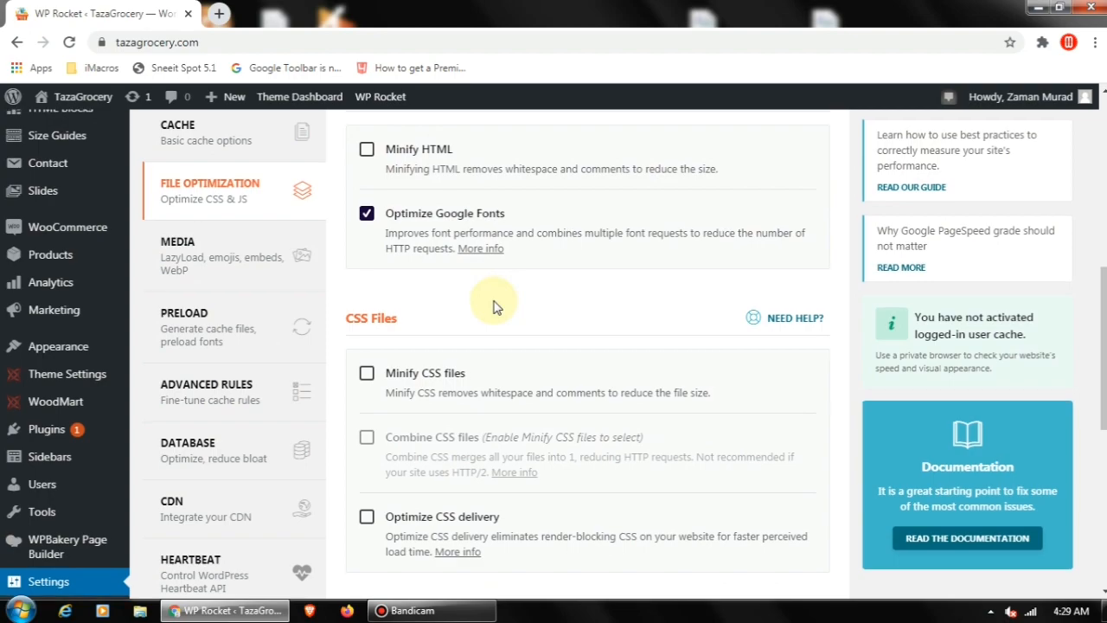
{"action": "scroll", "coordinate": [485, 303], "scroll_direction": "down", "scroll_amount": 1}
{"action": "scroll", "coordinate": [432, 307], "scroll_direction": "down", "scroll_amount": 2}
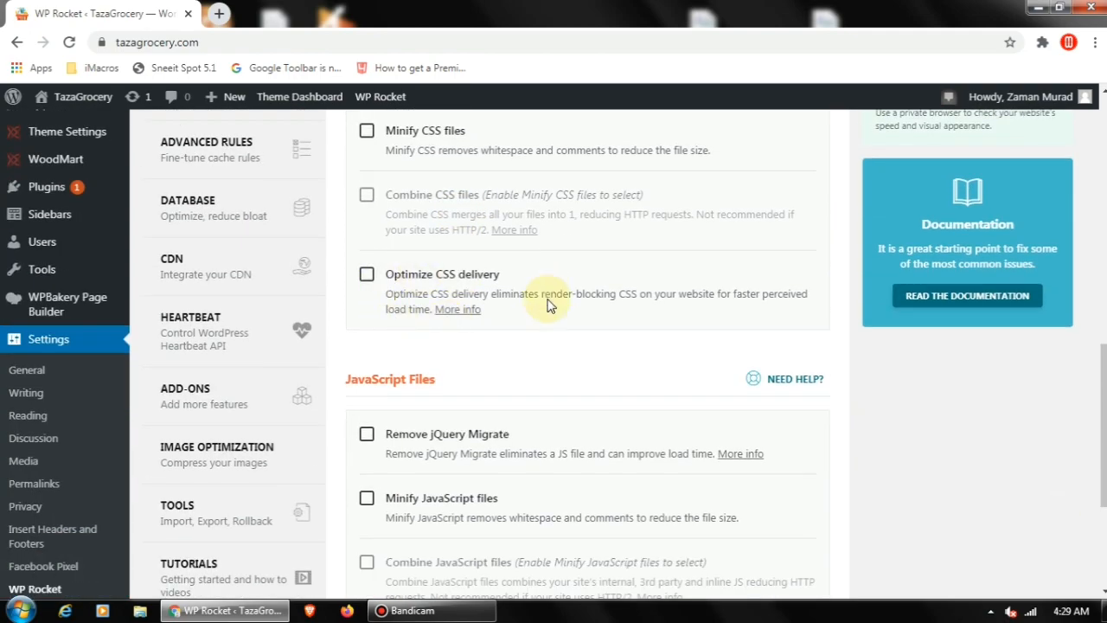
{"action": "scroll", "coordinate": [407, 398], "scroll_direction": "down", "scroll_amount": 3}
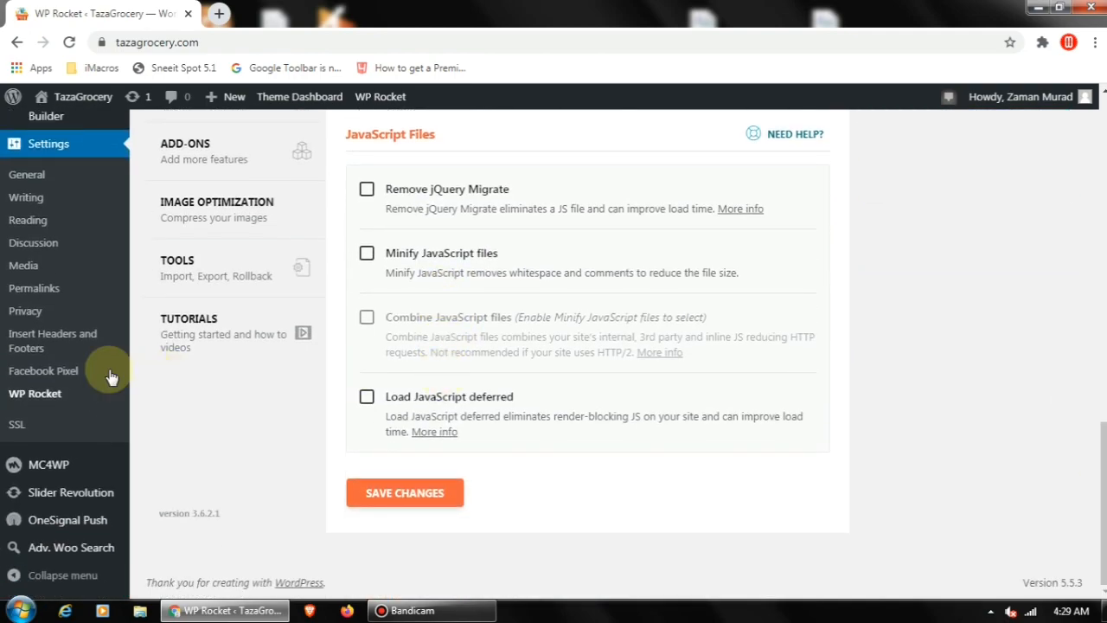
Open the SSL settings, dismiss the Advanced Woo Search notice, and highlight the SSL-enabled line
{"action": "left_click", "coordinate": [34, 412]}
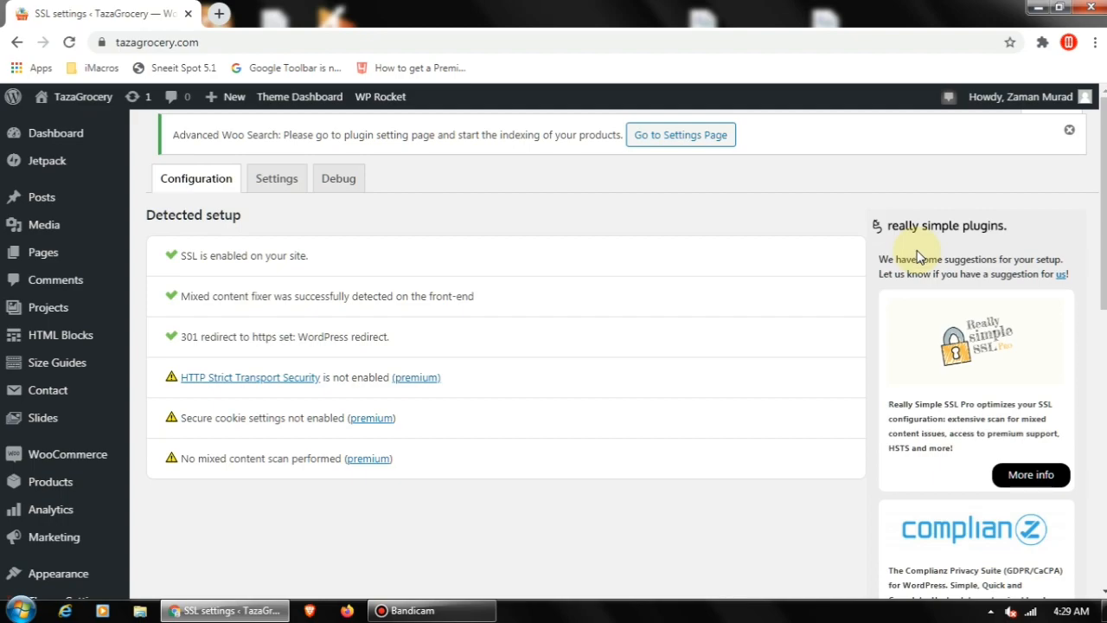
{"action": "left_click", "coordinate": [1069, 133]}
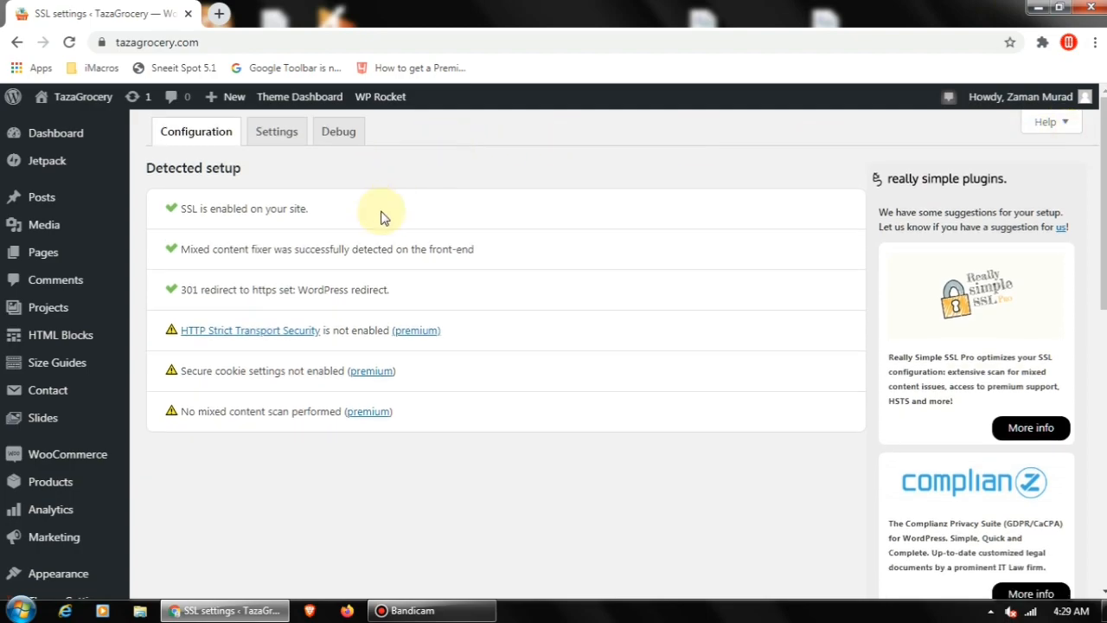
{"action": "left_click_drag", "start_coordinate": [312, 215], "coordinate": [160, 226]}
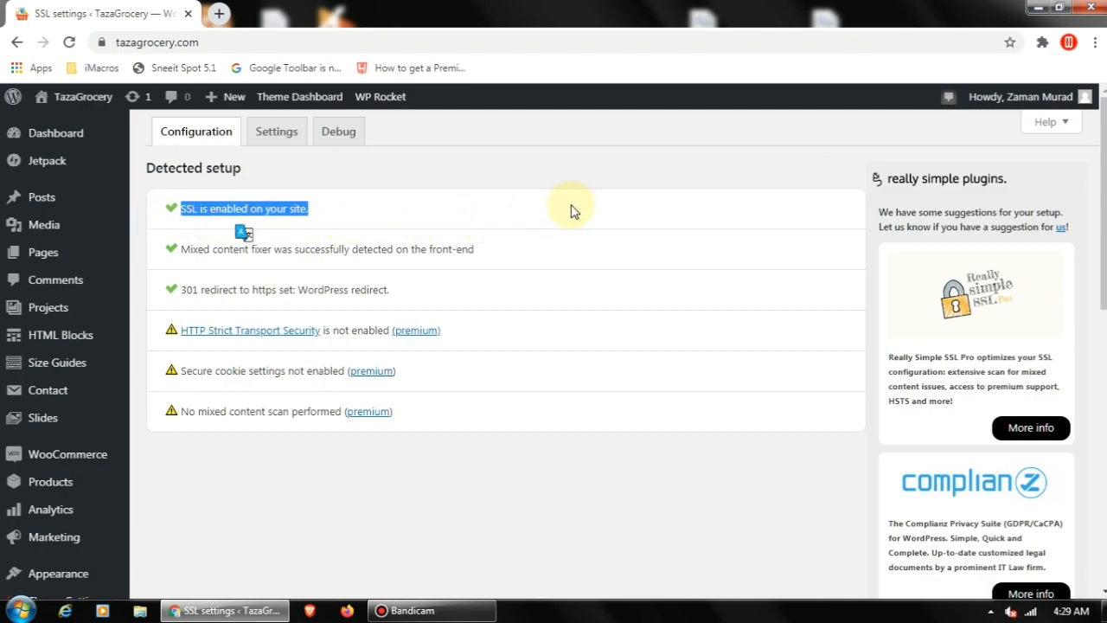
{"action": "scroll", "coordinate": [527, 205], "scroll_direction": "down", "scroll_amount": 1}
{"action": "scroll", "coordinate": [507, 198], "scroll_direction": "up", "scroll_amount": 1}
Show the SSL Settings tab and review the Mixed content fixer and 301 redirection toggles
{"action": "left_click", "coordinate": [267, 139]}
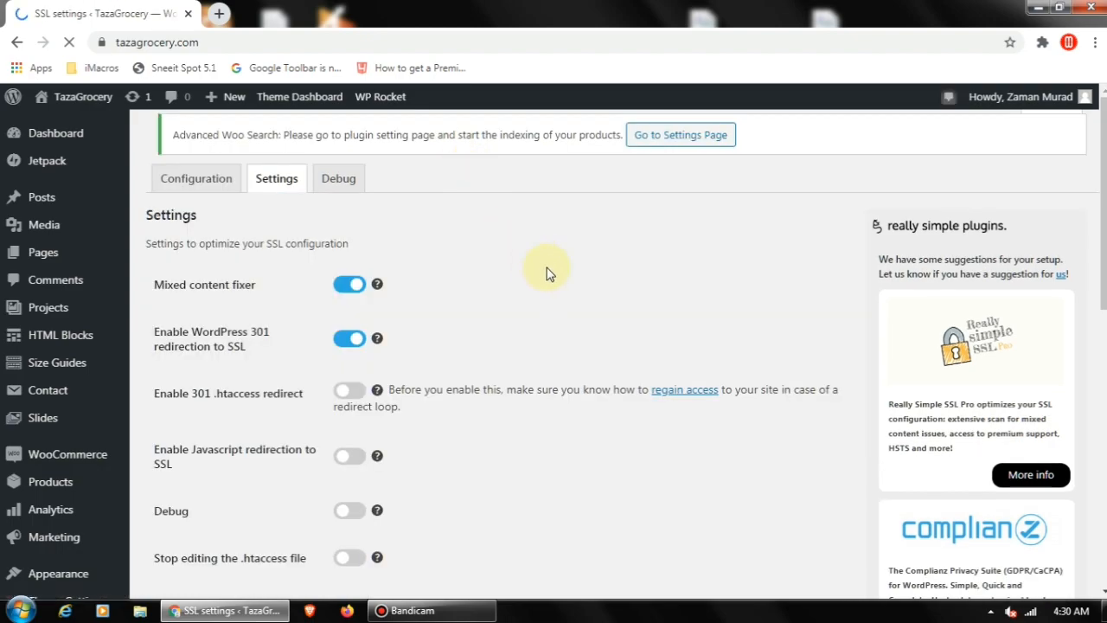
{"action": "scroll", "coordinate": [684, 260], "scroll_direction": "down", "scroll_amount": 1}
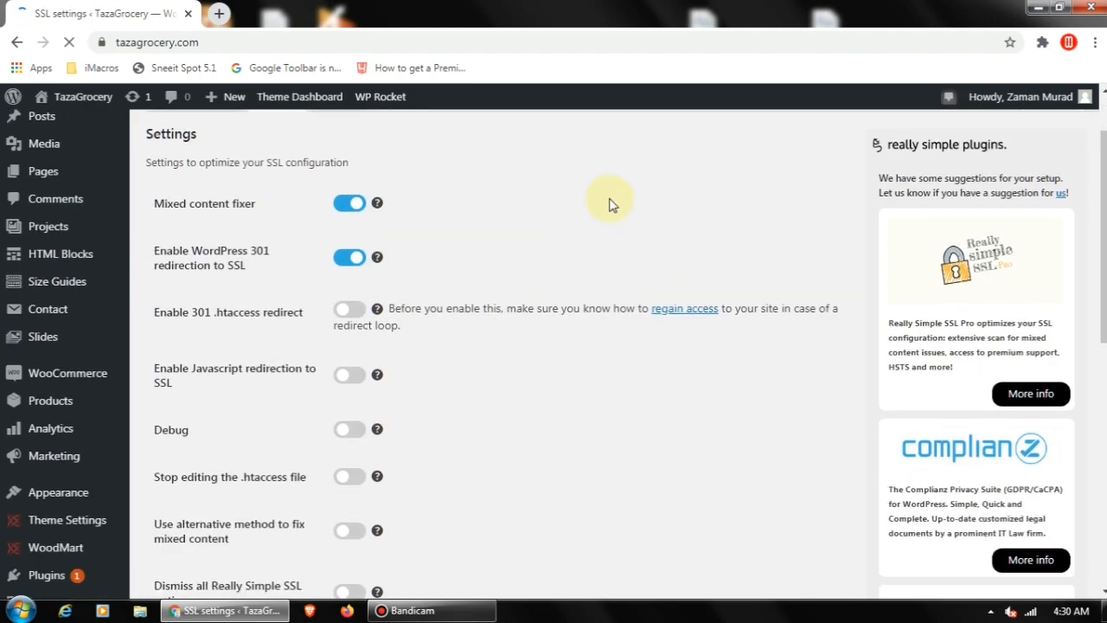
{"action": "scroll", "coordinate": [609, 205], "scroll_direction": "down", "scroll_amount": 3}
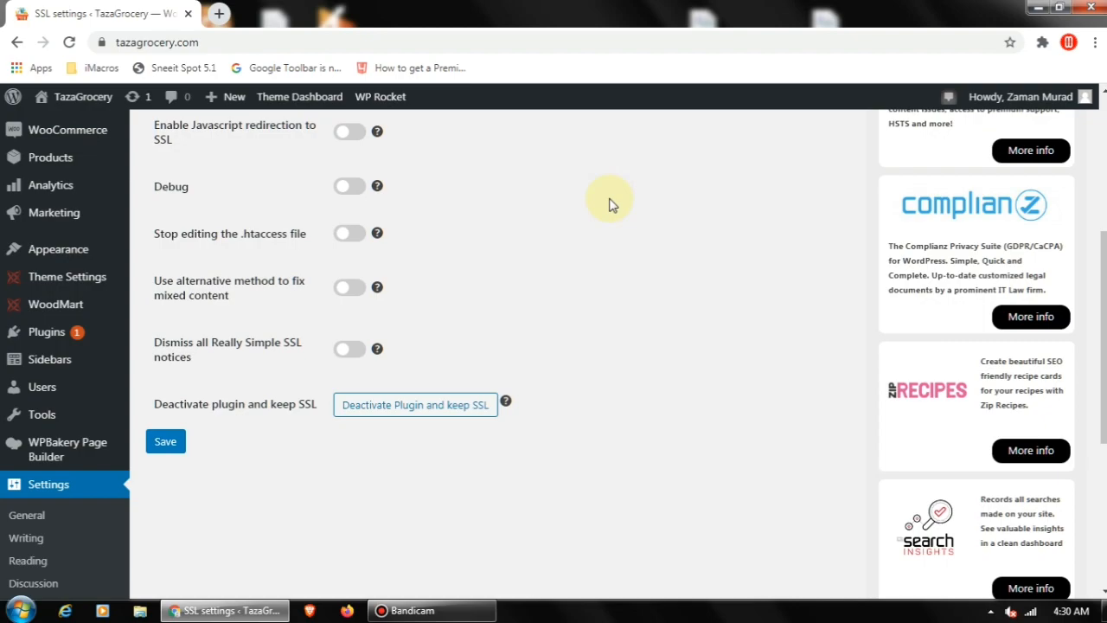
{"action": "scroll", "coordinate": [609, 204], "scroll_direction": "up", "scroll_amount": 4}
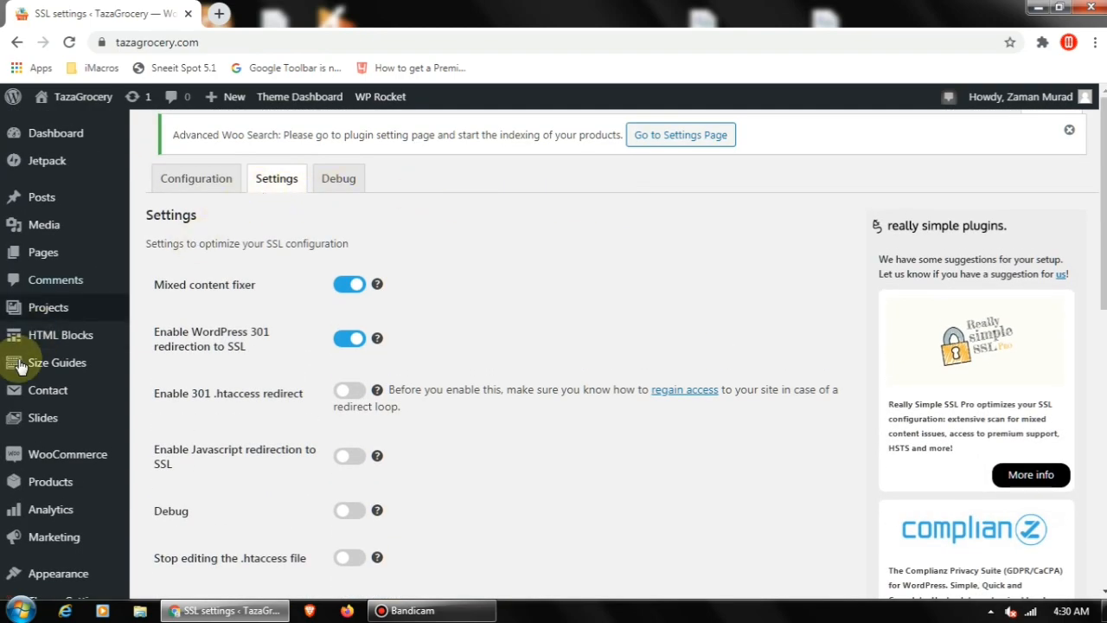
{"action": "scroll", "coordinate": [19, 366], "scroll_direction": "down", "scroll_amount": 10}
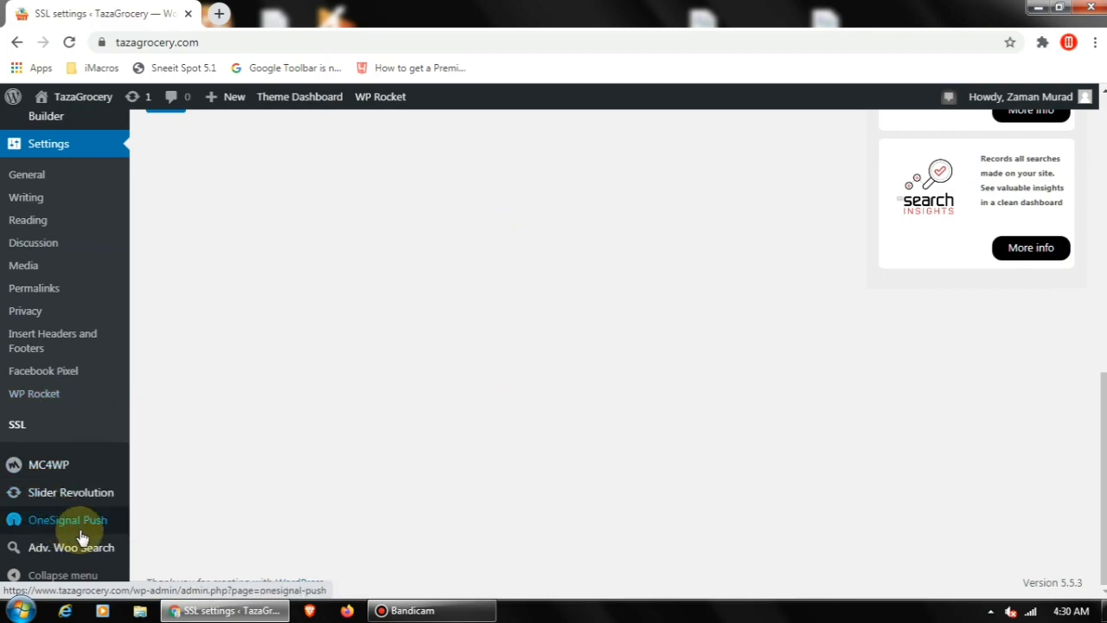
{"action": "scroll", "coordinate": [95, 240], "scroll_direction": "up", "scroll_amount": 1}
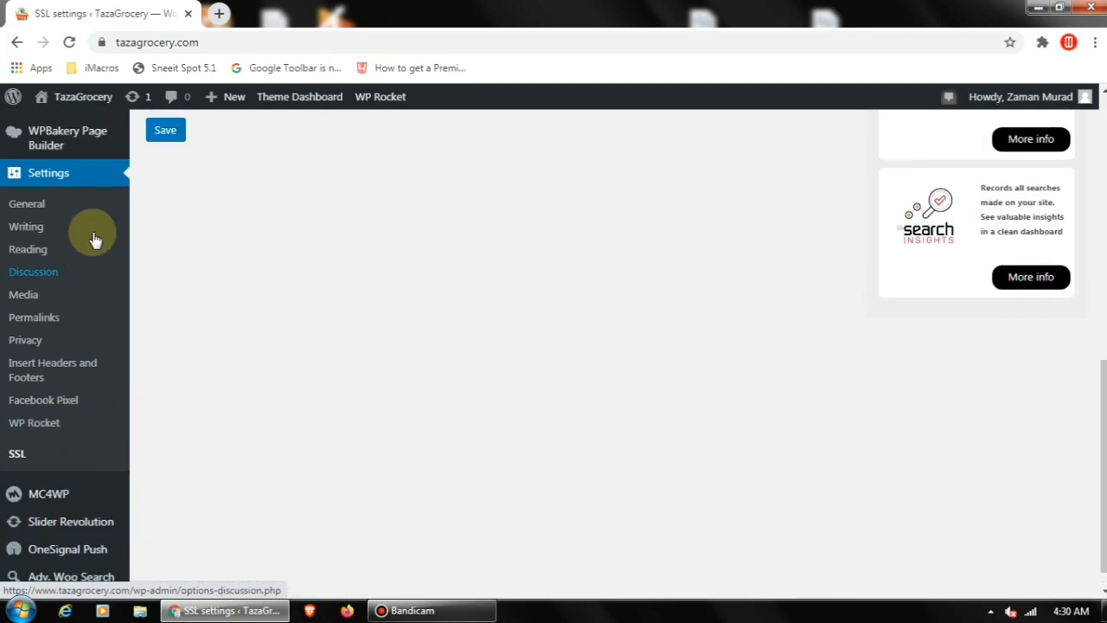
{"action": "scroll", "coordinate": [95, 240], "scroll_direction": "up", "scroll_amount": 3}
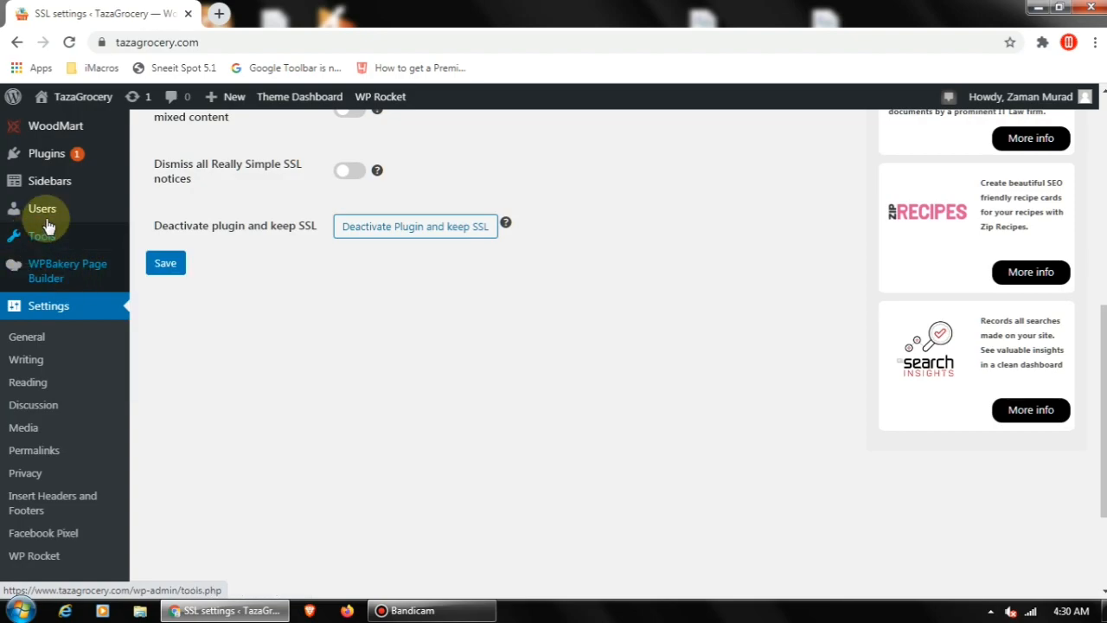
{"action": "scroll", "coordinate": [47, 227], "scroll_direction": "up", "scroll_amount": 4}
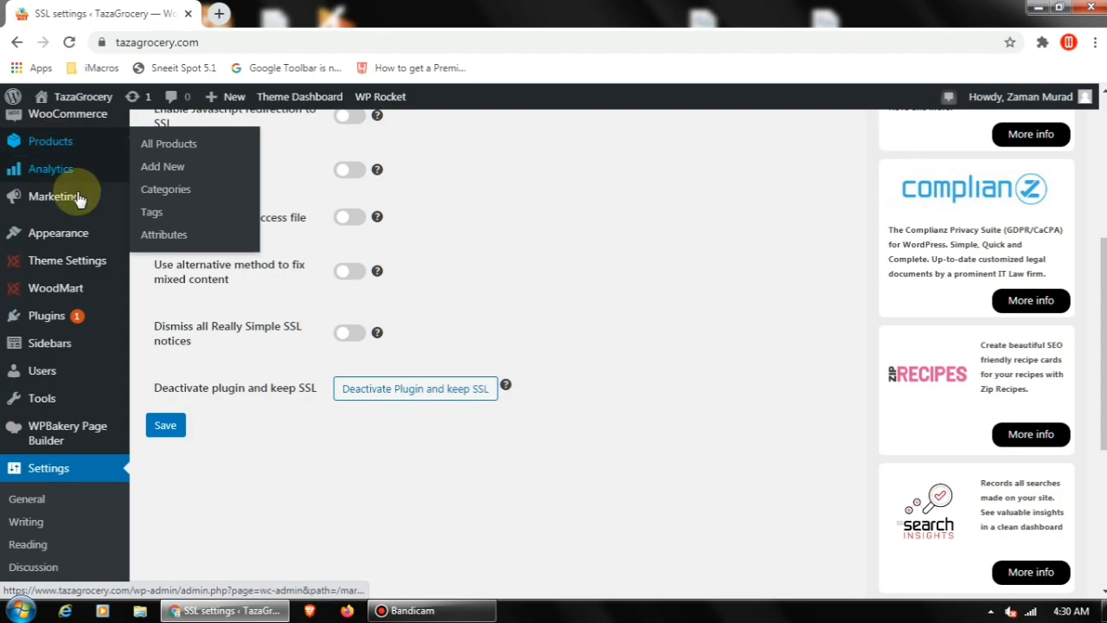
{"action": "scroll", "coordinate": [78, 217], "scroll_direction": "up", "scroll_amount": 4}
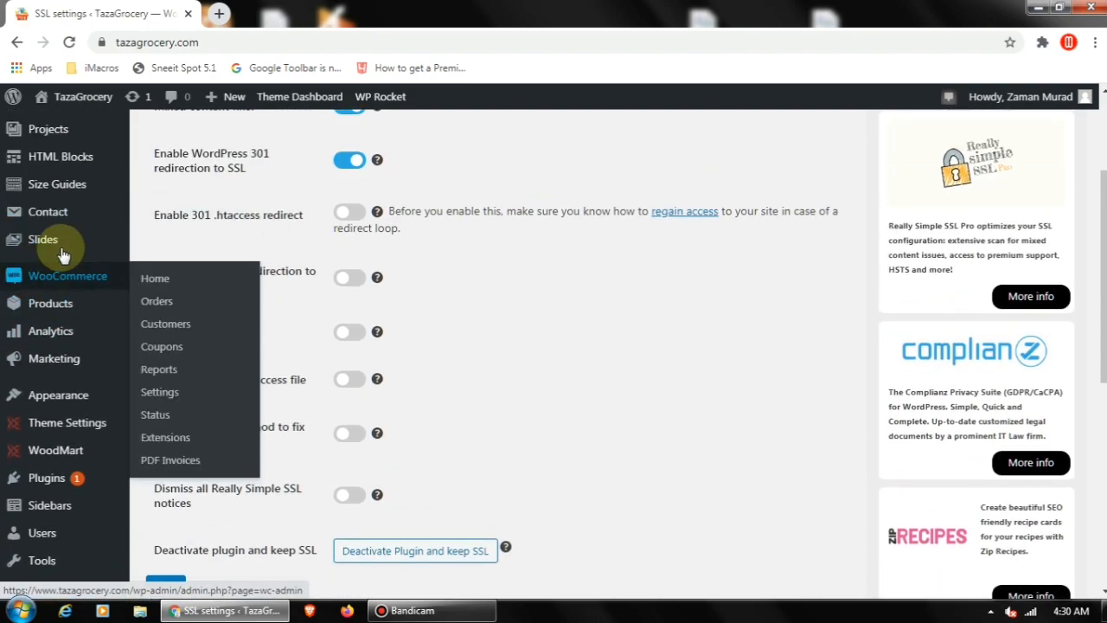
{"action": "scroll", "coordinate": [48, 212], "scroll_direction": "up", "scroll_amount": 5}
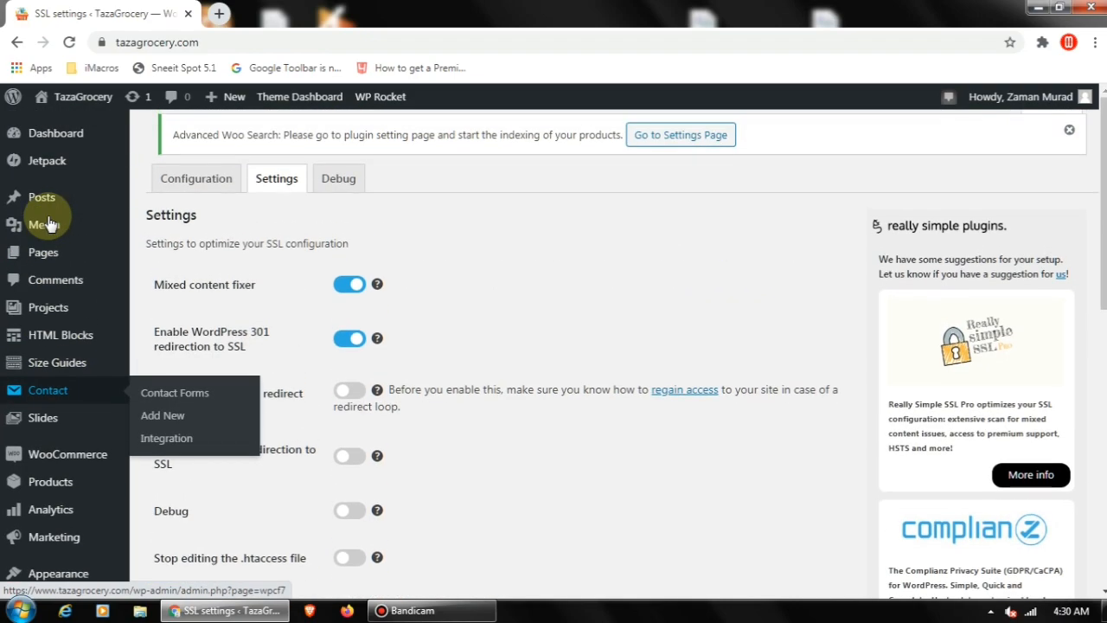
{"action": "mouse_move", "coordinate": [93, 163]}
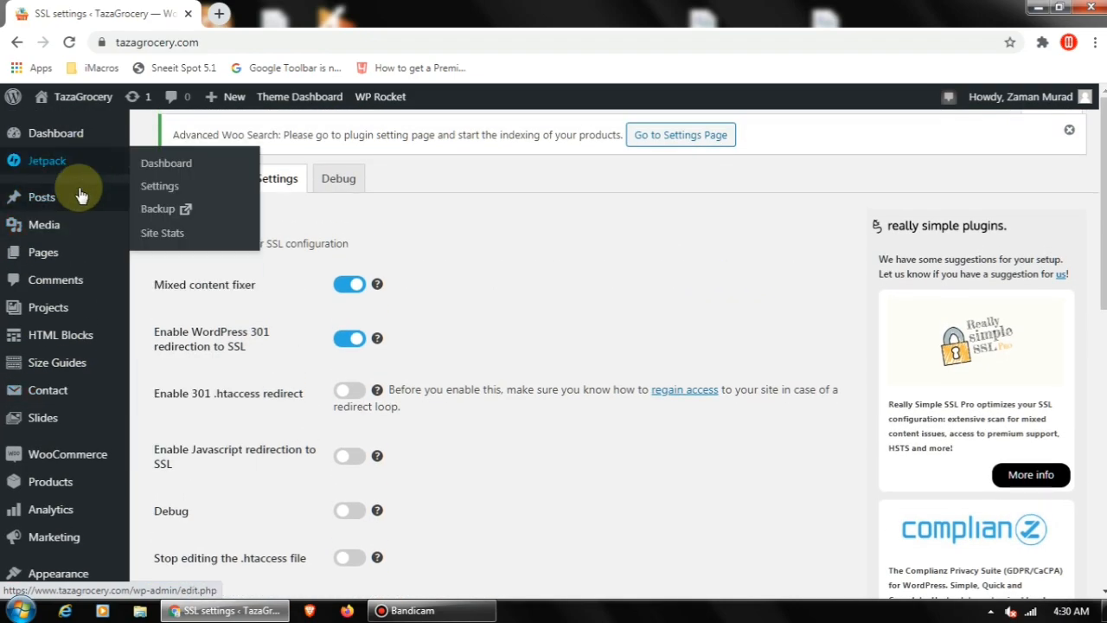
{"action": "mouse_move", "coordinate": [13, 195]}
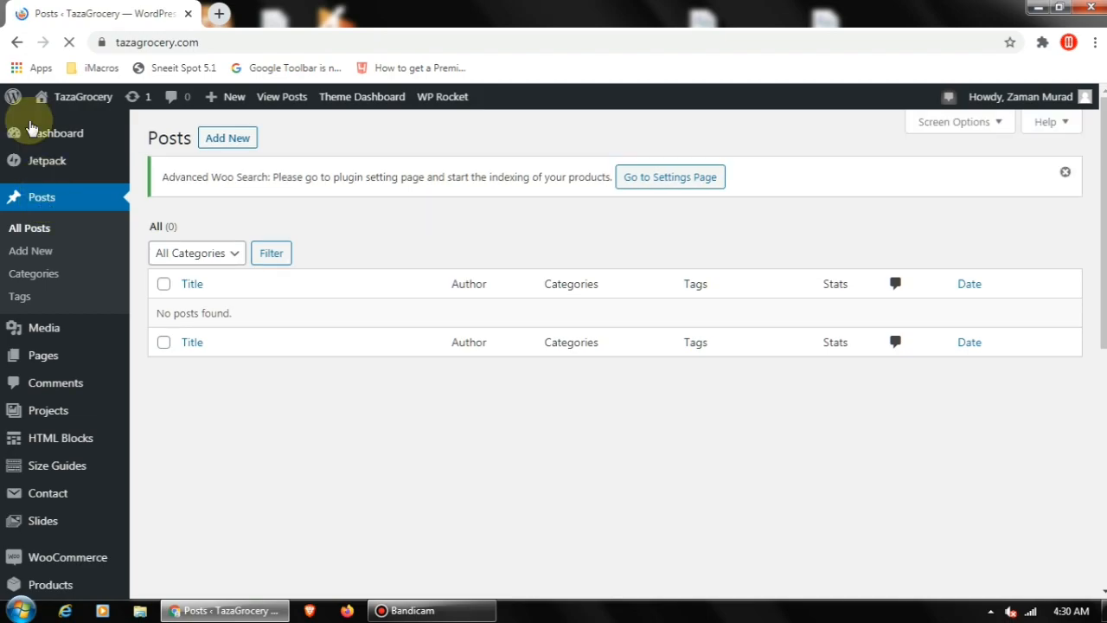
Open All Pages and scroll through the first page of the list
{"action": "scroll", "coordinate": [355, 384], "scroll_direction": "down", "scroll_amount": 1}
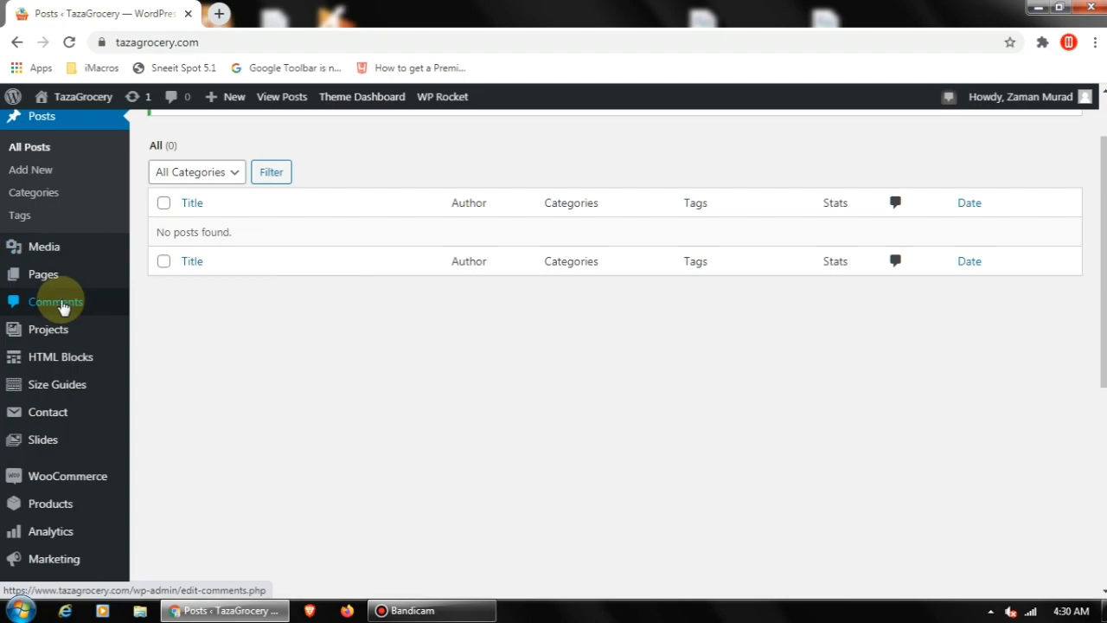
{"action": "left_click", "coordinate": [39, 274]}
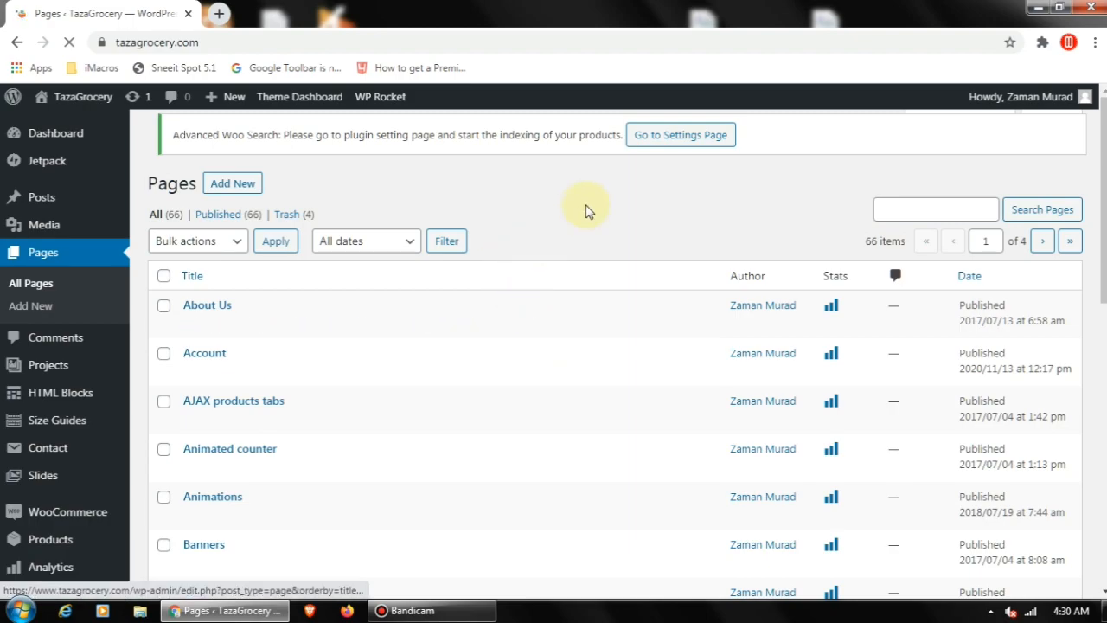
{"action": "scroll", "coordinate": [545, 229], "scroll_direction": "down", "scroll_amount": 1}
{"action": "mouse_move", "coordinate": [240, 307]}
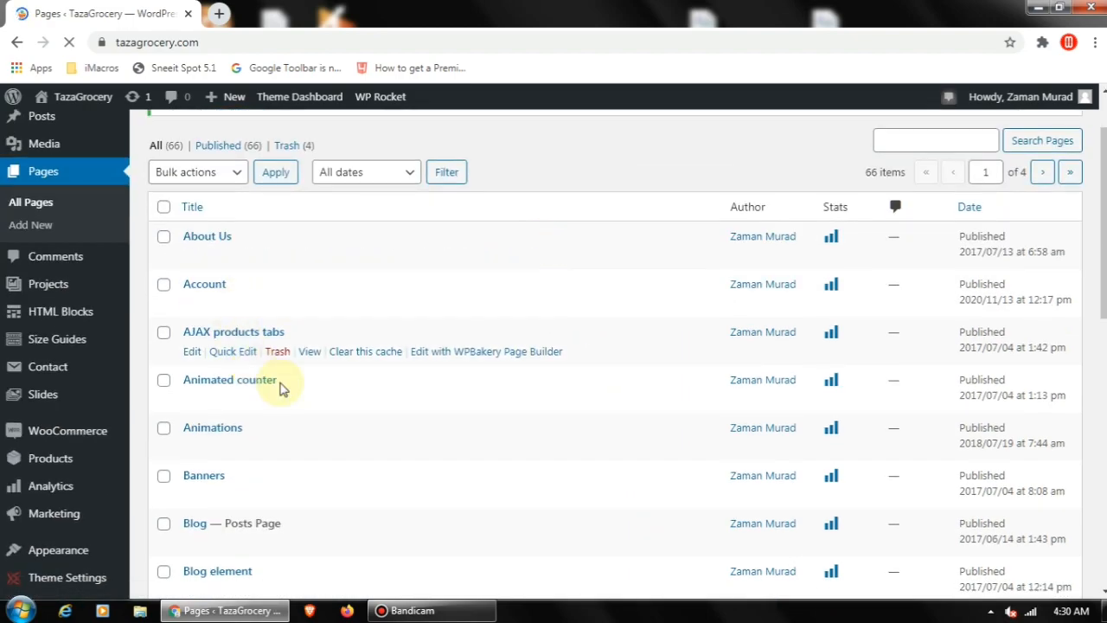
{"action": "scroll", "coordinate": [289, 389], "scroll_direction": "down", "scroll_amount": 2}
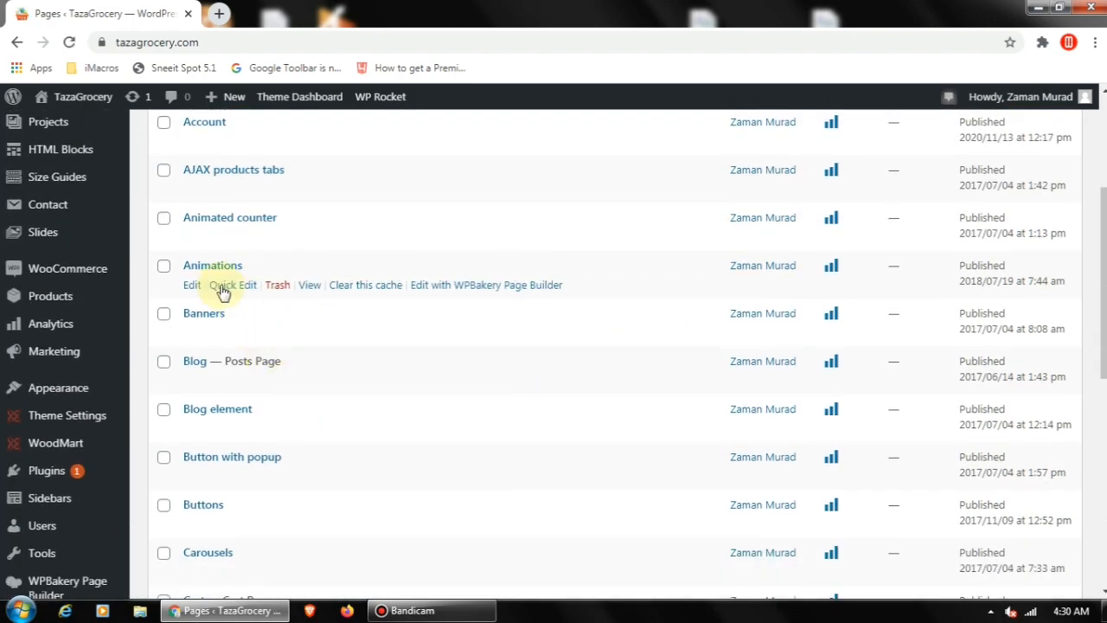
{"action": "scroll", "coordinate": [223, 294], "scroll_direction": "down", "scroll_amount": 3}
{"action": "scroll", "coordinate": [225, 303], "scroll_direction": "down", "scroll_amount": 4}
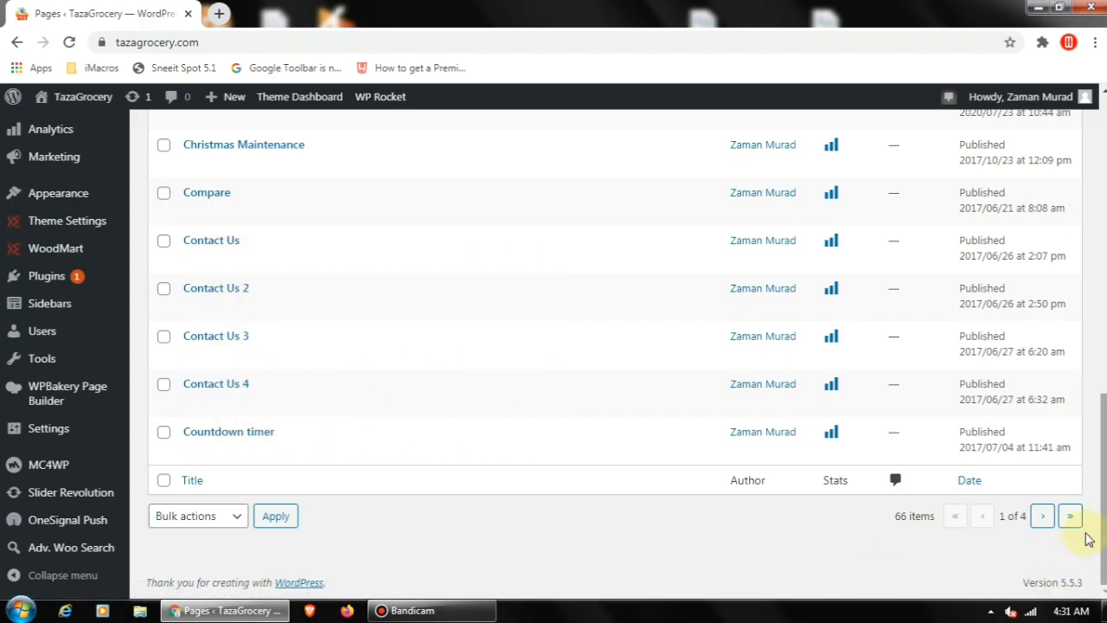
Go to page 2 of 4 and scroll from Custom-404 down to Parallax Scrolling
{"action": "left_click", "coordinate": [1044, 518]}
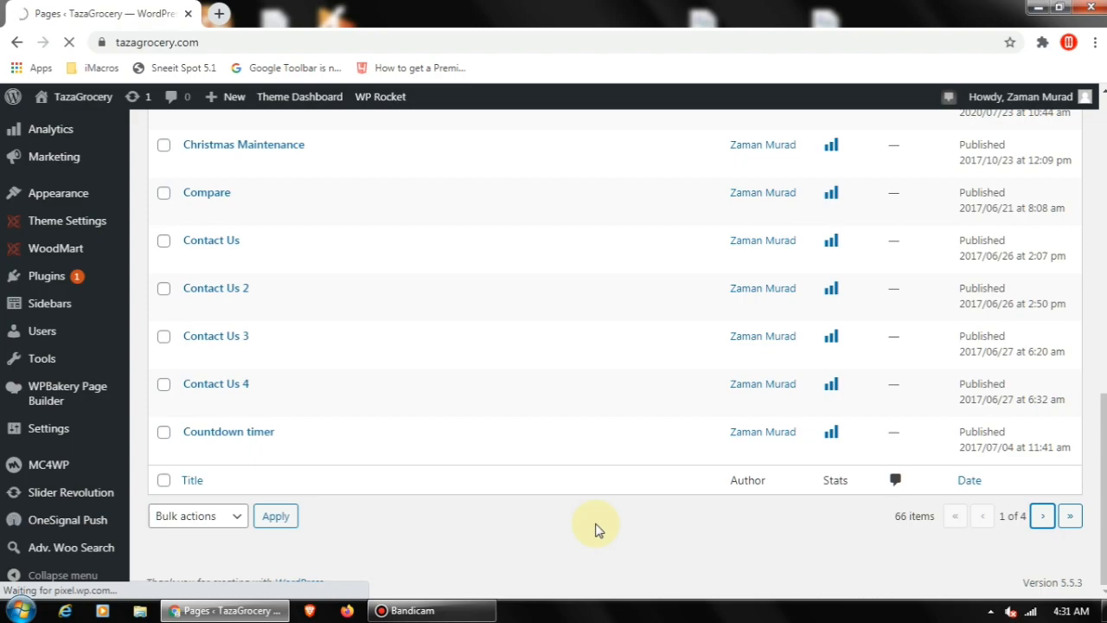
{"action": "scroll", "coordinate": [413, 354], "scroll_direction": "down", "scroll_amount": 2}
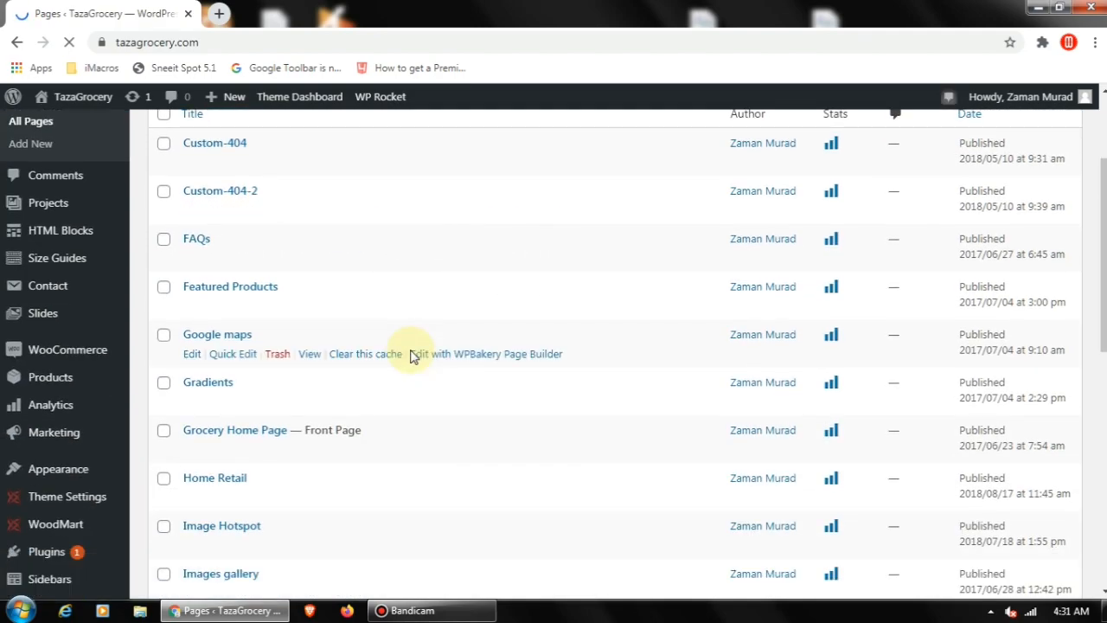
{"action": "scroll", "coordinate": [414, 353], "scroll_direction": "down", "scroll_amount": 2}
{"action": "scroll", "coordinate": [405, 355], "scroll_direction": "down", "scroll_amount": 3}
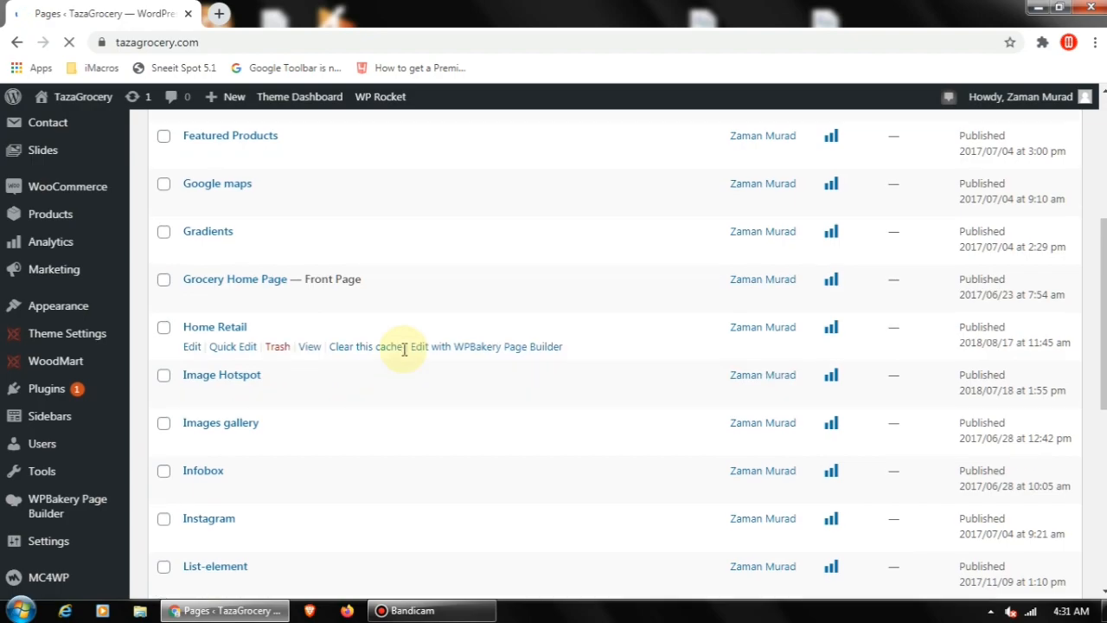
{"action": "scroll", "coordinate": [405, 354], "scroll_direction": "down", "scroll_amount": 3}
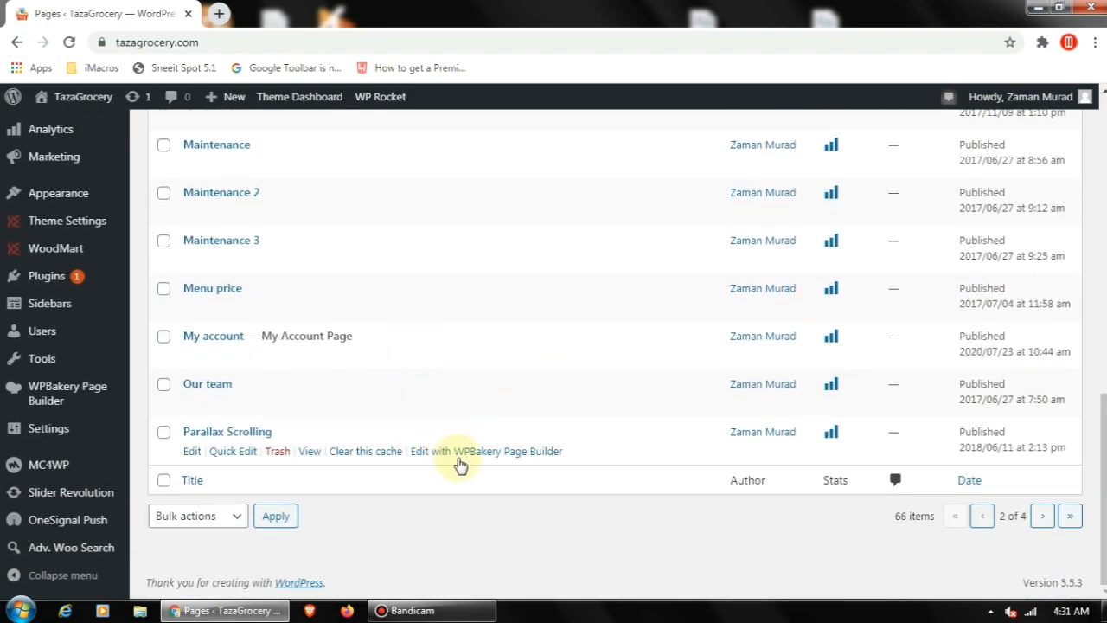
Advance to page 3 of All Pages and scroll through its list
{"action": "left_click", "coordinate": [1044, 525]}
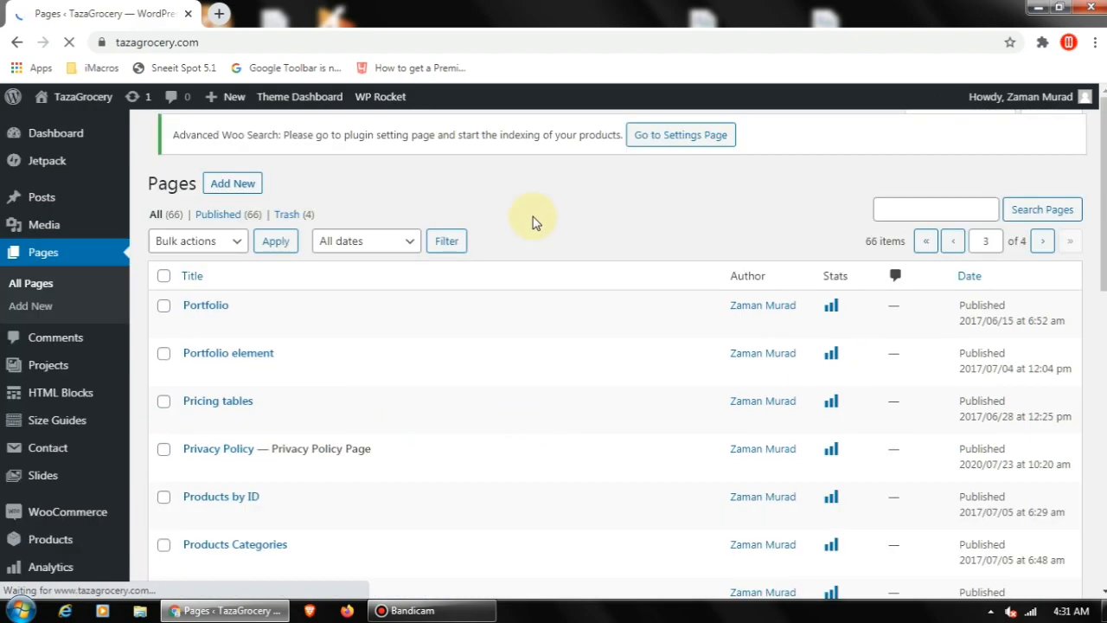
{"action": "scroll", "coordinate": [521, 210], "scroll_direction": "down", "scroll_amount": 1}
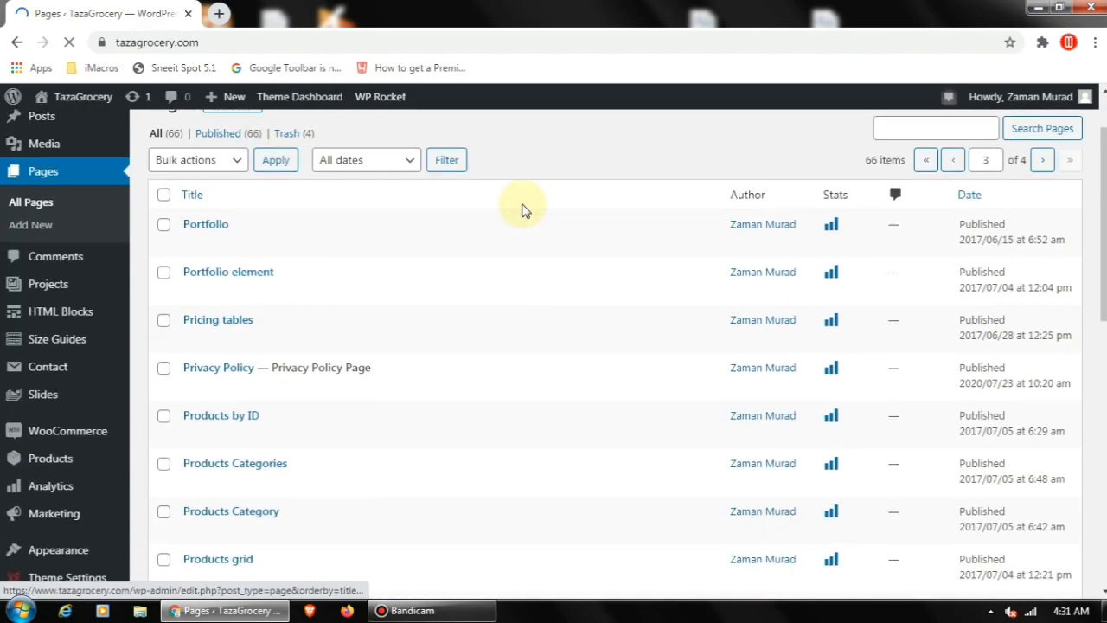
{"action": "scroll", "coordinate": [482, 304], "scroll_direction": "down", "scroll_amount": 3}
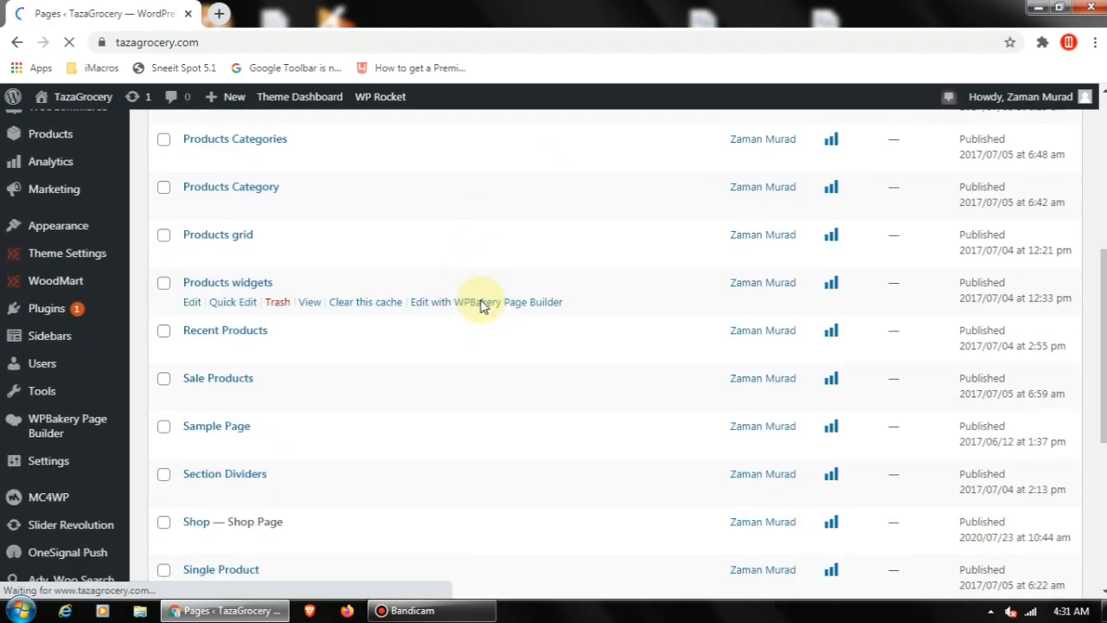
{"action": "scroll", "coordinate": [482, 305], "scroll_direction": "down", "scroll_amount": 5}
{"action": "scroll", "coordinate": [484, 307], "scroll_direction": "down", "scroll_amount": 1}
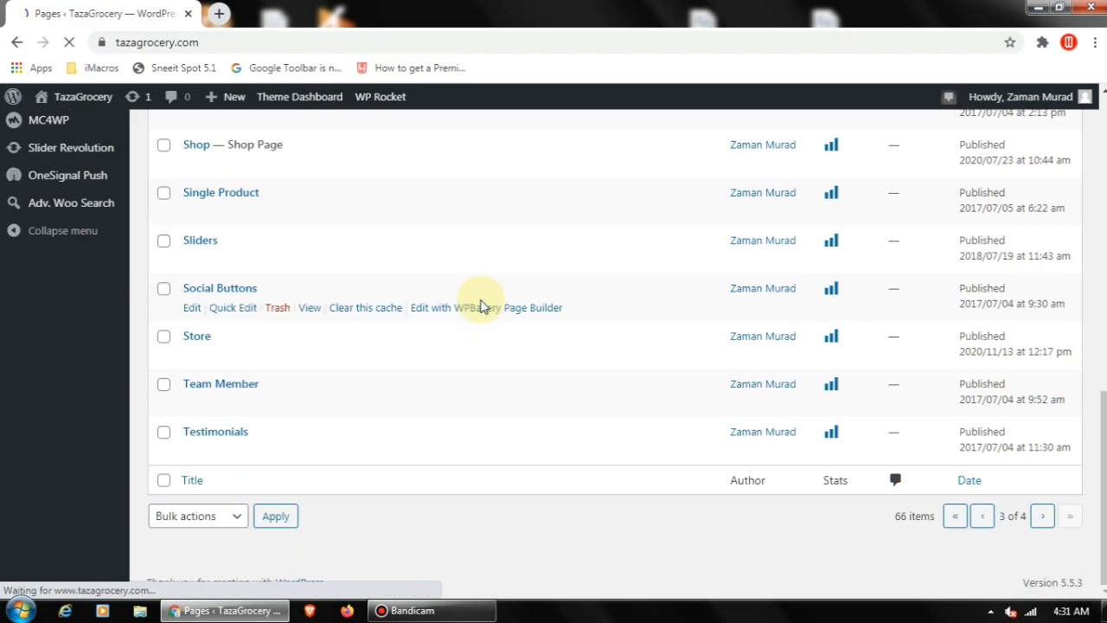
Go on to the last page, 4 of 4, running from Timeline to Wishlist
{"action": "left_click", "coordinate": [1043, 517]}
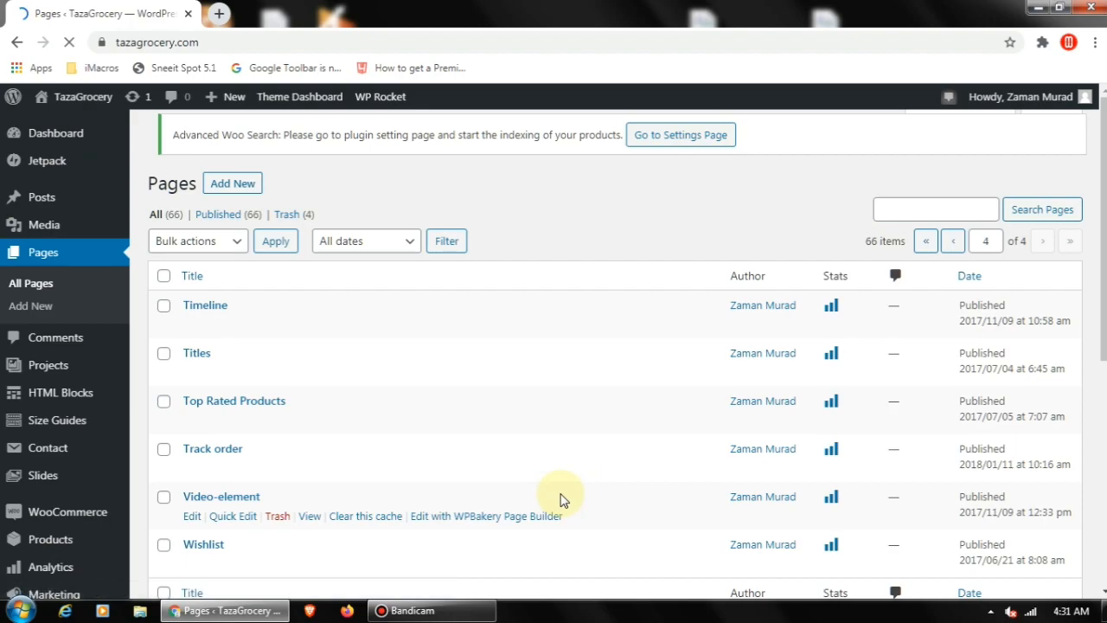
{"action": "scroll", "coordinate": [395, 332], "scroll_direction": "down", "scroll_amount": 3}
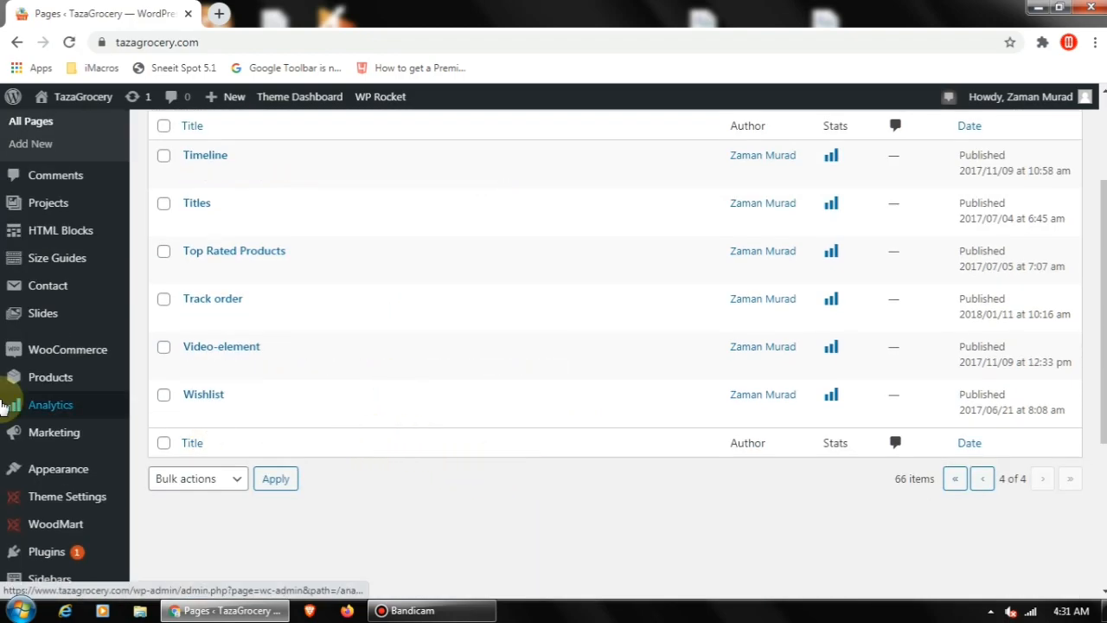
{"action": "scroll", "coordinate": [34, 388], "scroll_direction": "down", "scroll_amount": 1}
{"action": "scroll", "coordinate": [62, 296], "scroll_direction": "up", "scroll_amount": 3}
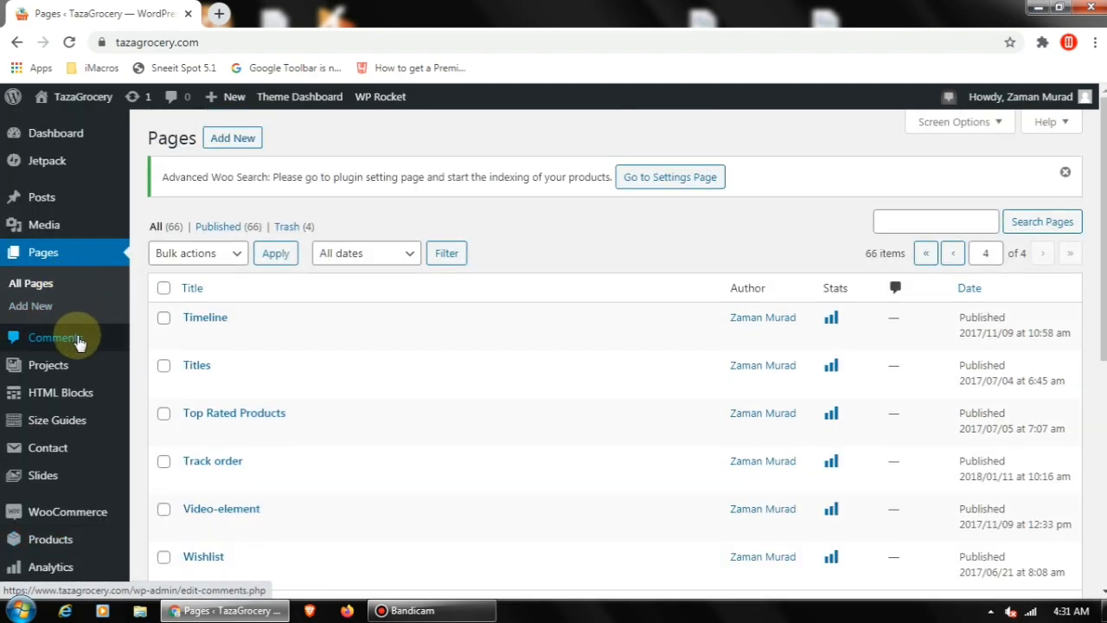
Show the Comments screen, with no comments and zero pending, approved, spam or trashed
{"action": "left_click", "coordinate": [52, 347]}
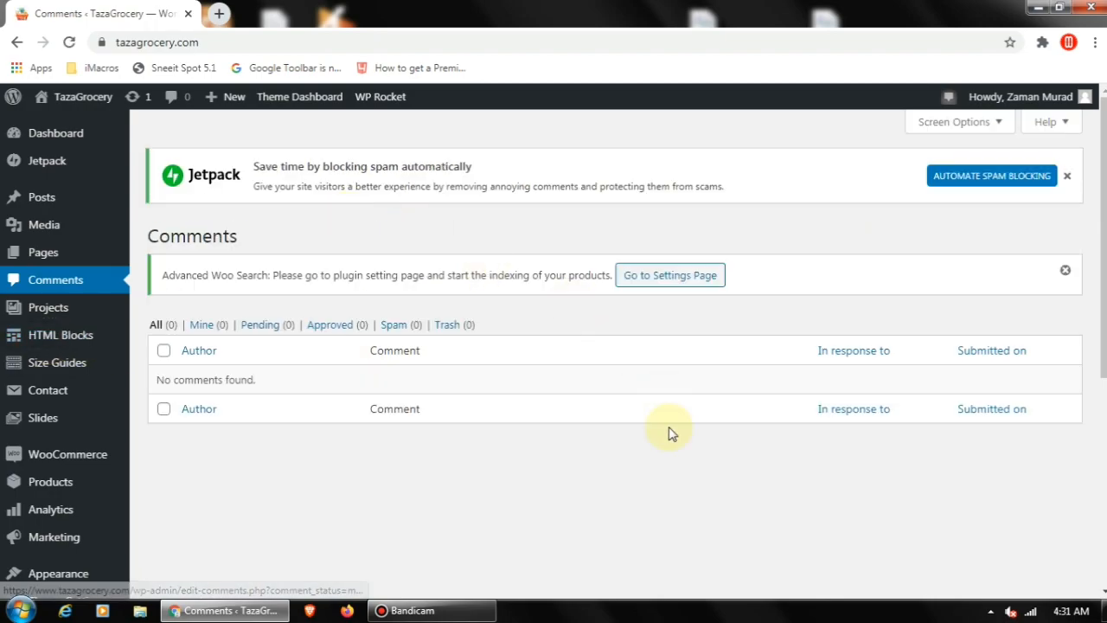
{"action": "scroll", "coordinate": [566, 441], "scroll_direction": "down", "scroll_amount": 3}
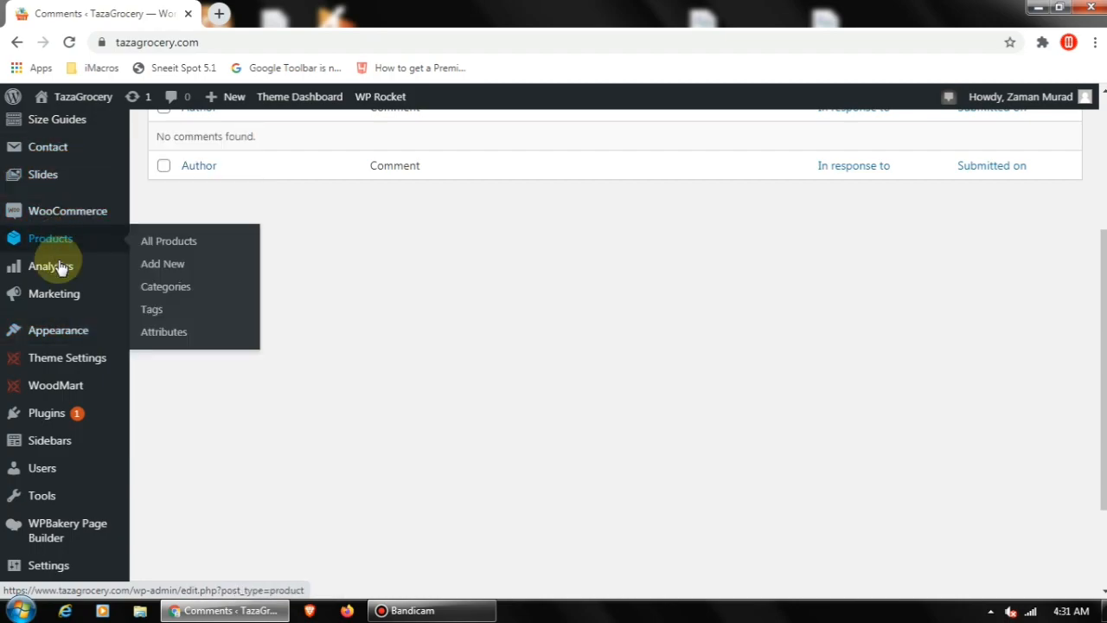
{"action": "mouse_move", "coordinate": [69, 364]}
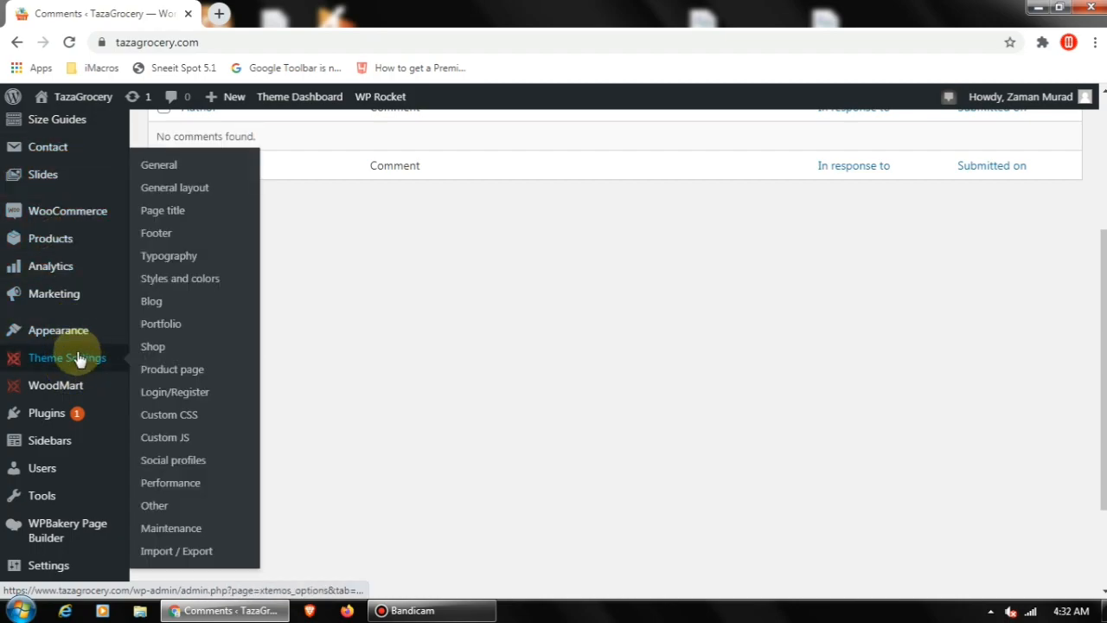
Open Woodmart's General settings and review the favicon, show comments and custom 404 page options
{"action": "left_click", "coordinate": [178, 169]}
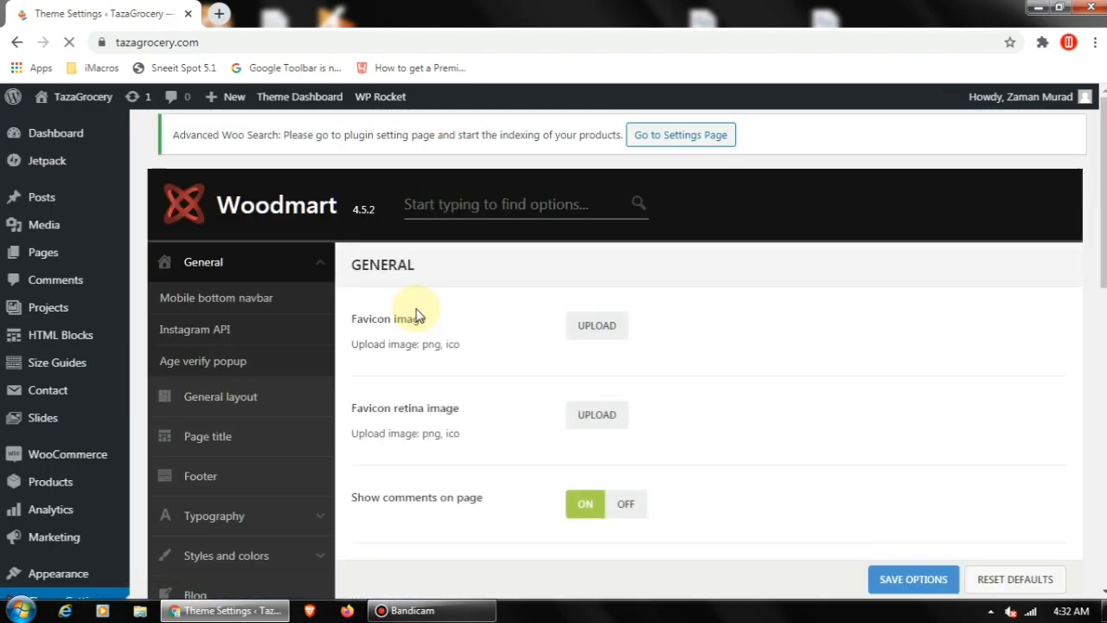
{"action": "scroll", "coordinate": [772, 363], "scroll_direction": "down", "scroll_amount": 1}
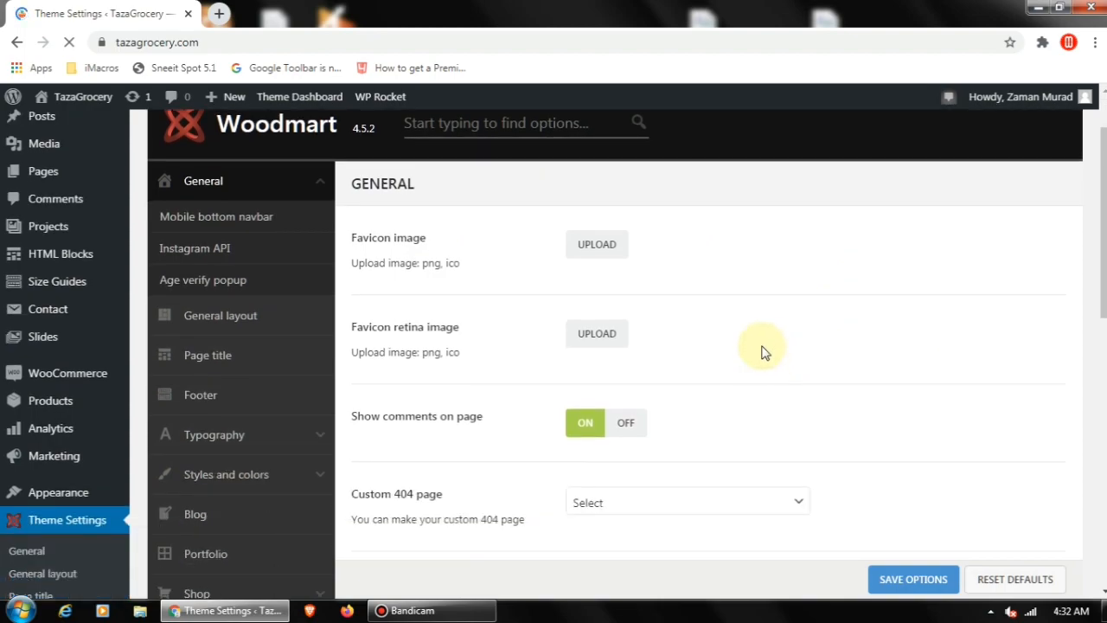
{"action": "left_click", "coordinate": [361, 241]}
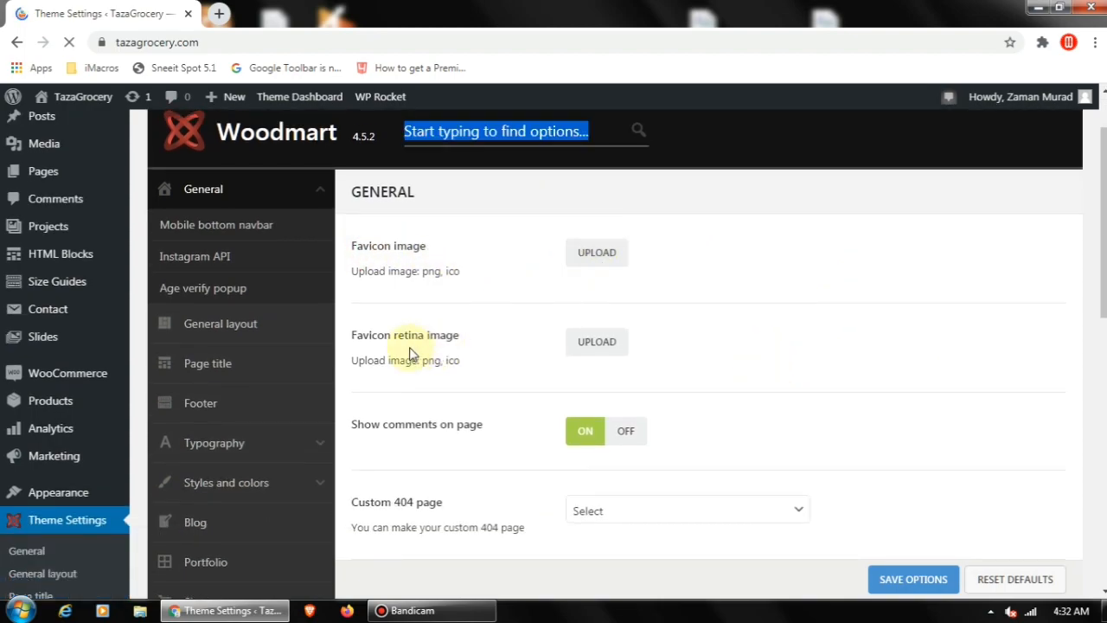
{"action": "left_click", "coordinate": [404, 329]}
{"action": "left_click_drag", "start_coordinate": [507, 339], "coordinate": [534, 337]}
{"action": "scroll", "coordinate": [699, 293], "scroll_direction": "down", "scroll_amount": 2}
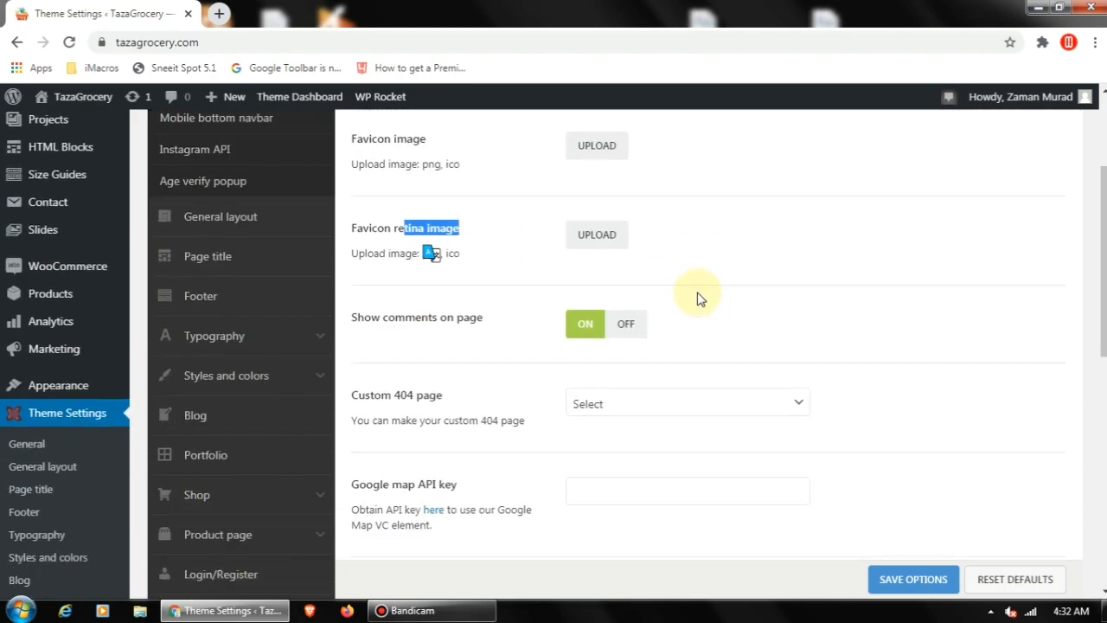
{"action": "left_click", "coordinate": [720, 183]}
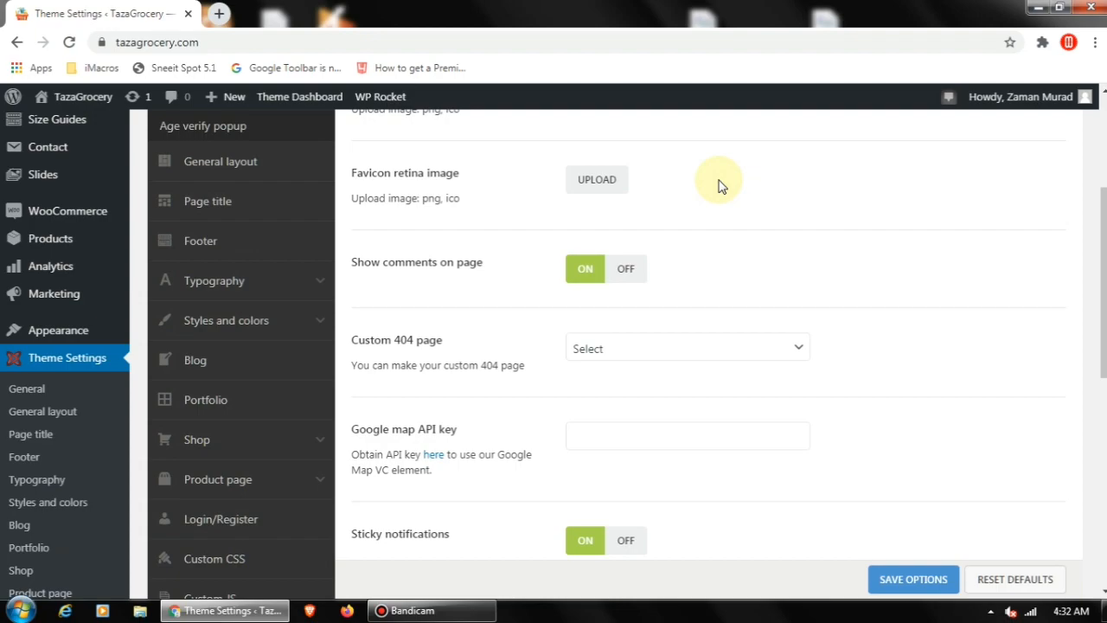
{"action": "scroll", "coordinate": [705, 206], "scroll_direction": "up", "scroll_amount": 2}
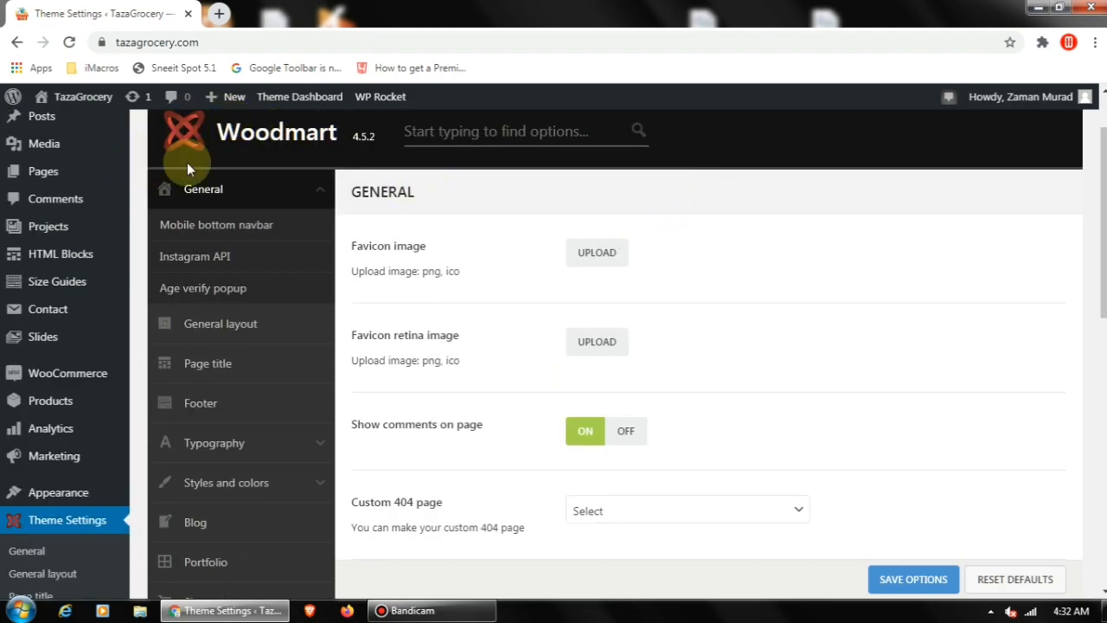
Bring up the Media Library link's context menu, then dismiss it without choosing anything
{"action": "mouse_move", "coordinate": [56, 149]}
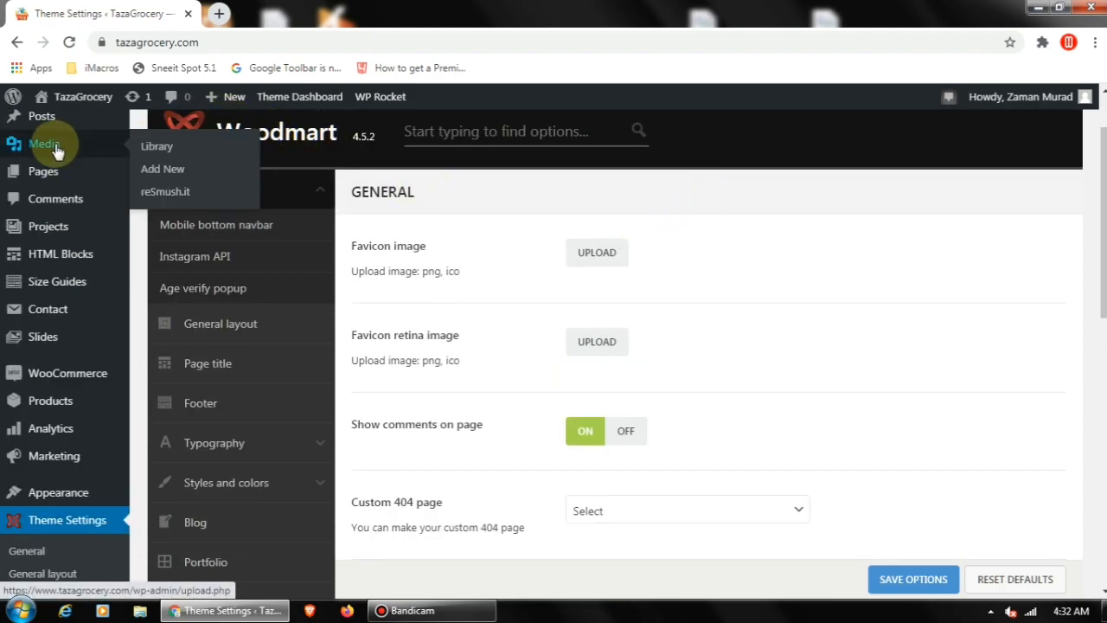
{"action": "right_click", "coordinate": [143, 150]}
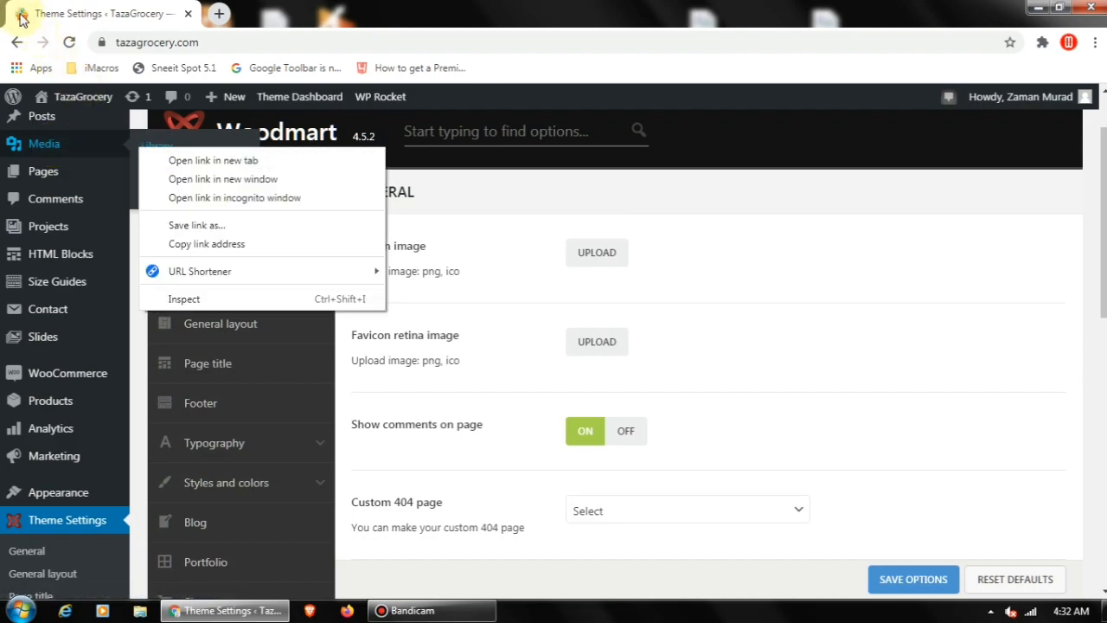
{"action": "left_click", "coordinate": [968, 256]}
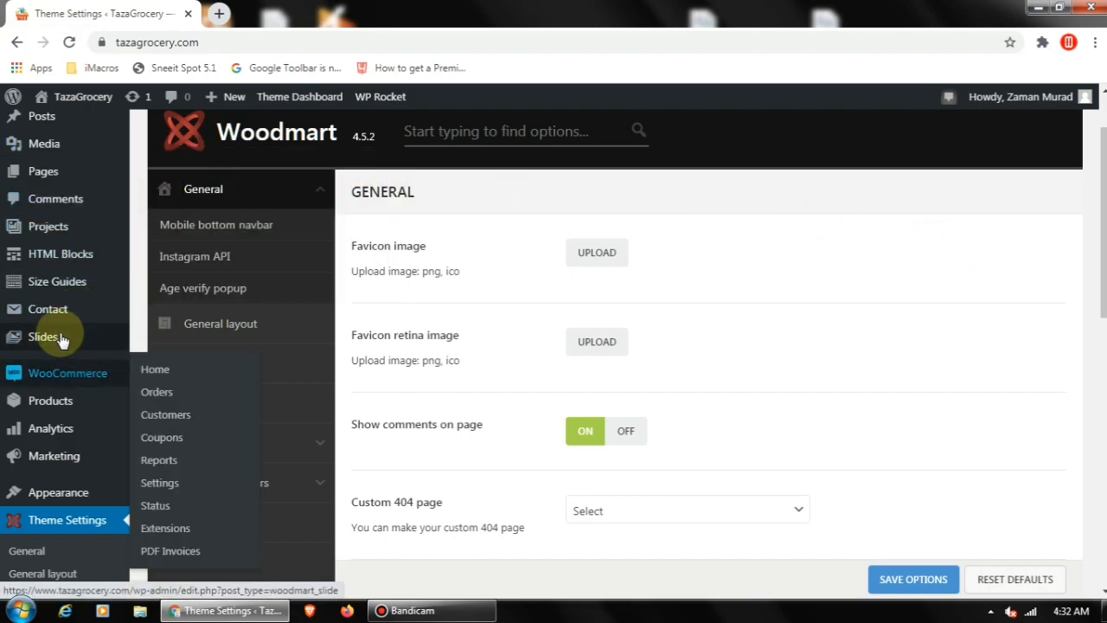
{"action": "scroll", "coordinate": [63, 350], "scroll_direction": "down", "scroll_amount": 1}
{"action": "scroll", "coordinate": [62, 350], "scroll_direction": "down", "scroll_amount": 1}
Open the theme customizer in a new browser tab and move that tab to first position
{"action": "mouse_move", "coordinate": [78, 257]}
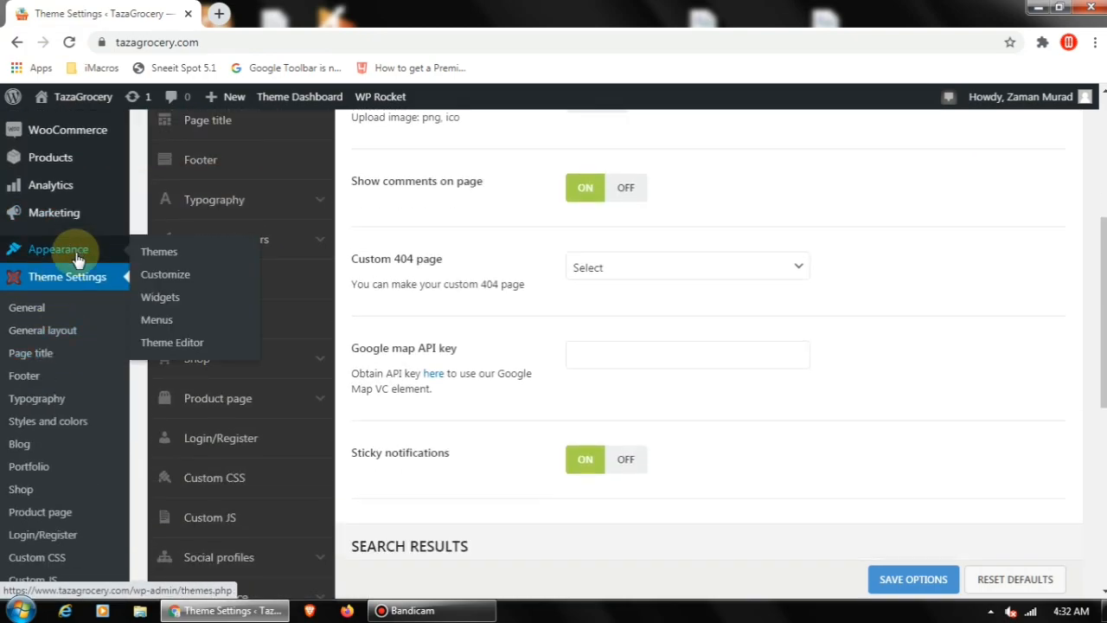
{"action": "right_click", "coordinate": [176, 279]}
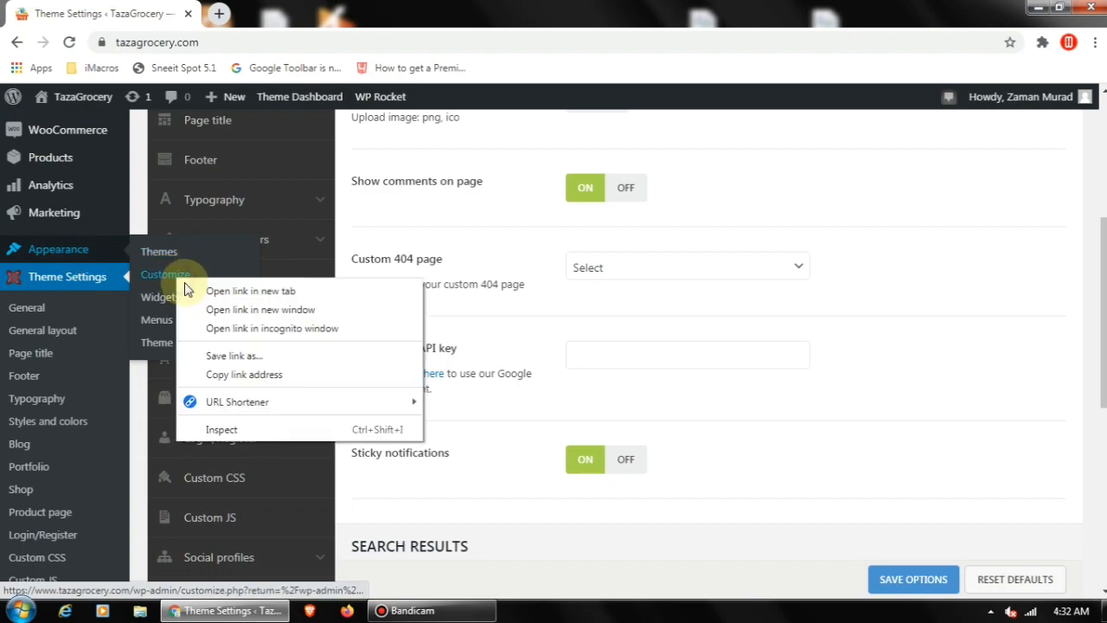
{"action": "left_click", "coordinate": [196, 294]}
{"action": "left_click_drag", "start_coordinate": [277, 13], "coordinate": [74, 12]}
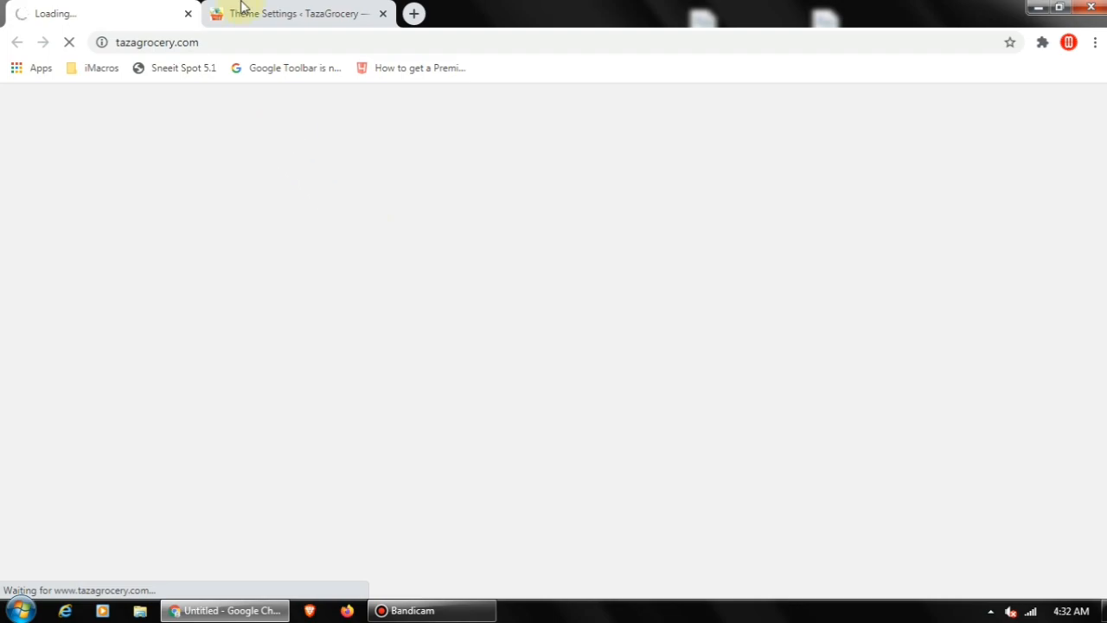
Switch between the Theme Settings and customizer tabs, ending on the TazaGrocery Customizer
{"action": "left_click", "coordinate": [244, 10]}
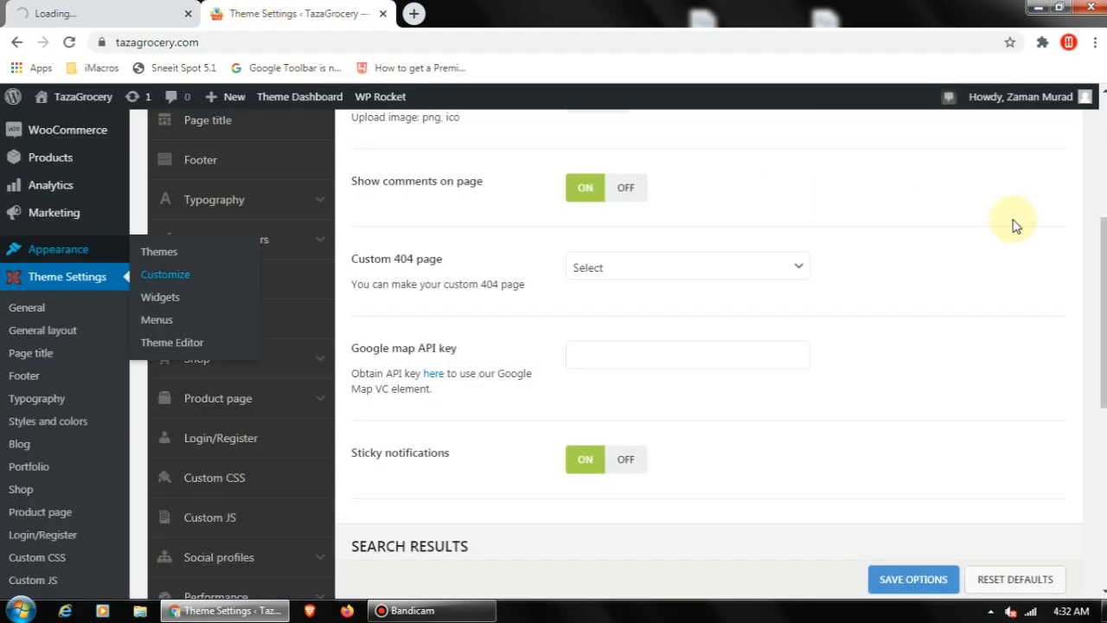
{"action": "scroll", "coordinate": [974, 225], "scroll_direction": "up", "scroll_amount": 2}
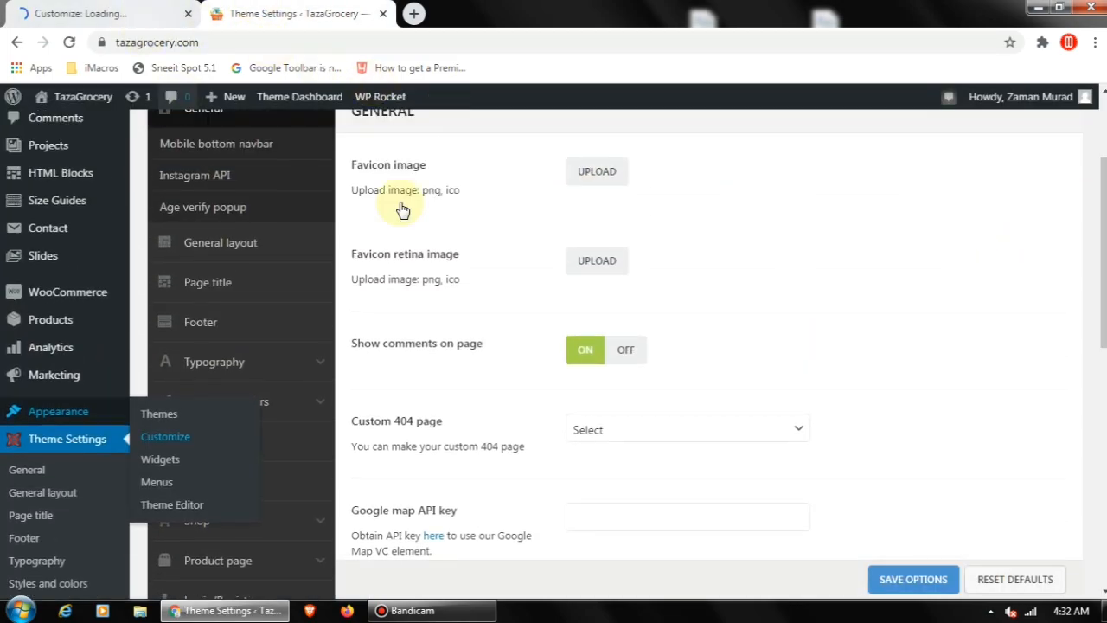
{"action": "left_click", "coordinate": [94, 8]}
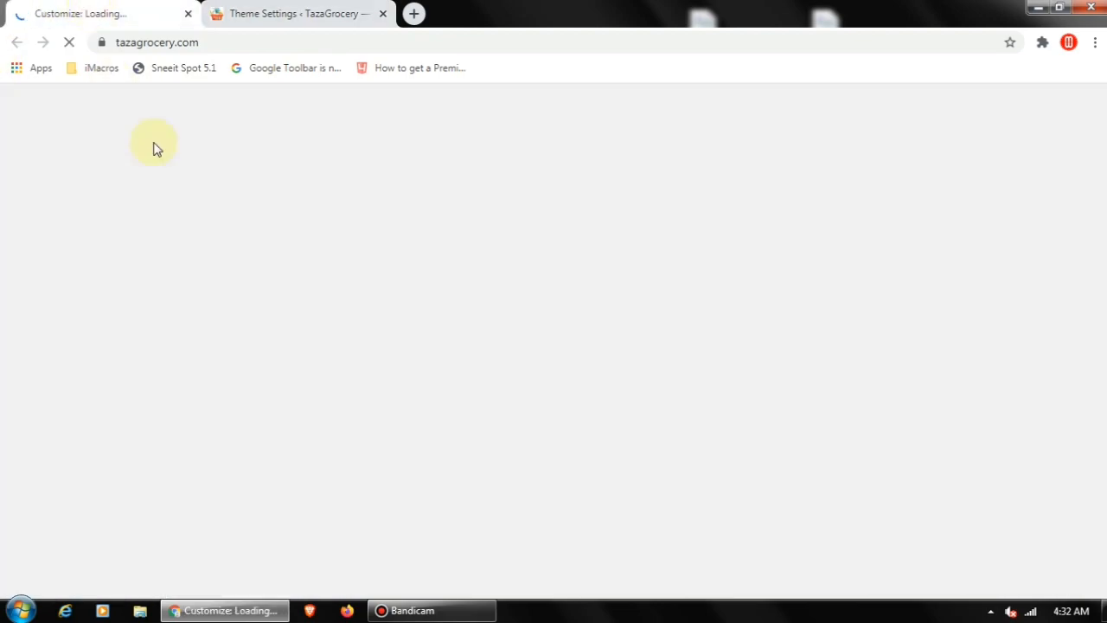
{"action": "left_click", "coordinate": [287, 24]}
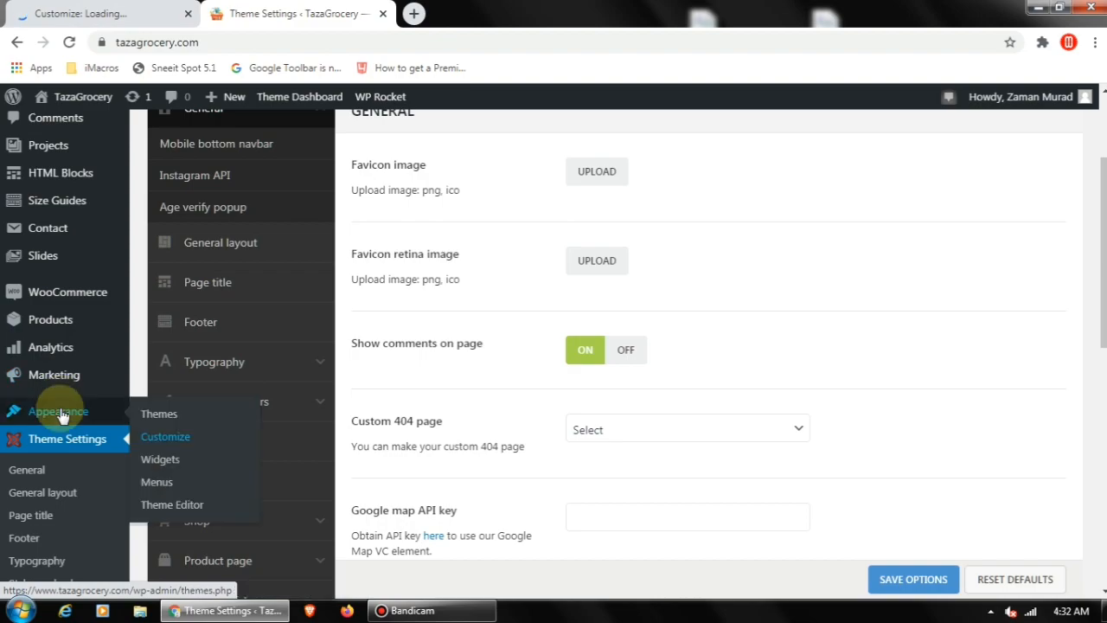
{"action": "left_click", "coordinate": [111, 9]}
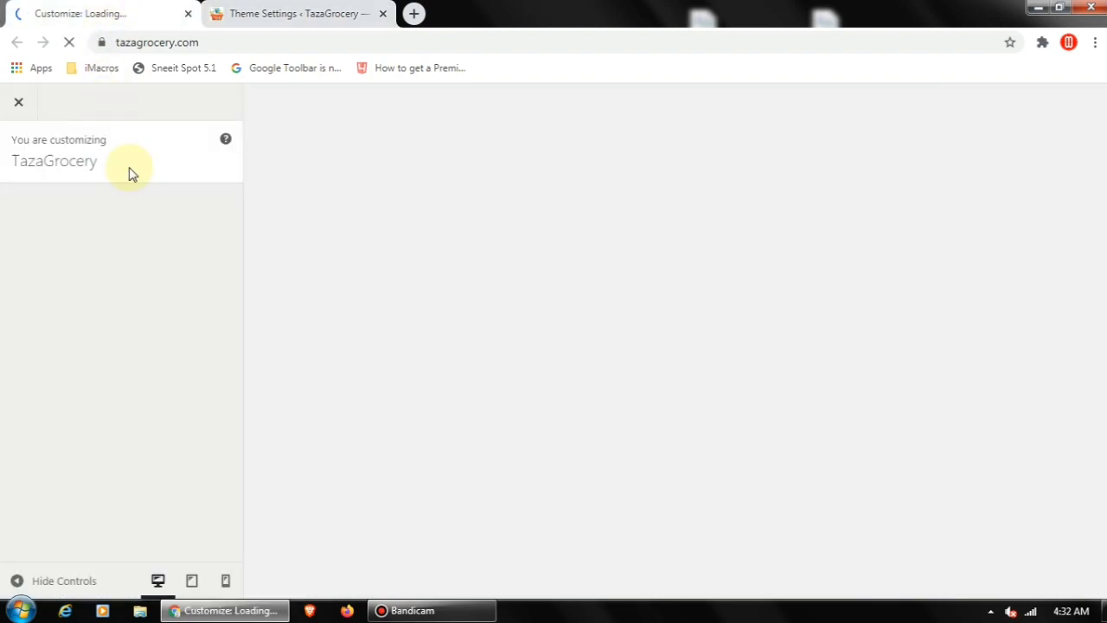
{"action": "left_click", "coordinate": [273, 7]}
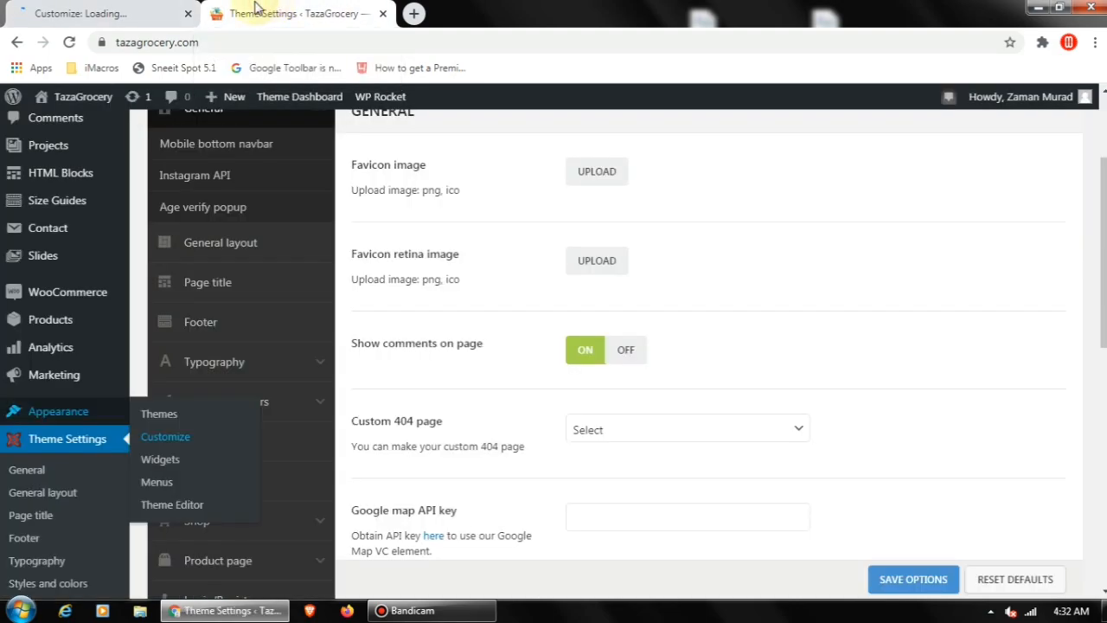
{"action": "left_click", "coordinate": [84, 7]}
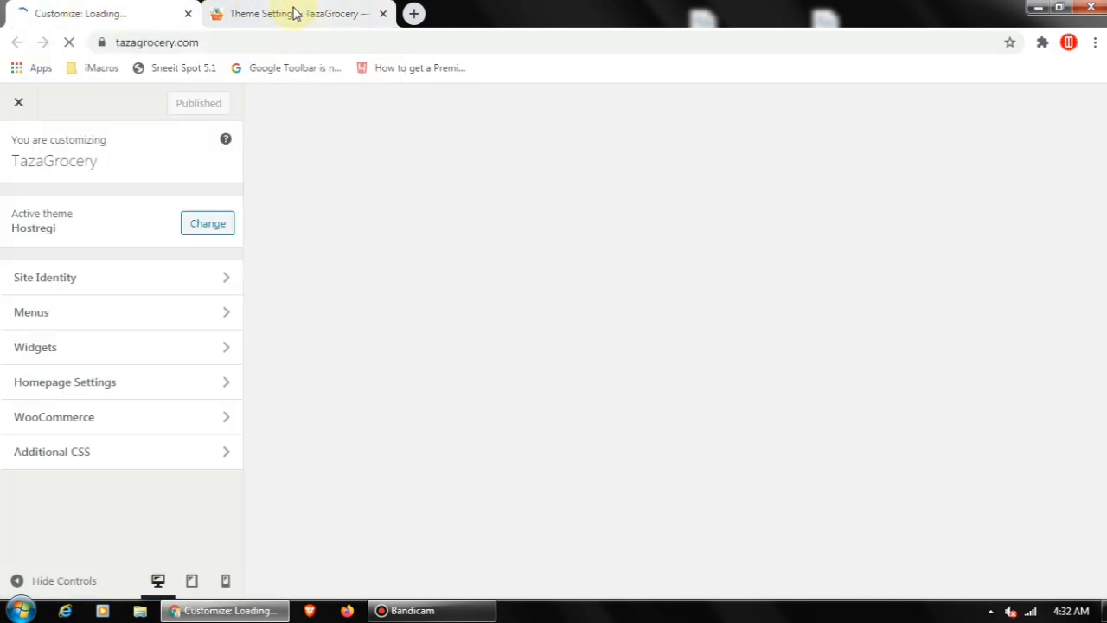
Save the Site Identity site icon image to the computer as taza-white-2.png
{"action": "left_click", "coordinate": [208, 289]}
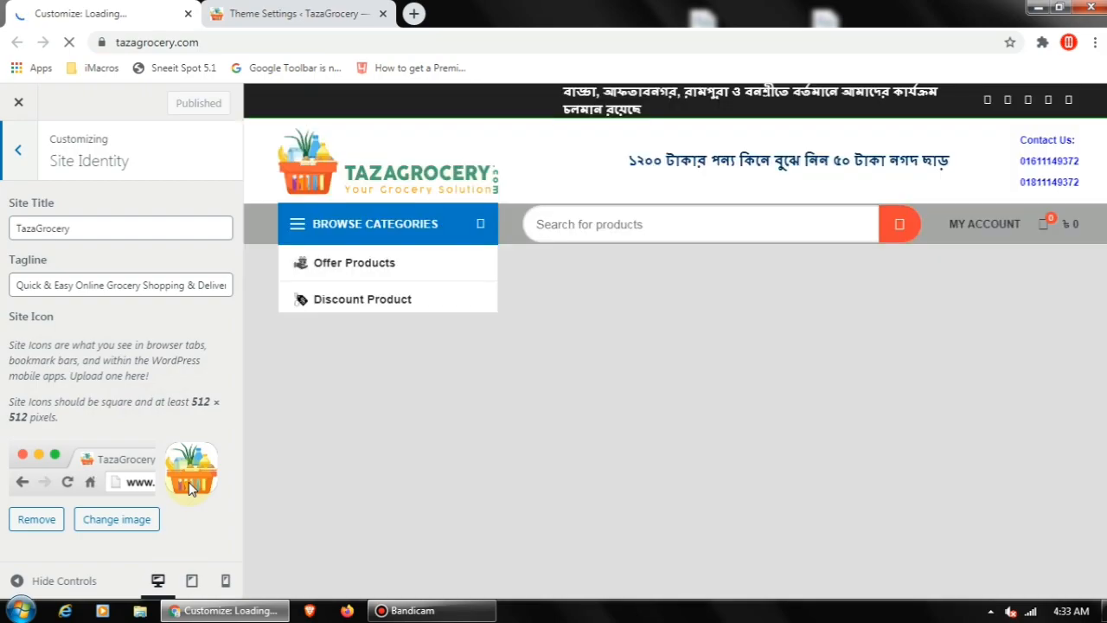
{"action": "right_click", "coordinate": [192, 486]}
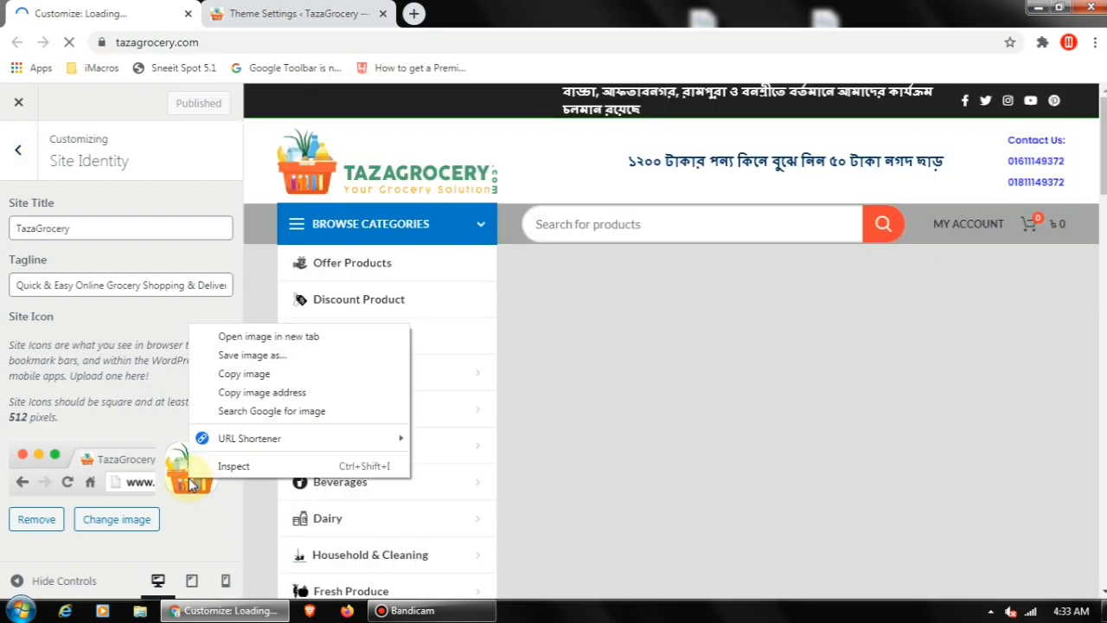
{"action": "left_click", "coordinate": [290, 356]}
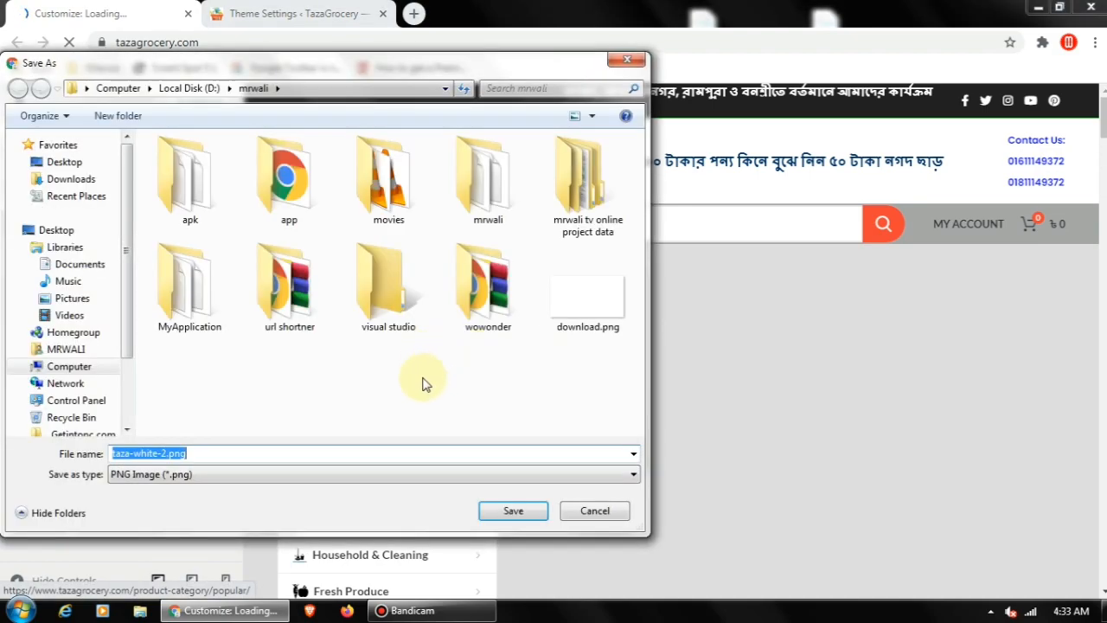
{"action": "left_click", "coordinate": [528, 515]}
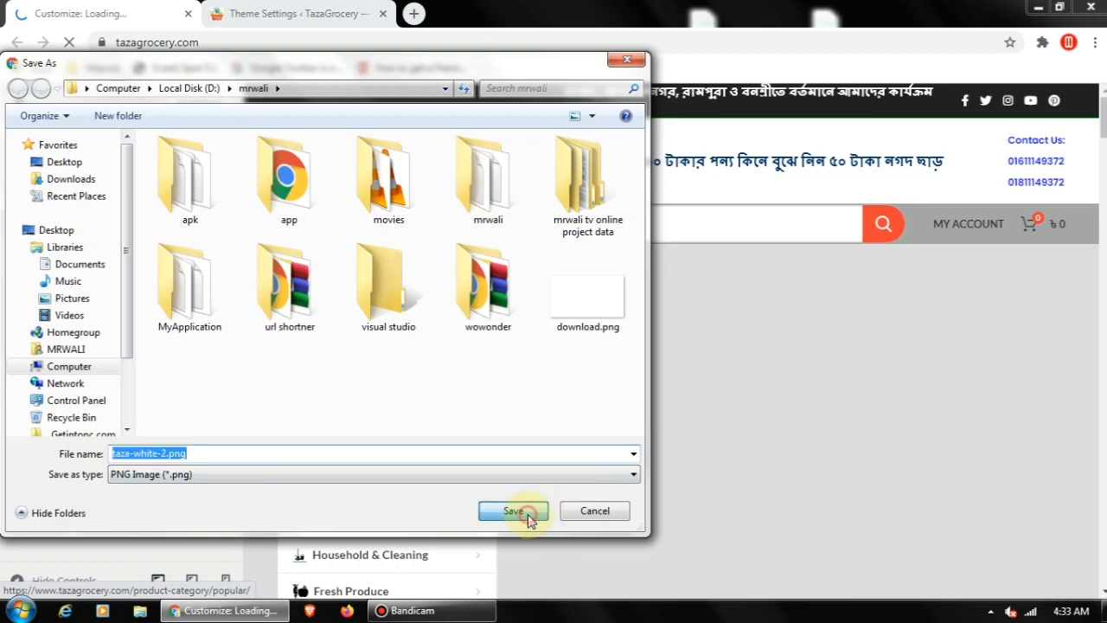
Start a Favicon image upload in Theme Settings and bring up the file chooser
{"action": "left_click", "coordinate": [277, 9]}
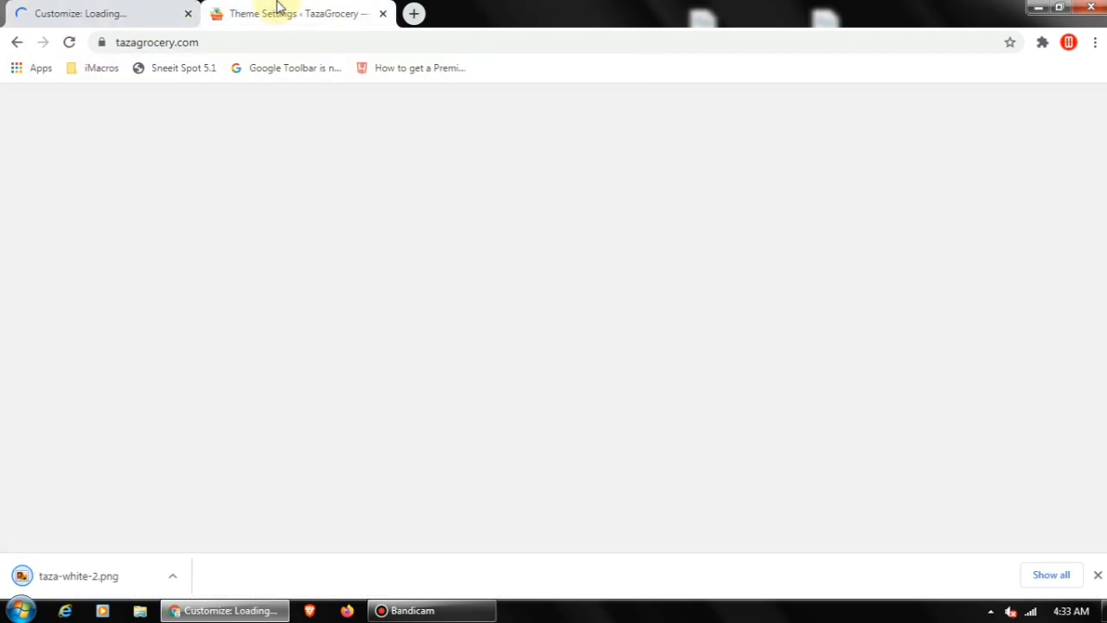
{"action": "left_click", "coordinate": [616, 179]}
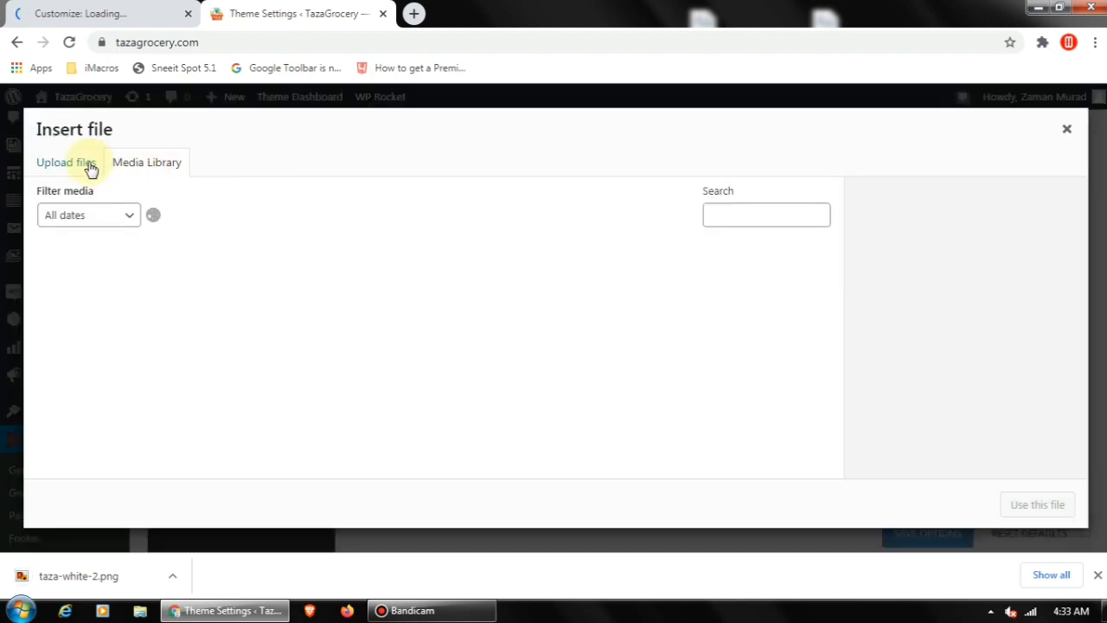
{"action": "left_click", "coordinate": [91, 165]}
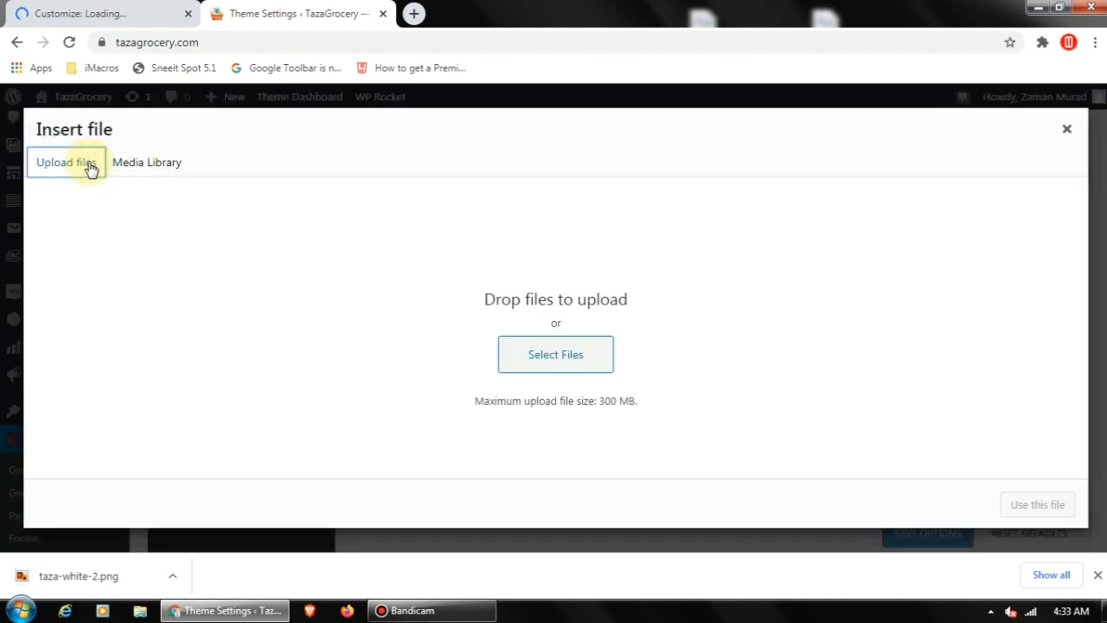
{"action": "left_click", "coordinate": [577, 355]}
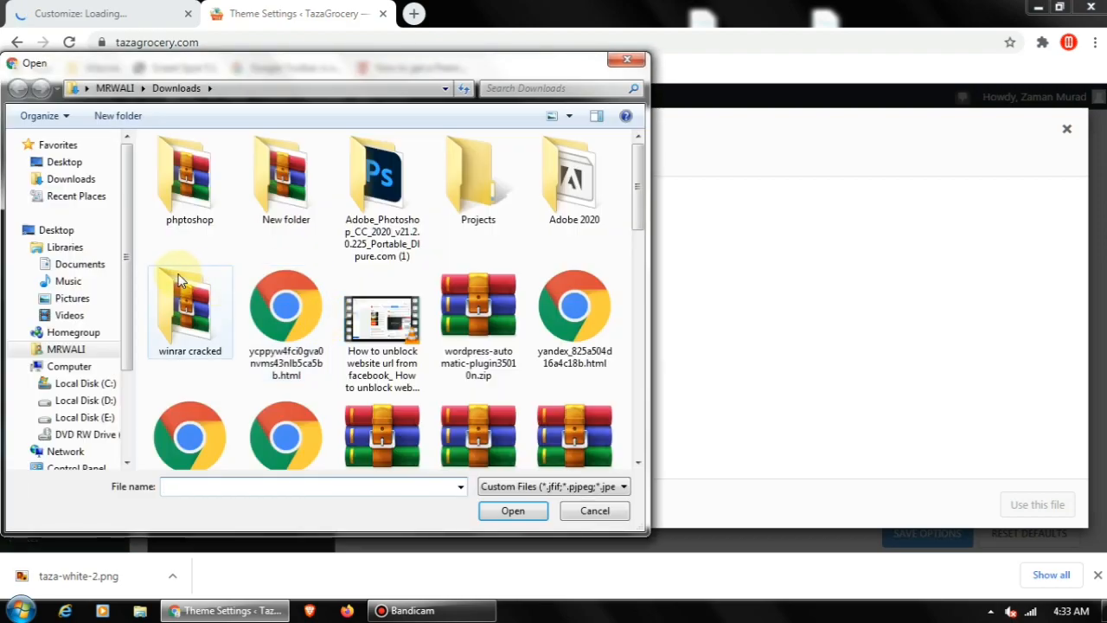
Browse the Downloads folder, then cancel without choosing a file
{"action": "left_click", "coordinate": [381, 320]}
{"action": "scroll", "coordinate": [489, 309], "scroll_direction": "down", "scroll_amount": 5}
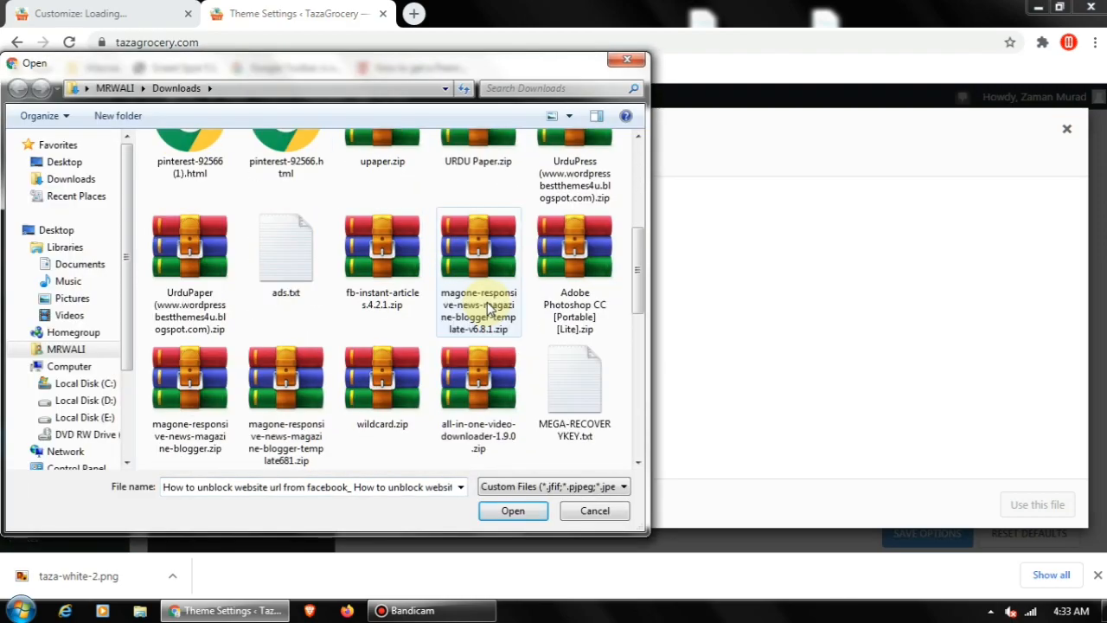
{"action": "scroll", "coordinate": [489, 309], "scroll_direction": "down", "scroll_amount": 5}
{"action": "scroll", "coordinate": [489, 309], "scroll_direction": "up", "scroll_amount": 10}
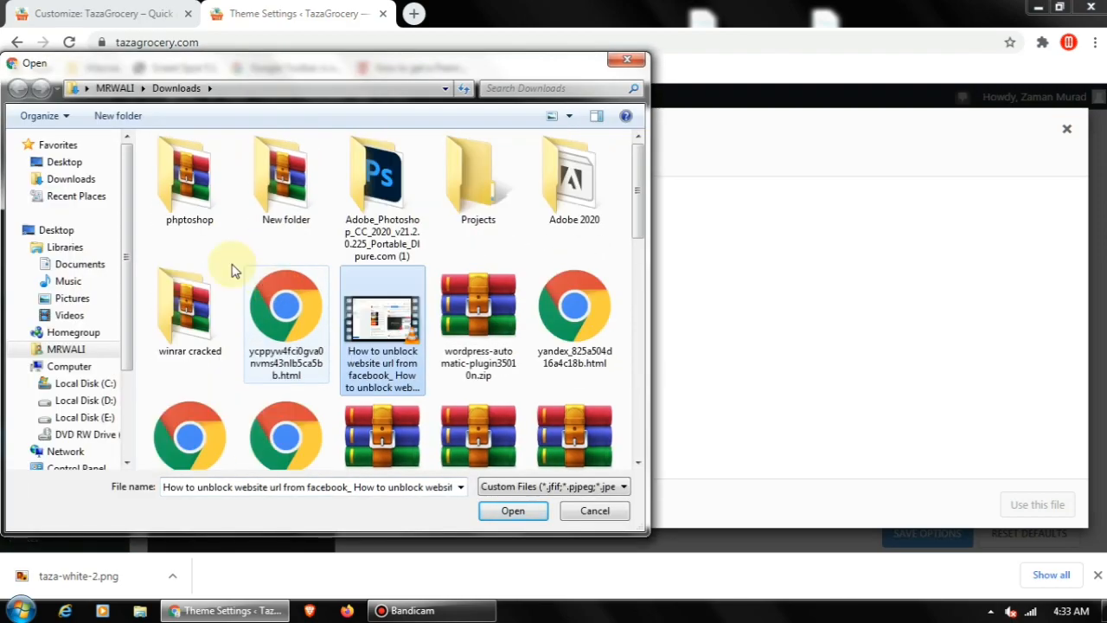
{"action": "left_click", "coordinate": [74, 179]}
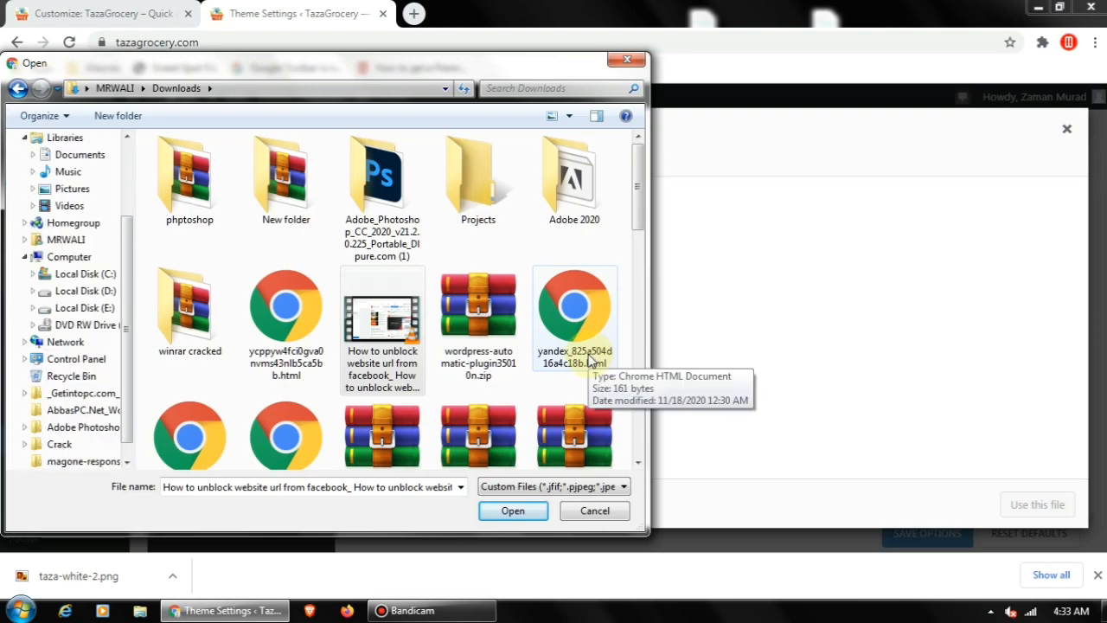
{"action": "left_click", "coordinate": [415, 292]}
{"action": "scroll", "coordinate": [416, 292], "scroll_direction": "down", "scroll_amount": 10}
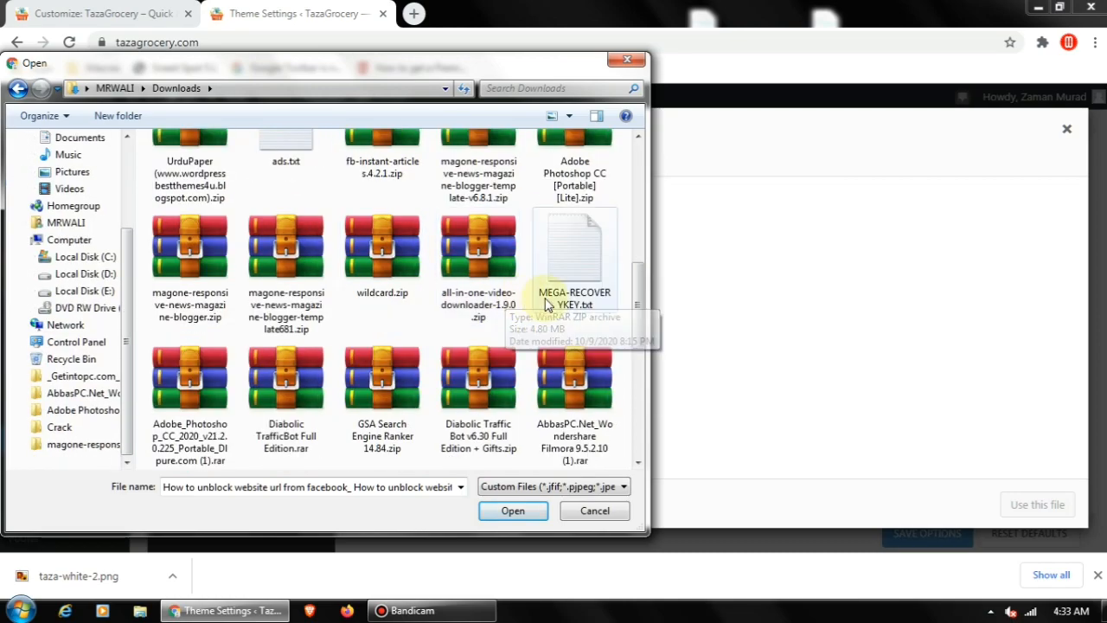
{"action": "left_click", "coordinate": [627, 58]}
Save the Customizer's site icon image into the Downloads folder
{"action": "left_click", "coordinate": [95, 11]}
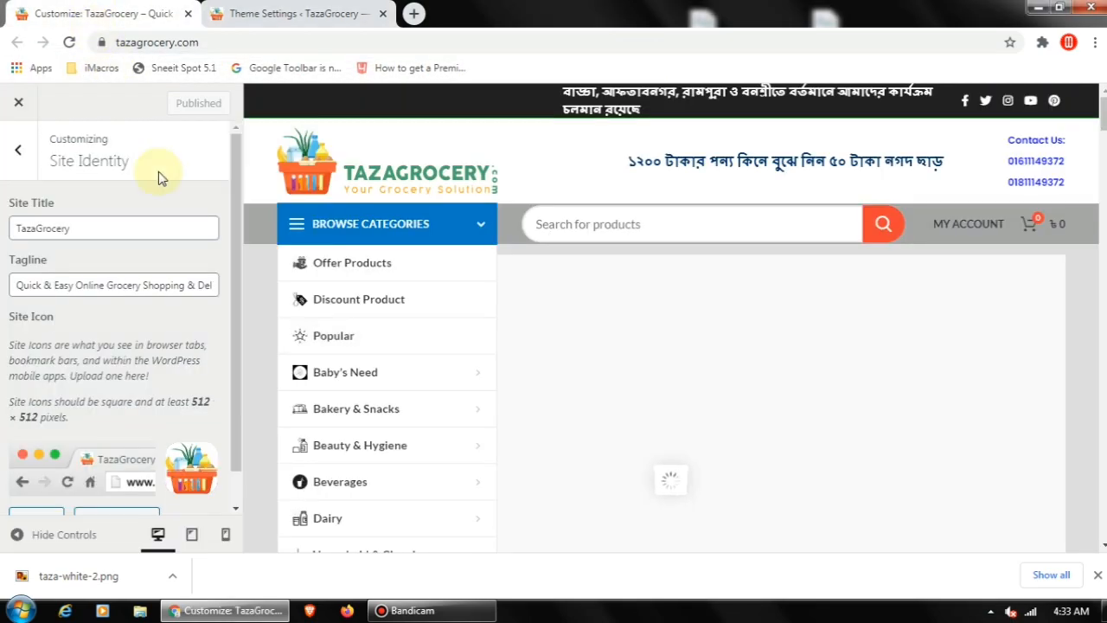
{"action": "right_click", "coordinate": [195, 462]}
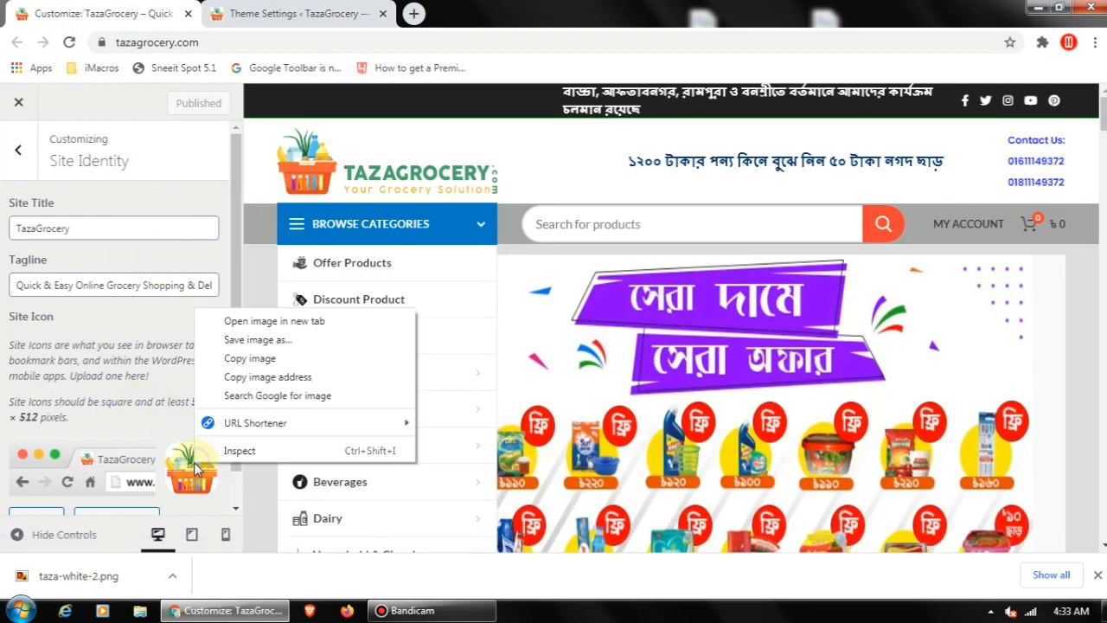
{"action": "left_click", "coordinate": [286, 341]}
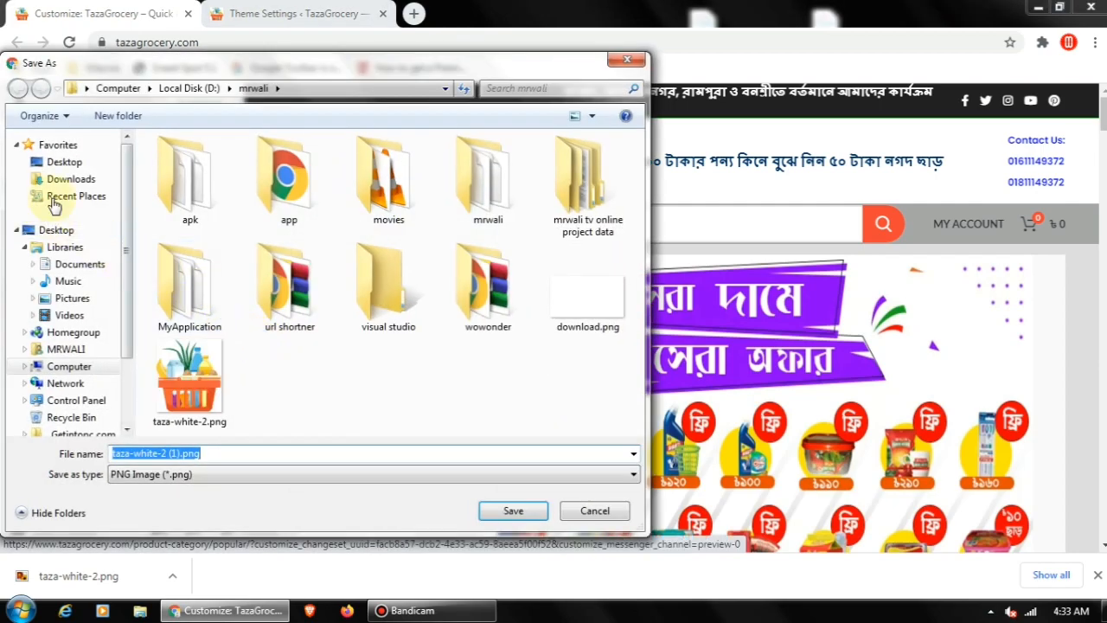
{"action": "left_click", "coordinate": [62, 179]}
{"action": "left_click", "coordinate": [498, 509]}
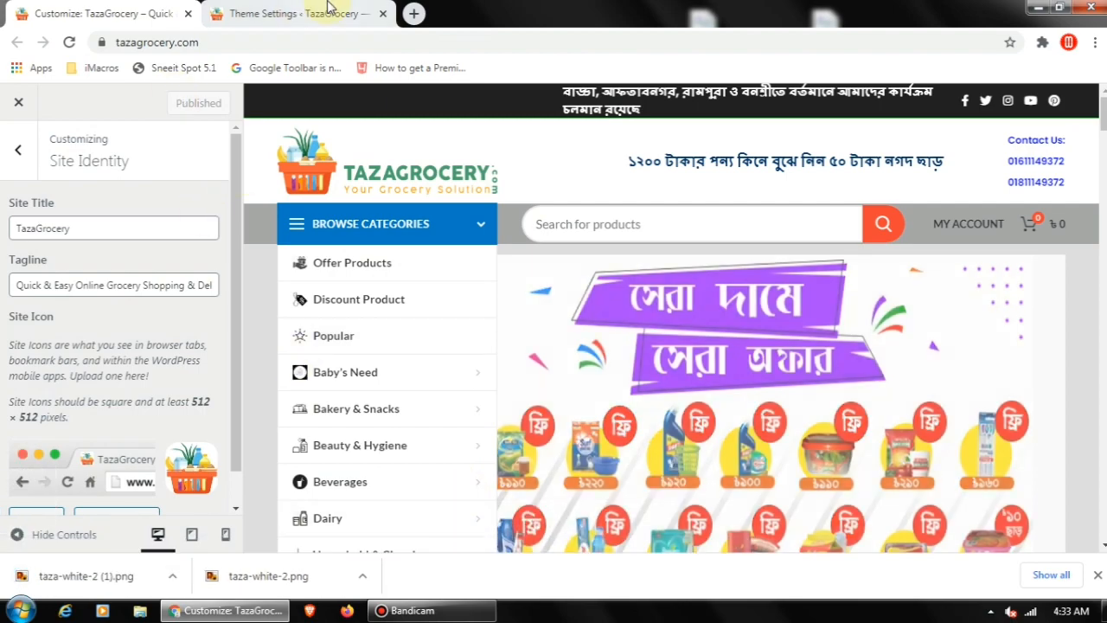
Upload taza-white-2 (1).png from Downloads to the favicon media library
{"action": "left_click", "coordinate": [294, 13]}
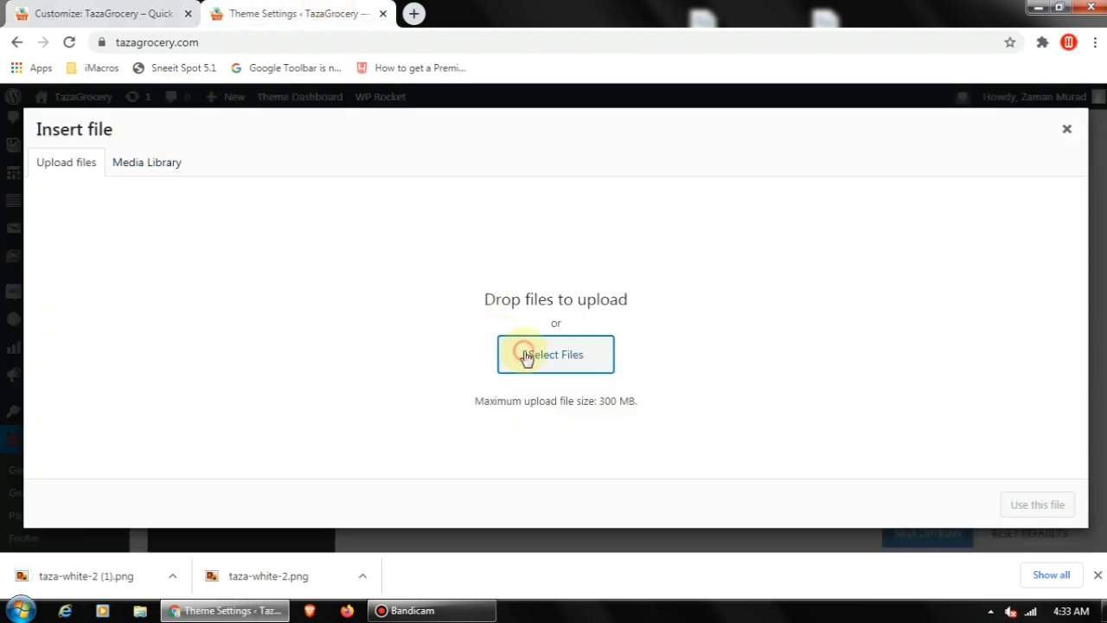
{"action": "left_click", "coordinate": [526, 355]}
{"action": "left_click", "coordinate": [302, 342]}
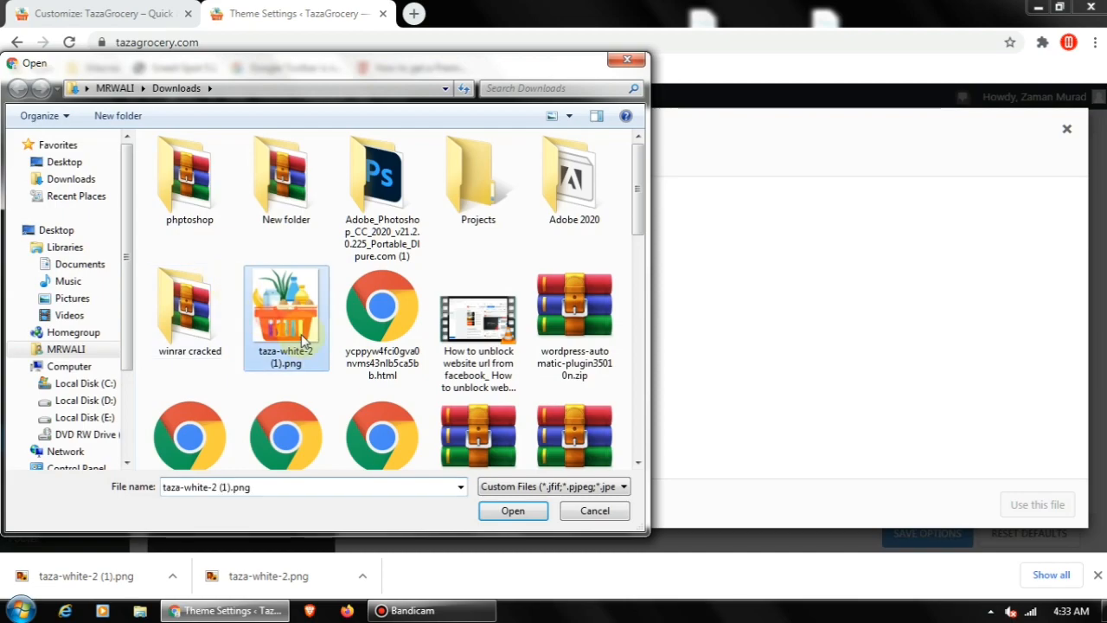
{"action": "left_click", "coordinate": [513, 511]}
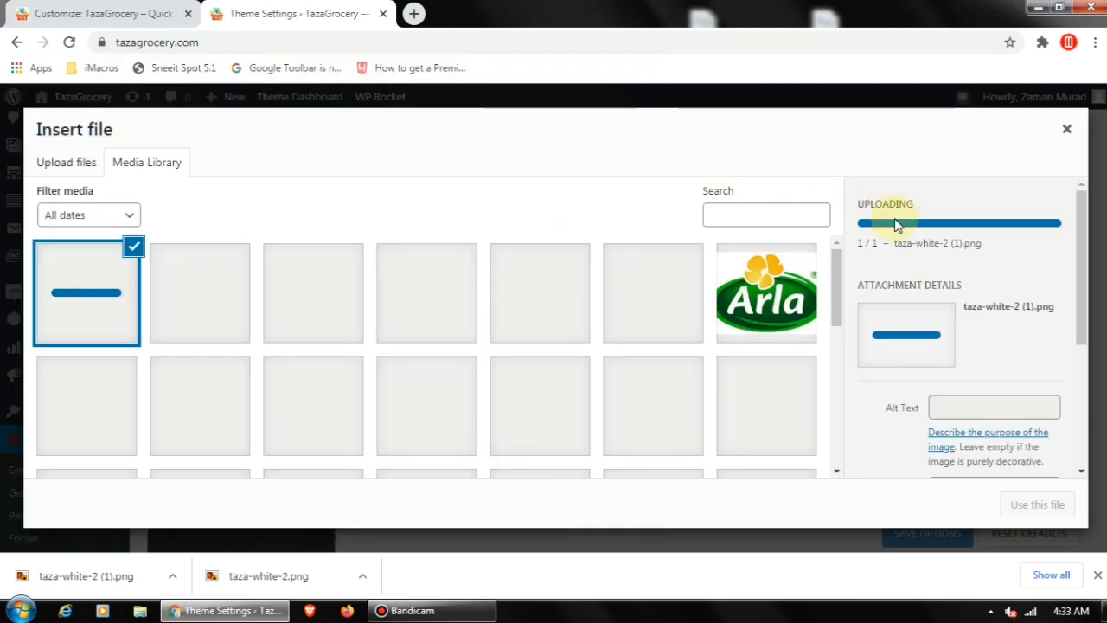
{"action": "scroll", "coordinate": [1038, 349], "scroll_direction": "down", "scroll_amount": 3}
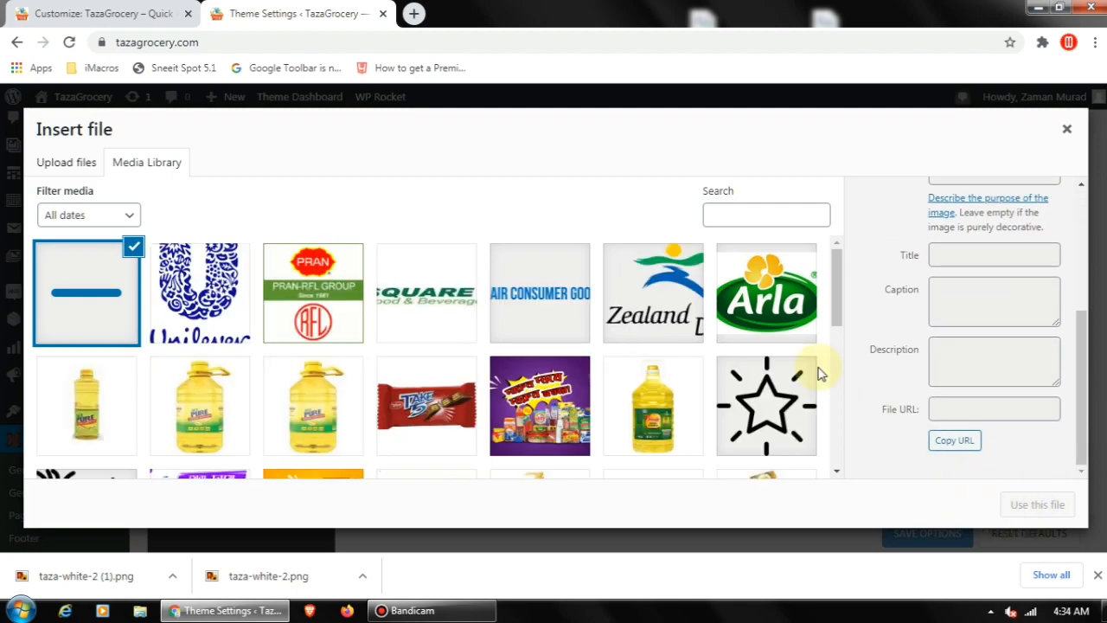
{"action": "scroll", "coordinate": [433, 346], "scroll_direction": "down", "scroll_amount": 10}
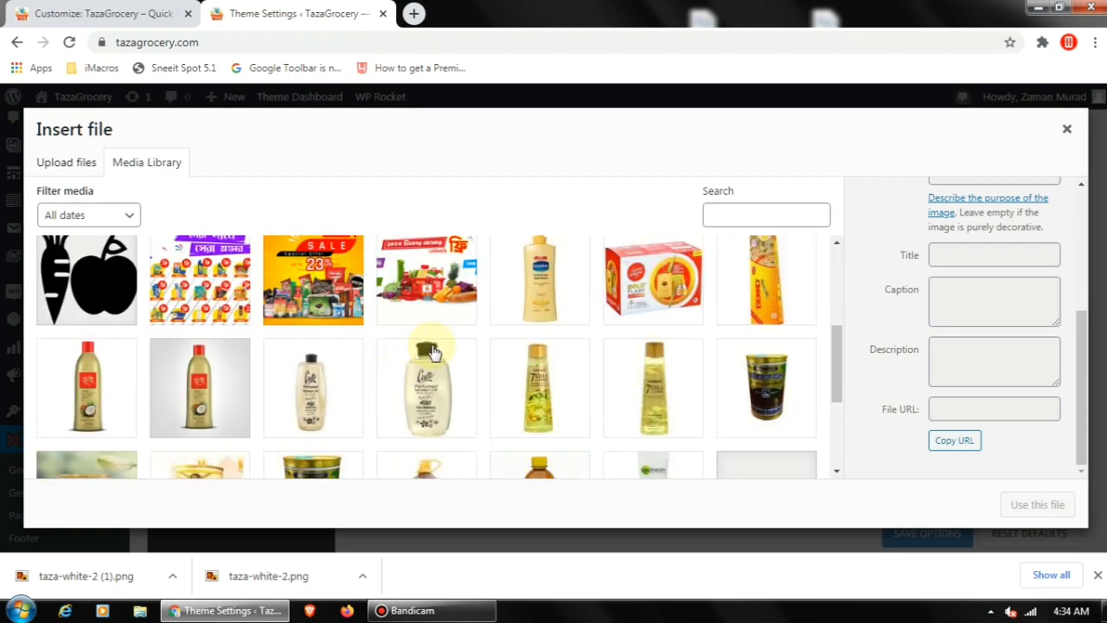
{"action": "scroll", "coordinate": [439, 345], "scroll_direction": "up", "scroll_amount": 10}
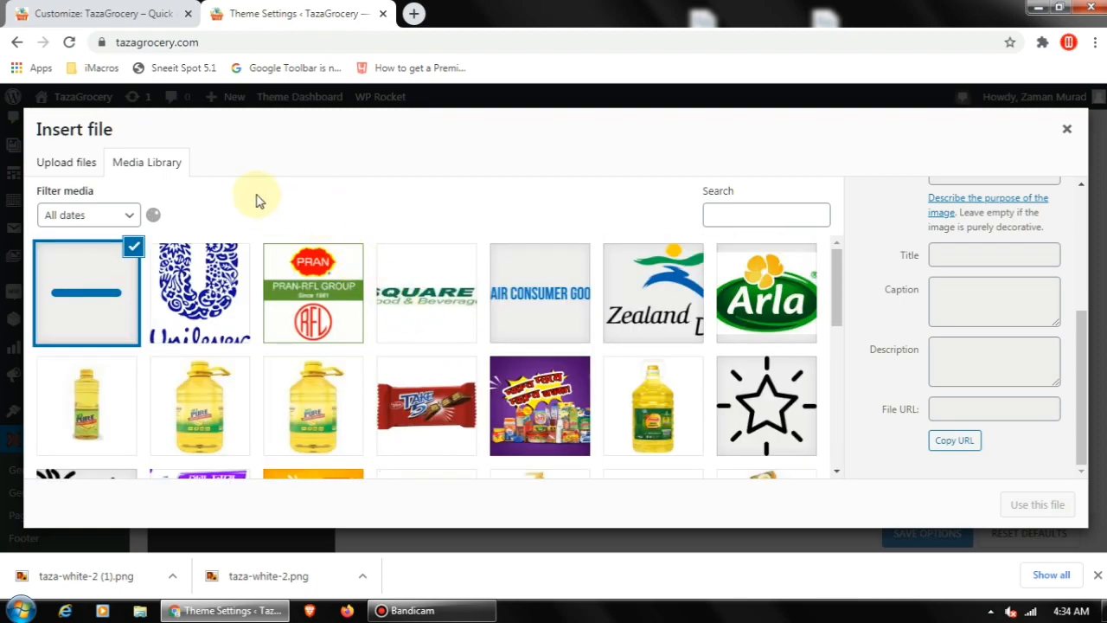
{"action": "left_click", "coordinate": [97, 14]}
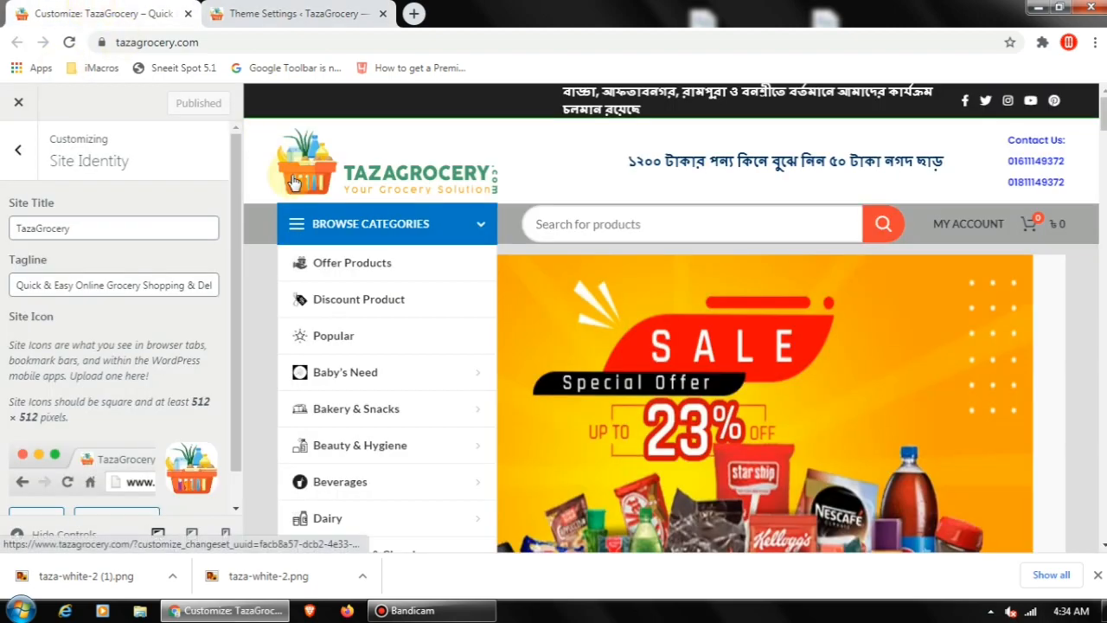
Save the header logo image to Downloads as taza-1.png
{"action": "right_click", "coordinate": [342, 165]}
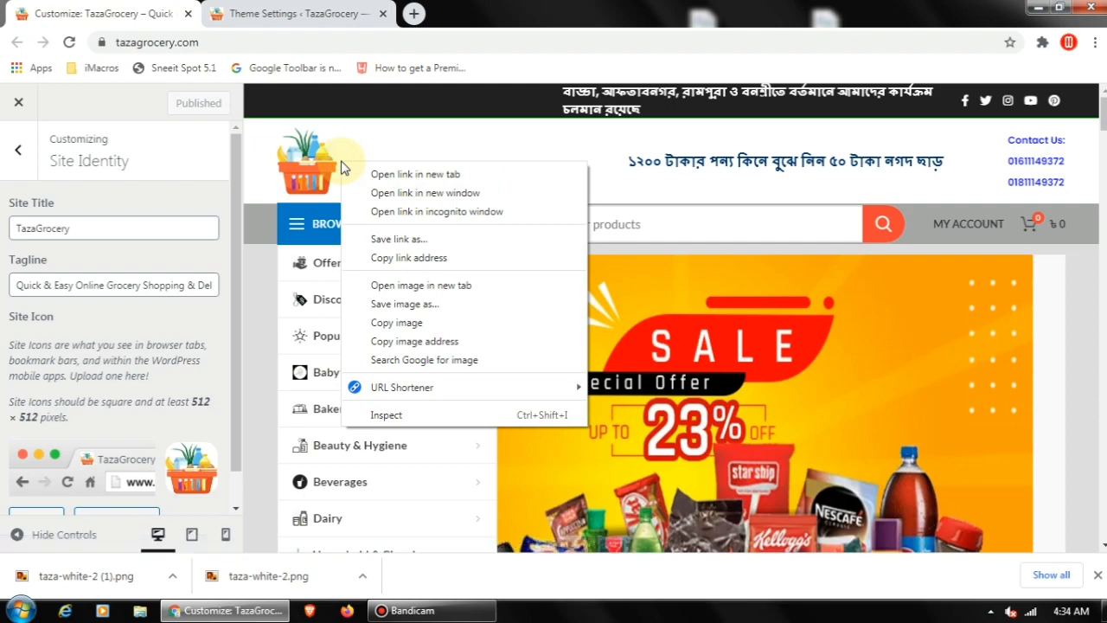
{"action": "left_click", "coordinate": [455, 306]}
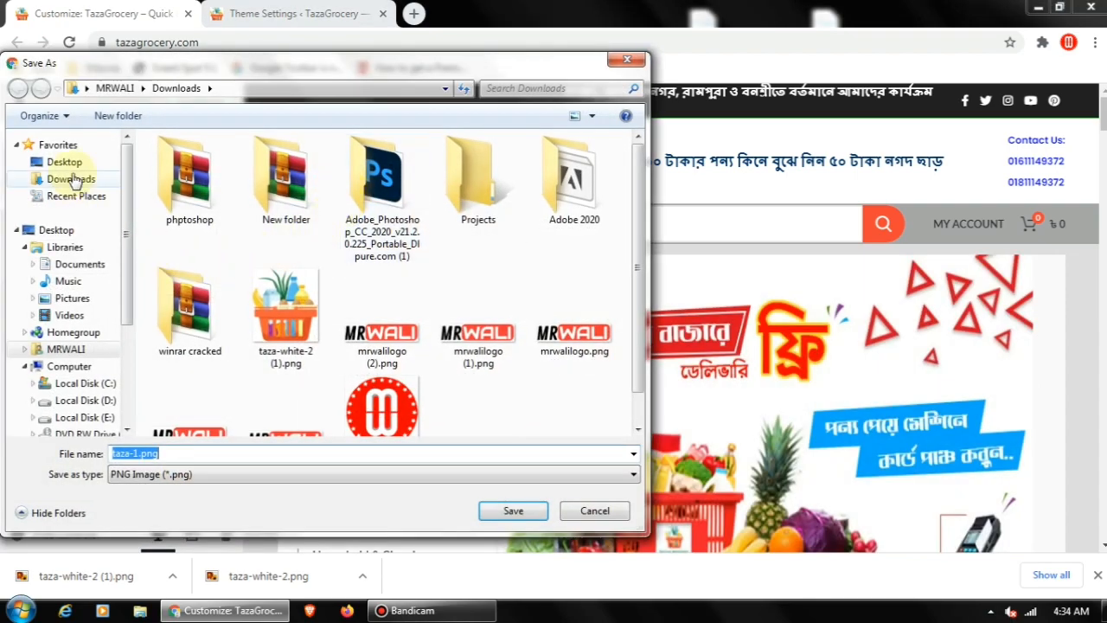
{"action": "left_click", "coordinate": [71, 178]}
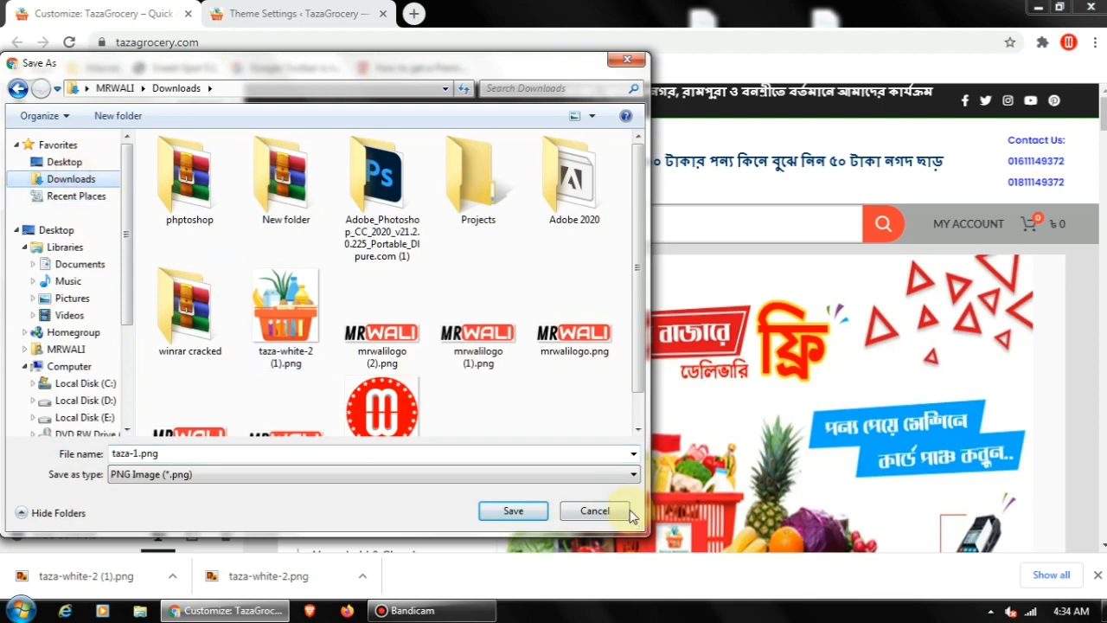
{"action": "left_click", "coordinate": [532, 510]}
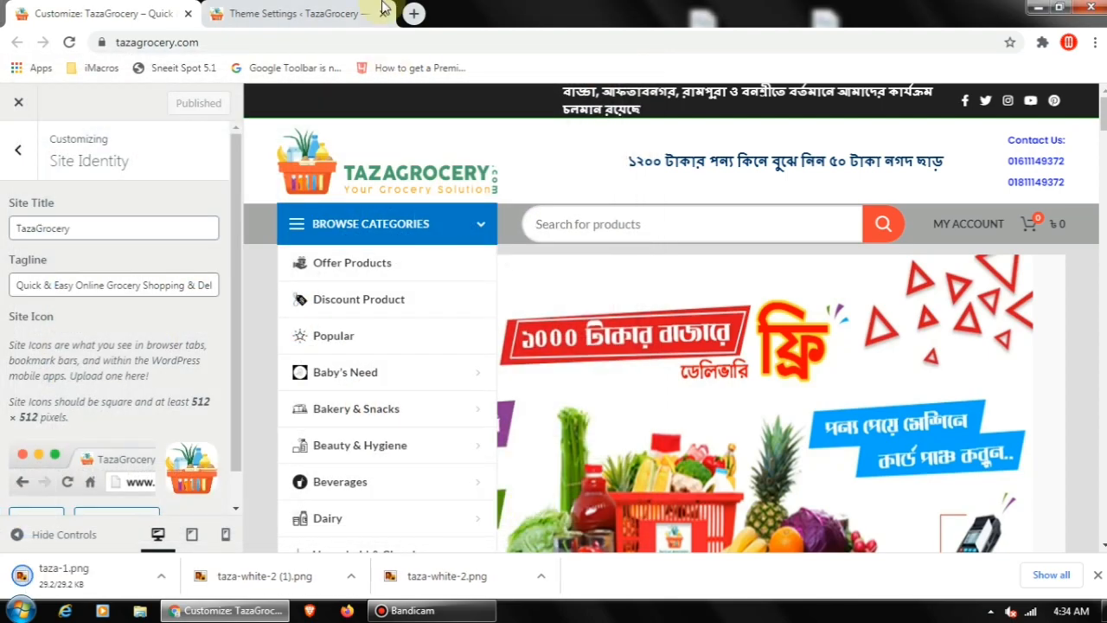
Set the uploaded basket image taza-white-2 (1) as the Favicon image
{"action": "left_click", "coordinate": [278, 8]}
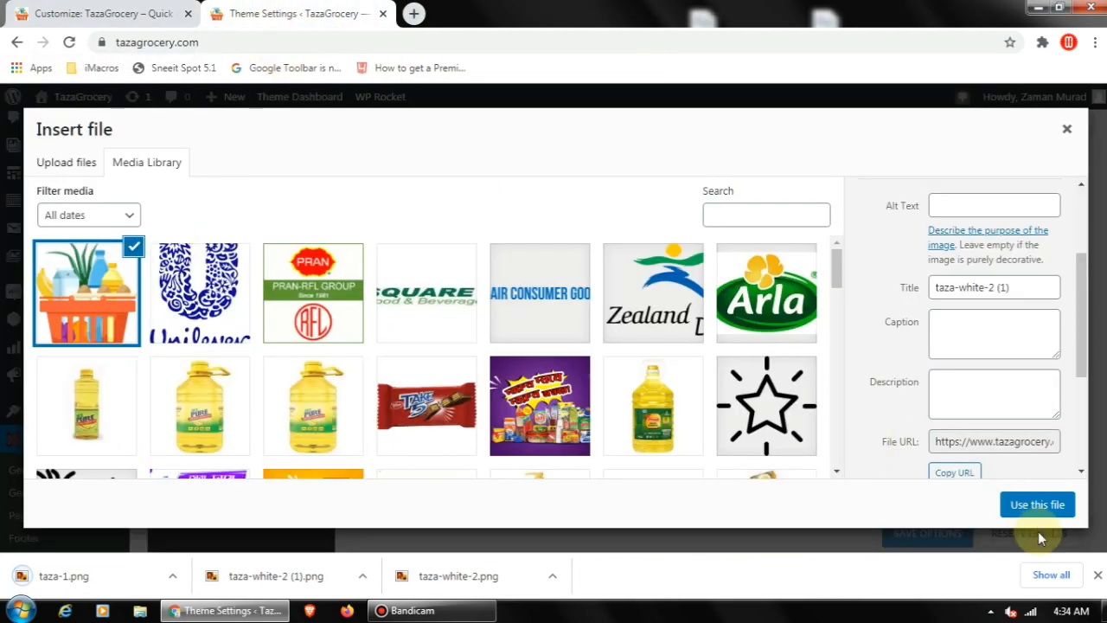
{"action": "left_click", "coordinate": [1034, 505]}
{"action": "scroll", "coordinate": [588, 320], "scroll_direction": "down", "scroll_amount": 2}
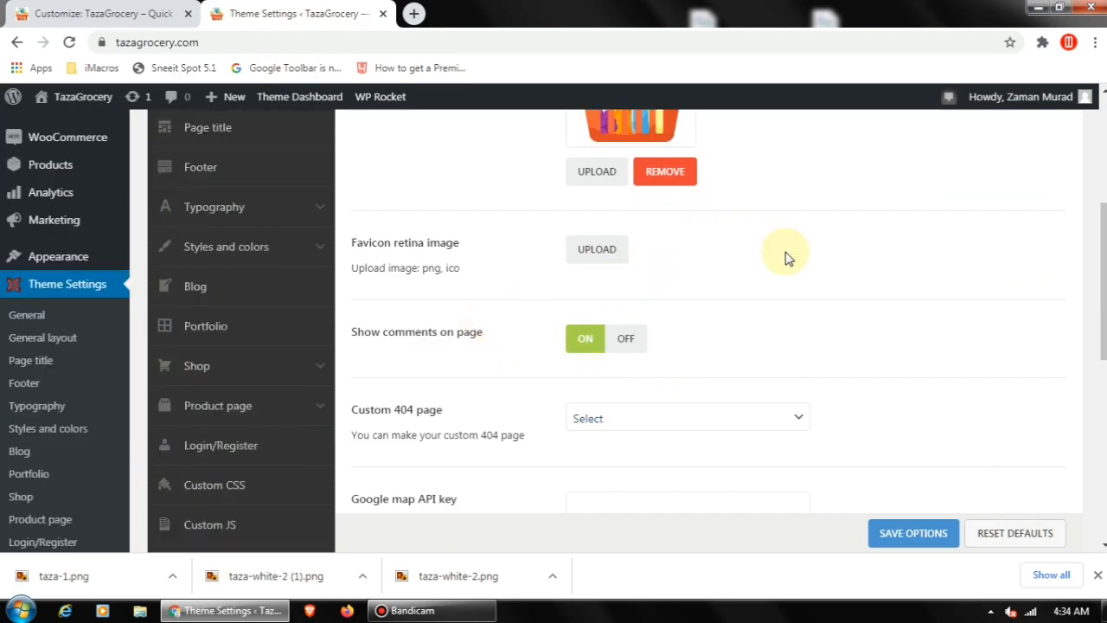
Use the basket image as the Favicon retina image
{"action": "left_click", "coordinate": [603, 265]}
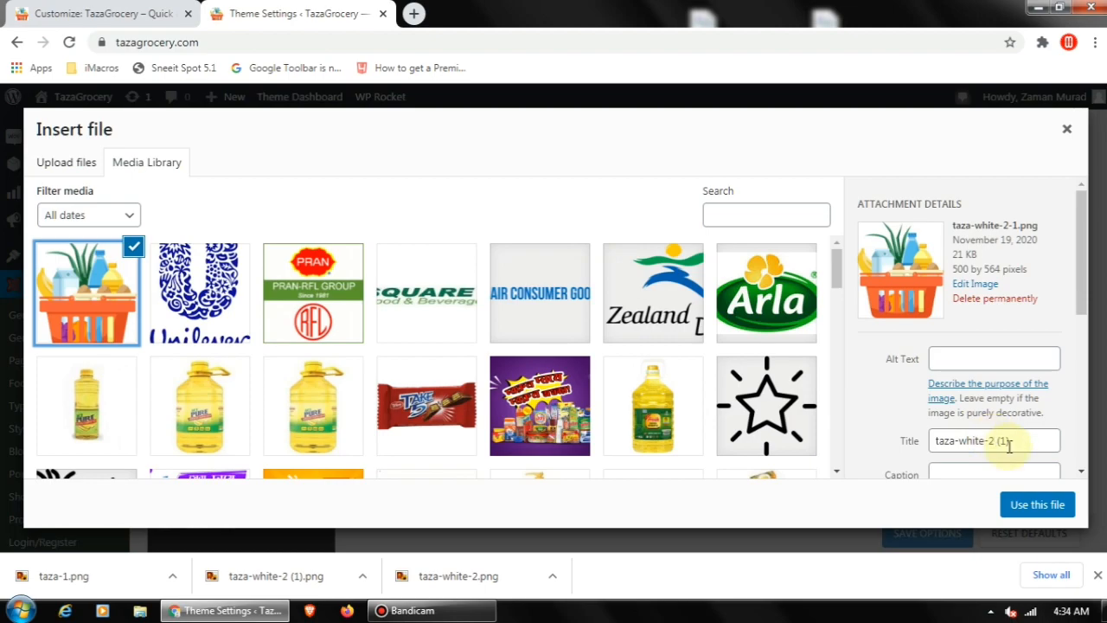
{"action": "left_click", "coordinate": [1034, 503]}
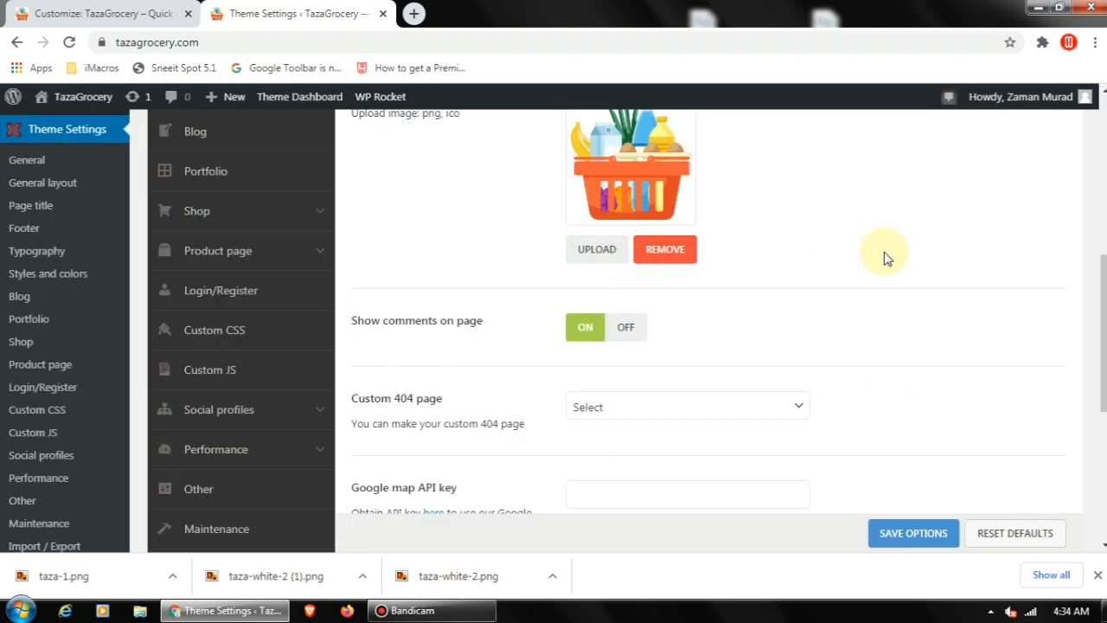
{"action": "scroll", "coordinate": [885, 258], "scroll_direction": "down", "scroll_amount": 1}
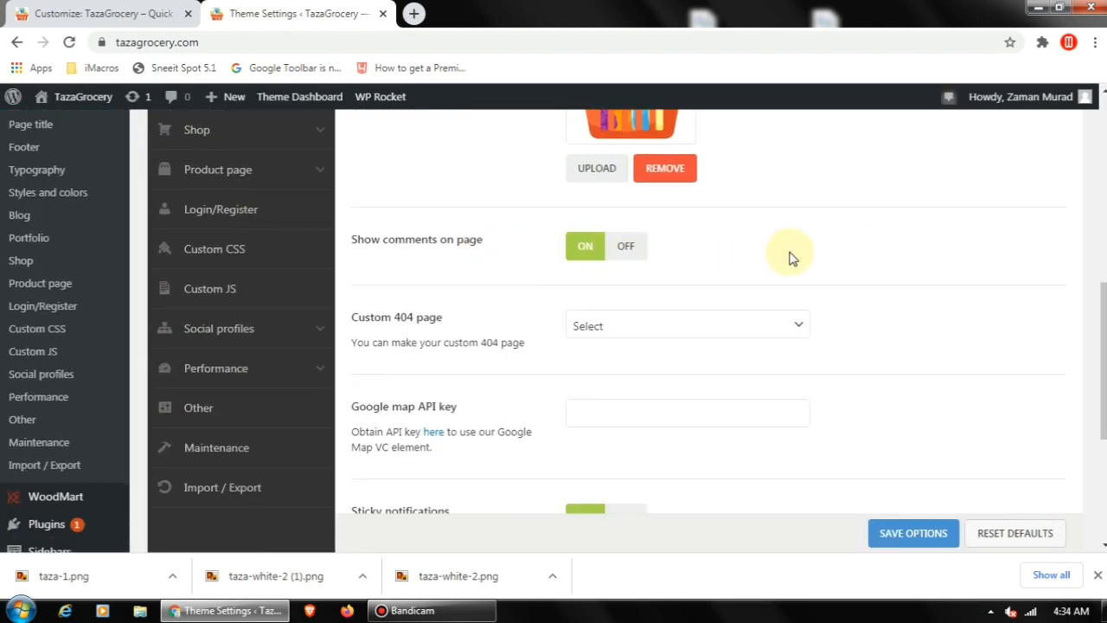
{"action": "scroll", "coordinate": [831, 257], "scroll_direction": "down", "scroll_amount": 2}
{"action": "scroll", "coordinate": [754, 228], "scroll_direction": "up", "scroll_amount": 1}
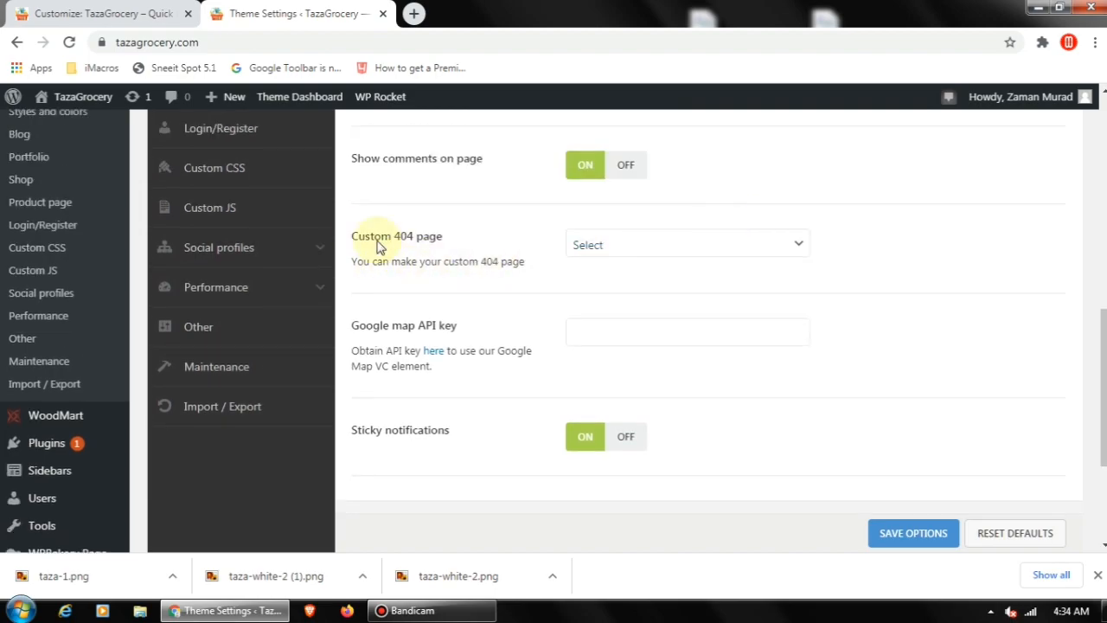
Choose Custom-404 as the custom 404 page and save the theme options
{"action": "left_click_drag", "start_coordinate": [413, 239], "coordinate": [450, 237]}
{"action": "left_click", "coordinate": [494, 240]}
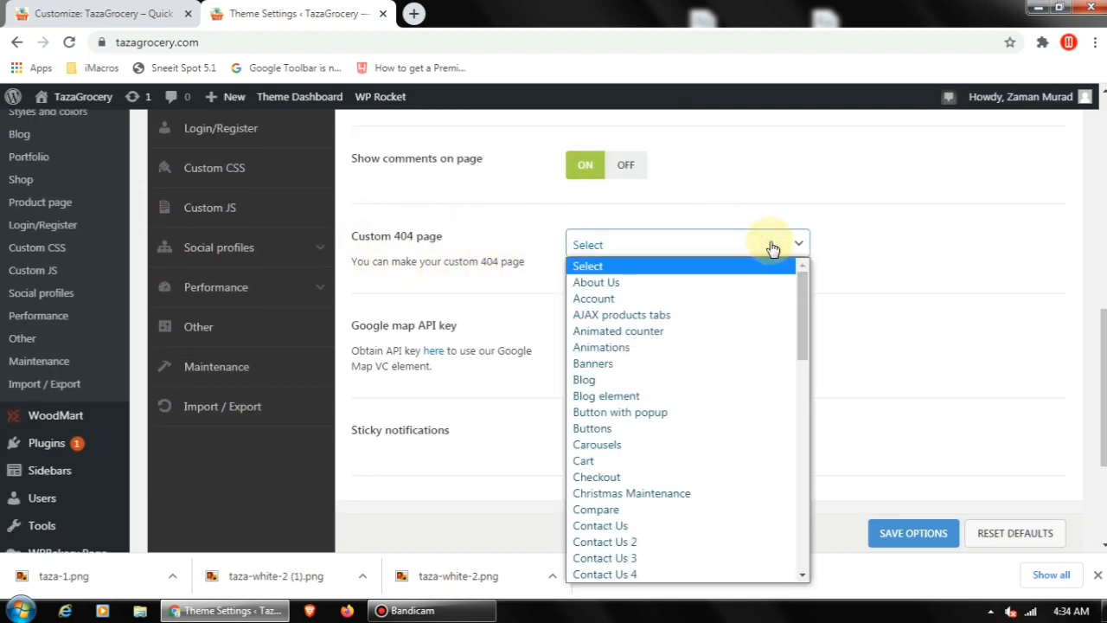
{"action": "scroll", "coordinate": [684, 407], "scroll_direction": "down", "scroll_amount": 2}
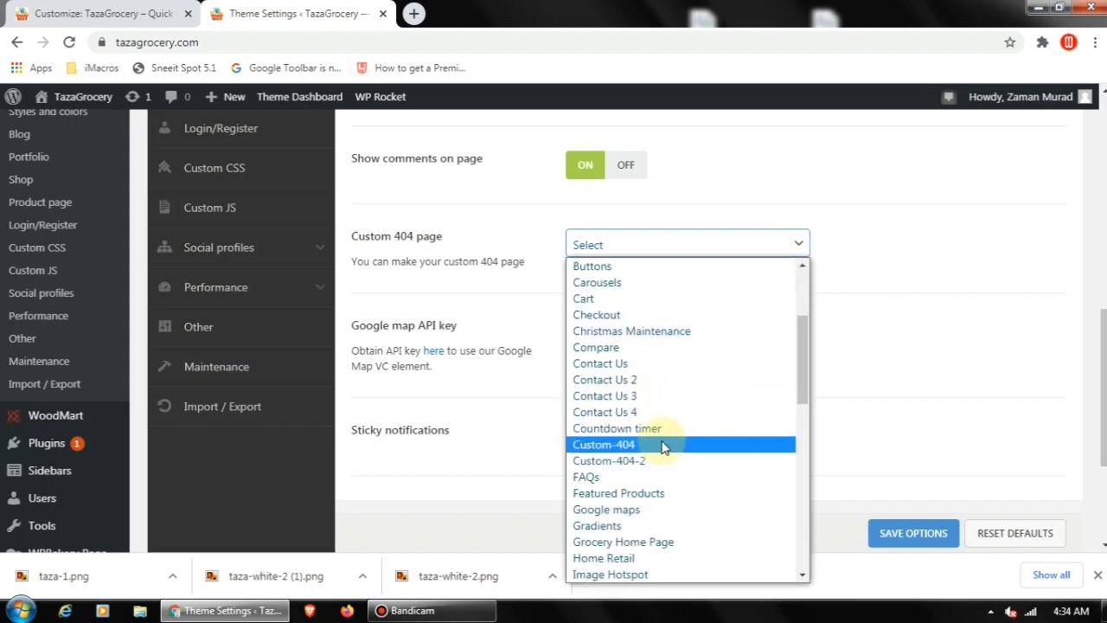
{"action": "left_click", "coordinate": [664, 444]}
{"action": "left_click", "coordinate": [869, 298]}
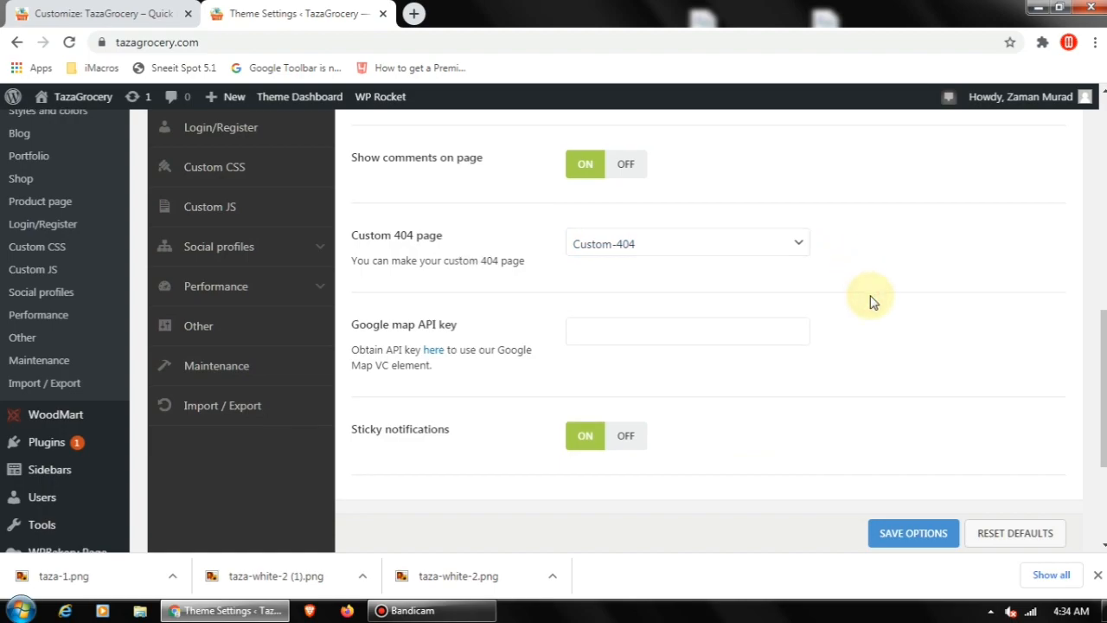
{"action": "scroll", "coordinate": [870, 298], "scroll_direction": "down", "scroll_amount": 1}
{"action": "scroll", "coordinate": [1006, 259], "scroll_direction": "down", "scroll_amount": 2}
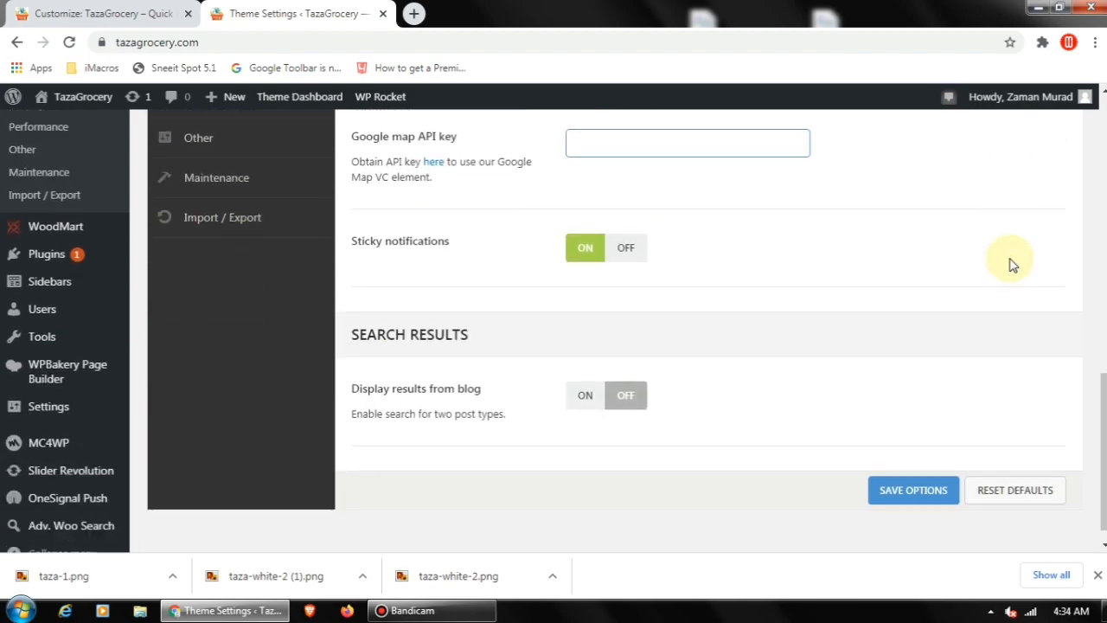
{"action": "left_click", "coordinate": [898, 473]}
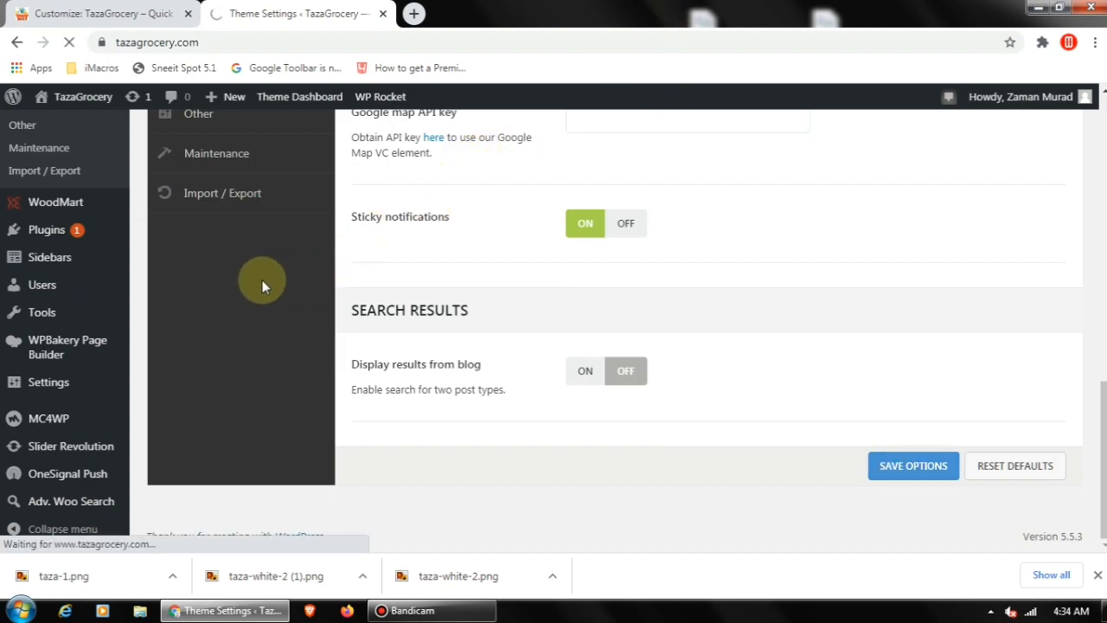
Scroll through the reloaded General theme settings after the save
{"action": "scroll", "coordinate": [264, 286], "scroll_direction": "up", "scroll_amount": 4}
{"action": "scroll", "coordinate": [265, 287], "scroll_direction": "up", "scroll_amount": 5}
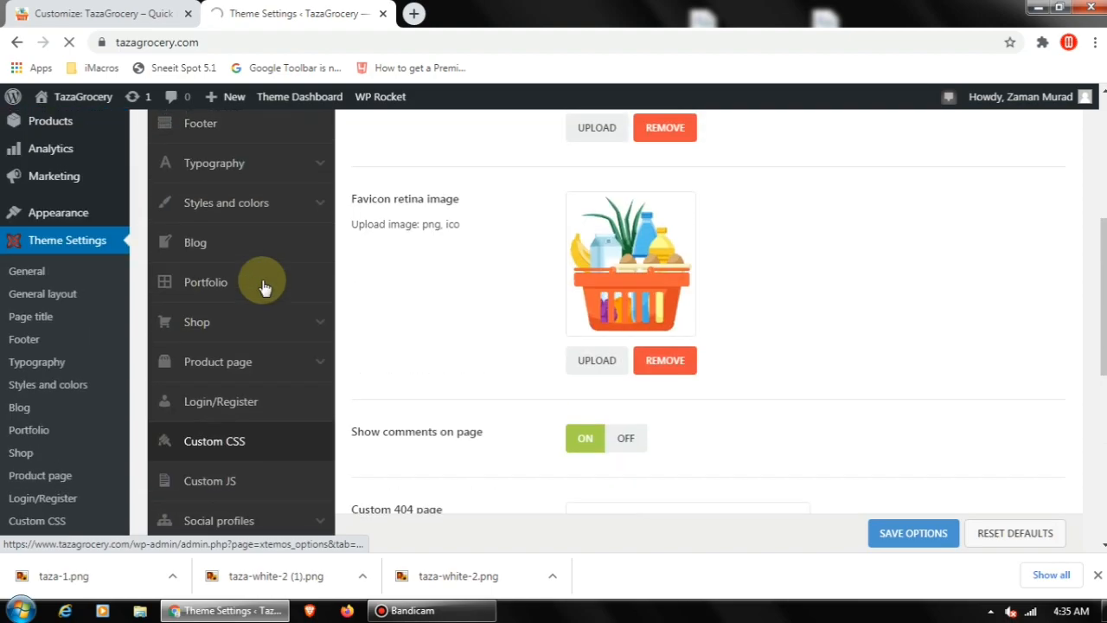
{"action": "scroll", "coordinate": [420, 242], "scroll_direction": "up", "scroll_amount": 1}
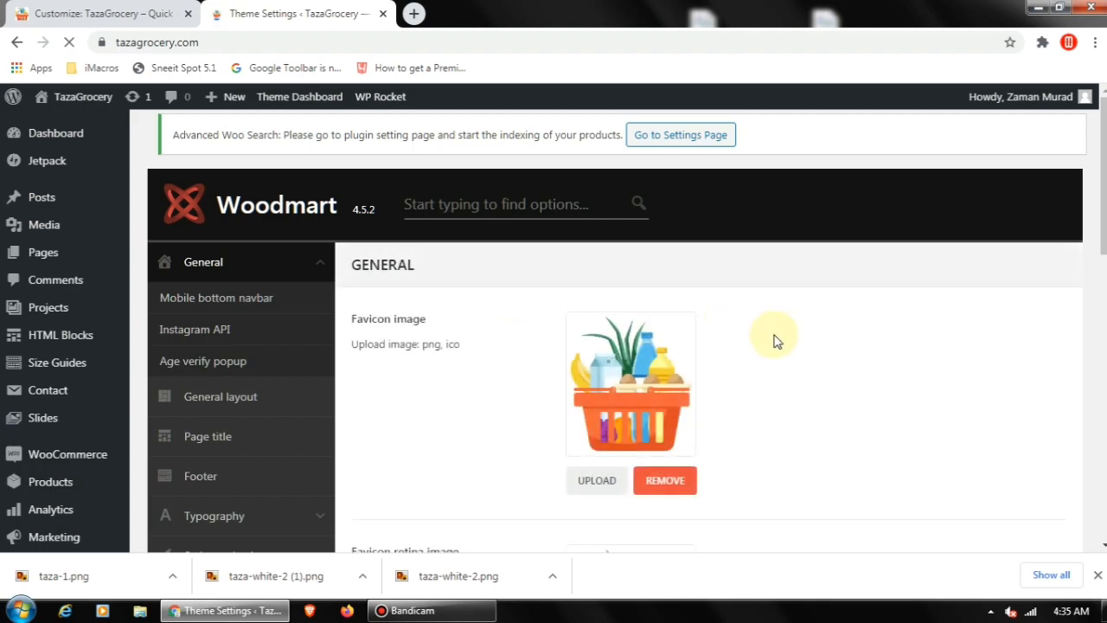
{"action": "scroll", "coordinate": [774, 338], "scroll_direction": "down", "scroll_amount": 6}
{"action": "scroll", "coordinate": [563, 304], "scroll_direction": "up", "scroll_amount": 6}
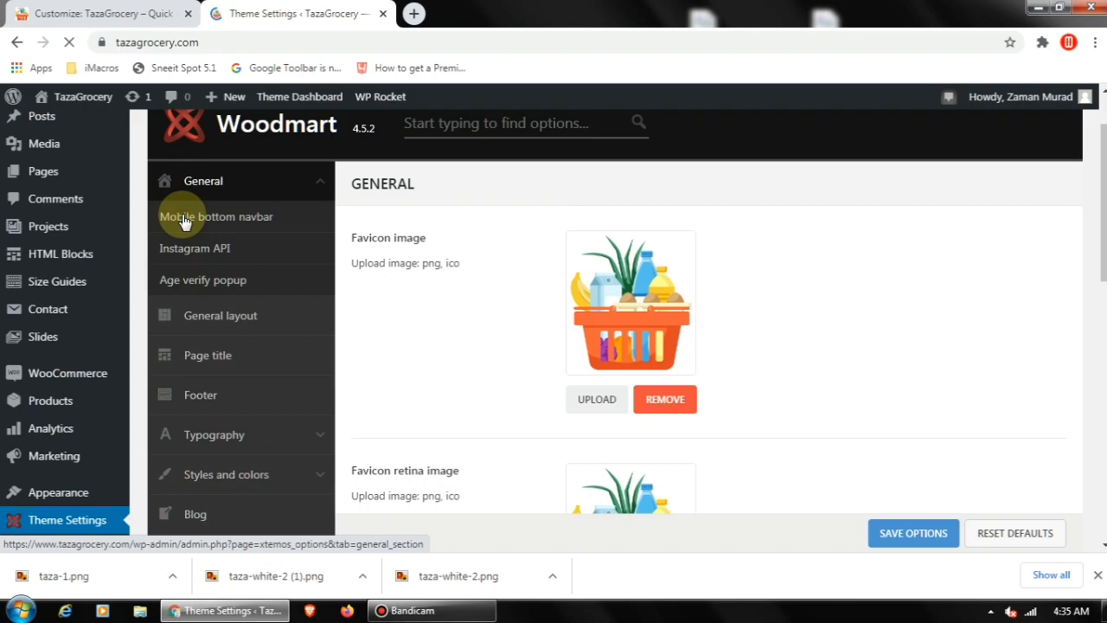
{"action": "scroll", "coordinate": [998, 420], "scroll_direction": "down", "scroll_amount": 6}
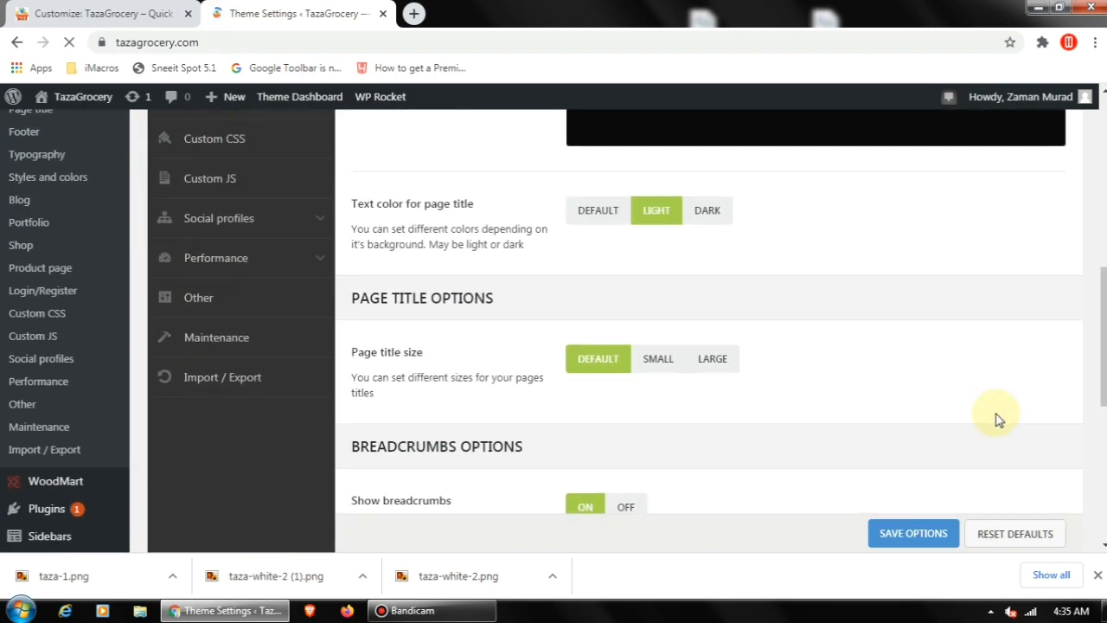
{"action": "scroll", "coordinate": [998, 419], "scroll_direction": "down", "scroll_amount": 3}
{"action": "scroll", "coordinate": [998, 419], "scroll_direction": "down", "scroll_amount": 3}
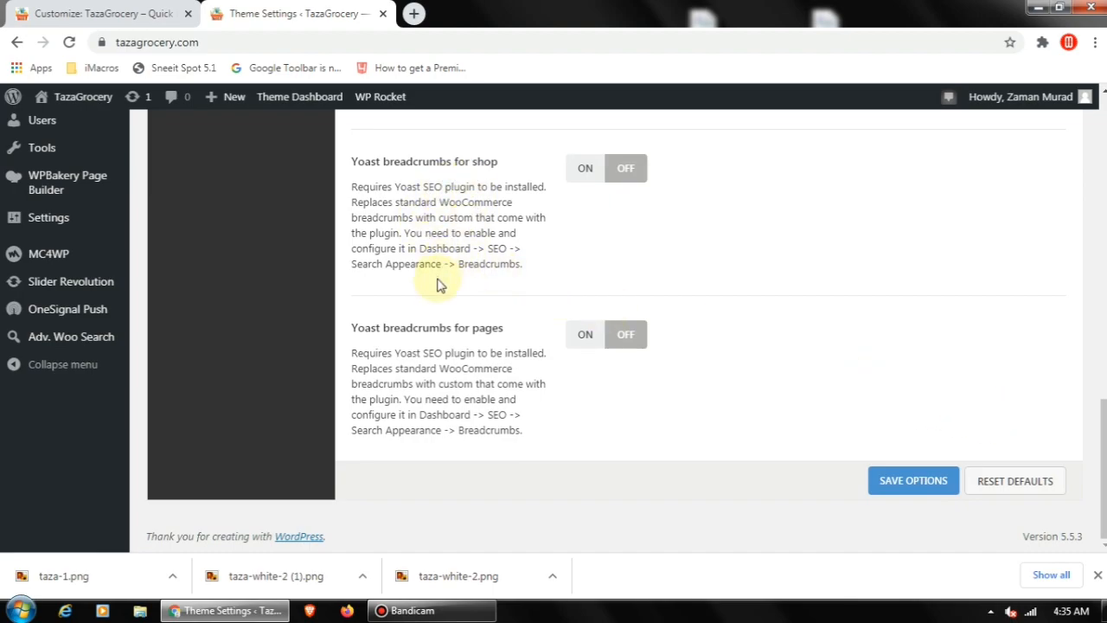
{"action": "scroll", "coordinate": [437, 286], "scroll_direction": "up", "scroll_amount": 11}
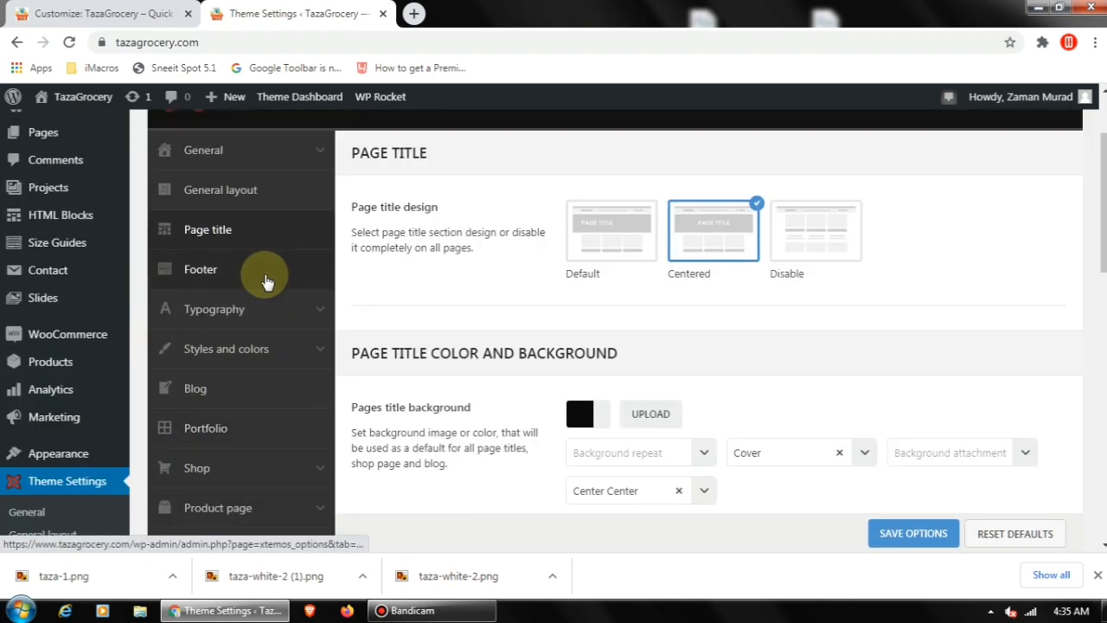
Open the Footer settings and review the copyrights text
{"action": "left_click", "coordinate": [187, 278]}
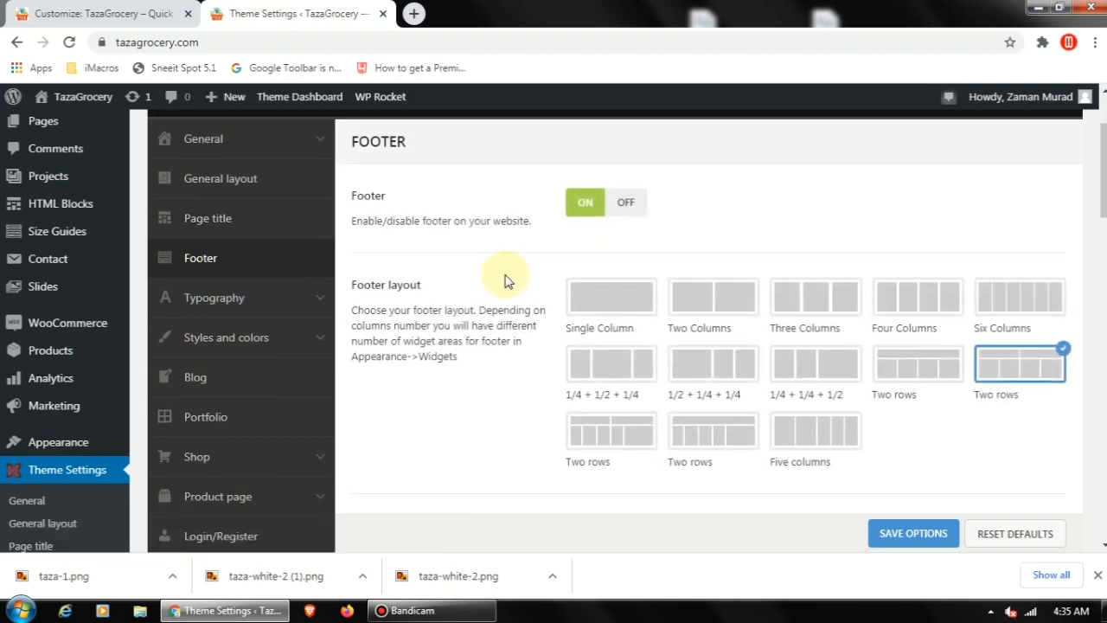
{"action": "scroll", "coordinate": [508, 281], "scroll_direction": "down", "scroll_amount": 8}
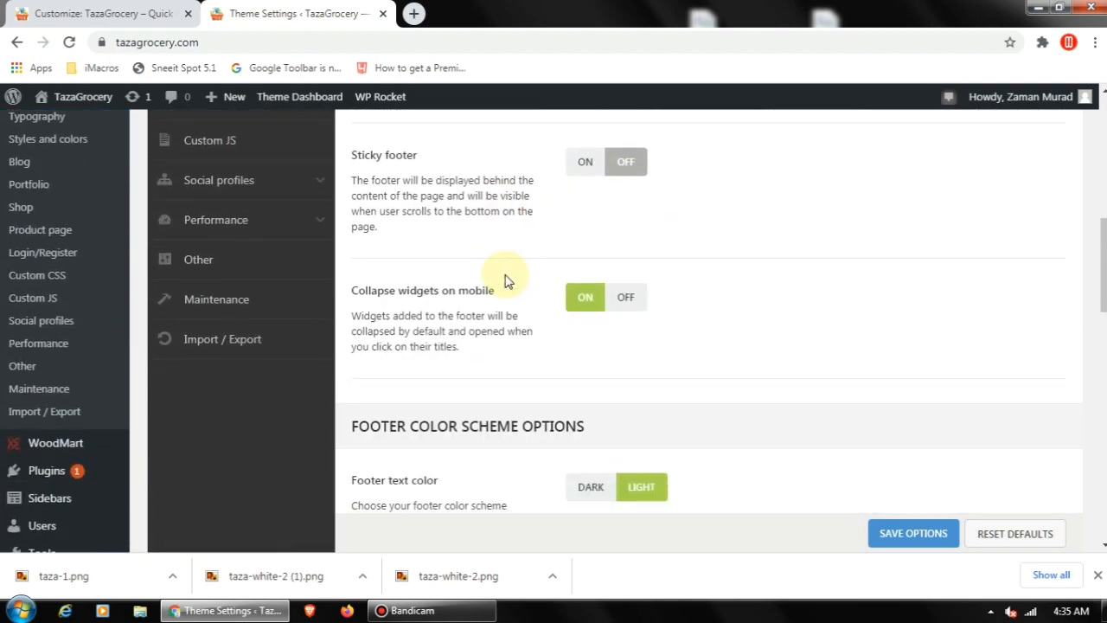
{"action": "scroll", "coordinate": [507, 281], "scroll_direction": "down", "scroll_amount": 3}
{"action": "scroll", "coordinate": [507, 281], "scroll_direction": "down", "scroll_amount": 3}
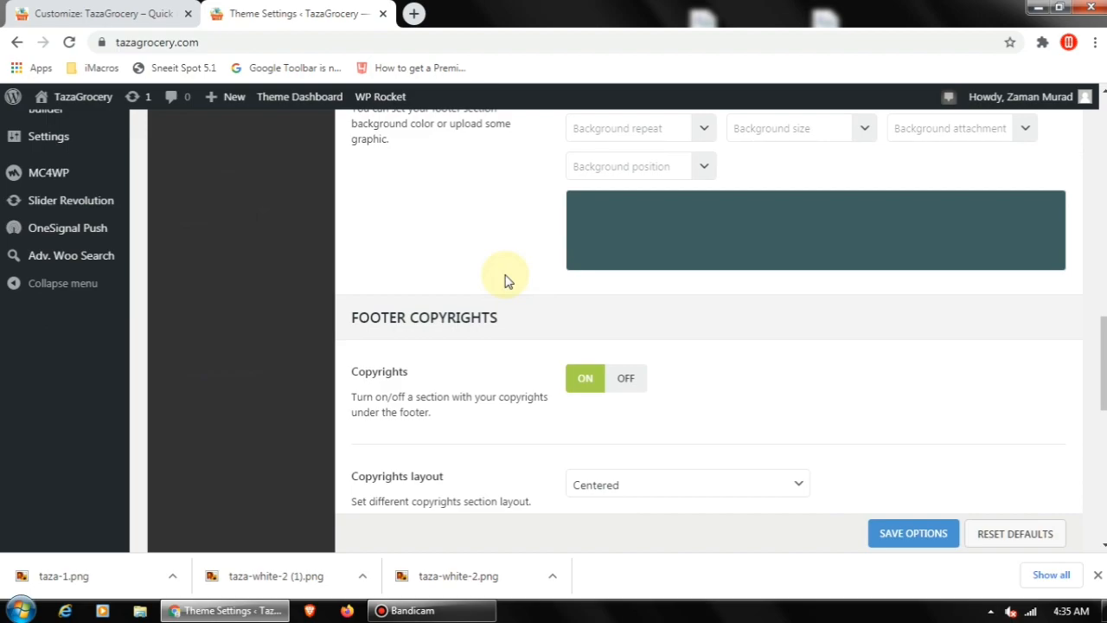
{"action": "scroll", "coordinate": [507, 281], "scroll_direction": "down", "scroll_amount": 4}
{"action": "scroll", "coordinate": [507, 281], "scroll_direction": "up", "scroll_amount": 2}
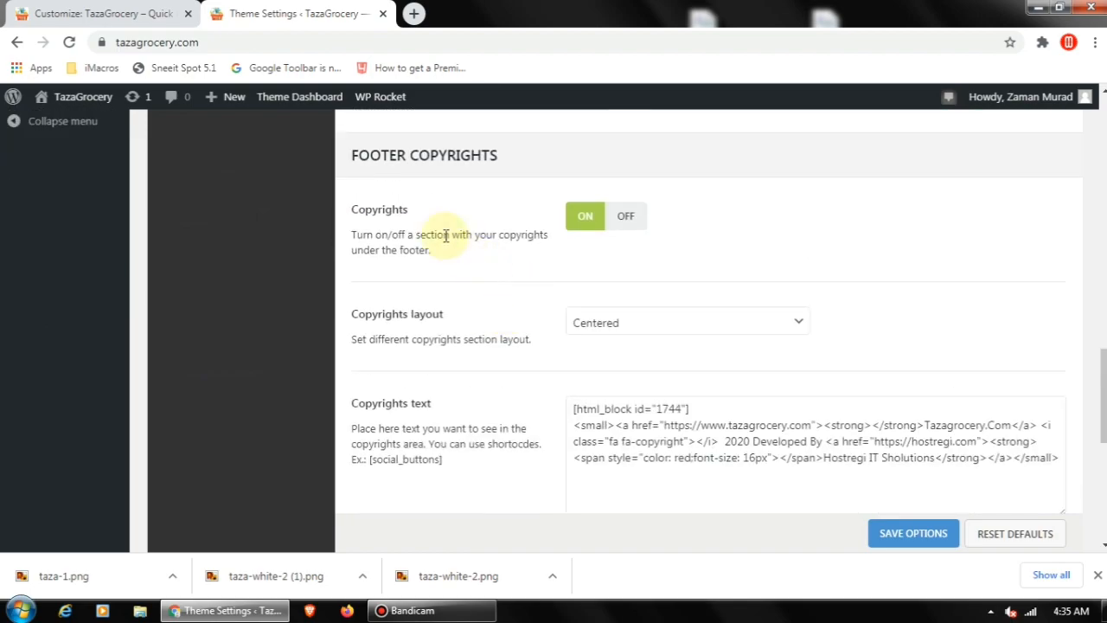
{"action": "scroll", "coordinate": [787, 349], "scroll_direction": "down", "scroll_amount": 1}
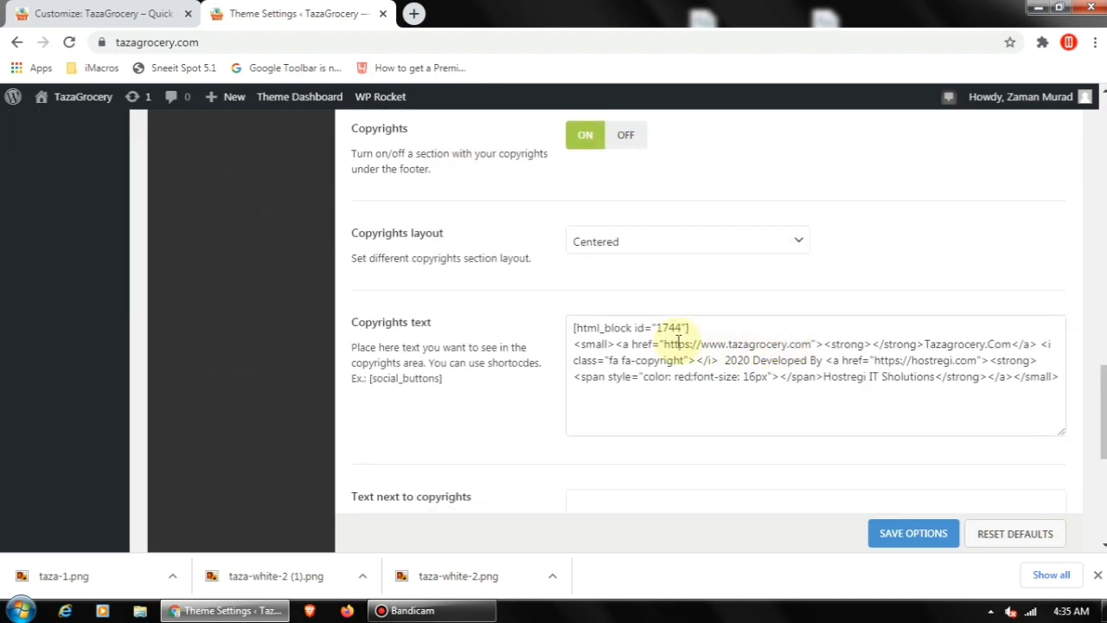
{"action": "left_click_drag", "start_coordinate": [576, 329], "coordinate": [884, 385]}
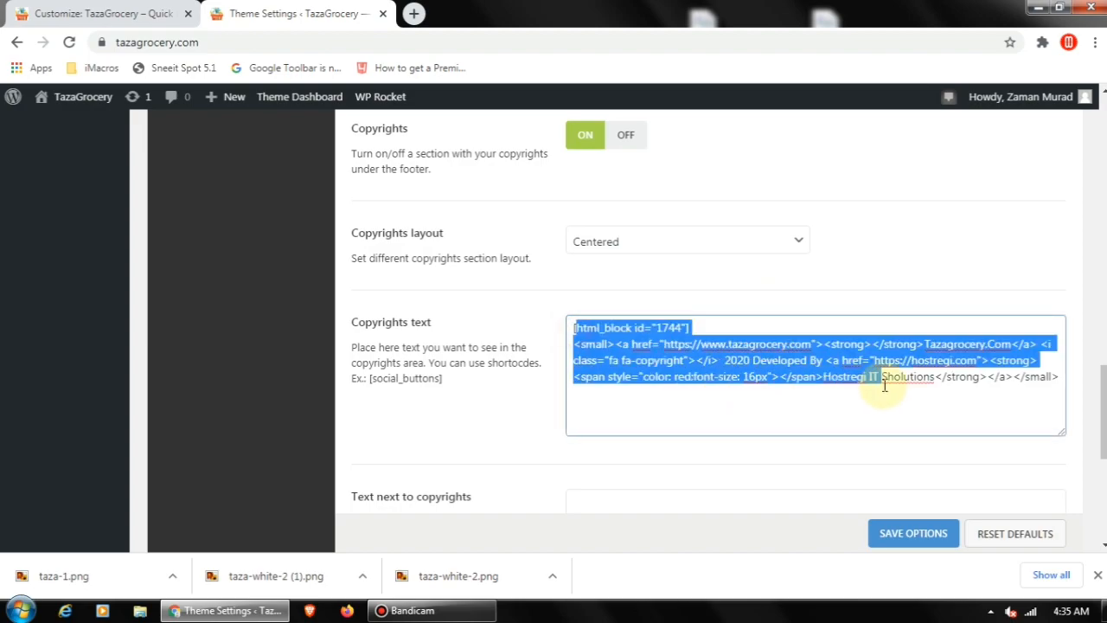
{"action": "left_click", "coordinate": [781, 380]}
Select all the HTML before footer content, then scroll back to the top
{"action": "scroll", "coordinate": [523, 358], "scroll_direction": "down", "scroll_amount": 4}
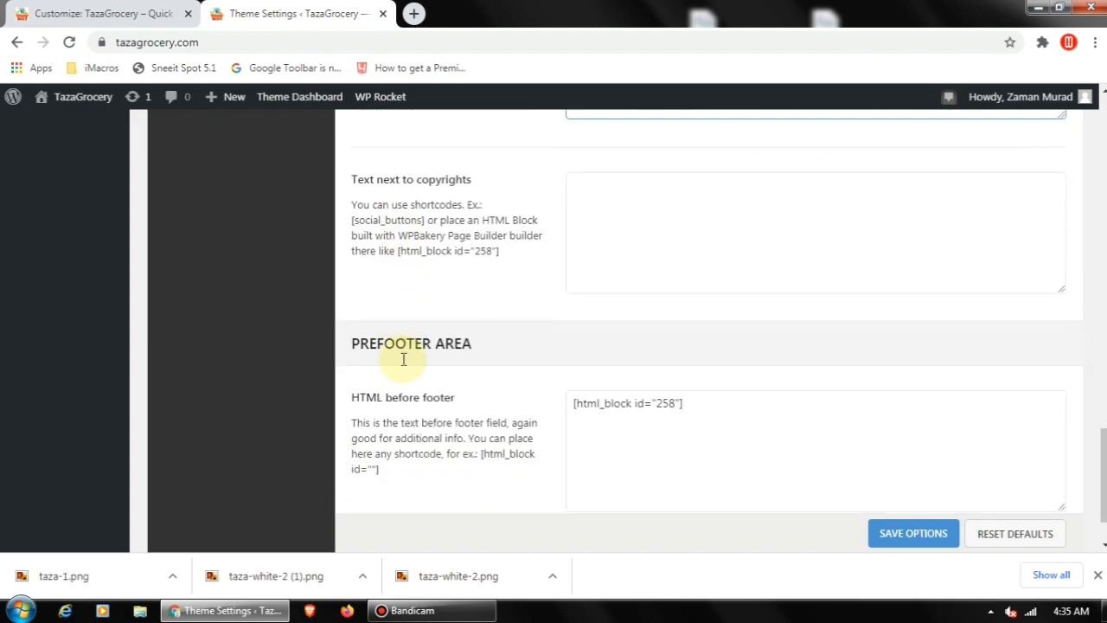
{"action": "scroll", "coordinate": [497, 304], "scroll_direction": "down", "scroll_amount": 1}
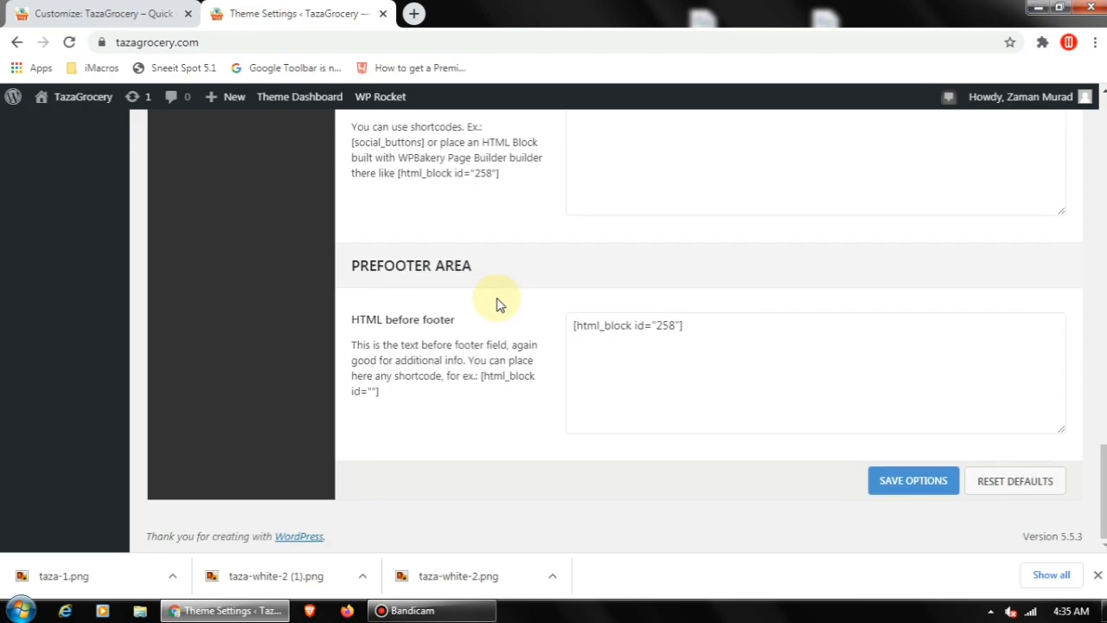
{"action": "key", "text": "ctrl+a"}
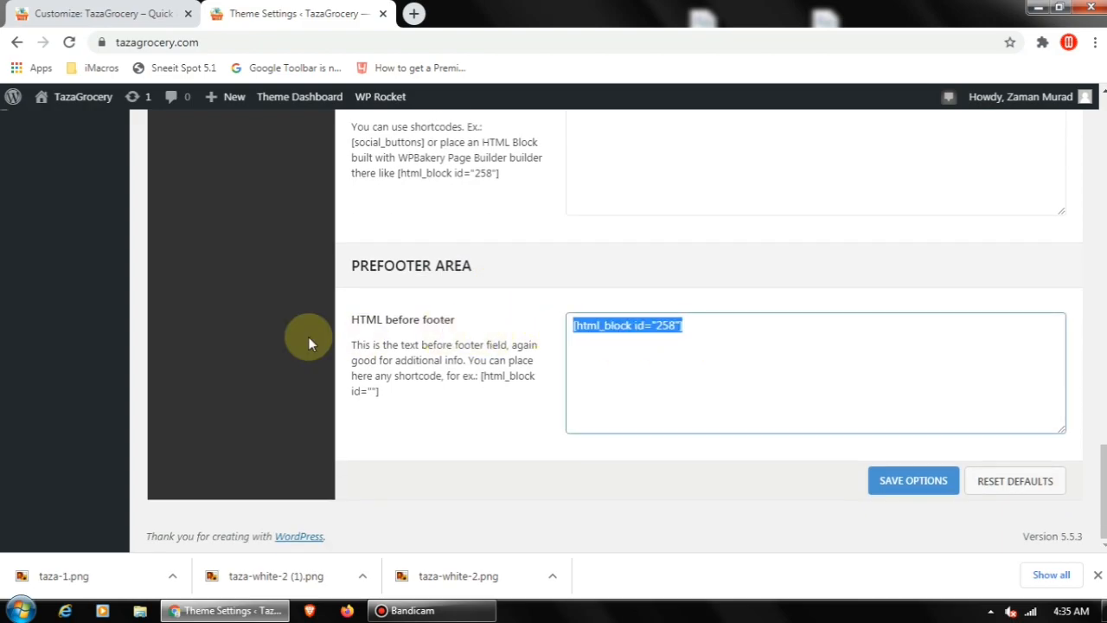
{"action": "scroll", "coordinate": [303, 336], "scroll_direction": "up", "scroll_amount": 10}
{"action": "scroll", "coordinate": [294, 336], "scroll_direction": "up", "scroll_amount": 4}
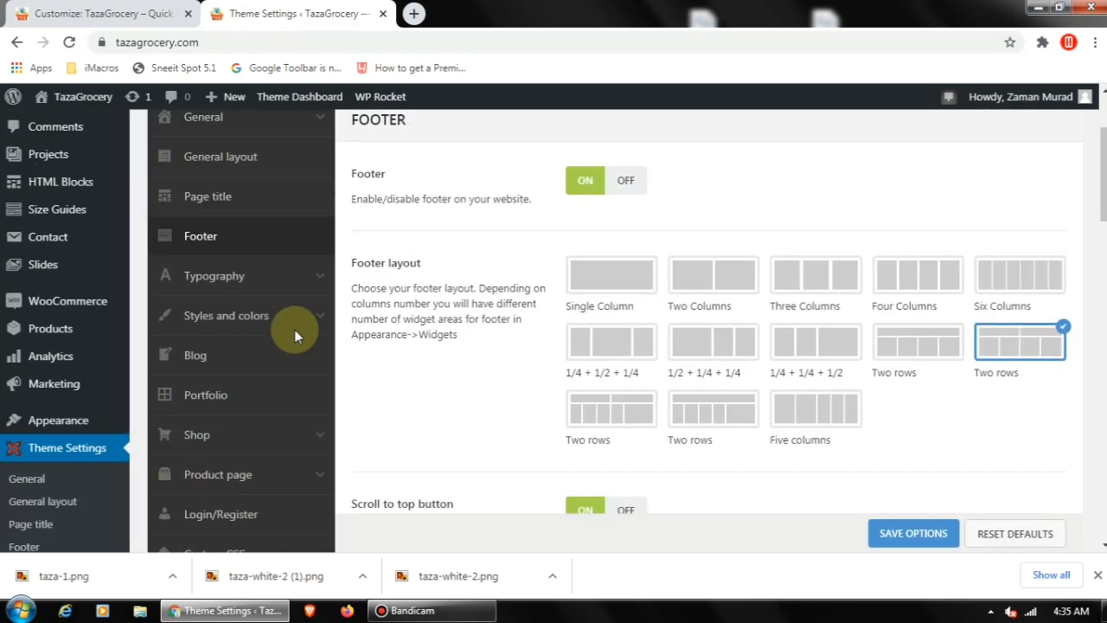
{"action": "scroll", "coordinate": [250, 309], "scroll_direction": "up", "scroll_amount": 1}
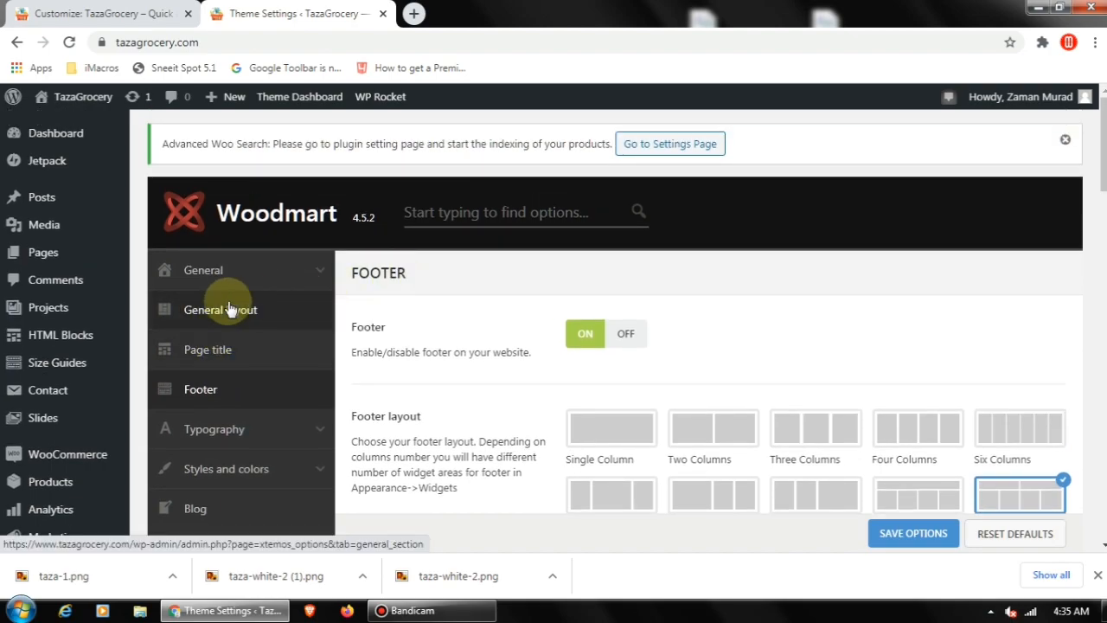
{"action": "left_click", "coordinate": [203, 321]}
{"action": "scroll", "coordinate": [932, 341], "scroll_direction": "down", "scroll_amount": 4}
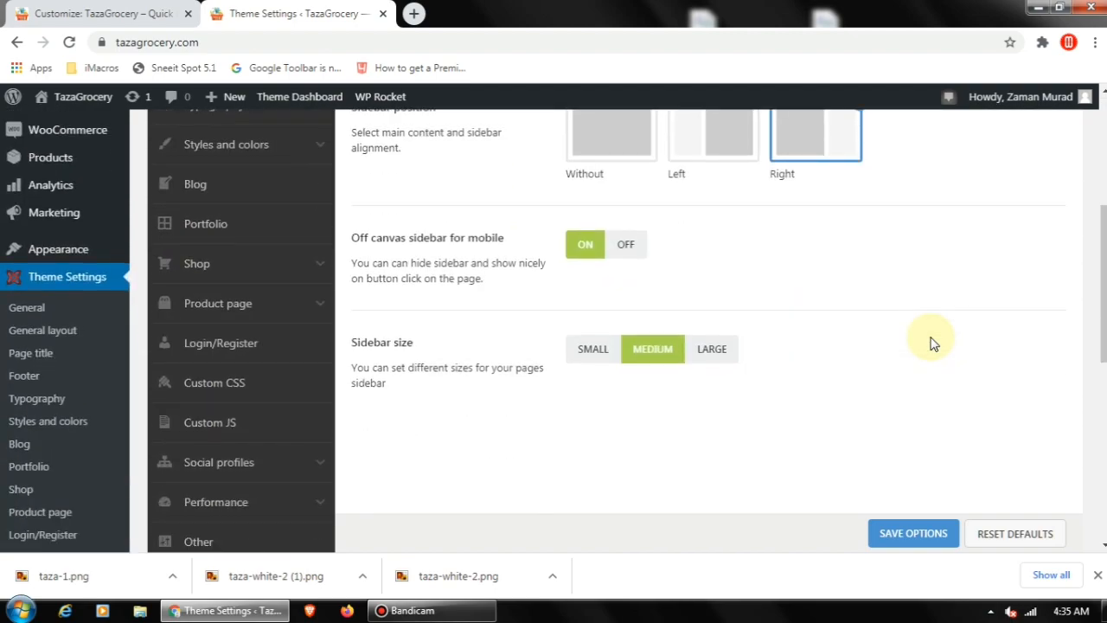
{"action": "scroll", "coordinate": [932, 344], "scroll_direction": "down", "scroll_amount": 2}
{"action": "scroll", "coordinate": [848, 329], "scroll_direction": "up", "scroll_amount": 6}
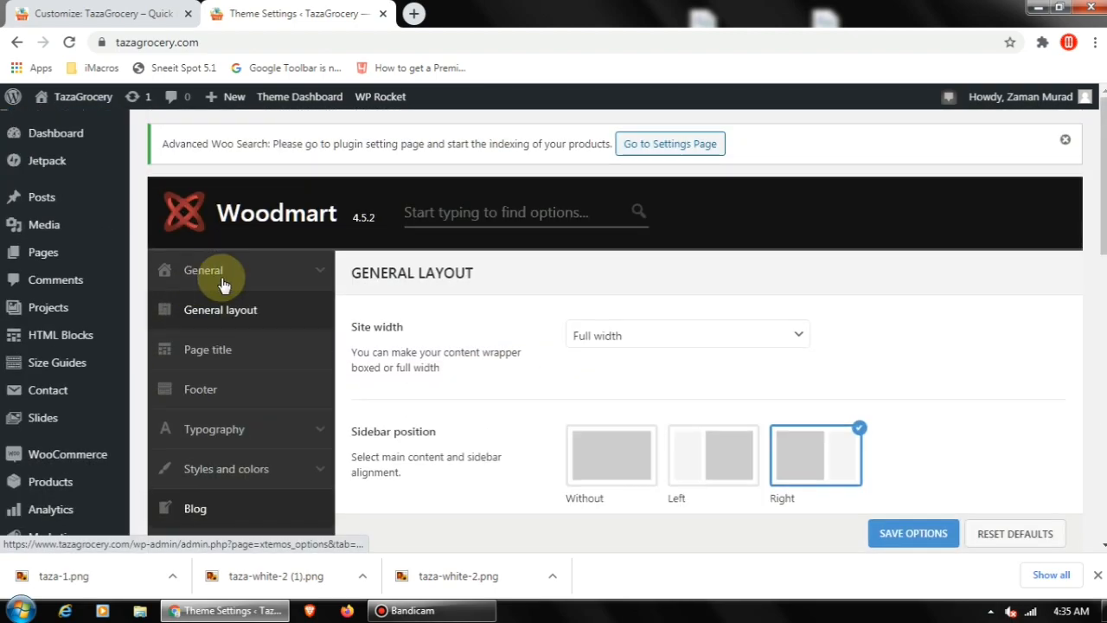
{"action": "scroll", "coordinate": [284, 383], "scroll_direction": "down", "scroll_amount": 1}
{"action": "left_click", "coordinate": [227, 287]}
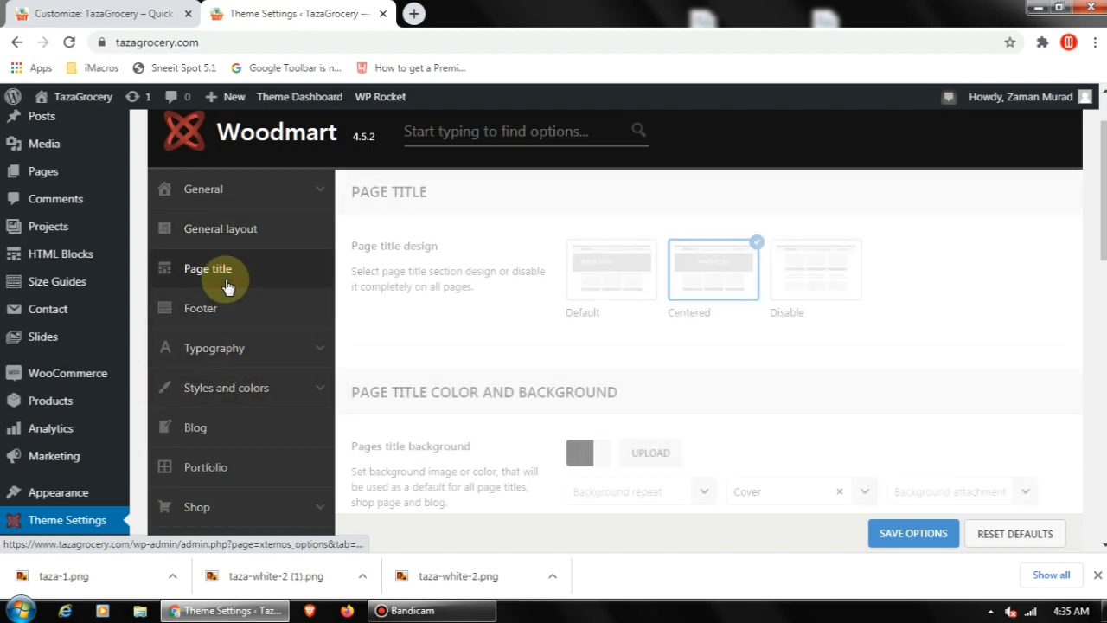
{"action": "scroll", "coordinate": [937, 309], "scroll_direction": "down", "scroll_amount": 3}
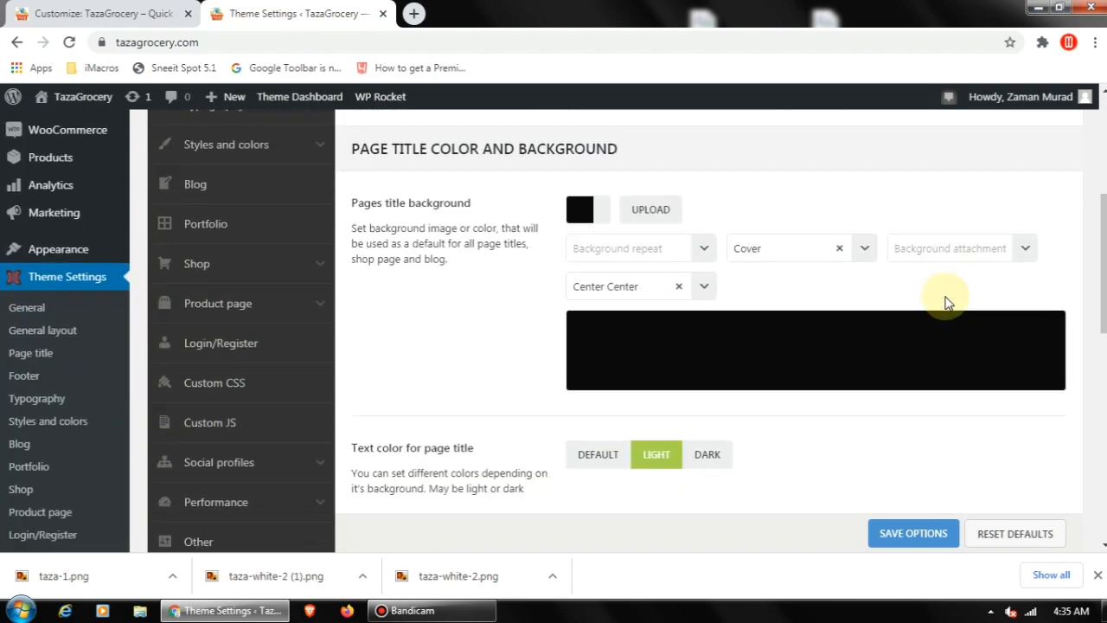
{"action": "scroll", "coordinate": [885, 335], "scroll_direction": "down", "scroll_amount": 5}
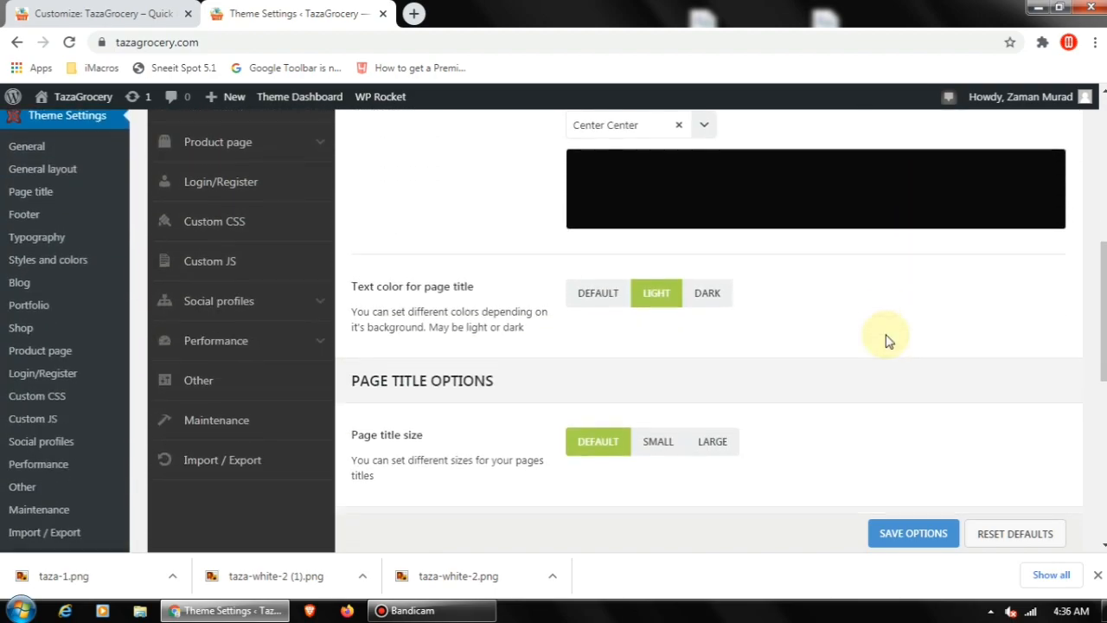
{"action": "scroll", "coordinate": [885, 338], "scroll_direction": "down", "scroll_amount": 4}
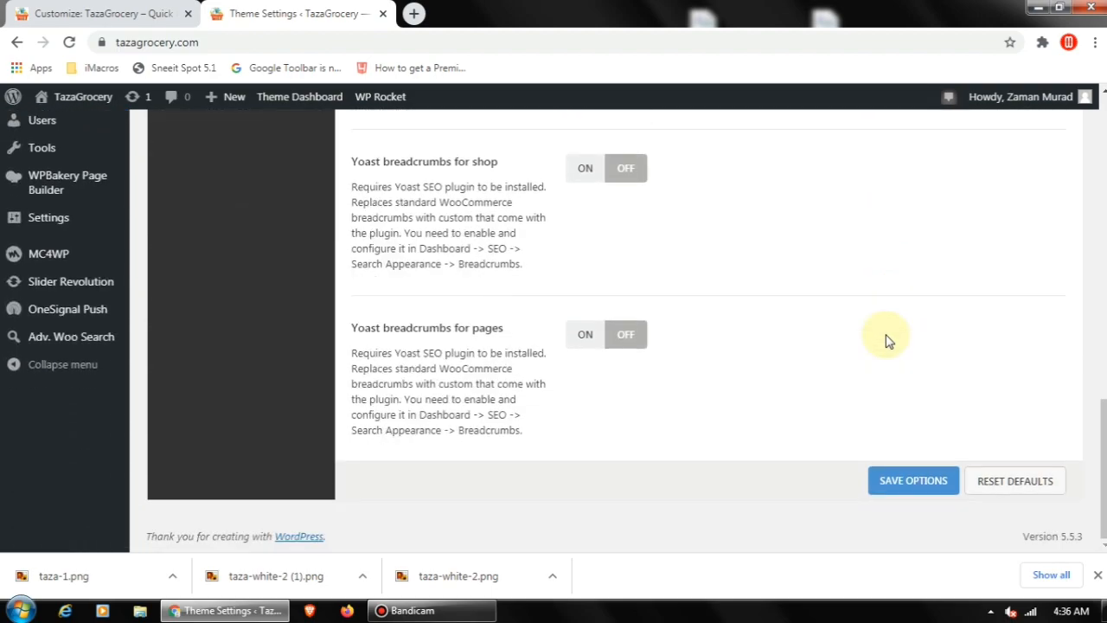
{"action": "scroll", "coordinate": [240, 338], "scroll_direction": "up", "scroll_amount": 9}
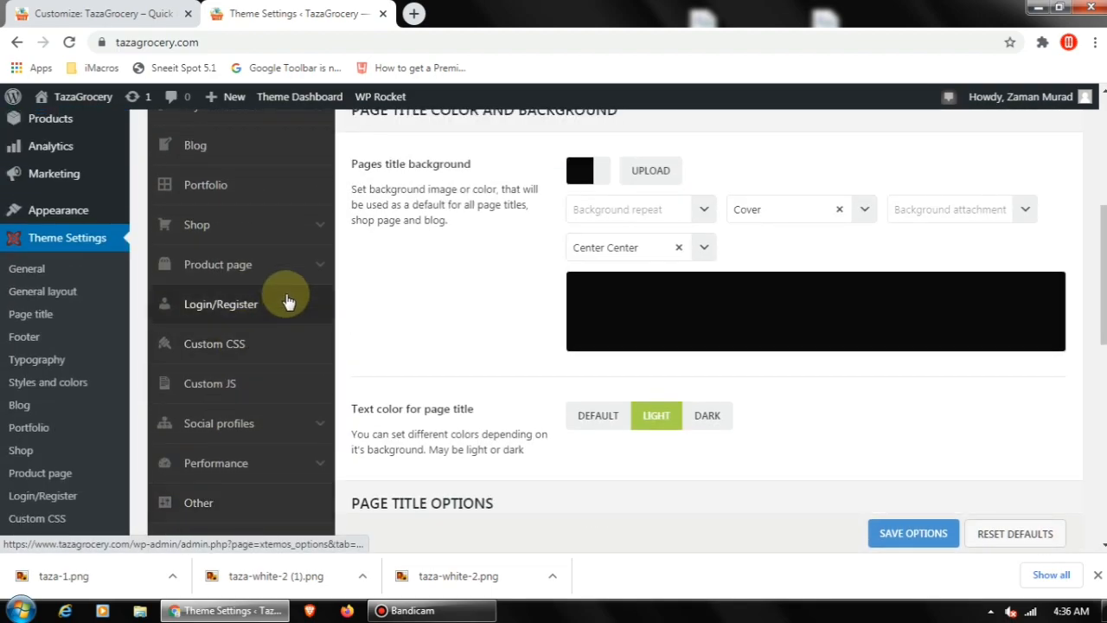
Look over the Woodmart Shop settings
{"action": "left_click", "coordinate": [264, 232]}
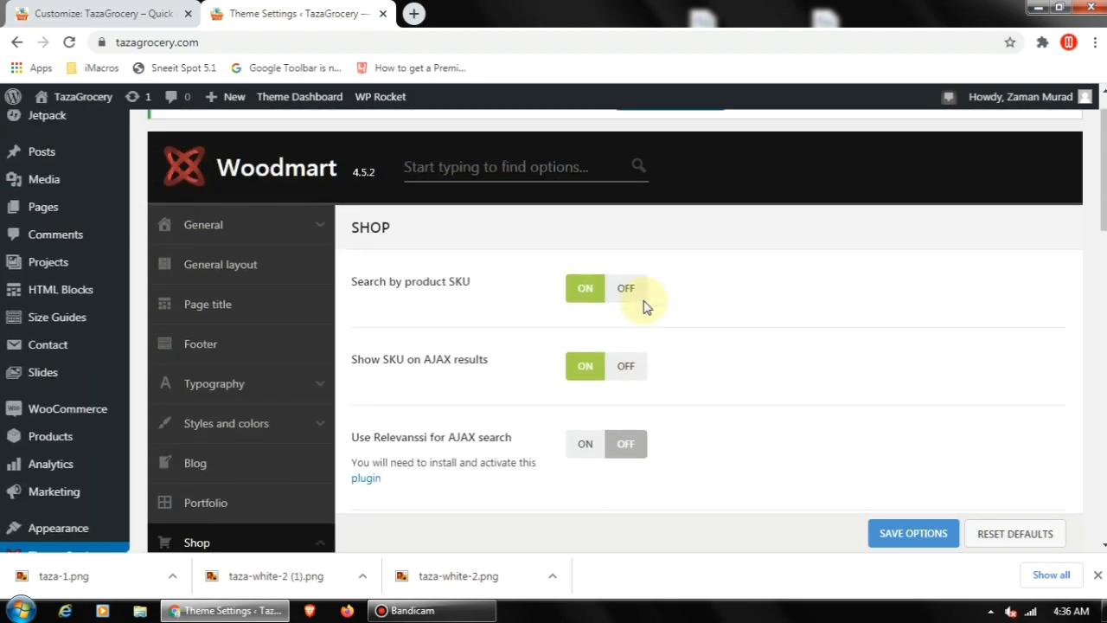
{"action": "scroll", "coordinate": [642, 298], "scroll_direction": "down", "scroll_amount": 7}
{"action": "scroll", "coordinate": [643, 307], "scroll_direction": "down", "scroll_amount": 4}
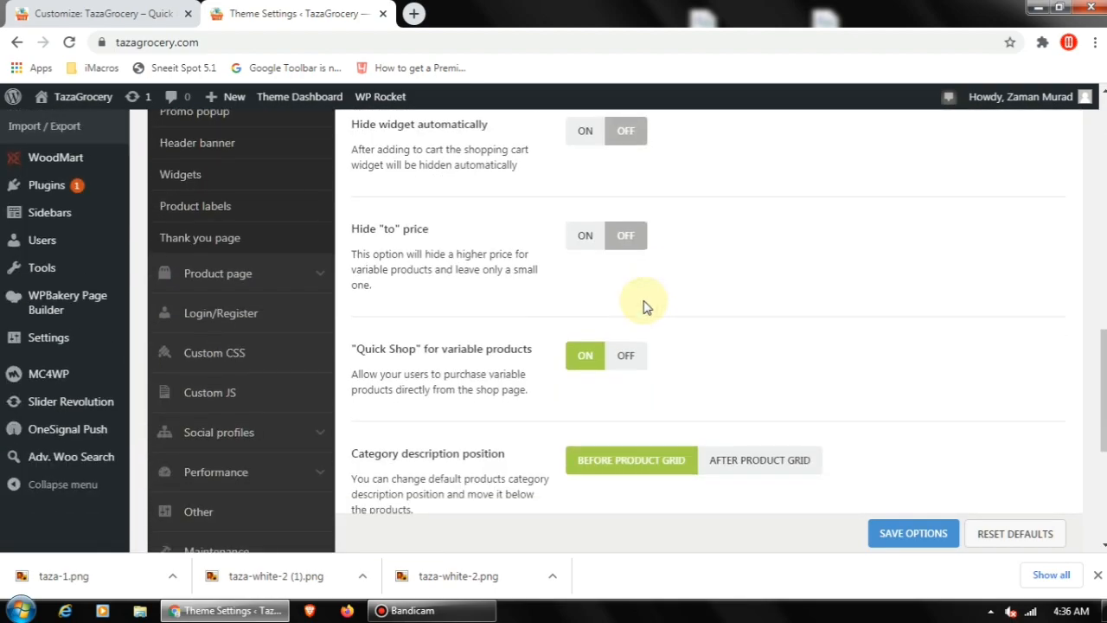
{"action": "scroll", "coordinate": [643, 305], "scroll_direction": "down", "scroll_amount": 3}
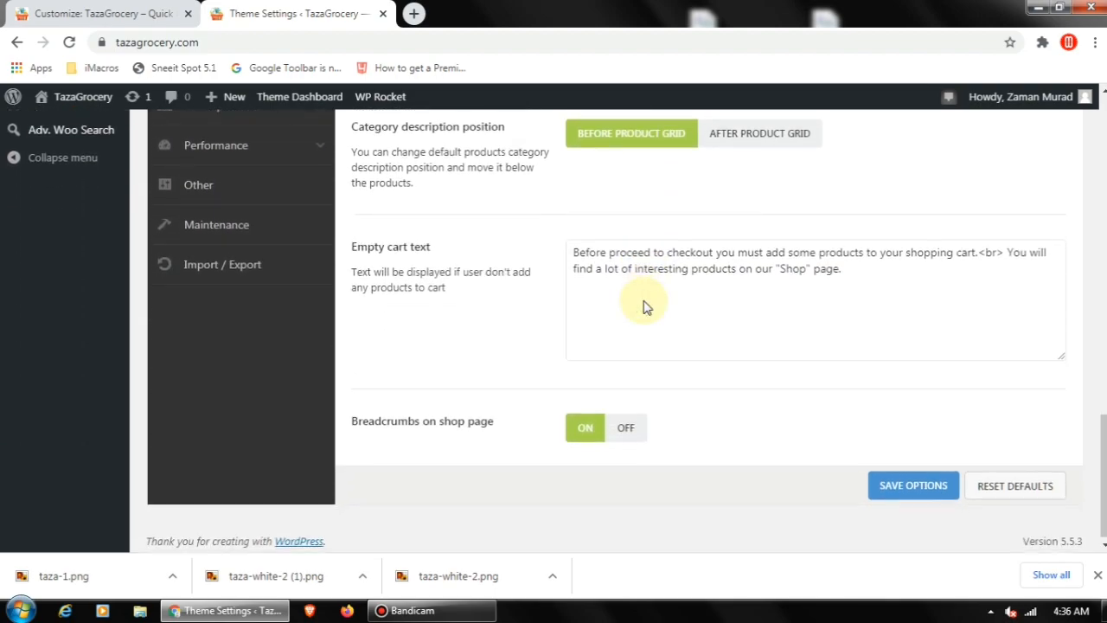
{"action": "scroll", "coordinate": [258, 312], "scroll_direction": "up", "scroll_amount": 6}
{"action": "scroll", "coordinate": [258, 311], "scroll_direction": "up", "scroll_amount": 3}
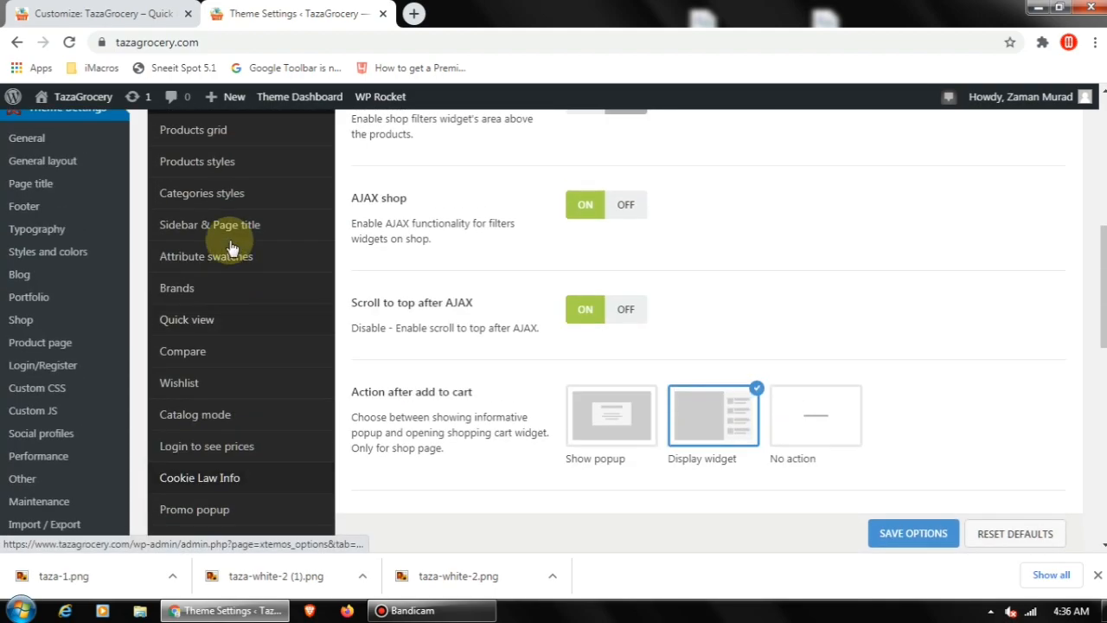
{"action": "scroll", "coordinate": [237, 388], "scroll_direction": "down", "scroll_amount": 5}
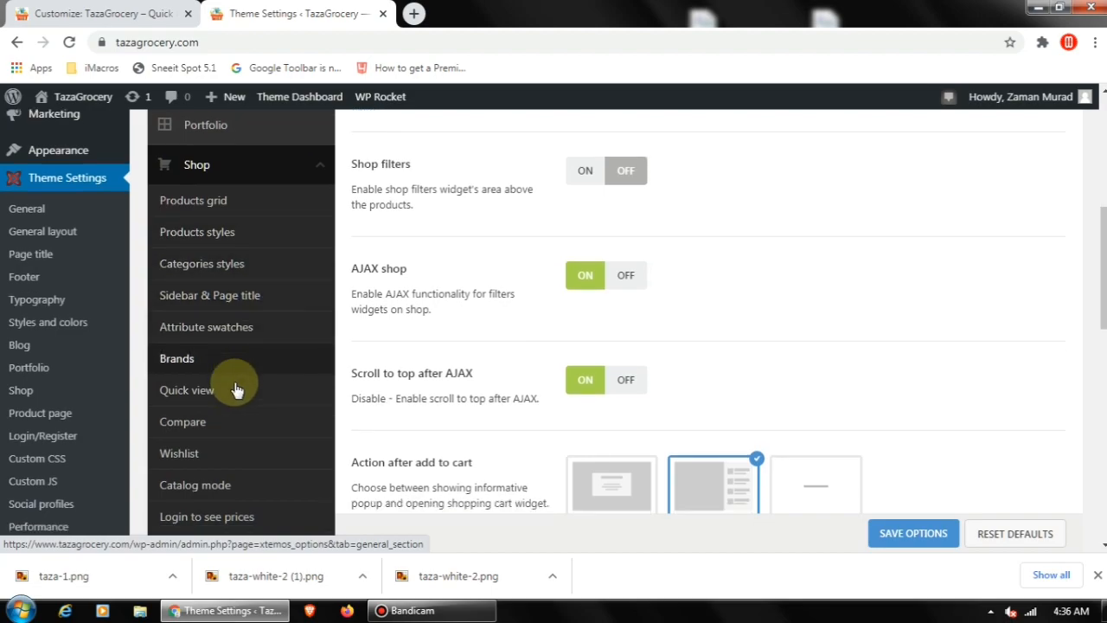
Look through the Product page settings
{"action": "left_click", "coordinate": [236, 349]}
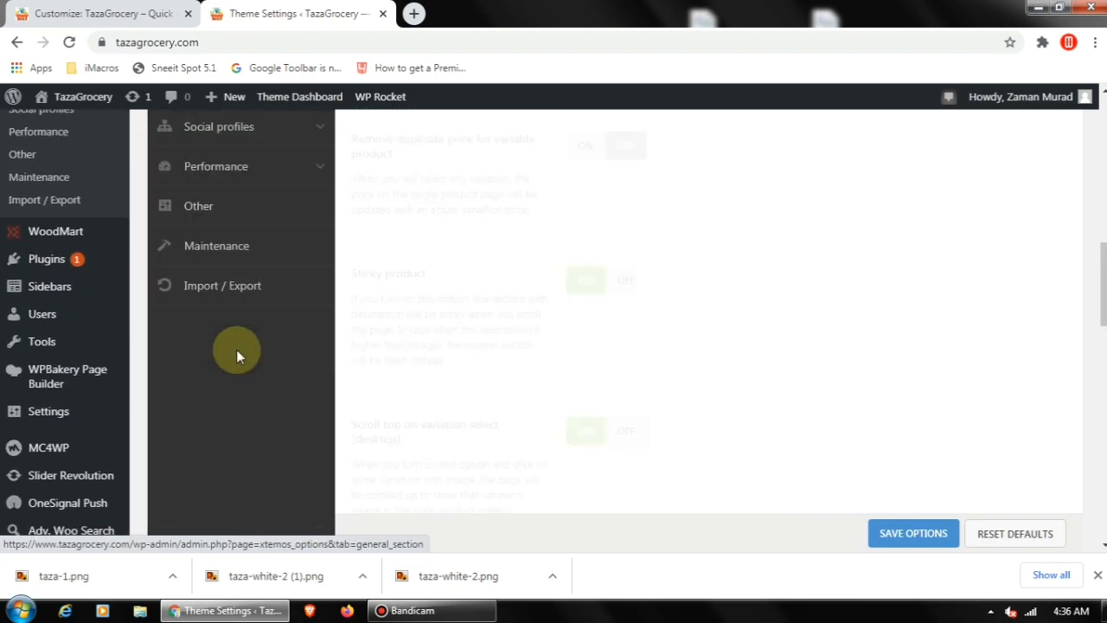
{"action": "scroll", "coordinate": [922, 288], "scroll_direction": "up", "scroll_amount": 6}
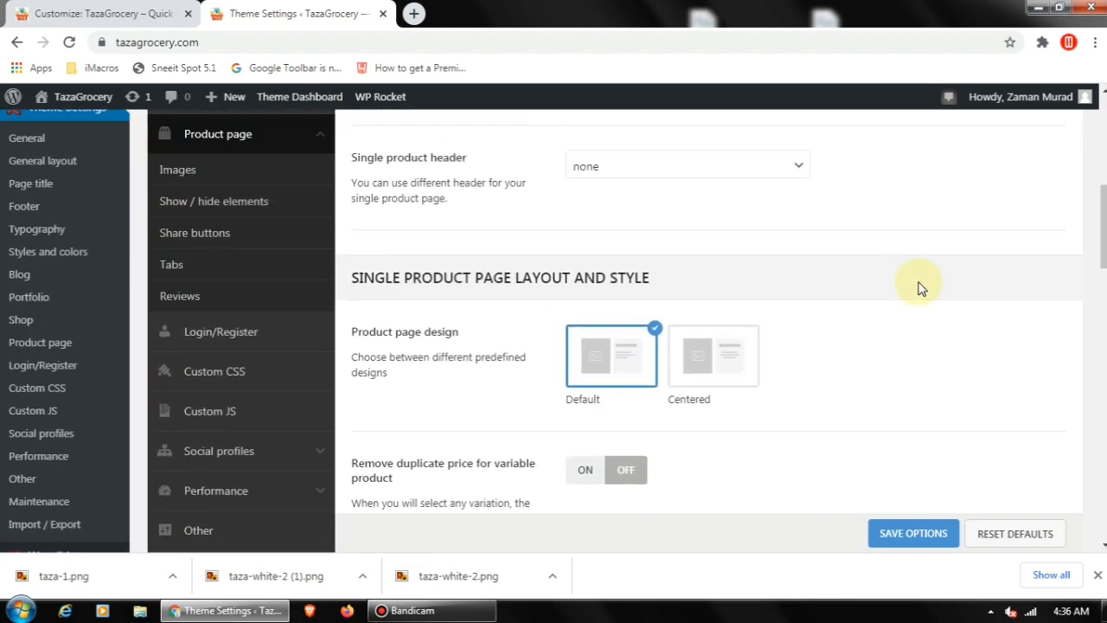
{"action": "scroll", "coordinate": [922, 289], "scroll_direction": "up", "scroll_amount": 4}
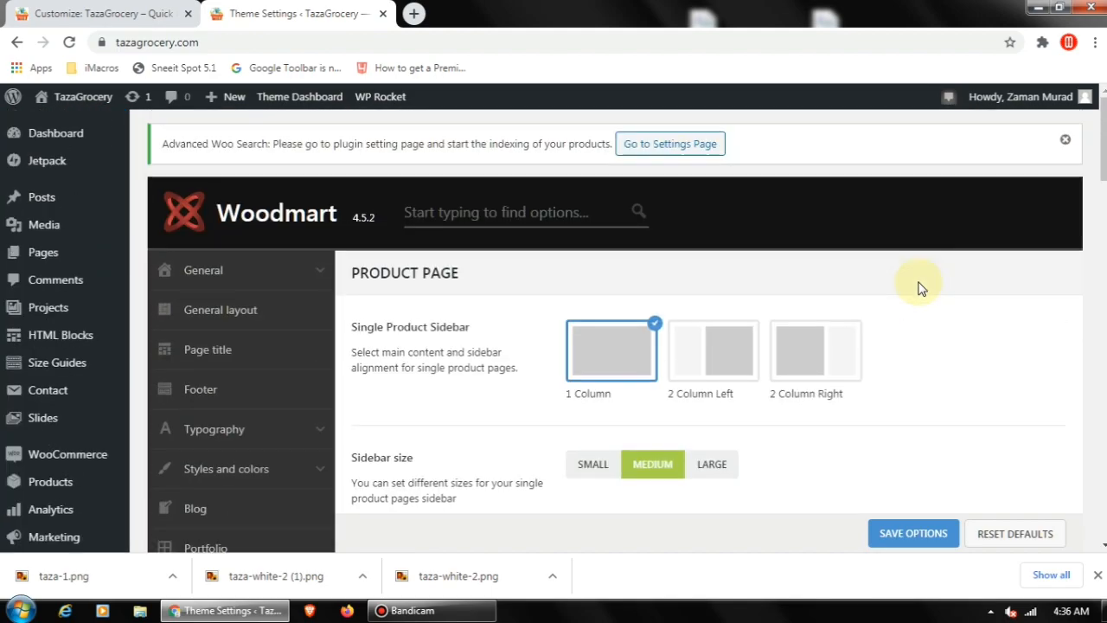
{"action": "scroll", "coordinate": [921, 288], "scroll_direction": "down", "scroll_amount": 3}
{"action": "scroll", "coordinate": [921, 288], "scroll_direction": "down", "scroll_amount": 2}
{"action": "scroll", "coordinate": [921, 288], "scroll_direction": "down", "scroll_amount": 2}
{"action": "scroll", "coordinate": [921, 288], "scroll_direction": "up", "scroll_amount": 2}
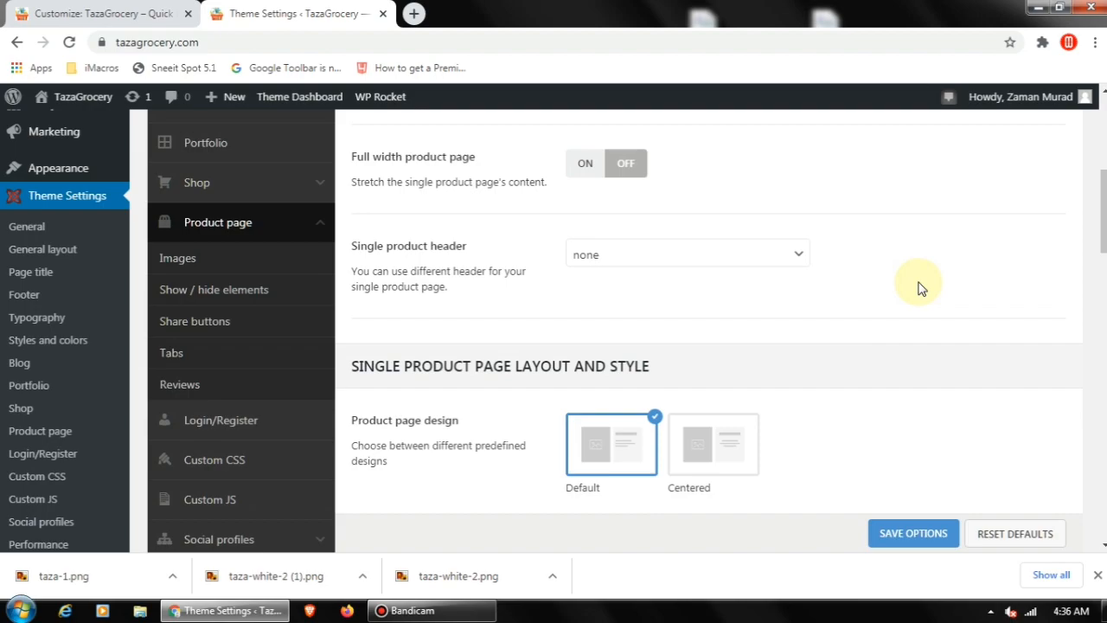
{"action": "scroll", "coordinate": [921, 288], "scroll_direction": "down", "scroll_amount": 6}
{"action": "scroll", "coordinate": [921, 288], "scroll_direction": "up", "scroll_amount": 2}
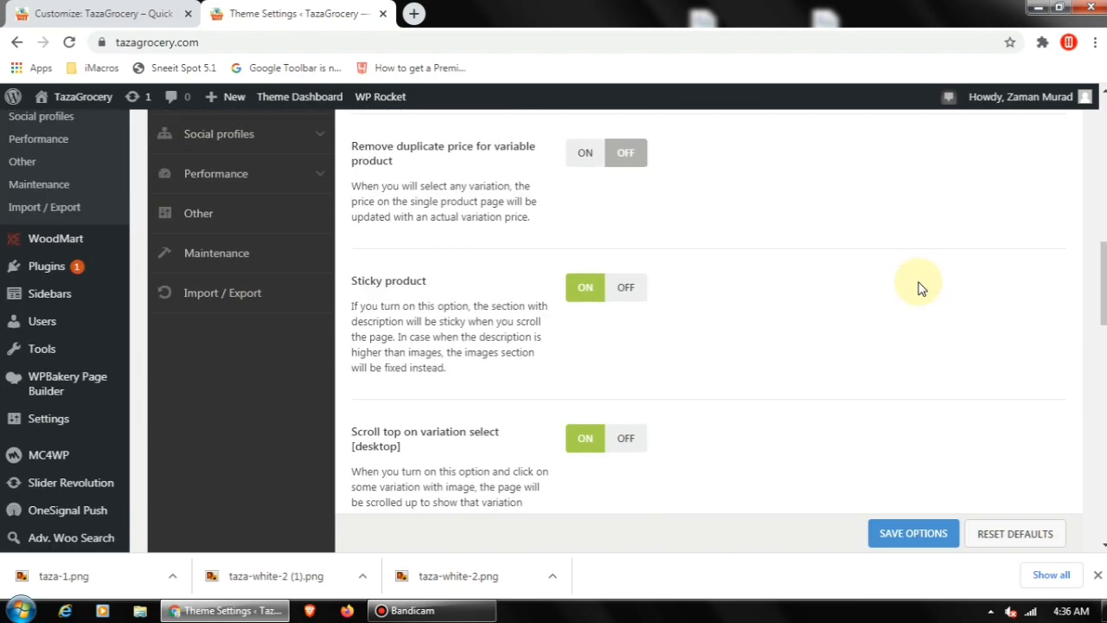
{"action": "scroll", "coordinate": [922, 288], "scroll_direction": "down", "scroll_amount": 6}
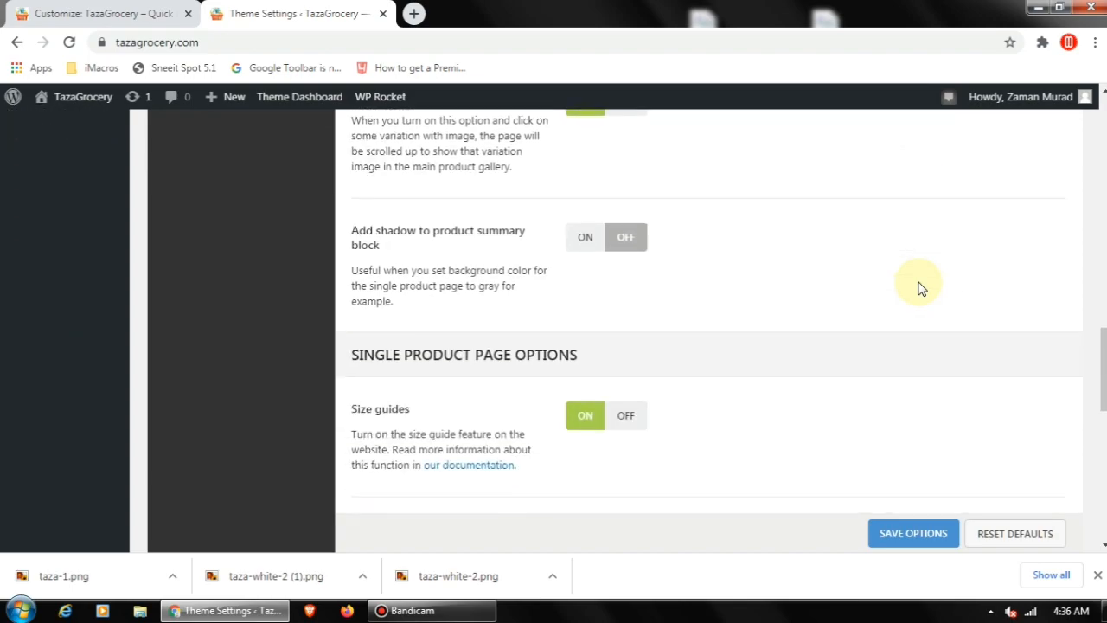
{"action": "scroll", "coordinate": [921, 288], "scroll_direction": "down", "scroll_amount": 6}
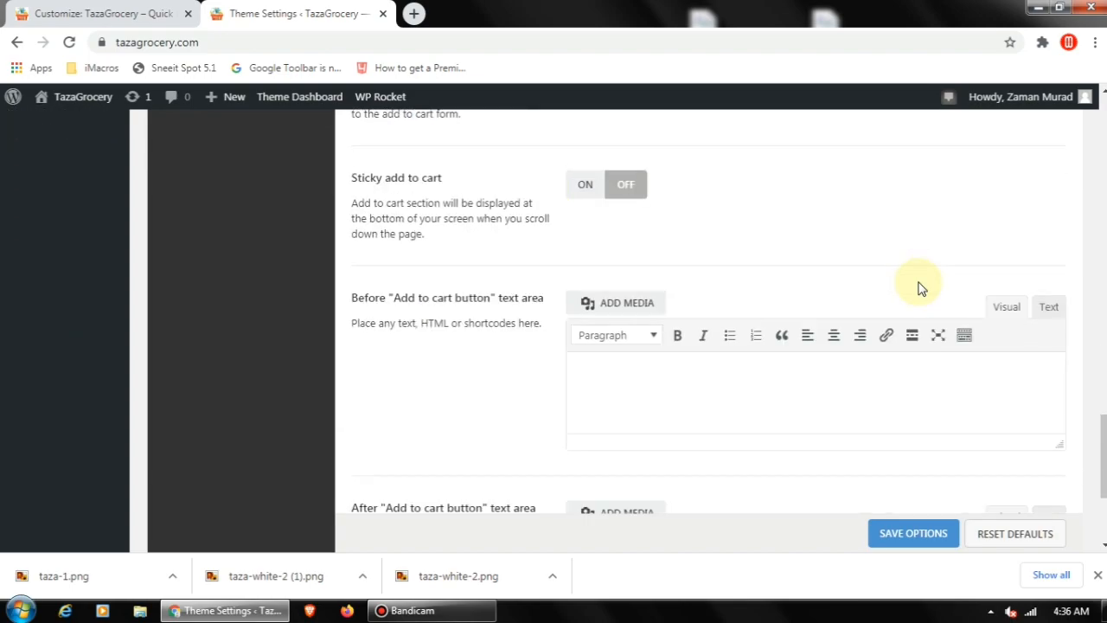
{"action": "scroll", "coordinate": [918, 287], "scroll_direction": "down", "scroll_amount": 4}
{"action": "scroll", "coordinate": [283, 294], "scroll_direction": "up", "scroll_amount": 15}
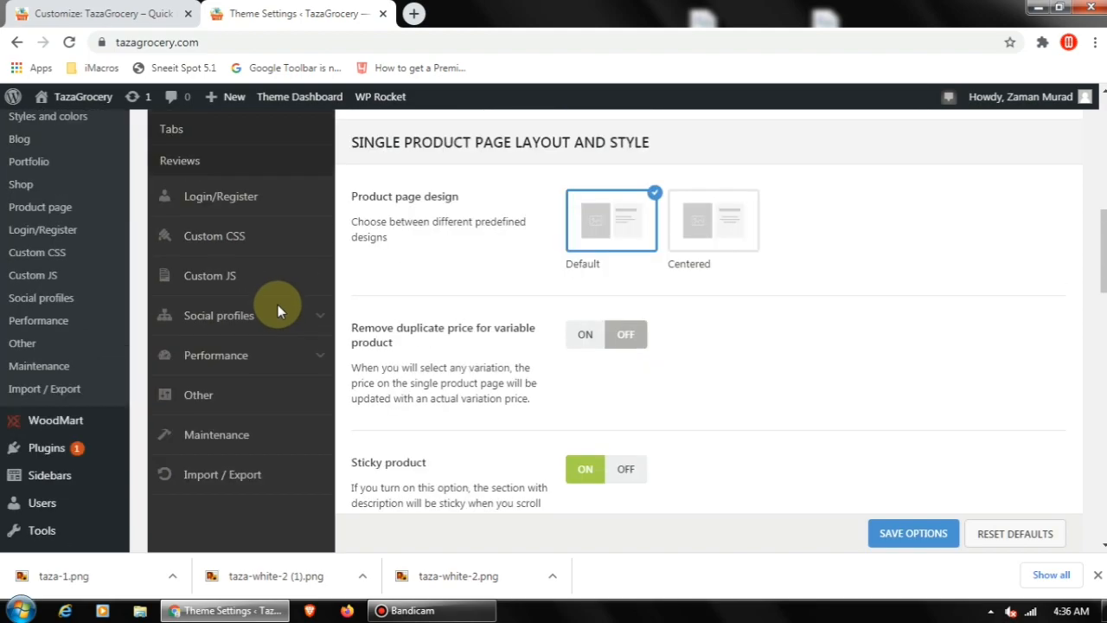
{"action": "scroll", "coordinate": [278, 304], "scroll_direction": "up", "scroll_amount": 3}
{"action": "scroll", "coordinate": [280, 314], "scroll_direction": "down", "scroll_amount": 2}
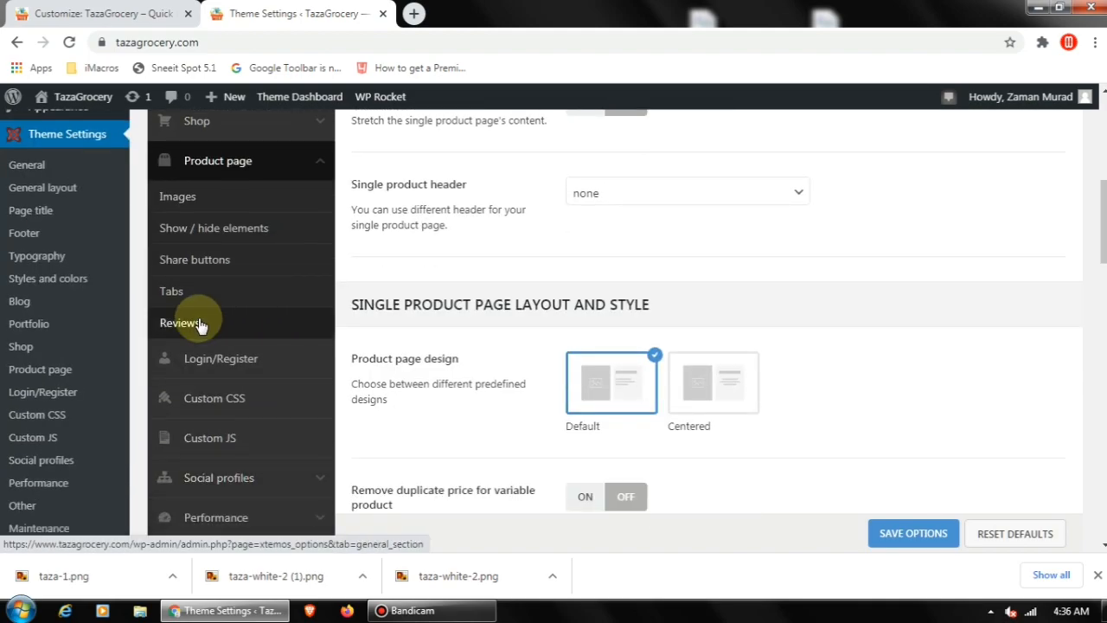
Show the Product page Images options: medium size, bottom carousel thumbnails, zoom icon on
{"action": "left_click", "coordinate": [176, 198]}
{"action": "scroll", "coordinate": [900, 422], "scroll_direction": "up", "scroll_amount": 6}
{"action": "scroll", "coordinate": [899, 424], "scroll_direction": "down", "scroll_amount": 8}
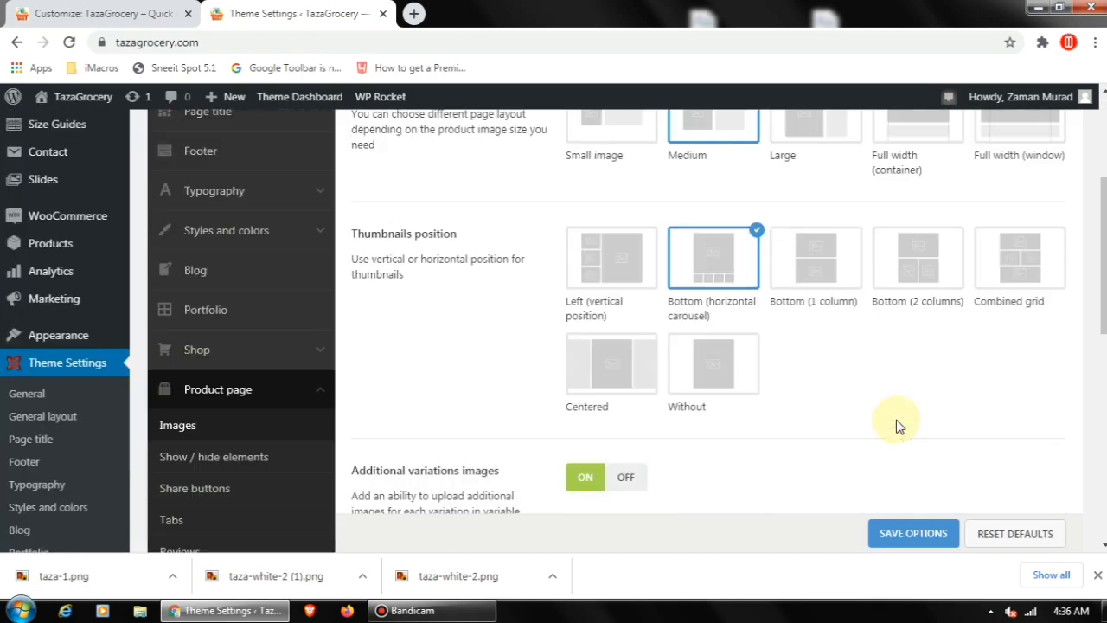
{"action": "scroll", "coordinate": [897, 426], "scroll_direction": "down", "scroll_amount": 3}
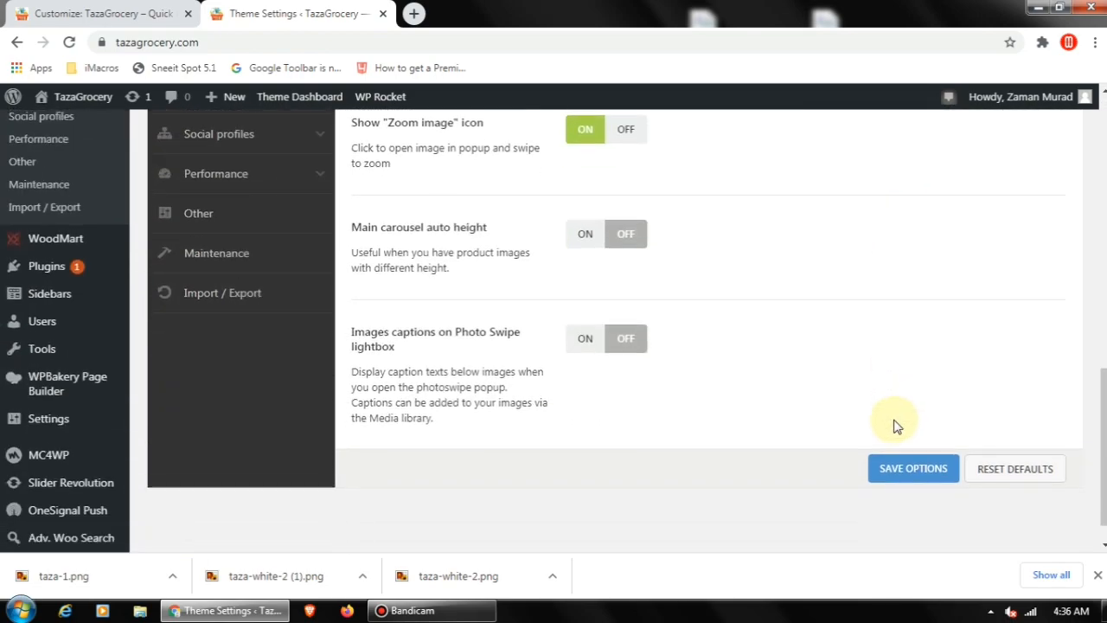
{"action": "scroll", "coordinate": [359, 413], "scroll_direction": "up", "scroll_amount": 8}
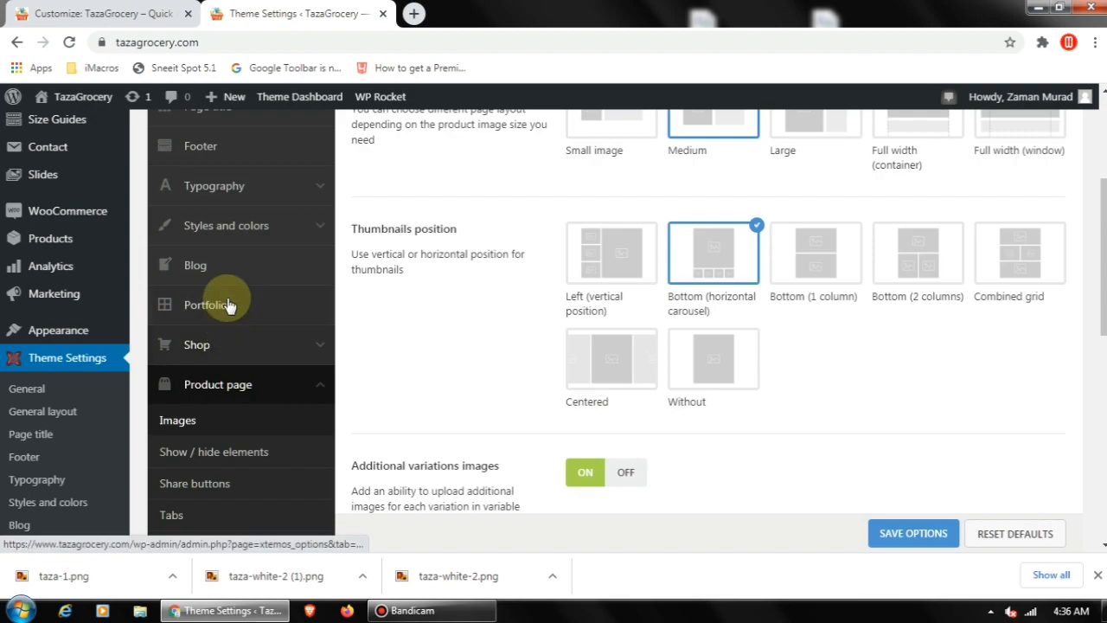
Return to the Shop section and scroll down to the Empty cart text field
{"action": "left_click", "coordinate": [199, 346]}
{"action": "scroll", "coordinate": [744, 316], "scroll_direction": "up", "scroll_amount": 3}
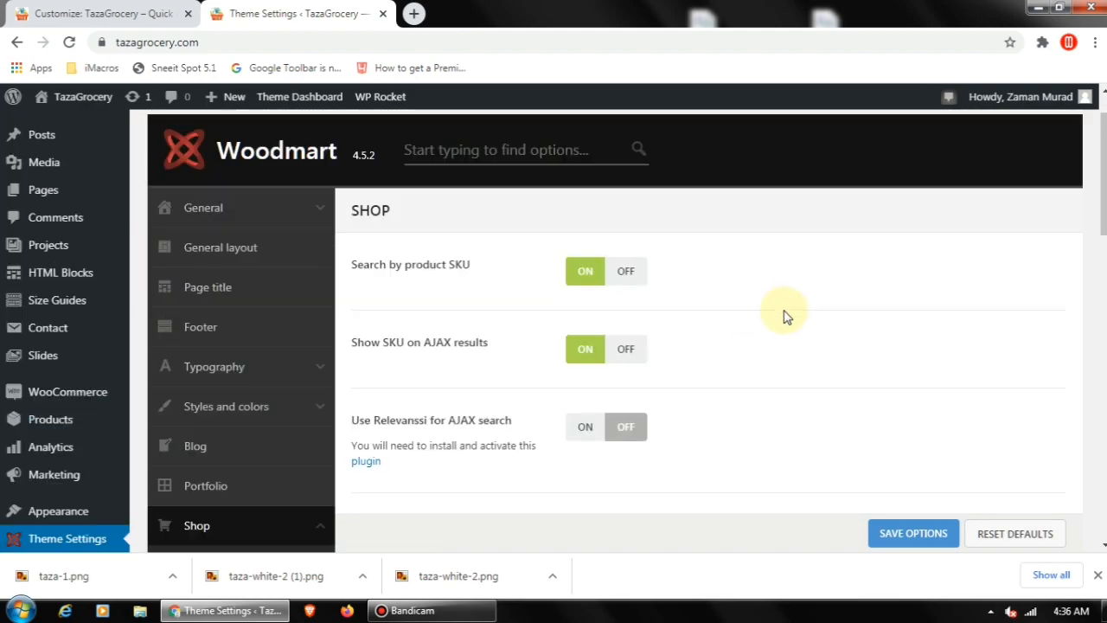
{"action": "scroll", "coordinate": [785, 317], "scroll_direction": "down", "scroll_amount": 3}
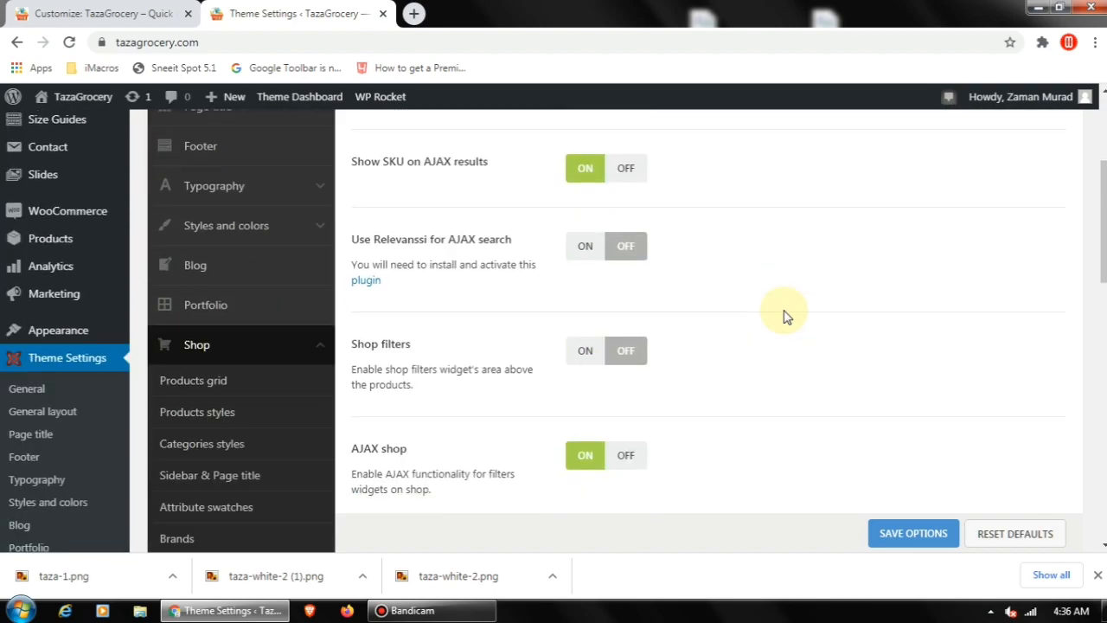
{"action": "scroll", "coordinate": [786, 317], "scroll_direction": "down", "scroll_amount": 1}
{"action": "scroll", "coordinate": [786, 316], "scroll_direction": "down", "scroll_amount": 1}
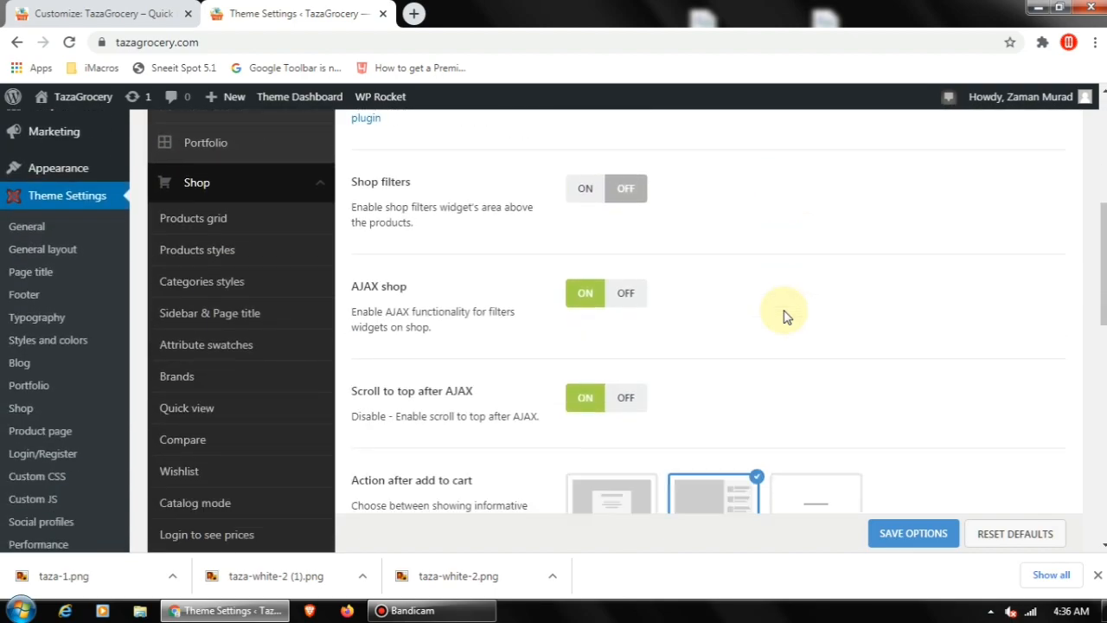
{"action": "scroll", "coordinate": [786, 316], "scroll_direction": "down", "scroll_amount": 6}
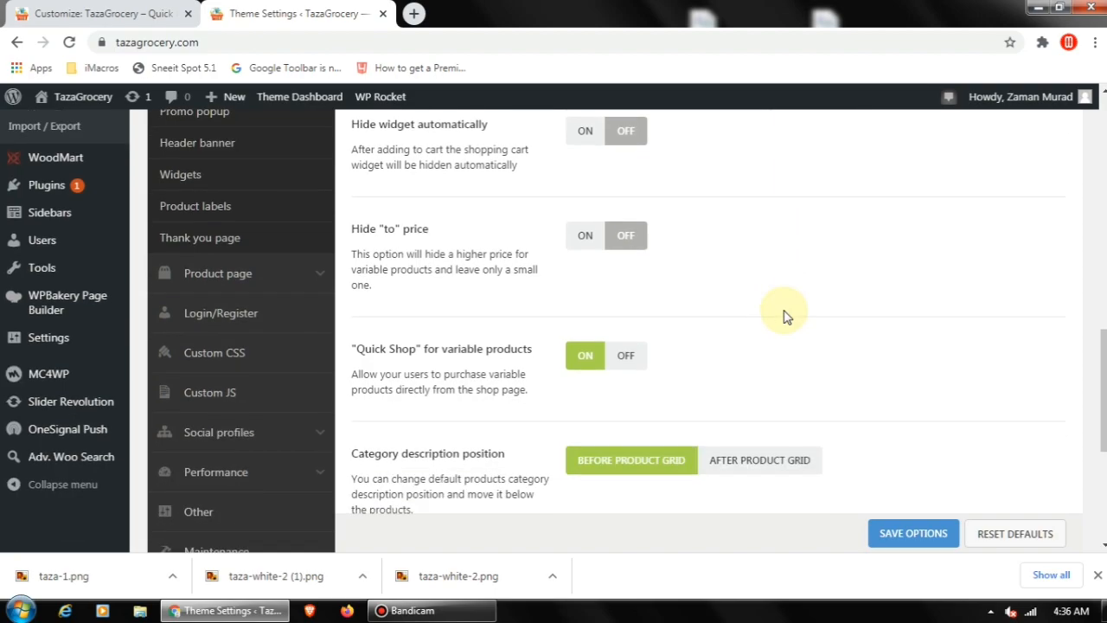
{"action": "scroll", "coordinate": [786, 317], "scroll_direction": "down", "scroll_amount": 4}
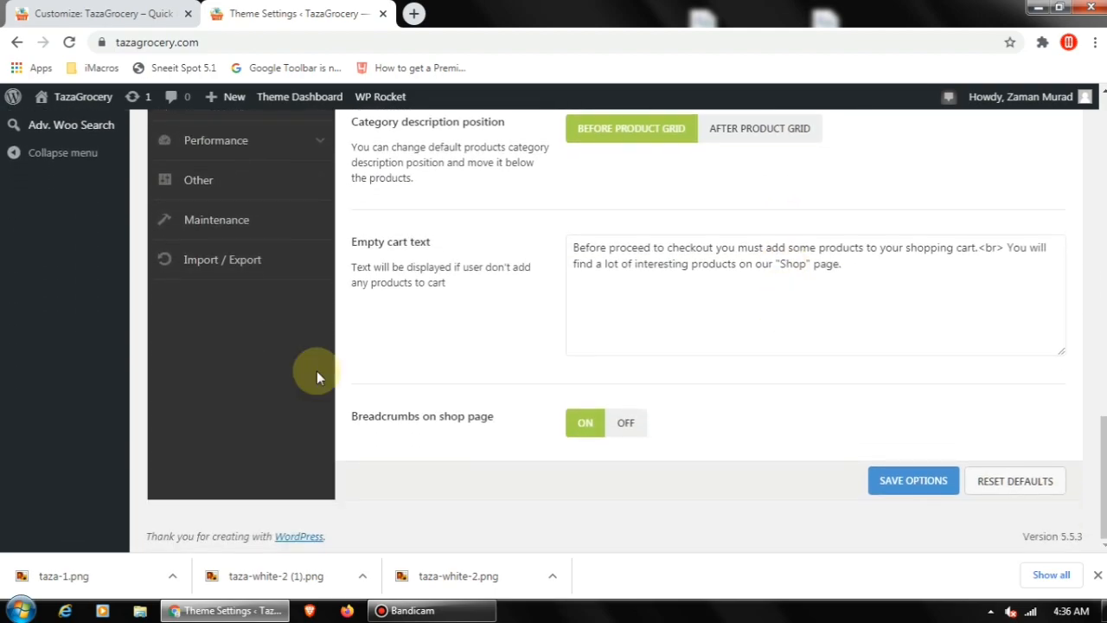
{"action": "scroll", "coordinate": [217, 289], "scroll_direction": "up", "scroll_amount": 3}
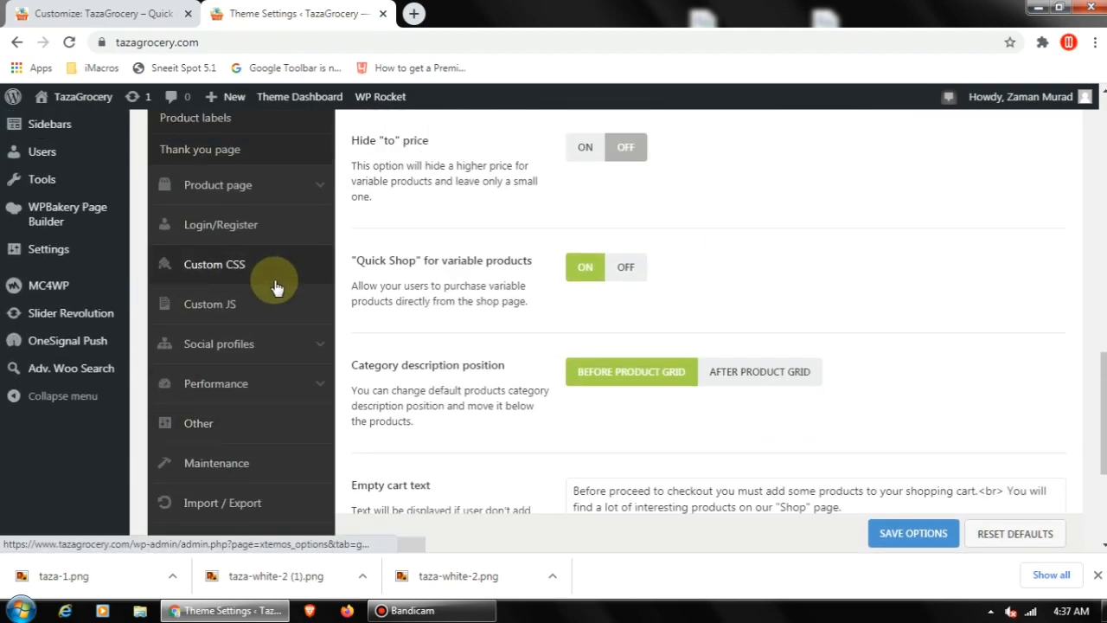
Open and scroll through the Custom CSS settings
{"action": "left_click", "coordinate": [232, 272]}
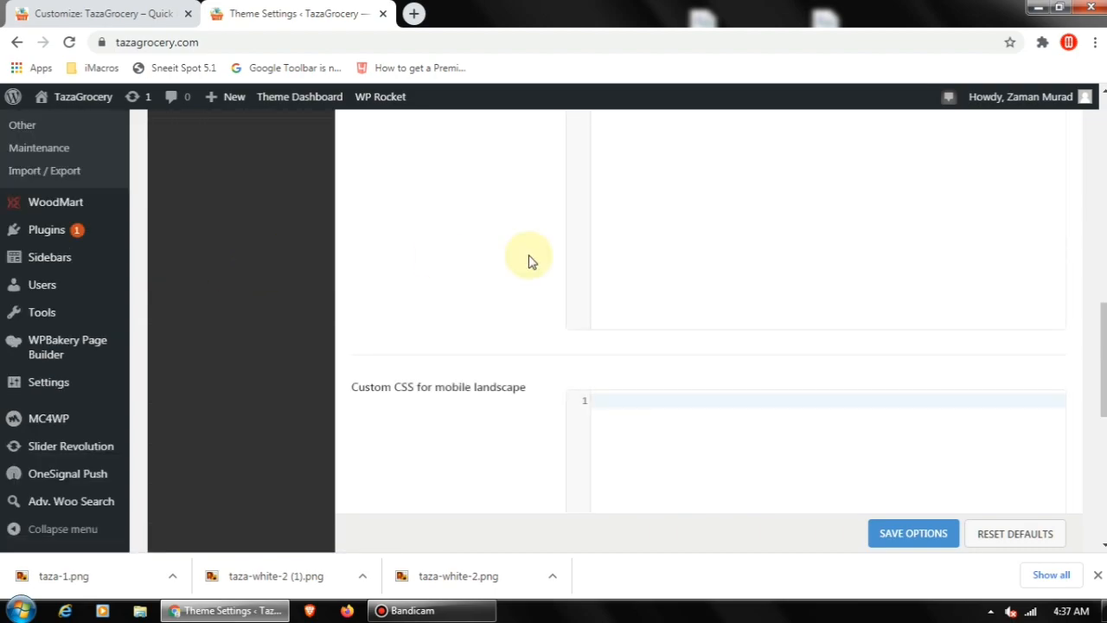
{"action": "scroll", "coordinate": [424, 293], "scroll_direction": "up", "scroll_amount": 15}
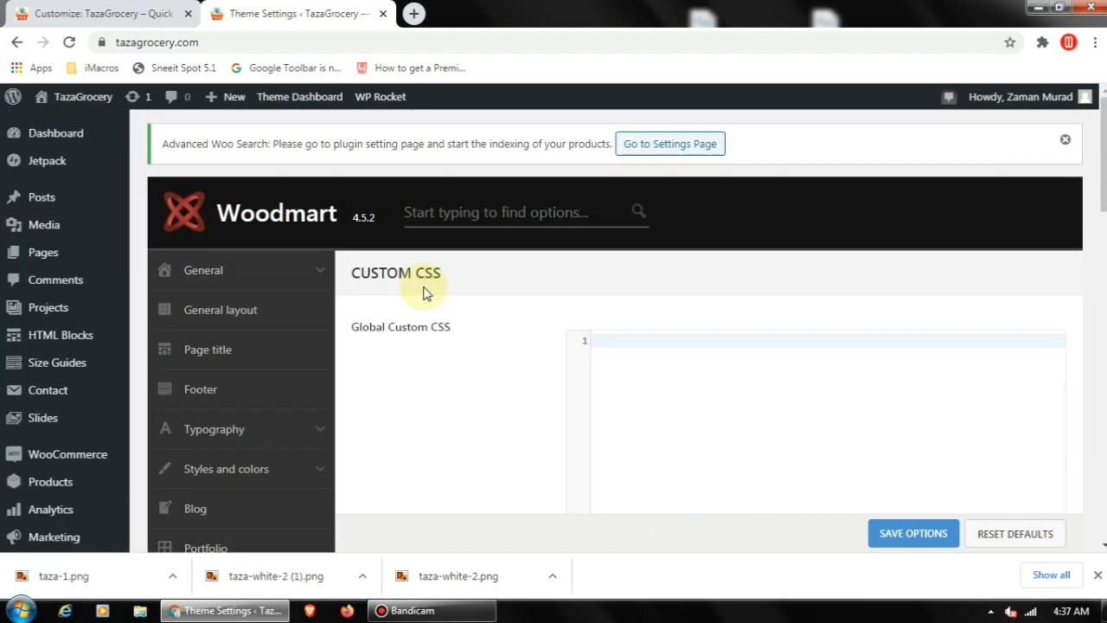
{"action": "scroll", "coordinate": [424, 292], "scroll_direction": "down", "scroll_amount": 15}
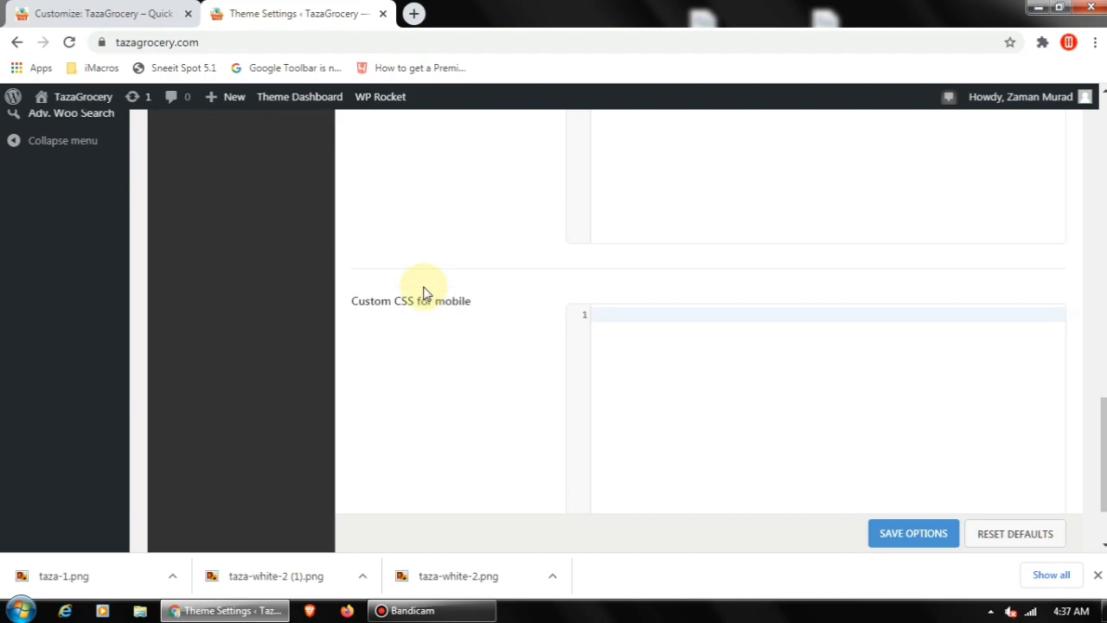
{"action": "scroll", "coordinate": [424, 293], "scroll_direction": "up", "scroll_amount": 15}
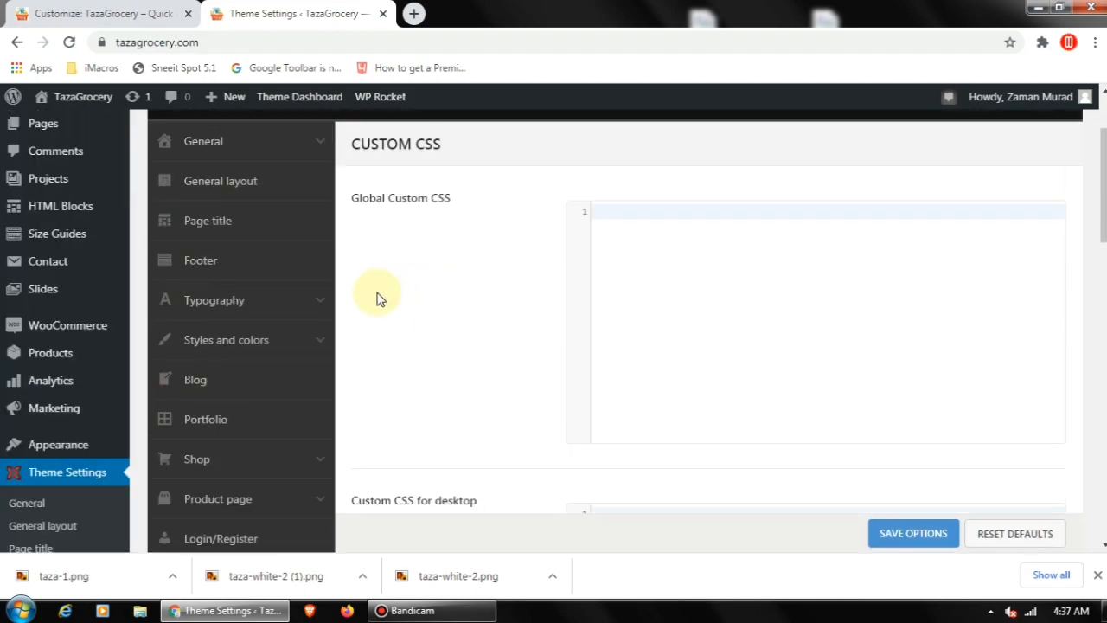
{"action": "scroll", "coordinate": [281, 324], "scroll_direction": "down", "scroll_amount": 5}
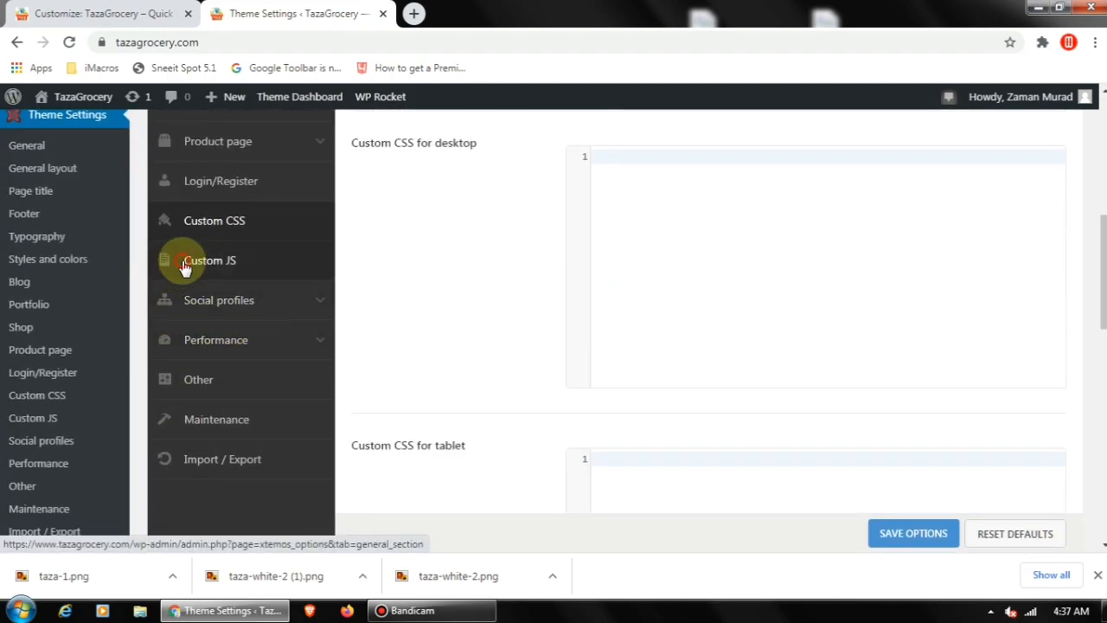
Switch to Custom JS and view its empty global and document-ready script boxes
{"action": "left_click", "coordinate": [182, 259]}
{"action": "scroll", "coordinate": [398, 269], "scroll_direction": "up", "scroll_amount": 5}
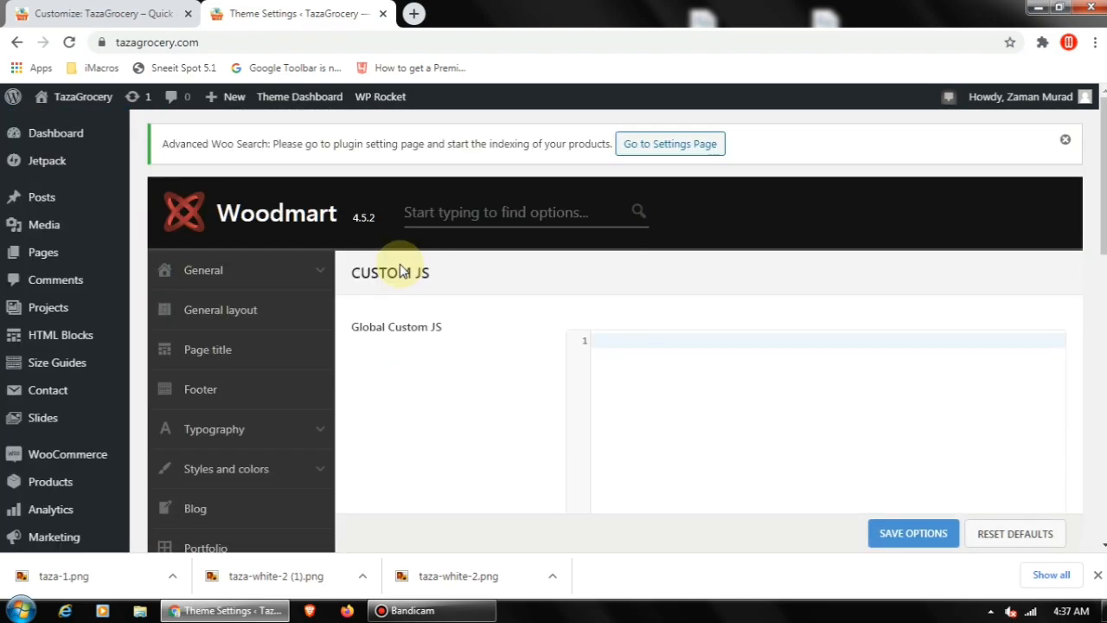
{"action": "scroll", "coordinate": [401, 270], "scroll_direction": "down", "scroll_amount": 4}
{"action": "scroll", "coordinate": [401, 270], "scroll_direction": "down", "scroll_amount": 3}
{"action": "scroll", "coordinate": [398, 269], "scroll_direction": "up", "scroll_amount": 2}
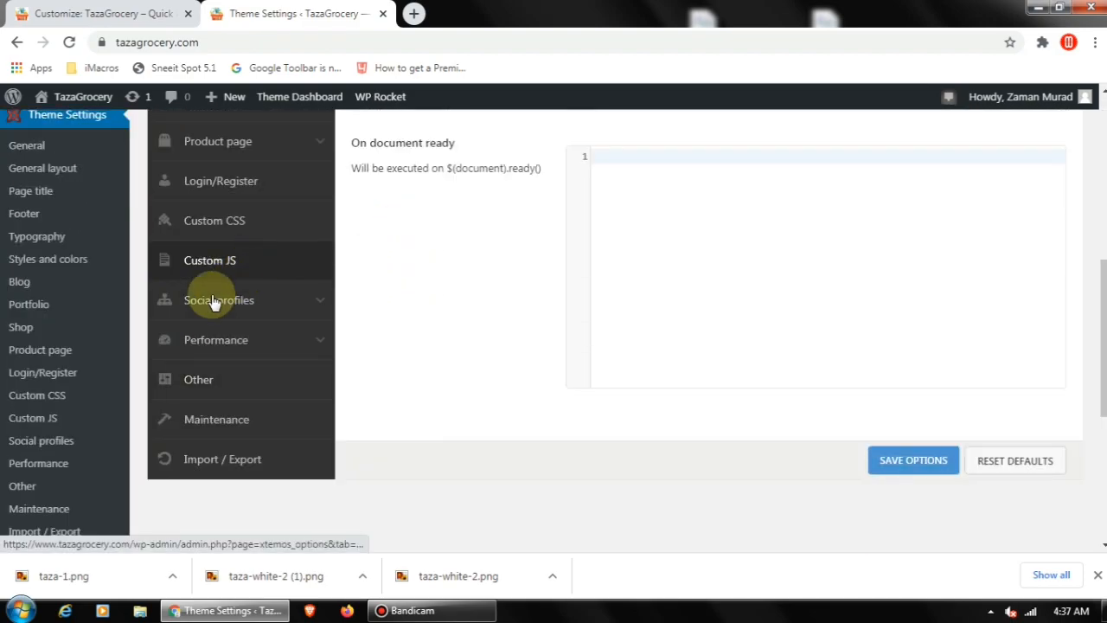
Open the Links to social profiles fields under Social profiles
{"action": "left_click", "coordinate": [213, 300]}
{"action": "left_click", "coordinate": [180, 335]}
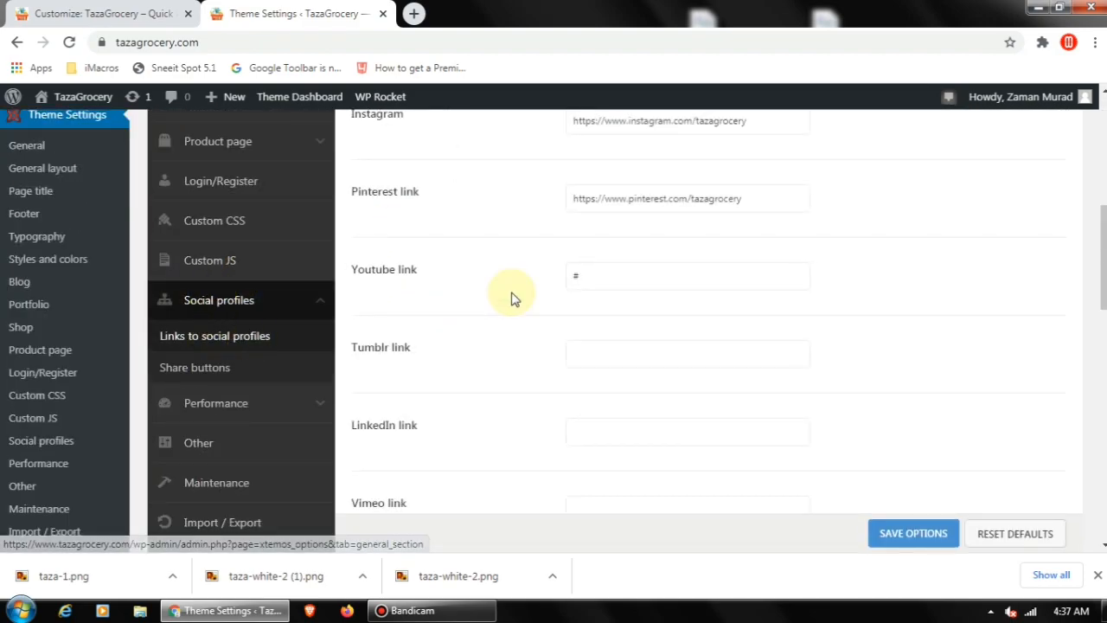
{"action": "scroll", "coordinate": [511, 296], "scroll_direction": "up", "scroll_amount": 4}
{"action": "scroll", "coordinate": [511, 297], "scroll_direction": "down", "scroll_amount": 1}
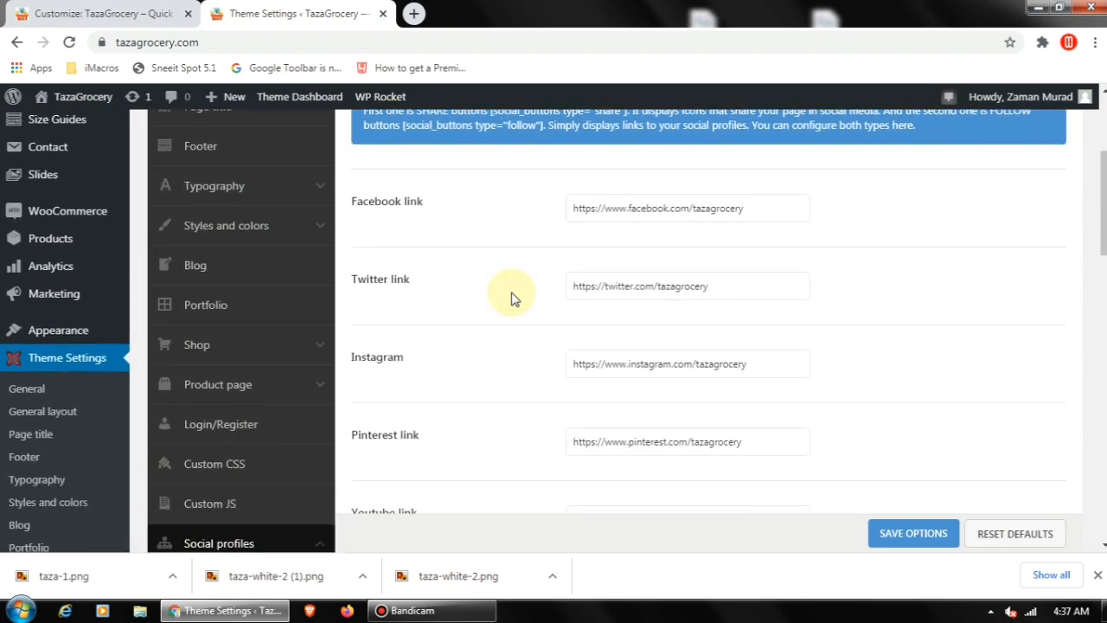
{"action": "scroll", "coordinate": [511, 297], "scroll_direction": "down", "scroll_amount": 1}
{"action": "scroll", "coordinate": [511, 297], "scroll_direction": "down", "scroll_amount": 4}
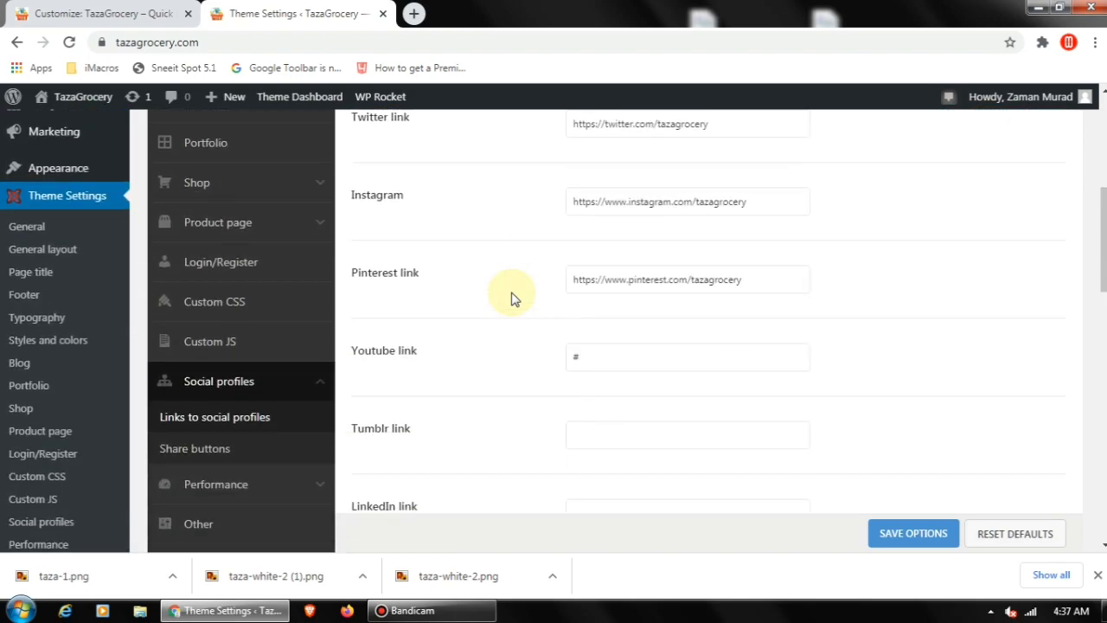
{"action": "scroll", "coordinate": [512, 297], "scroll_direction": "up", "scroll_amount": 2}
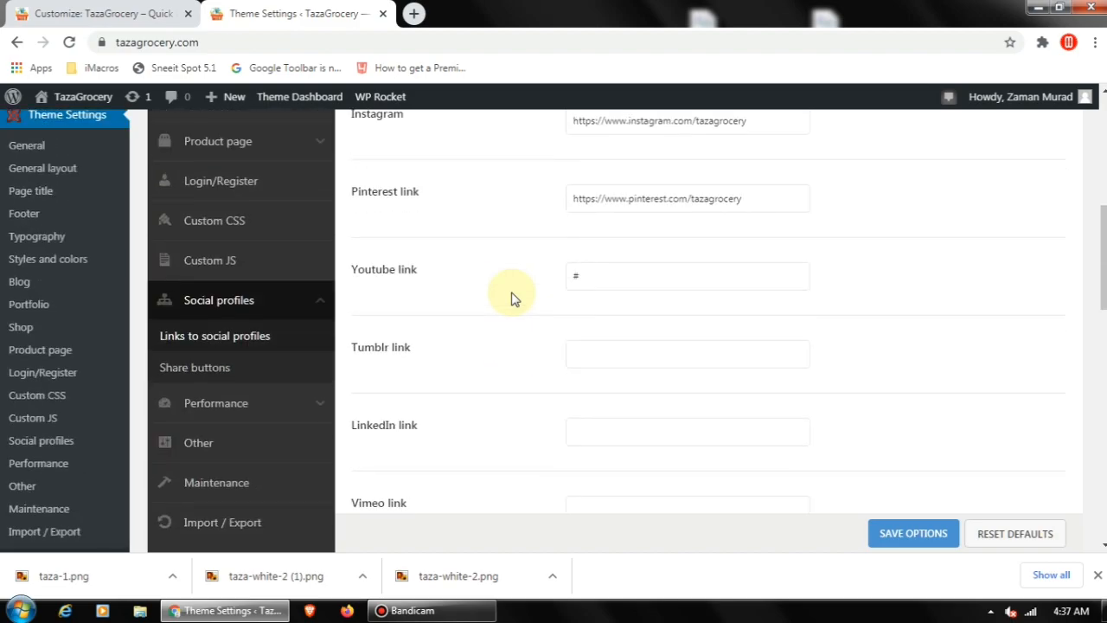
Clear the # from the Youtube link and save the theme options
{"action": "double_click", "coordinate": [602, 271]}
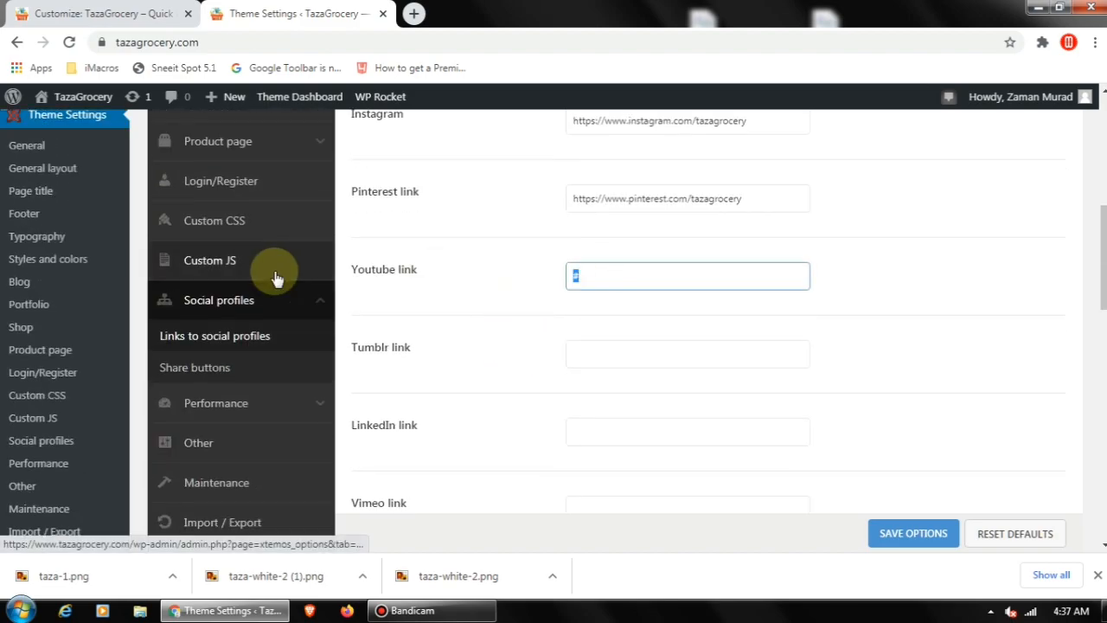
{"action": "scroll", "coordinate": [445, 375], "scroll_direction": "down", "scroll_amount": 10}
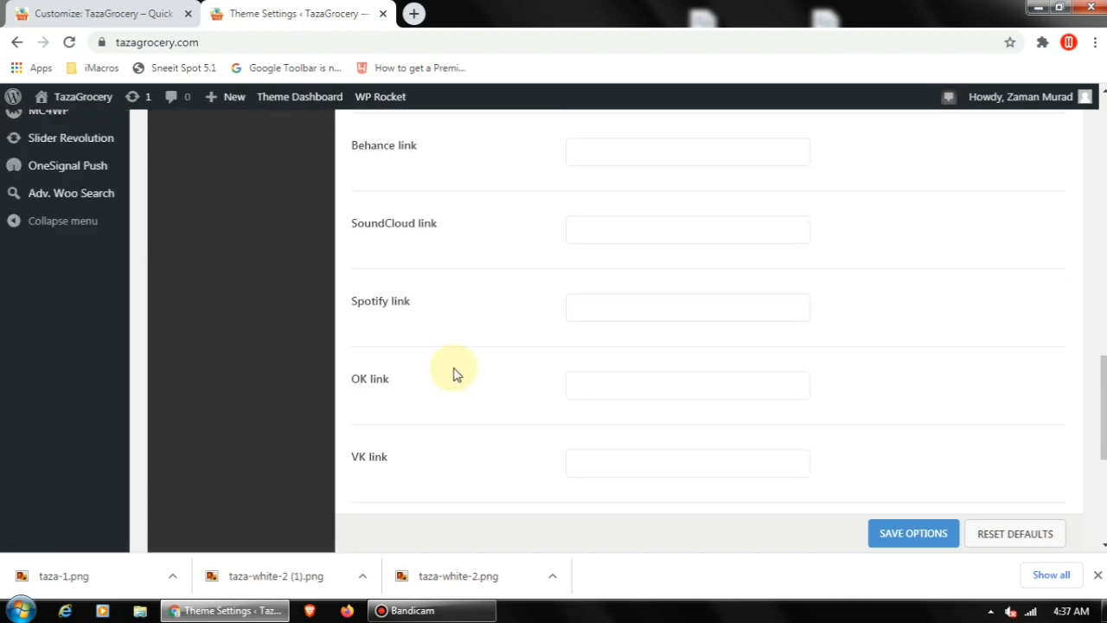
{"action": "scroll", "coordinate": [459, 370], "scroll_direction": "down", "scroll_amount": 2}
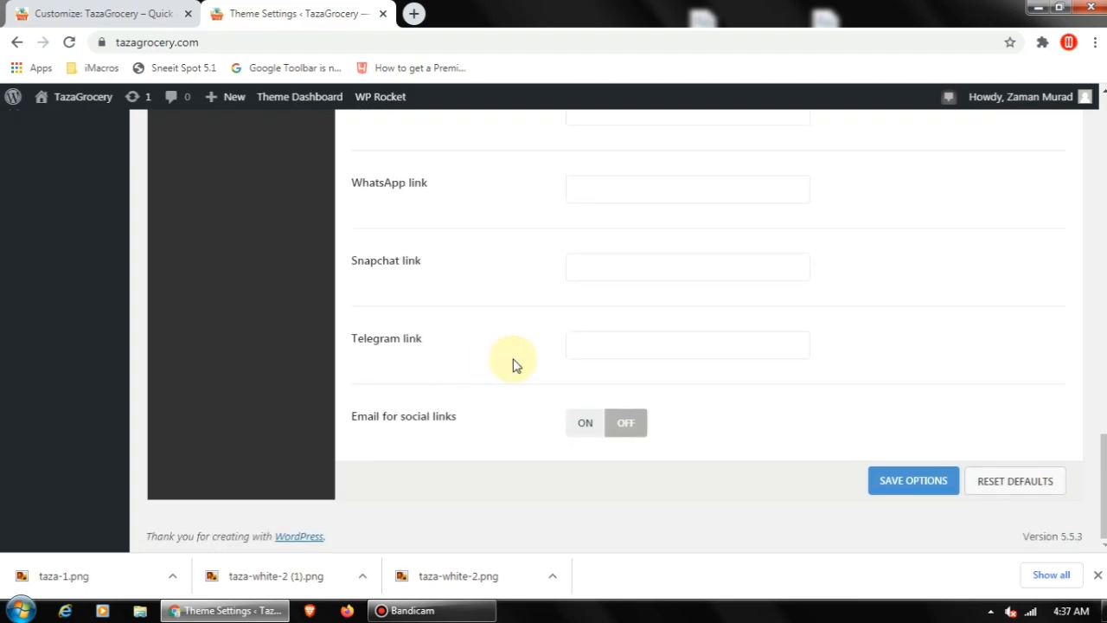
{"action": "left_click", "coordinate": [878, 490]}
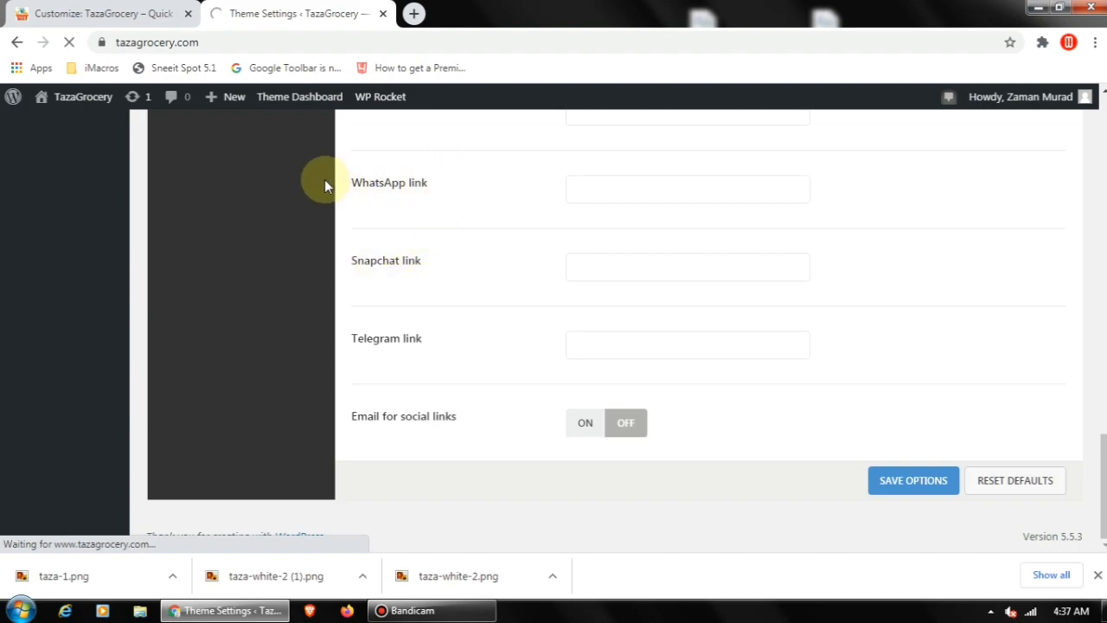
{"action": "scroll", "coordinate": [509, 256], "scroll_direction": "up", "scroll_amount": 2}
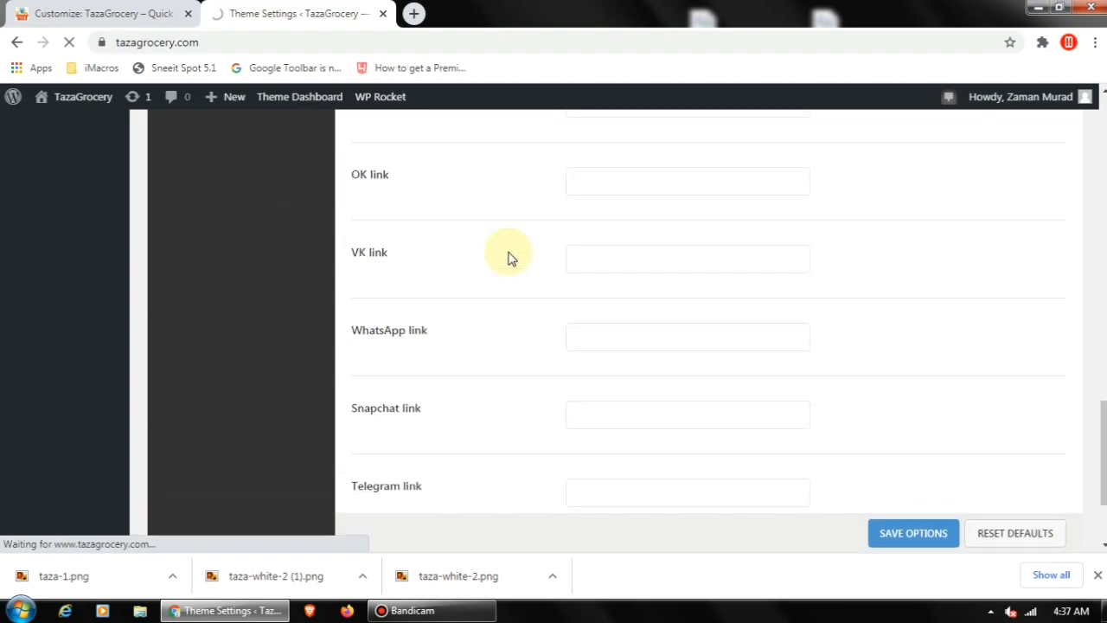
{"action": "scroll", "coordinate": [298, 263], "scroll_direction": "down", "scroll_amount": 5}
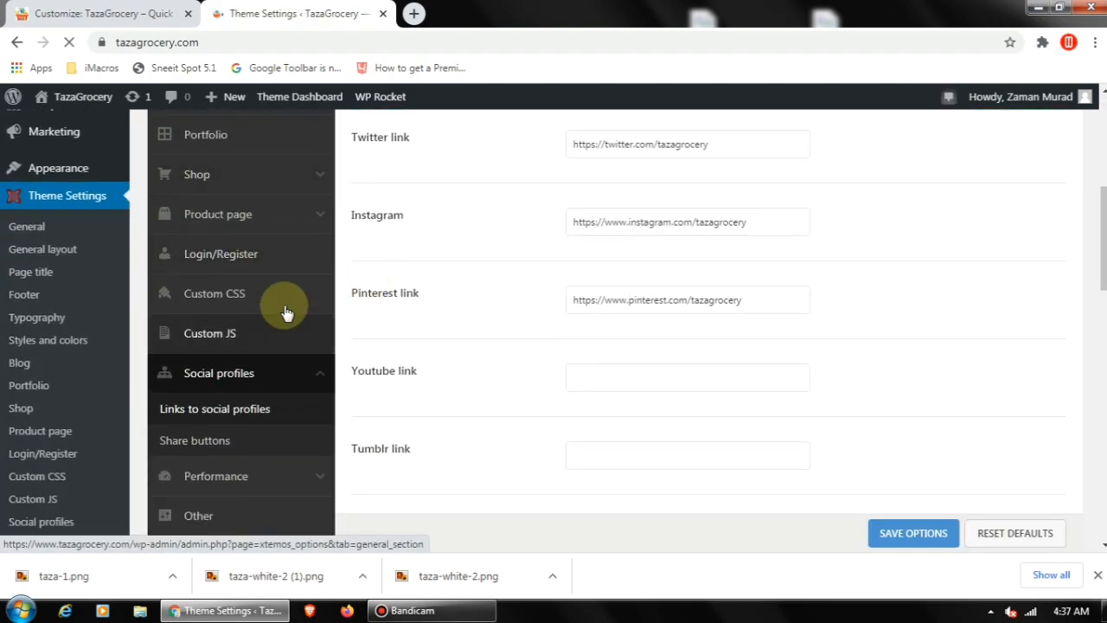
{"action": "scroll", "coordinate": [277, 318], "scroll_direction": "down", "scroll_amount": 2}
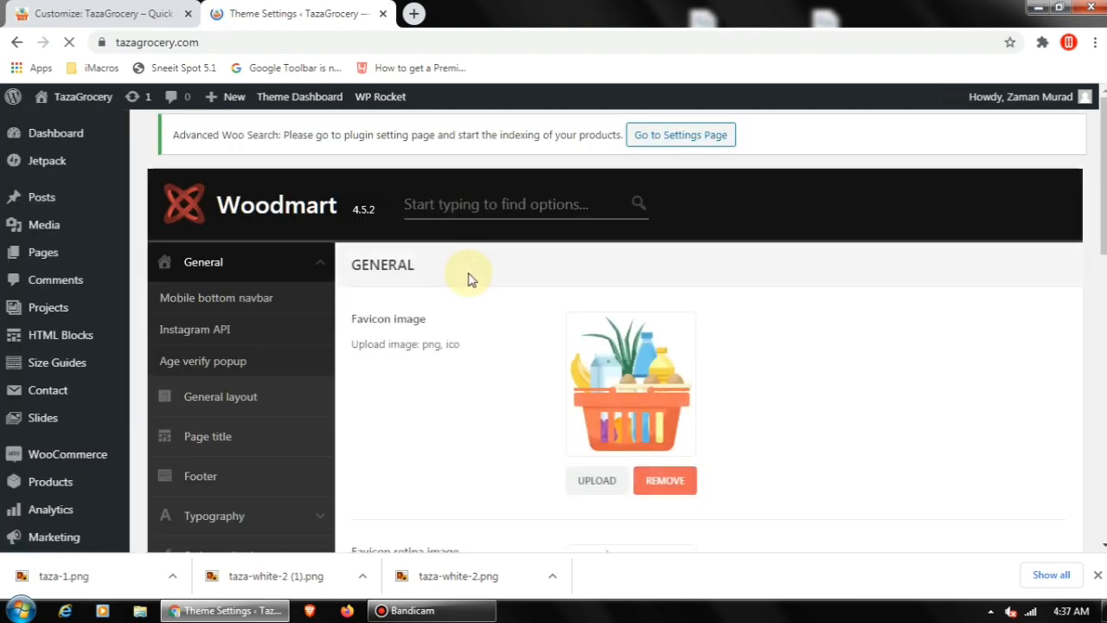
Review the General settings (favicon, Custom-404 page, sticky notifications on), then move to the Other section
{"action": "scroll", "coordinate": [467, 277], "scroll_direction": "down", "scroll_amount": 10}
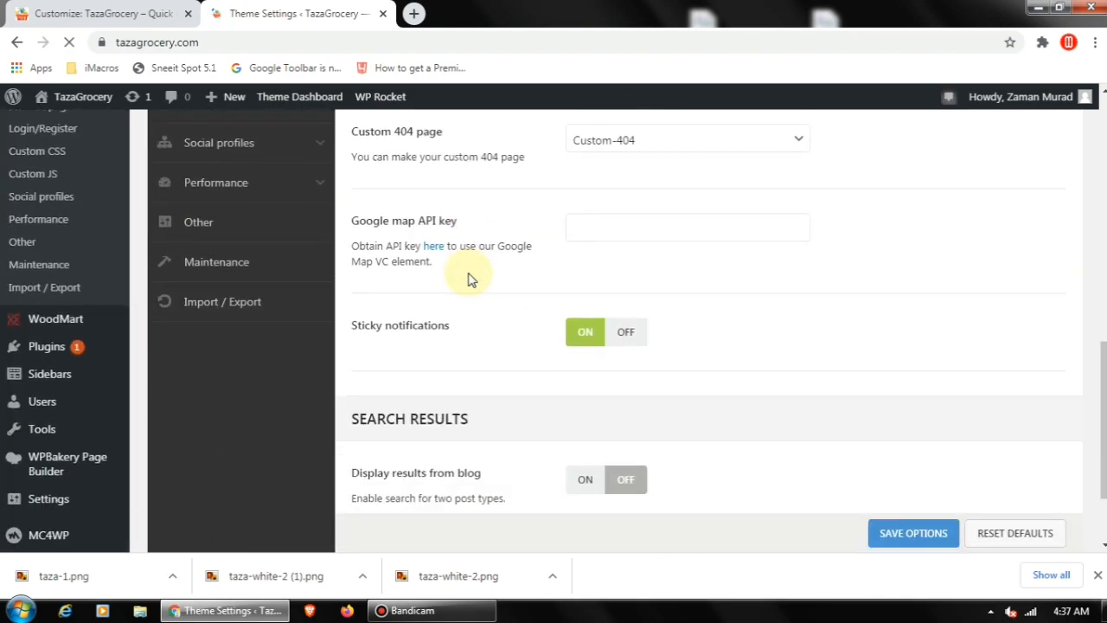
{"action": "scroll", "coordinate": [467, 277], "scroll_direction": "down", "scroll_amount": 2}
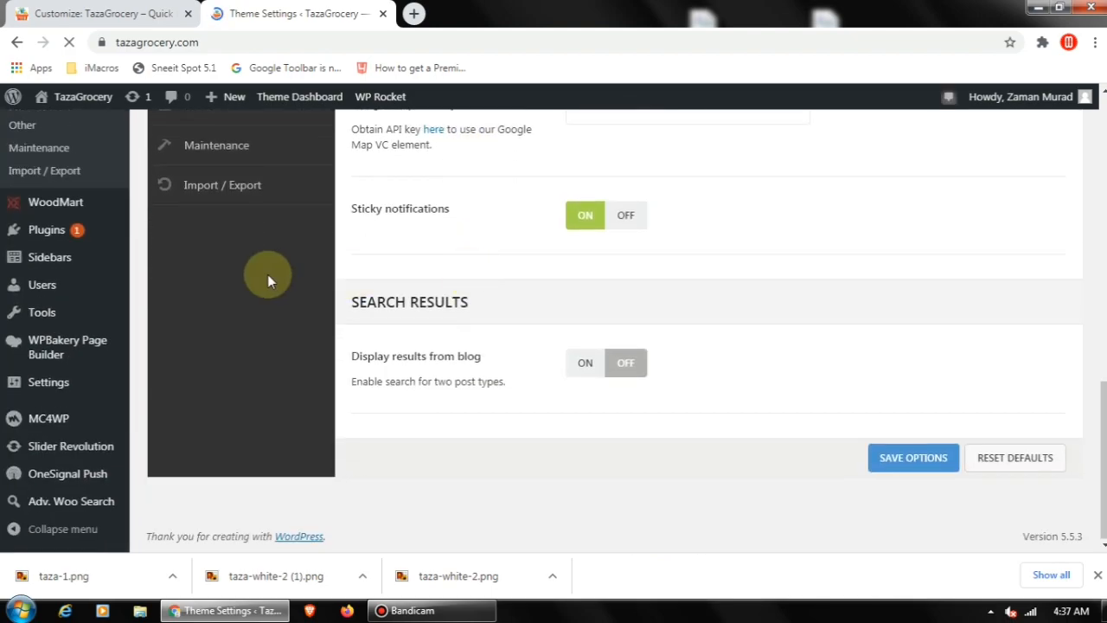
{"action": "scroll", "coordinate": [268, 275], "scroll_direction": "up", "scroll_amount": 4}
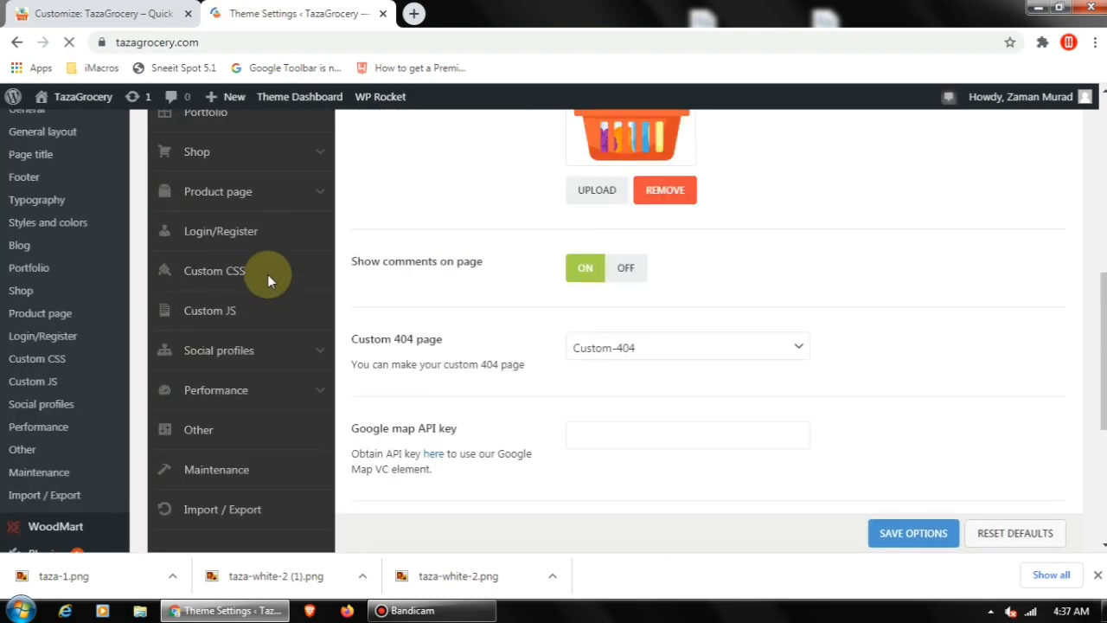
{"action": "left_click", "coordinate": [227, 426]}
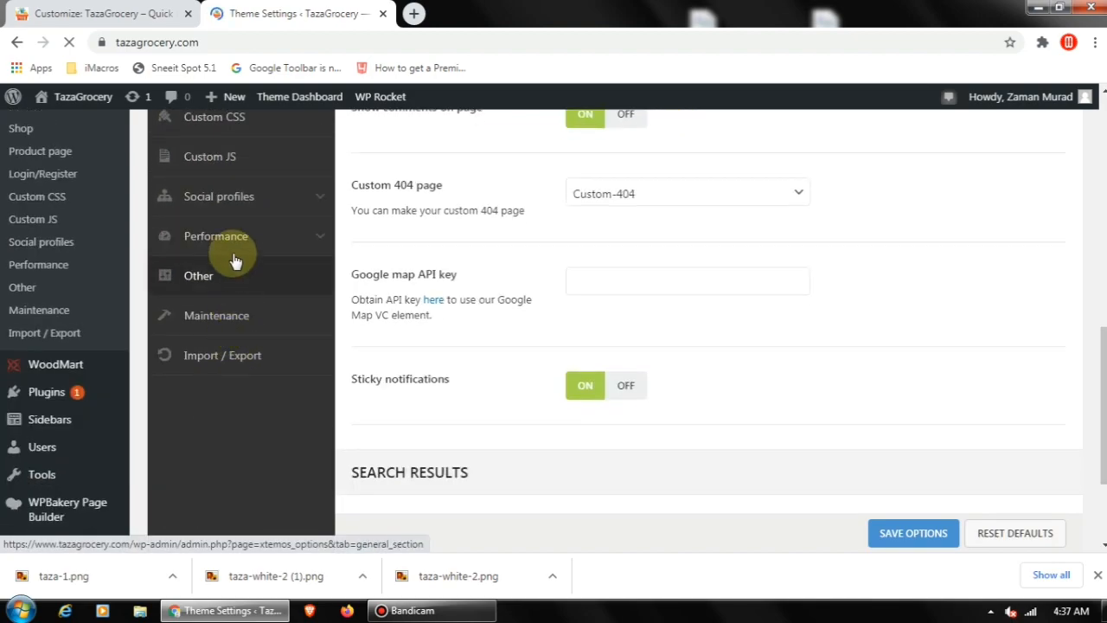
Expand the Performance group and review its CSS options
{"action": "left_click", "coordinate": [247, 243]}
{"action": "left_click", "coordinate": [287, 242]}
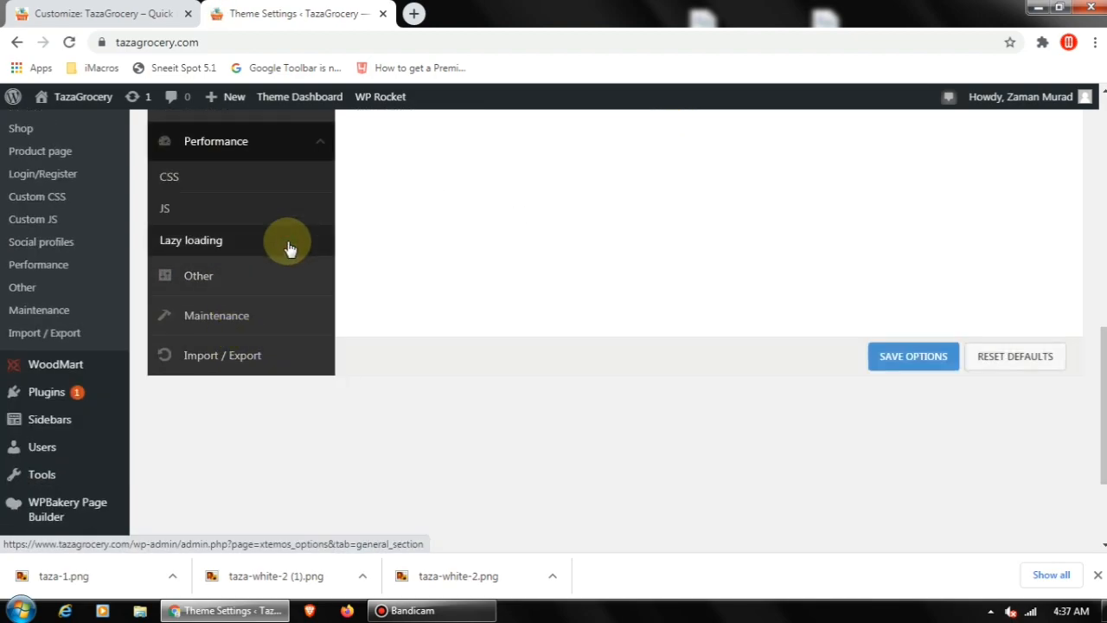
{"action": "left_click", "coordinate": [192, 185]}
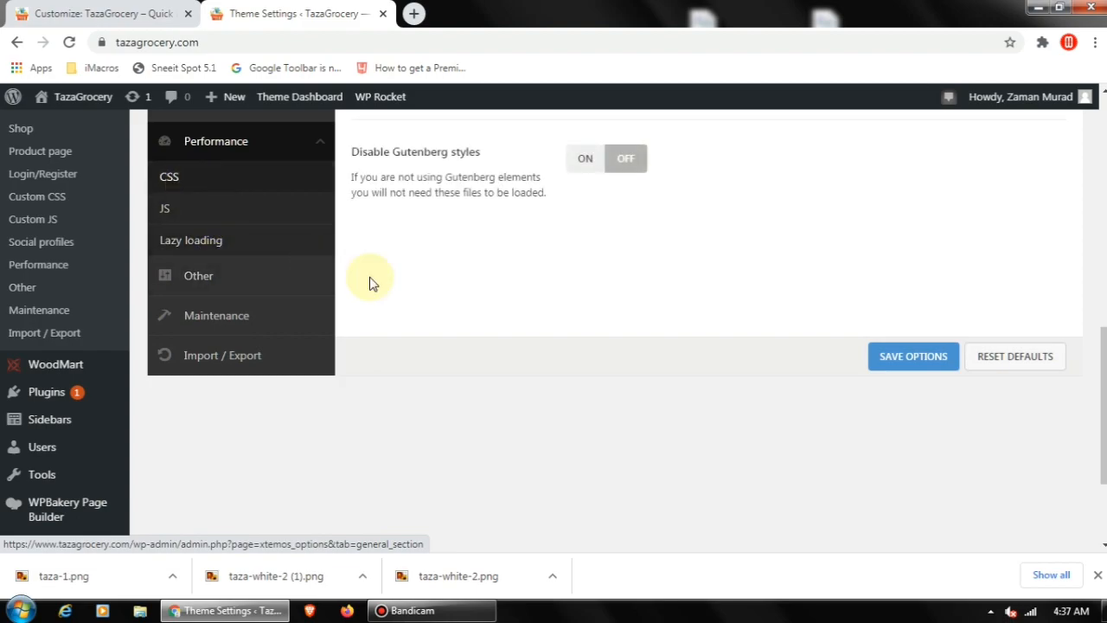
{"action": "scroll", "coordinate": [395, 287], "scroll_direction": "up", "scroll_amount": 4}
{"action": "scroll", "coordinate": [395, 286], "scroll_direction": "up", "scroll_amount": 3}
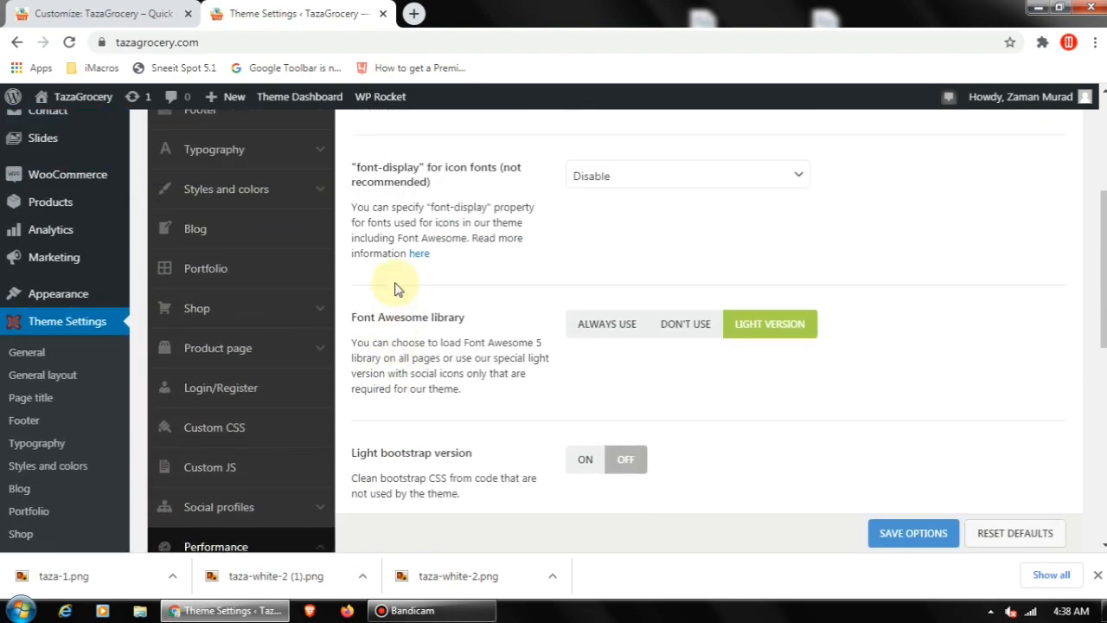
{"action": "scroll", "coordinate": [309, 300], "scroll_direction": "down", "scroll_amount": 5}
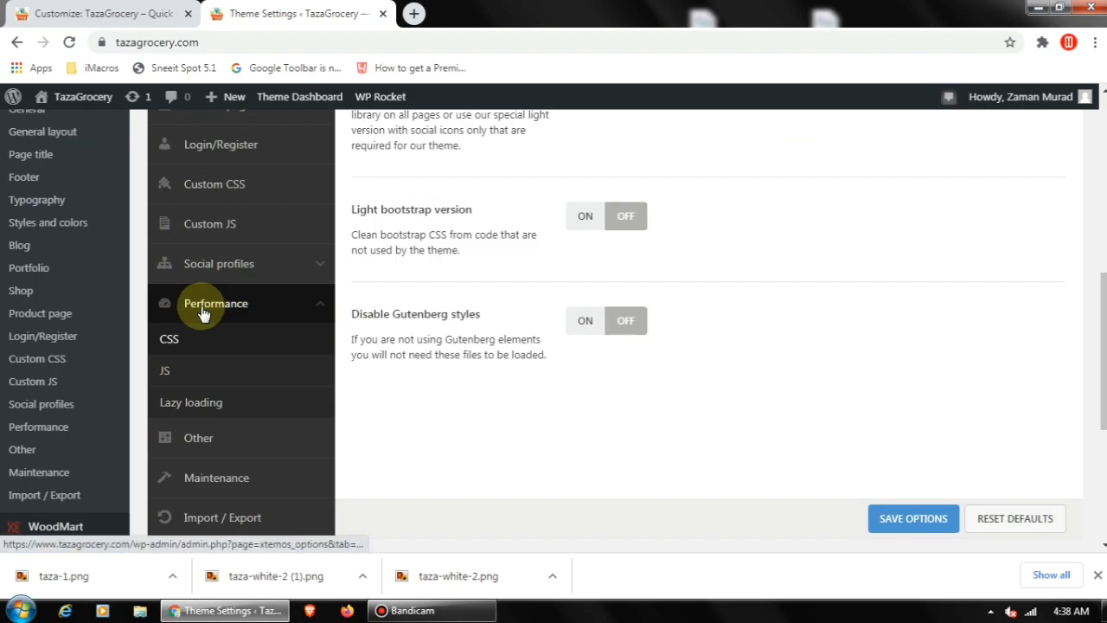
Review the JS options, then the Lazy loading settings: image lazy loading off, offset 0, Fade effect
{"action": "left_click", "coordinate": [177, 371]}
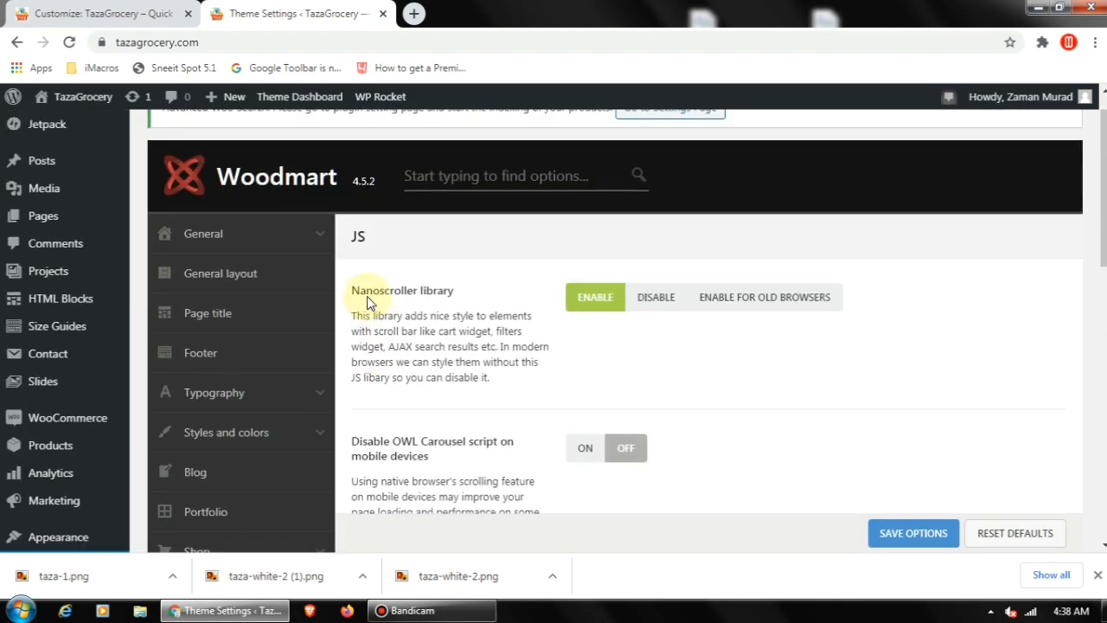
{"action": "scroll", "coordinate": [366, 302], "scroll_direction": "down", "scroll_amount": 5}
{"action": "scroll", "coordinate": [250, 312], "scroll_direction": "down", "scroll_amount": 2}
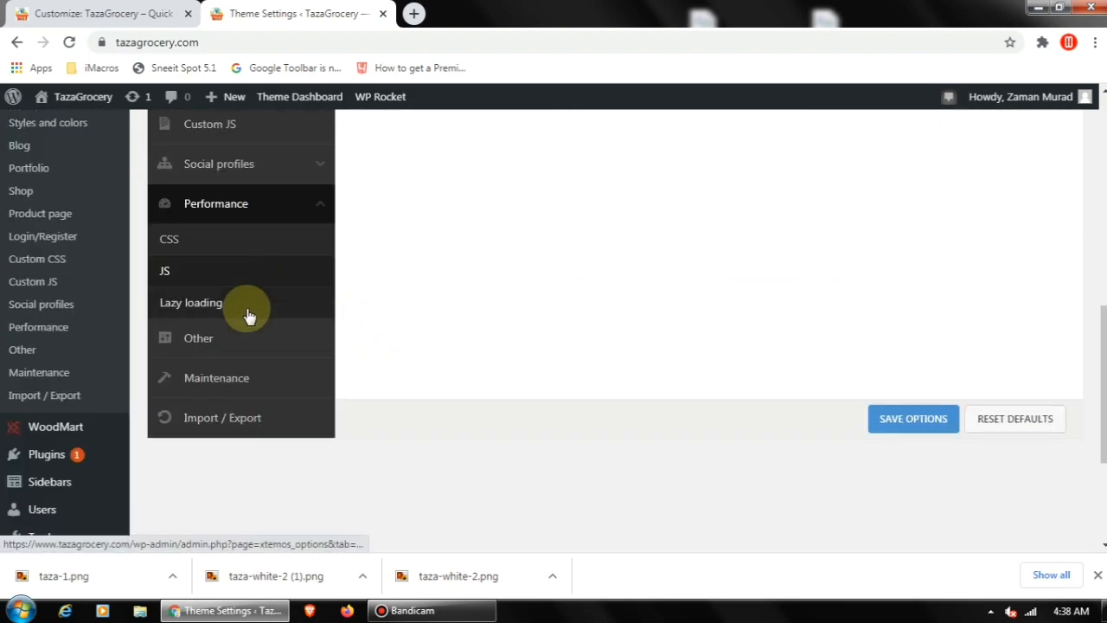
{"action": "left_click", "coordinate": [191, 241]}
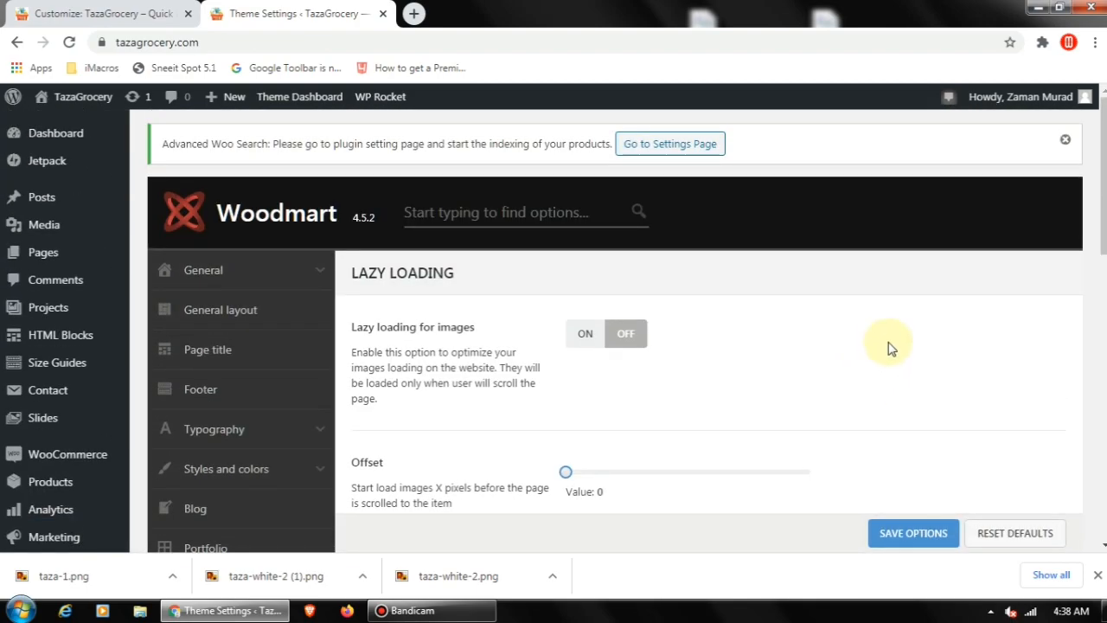
{"action": "scroll", "coordinate": [878, 339], "scroll_direction": "down", "scroll_amount": 1}
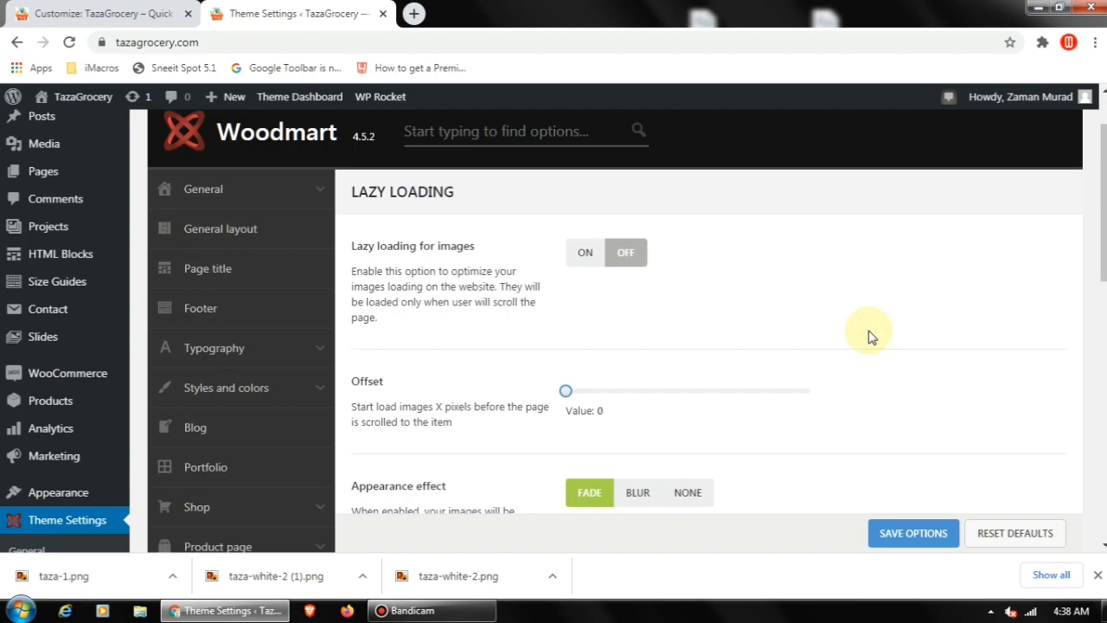
{"action": "scroll", "coordinate": [872, 337], "scroll_direction": "down", "scroll_amount": 1}
{"action": "scroll", "coordinate": [872, 338], "scroll_direction": "down", "scroll_amount": 1}
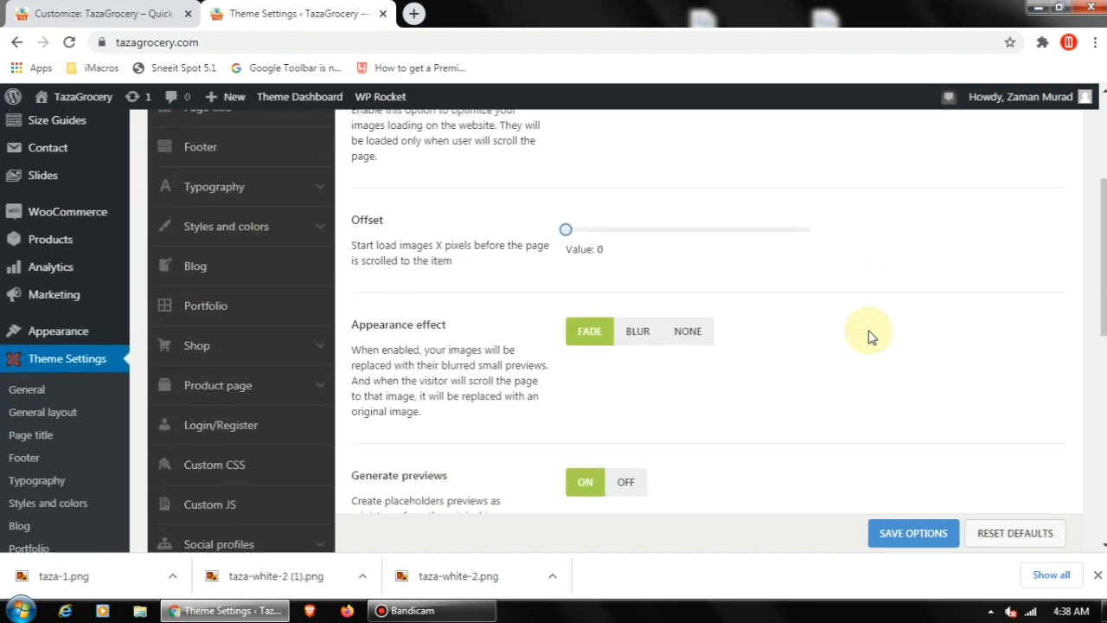
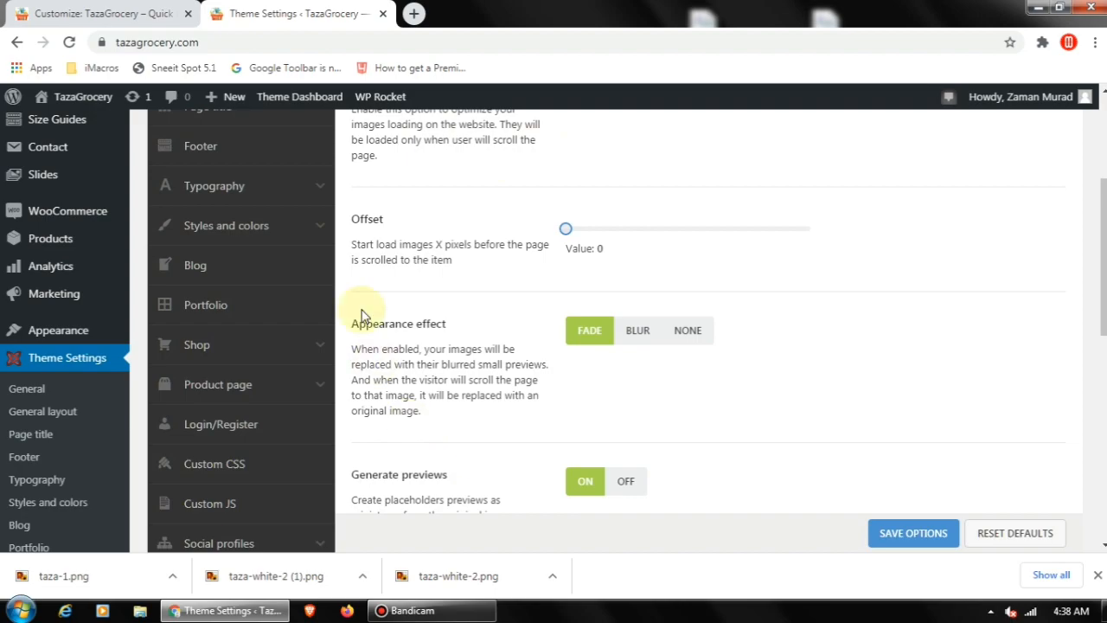
Open the theme's Other settings, with dummy content import and custom slider both on
{"action": "scroll", "coordinate": [933, 342], "scroll_direction": "up", "scroll_amount": 1}
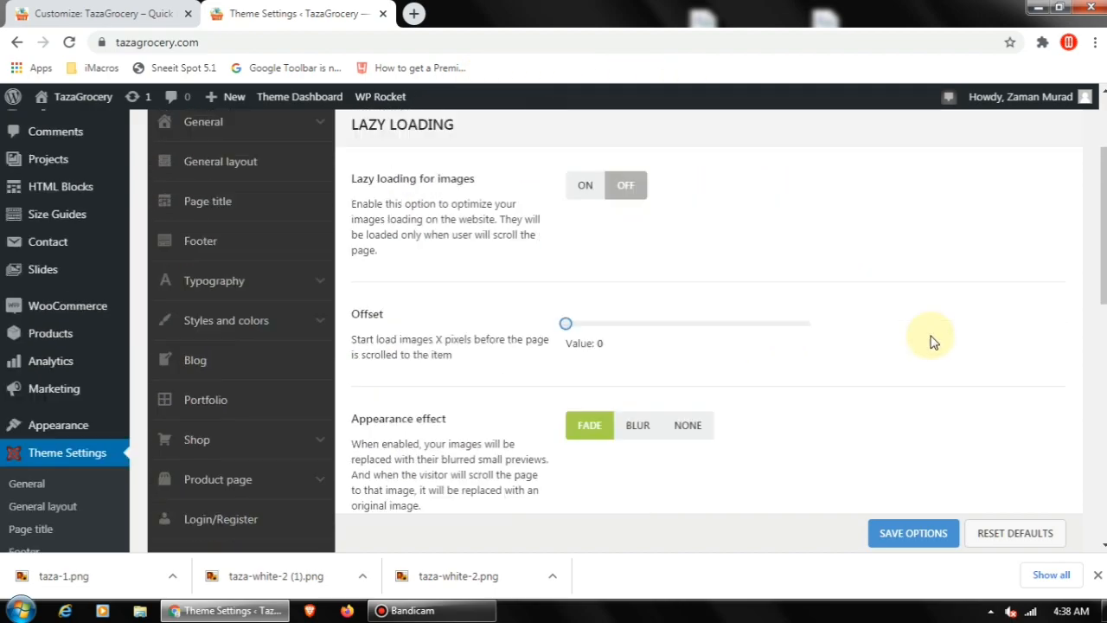
{"action": "scroll", "coordinate": [933, 342], "scroll_direction": "up", "scroll_amount": 3}
{"action": "scroll", "coordinate": [847, 299], "scroll_direction": "down", "scroll_amount": 4}
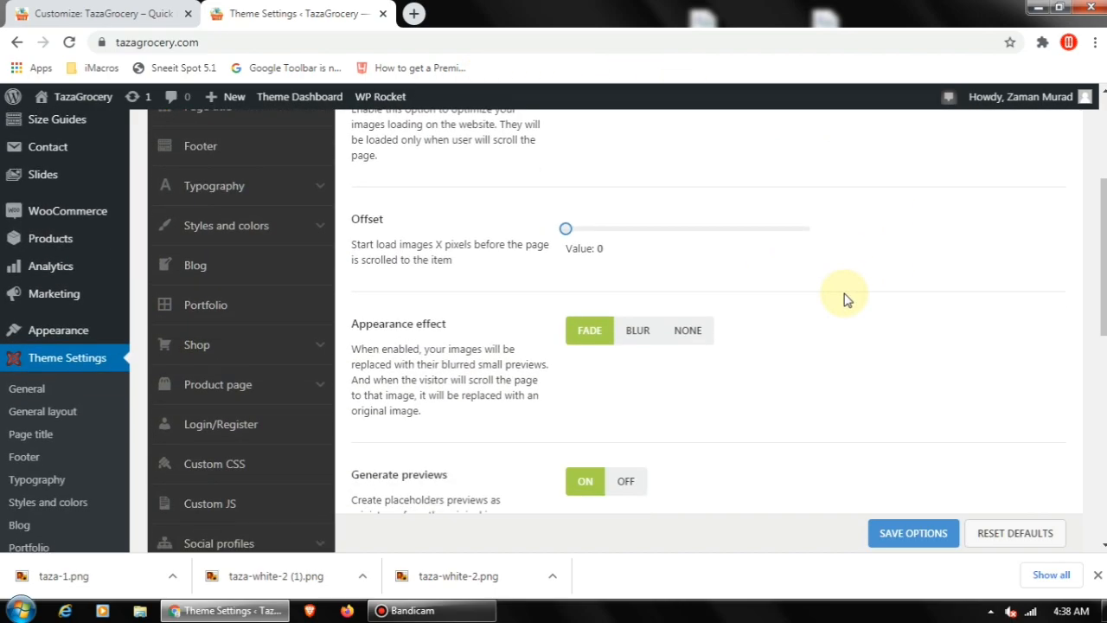
{"action": "scroll", "coordinate": [847, 299], "scroll_direction": "down", "scroll_amount": 10}
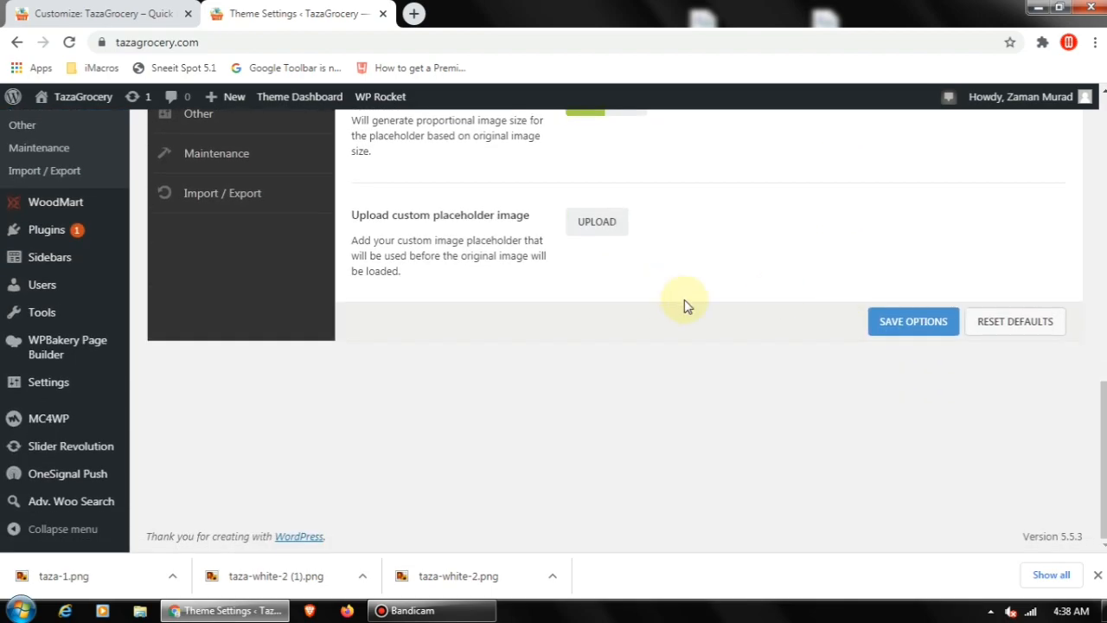
{"action": "scroll", "coordinate": [692, 308], "scroll_direction": "up", "scroll_amount": 4}
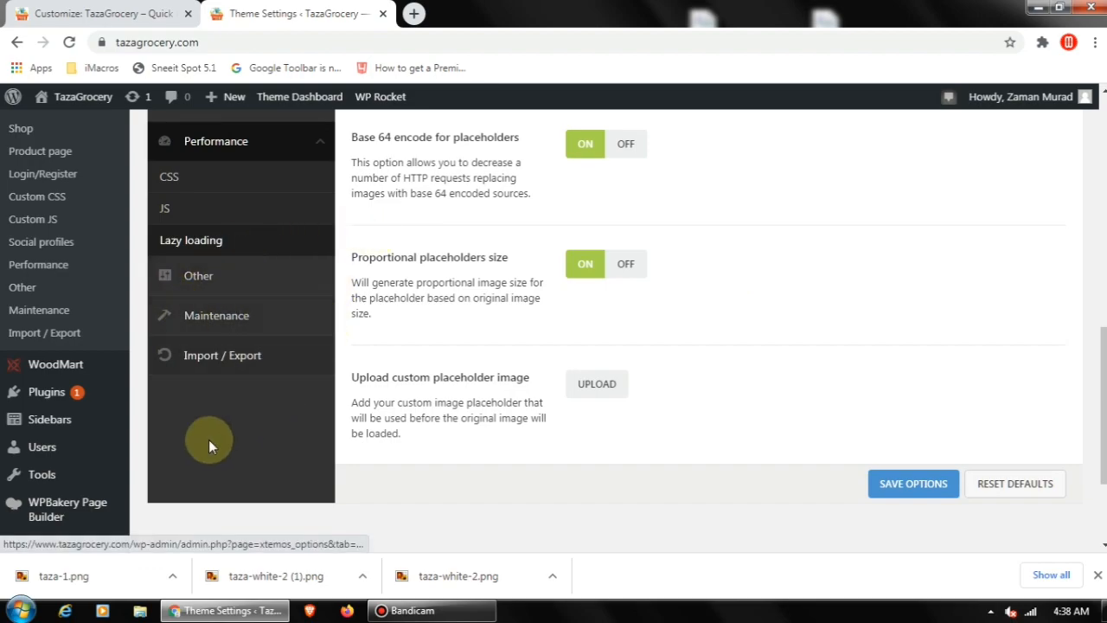
{"action": "left_click", "coordinate": [189, 278]}
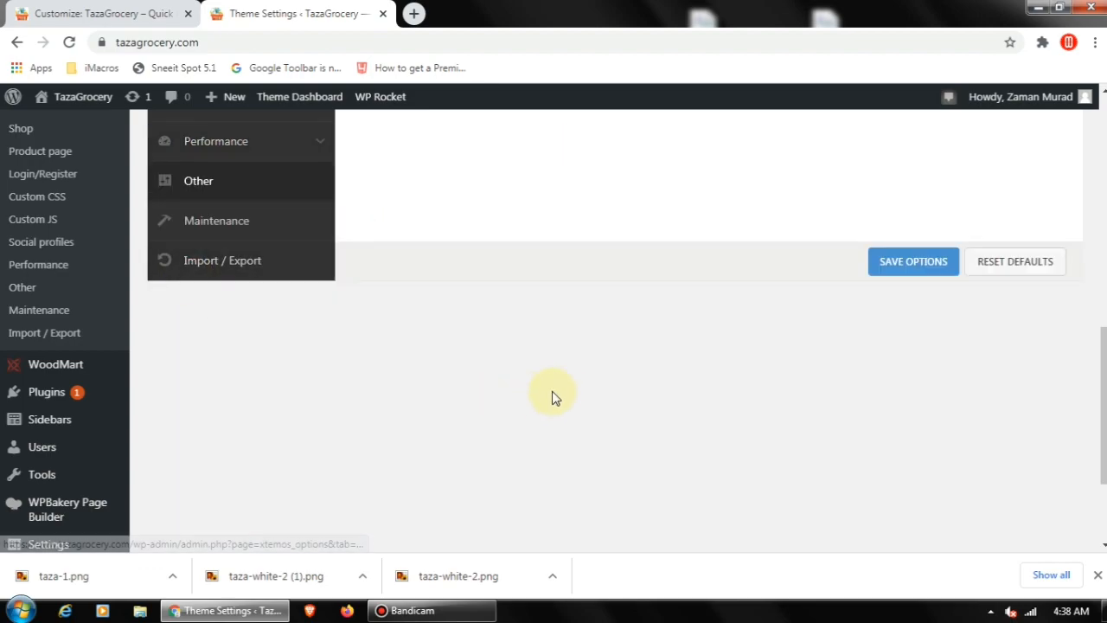
{"action": "scroll", "coordinate": [575, 393], "scroll_direction": "up", "scroll_amount": 3}
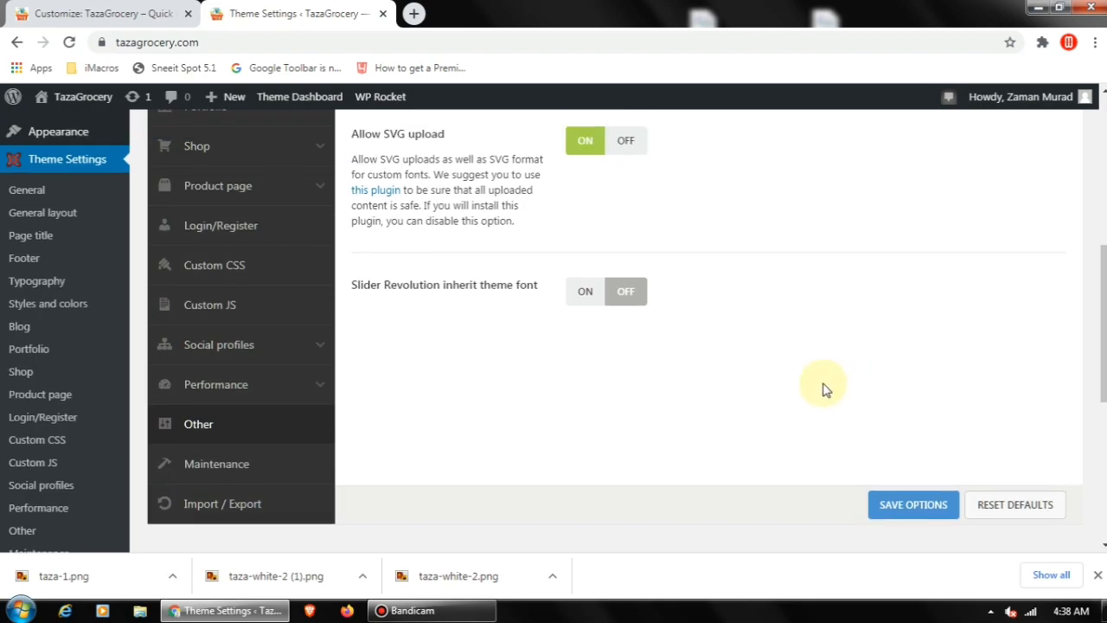
{"action": "scroll", "coordinate": [826, 389], "scroll_direction": "up", "scroll_amount": 4}
{"action": "scroll", "coordinate": [826, 386], "scroll_direction": "down", "scroll_amount": 2}
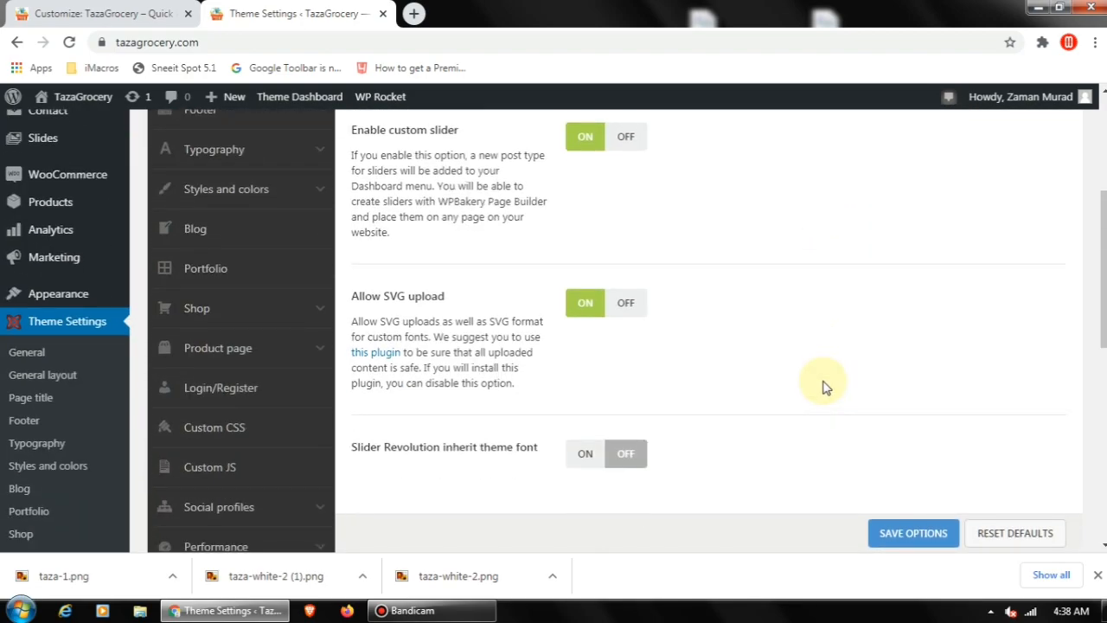
{"action": "scroll", "coordinate": [827, 386], "scroll_direction": "up", "scroll_amount": 2}
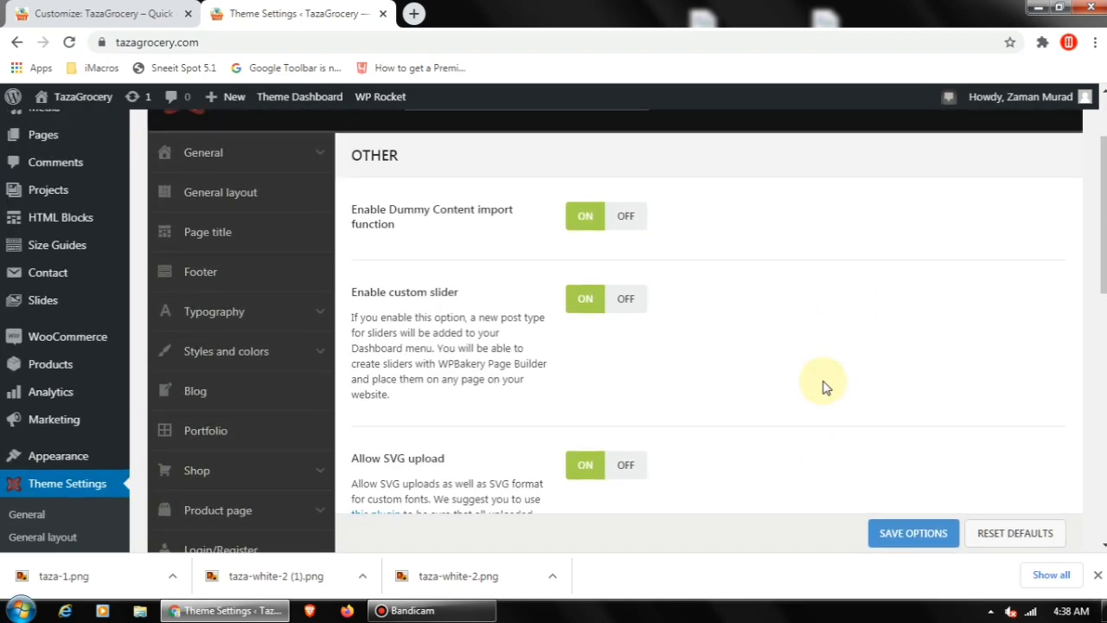
Scroll further through the Other settings to the SVG upload option
{"action": "scroll", "coordinate": [826, 387], "scroll_direction": "down", "scroll_amount": 7}
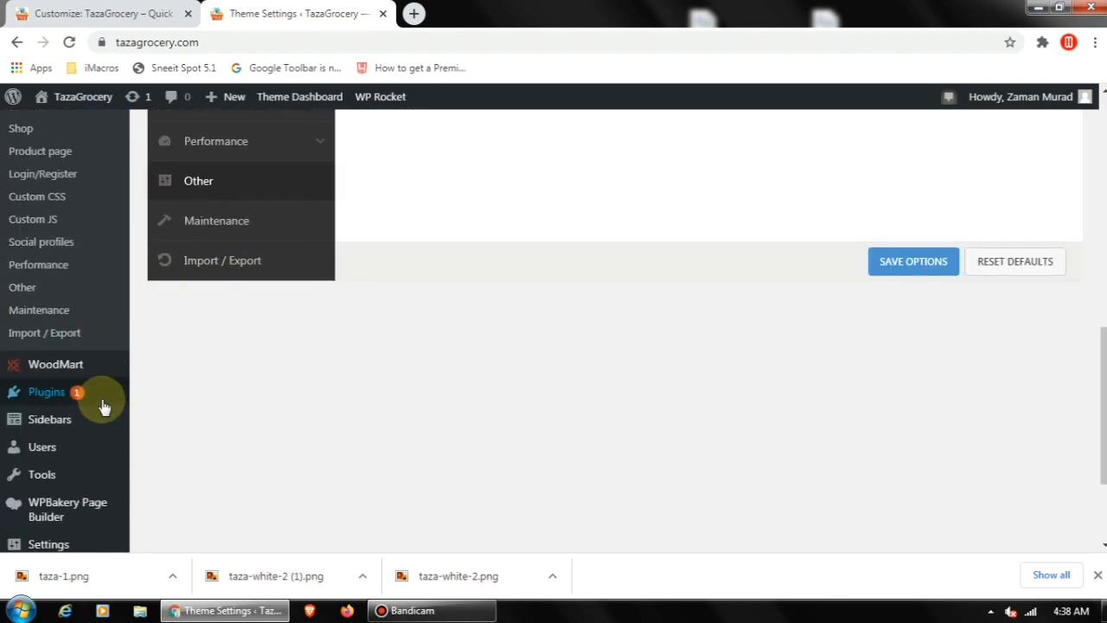
{"action": "scroll", "coordinate": [358, 437], "scroll_direction": "down", "scroll_amount": 1}
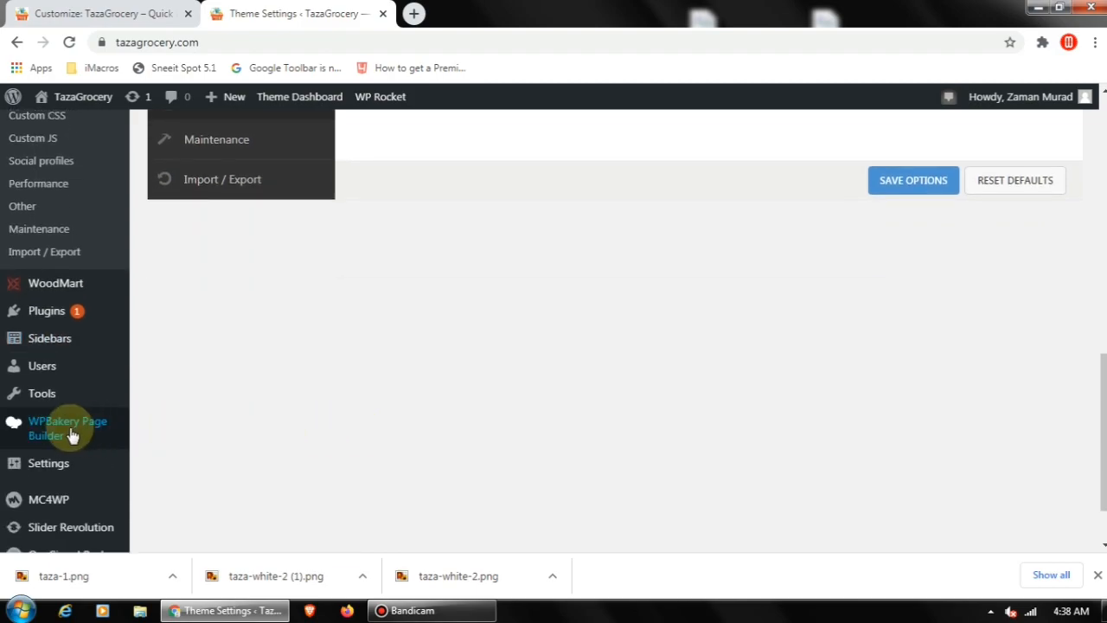
{"action": "scroll", "coordinate": [73, 435], "scroll_direction": "down", "scroll_amount": 1}
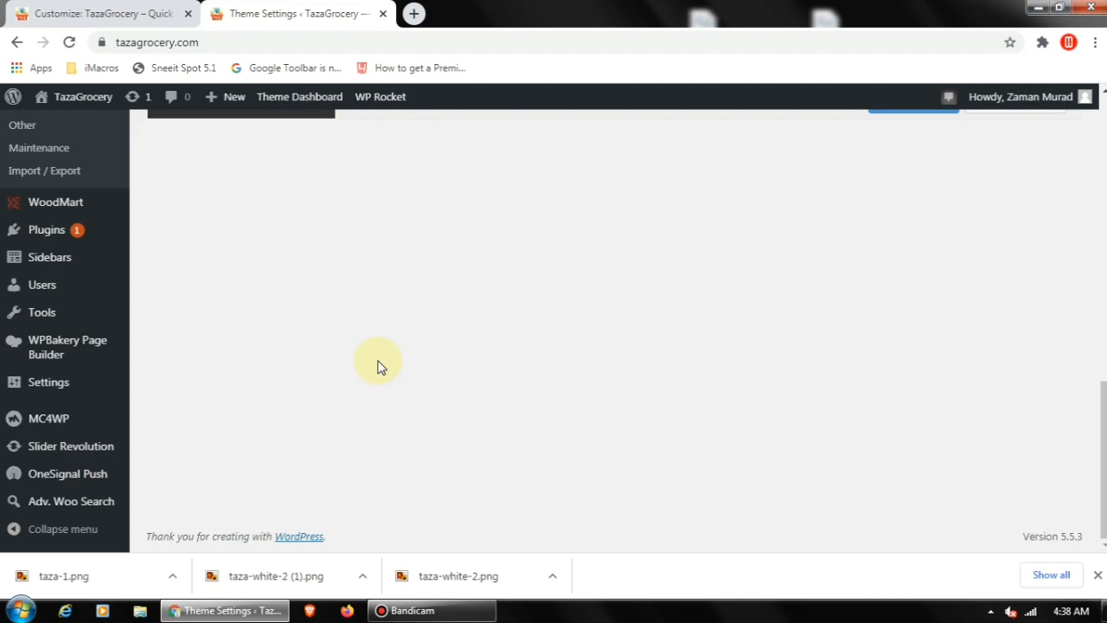
{"action": "mouse_move", "coordinate": [53, 310]}
{"action": "scroll", "coordinate": [54, 310], "scroll_direction": "up", "scroll_amount": 10}
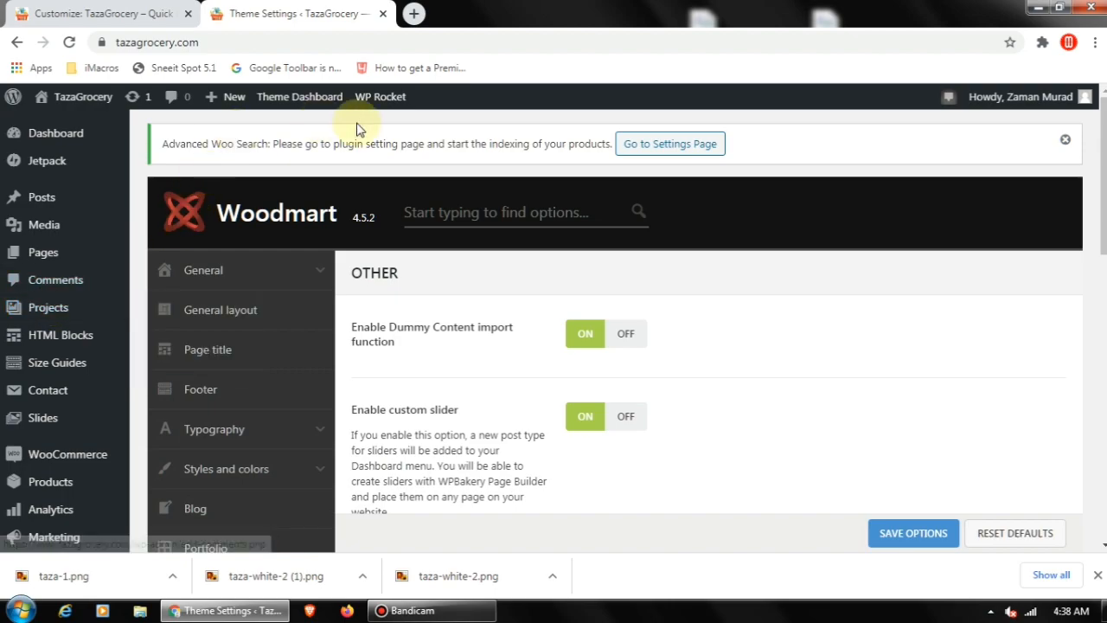
{"action": "mouse_move", "coordinate": [672, 7]}
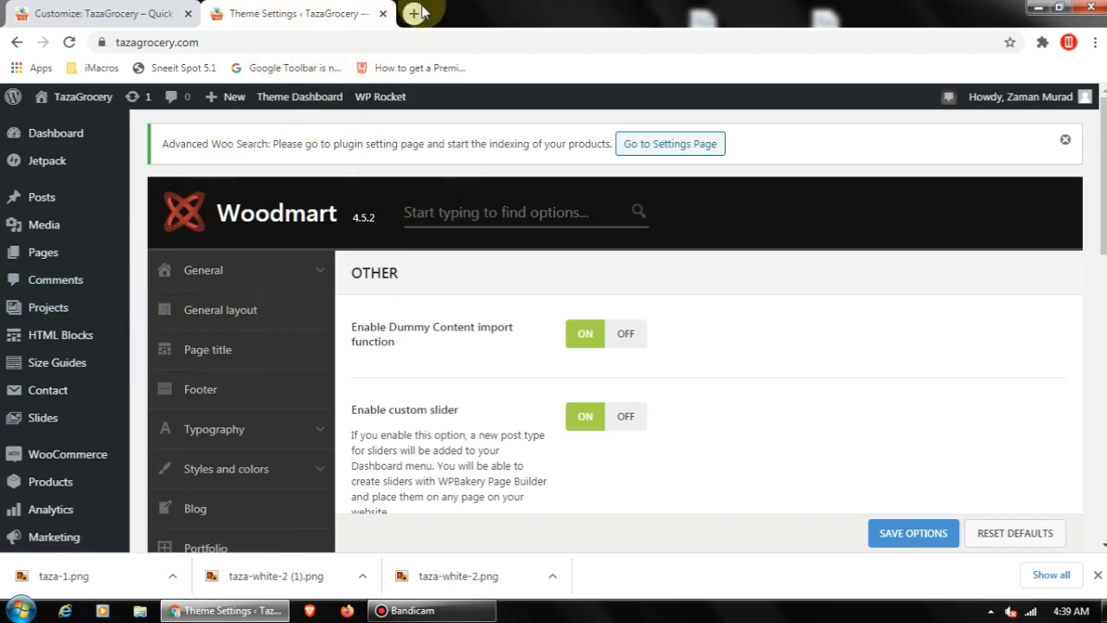
Close the site customizer tab and search Google for 'seo score' in a new tab
{"action": "left_click", "coordinate": [173, 13]}
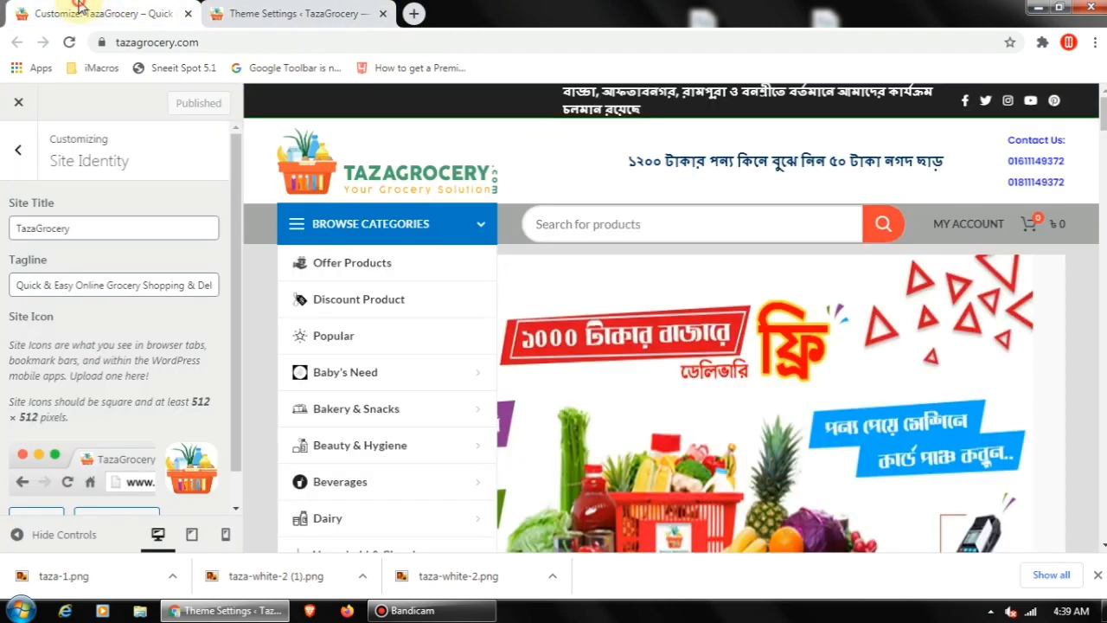
{"action": "left_click", "coordinate": [363, 9]}
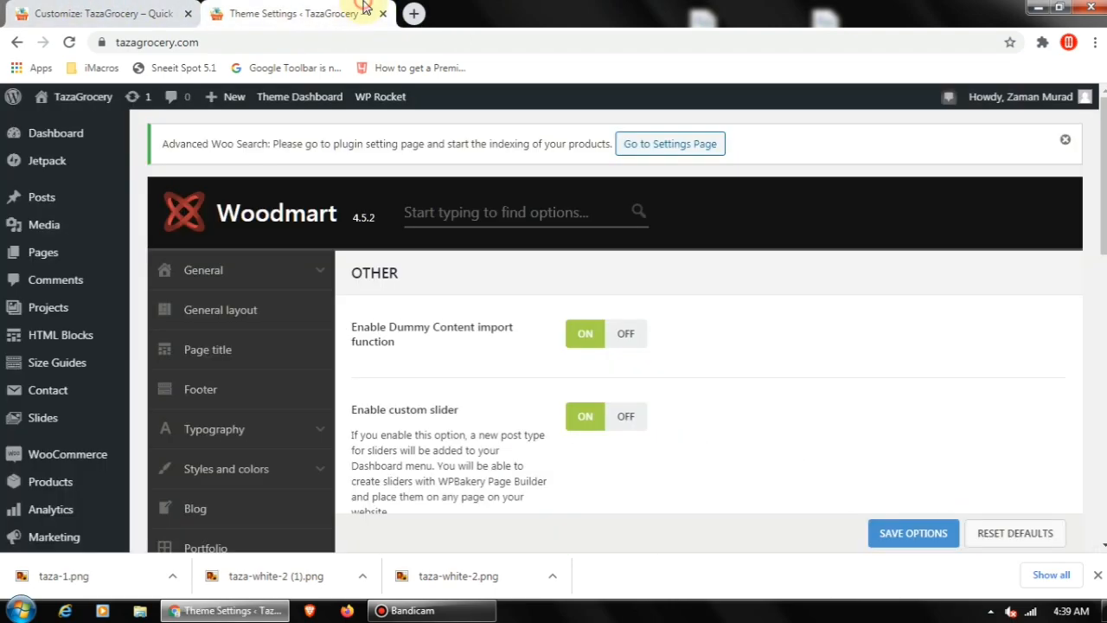
{"action": "left_click", "coordinate": [189, 15]}
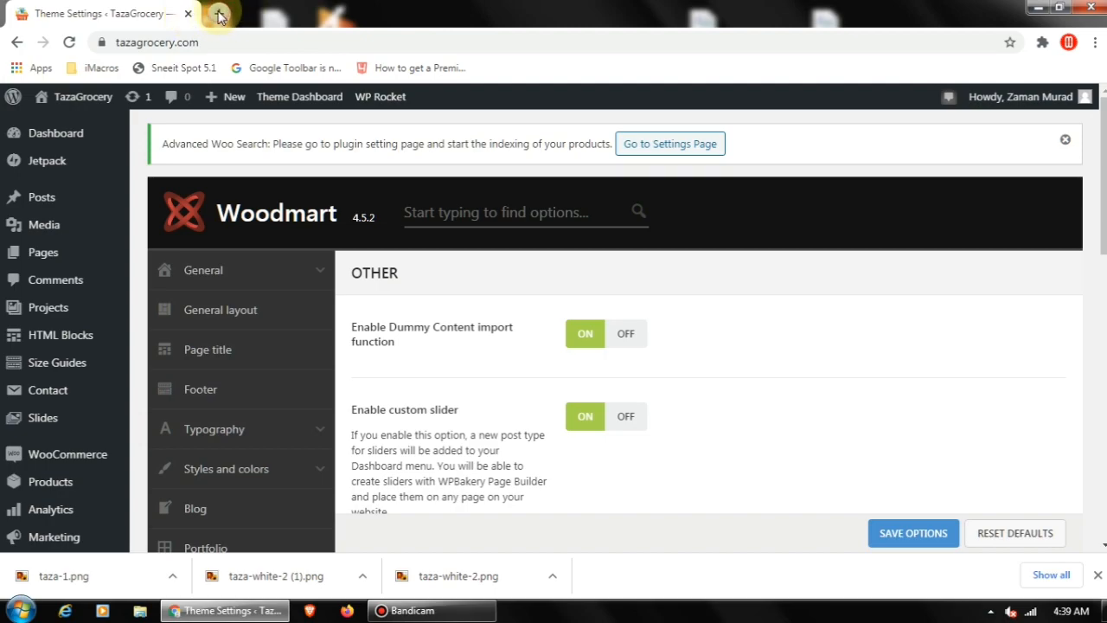
{"action": "left_click", "coordinate": [219, 14]}
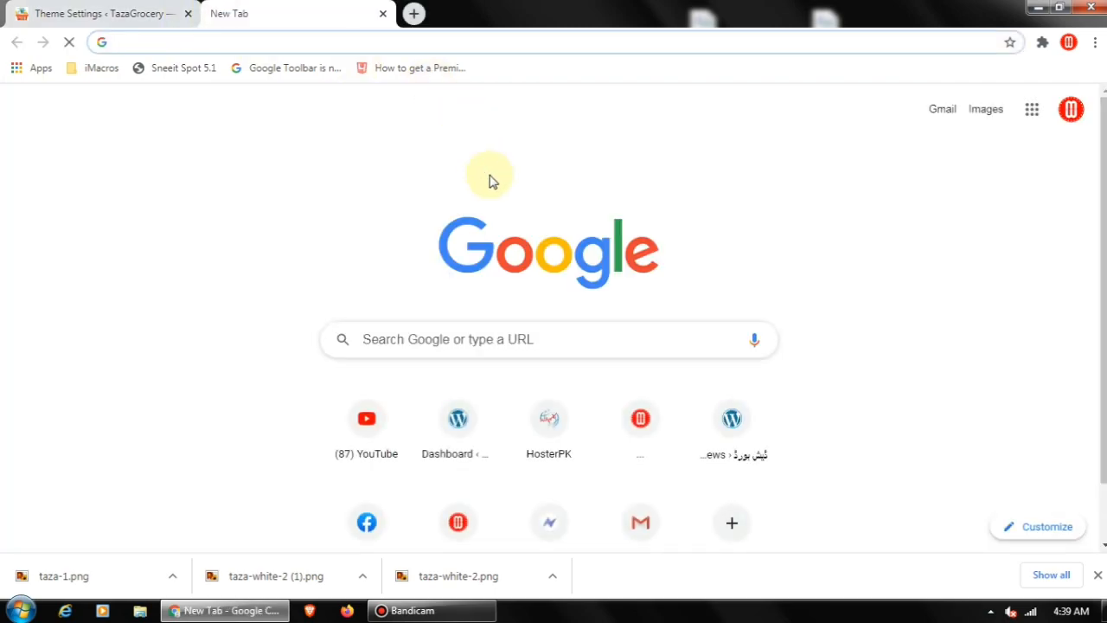
{"action": "type", "text": "seo"}
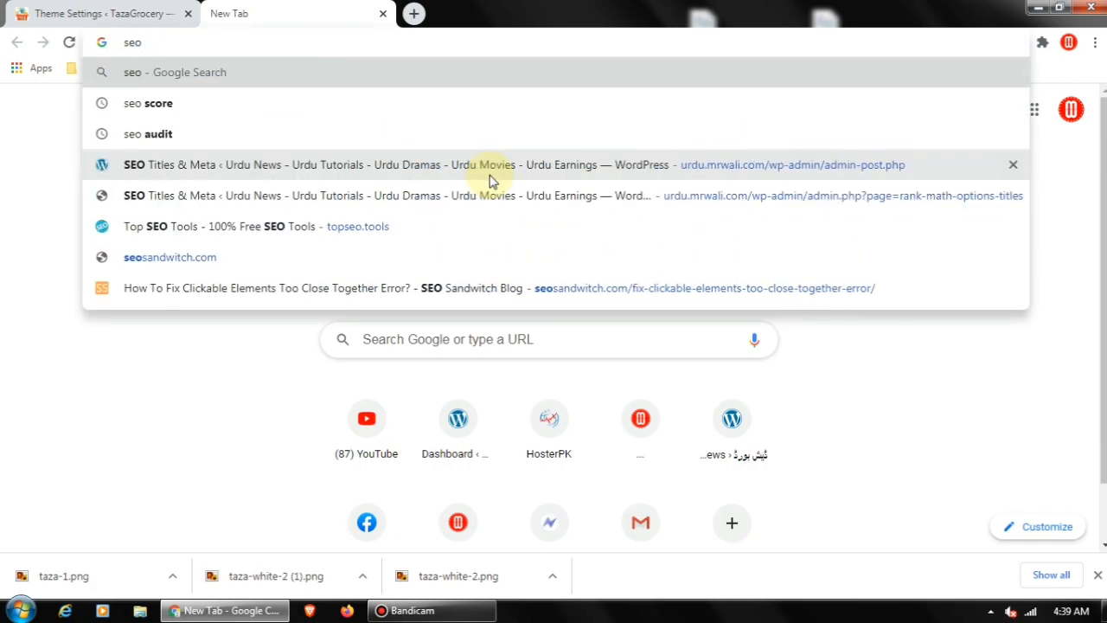
{"action": "key", "text": "Down"}
{"action": "key", "text": "Return"}
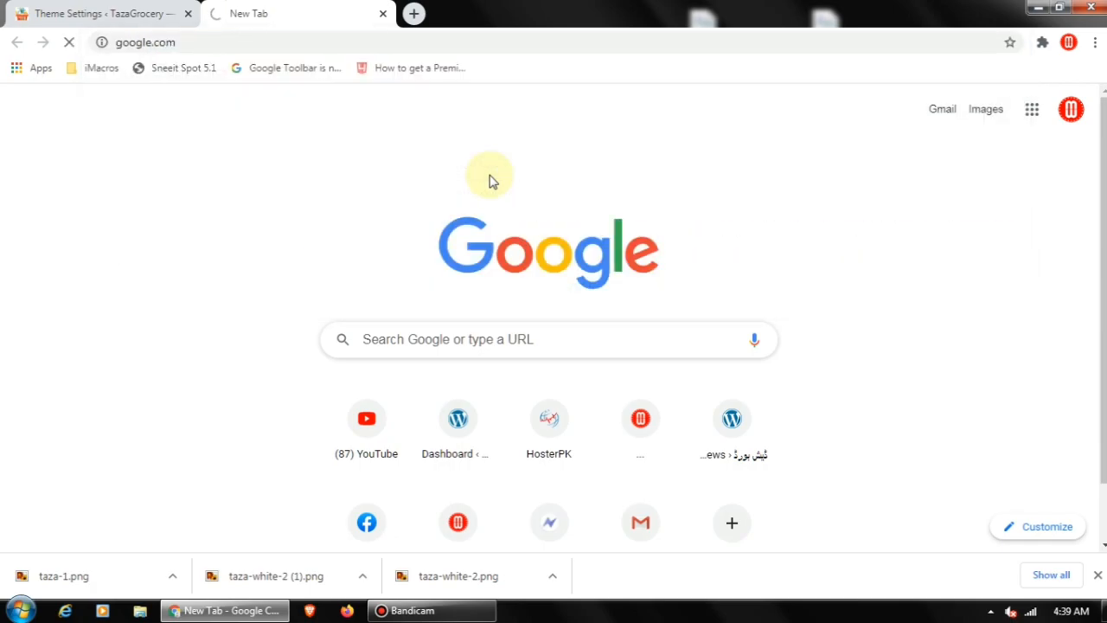
Open the Seobility, WooRank and SEO Site Checkup results in background tabs
{"action": "scroll", "coordinate": [507, 297], "scroll_direction": "down", "scroll_amount": 2}
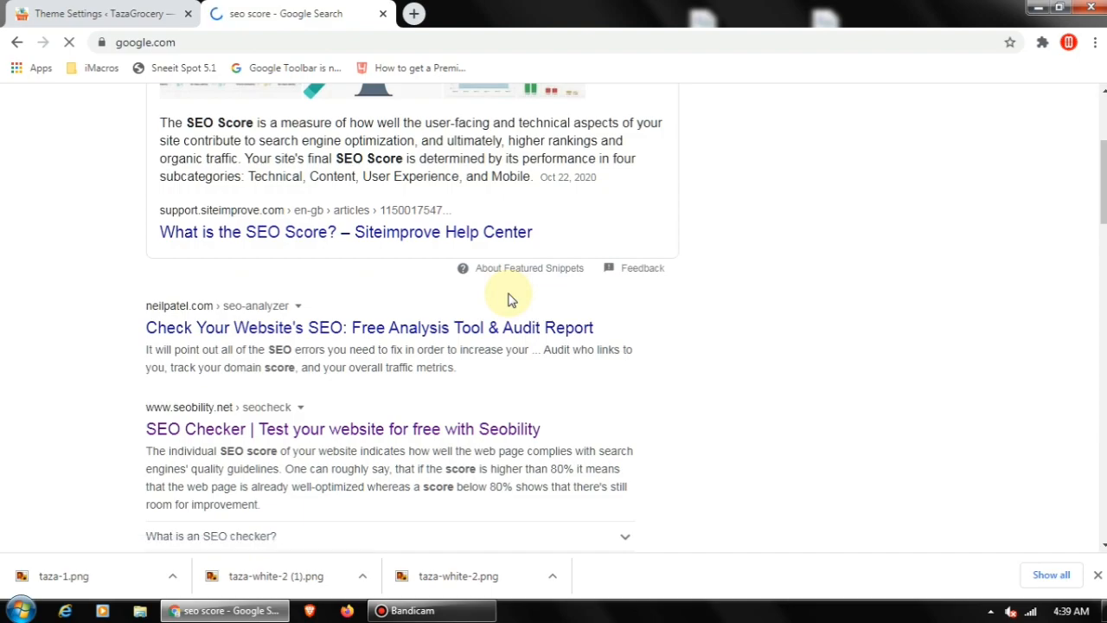
{"action": "scroll", "coordinate": [508, 299], "scroll_direction": "down", "scroll_amount": 2}
{"action": "middle_click", "coordinate": [333, 267]}
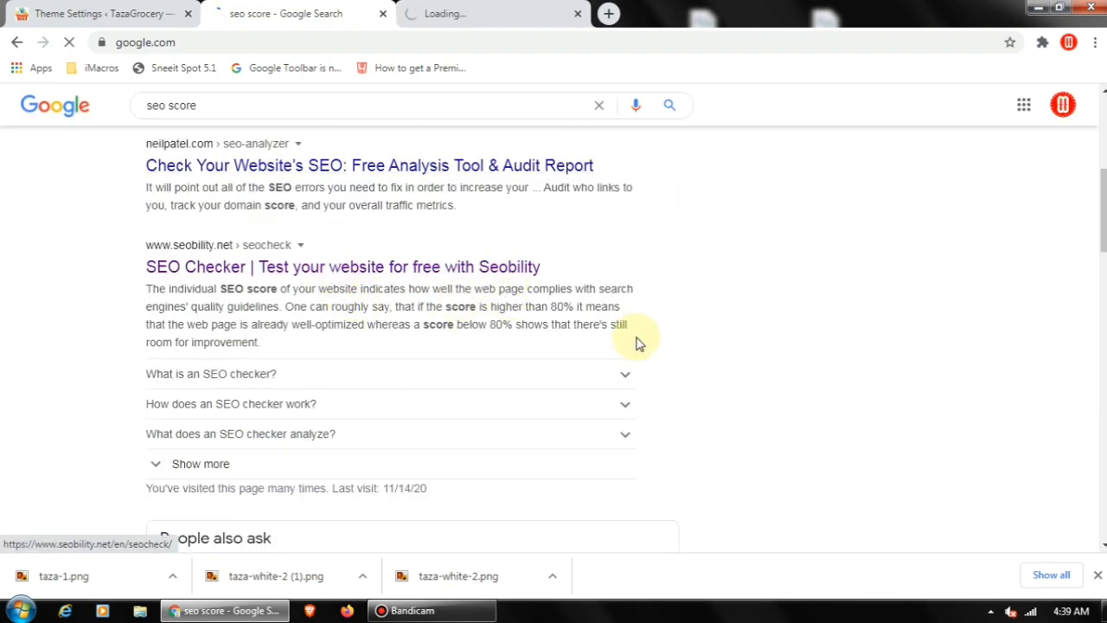
{"action": "scroll", "coordinate": [639, 344], "scroll_direction": "down", "scroll_amount": 6}
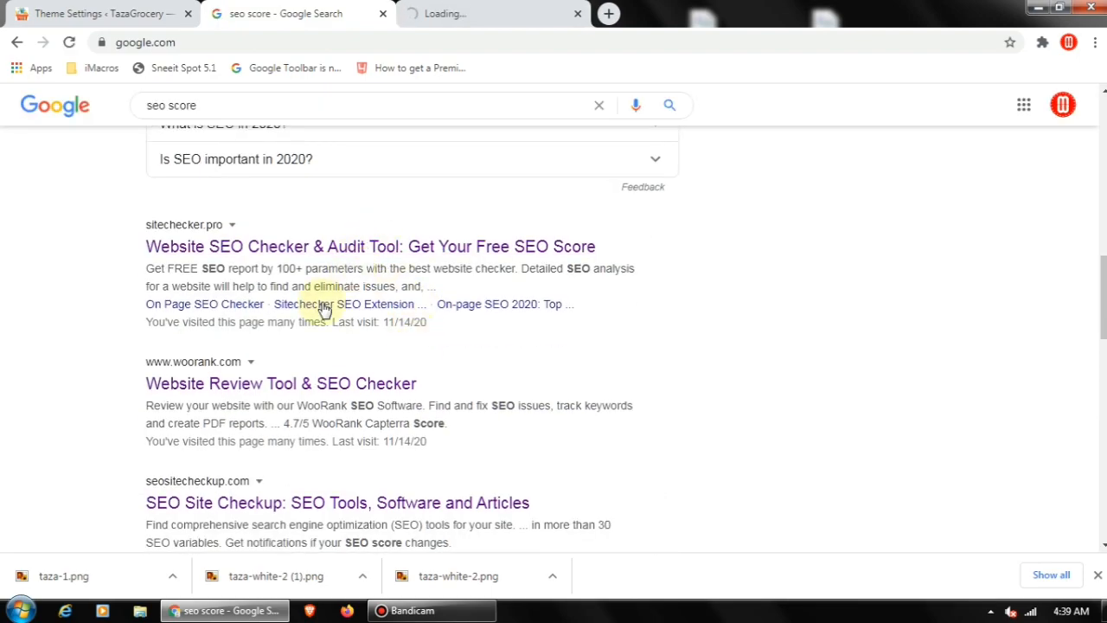
{"action": "middle_click", "coordinate": [279, 383]}
{"action": "scroll", "coordinate": [511, 372], "scroll_direction": "down", "scroll_amount": 2}
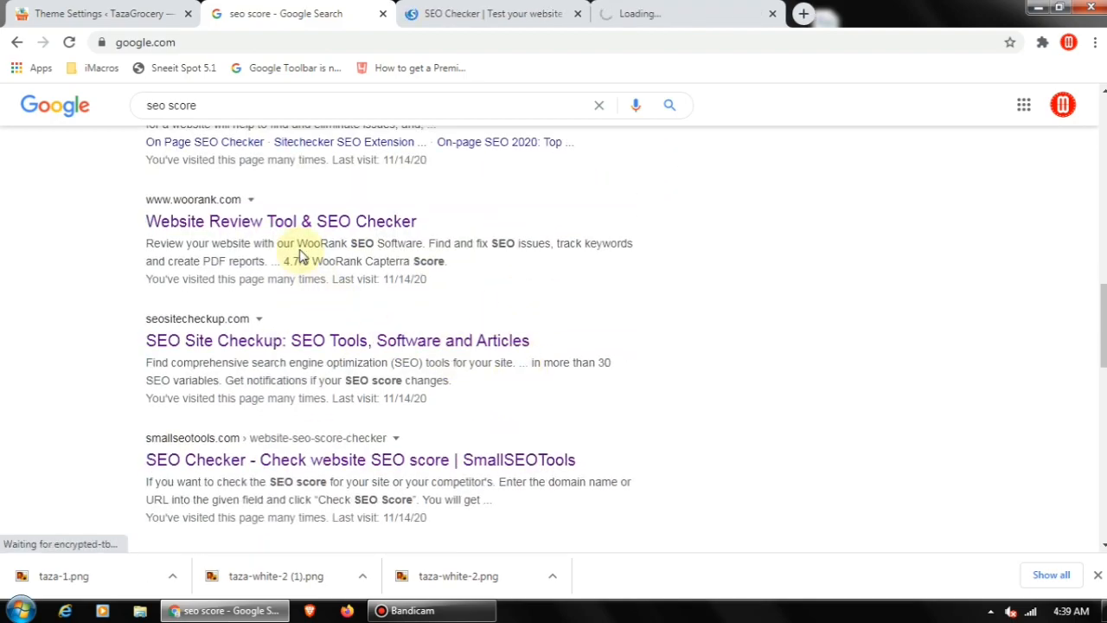
{"action": "middle_click", "coordinate": [286, 343]}
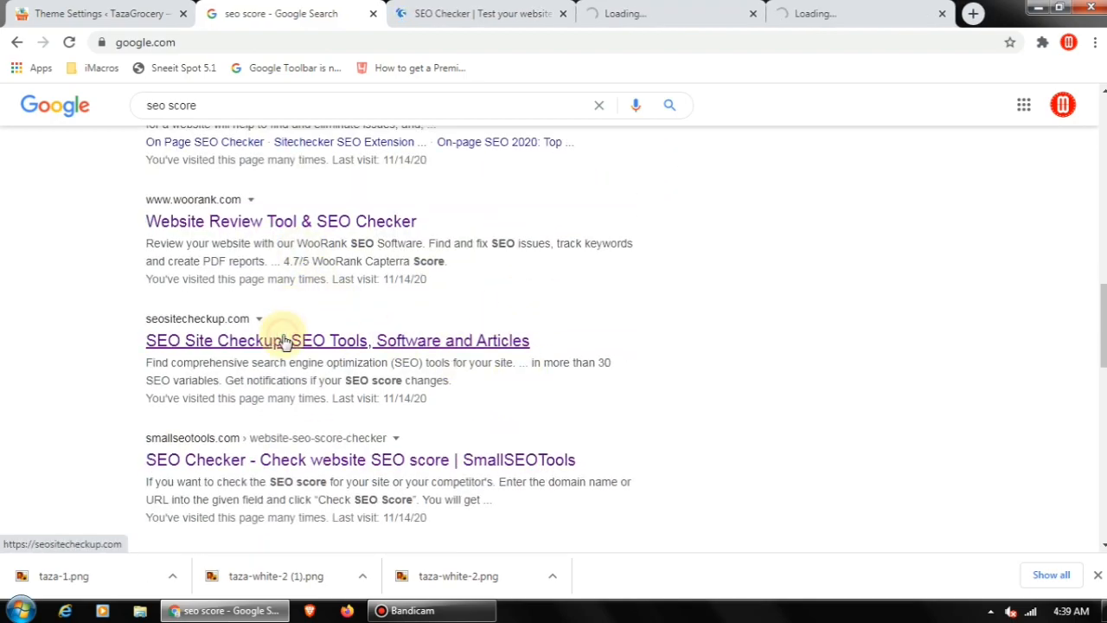
{"action": "left_click", "coordinate": [884, 7]}
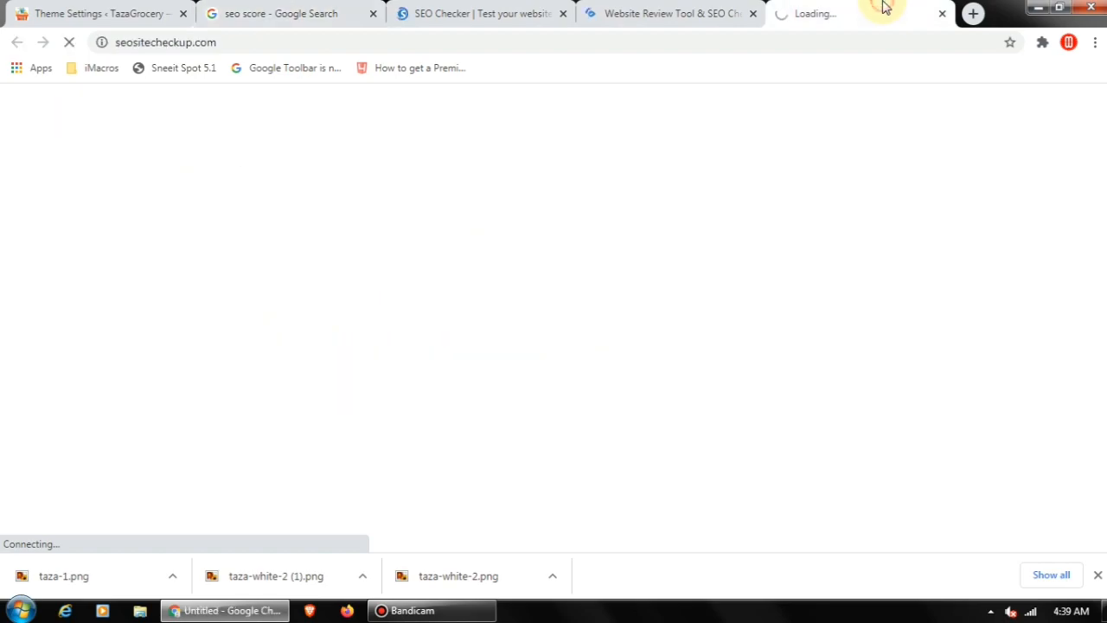
{"action": "left_click", "coordinate": [406, 10]}
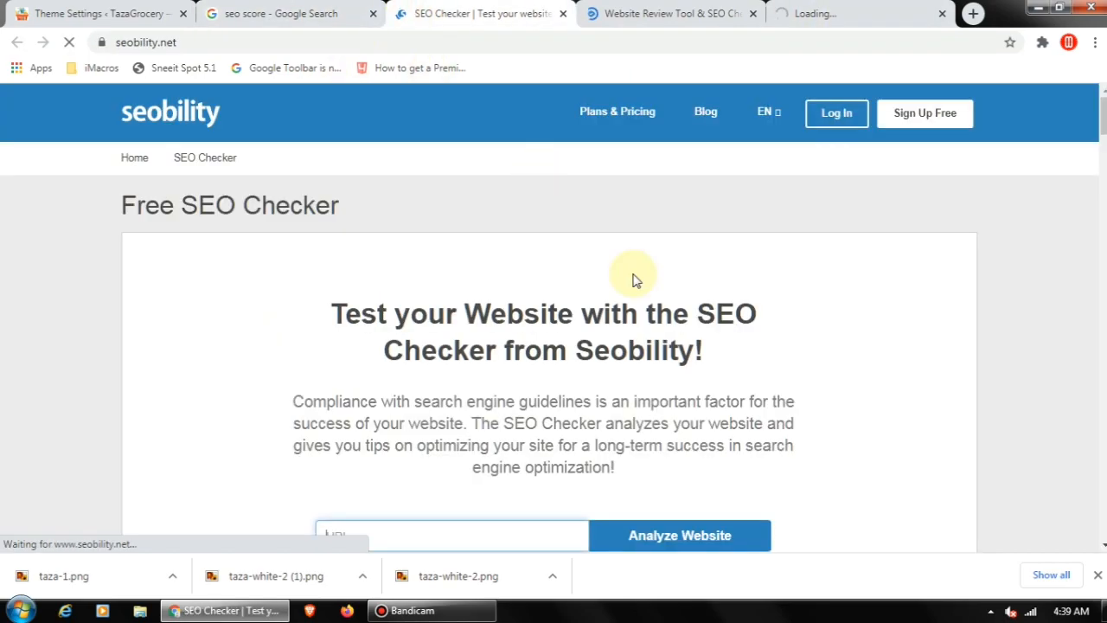
{"action": "scroll", "coordinate": [621, 274], "scroll_direction": "down", "scroll_amount": 1}
{"action": "left_click", "coordinate": [130, 13]}
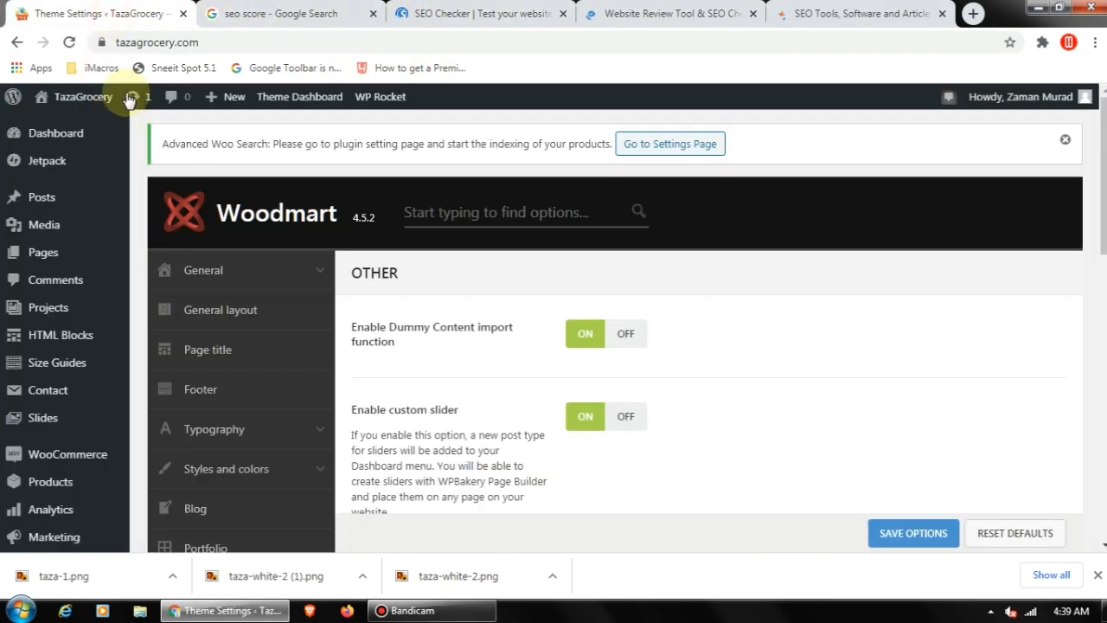
{"action": "left_click", "coordinate": [237, 40]}
{"action": "left_click", "coordinate": [255, 43]}
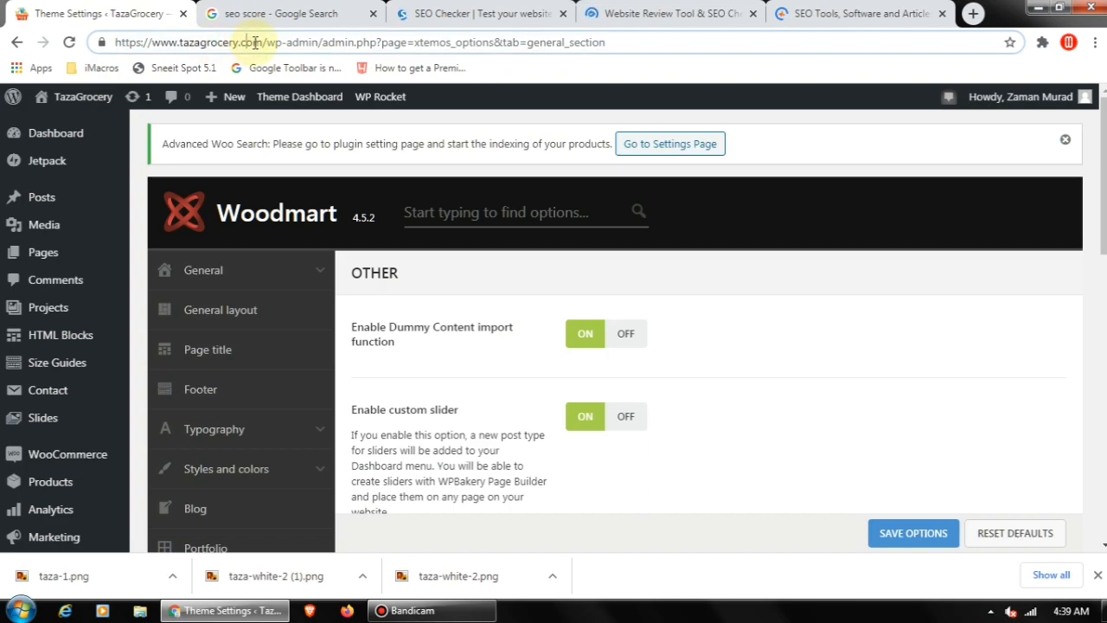
{"action": "left_click_drag", "start_coordinate": [261, 43], "coordinate": [91, 38]}
{"action": "right_click", "coordinate": [141, 52]}
{"action": "left_click", "coordinate": [186, 105]}
Paste the site address into Seobility's SEO checker and start its analysis
{"action": "left_click", "coordinate": [480, 13]}
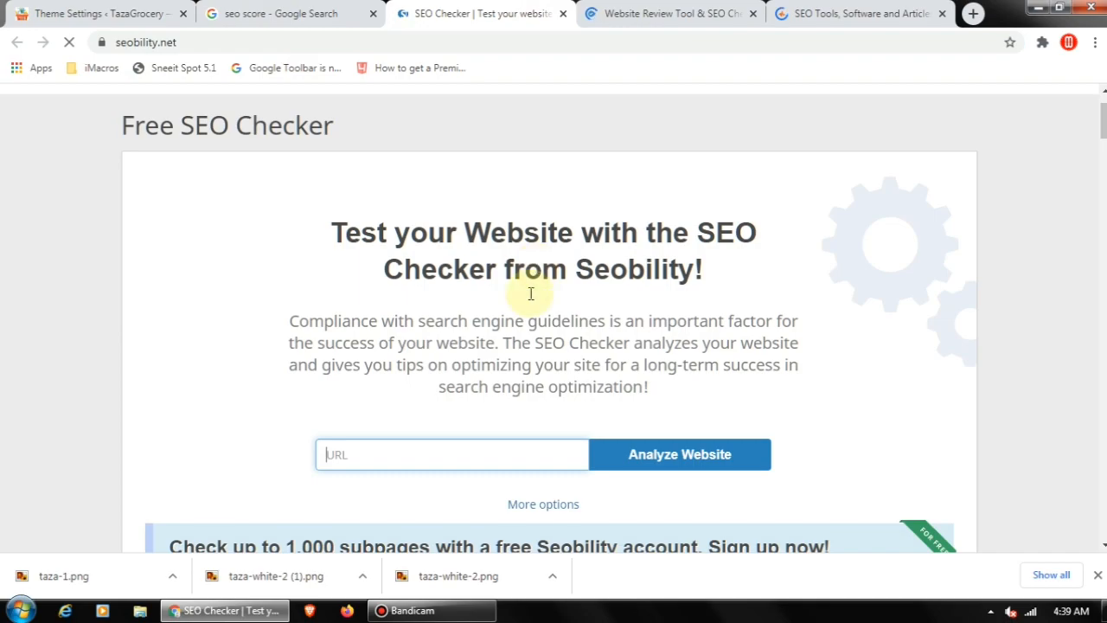
{"action": "scroll", "coordinate": [532, 294], "scroll_direction": "down", "scroll_amount": 2}
{"action": "left_click", "coordinate": [338, 289]}
{"action": "right_click", "coordinate": [348, 293]}
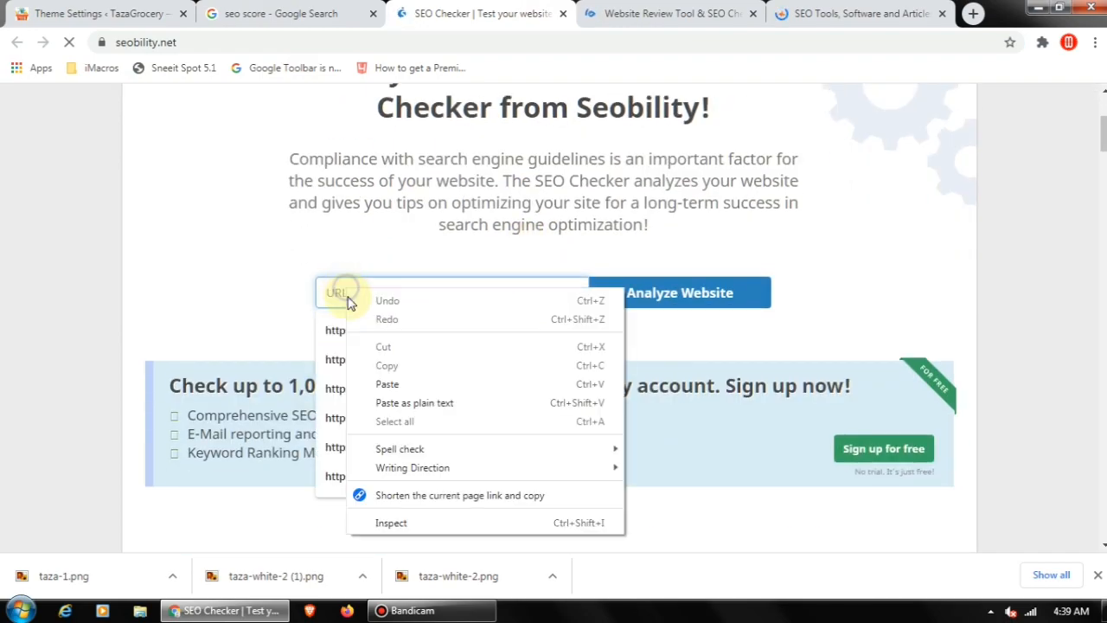
{"action": "left_click", "coordinate": [400, 385]}
{"action": "left_click", "coordinate": [700, 292]}
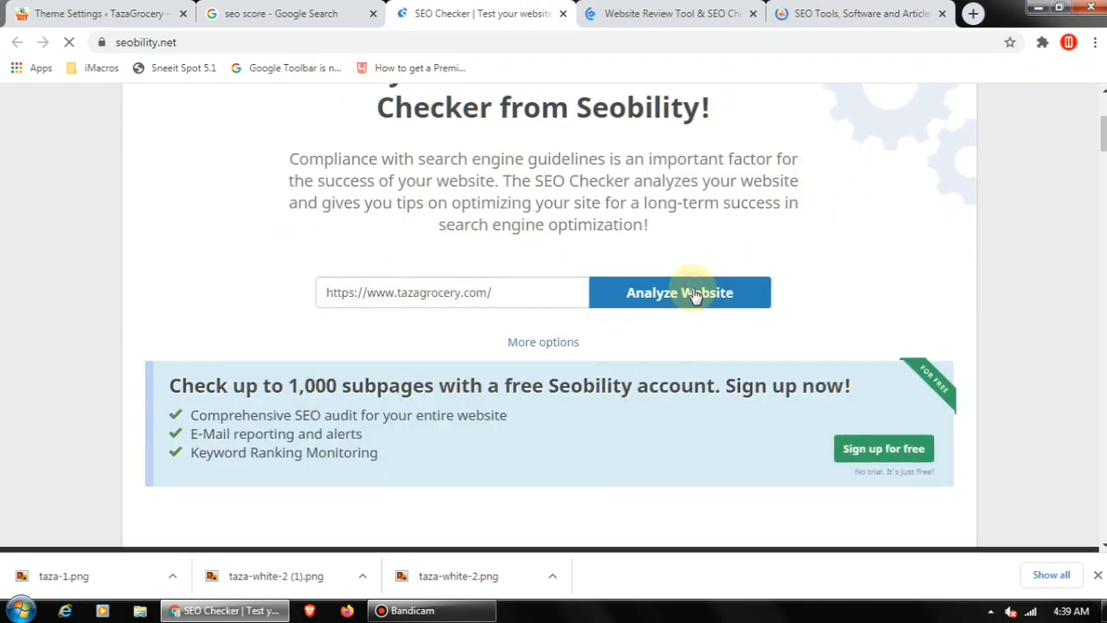
Close the WooRank tab and start an SEO Site Checkup of the pasted address
{"action": "left_click", "coordinate": [629, 12]}
{"action": "scroll", "coordinate": [597, 353], "scroll_direction": "down", "scroll_amount": 2}
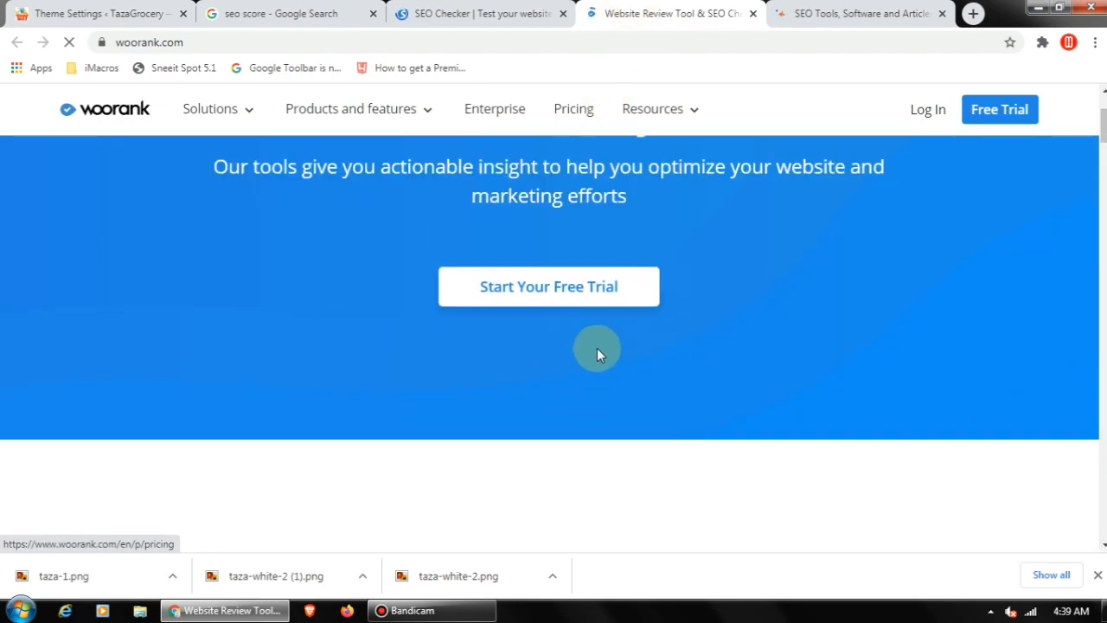
{"action": "left_click", "coordinate": [754, 13]}
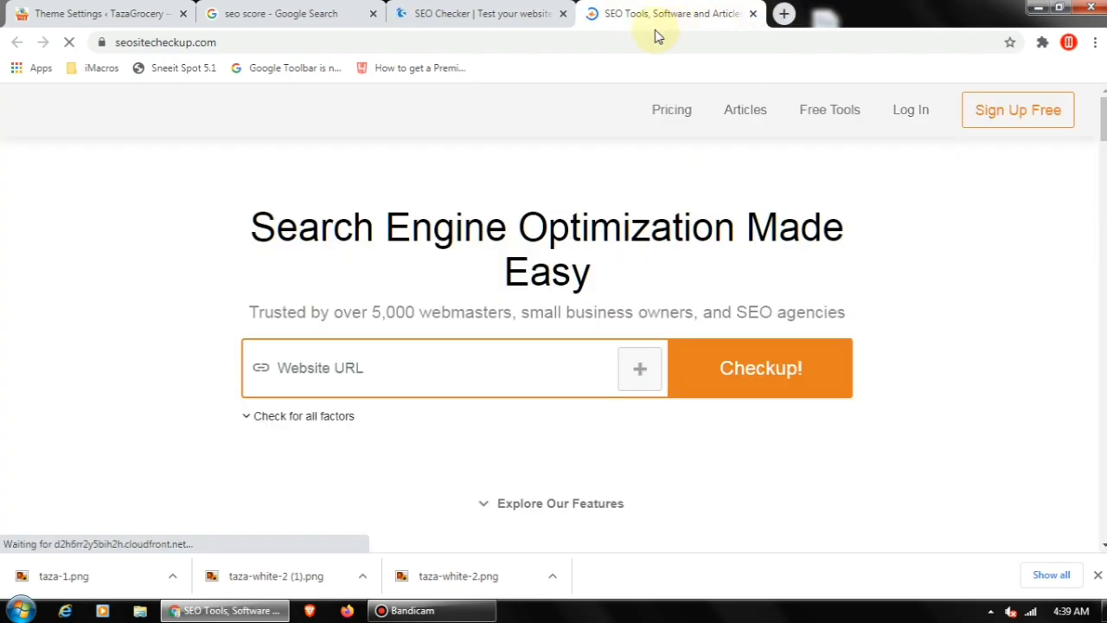
{"action": "right_click", "coordinate": [403, 355]}
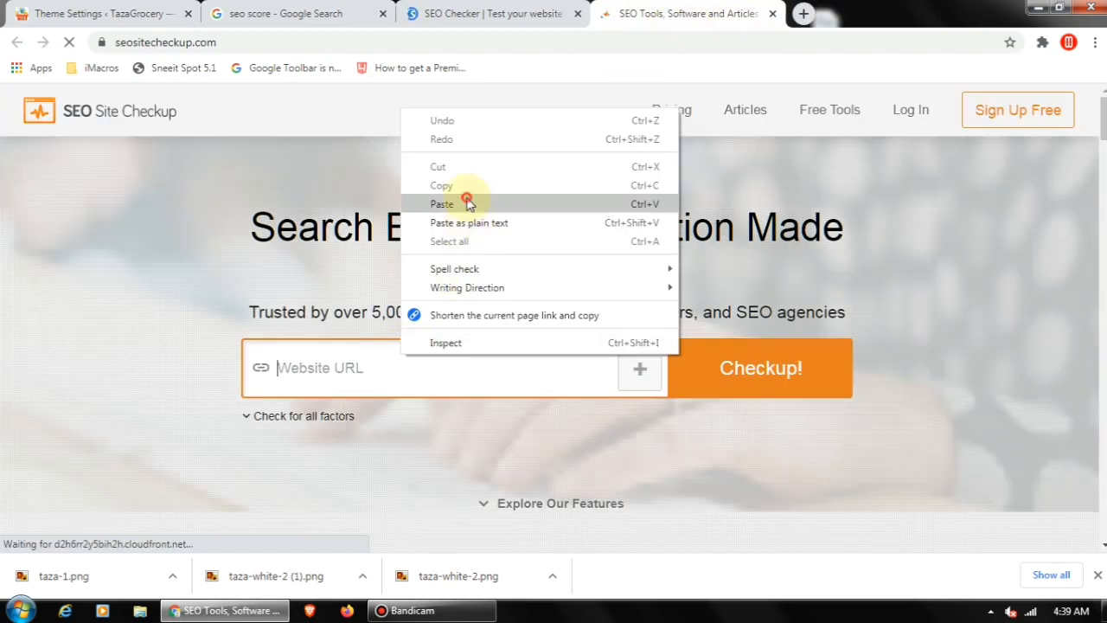
{"action": "left_click", "coordinate": [465, 203]}
{"action": "left_click", "coordinate": [746, 387]}
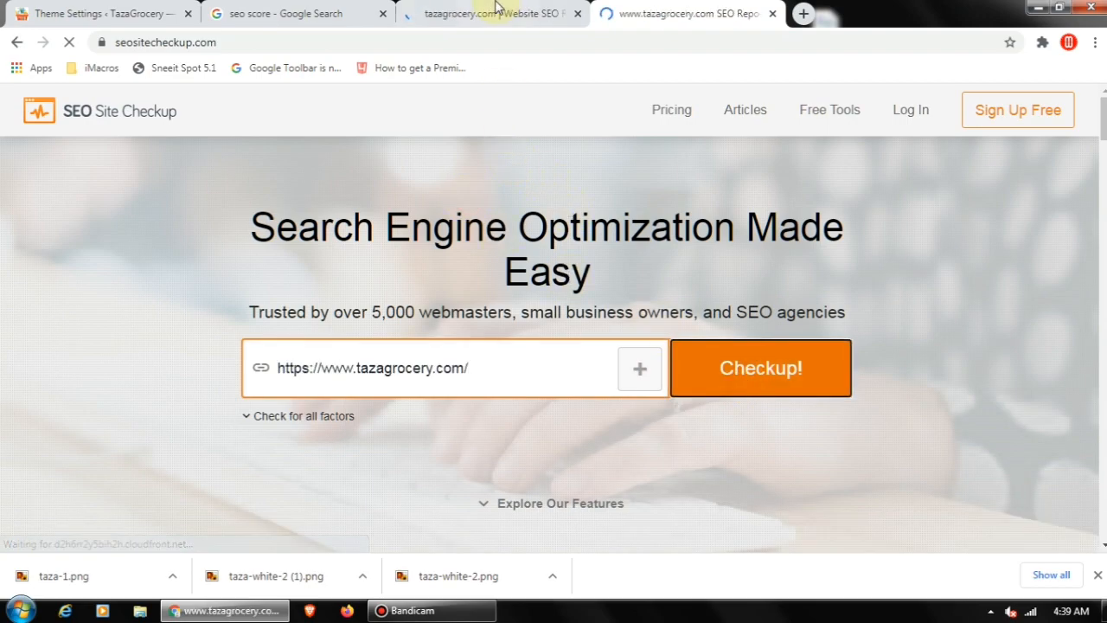
{"action": "left_click", "coordinate": [487, 10]}
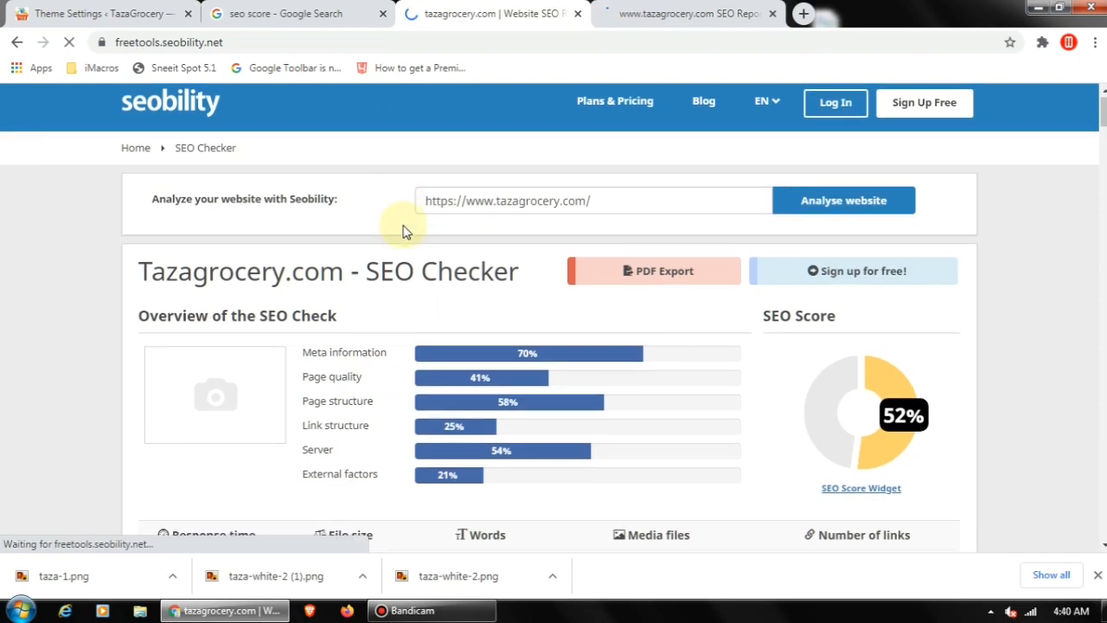
Point out the five SEO improvement tasks in the Seobility report
{"action": "scroll", "coordinate": [404, 226], "scroll_direction": "down", "scroll_amount": 4}
{"action": "scroll", "coordinate": [405, 224], "scroll_direction": "down", "scroll_amount": 1}
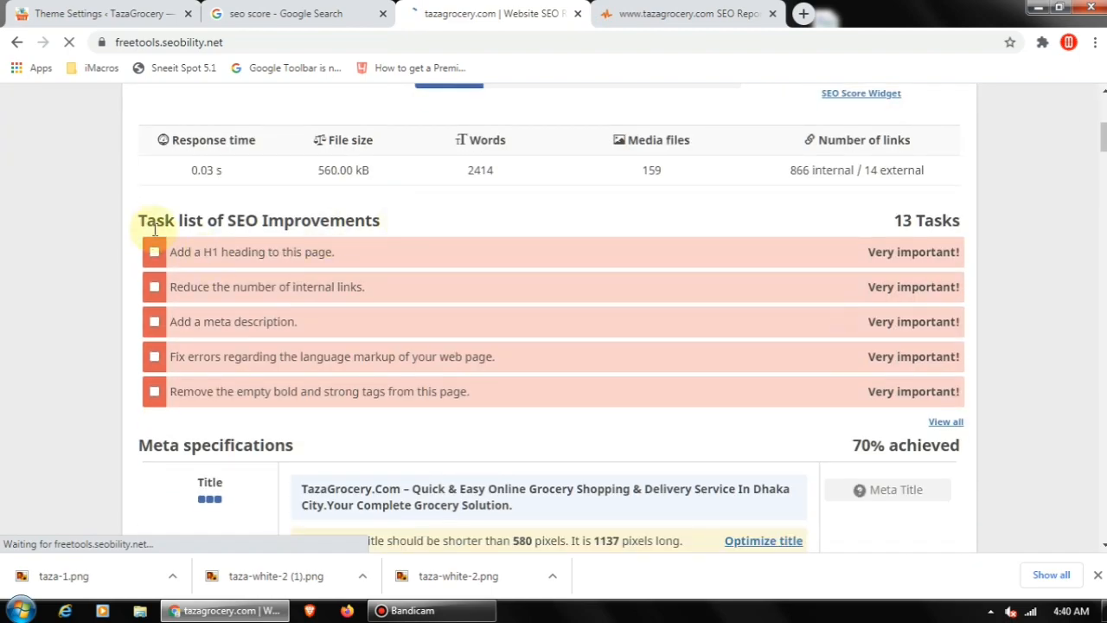
{"action": "left_click_drag", "start_coordinate": [190, 242], "coordinate": [471, 393]}
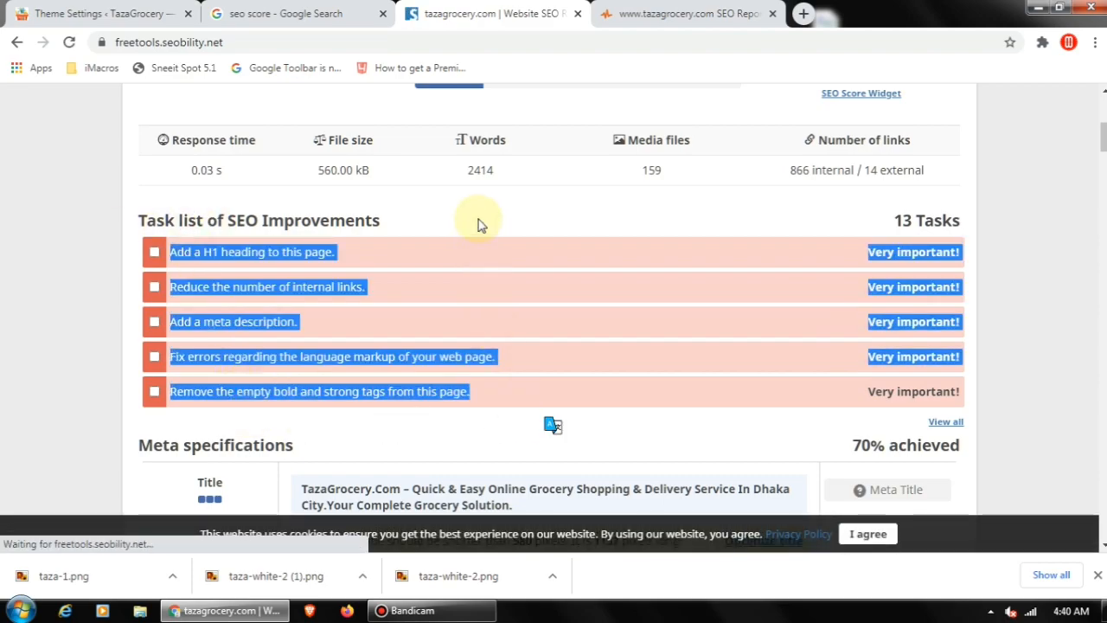
{"action": "left_click", "coordinate": [482, 214]}
Review the page title and meta information findings for tazagrocery.com
{"action": "scroll", "coordinate": [482, 217], "scroll_direction": "down", "scroll_amount": 2}
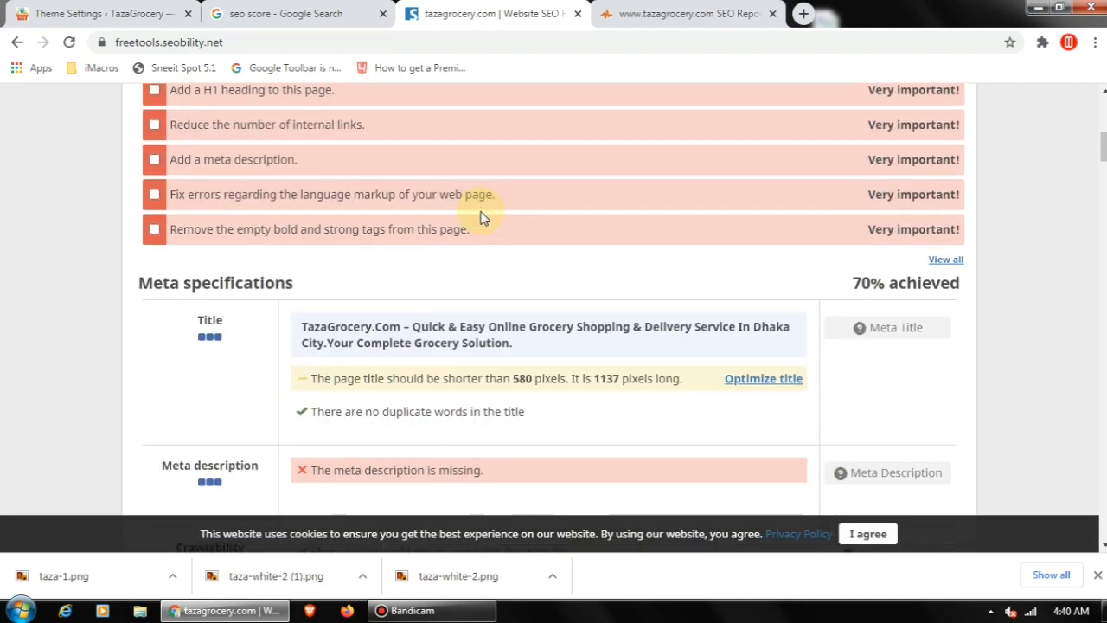
{"action": "scroll", "coordinate": [456, 212], "scroll_direction": "down", "scroll_amount": 2}
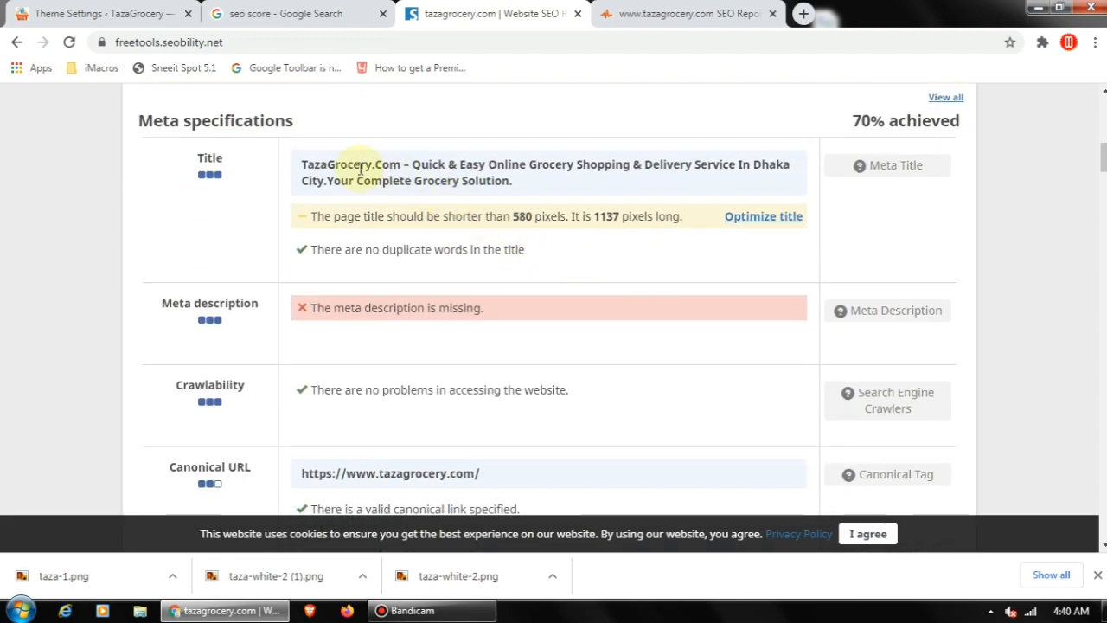
{"action": "left_click_drag", "start_coordinate": [306, 162], "coordinate": [516, 192]}
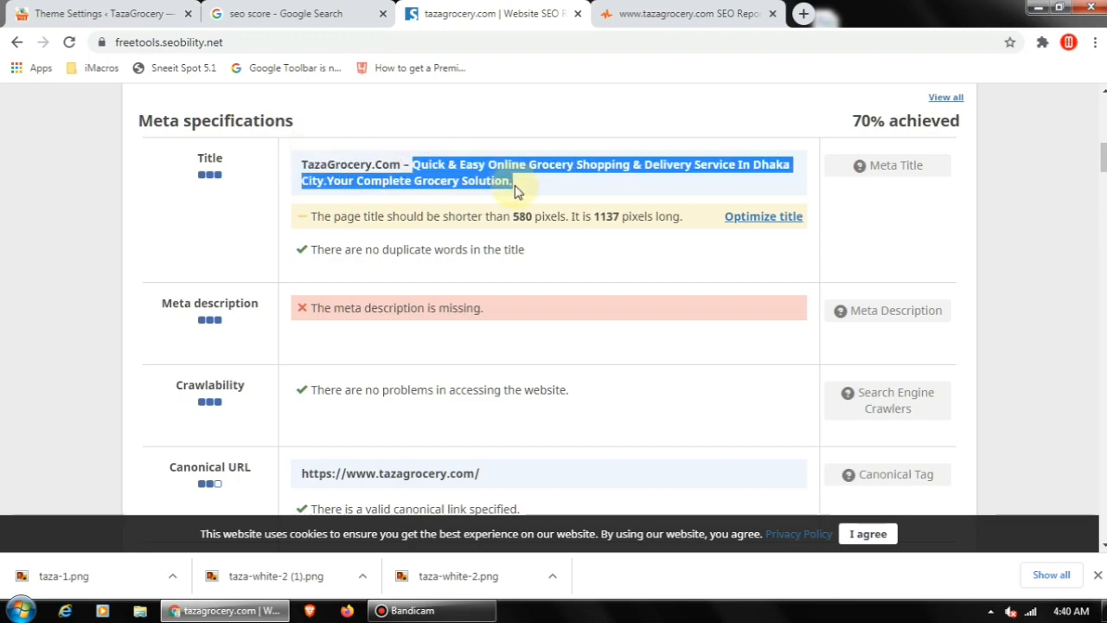
{"action": "left_click", "coordinate": [385, 154]}
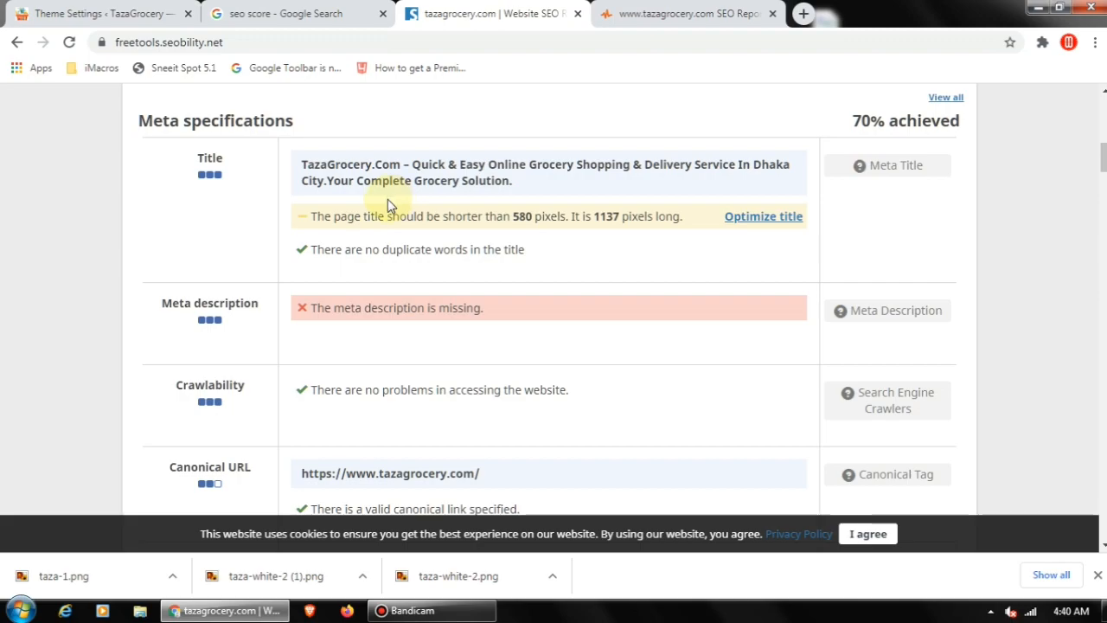
{"action": "scroll", "coordinate": [280, 223], "scroll_direction": "down", "scroll_amount": 1}
{"action": "left_click_drag", "start_coordinate": [302, 227], "coordinate": [470, 289]}
Highlight the language mismatch: en-us defined in HTML versus detected text language sk
{"action": "scroll", "coordinate": [374, 199], "scroll_direction": "down", "scroll_amount": 2}
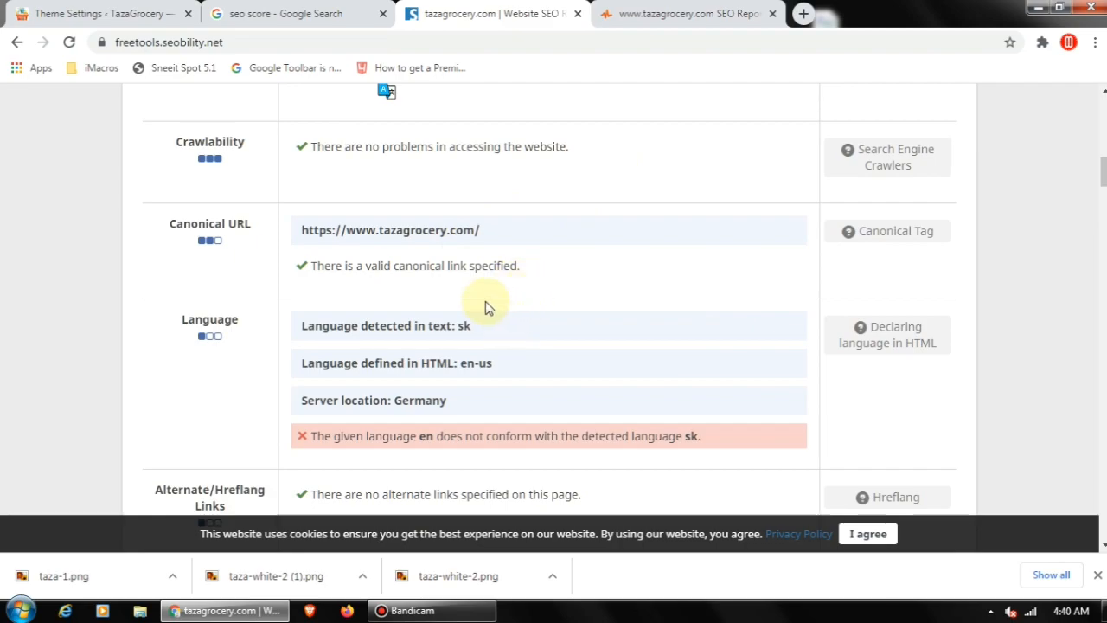
{"action": "scroll", "coordinate": [529, 329], "scroll_direction": "down", "scroll_amount": 1}
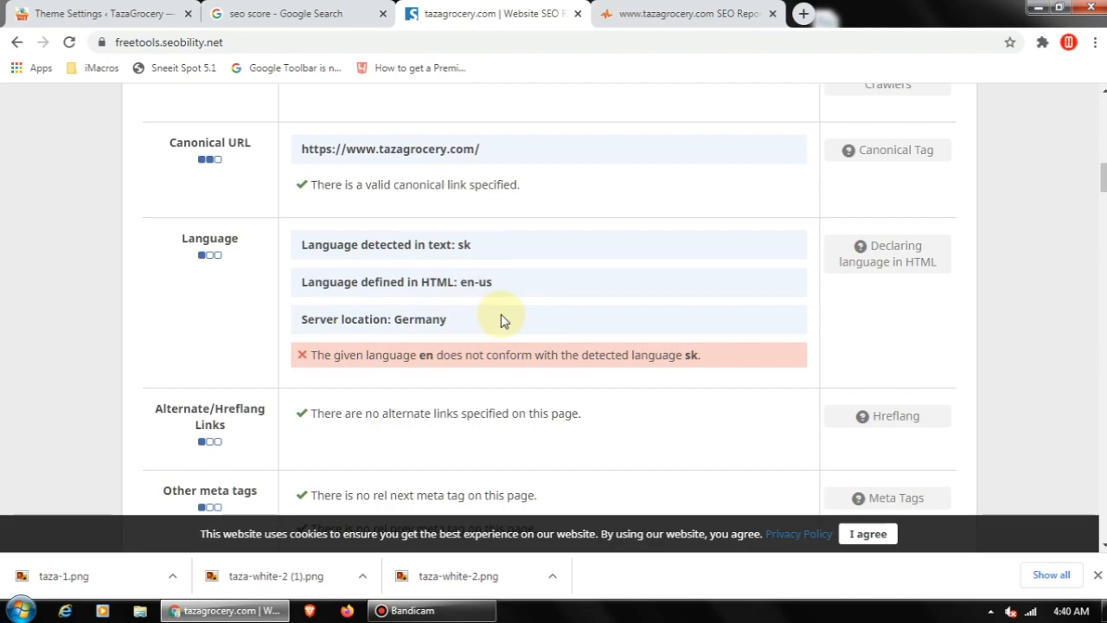
{"action": "left_click", "coordinate": [464, 245]}
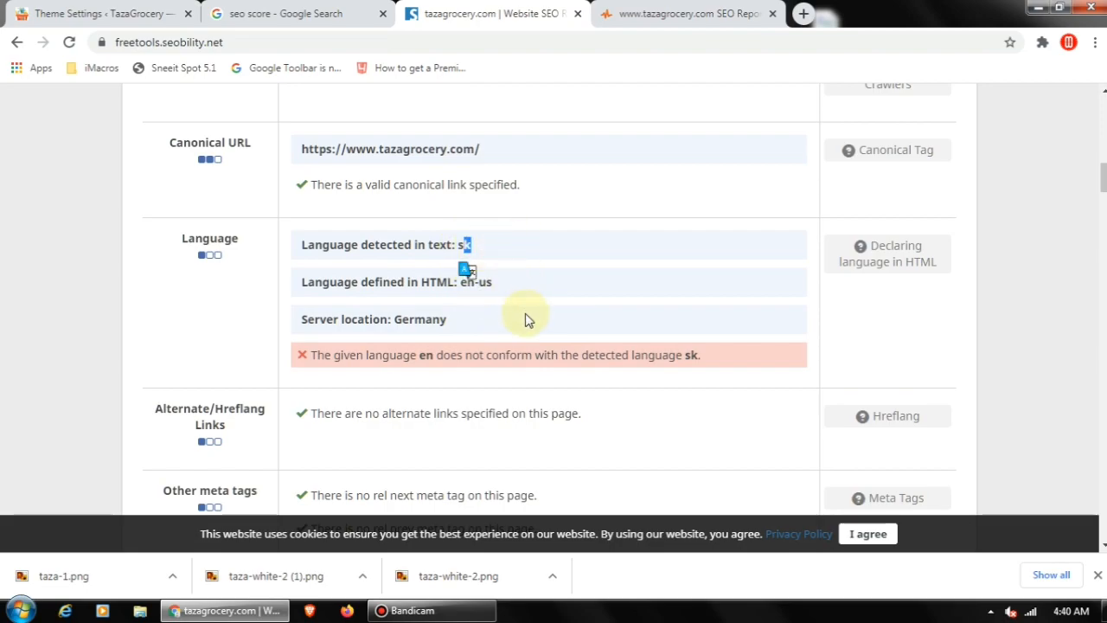
{"action": "scroll", "coordinate": [528, 320], "scroll_direction": "down", "scroll_amount": 1}
{"action": "left_click", "coordinate": [434, 238]}
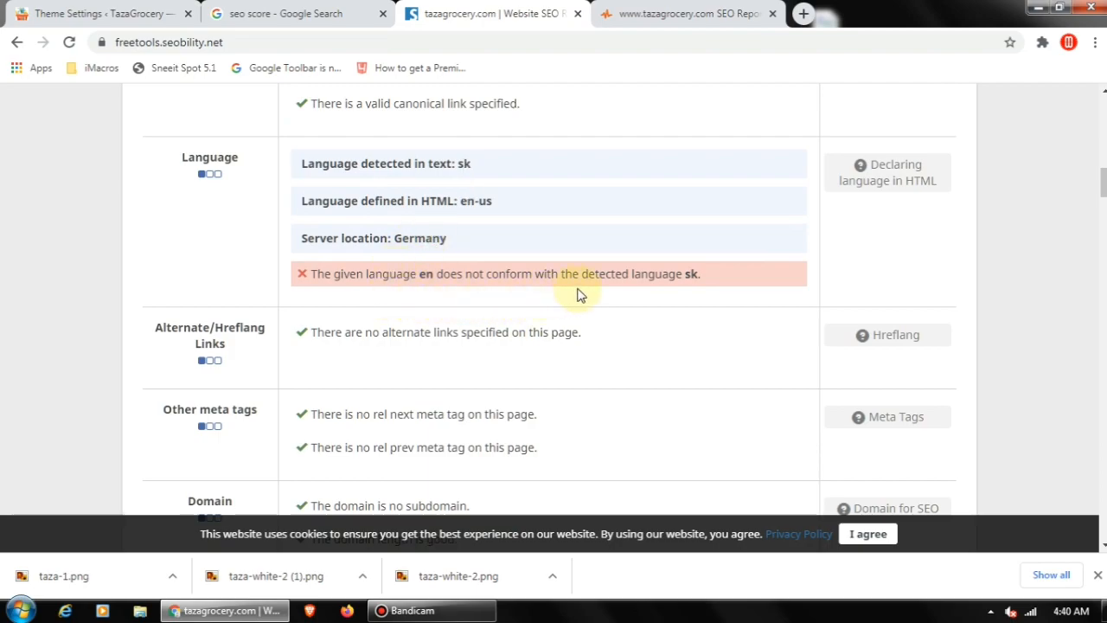
{"action": "left_click_drag", "start_coordinate": [699, 278], "coordinate": [687, 278]}
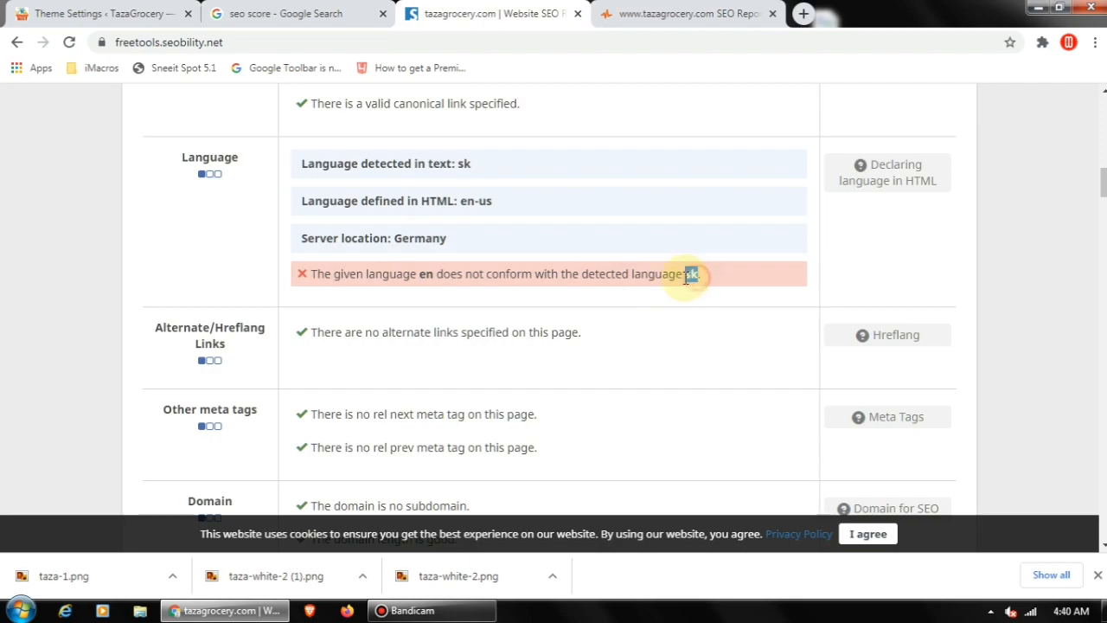
{"action": "left_click_drag", "start_coordinate": [468, 201], "coordinate": [500, 206]}
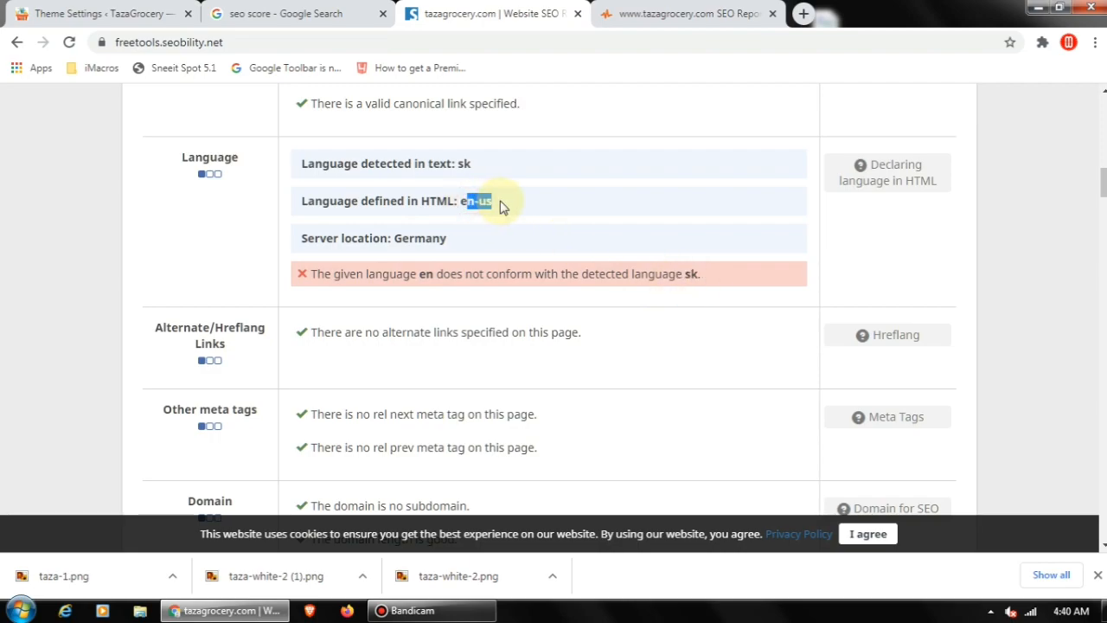
{"action": "left_click", "coordinate": [481, 204]}
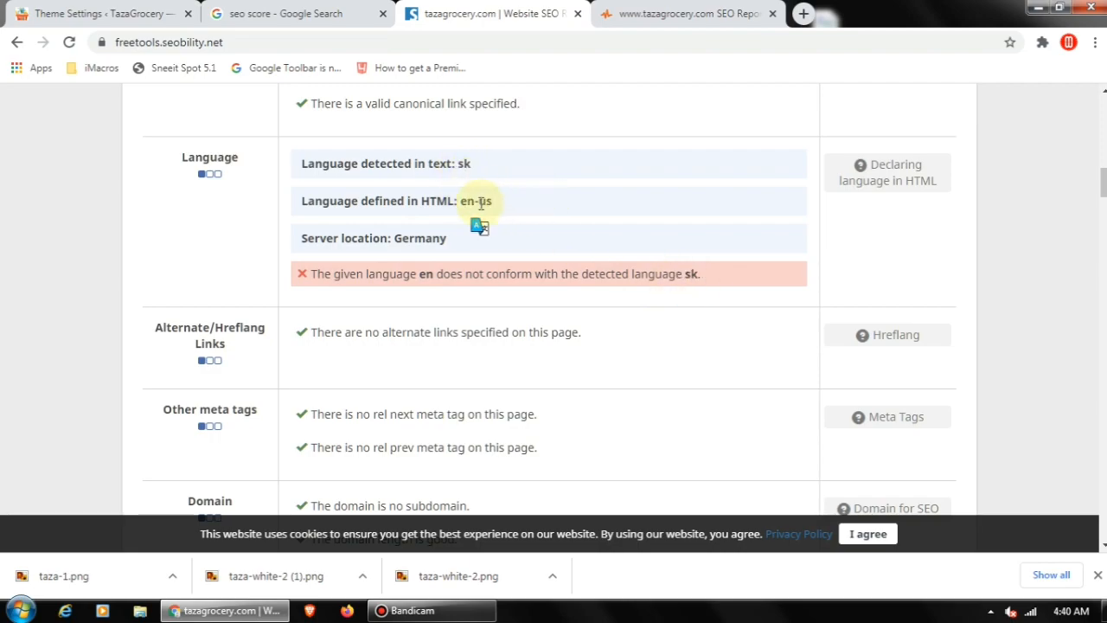
{"action": "left_click_drag", "start_coordinate": [468, 202], "coordinate": [506, 209]}
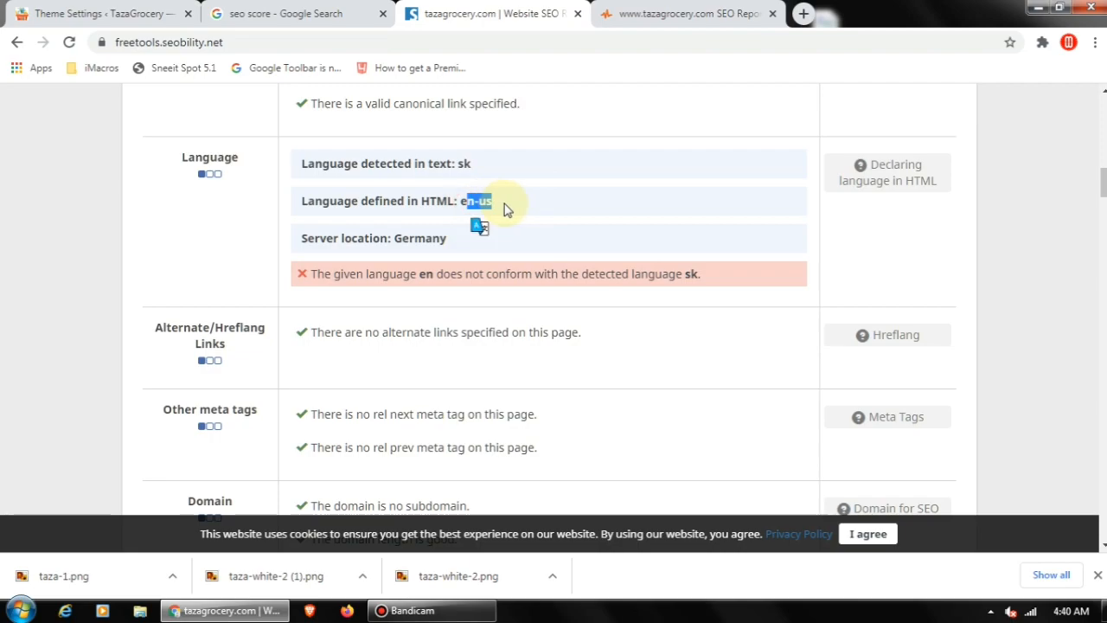
{"action": "left_click", "coordinate": [472, 165]}
{"action": "left_click", "coordinate": [461, 163]}
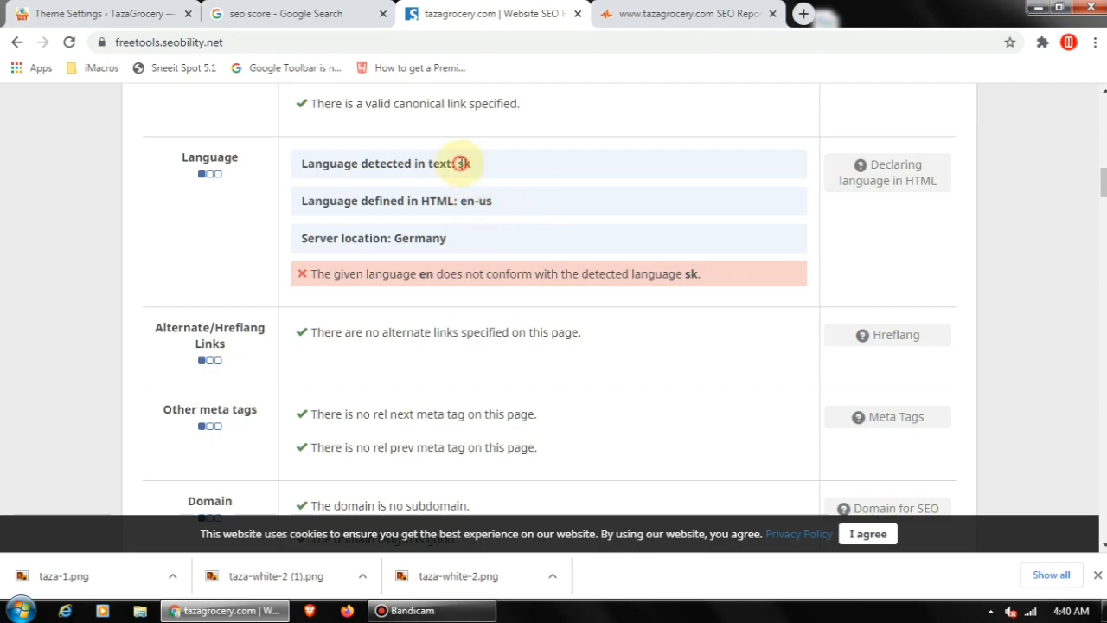
{"action": "left_click", "coordinate": [527, 193]}
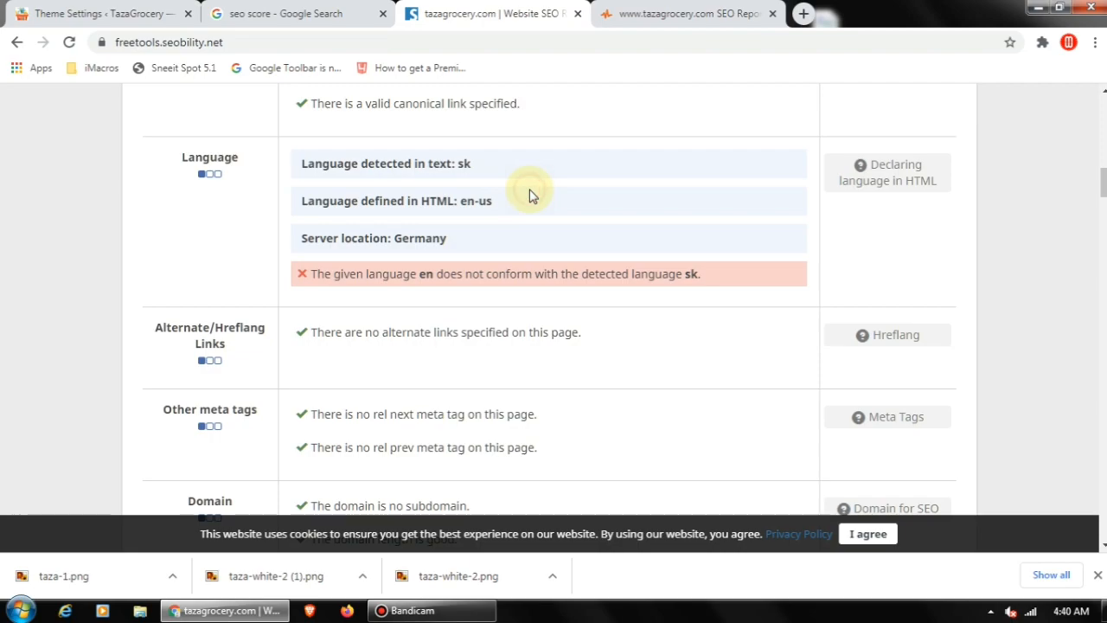
Examine the viewport meta tag value and its initial-scale 1.0 setting
{"action": "scroll", "coordinate": [450, 202], "scroll_direction": "down", "scroll_amount": 1}
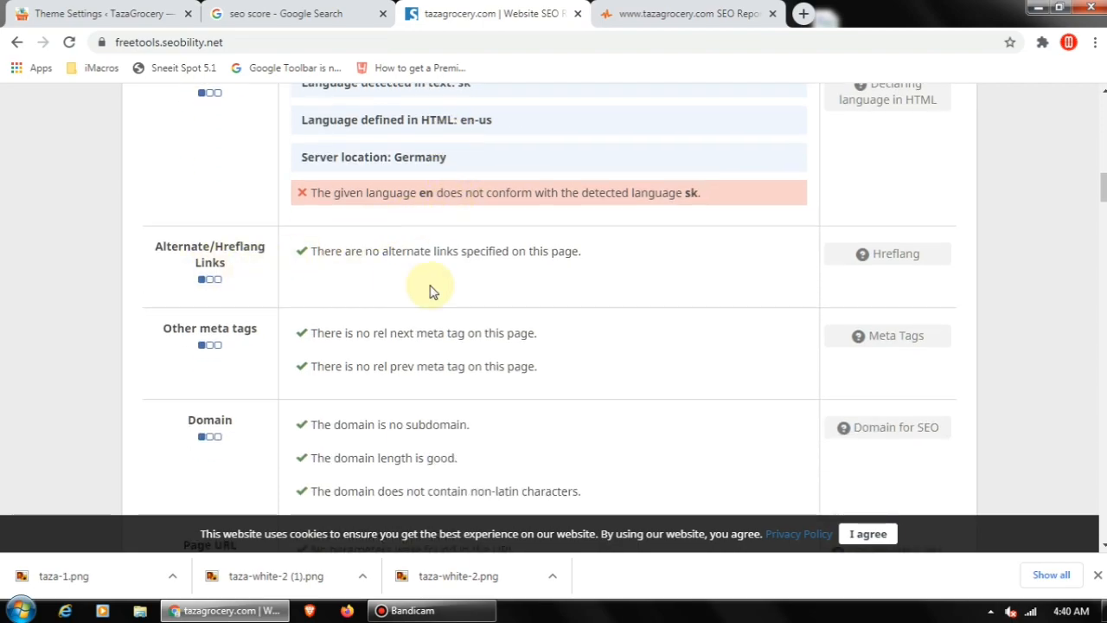
{"action": "scroll", "coordinate": [433, 292], "scroll_direction": "down", "scroll_amount": 7}
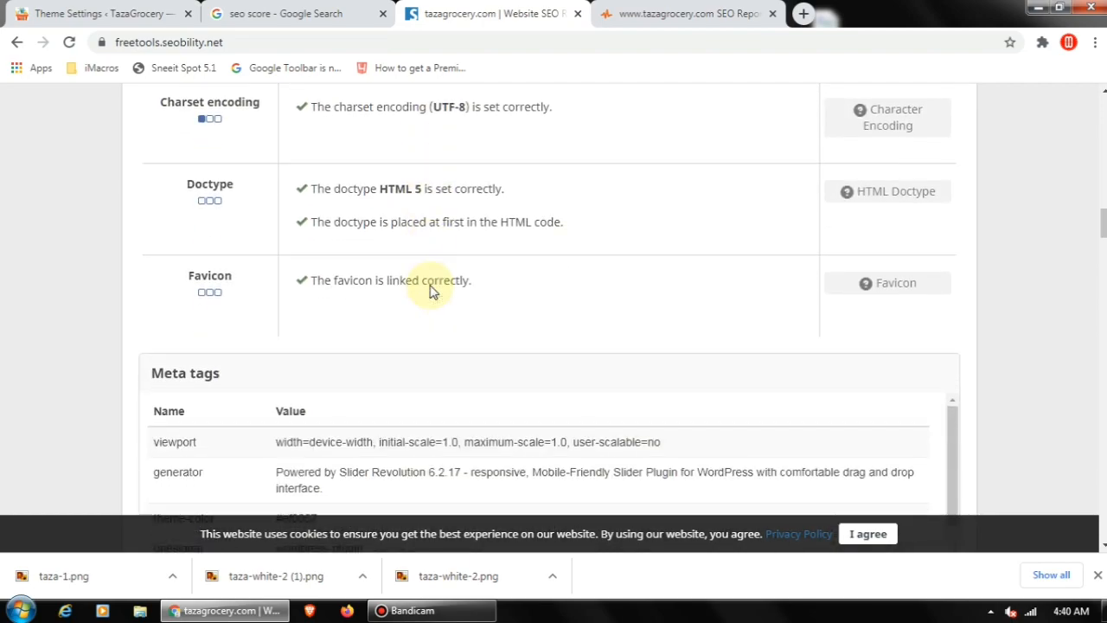
{"action": "scroll", "coordinate": [433, 291], "scroll_direction": "down", "scroll_amount": 4}
{"action": "scroll", "coordinate": [433, 291], "scroll_direction": "up", "scroll_amount": 2}
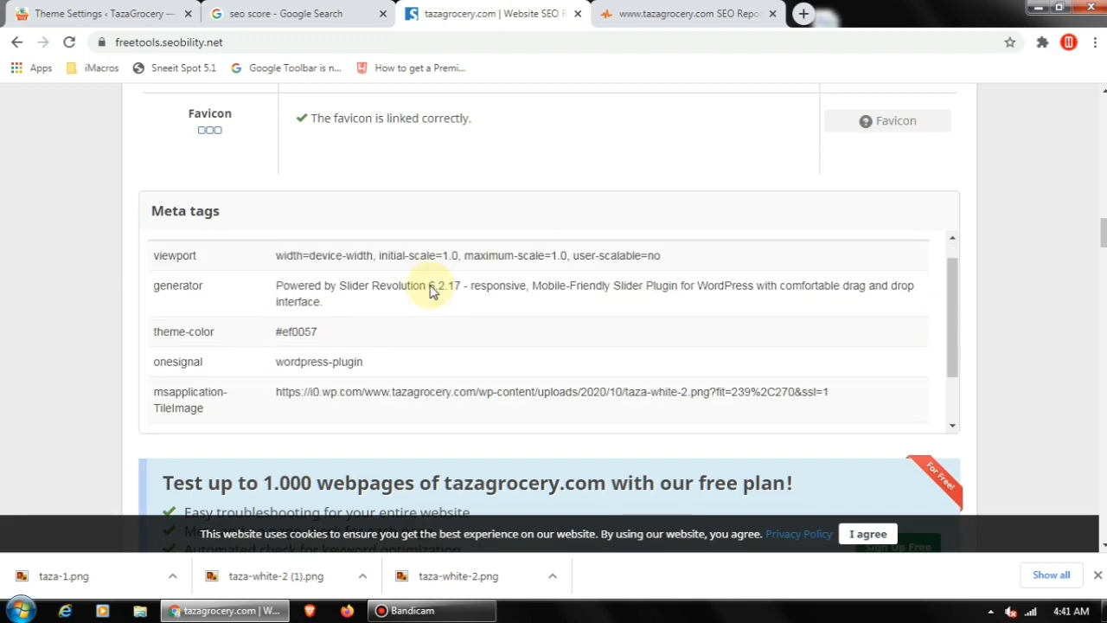
{"action": "left_click_drag", "start_coordinate": [404, 279], "coordinate": [742, 280]}
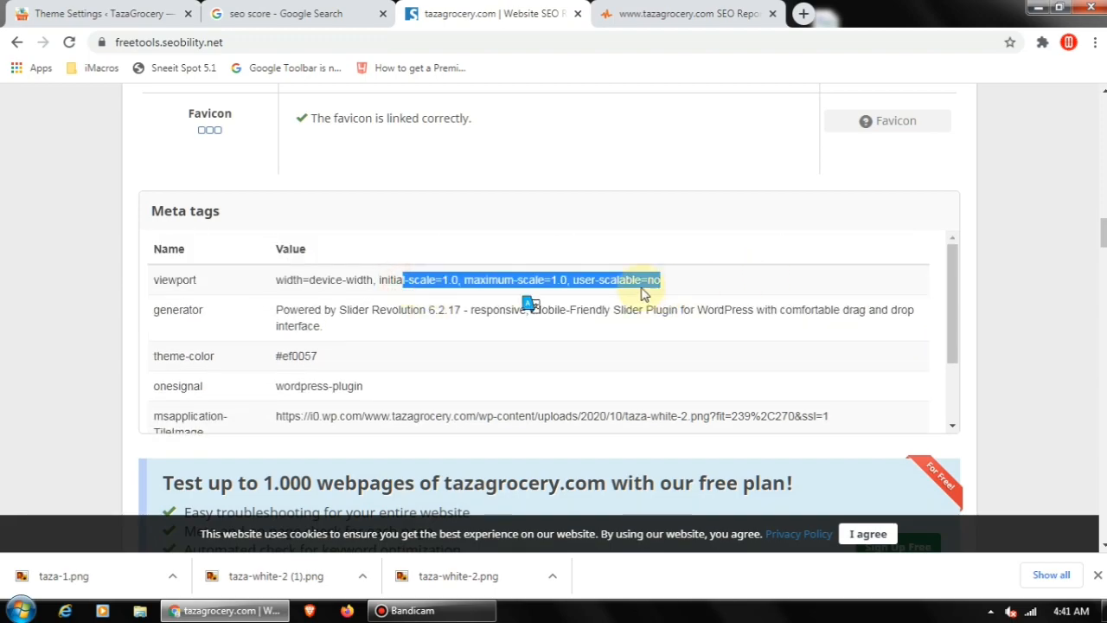
{"action": "left_click", "coordinate": [387, 279]}
{"action": "double_click", "coordinate": [447, 279]}
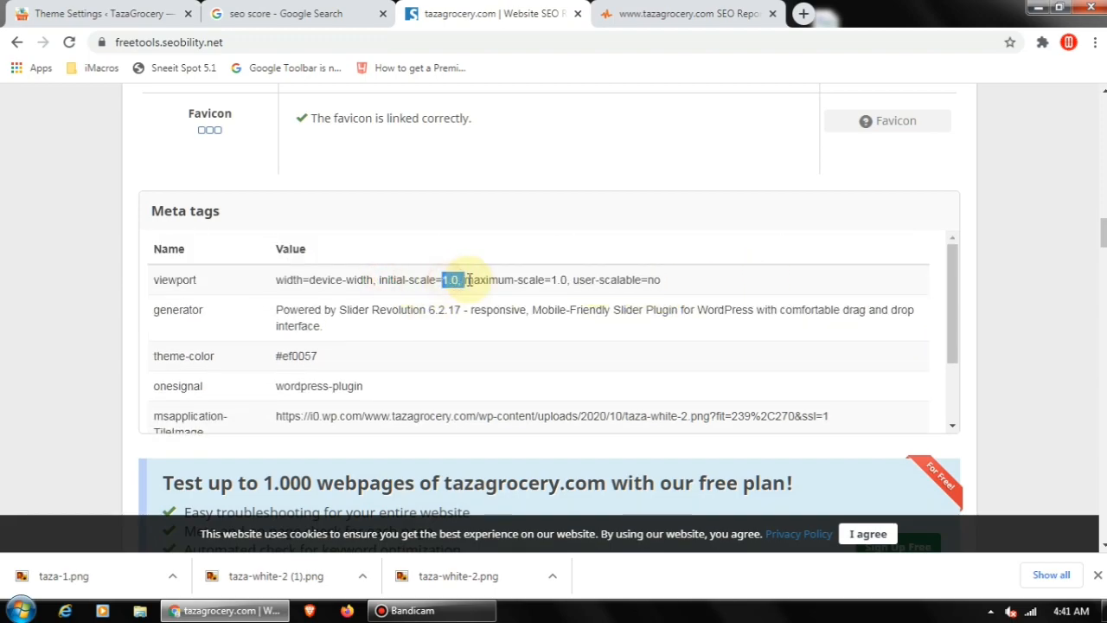
{"action": "left_click", "coordinate": [667, 279]}
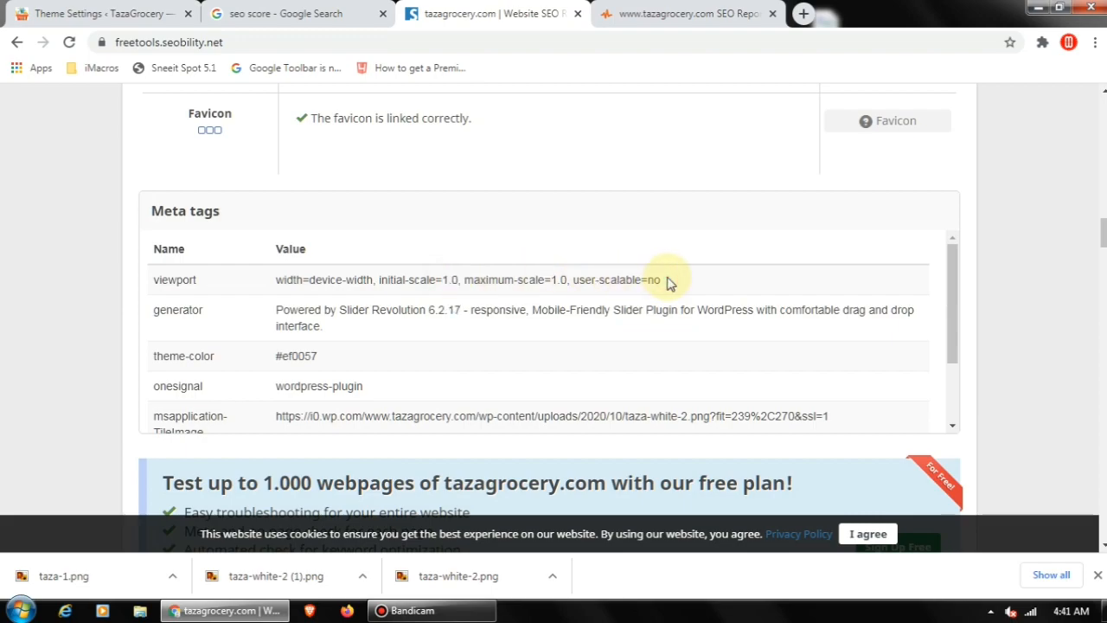
{"action": "scroll", "coordinate": [675, 311], "scroll_direction": "down", "scroll_amount": 5}
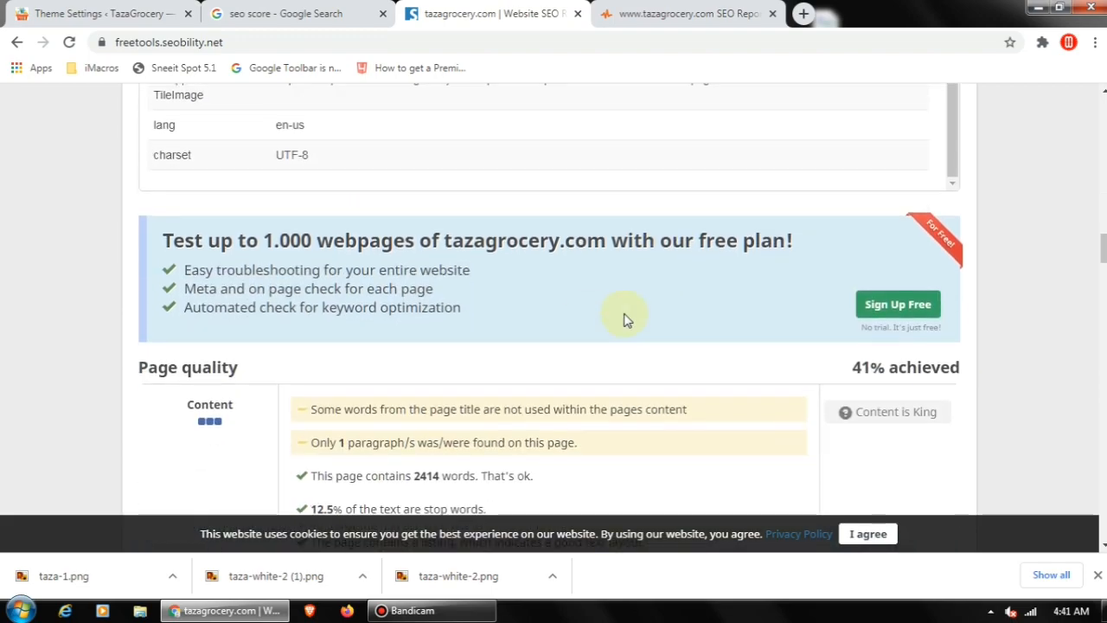
{"action": "scroll", "coordinate": [626, 319], "scroll_direction": "down", "scroll_amount": 8}
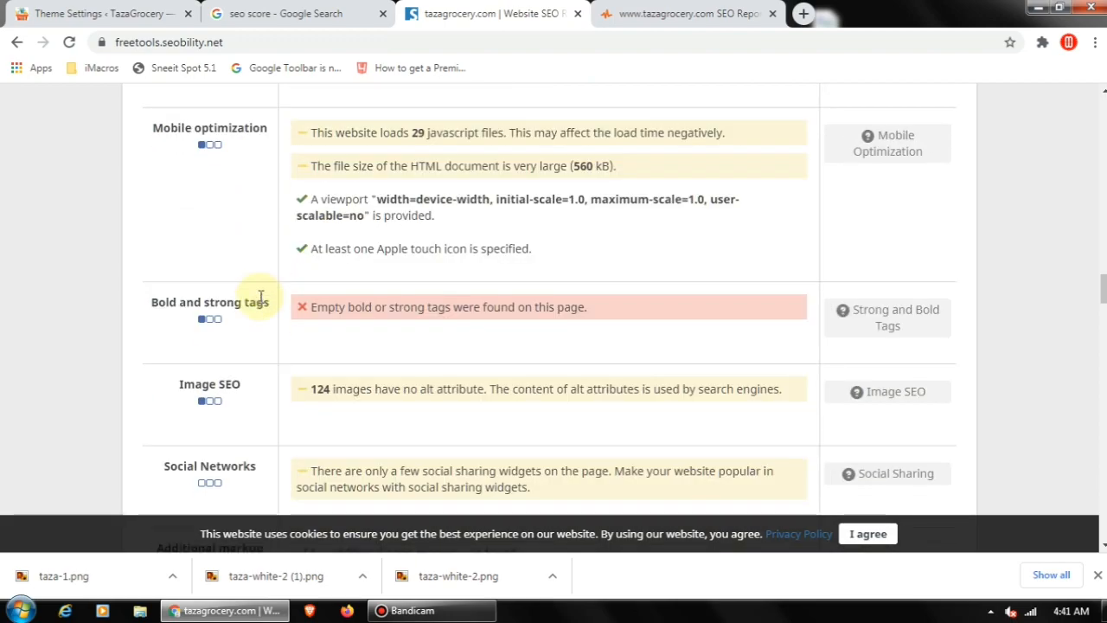
{"action": "scroll", "coordinate": [261, 298], "scroll_direction": "down", "scroll_amount": 4}
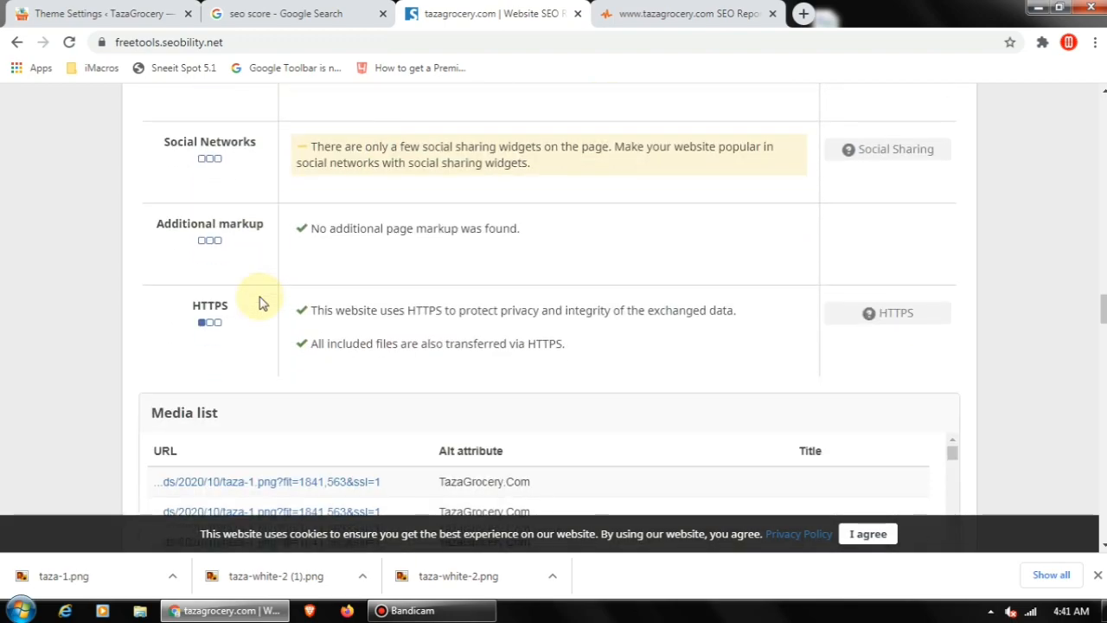
{"action": "scroll", "coordinate": [262, 302], "scroll_direction": "up", "scroll_amount": 1}
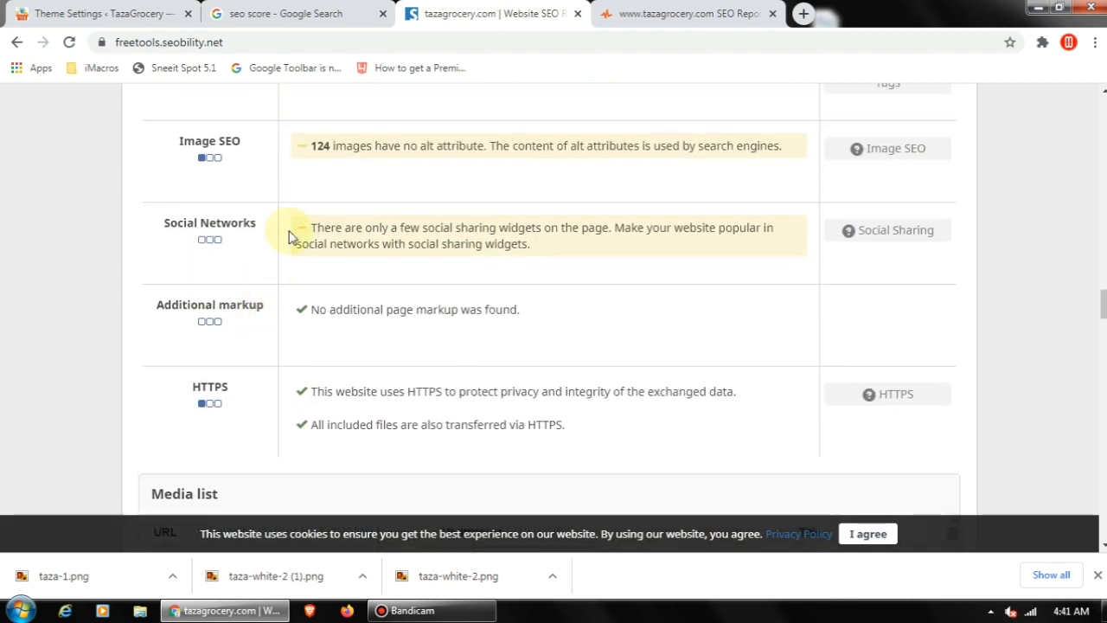
{"action": "double_click", "coordinate": [313, 147]}
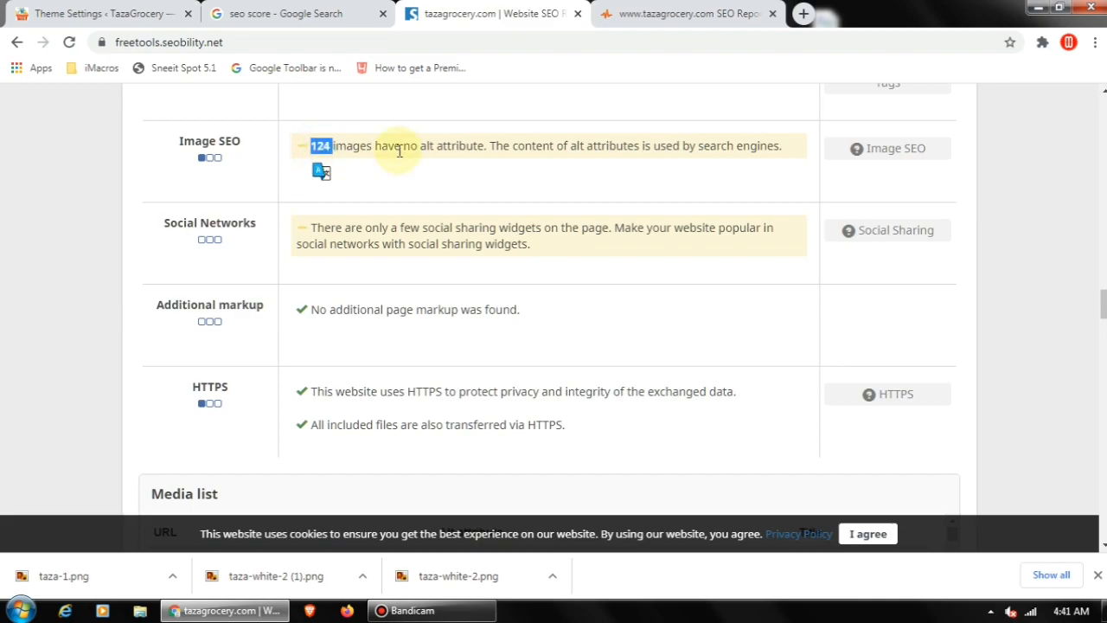
{"action": "left_click_drag", "start_coordinate": [692, 146], "coordinate": [511, 145]}
{"action": "scroll", "coordinate": [230, 185], "scroll_direction": "down", "scroll_amount": 1}
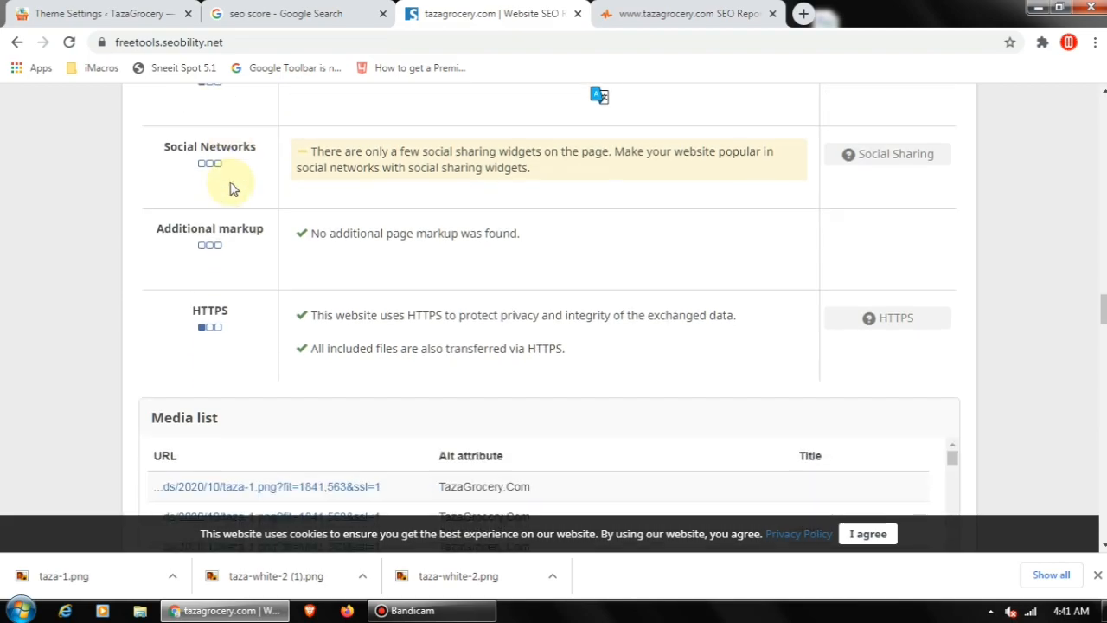
{"action": "left_click_drag", "start_coordinate": [443, 149], "coordinate": [424, 181]}
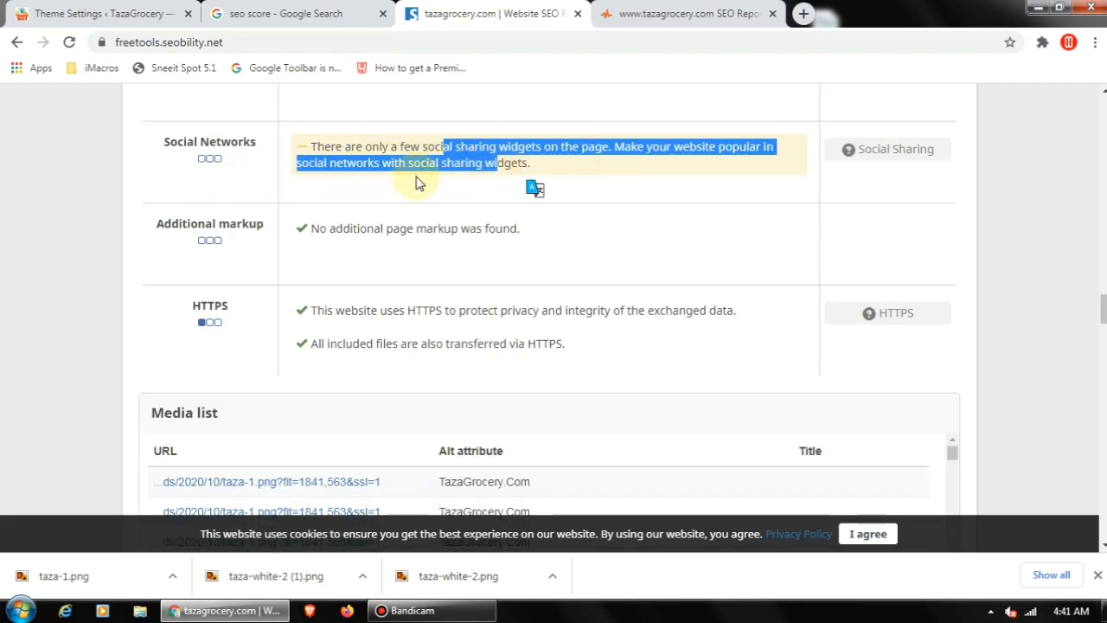
{"action": "scroll", "coordinate": [354, 182], "scroll_direction": "down", "scroll_amount": 3}
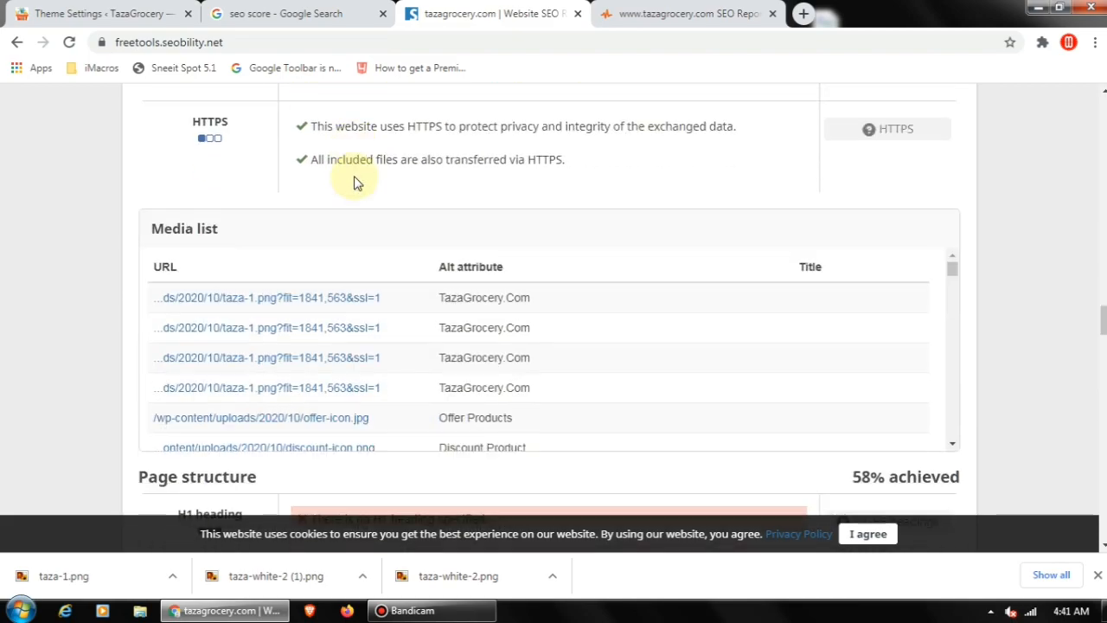
{"action": "scroll", "coordinate": [113, 186], "scroll_direction": "down", "scroll_amount": 2}
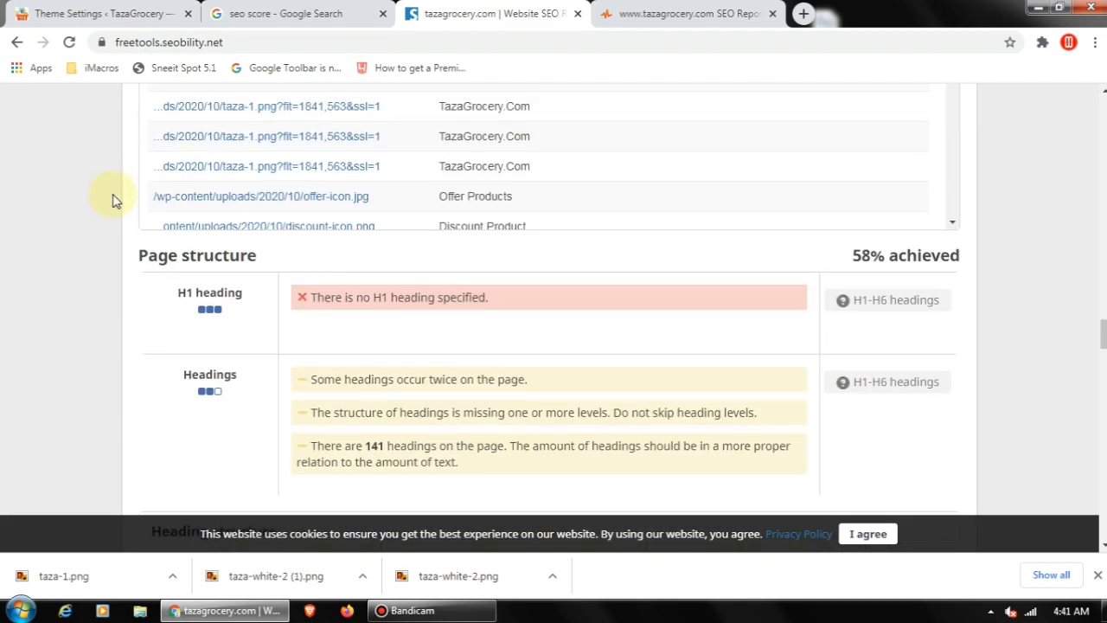
{"action": "scroll", "coordinate": [421, 341], "scroll_direction": "down", "scroll_amount": 3}
{"action": "scroll", "coordinate": [559, 341], "scroll_direction": "down", "scroll_amount": 5}
{"action": "scroll", "coordinate": [985, 337], "scroll_direction": "down", "scroll_amount": 1}
{"action": "scroll", "coordinate": [984, 338], "scroll_direction": "down", "scroll_amount": 4}
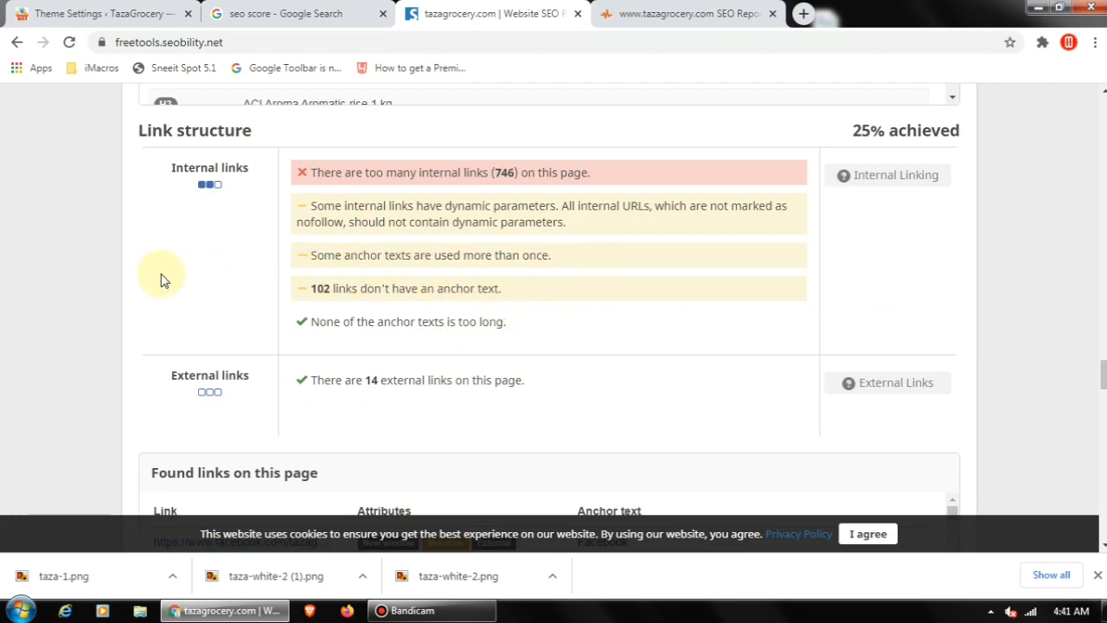
{"action": "scroll", "coordinate": [145, 279], "scroll_direction": "down", "scroll_amount": 3}
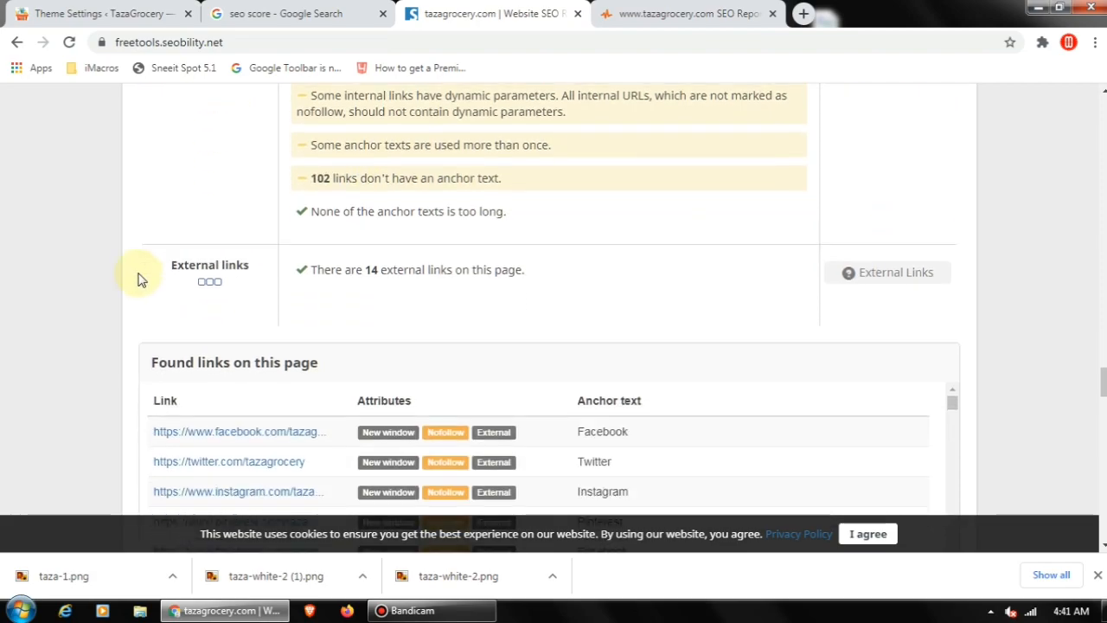
{"action": "scroll", "coordinate": [141, 279], "scroll_direction": "down", "scroll_amount": 3}
{"action": "scroll", "coordinate": [141, 278], "scroll_direction": "down", "scroll_amount": 2}
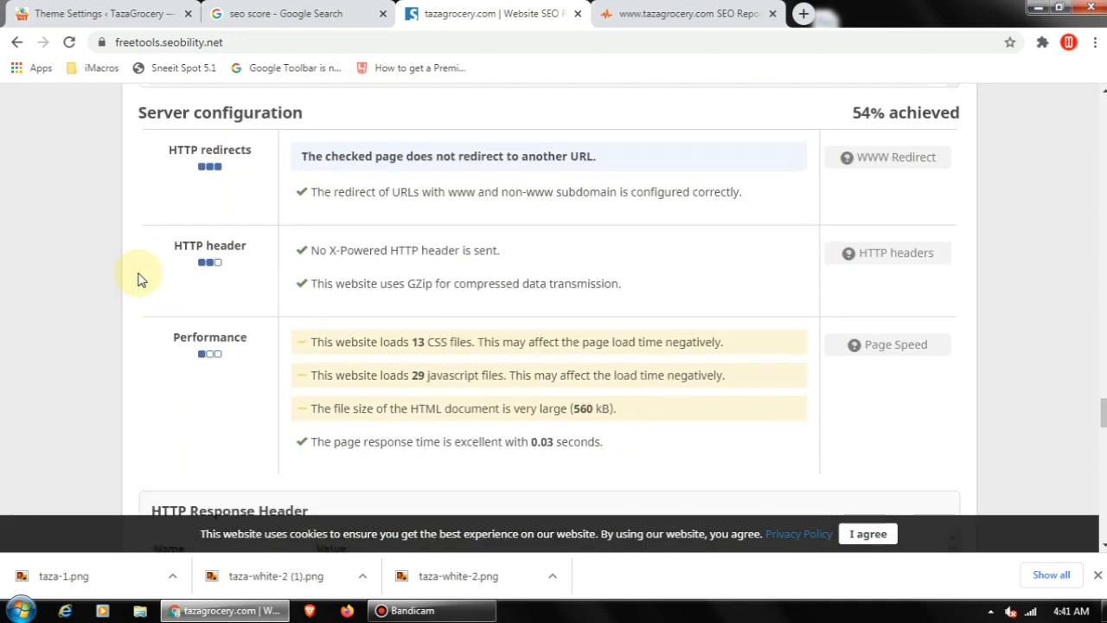
{"action": "scroll", "coordinate": [141, 279], "scroll_direction": "down", "scroll_amount": 4}
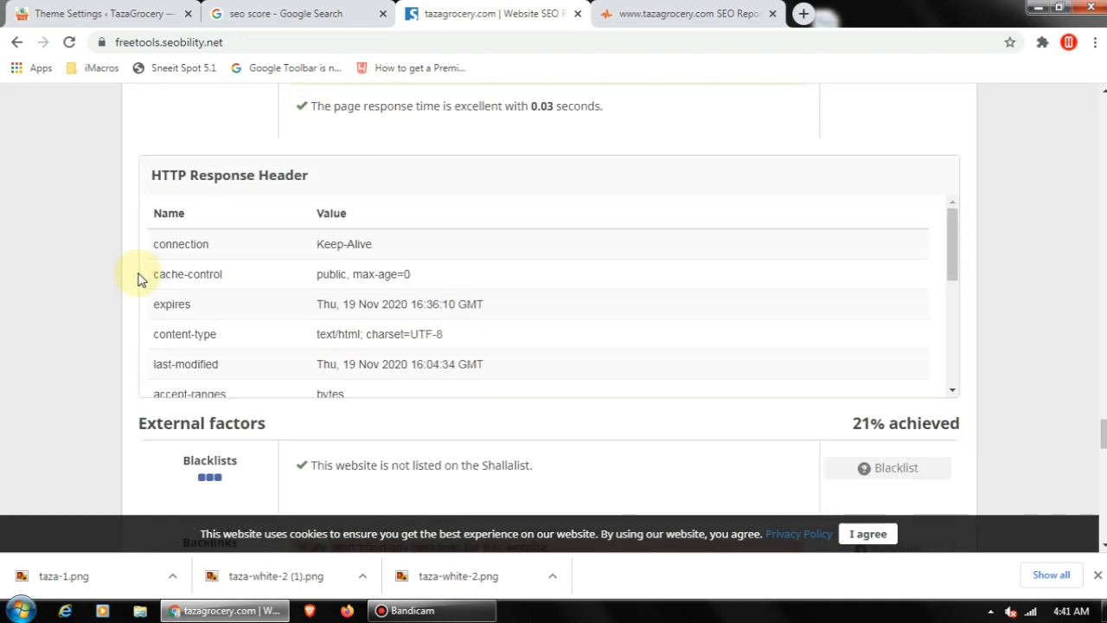
{"action": "left_click_drag", "start_coordinate": [312, 132], "coordinate": [390, 248]}
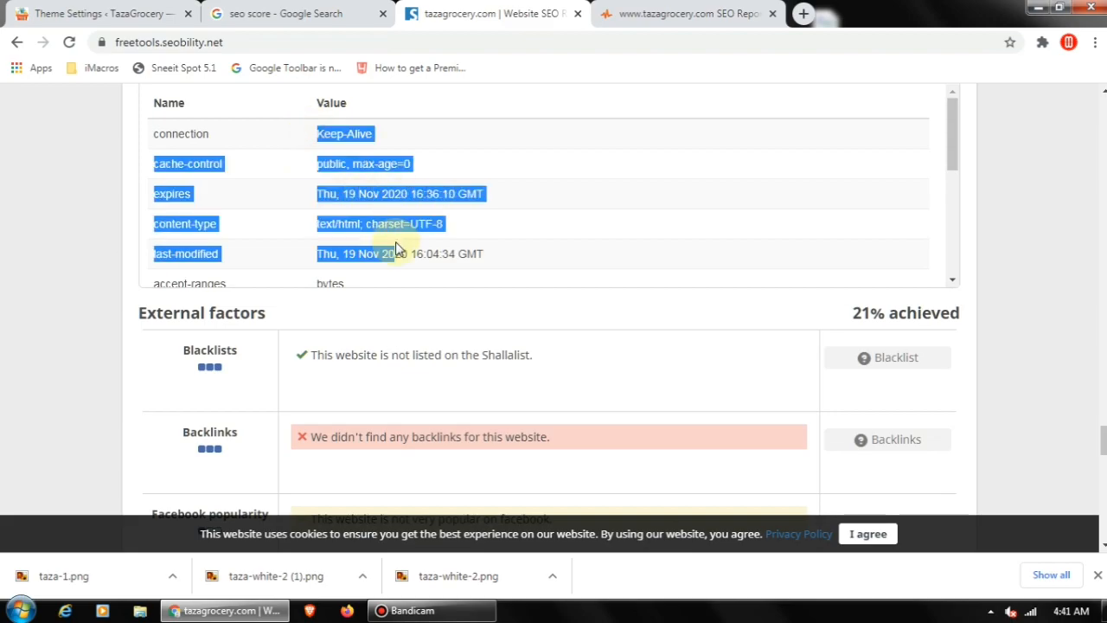
{"action": "scroll", "coordinate": [260, 359], "scroll_direction": "down", "scroll_amount": 3}
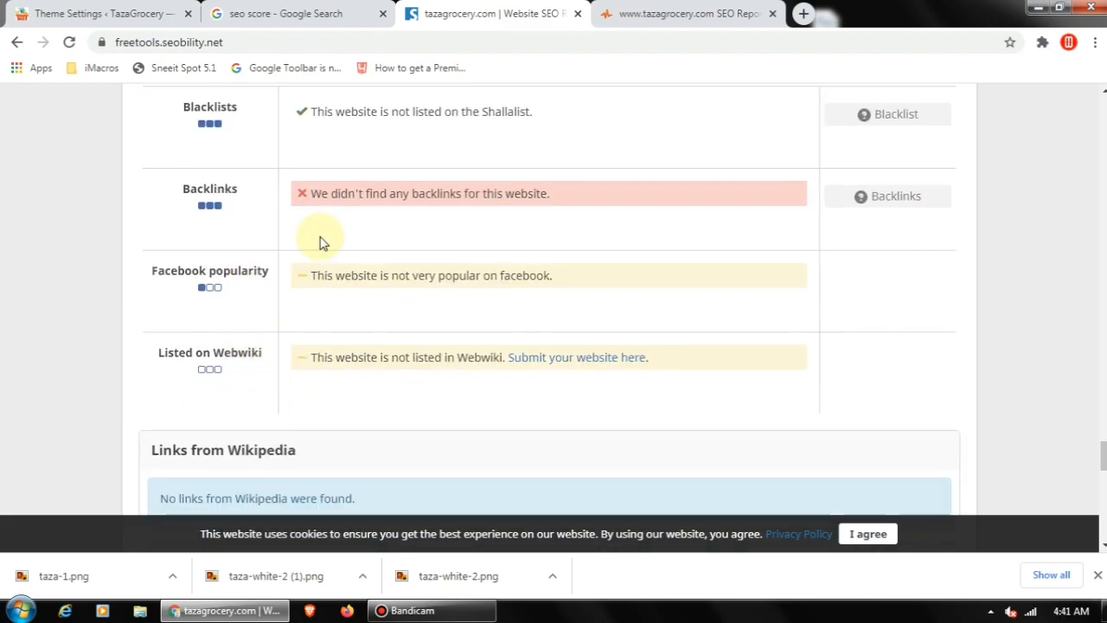
{"action": "scroll", "coordinate": [239, 326], "scroll_direction": "down", "scroll_amount": 1}
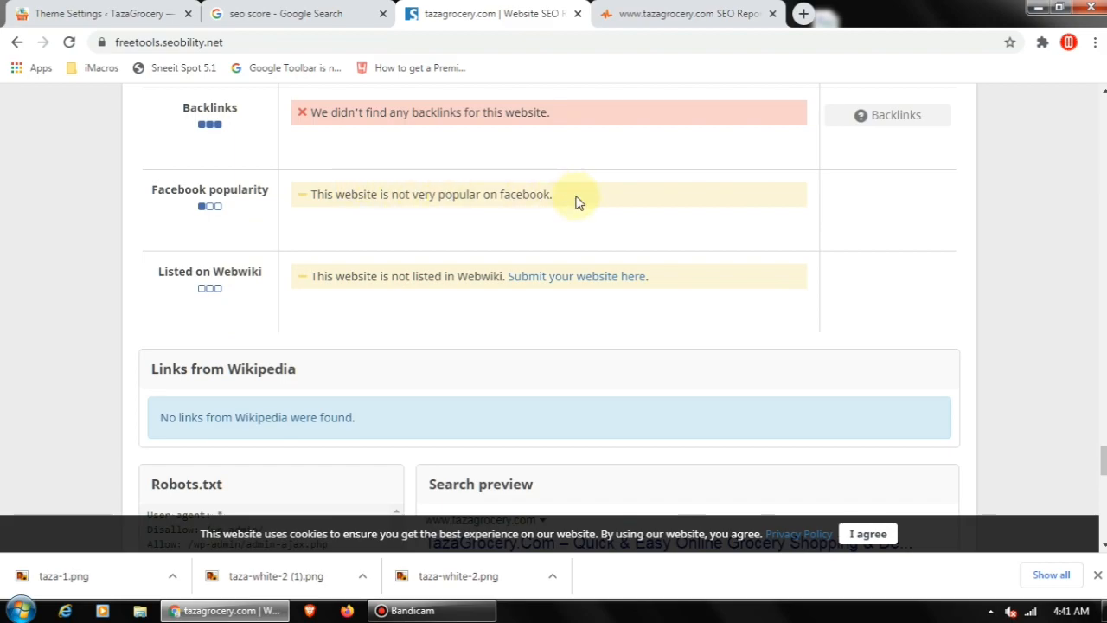
{"action": "scroll", "coordinate": [97, 314], "scroll_direction": "down", "scroll_amount": 3}
{"action": "scroll", "coordinate": [95, 314], "scroll_direction": "down", "scroll_amount": 2}
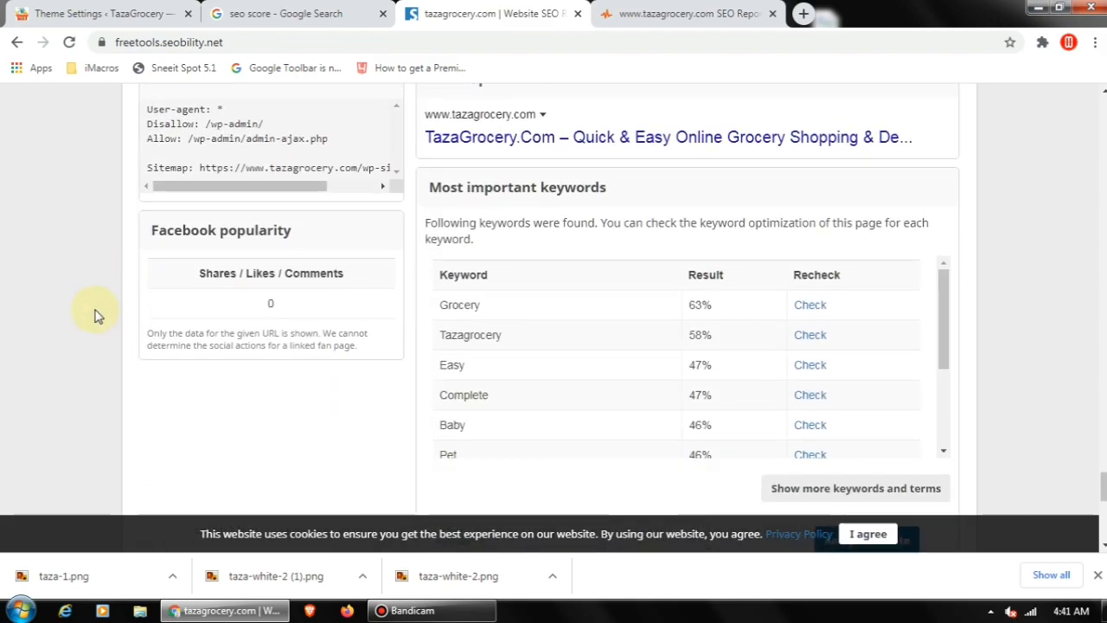
{"action": "scroll", "coordinate": [658, 108], "scroll_direction": "up", "scroll_amount": 1}
{"action": "scroll", "coordinate": [527, 181], "scroll_direction": "down", "scroll_amount": 1}
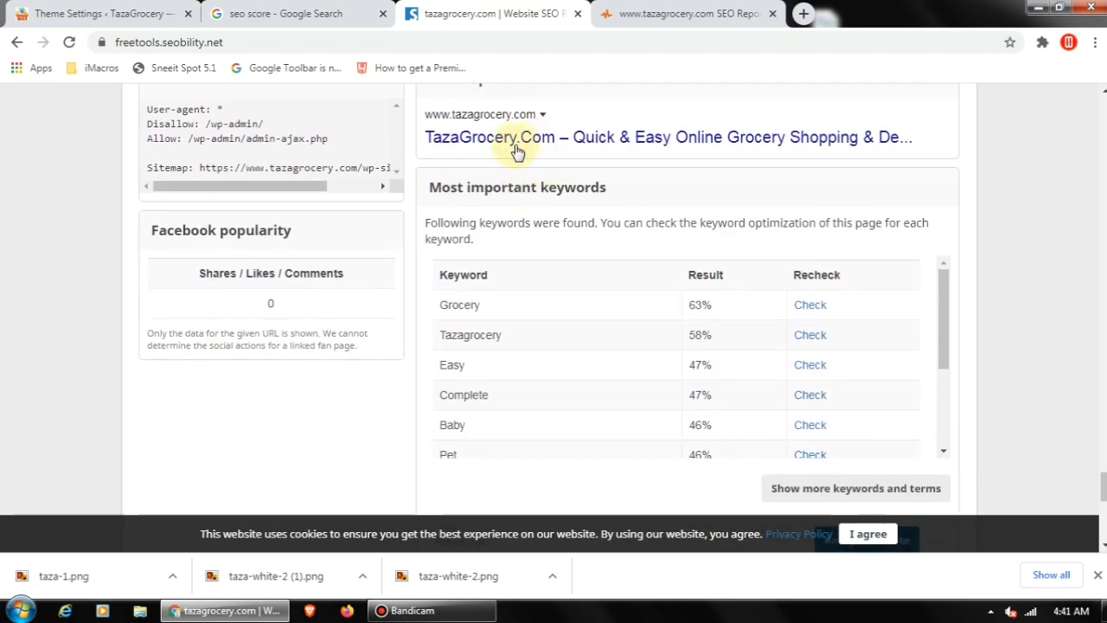
{"action": "scroll", "coordinate": [544, 121], "scroll_direction": "up", "scroll_amount": 2}
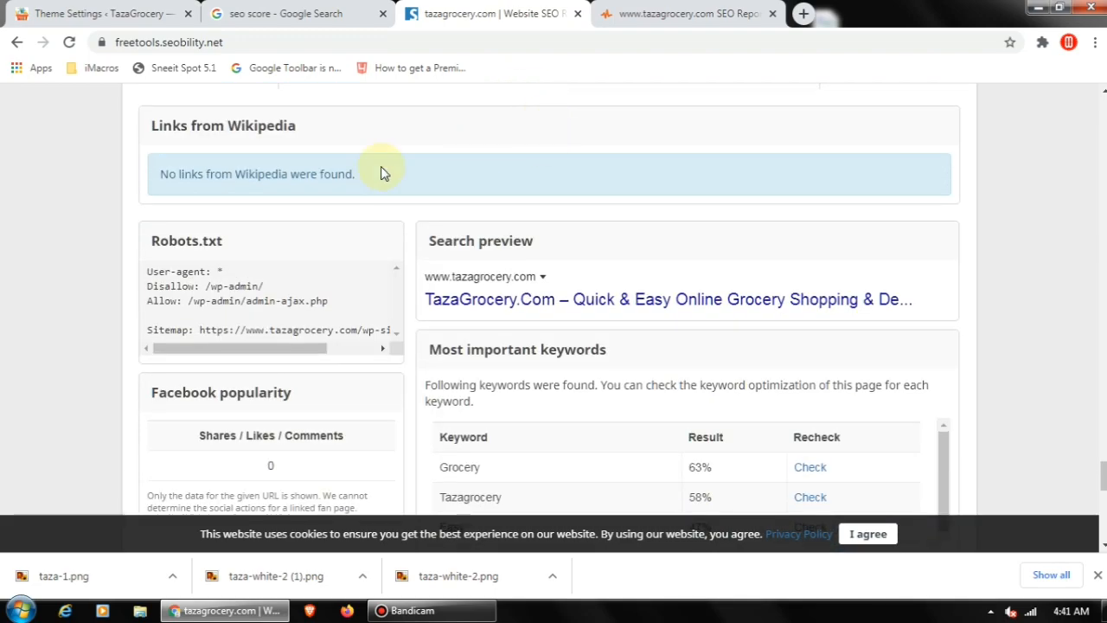
{"action": "scroll", "coordinate": [270, 290], "scroll_direction": "down", "scroll_amount": 1}
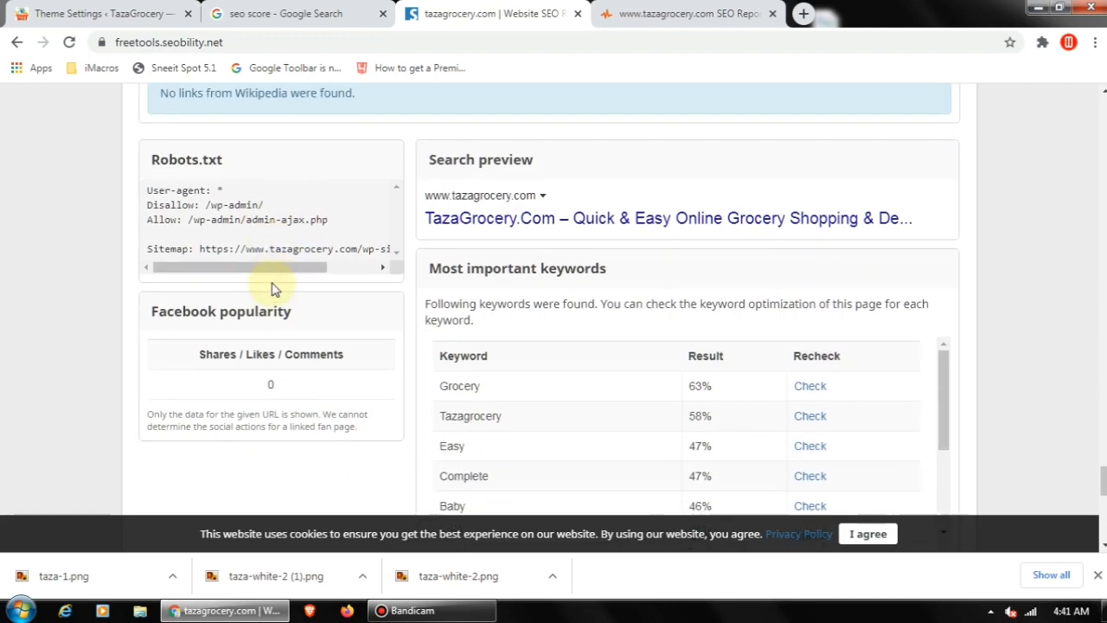
{"action": "left_click_drag", "start_coordinate": [302, 270], "coordinate": [111, 259]}
{"action": "scroll", "coordinate": [111, 259], "scroll_direction": "down", "scroll_amount": 2}
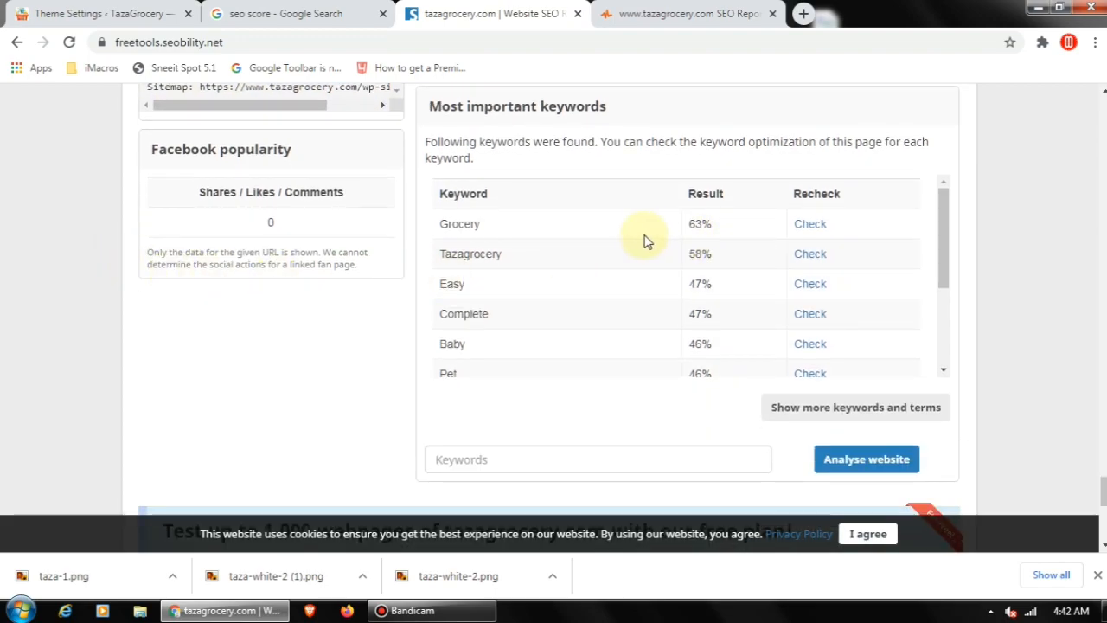
{"action": "scroll", "coordinate": [645, 241], "scroll_direction": "down", "scroll_amount": 2}
{"action": "scroll", "coordinate": [346, 329], "scroll_direction": "down", "scroll_amount": 3}
{"action": "scroll", "coordinate": [564, 310], "scroll_direction": "up", "scroll_amount": 8}
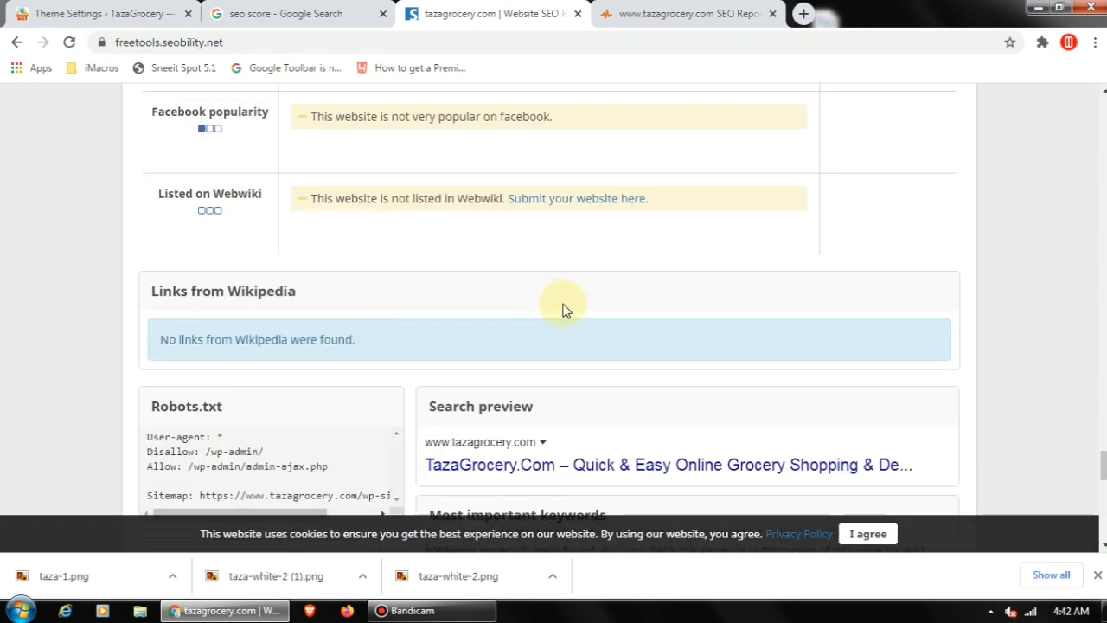
{"action": "scroll", "coordinate": [564, 310], "scroll_direction": "up", "scroll_amount": 20}
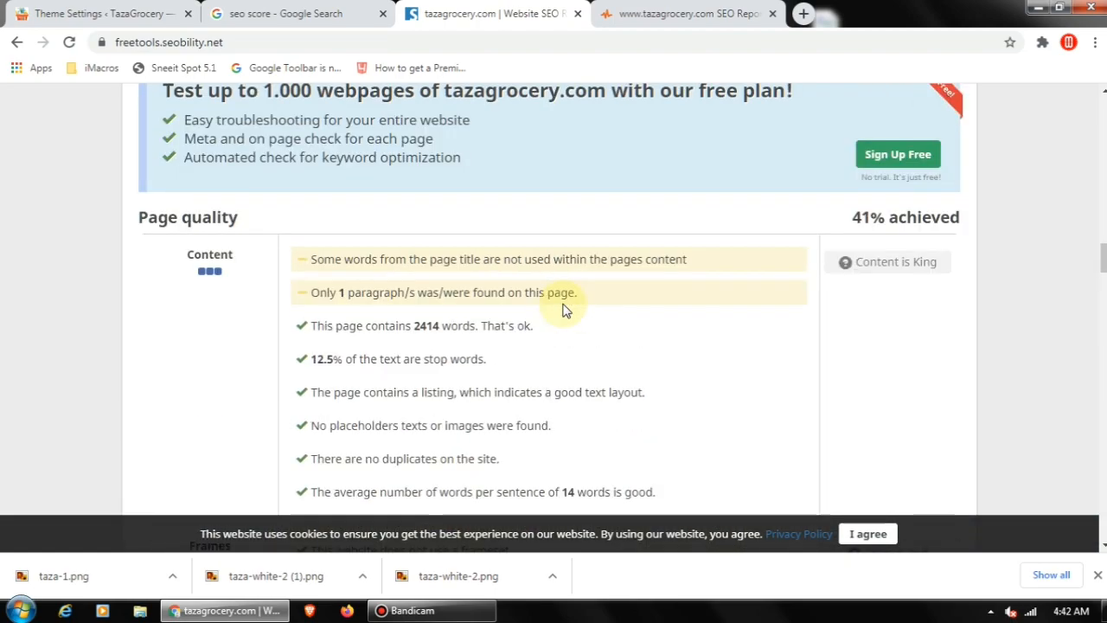
{"action": "scroll", "coordinate": [564, 310], "scroll_direction": "up", "scroll_amount": 15}
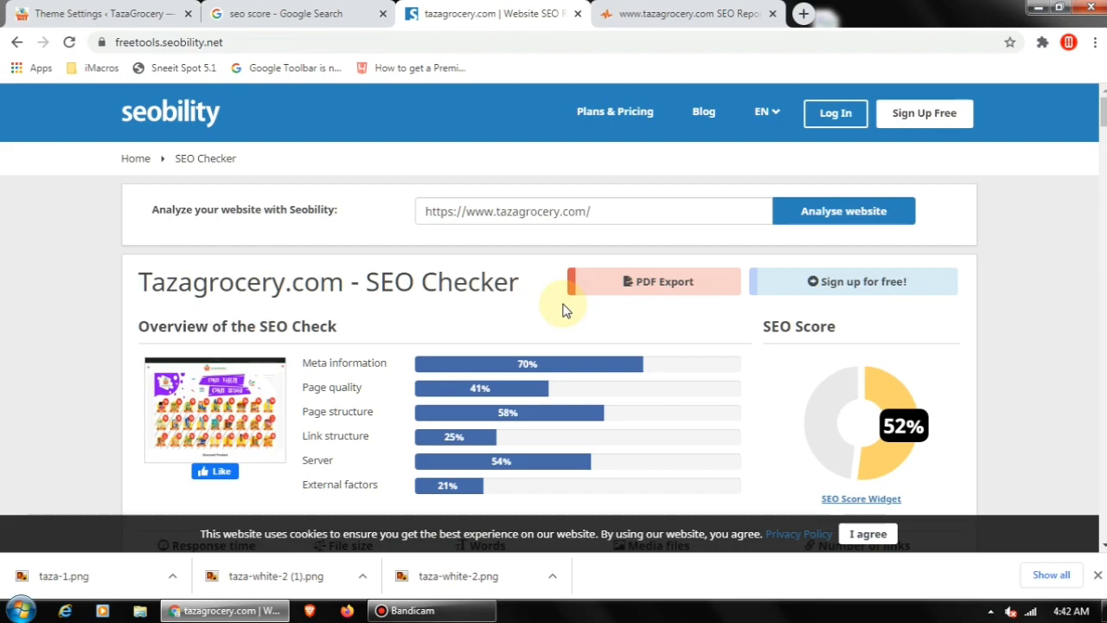
{"action": "scroll", "coordinate": [558, 299], "scroll_direction": "down", "scroll_amount": 1}
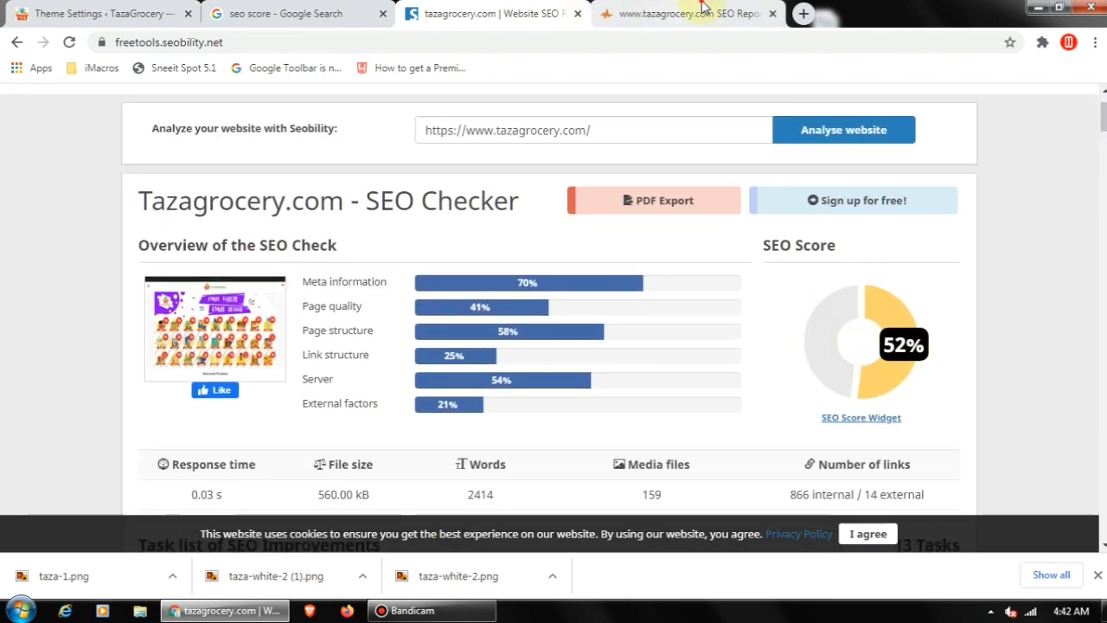
Highlight the meta title and meta description in the SEO Site Checkup report
{"action": "left_click", "coordinate": [613, 11]}
{"action": "scroll", "coordinate": [303, 257], "scroll_direction": "down", "scroll_amount": 1}
{"action": "scroll", "coordinate": [303, 257], "scroll_direction": "down", "scroll_amount": 8}
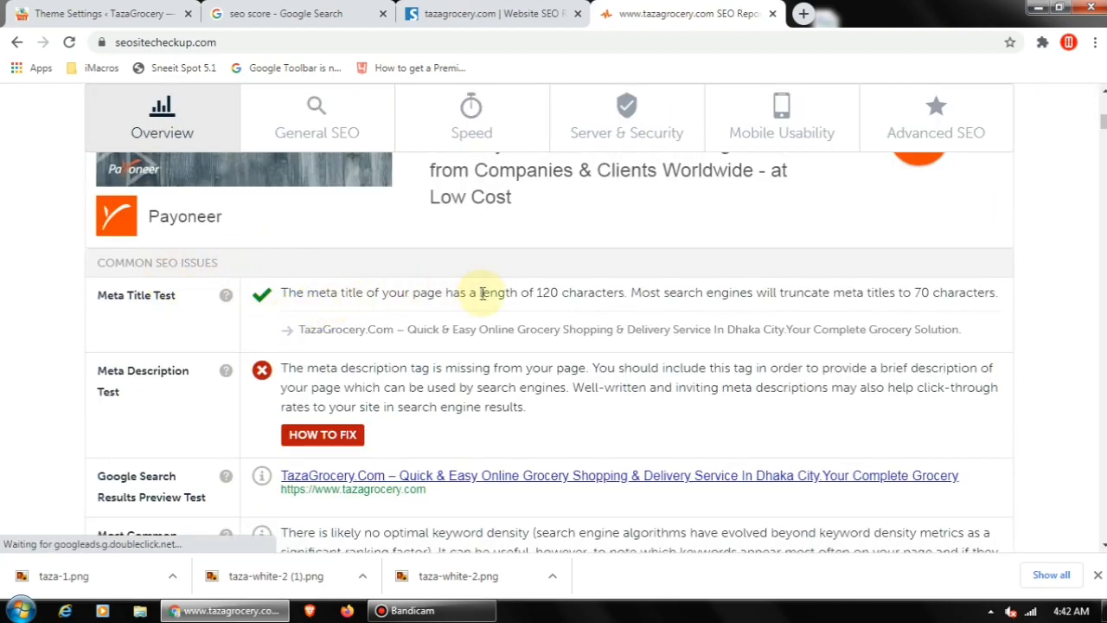
{"action": "left_click_drag", "start_coordinate": [302, 334], "coordinate": [409, 338]}
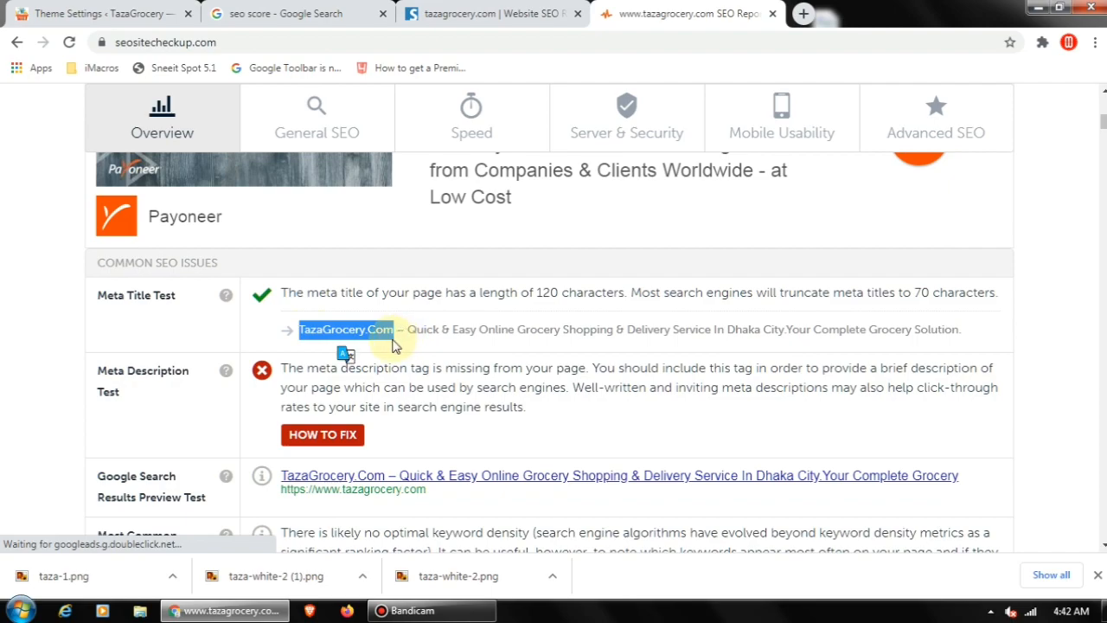
{"action": "left_click_drag", "start_coordinate": [408, 330], "coordinate": [962, 331]}
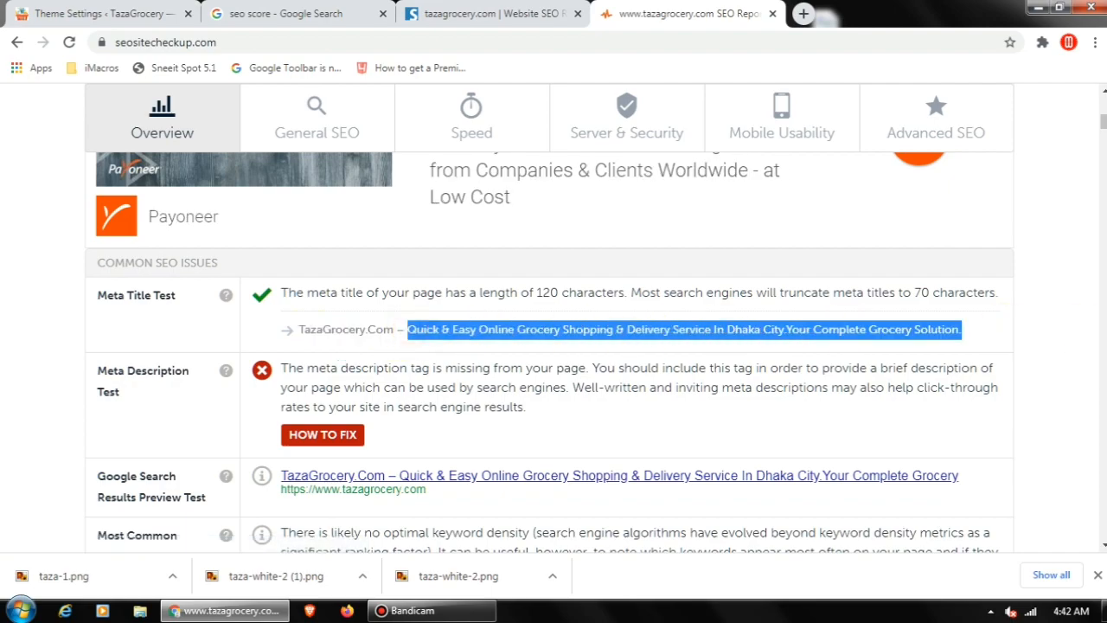
{"action": "left_click", "coordinate": [339, 330]}
{"action": "scroll", "coordinate": [334, 354], "scroll_direction": "down", "scroll_amount": 1}
{"action": "left_click_drag", "start_coordinate": [312, 307], "coordinate": [634, 351]}
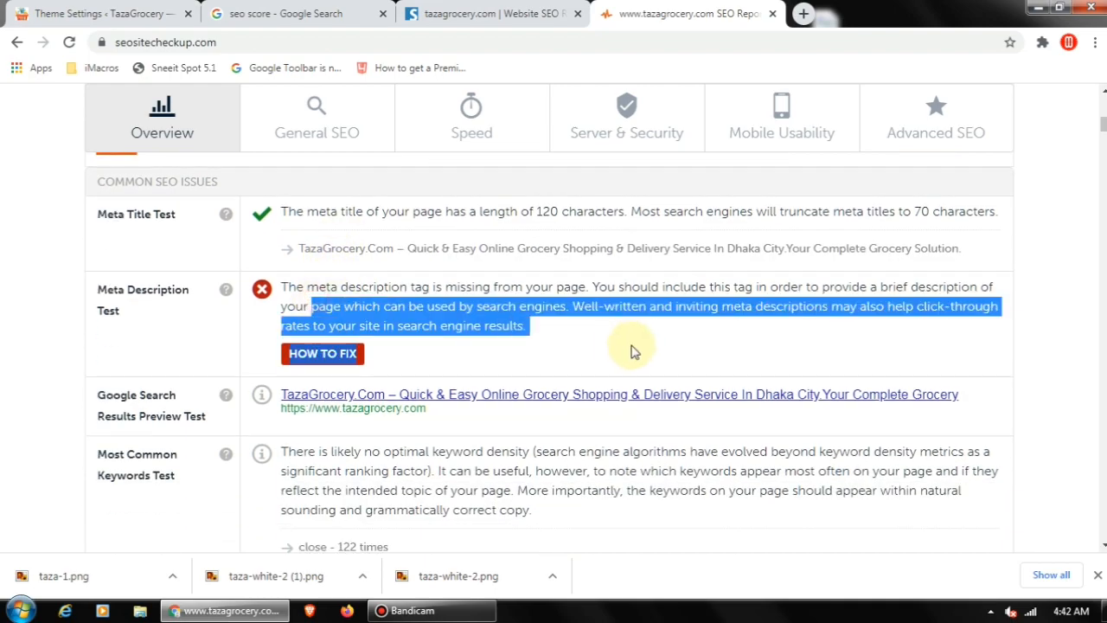
{"action": "left_click", "coordinate": [634, 351]}
Scroll through the Advanced SEO test results
{"action": "scroll", "coordinate": [209, 326], "scroll_direction": "down", "scroll_amount": 2}
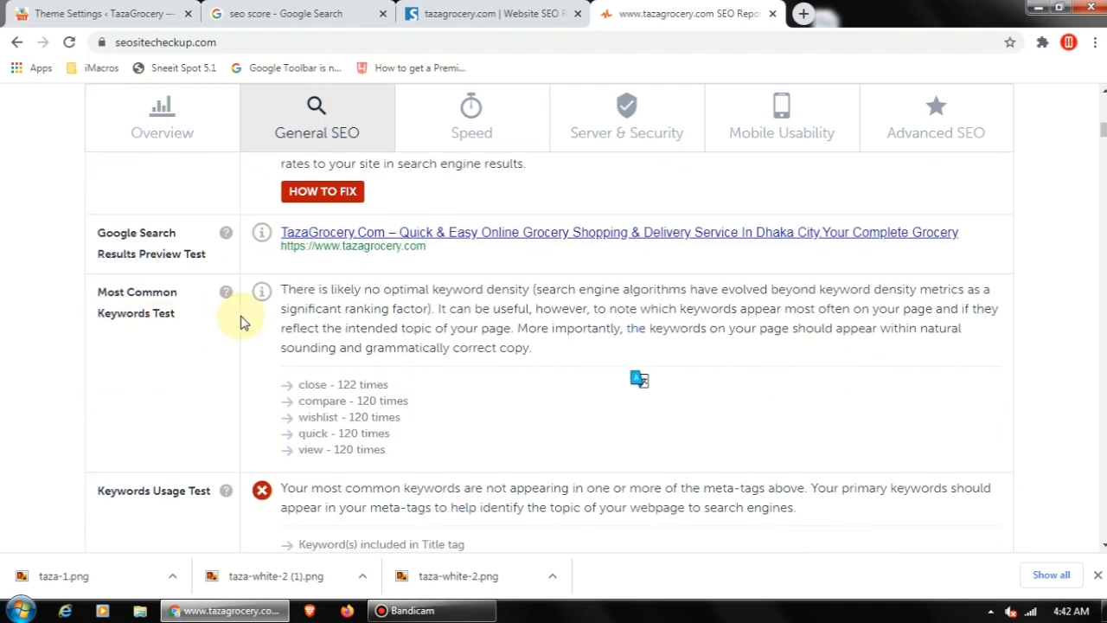
{"action": "scroll", "coordinate": [240, 331], "scroll_direction": "down", "scroll_amount": 3}
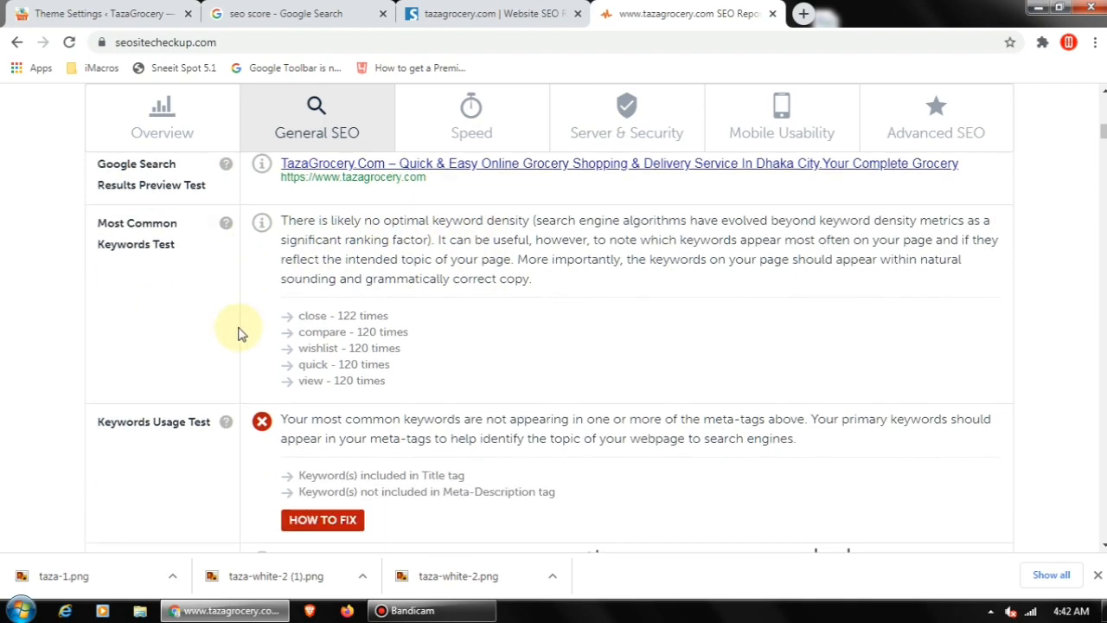
{"action": "scroll", "coordinate": [199, 325], "scroll_direction": "down", "scroll_amount": 5}
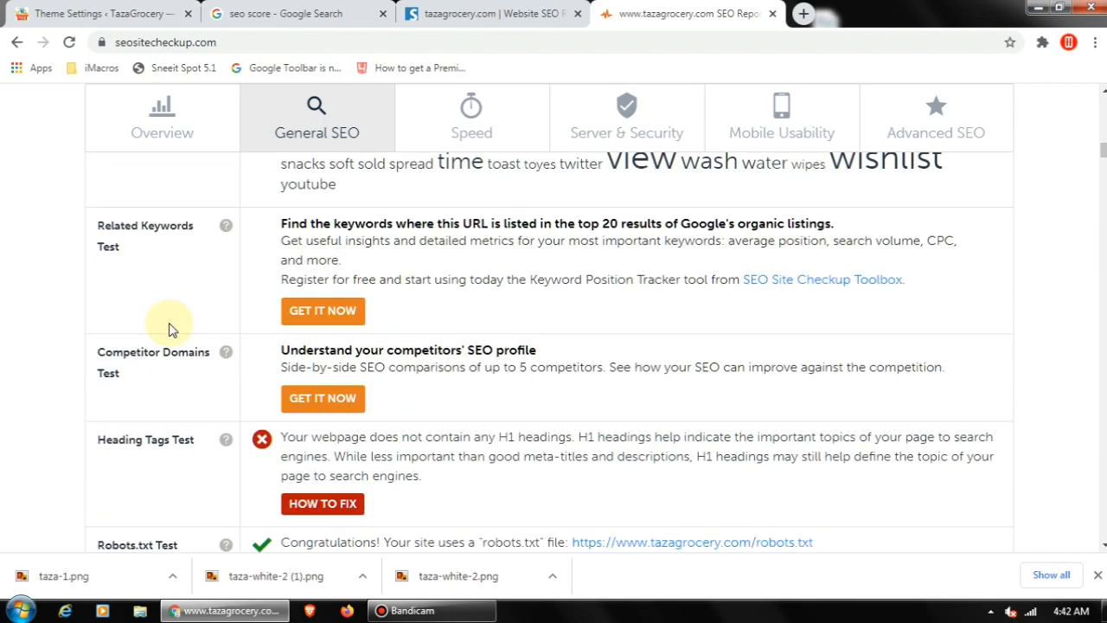
{"action": "scroll", "coordinate": [170, 330], "scroll_direction": "down", "scroll_amount": 10}
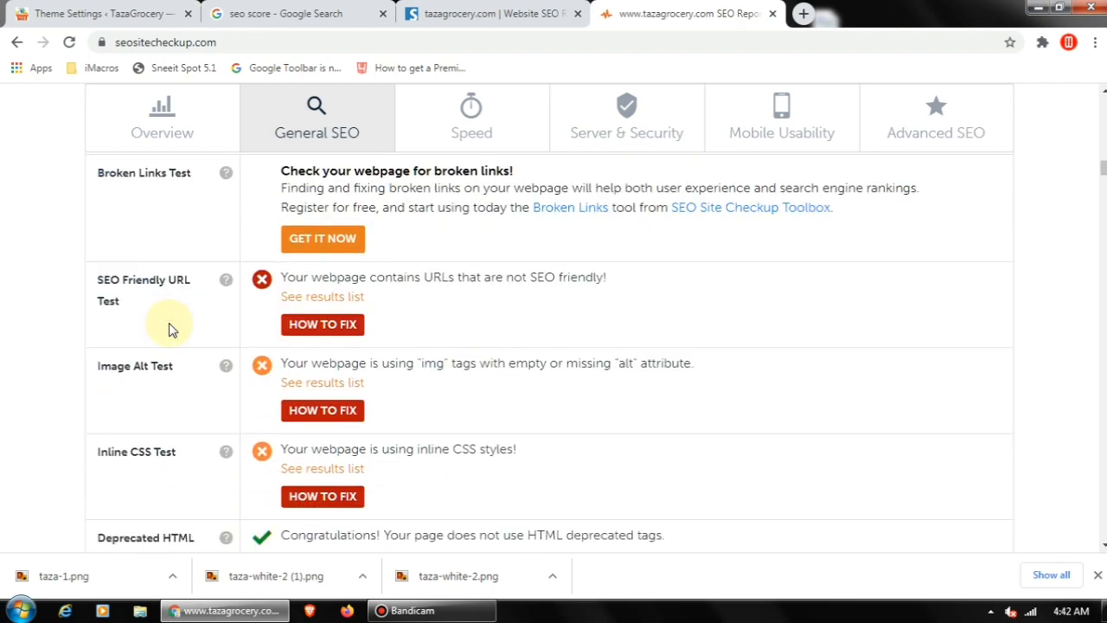
{"action": "scroll", "coordinate": [170, 327], "scroll_direction": "up", "scroll_amount": 3}
{"action": "scroll", "coordinate": [170, 323], "scroll_direction": "down", "scroll_amount": 9}
{"action": "scroll", "coordinate": [171, 325], "scroll_direction": "down", "scroll_amount": 7}
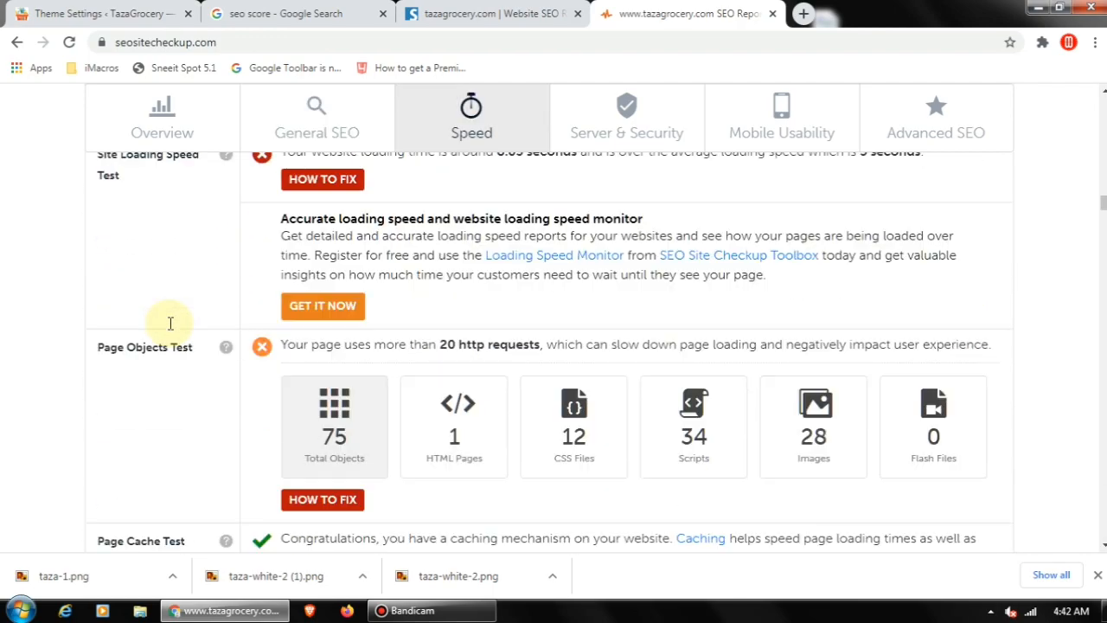
{"action": "scroll", "coordinate": [169, 329], "scroll_direction": "down", "scroll_amount": 15}
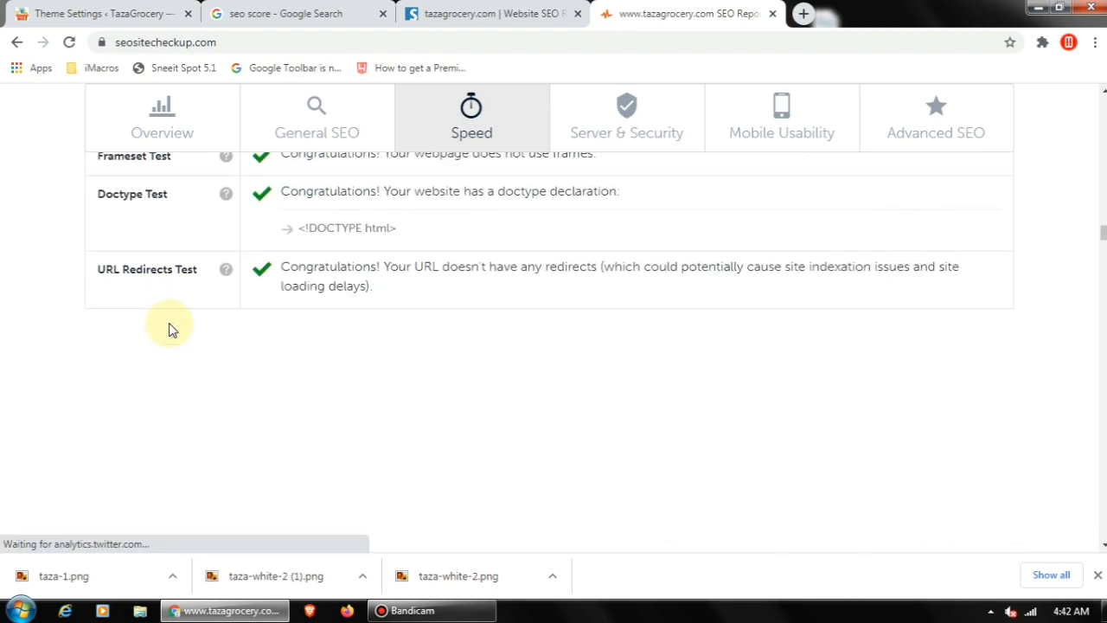
{"action": "scroll", "coordinate": [170, 327], "scroll_direction": "down", "scroll_amount": 8}
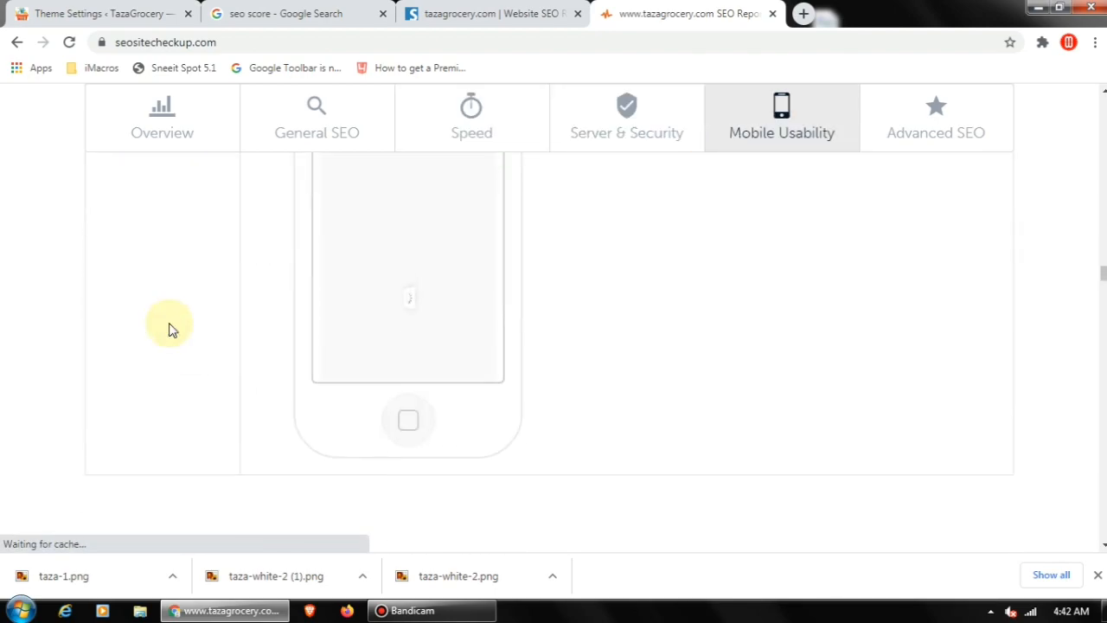
{"action": "scroll", "coordinate": [170, 327], "scroll_direction": "down", "scroll_amount": 8}
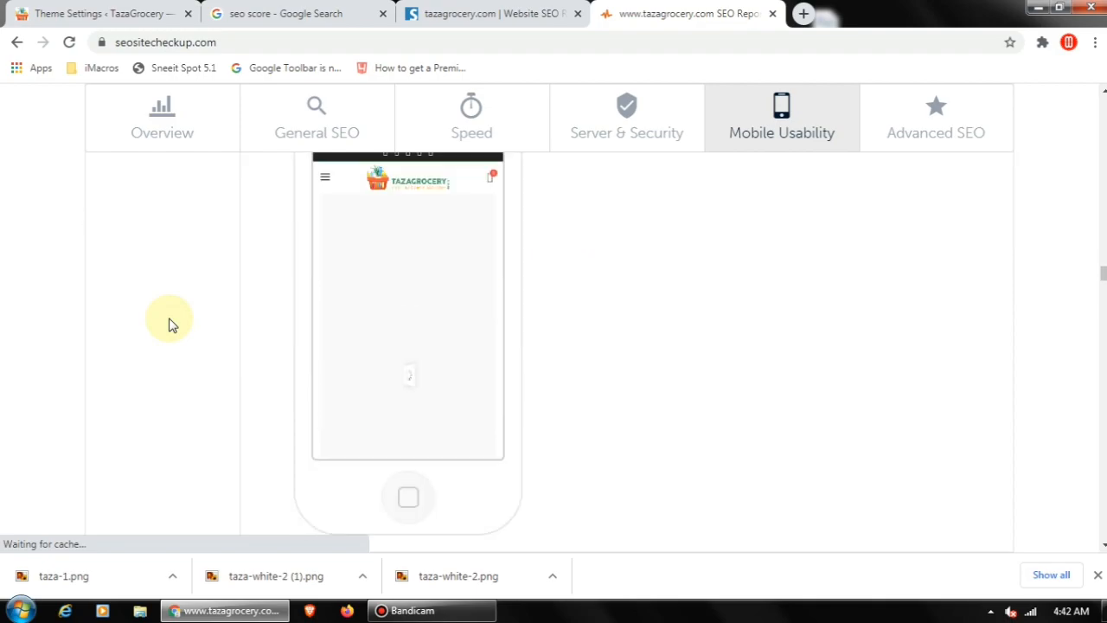
{"action": "scroll", "coordinate": [170, 324], "scroll_direction": "down", "scroll_amount": 2}
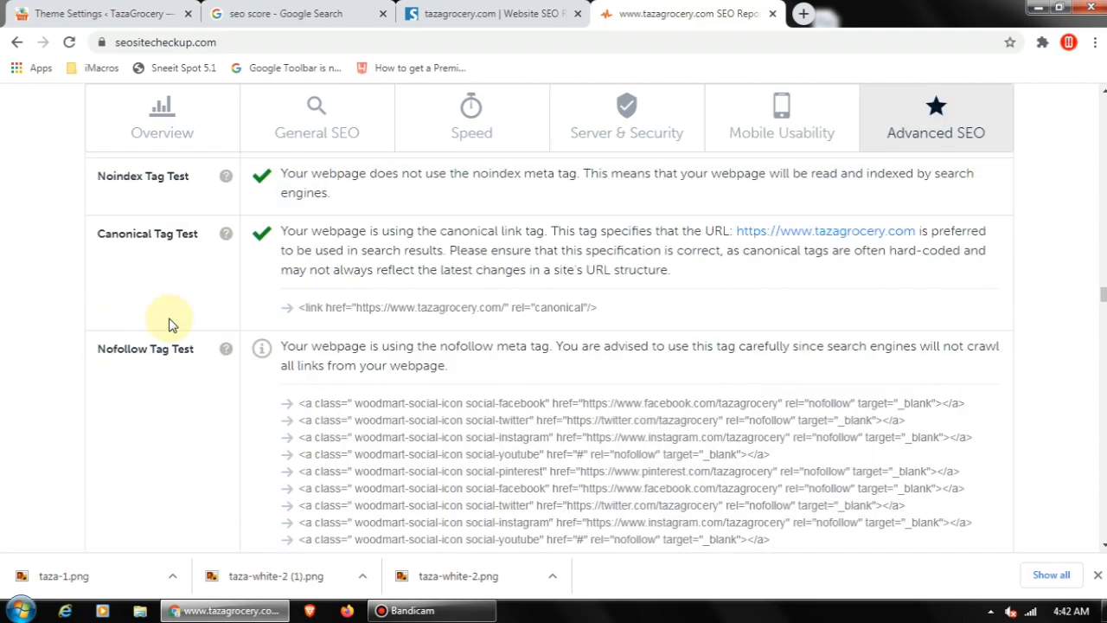
{"action": "scroll", "coordinate": [169, 325], "scroll_direction": "down", "scroll_amount": 3}
{"action": "scroll", "coordinate": [125, 281], "scroll_direction": "down", "scroll_amount": 15}
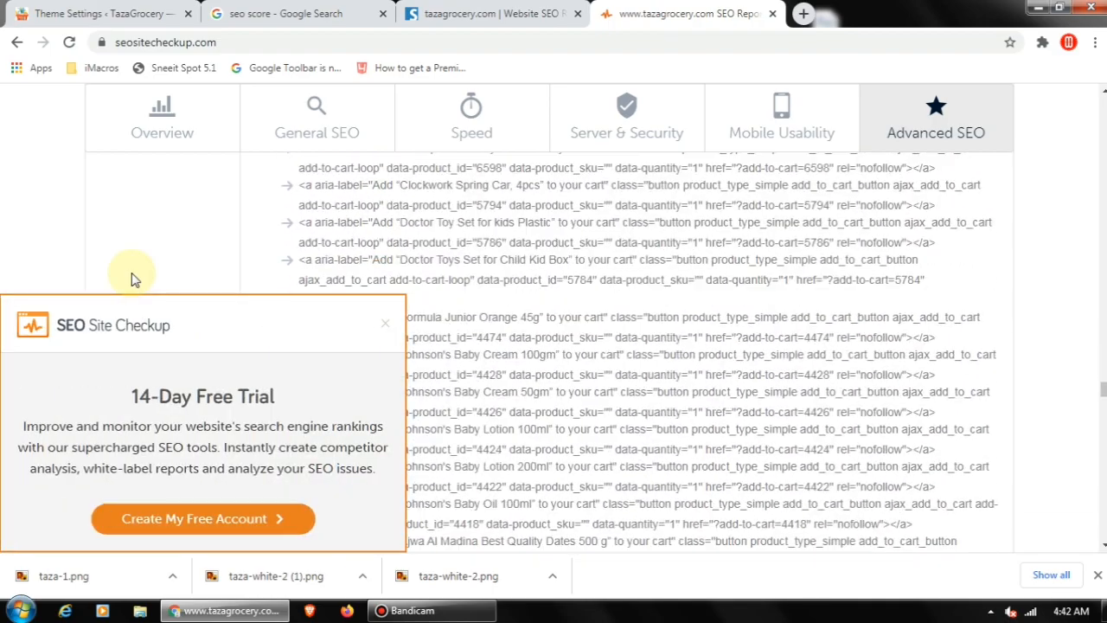
Dismiss the 14-Day Free Trial popup and continue to the SPF Records Test
{"action": "left_click", "coordinate": [384, 327]}
{"action": "scroll", "coordinate": [164, 274], "scroll_direction": "down", "scroll_amount": 10}
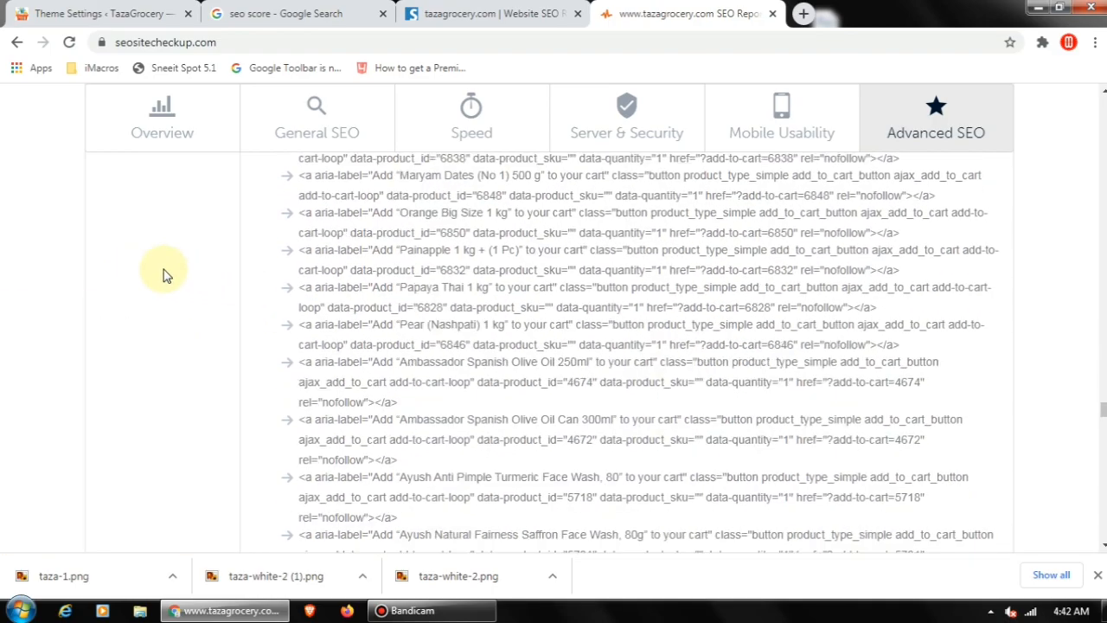
{"action": "scroll", "coordinate": [167, 275], "scroll_direction": "down", "scroll_amount": 20}
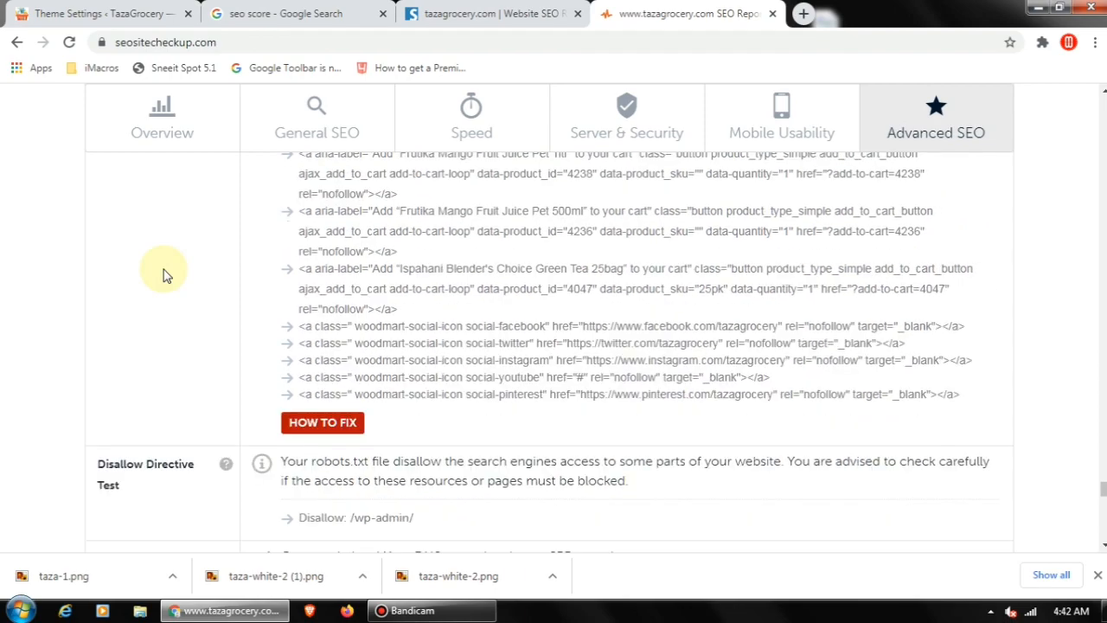
{"action": "scroll", "coordinate": [164, 269], "scroll_direction": "up", "scroll_amount": 8}
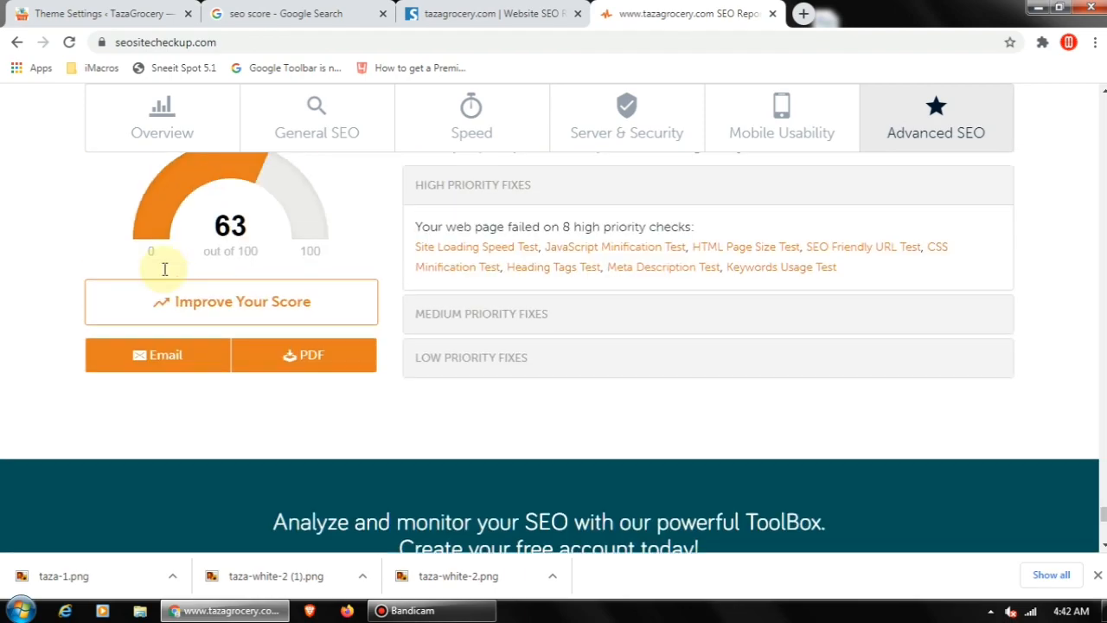
{"action": "scroll", "coordinate": [164, 269], "scroll_direction": "up", "scroll_amount": 3}
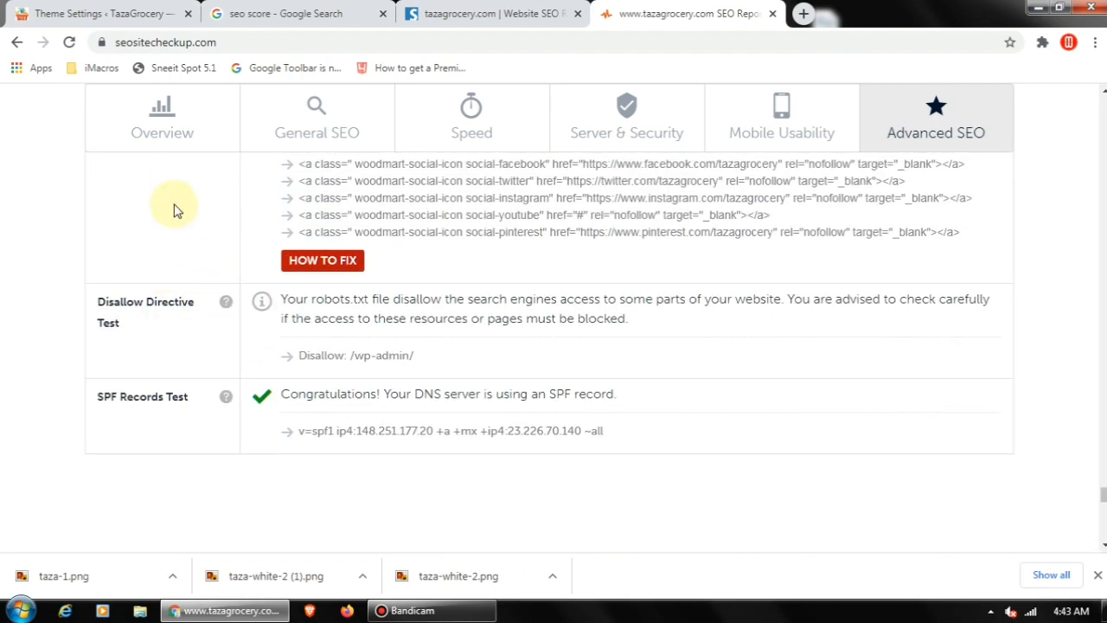
Return to the WordPress admin and go to Plugins > Installed Plugins
{"action": "left_click", "coordinate": [71, 8]}
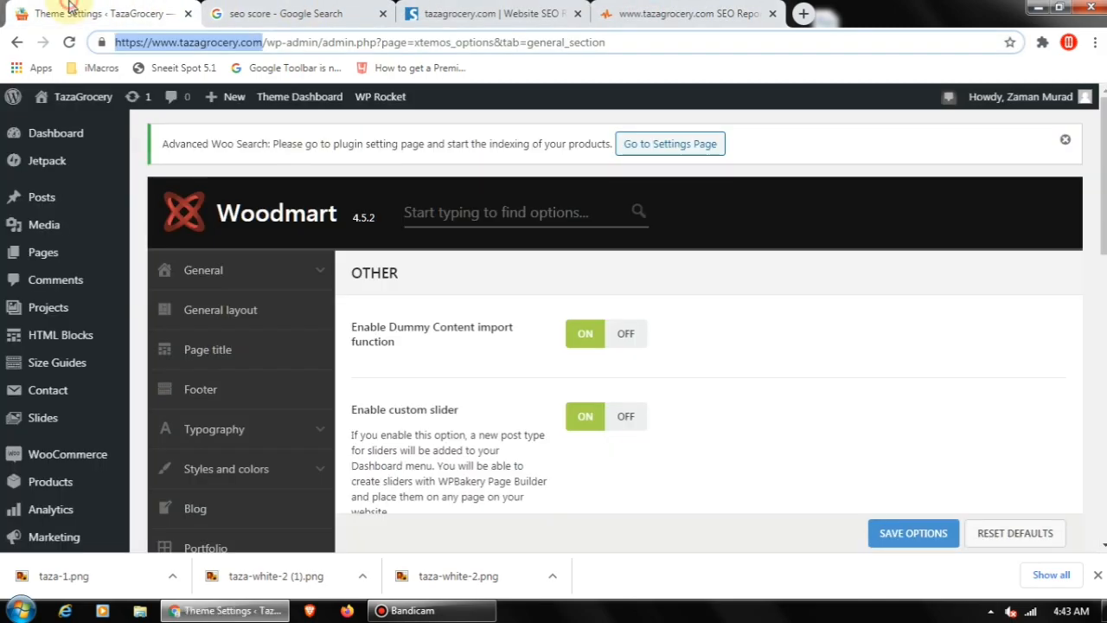
{"action": "left_click", "coordinate": [458, 11]}
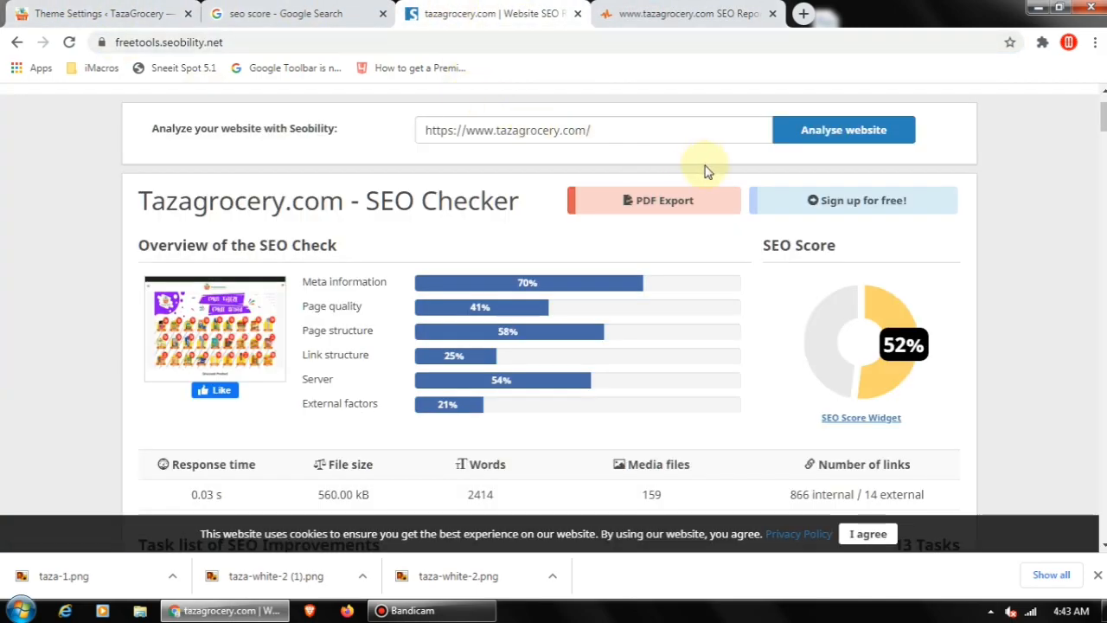
{"action": "left_click", "coordinate": [329, 11]}
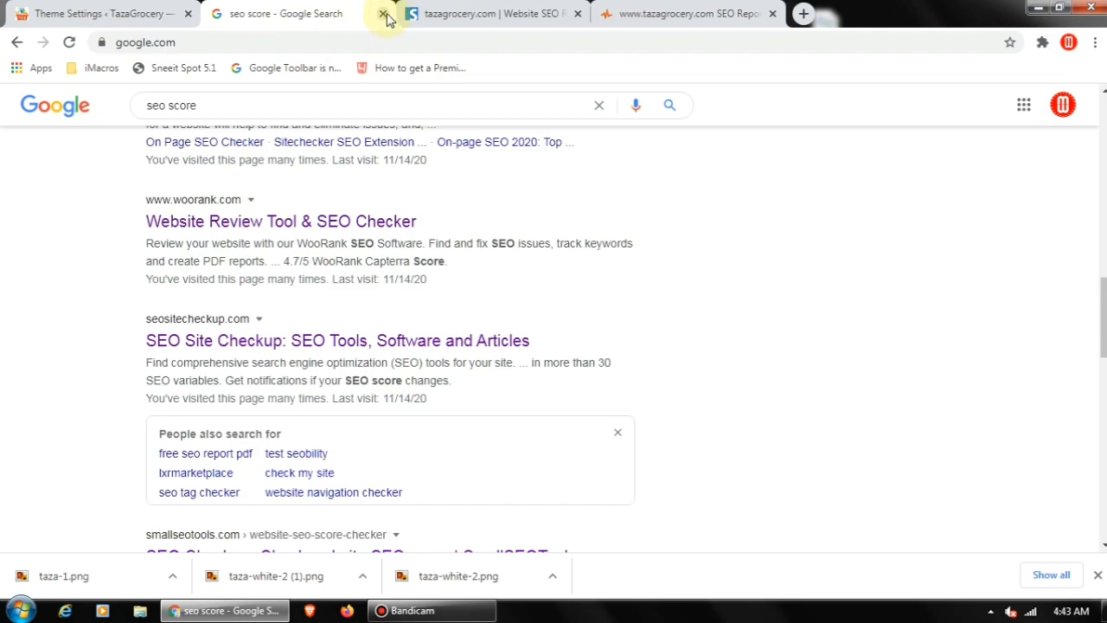
{"action": "left_click", "coordinate": [95, 11]}
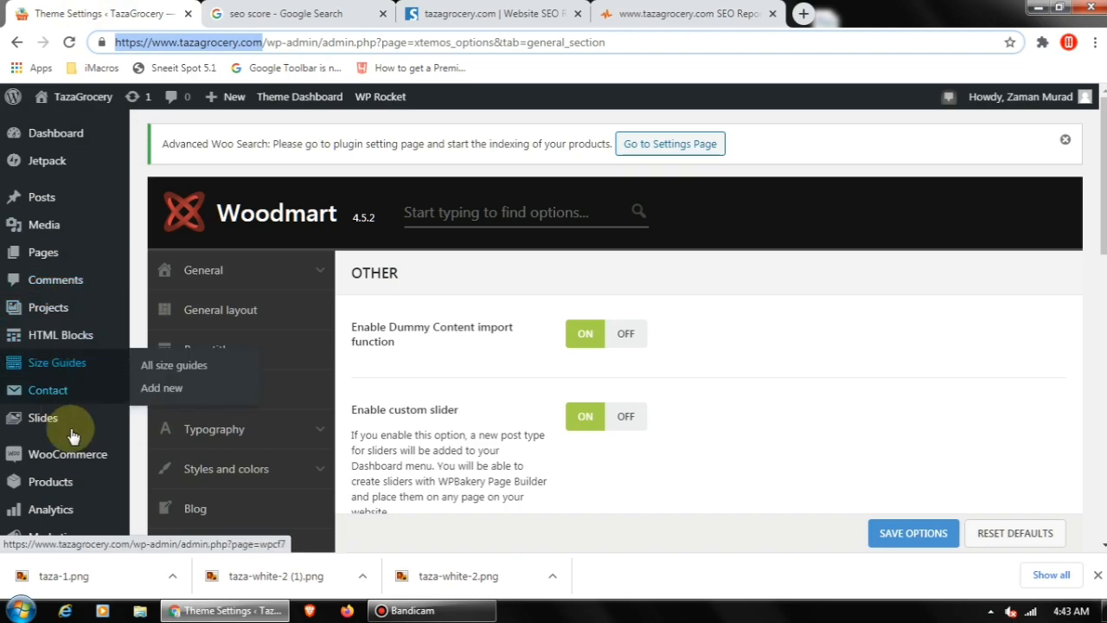
{"action": "scroll", "coordinate": [73, 435], "scroll_direction": "down", "scroll_amount": 1}
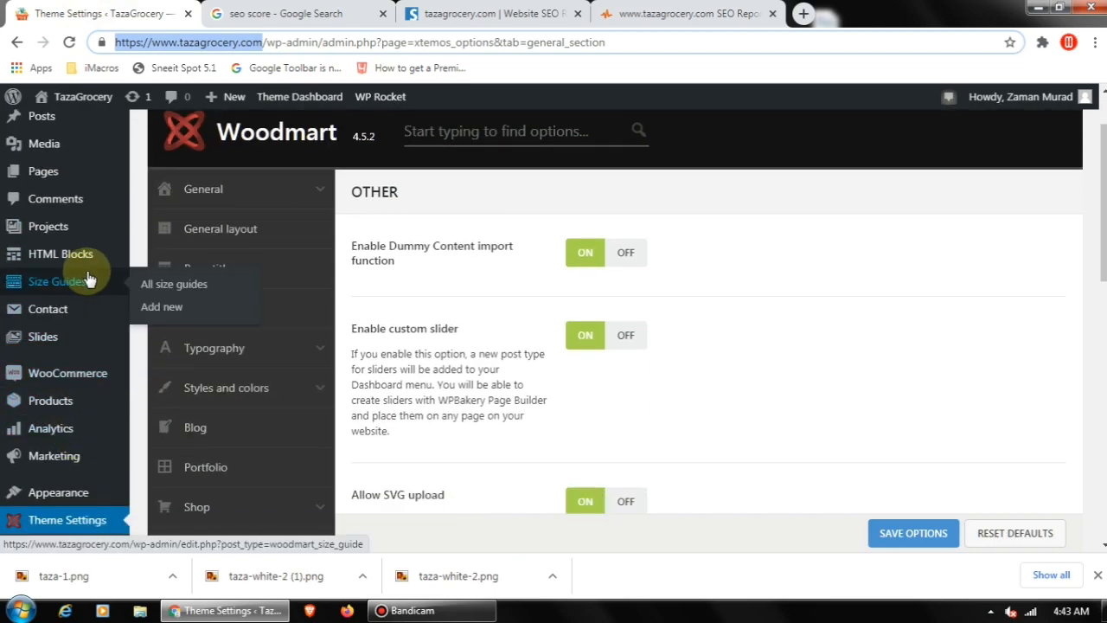
{"action": "mouse_move", "coordinate": [109, 189]}
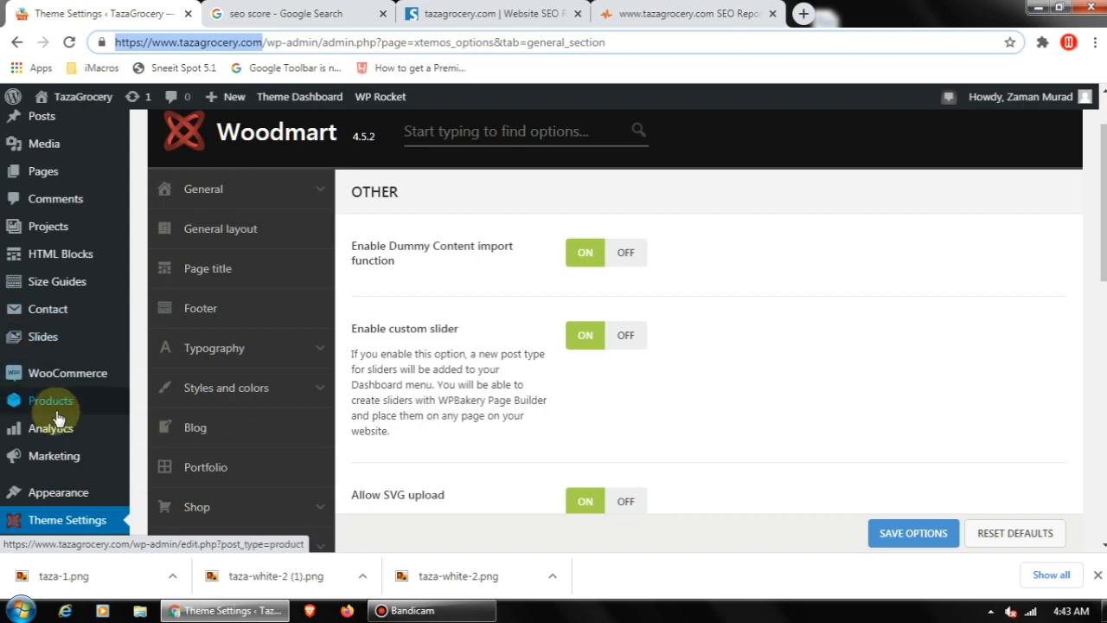
{"action": "scroll", "coordinate": [48, 406], "scroll_direction": "down", "scroll_amount": 3}
{"action": "scroll", "coordinate": [59, 430], "scroll_direction": "down", "scroll_amount": 5}
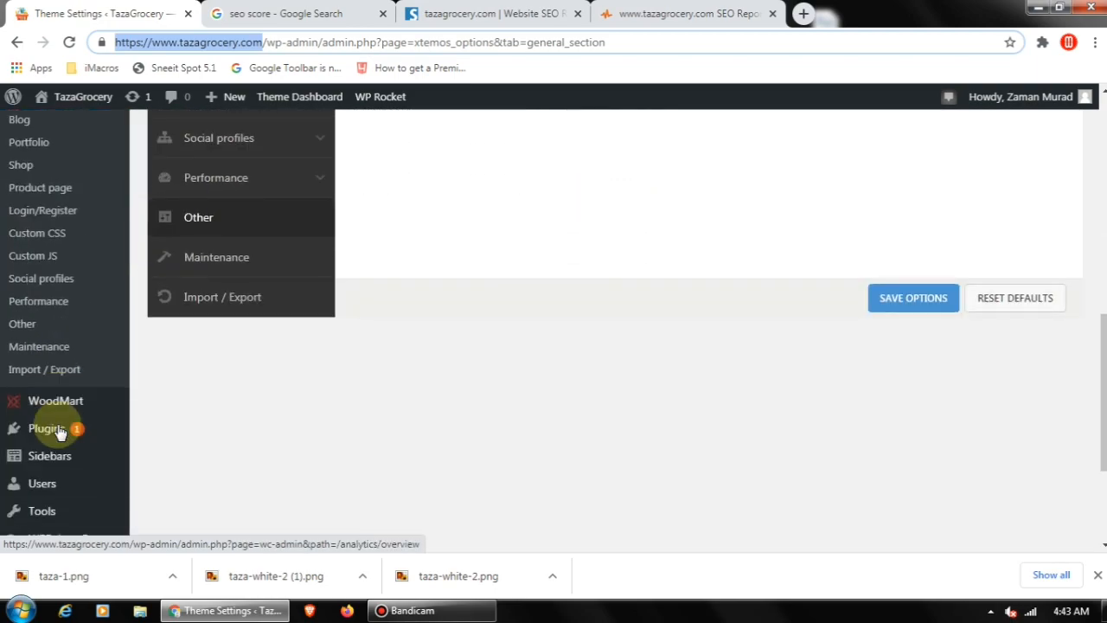
{"action": "mouse_move", "coordinate": [52, 354]}
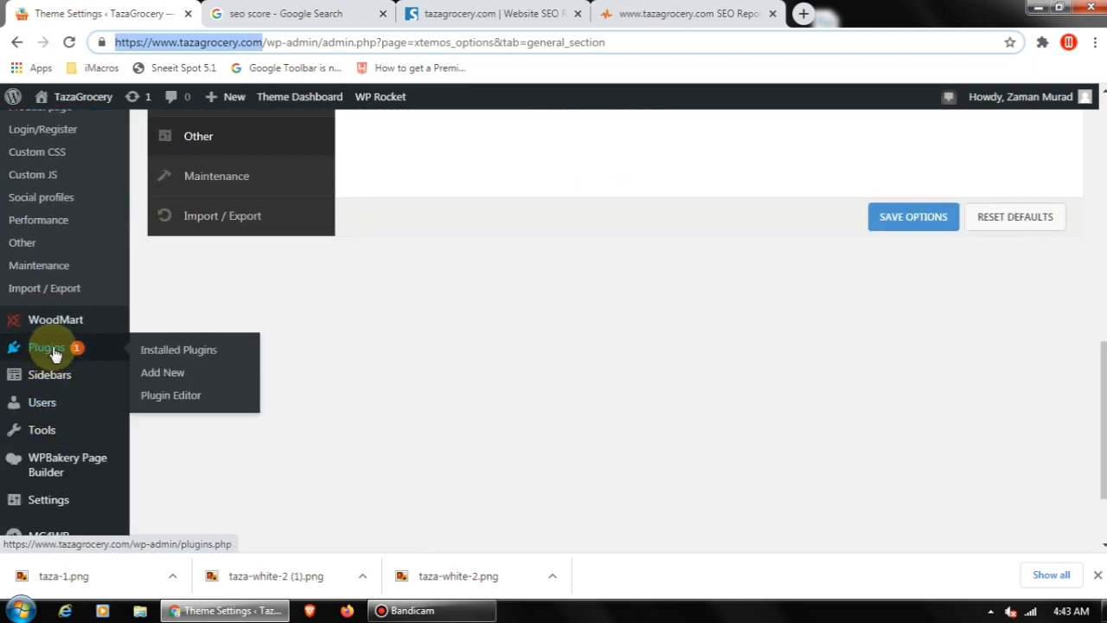
{"action": "left_click", "coordinate": [180, 360]}
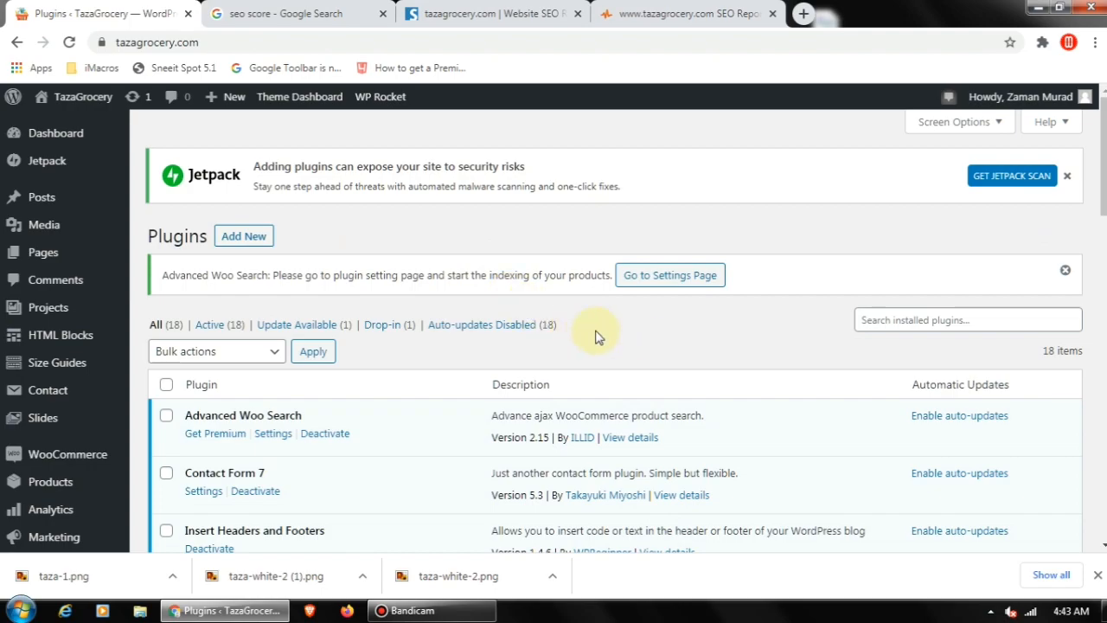
{"action": "scroll", "coordinate": [595, 338], "scroll_direction": "down", "scroll_amount": 3}
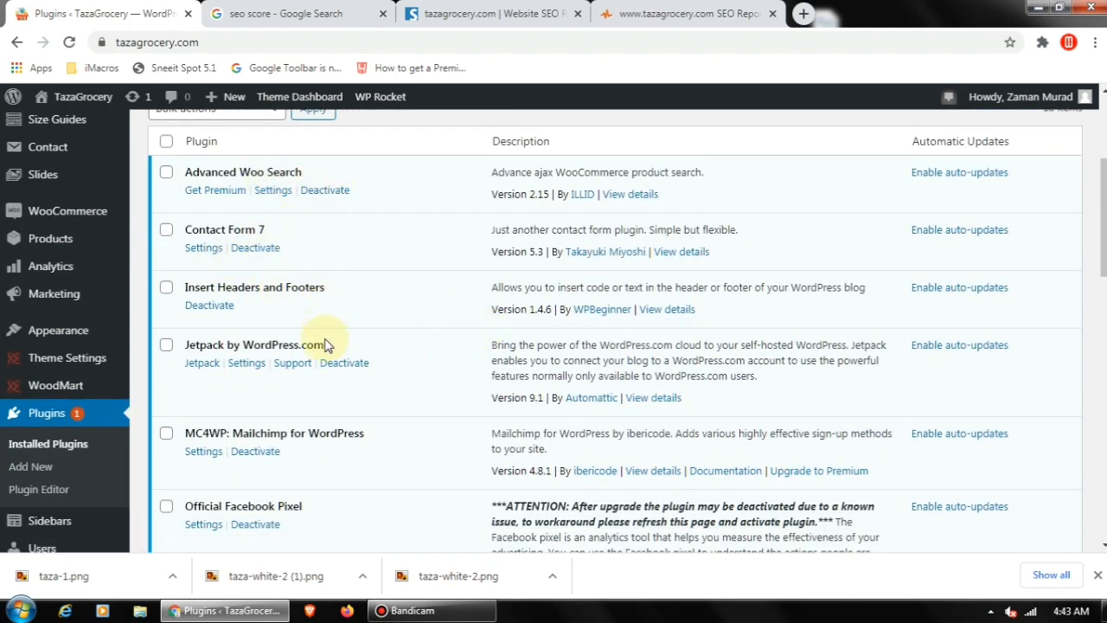
{"action": "scroll", "coordinate": [325, 344], "scroll_direction": "down", "scroll_amount": 3}
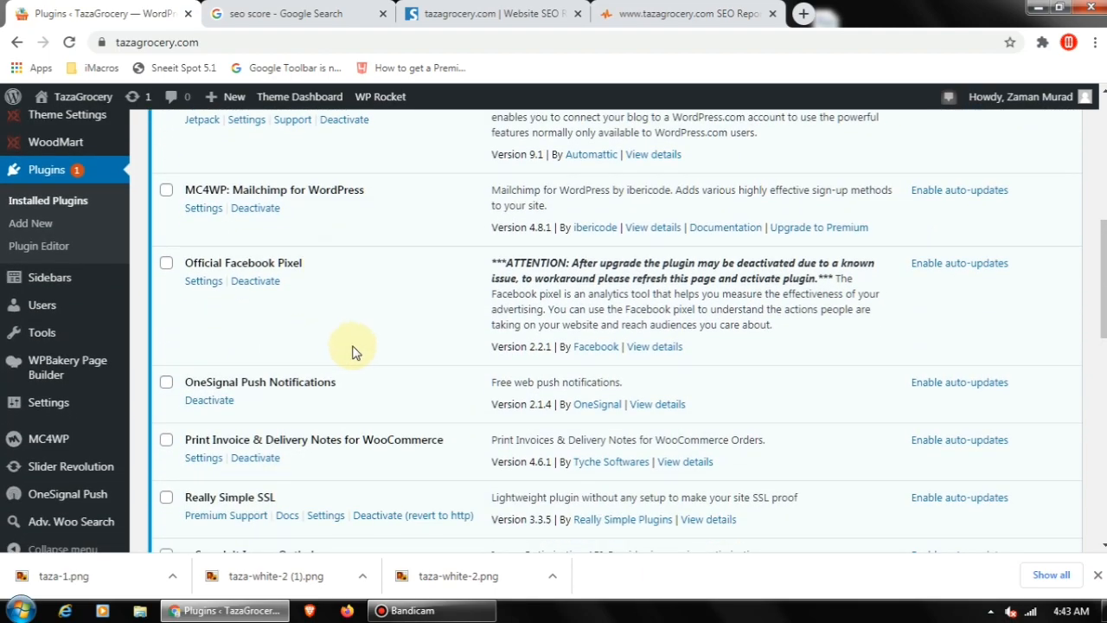
{"action": "scroll", "coordinate": [450, 362], "scroll_direction": "down", "scroll_amount": 3}
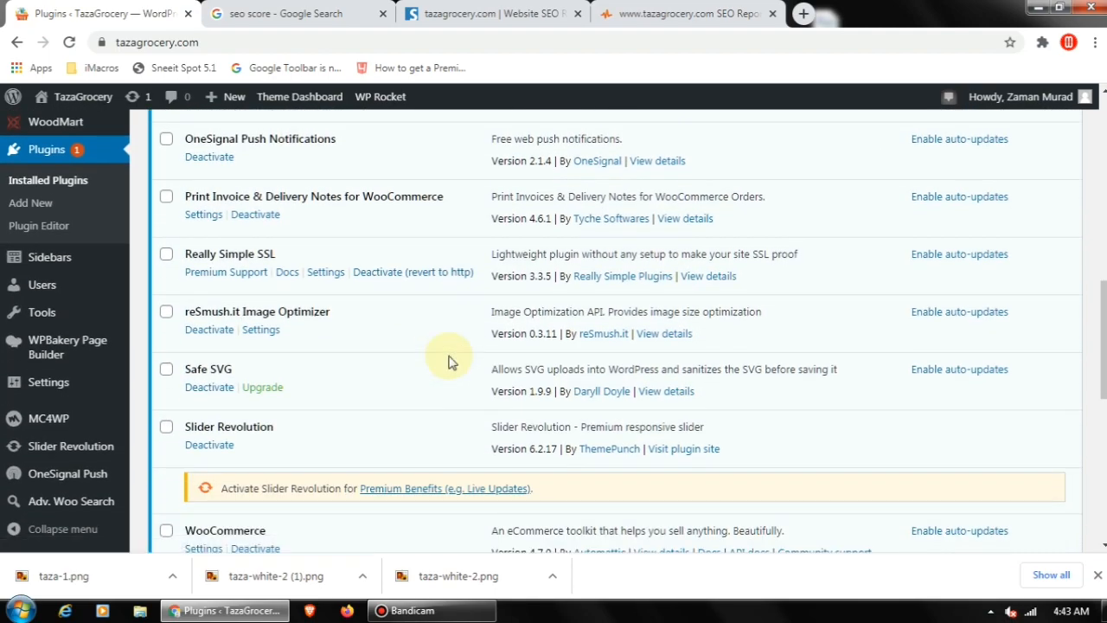
{"action": "scroll", "coordinate": [450, 362], "scroll_direction": "down", "scroll_amount": 1}
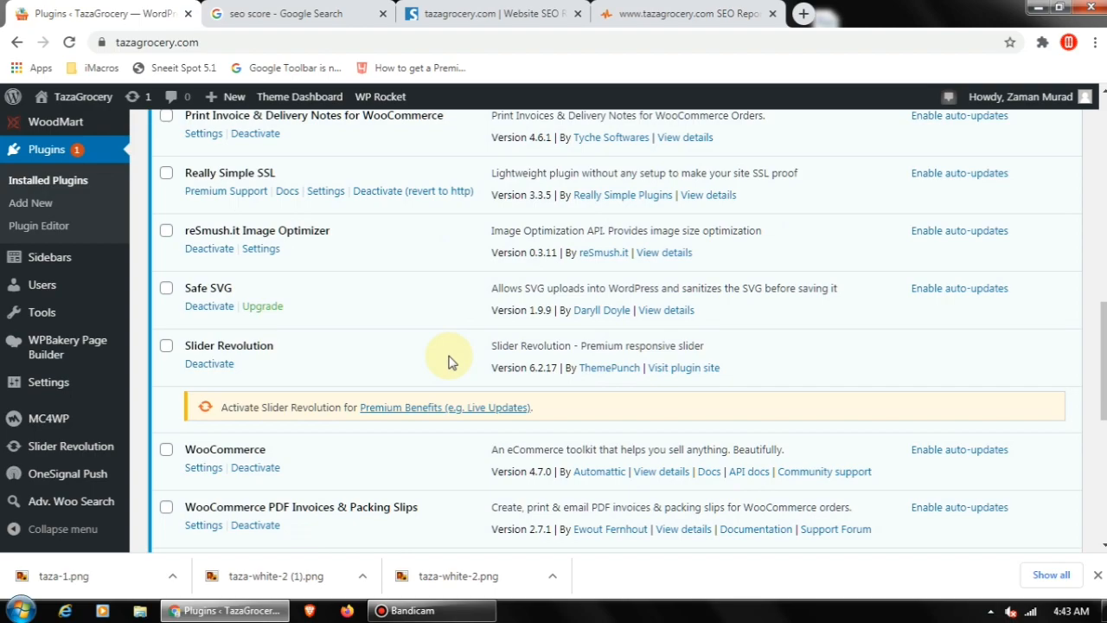
{"action": "scroll", "coordinate": [384, 346], "scroll_direction": "down", "scroll_amount": 3}
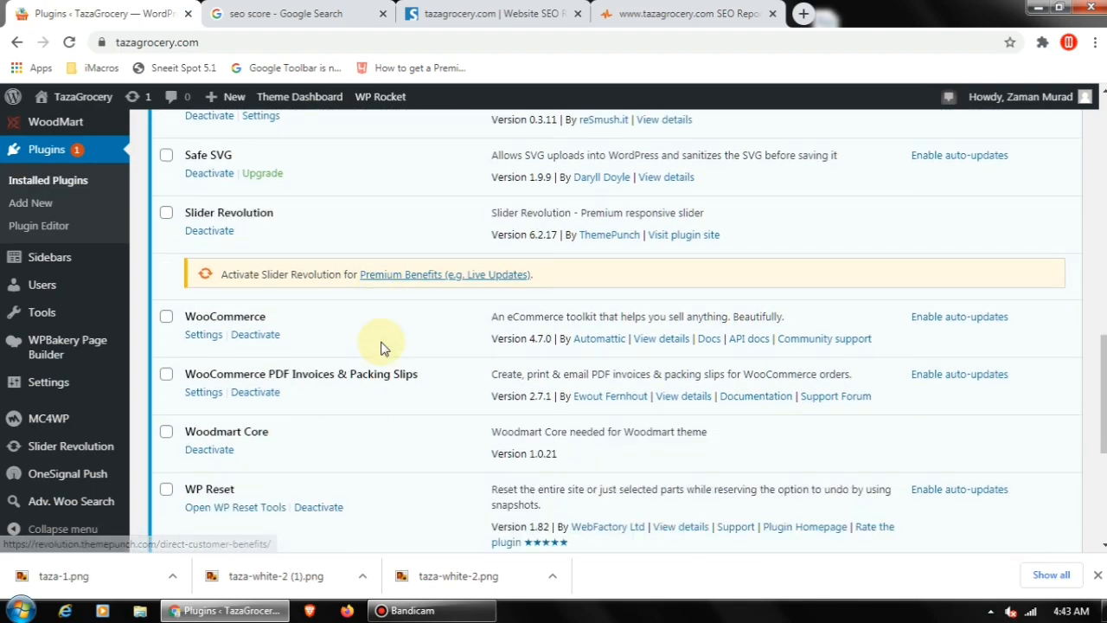
{"action": "scroll", "coordinate": [384, 346], "scroll_direction": "down", "scroll_amount": 2}
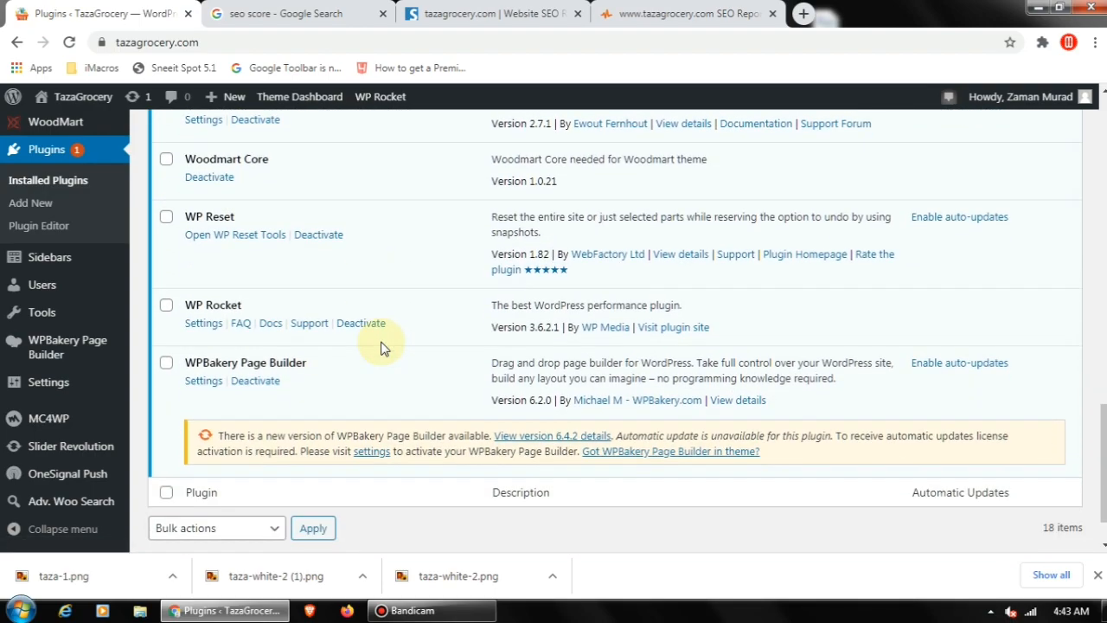
{"action": "scroll", "coordinate": [384, 347], "scroll_direction": "down", "scroll_amount": 1}
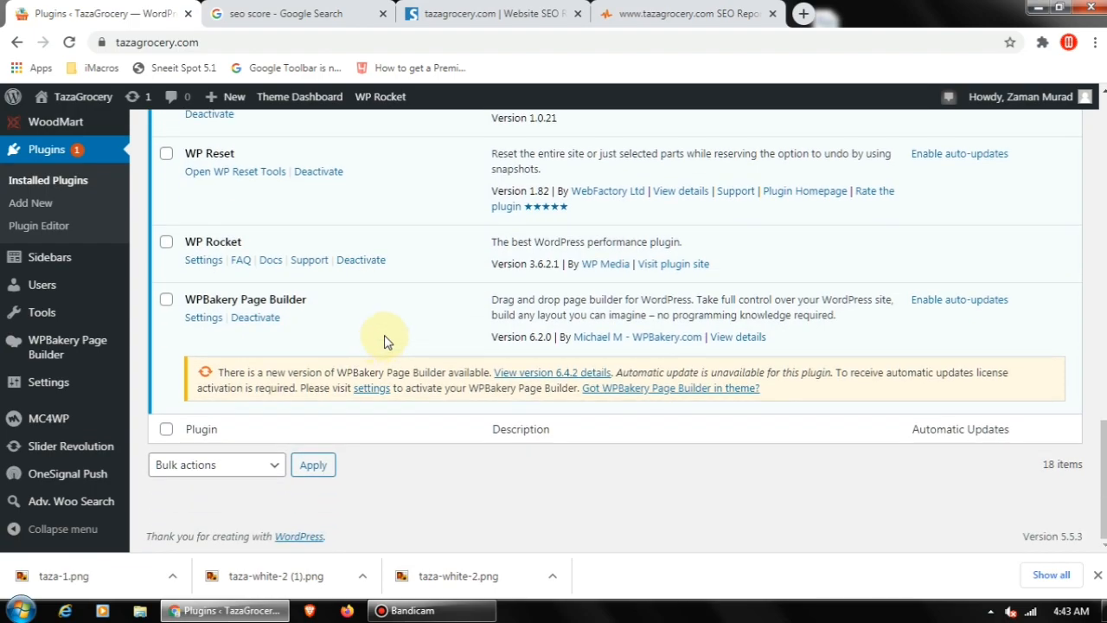
{"action": "scroll", "coordinate": [386, 342], "scroll_direction": "up", "scroll_amount": 15}
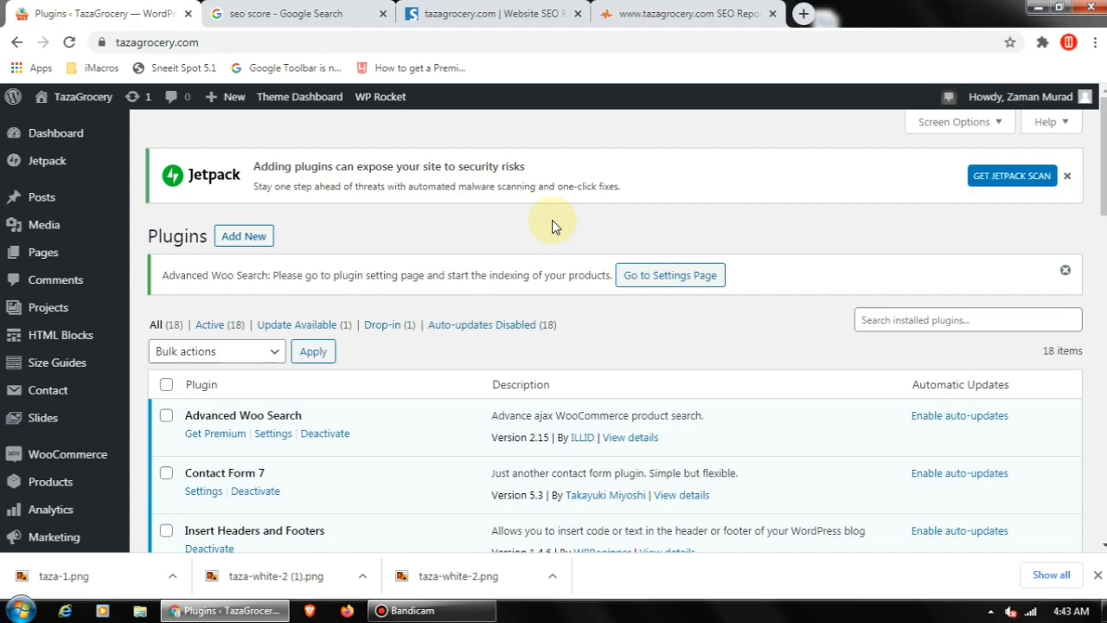
Go to Add New plugins and search the directory for 'seo'
{"action": "left_click", "coordinate": [245, 237]}
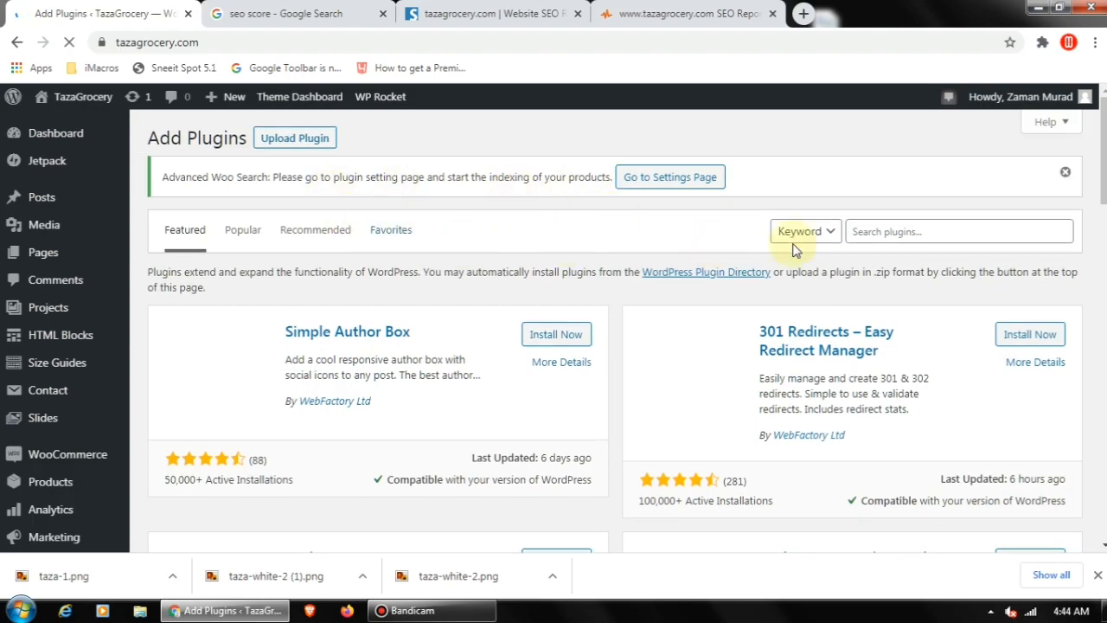
{"action": "left_click", "coordinate": [949, 233]}
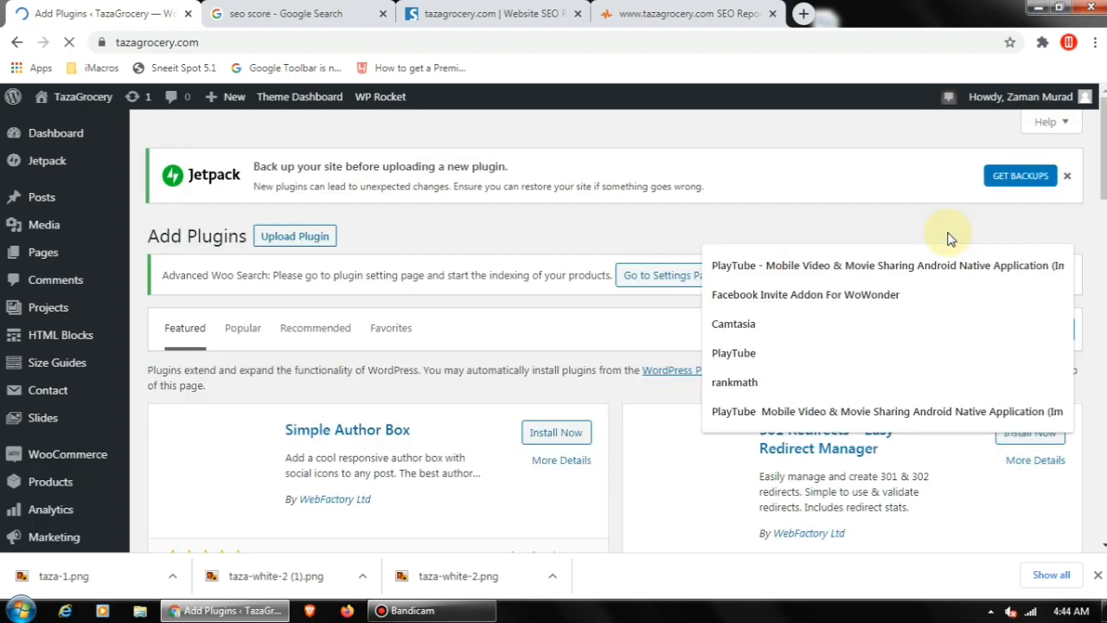
{"action": "type", "text": "seo"}
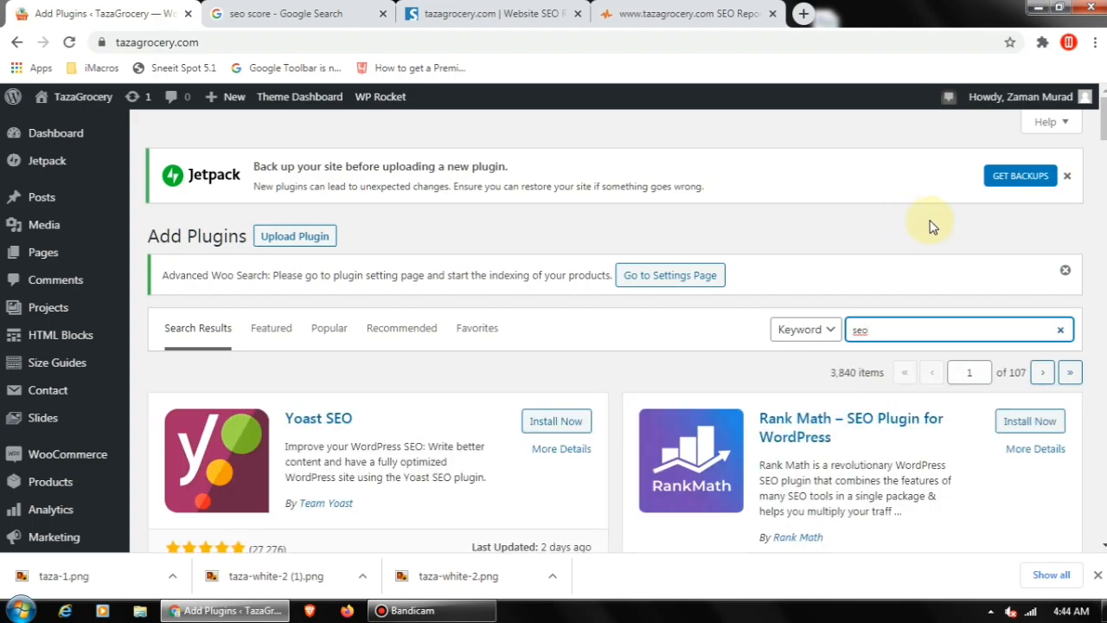
Compare Yoast SEO with Rank Math and install the Rank Math SEO plugin
{"action": "scroll", "coordinate": [932, 227], "scroll_direction": "down", "scroll_amount": 1}
{"action": "left_click_drag", "start_coordinate": [755, 318], "coordinate": [835, 372]}
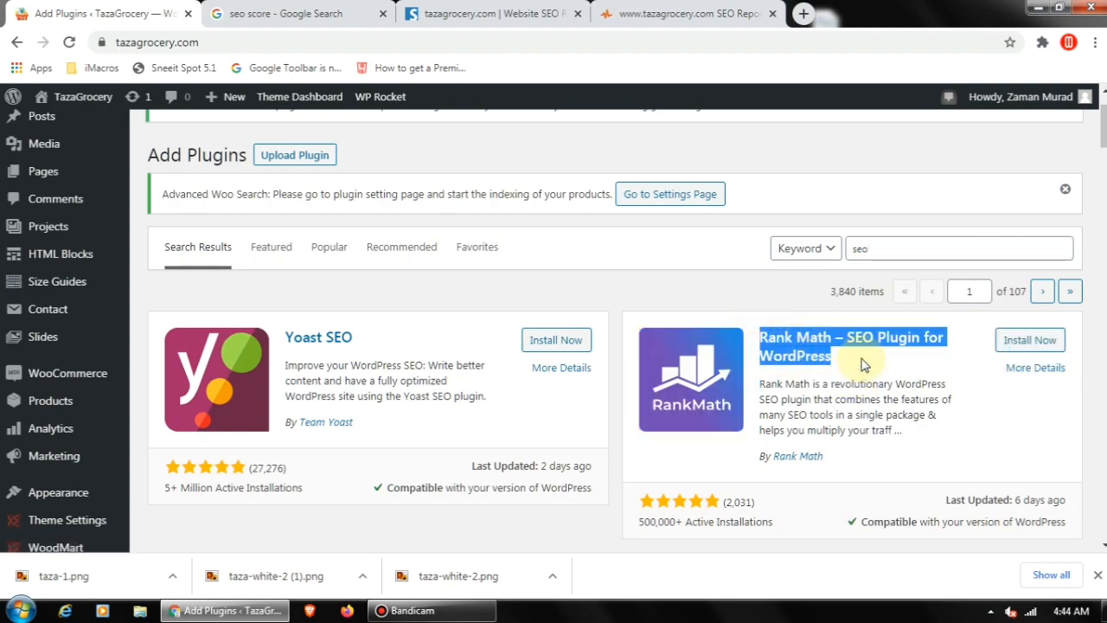
{"action": "left_click_drag", "start_coordinate": [375, 338], "coordinate": [283, 337]}
{"action": "left_click", "coordinate": [364, 303]}
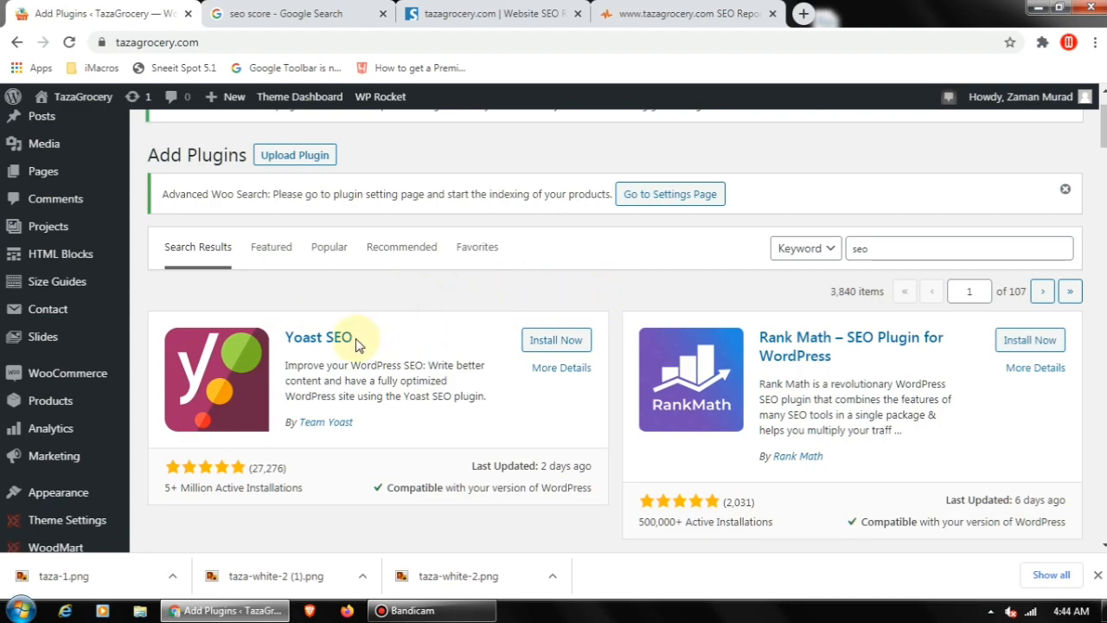
{"action": "left_click_drag", "start_coordinate": [853, 357], "coordinate": [751, 337]}
{"action": "left_click", "coordinate": [711, 303]}
{"action": "left_click", "coordinate": [1012, 346]}
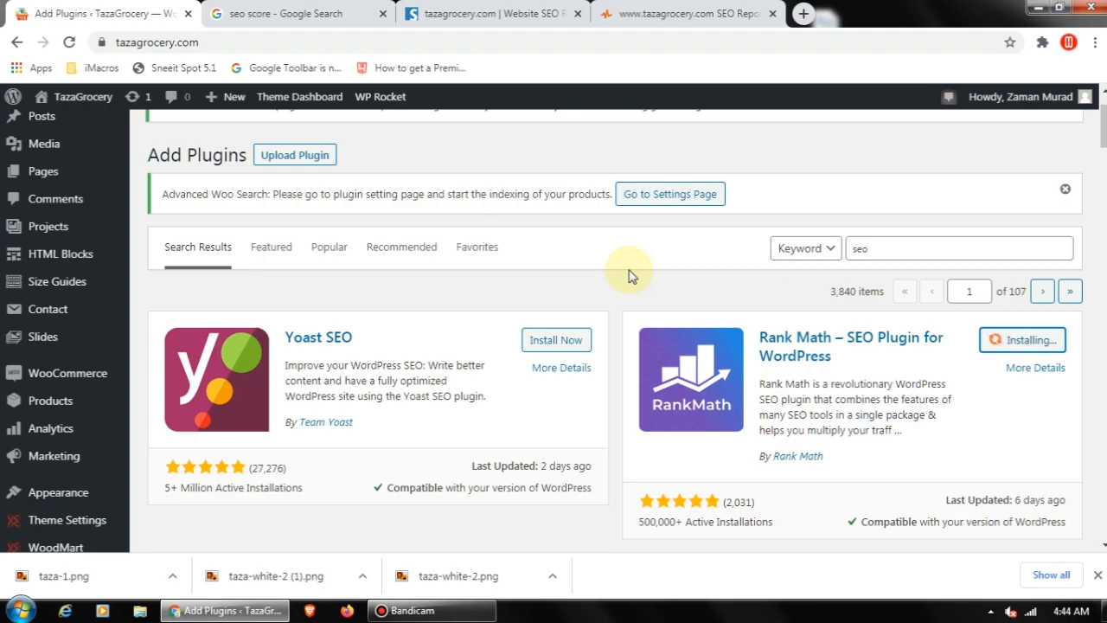
{"action": "left_click", "coordinate": [475, 13]}
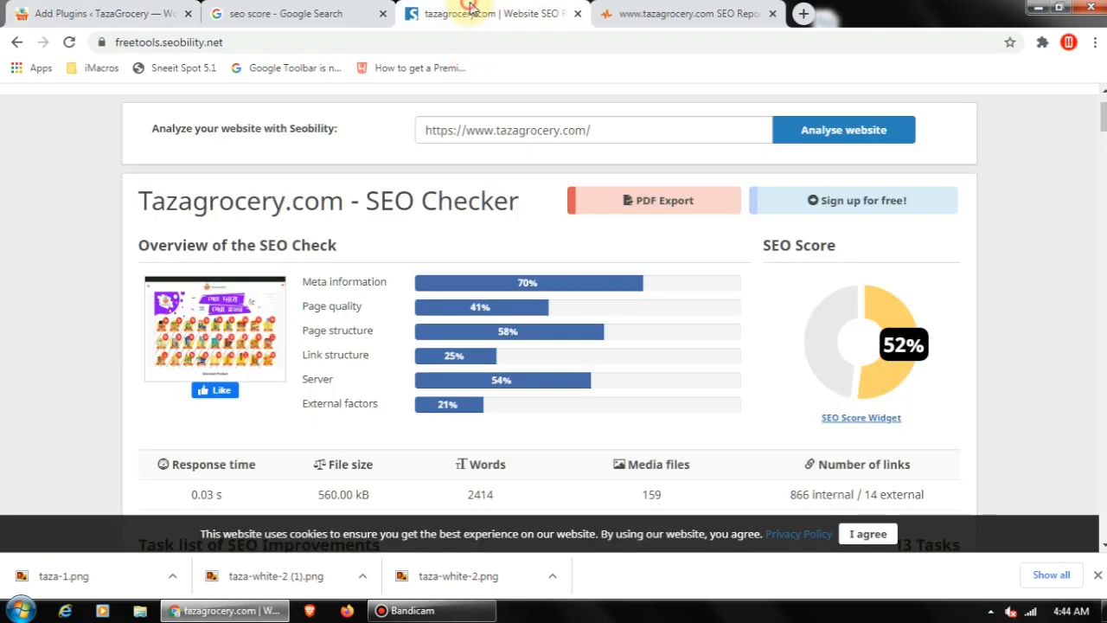
{"action": "scroll", "coordinate": [520, 283], "scroll_direction": "down", "scroll_amount": 7}
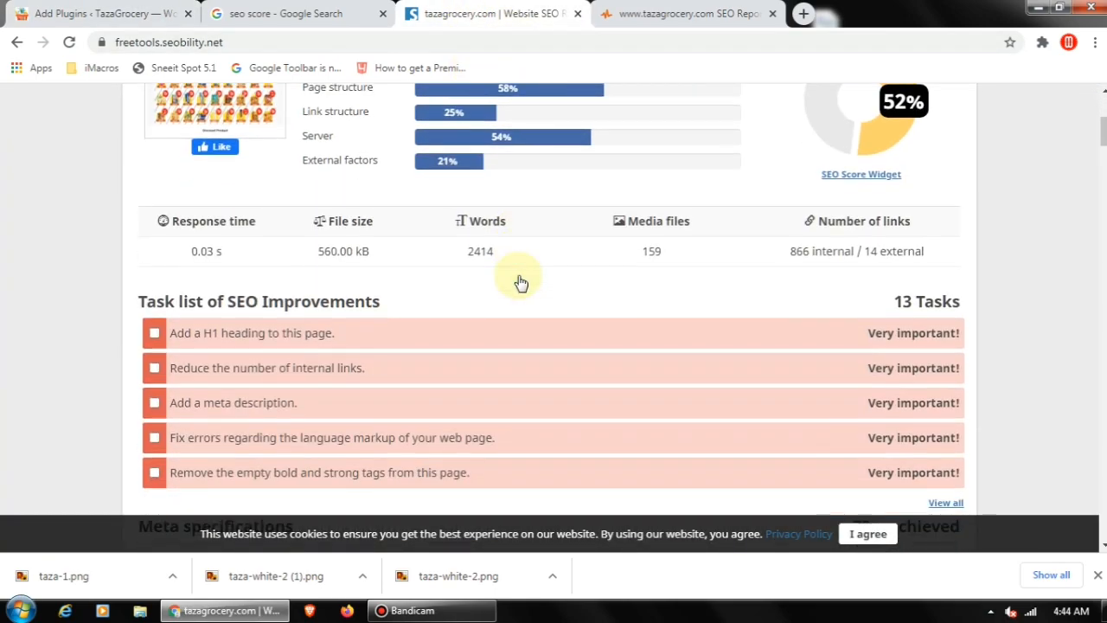
{"action": "scroll", "coordinate": [520, 283], "scroll_direction": "down", "scroll_amount": 3}
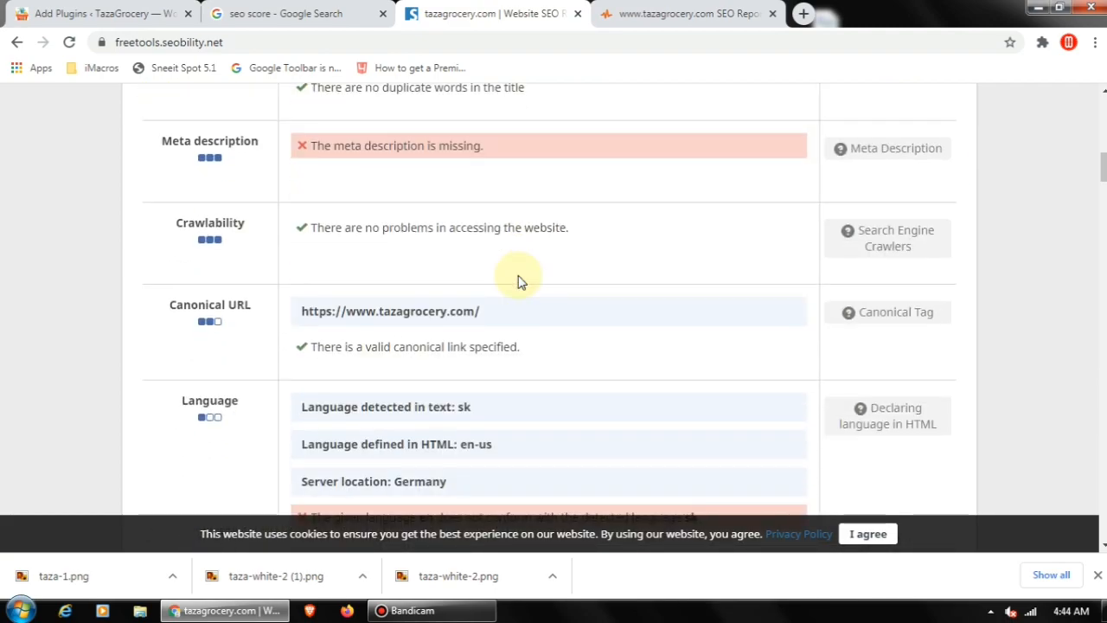
{"action": "left_click_drag", "start_coordinate": [384, 145], "coordinate": [521, 146]}
{"action": "scroll", "coordinate": [561, 168], "scroll_direction": "down", "scroll_amount": 5}
{"action": "scroll", "coordinate": [559, 173], "scroll_direction": "up", "scroll_amount": 5}
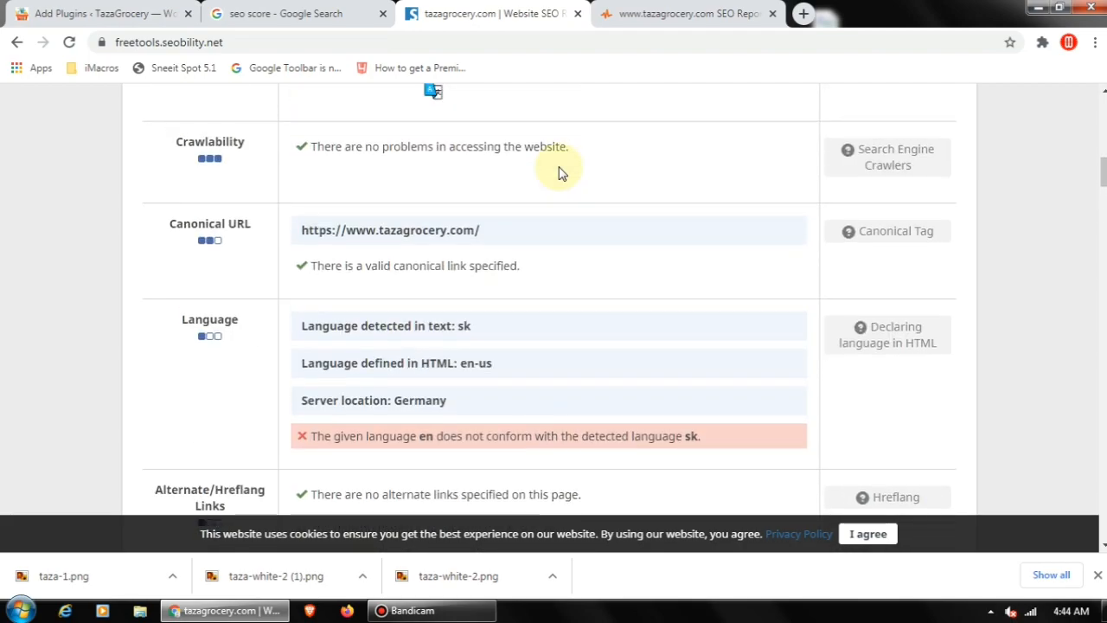
{"action": "scroll", "coordinate": [559, 171], "scroll_direction": "up", "scroll_amount": 3}
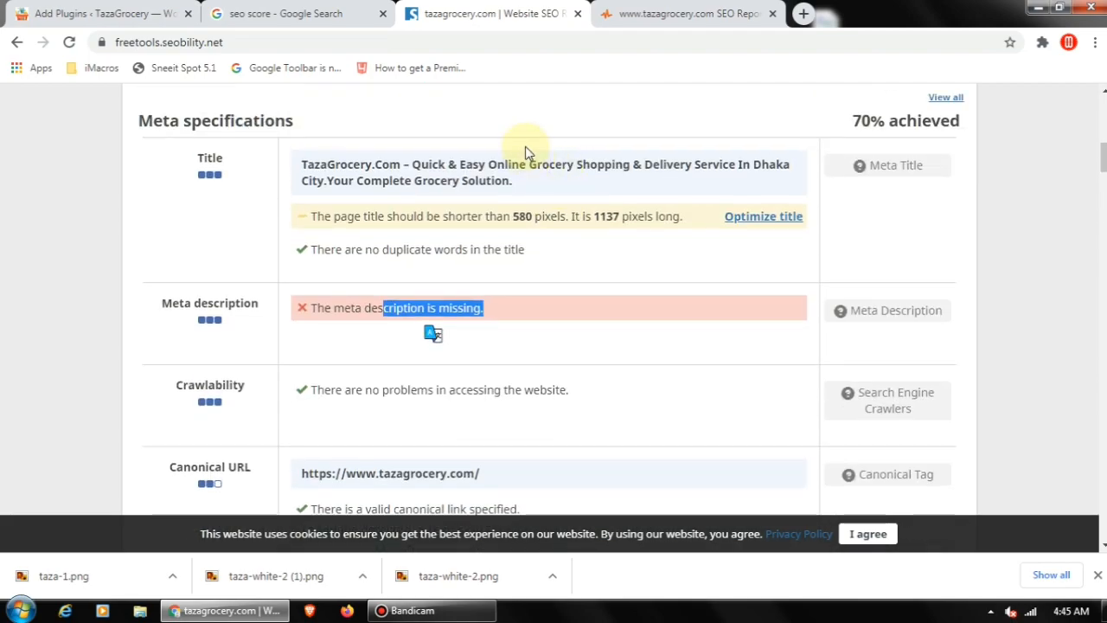
{"action": "scroll", "coordinate": [560, 168], "scroll_direction": "down", "scroll_amount": 5}
{"action": "scroll", "coordinate": [560, 176], "scroll_direction": "down", "scroll_amount": 3}
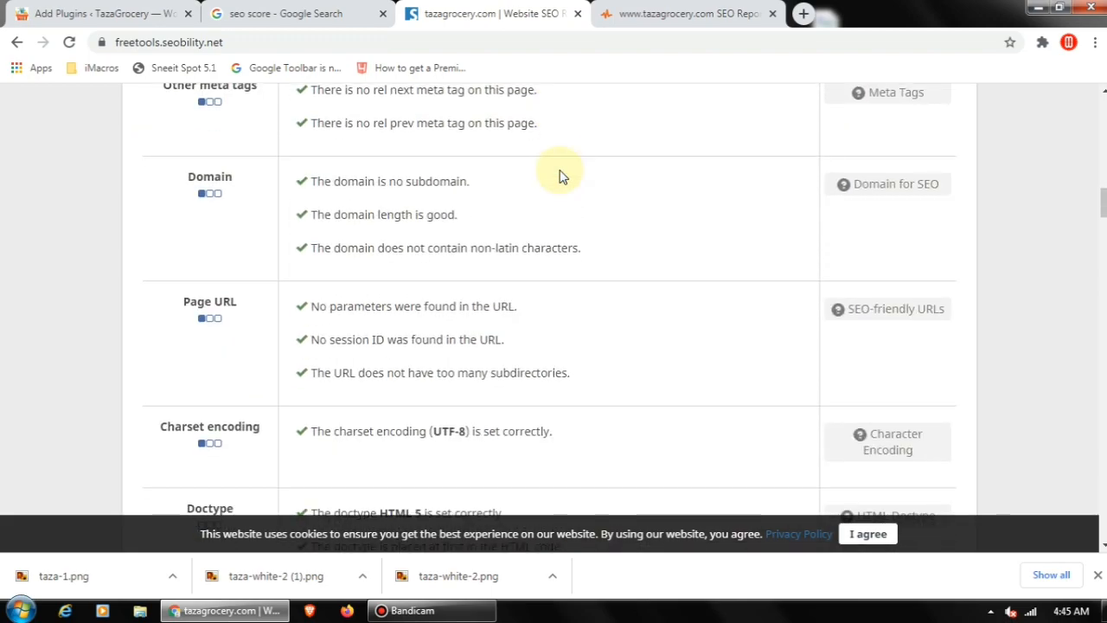
{"action": "scroll", "coordinate": [559, 177], "scroll_direction": "down", "scroll_amount": 3}
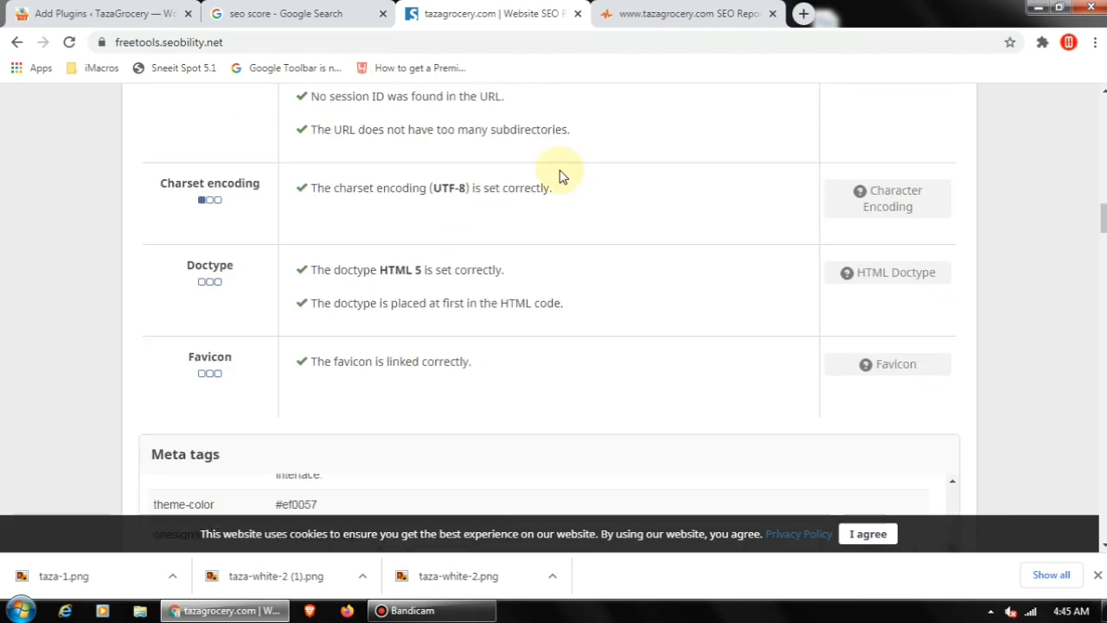
{"action": "scroll", "coordinate": [560, 176], "scroll_direction": "down", "scroll_amount": 4}
{"action": "scroll", "coordinate": [559, 176], "scroll_direction": "down", "scroll_amount": 5}
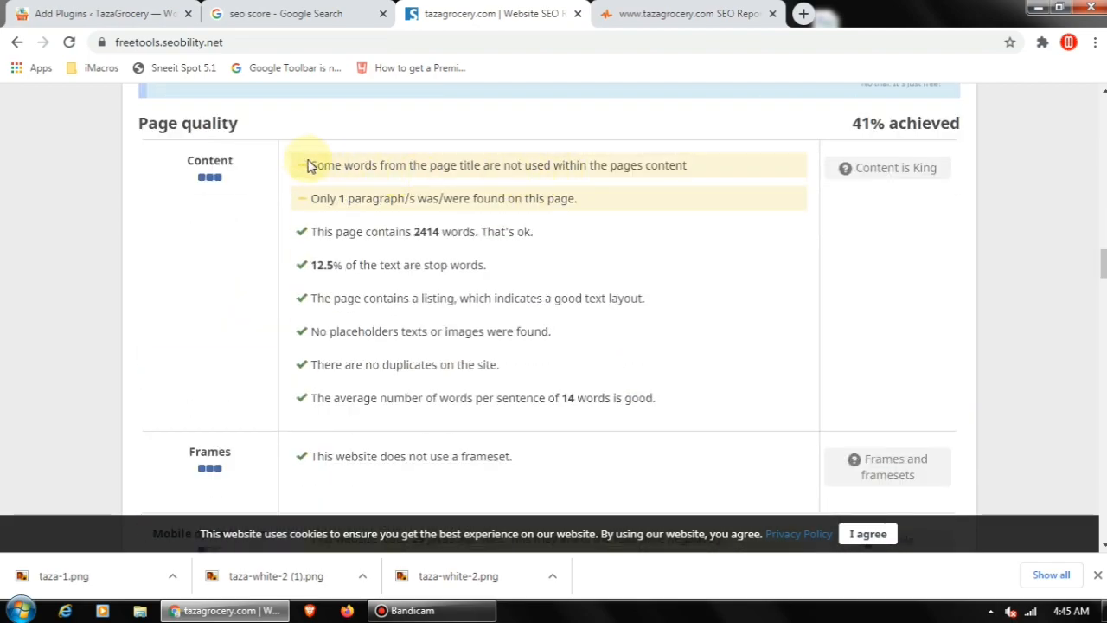
{"action": "left_click_drag", "start_coordinate": [309, 161], "coordinate": [592, 212]}
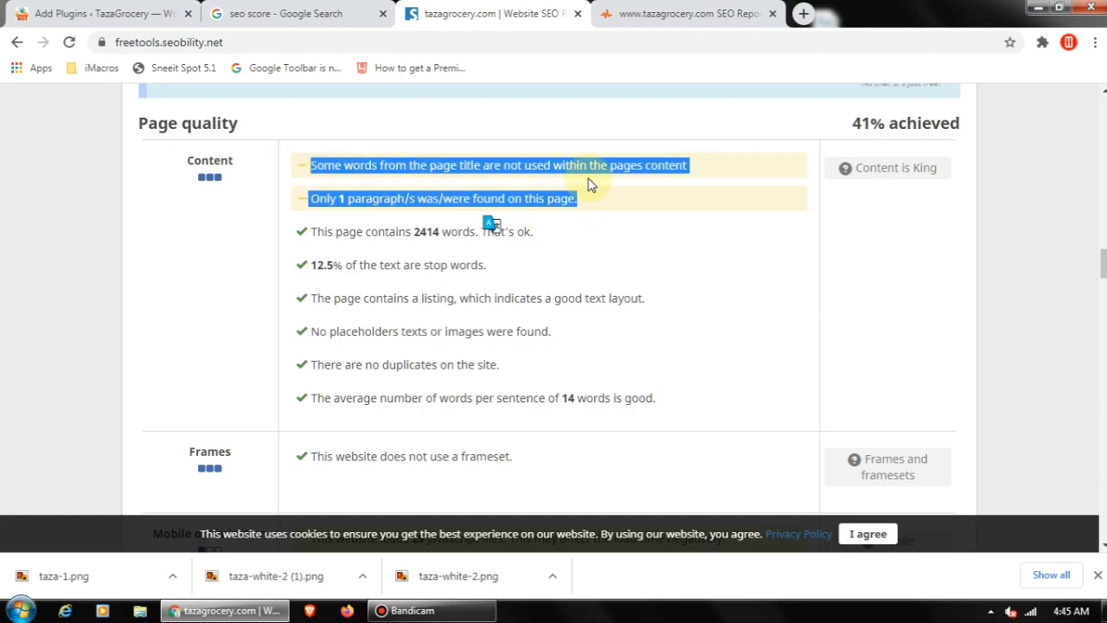
{"action": "scroll", "coordinate": [588, 185], "scroll_direction": "down", "scroll_amount": 2}
{"action": "scroll", "coordinate": [357, 197], "scroll_direction": "down", "scroll_amount": 3}
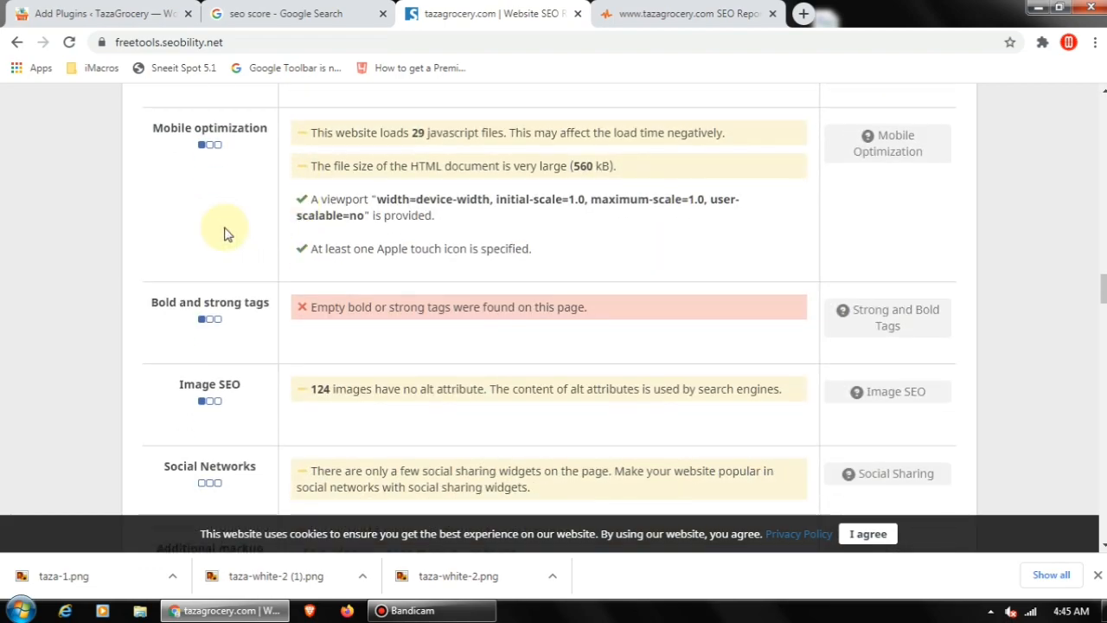
{"action": "scroll", "coordinate": [224, 234], "scroll_direction": "down", "scroll_amount": 12}
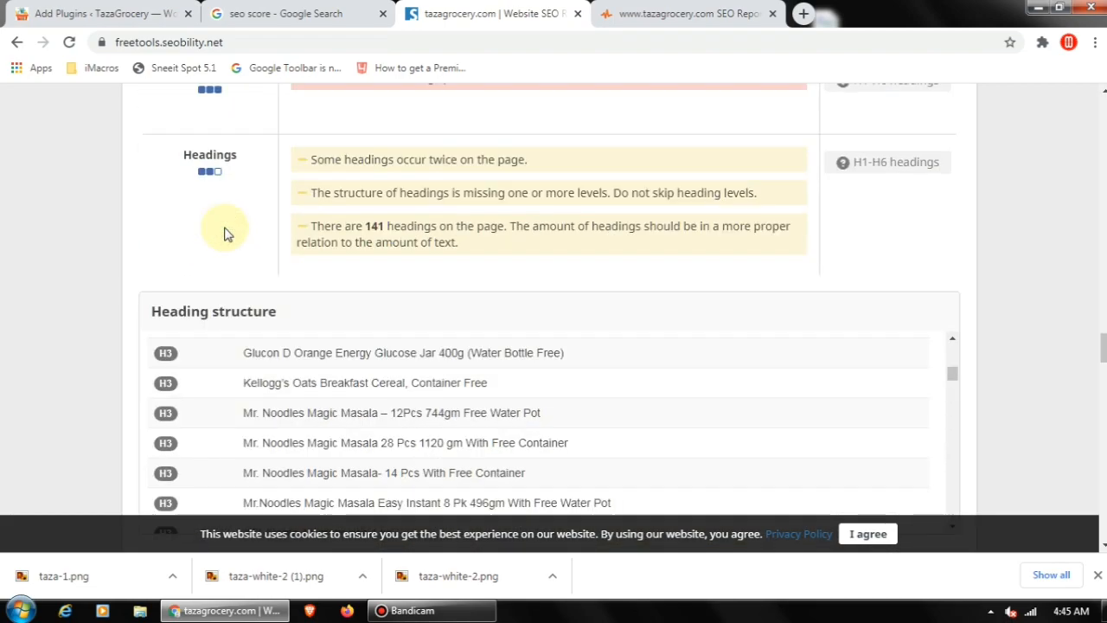
{"action": "scroll", "coordinate": [224, 234], "scroll_direction": "down", "scroll_amount": 5}
{"action": "scroll", "coordinate": [235, 385], "scroll_direction": "down", "scroll_amount": 5}
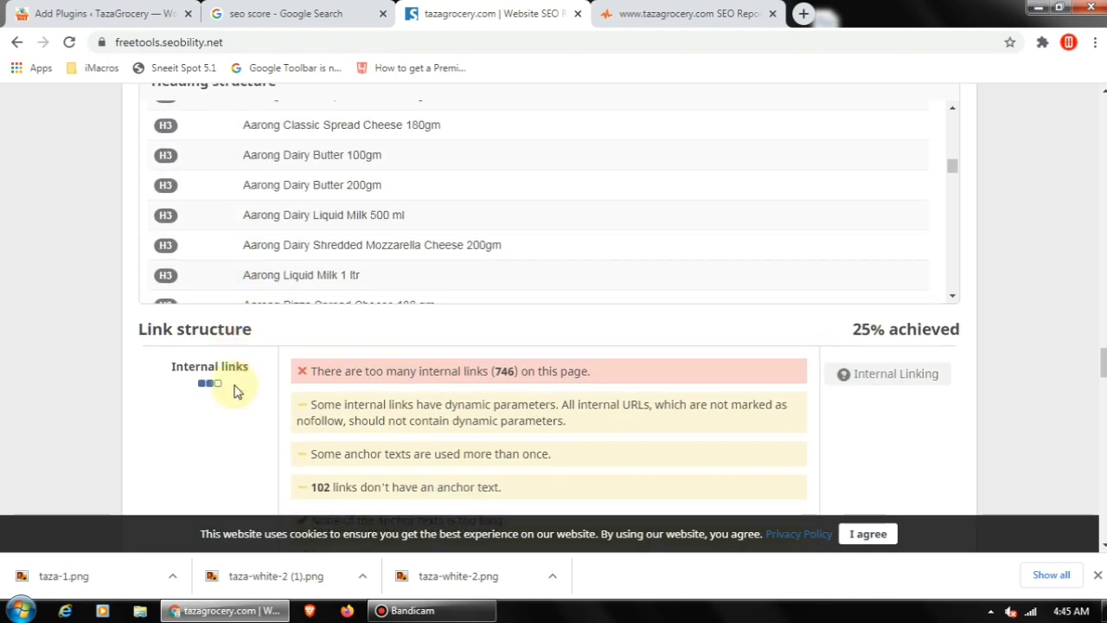
{"action": "scroll", "coordinate": [238, 303], "scroll_direction": "down", "scroll_amount": 2}
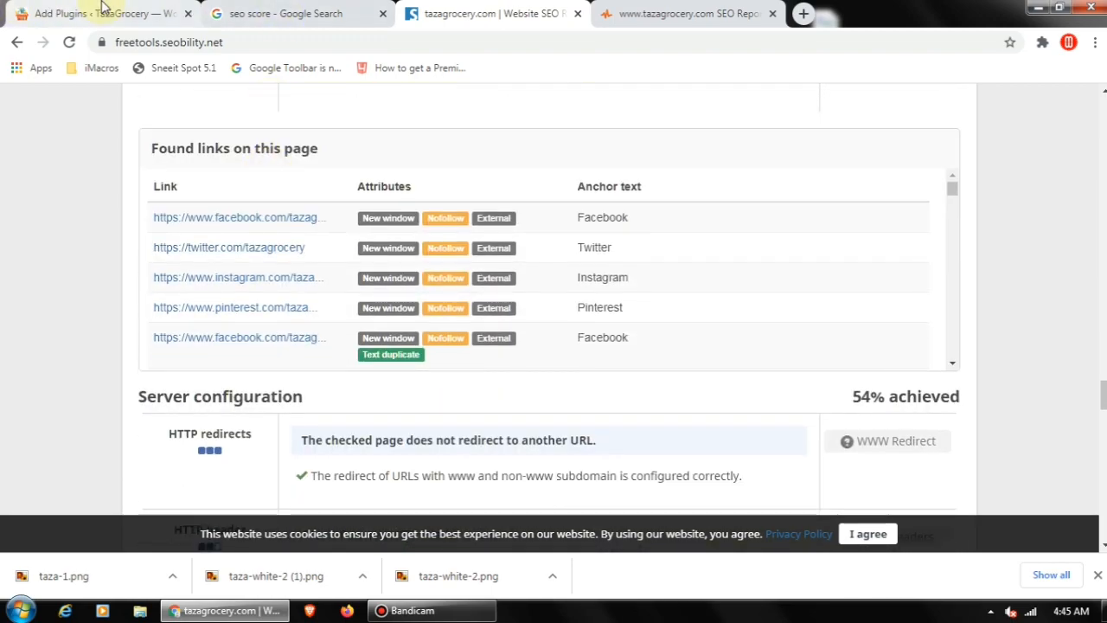
{"action": "left_click", "coordinate": [102, 11]}
Activate Rank Math and review its Connect FREE Account prompt
{"action": "left_click", "coordinate": [1037, 340]}
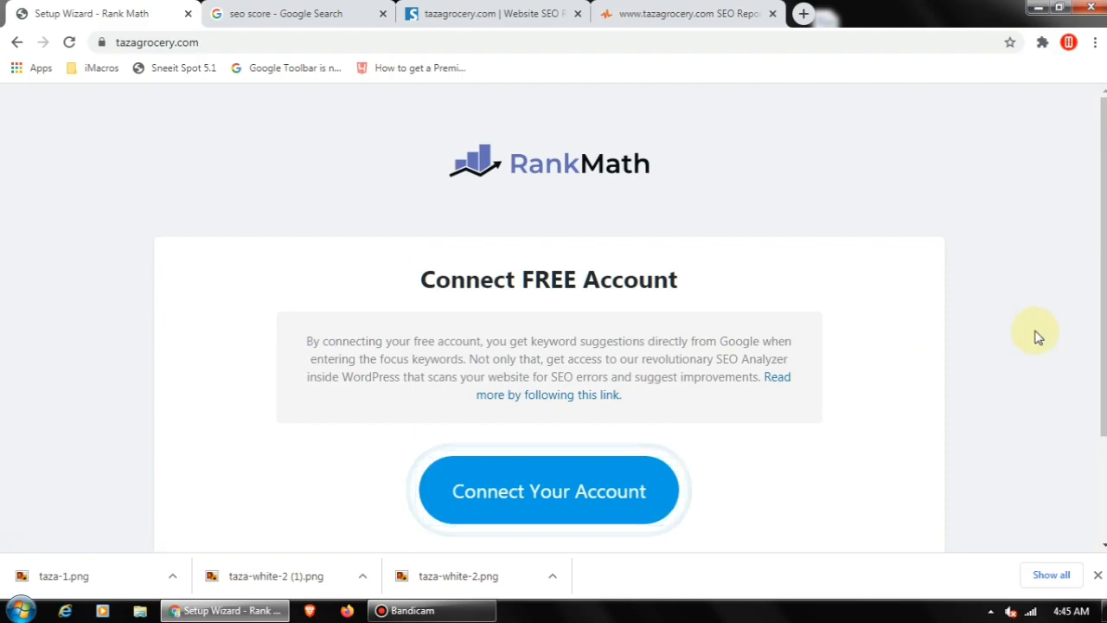
{"action": "scroll", "coordinate": [781, 253], "scroll_direction": "down", "scroll_amount": 2}
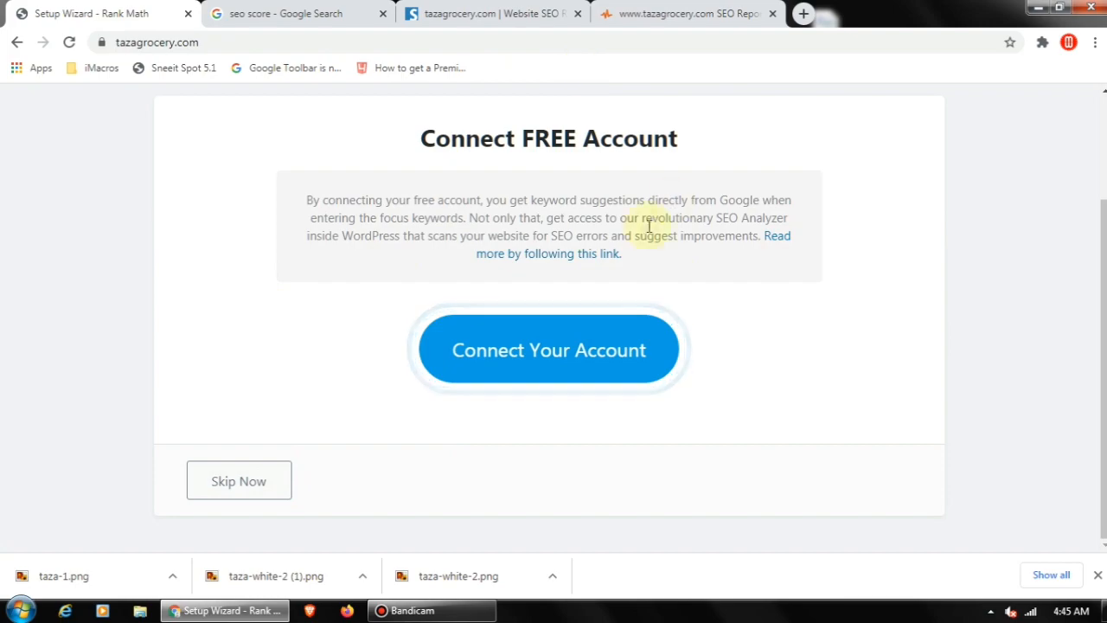
{"action": "scroll", "coordinate": [593, 235], "scroll_direction": "up", "scroll_amount": 2}
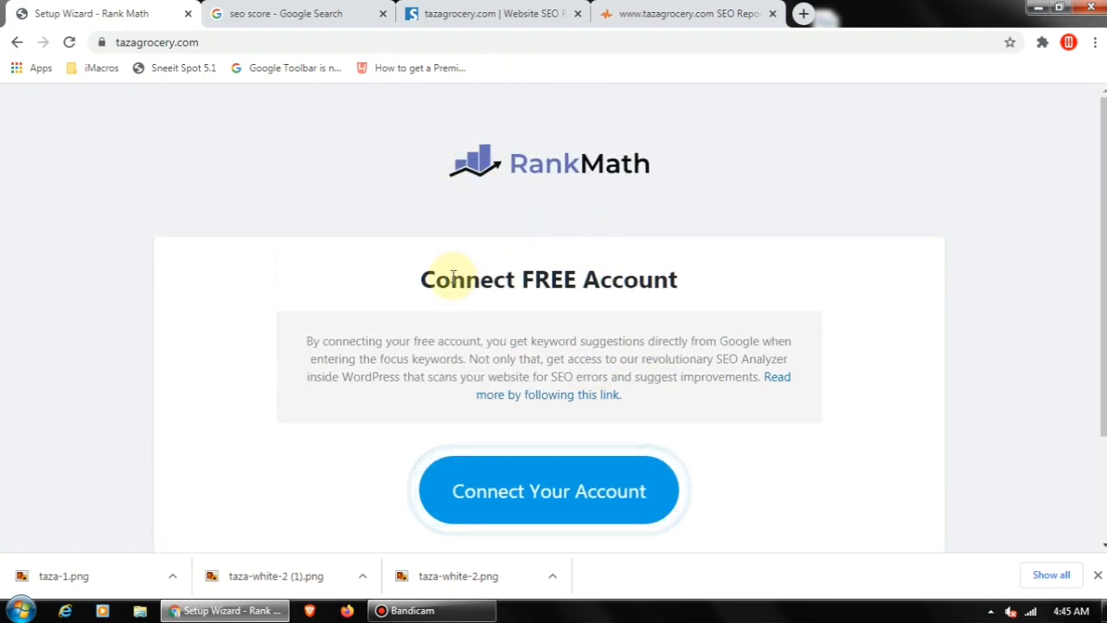
{"action": "left_click_drag", "start_coordinate": [424, 278], "coordinate": [777, 265]}
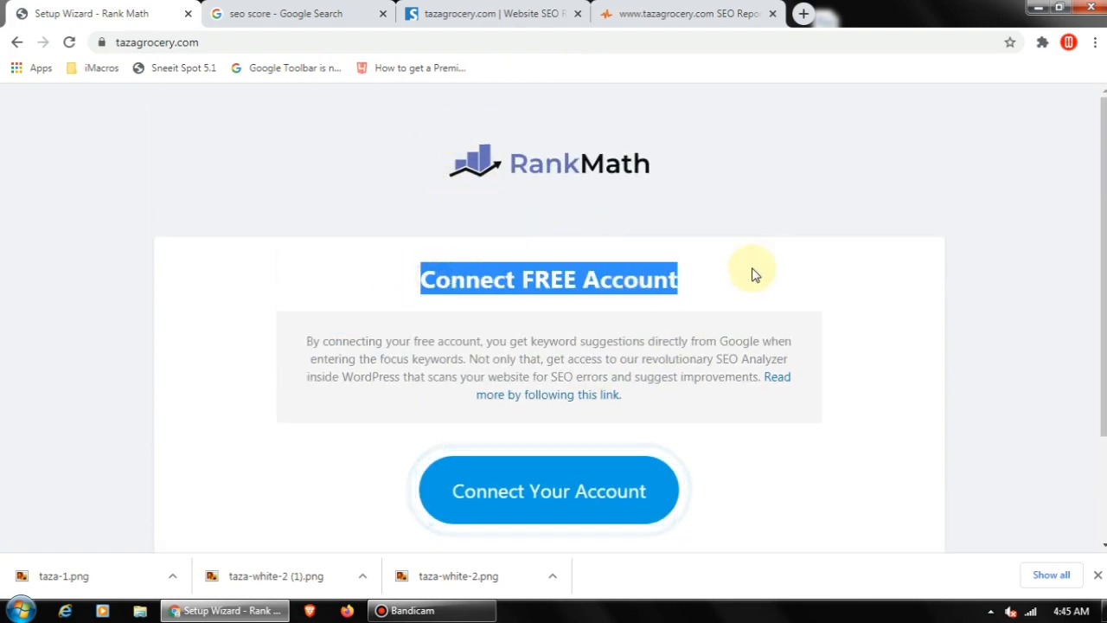
{"action": "left_click", "coordinate": [715, 276]}
{"action": "scroll", "coordinate": [294, 288], "scroll_direction": "down", "scroll_amount": 2}
Skip account connection and reach the mode step with Advanced selected
{"action": "left_click", "coordinate": [241, 481]}
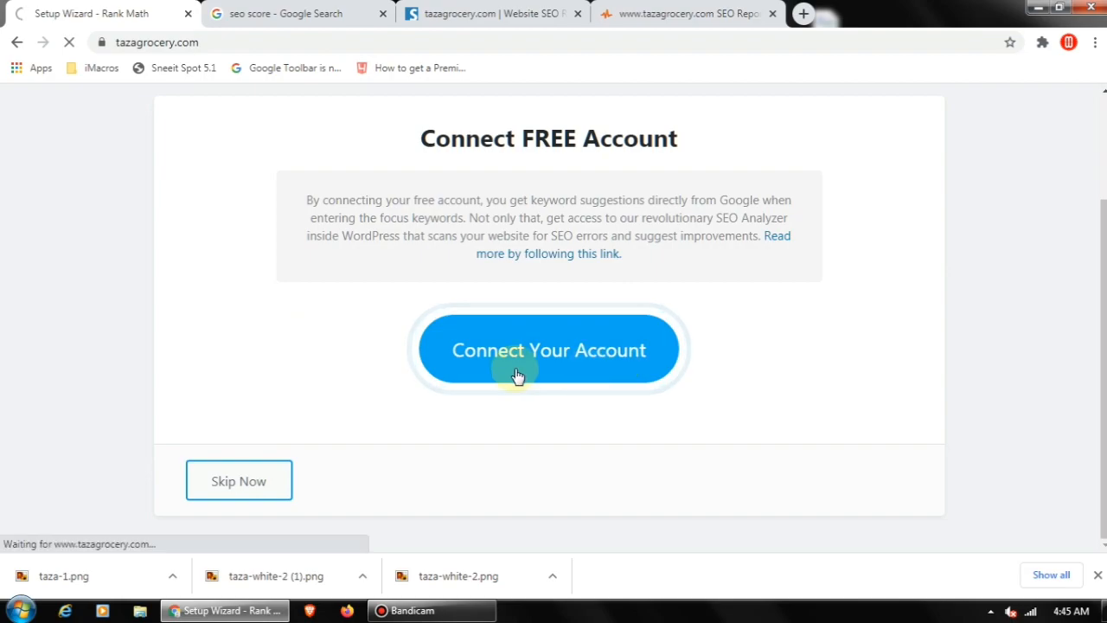
{"action": "scroll", "coordinate": [216, 312], "scroll_direction": "down", "scroll_amount": 3}
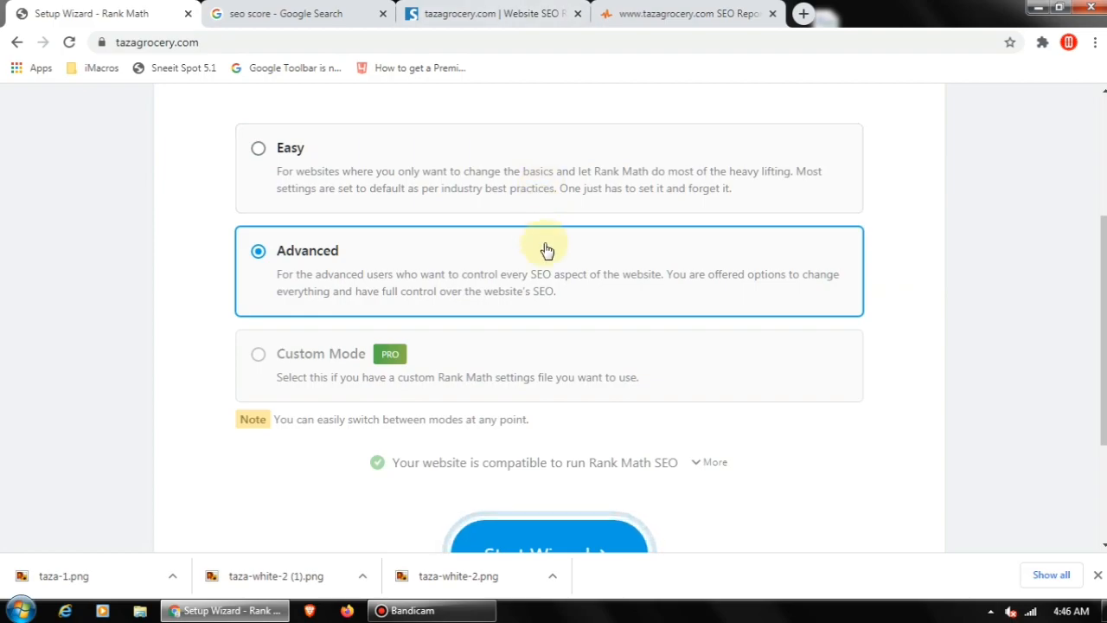
{"action": "scroll", "coordinate": [606, 251], "scroll_direction": "down", "scroll_amount": 1}
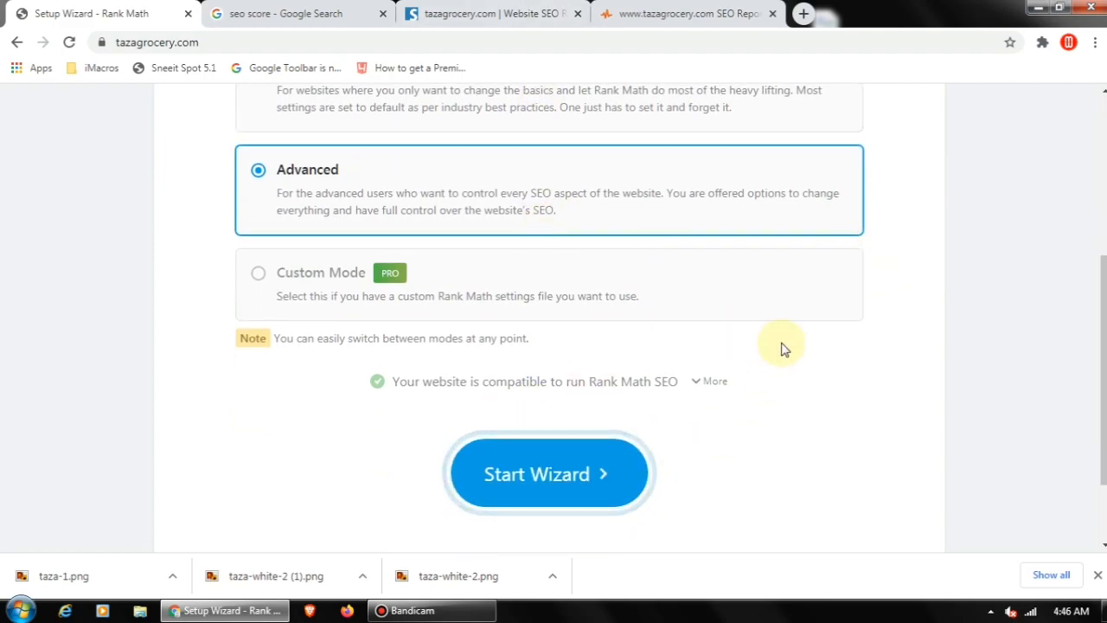
{"action": "scroll", "coordinate": [778, 348], "scroll_direction": "down", "scroll_amount": 1}
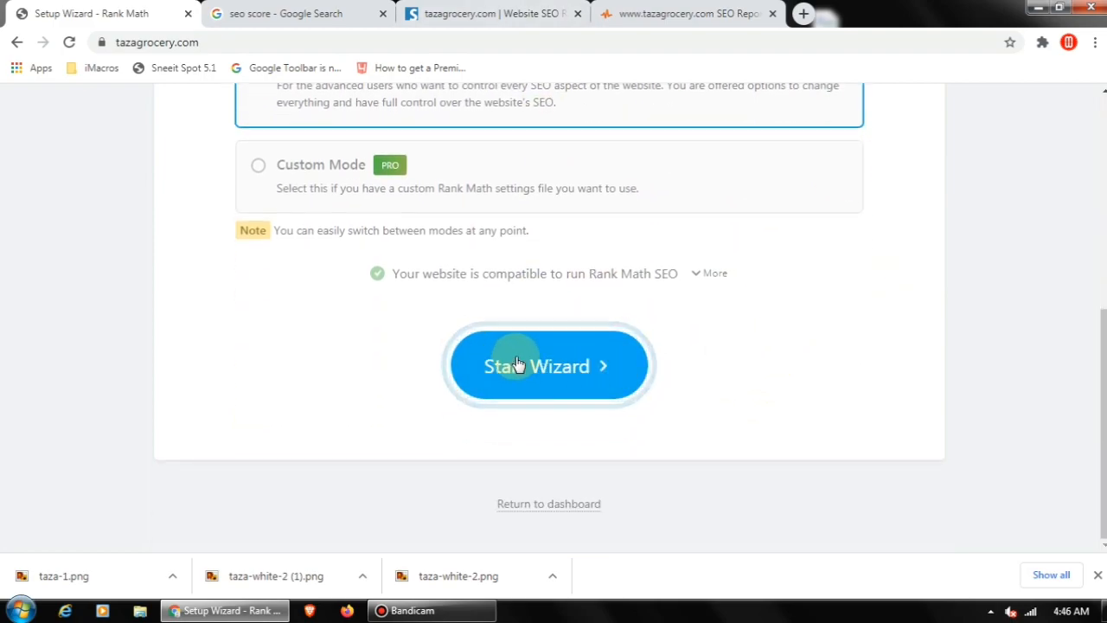
Start the Rank Math setup wizard and keep the site type as Webshop
{"action": "left_click", "coordinate": [590, 383]}
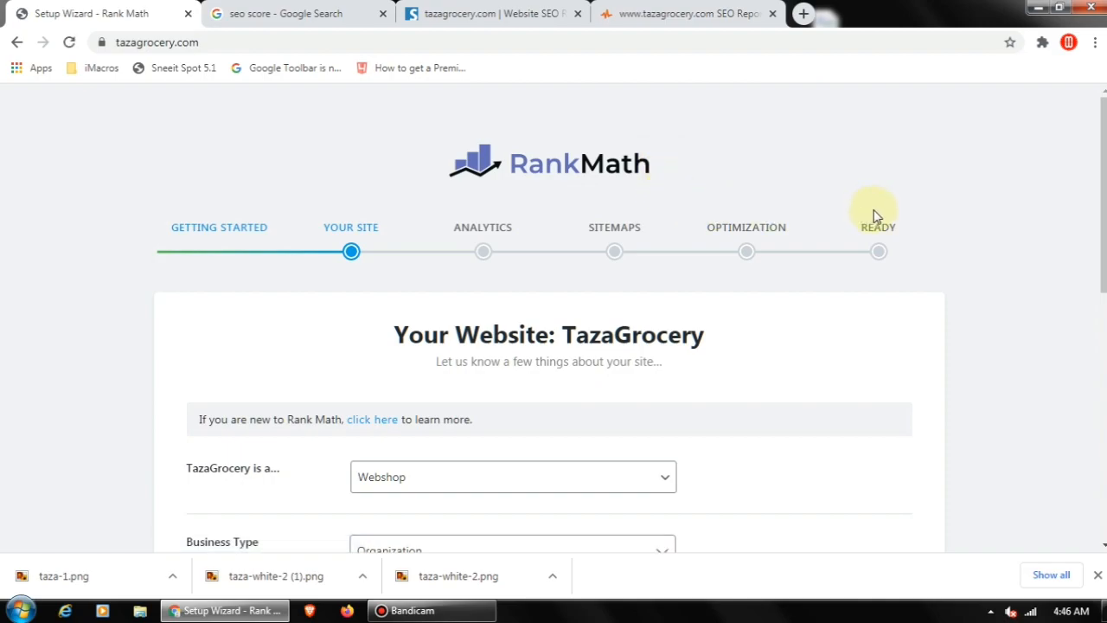
{"action": "scroll", "coordinate": [1004, 200], "scroll_direction": "down", "scroll_amount": 2}
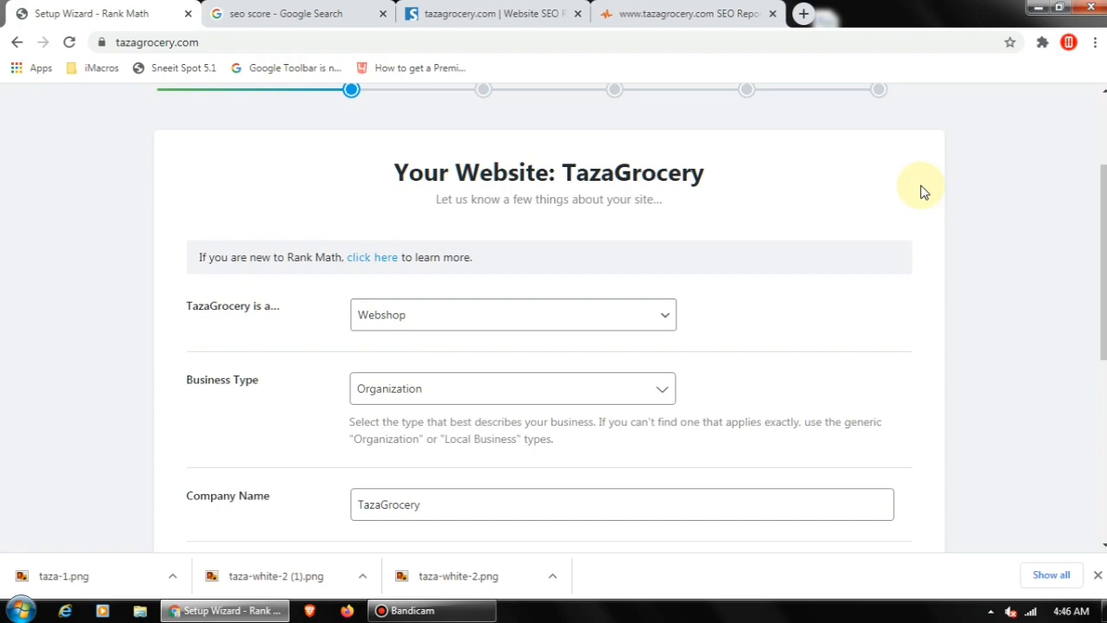
{"action": "scroll", "coordinate": [891, 199], "scroll_direction": "down", "scroll_amount": 2}
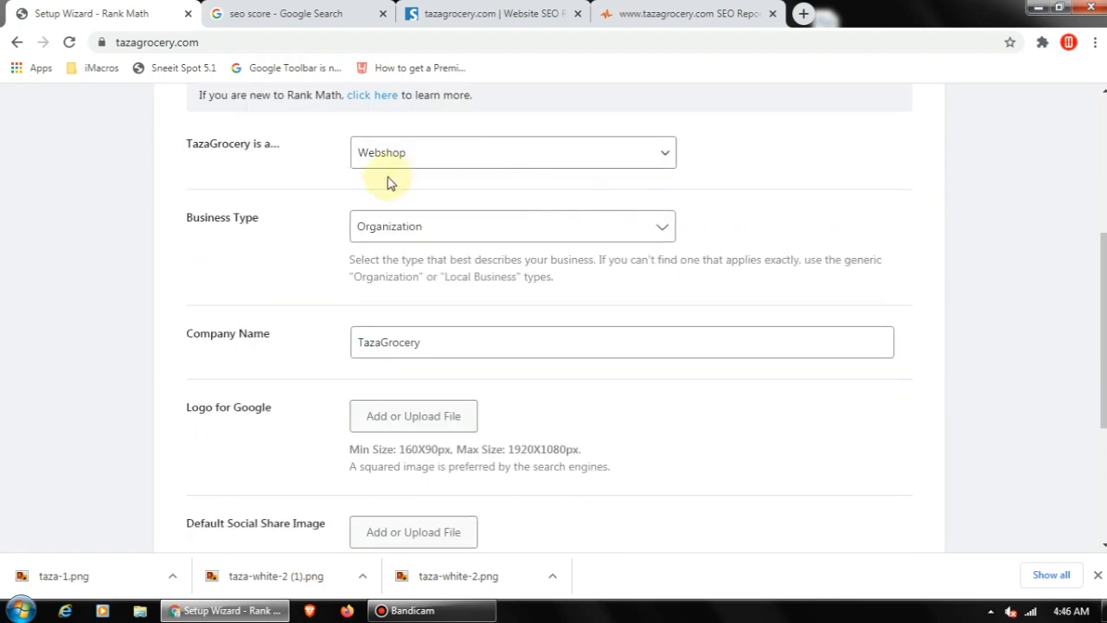
{"action": "left_click", "coordinate": [199, 154]}
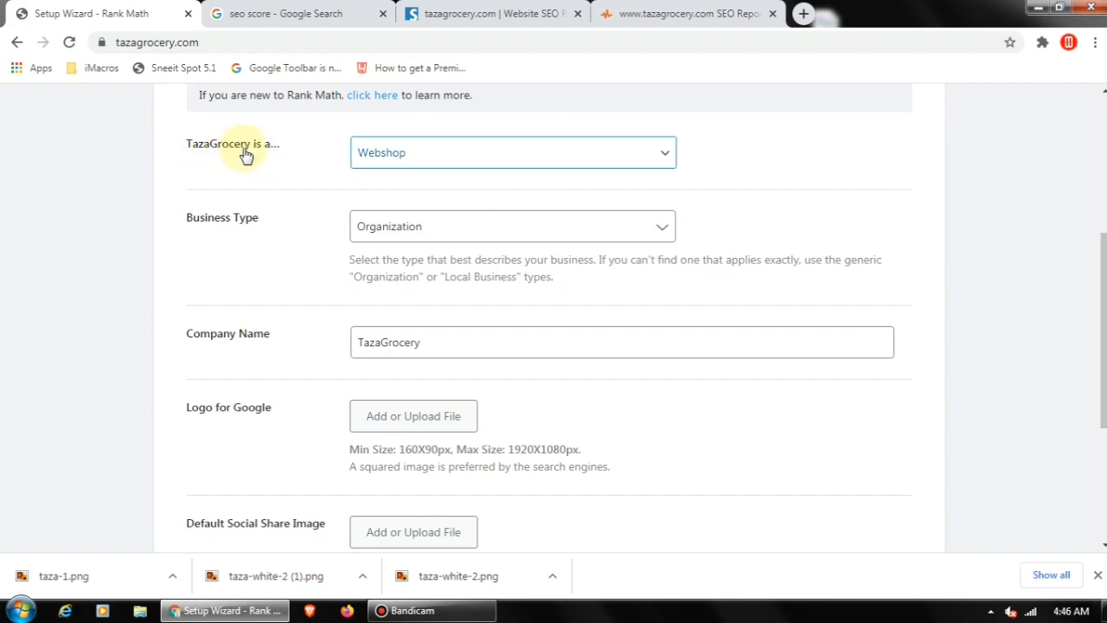
{"action": "left_click", "coordinate": [649, 154]}
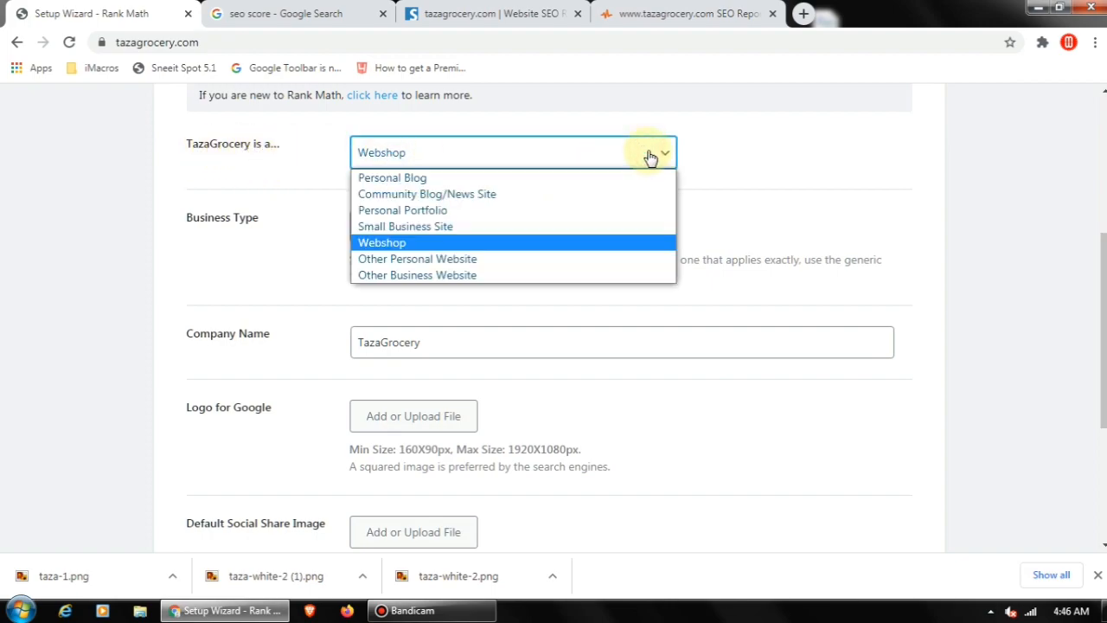
{"action": "left_click", "coordinate": [801, 156]}
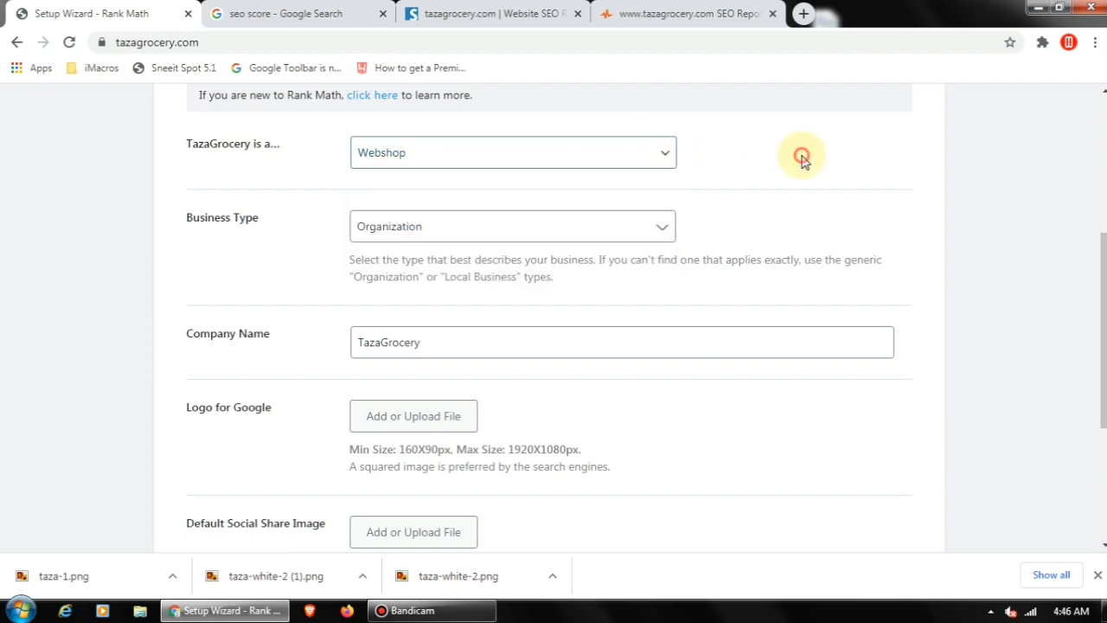
Set the business type to Grocery Store and confirm the company name TazaGrocery
{"action": "left_click", "coordinate": [663, 229]}
{"action": "scroll", "coordinate": [538, 346], "scroll_direction": "down", "scroll_amount": 2}
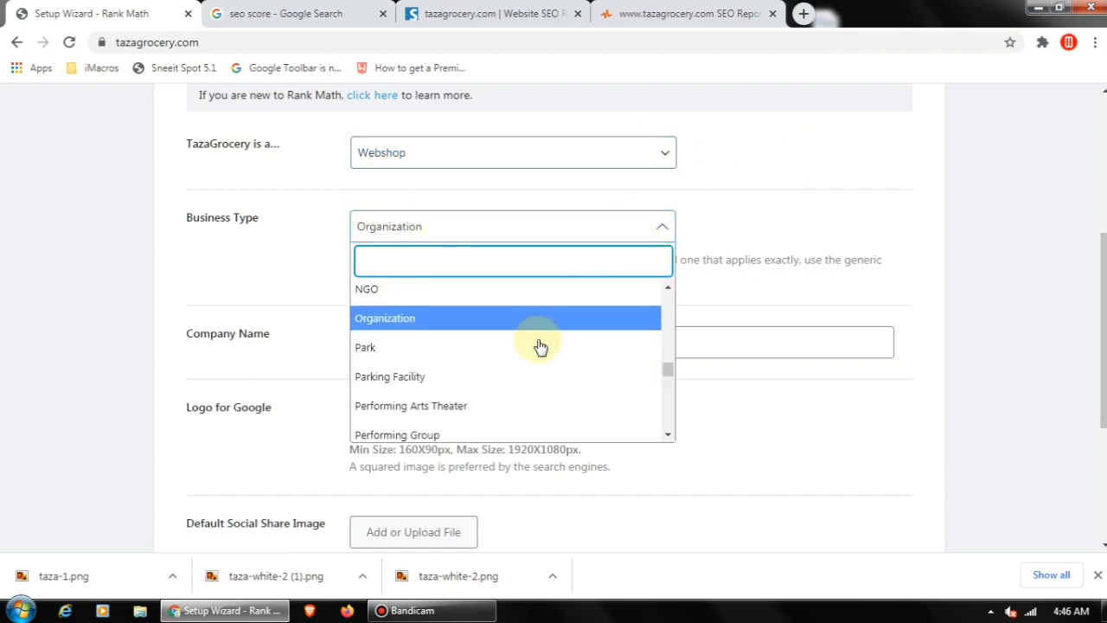
{"action": "scroll", "coordinate": [540, 348], "scroll_direction": "up", "scroll_amount": 10}
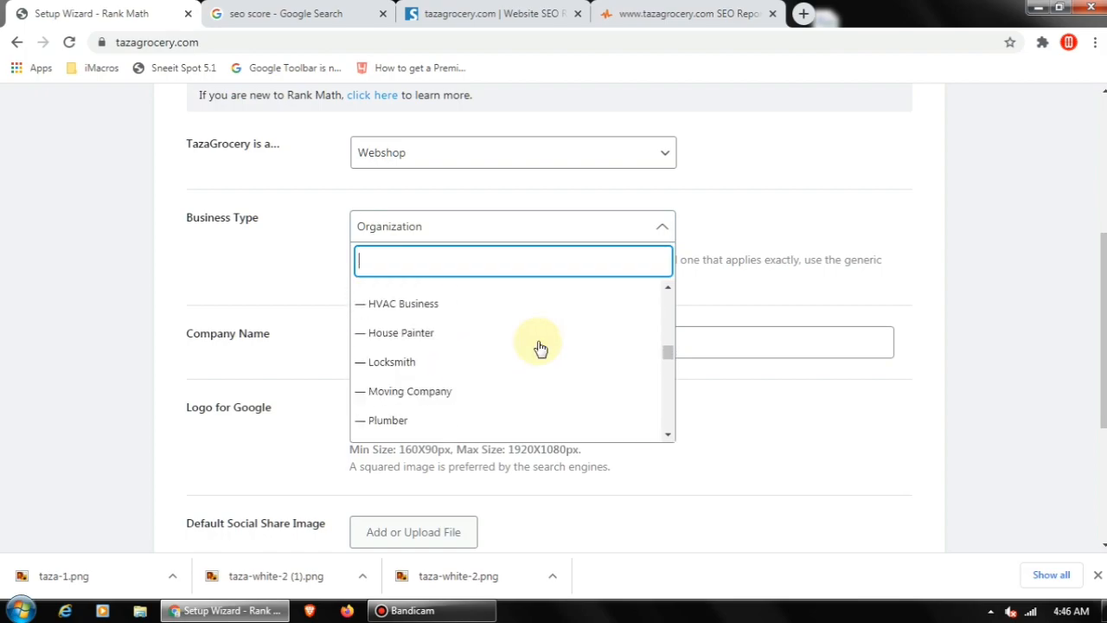
{"action": "scroll", "coordinate": [519, 304], "scroll_direction": "up", "scroll_amount": 5}
{"action": "type", "text": "gro"}
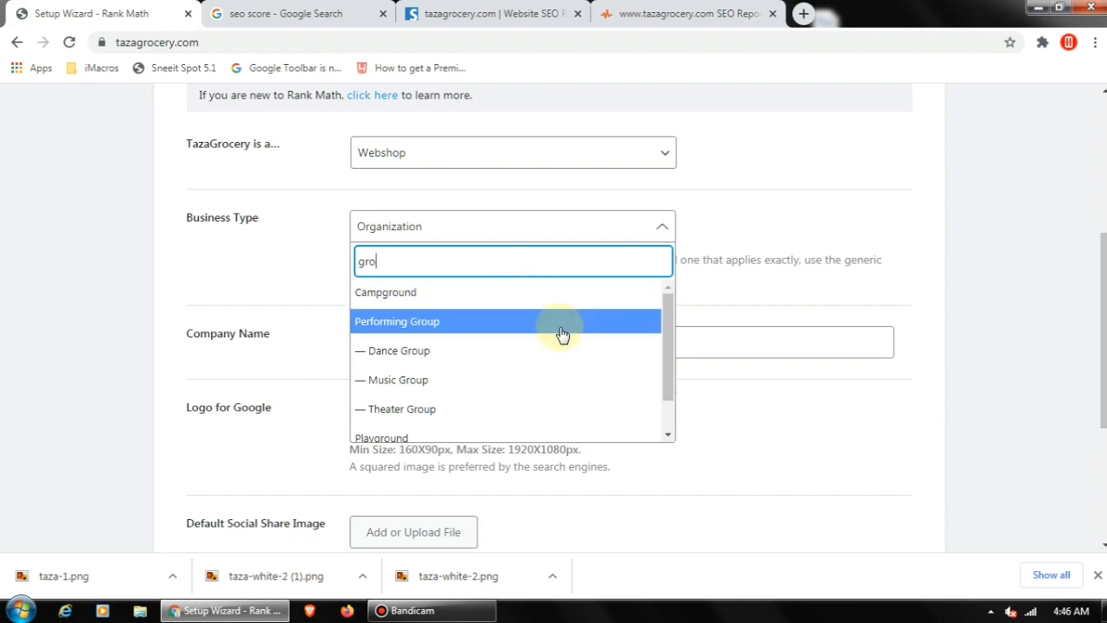
{"action": "scroll", "coordinate": [560, 351], "scroll_direction": "down", "scroll_amount": 1}
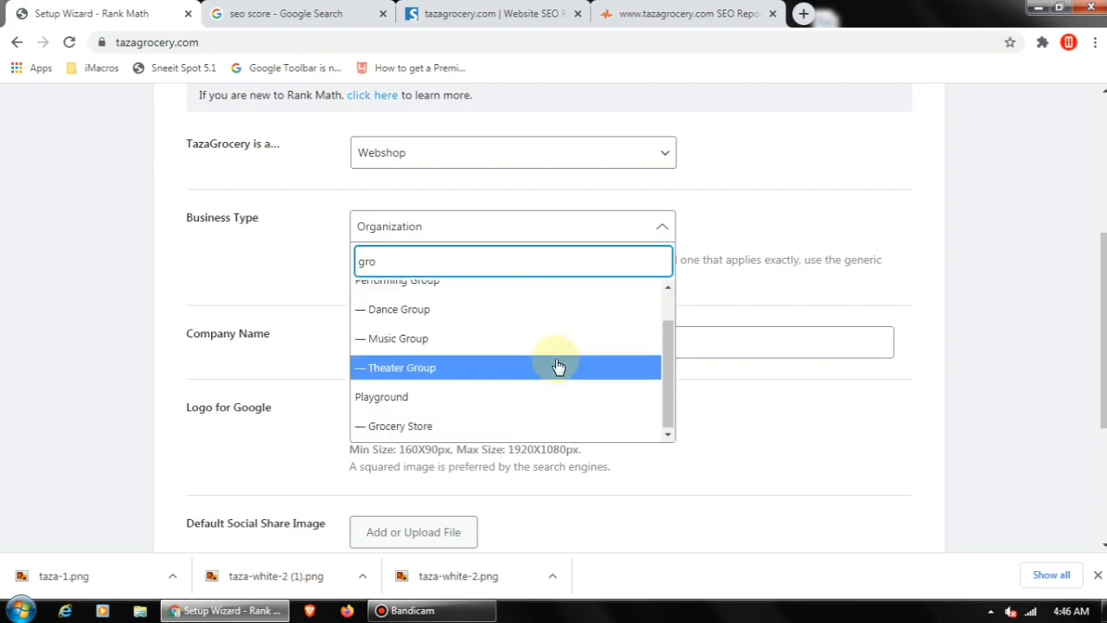
{"action": "left_click", "coordinate": [468, 425]}
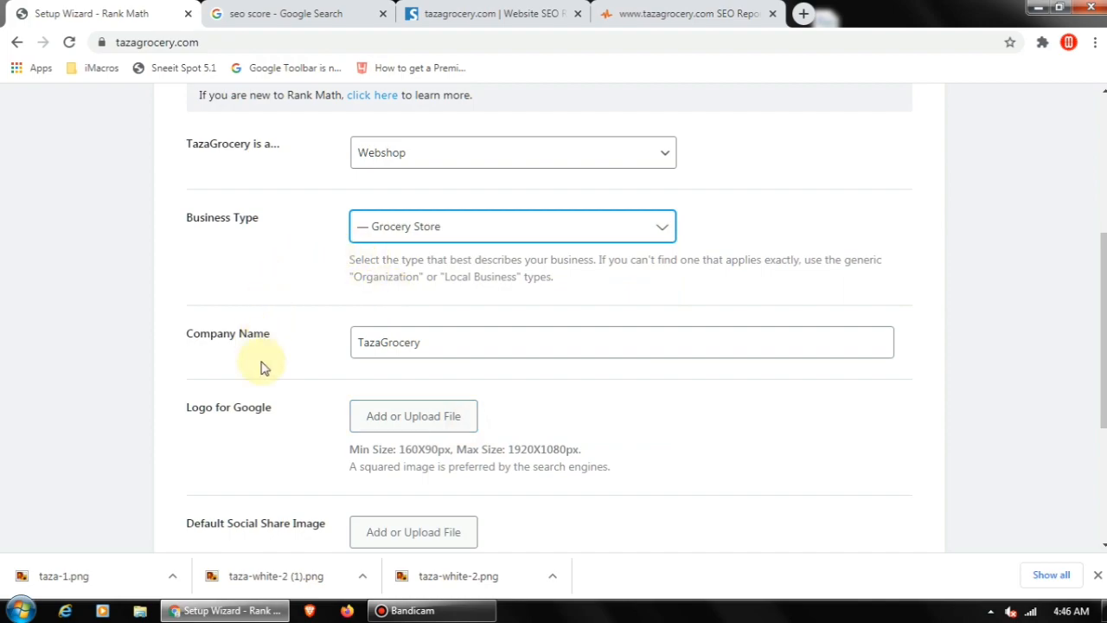
{"action": "scroll", "coordinate": [264, 365], "scroll_direction": "down", "scroll_amount": 2}
{"action": "left_click", "coordinate": [453, 179]}
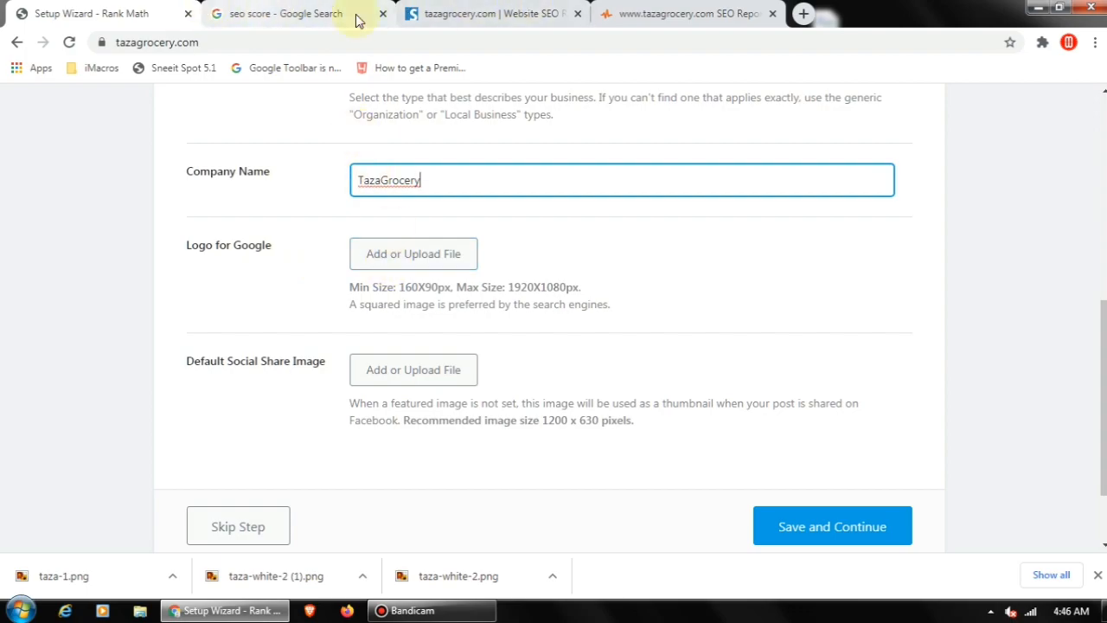
{"action": "left_click", "coordinate": [524, 8]}
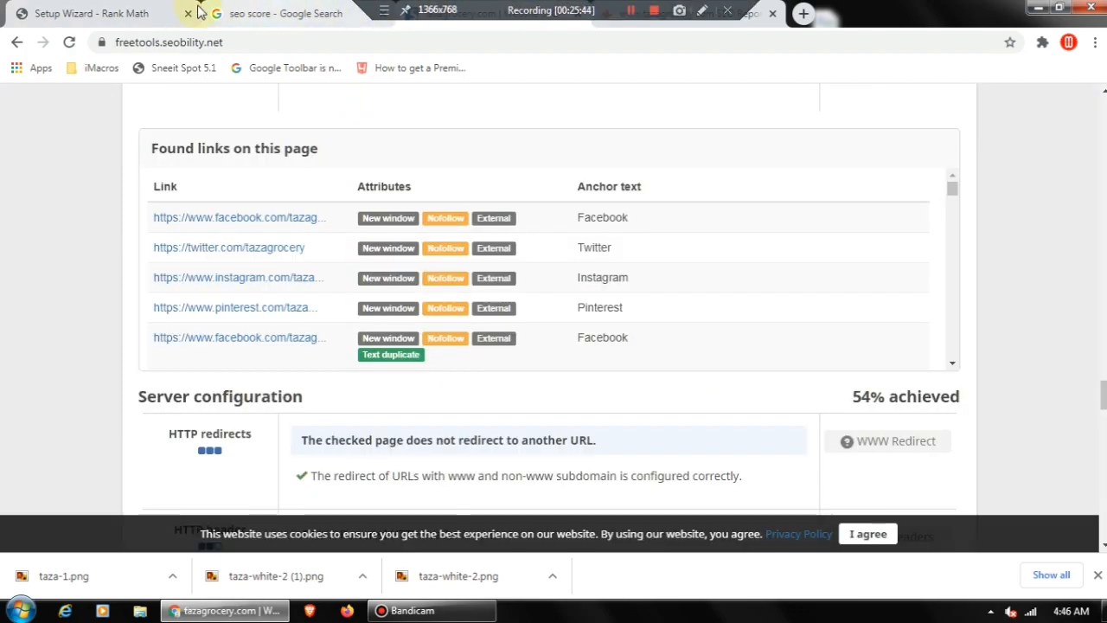
{"action": "left_click", "coordinate": [283, 12]}
{"action": "left_click", "coordinate": [134, 9]}
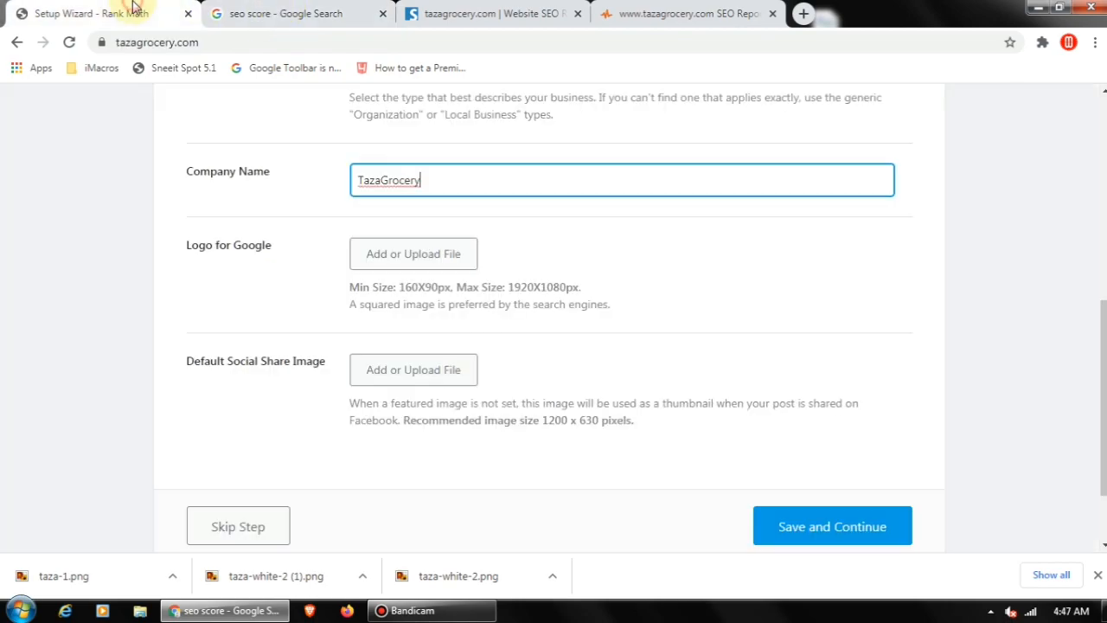
Browse the media library for a Logo for Google image and pick a grocery-basket image
{"action": "left_click", "coordinate": [400, 266]}
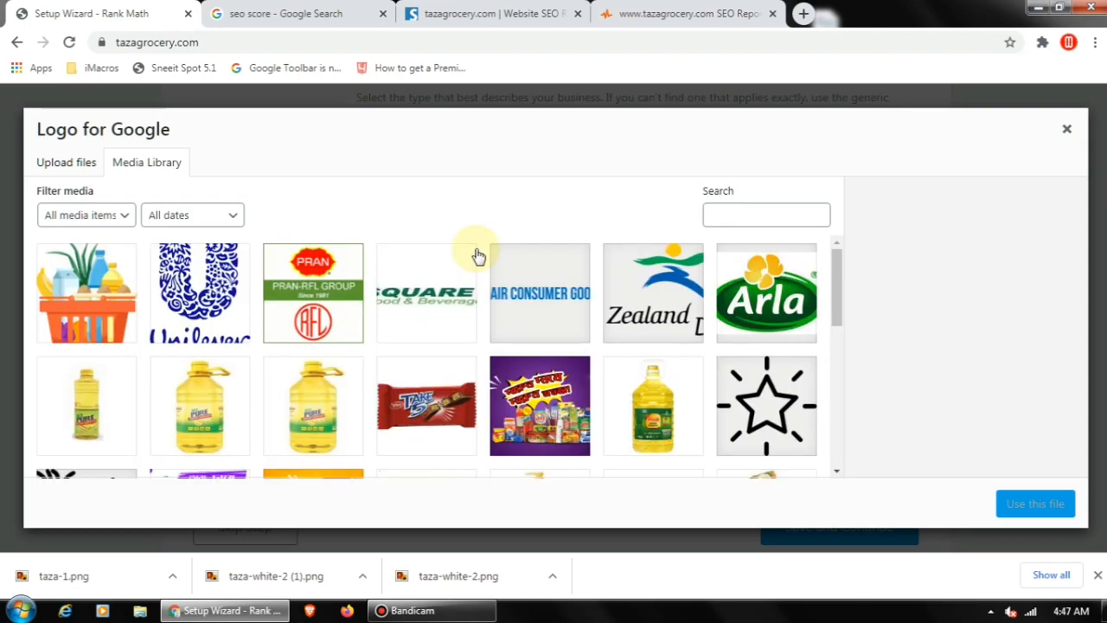
{"action": "scroll", "coordinate": [502, 294], "scroll_direction": "down", "scroll_amount": 1}
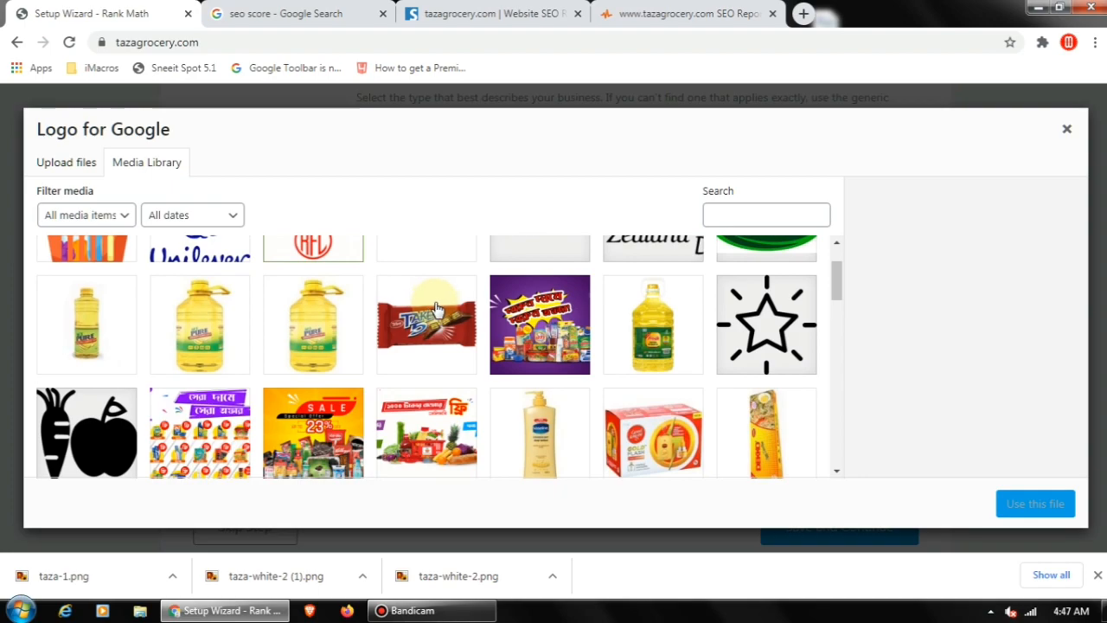
{"action": "scroll", "coordinate": [510, 318], "scroll_direction": "down", "scroll_amount": 5}
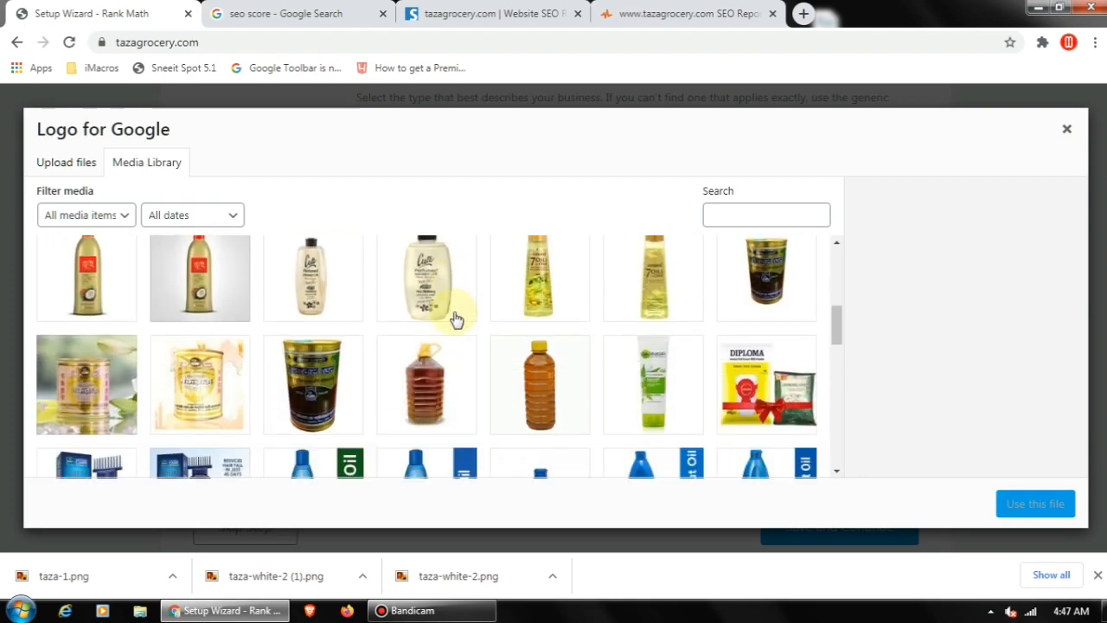
{"action": "scroll", "coordinate": [507, 316], "scroll_direction": "down", "scroll_amount": 5}
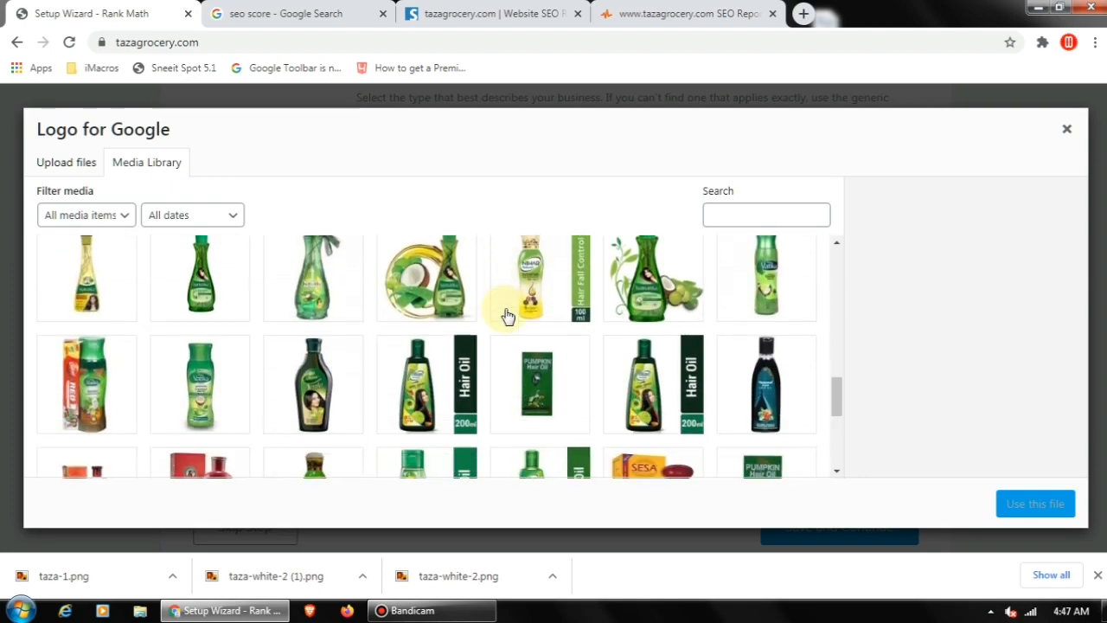
{"action": "scroll", "coordinate": [507, 316], "scroll_direction": "down", "scroll_amount": 2}
{"action": "scroll", "coordinate": [507, 316], "scroll_direction": "down", "scroll_amount": 2}
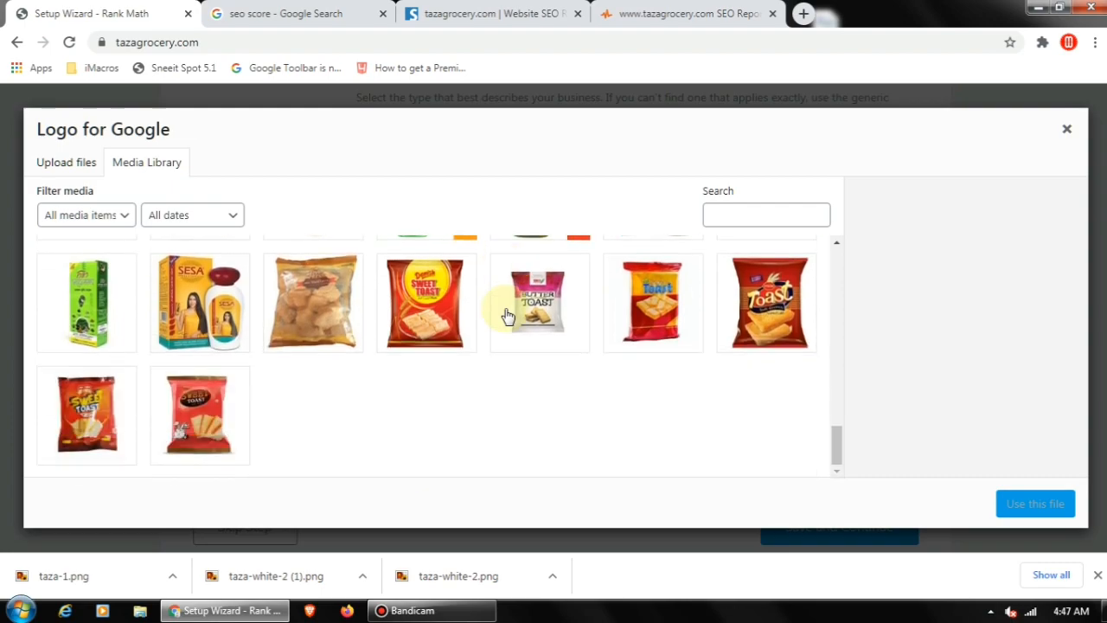
{"action": "scroll", "coordinate": [372, 321], "scroll_direction": "up", "scroll_amount": 10}
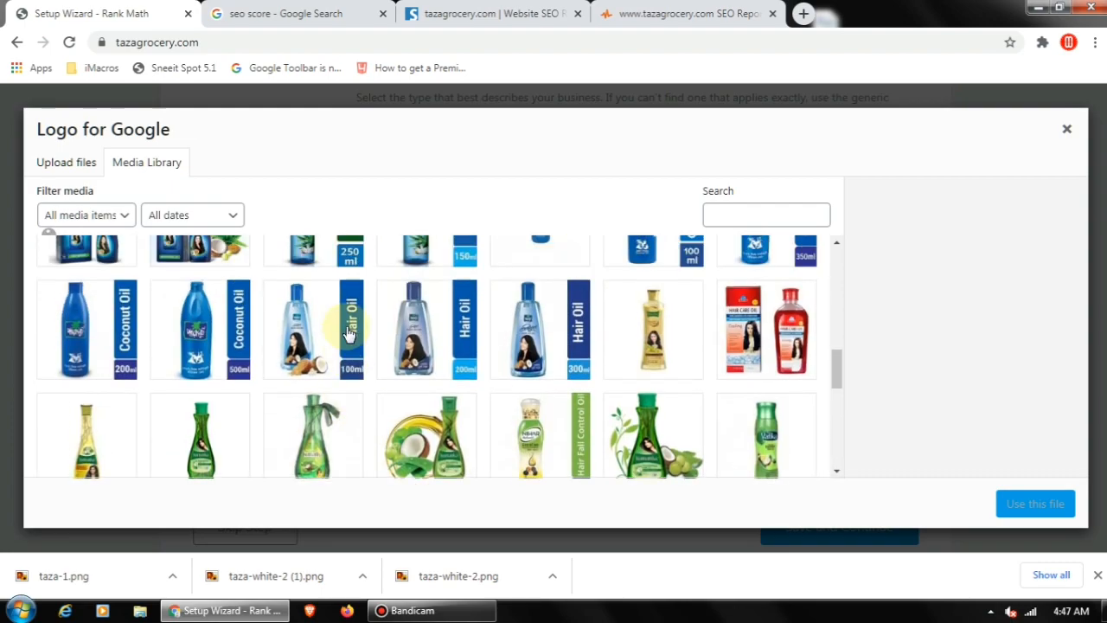
{"action": "scroll", "coordinate": [350, 336], "scroll_direction": "up", "scroll_amount": 6}
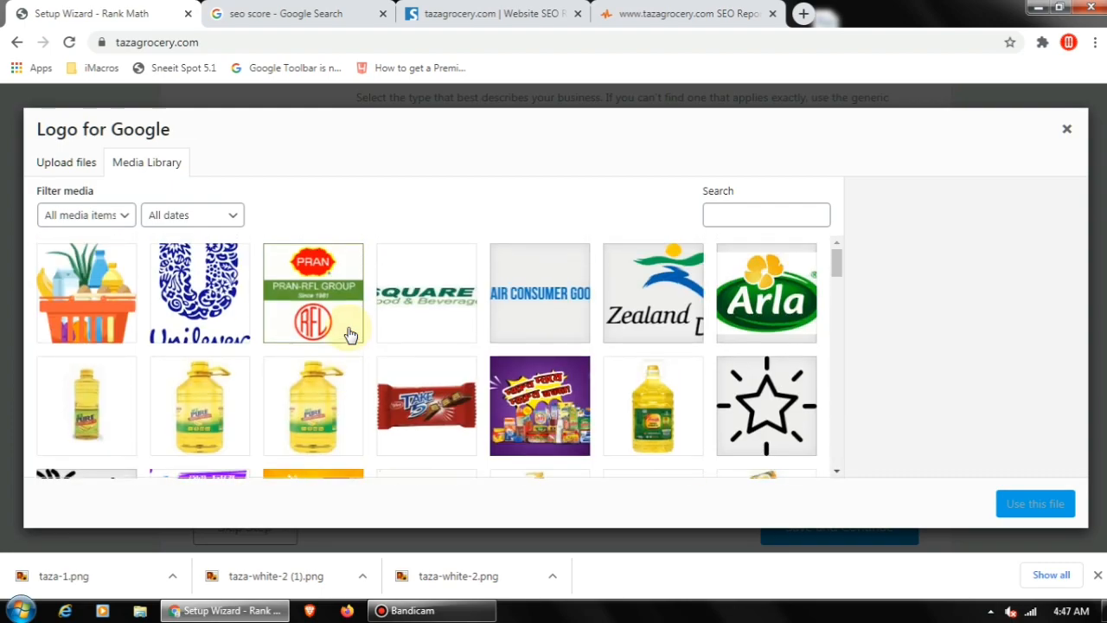
{"action": "left_click", "coordinate": [80, 303]}
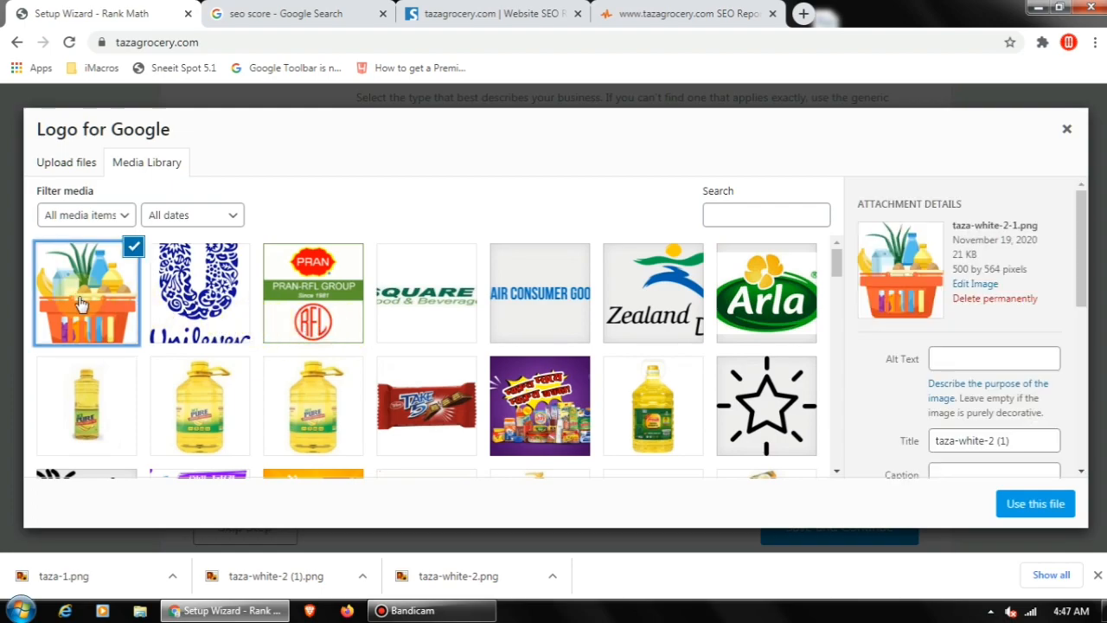
{"action": "scroll", "coordinate": [339, 314], "scroll_direction": "down", "scroll_amount": 15}
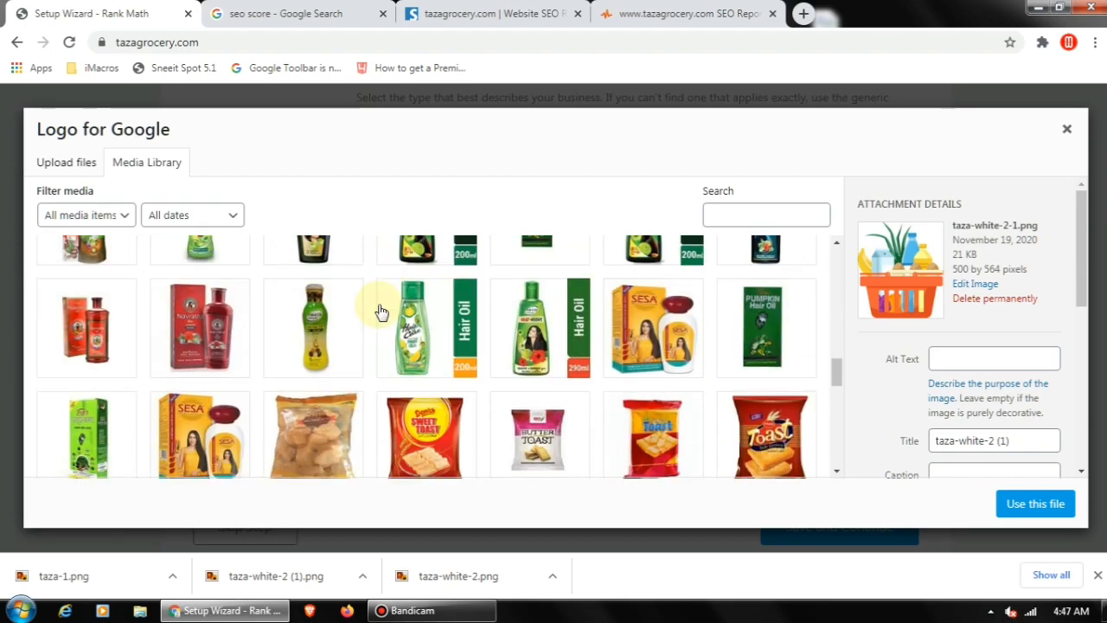
{"action": "scroll", "coordinate": [465, 317], "scroll_direction": "down", "scroll_amount": 8}
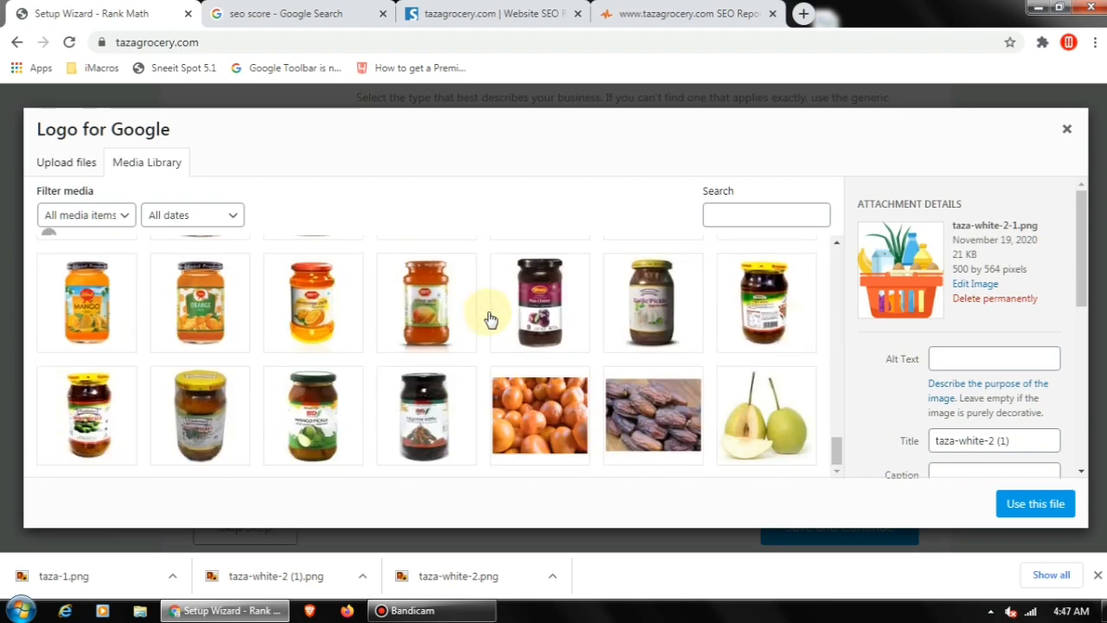
{"action": "scroll", "coordinate": [597, 356], "scroll_direction": "up", "scroll_amount": 20}
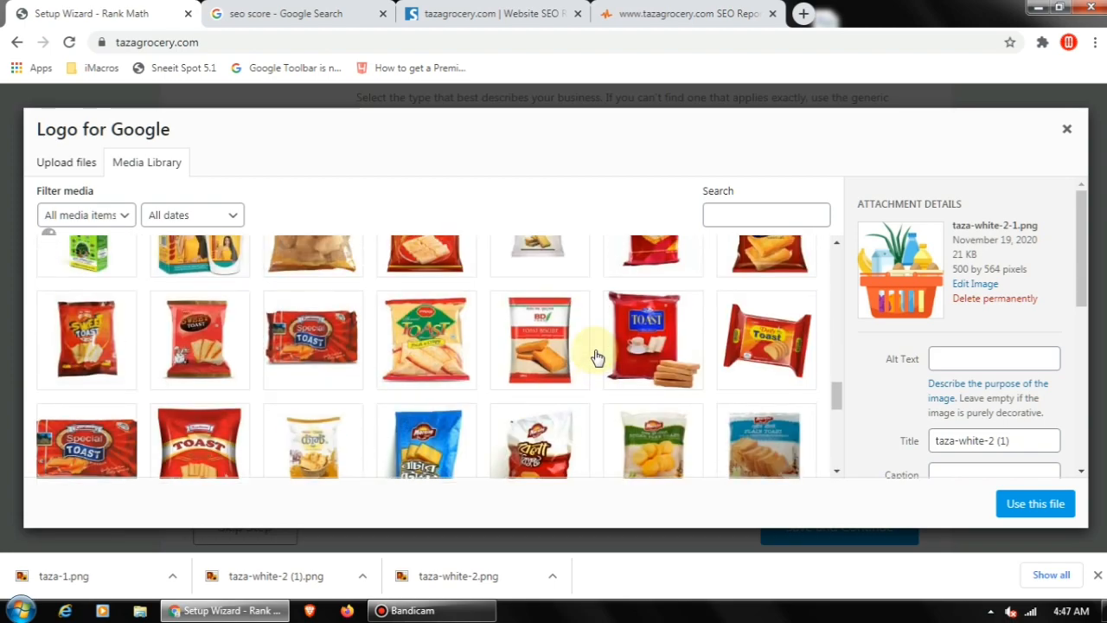
Use taza-white-2.png as the Logo for Google and save the site details
{"action": "left_click", "coordinate": [751, 209]}
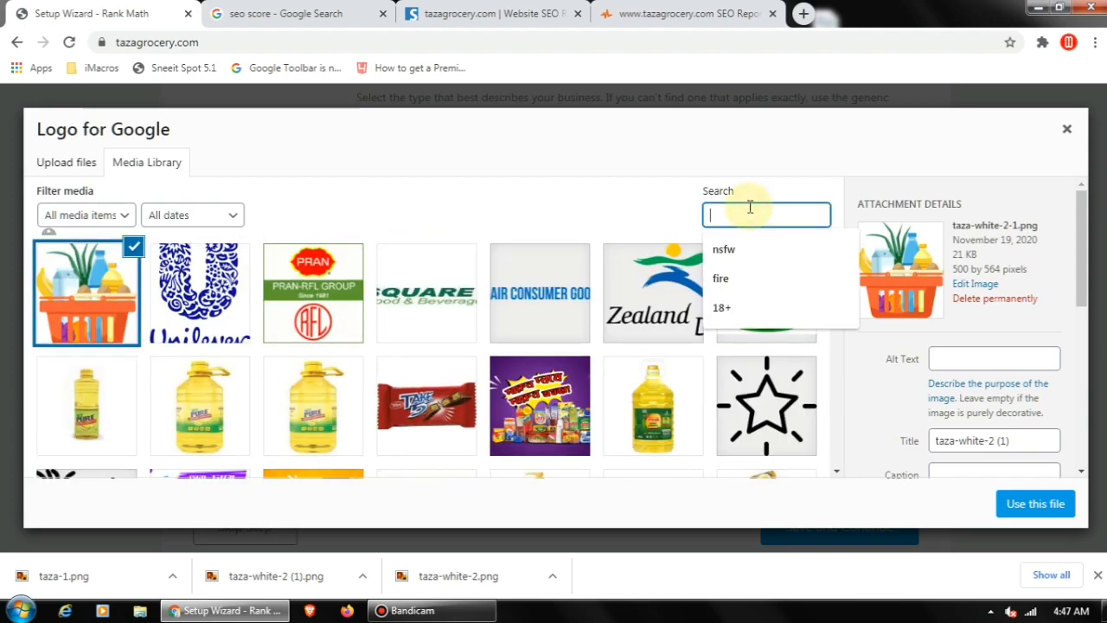
{"action": "type", "text": "logo"}
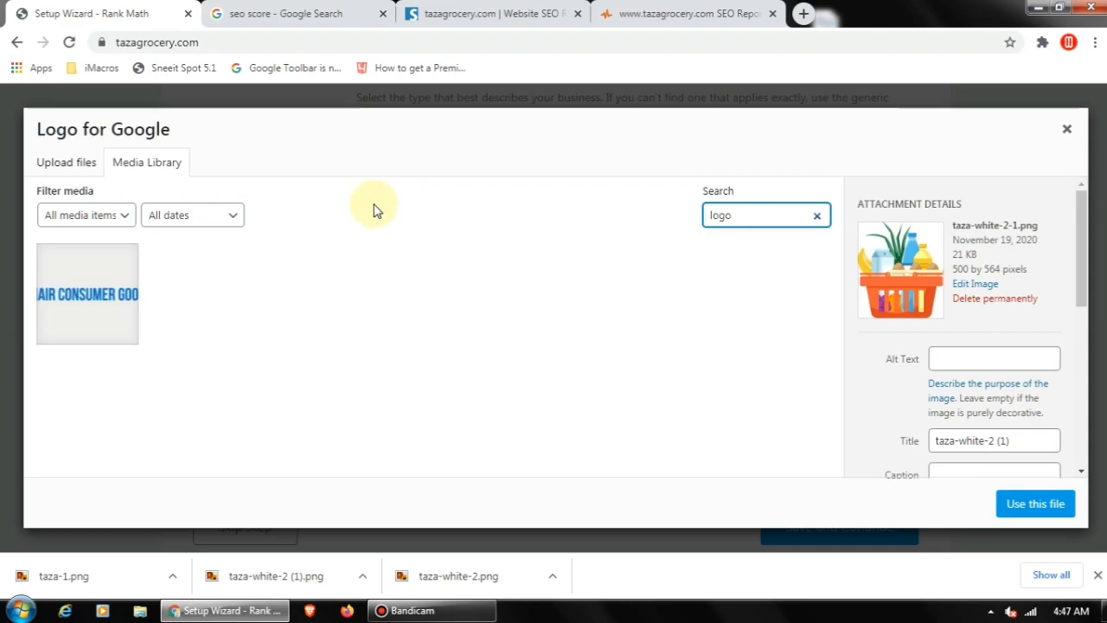
{"action": "left_click", "coordinate": [816, 218]}
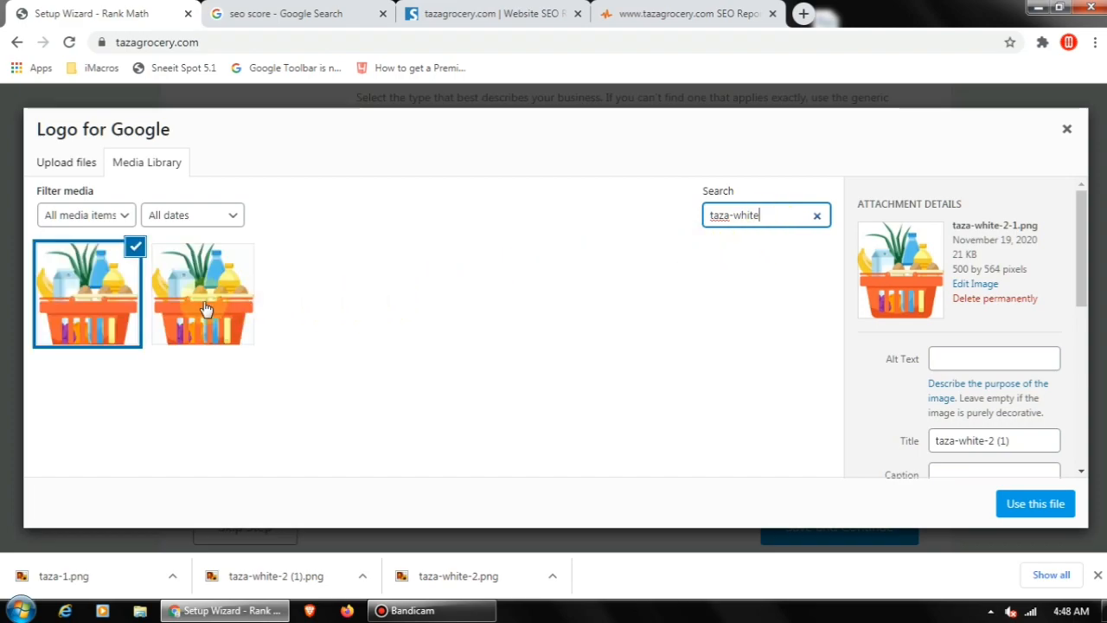
{"action": "left_click", "coordinate": [205, 309]}
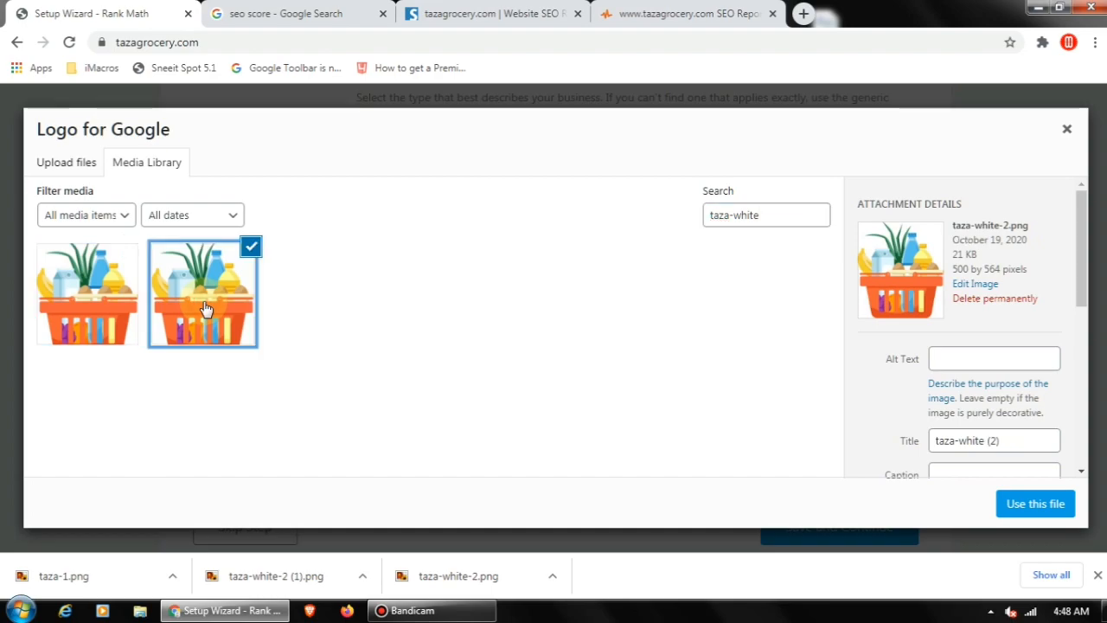
{"action": "left_click", "coordinate": [1057, 505]}
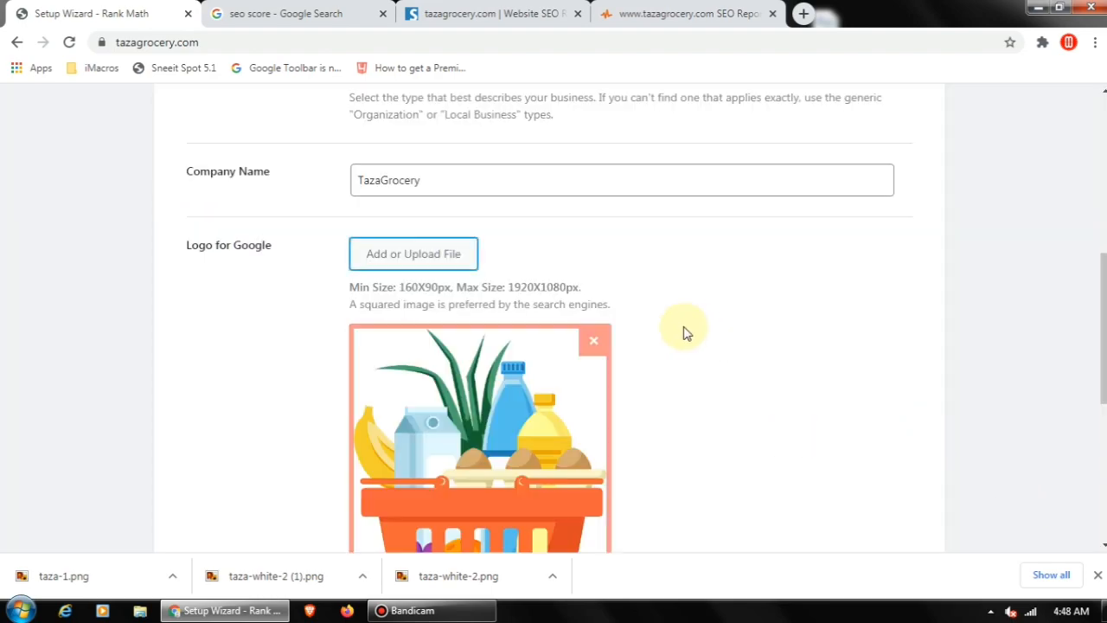
{"action": "scroll", "coordinate": [717, 325], "scroll_direction": "down", "scroll_amount": 4}
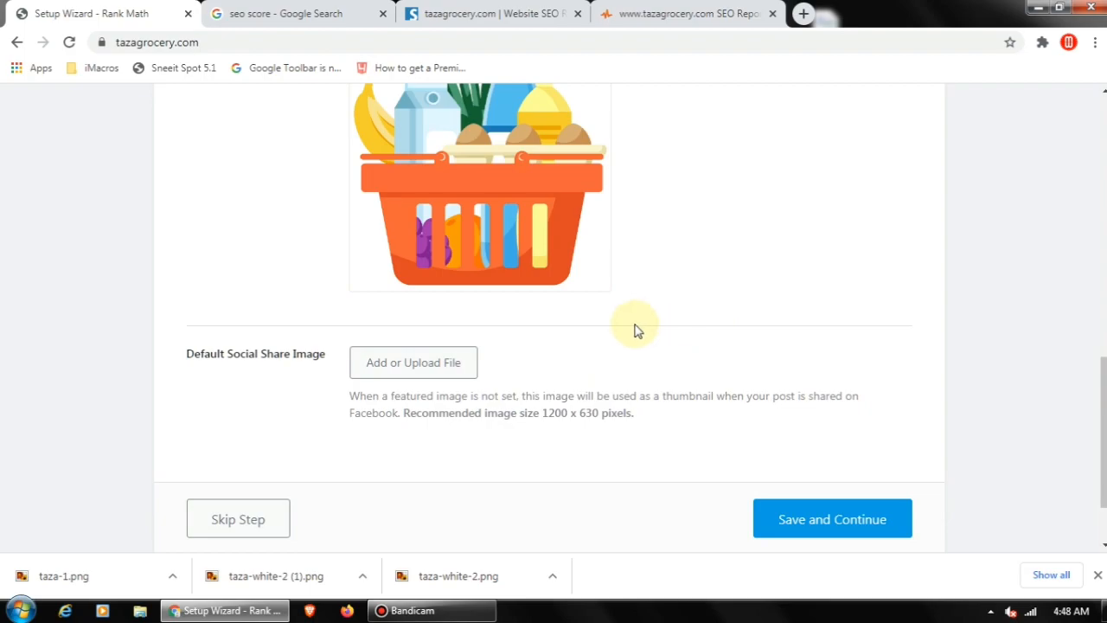
{"action": "scroll", "coordinate": [632, 329], "scroll_direction": "down", "scroll_amount": 1}
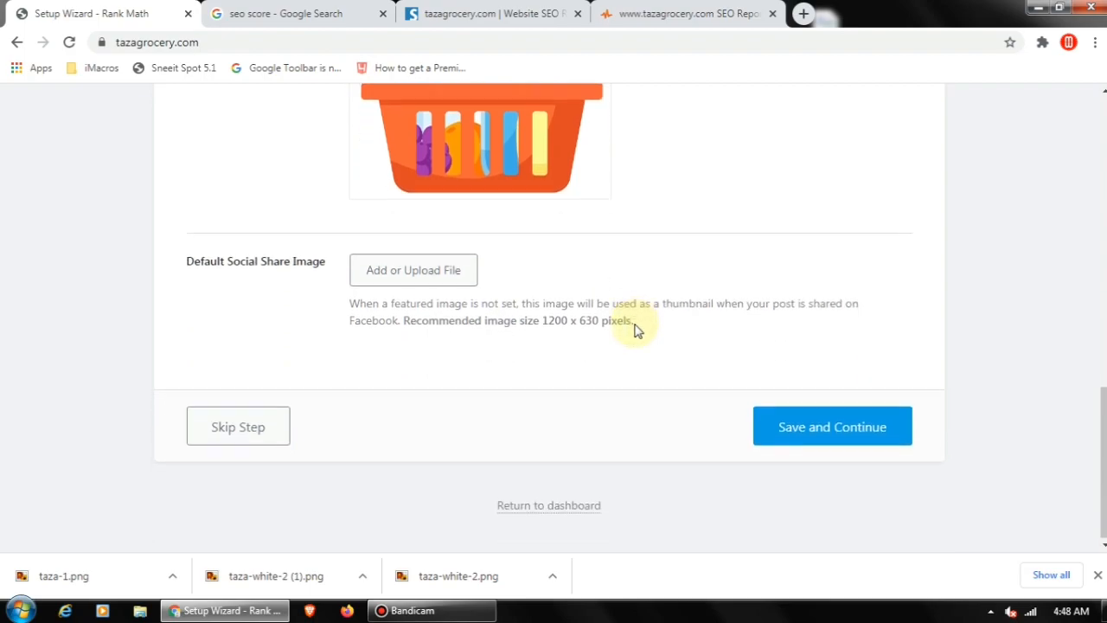
{"action": "left_click", "coordinate": [848, 440]}
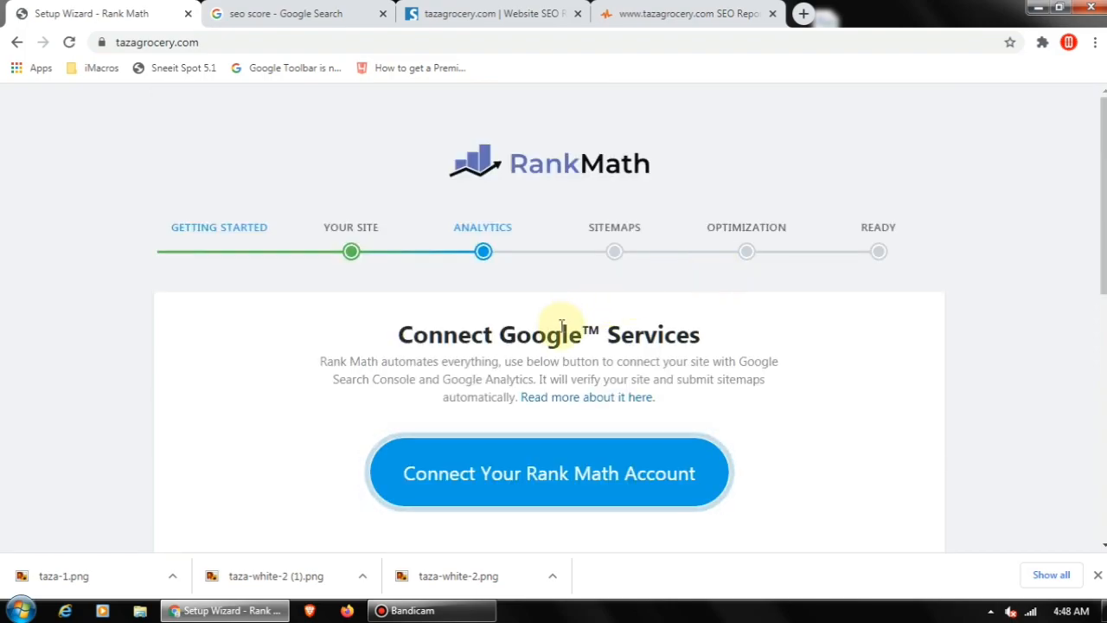
Skip connecting Google services on the Analytics step
{"action": "scroll", "coordinate": [715, 335], "scroll_direction": "down", "scroll_amount": 2}
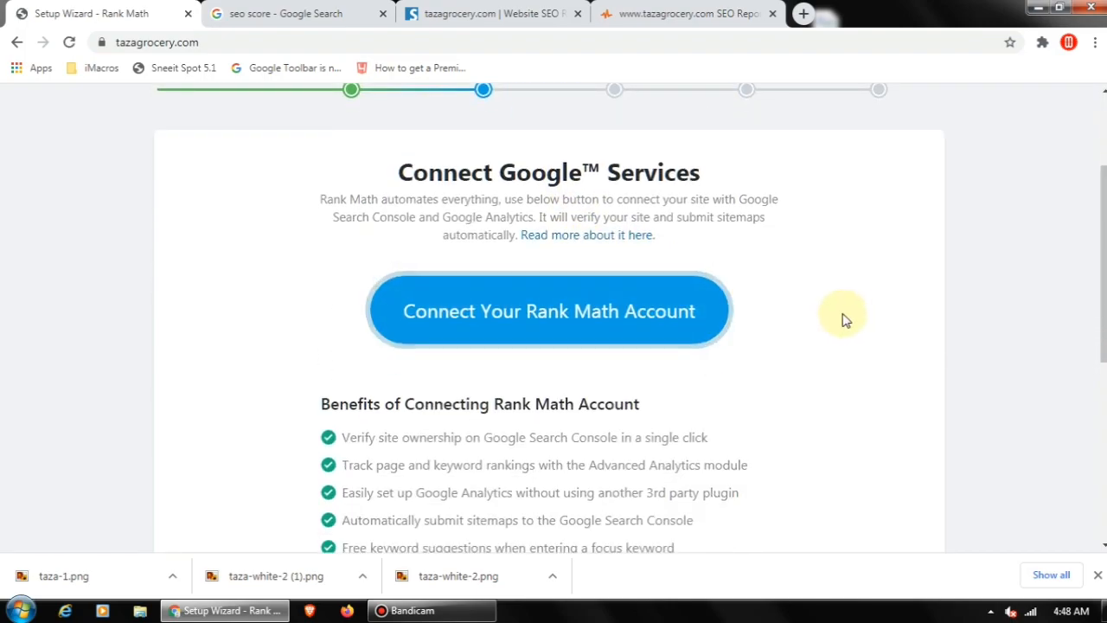
{"action": "scroll", "coordinate": [845, 320], "scroll_direction": "down", "scroll_amount": 5}
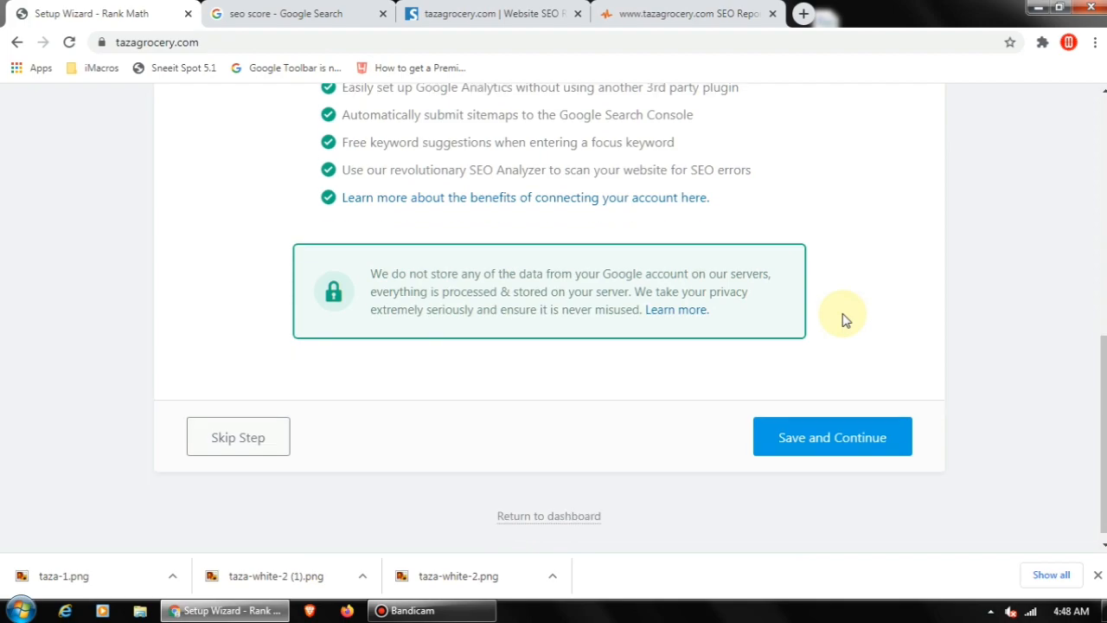
{"action": "left_click", "coordinate": [223, 437]}
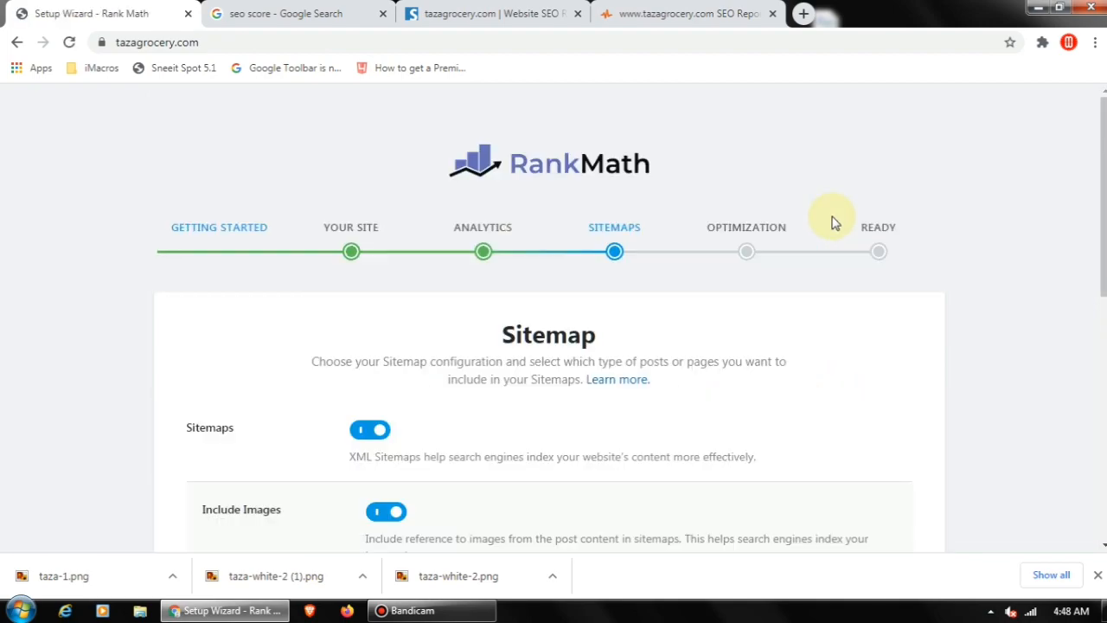
Try saving the Sitemap step with its default settings
{"action": "scroll", "coordinate": [655, 265], "scroll_direction": "down", "scroll_amount": 1}
{"action": "scroll", "coordinate": [421, 450], "scroll_direction": "down", "scroll_amount": 2}
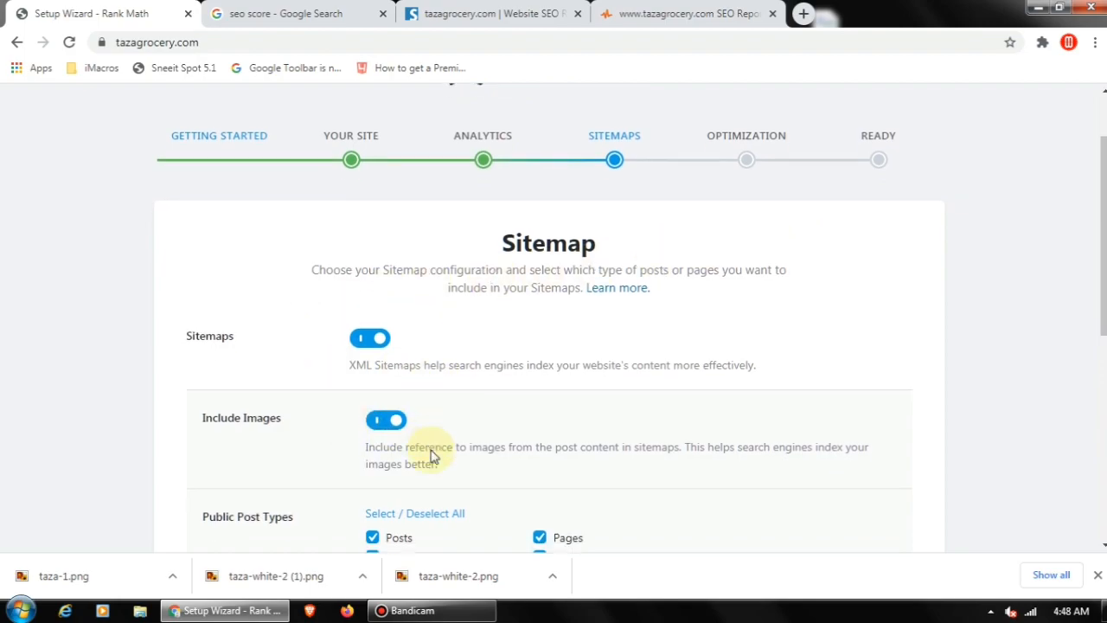
{"action": "scroll", "coordinate": [776, 448], "scroll_direction": "down", "scroll_amount": 4}
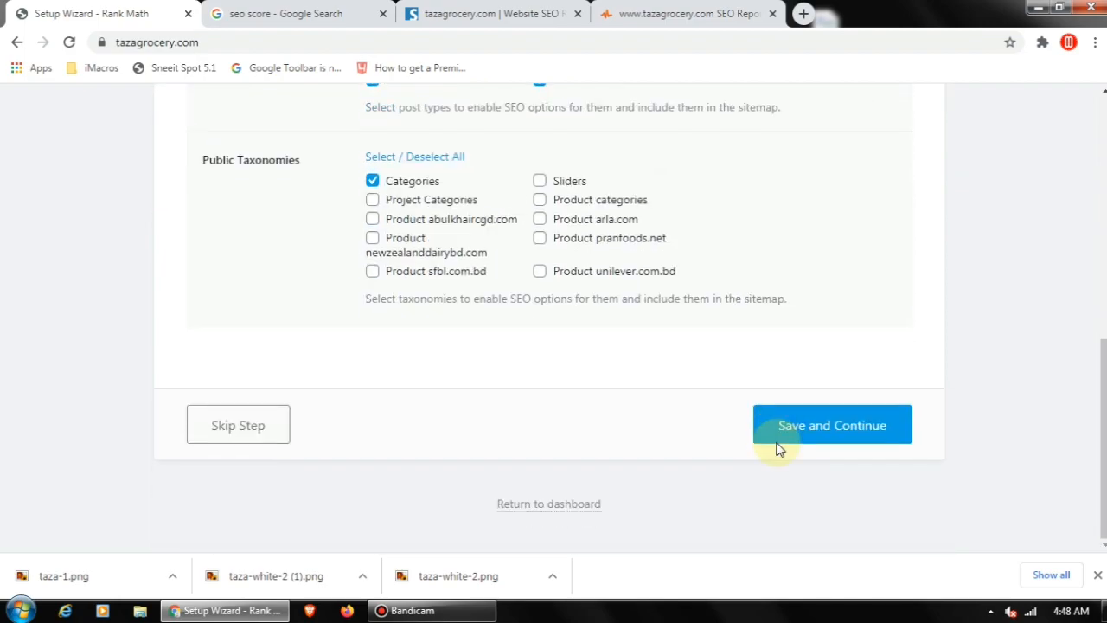
{"action": "left_click", "coordinate": [856, 442]}
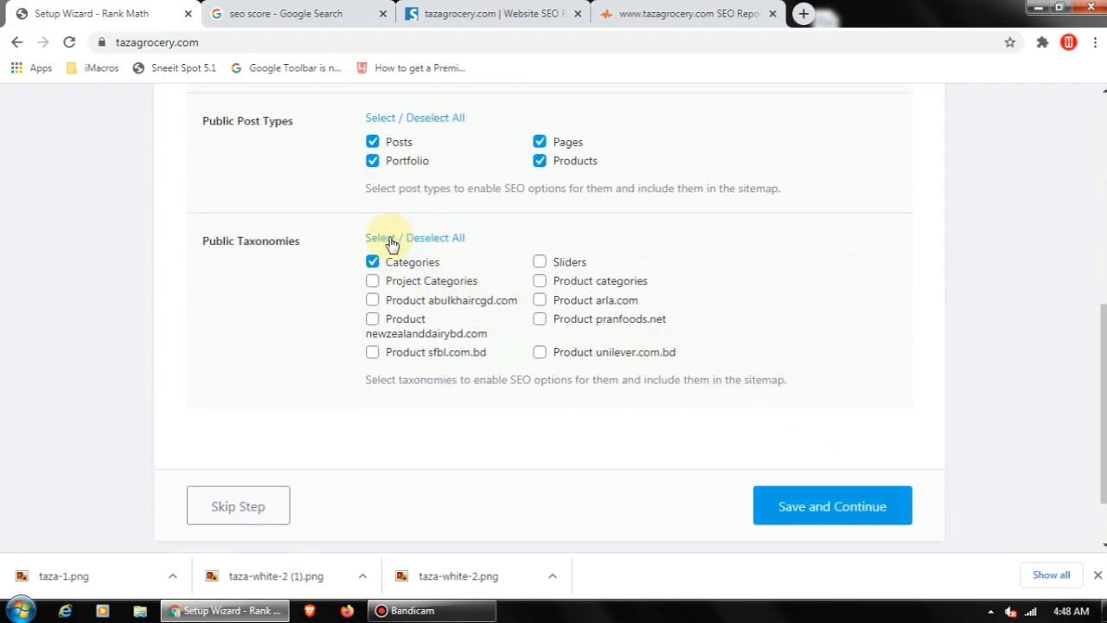
{"action": "scroll", "coordinate": [392, 244], "scroll_direction": "up", "scroll_amount": 2}
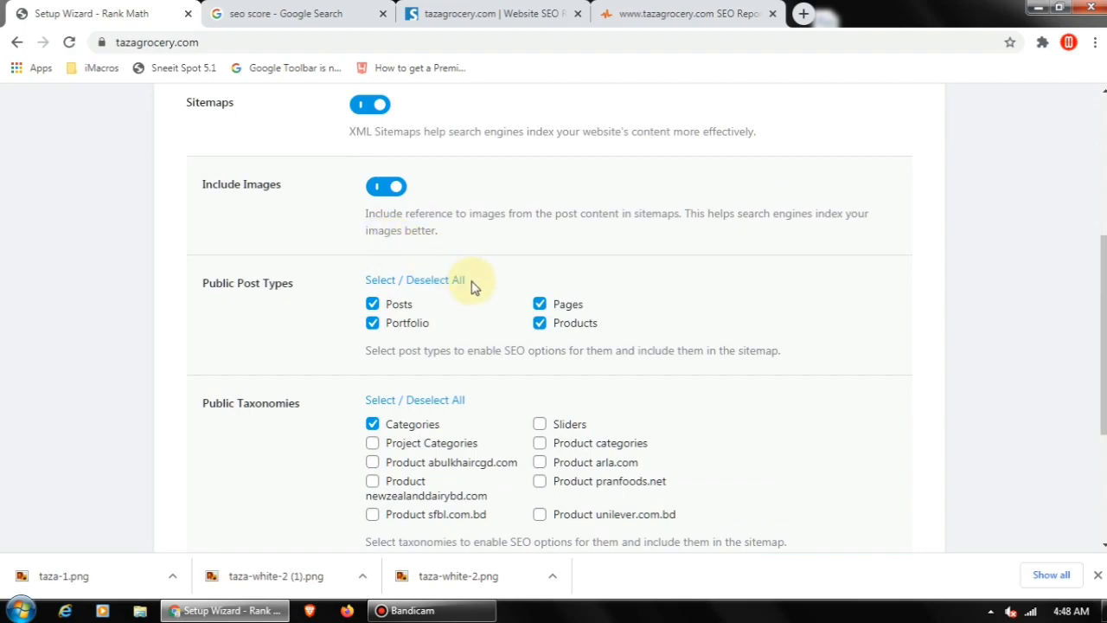
{"action": "scroll", "coordinate": [471, 287], "scroll_direction": "up", "scroll_amount": 1}
{"action": "scroll", "coordinate": [472, 287], "scroll_direction": "down", "scroll_amount": 2}
Include all public taxonomies, such as Project Categories, Product categories and Sliders, in the sitemap and save
{"action": "left_click", "coordinate": [372, 362]}
{"action": "left_click", "coordinate": [372, 381]}
{"action": "left_click", "coordinate": [372, 399]}
{"action": "left_click", "coordinate": [372, 433]}
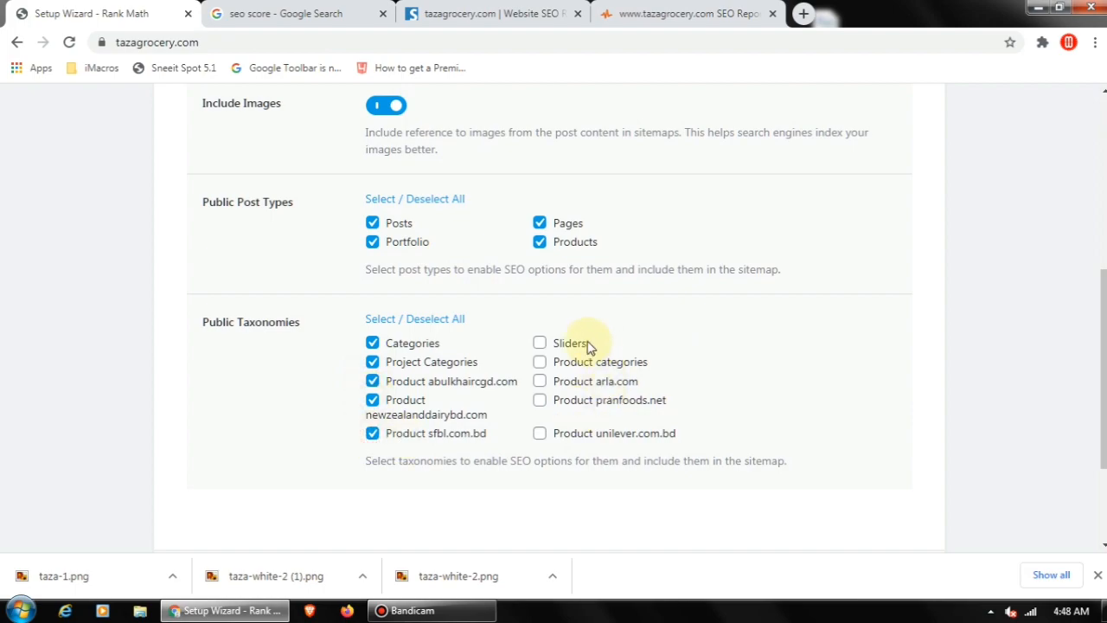
{"action": "left_click", "coordinate": [540, 361]}
{"action": "left_click", "coordinate": [542, 382]}
{"action": "left_click", "coordinate": [541, 401]}
{"action": "left_click", "coordinate": [540, 343]}
{"action": "scroll", "coordinate": [675, 338], "scroll_direction": "down", "scroll_amount": 2}
{"action": "left_click", "coordinate": [809, 443]}
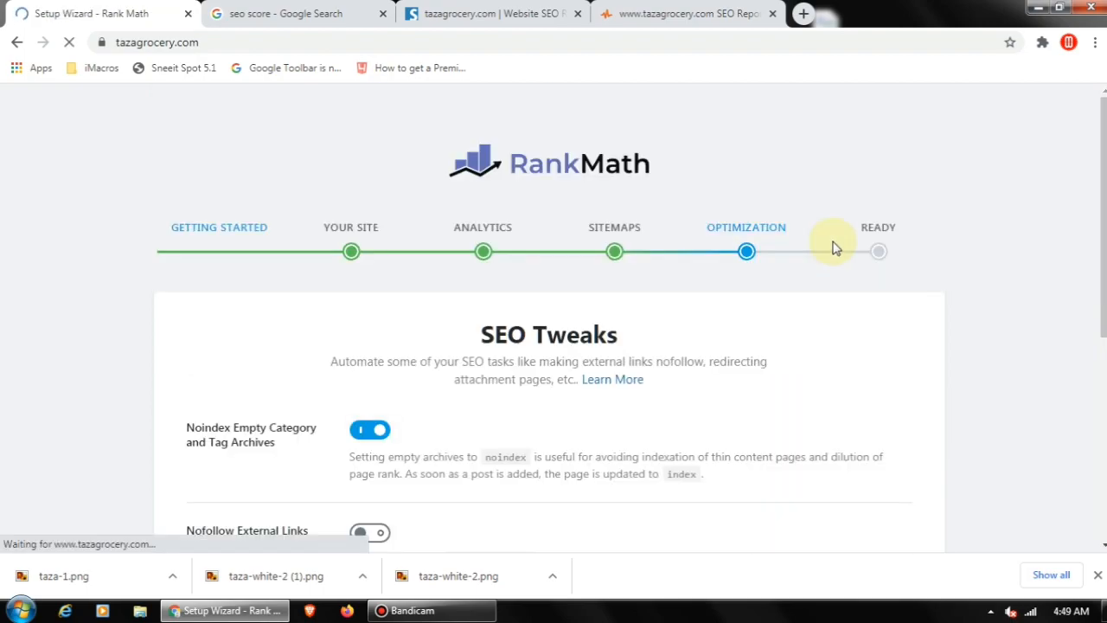
Stop noindexing empty category and tag archives, keep external links opening in new tabs, and save
{"action": "scroll", "coordinate": [519, 259], "scroll_direction": "down", "scroll_amount": 2}
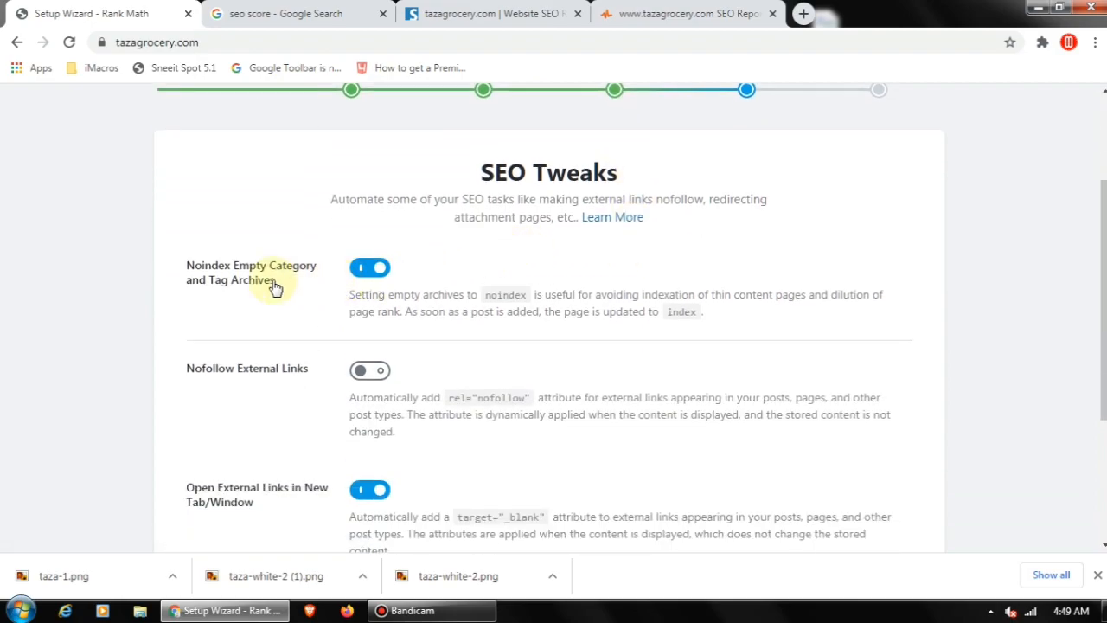
{"action": "left_click", "coordinate": [375, 273]}
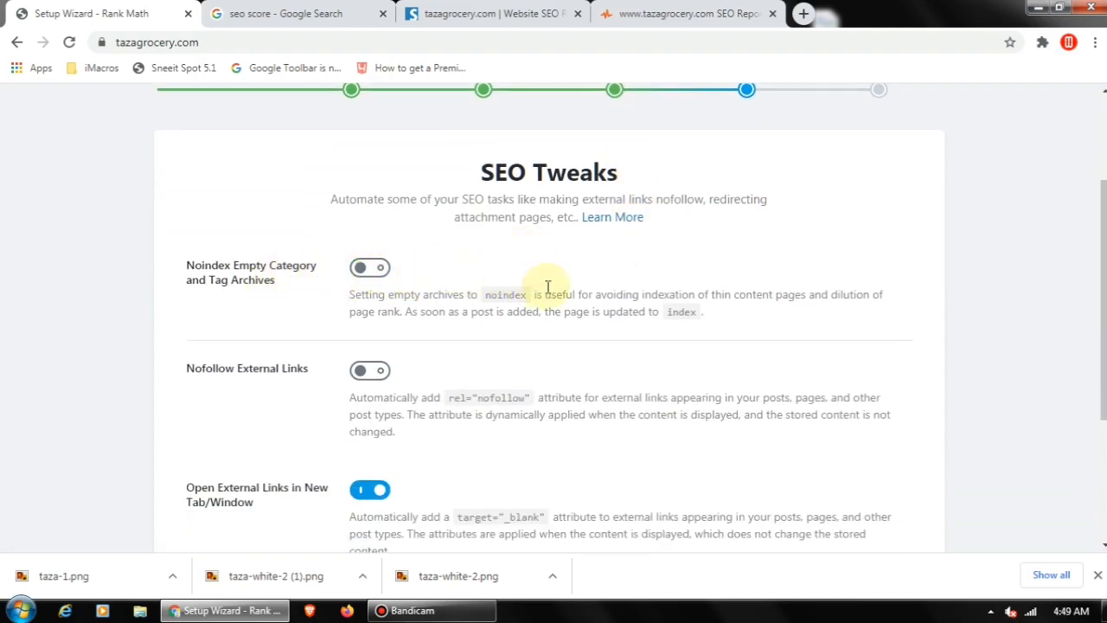
{"action": "scroll", "coordinate": [697, 298], "scroll_direction": "down", "scroll_amount": 1}
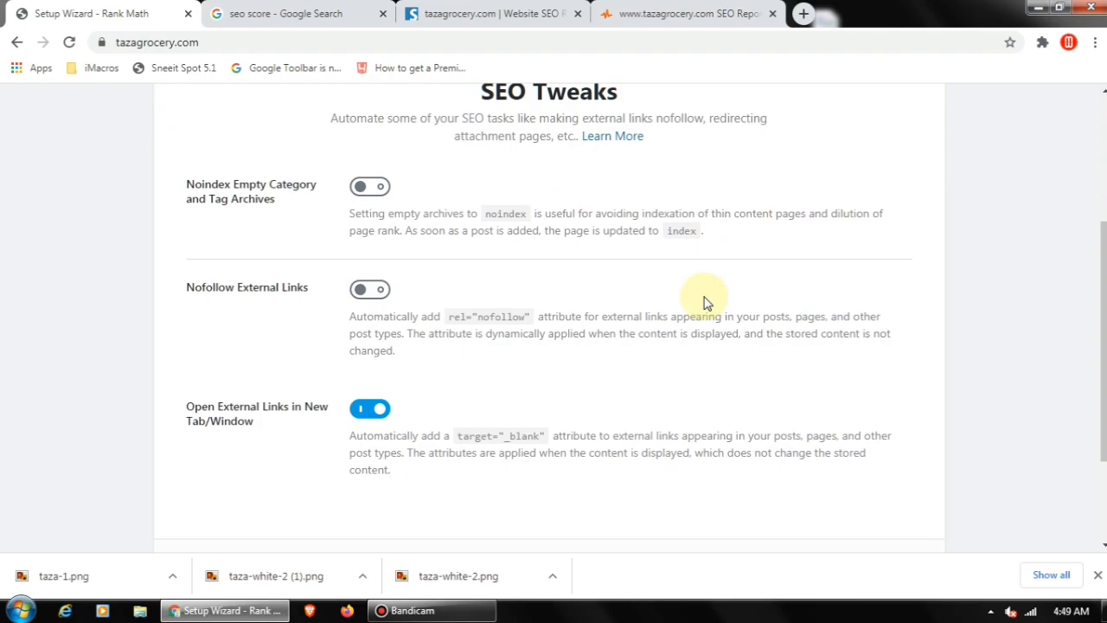
{"action": "scroll", "coordinate": [697, 283], "scroll_direction": "down", "scroll_amount": 2}
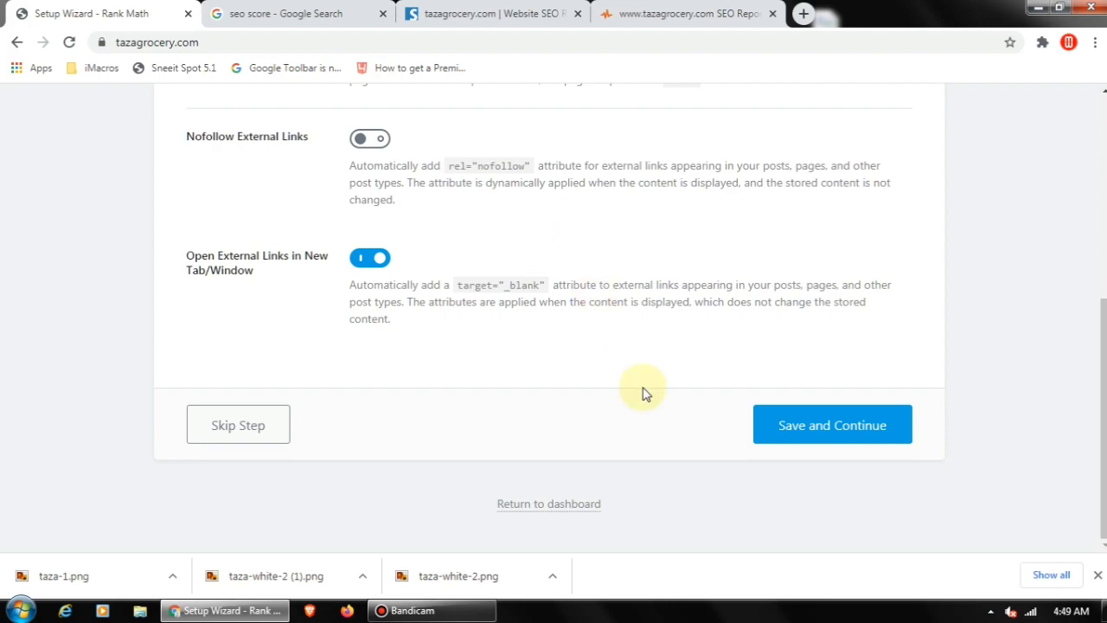
{"action": "left_click", "coordinate": [833, 430]}
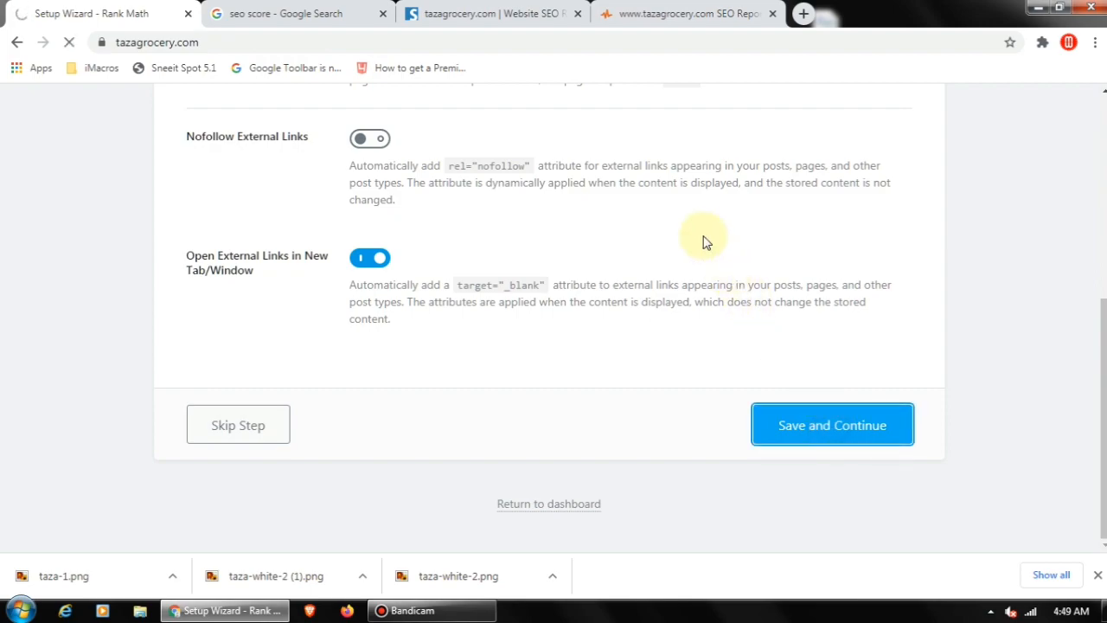
Leave automatic plugin updates switched off
{"action": "scroll", "coordinate": [302, 299], "scroll_direction": "down", "scroll_amount": 2}
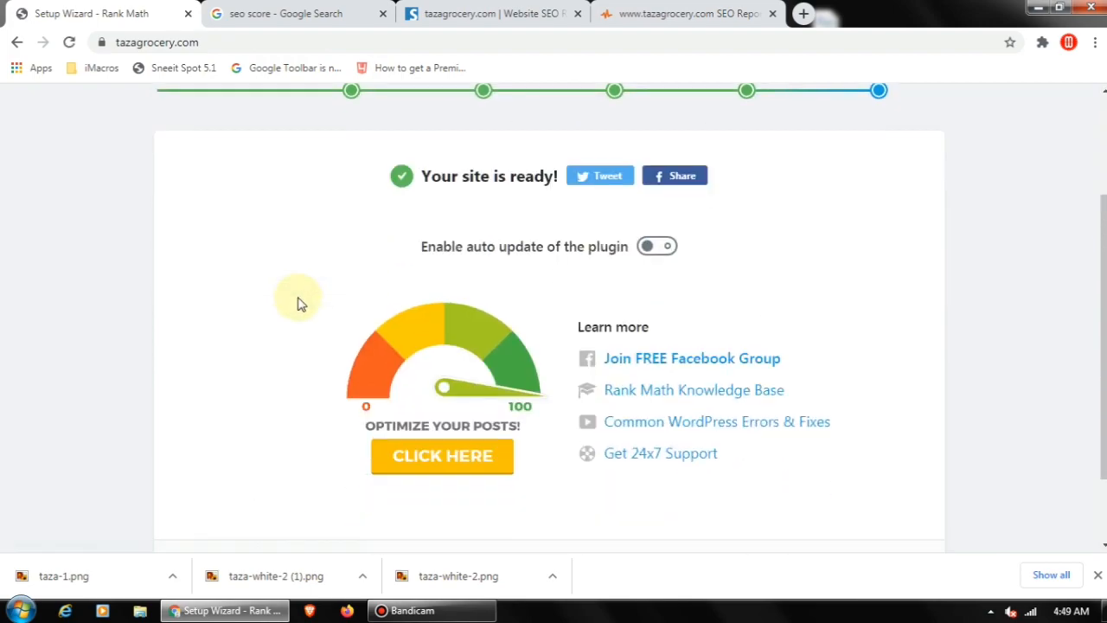
{"action": "left_click", "coordinate": [667, 246]}
{"action": "left_click", "coordinate": [666, 247]}
{"action": "scroll", "coordinate": [785, 257], "scroll_direction": "down", "scroll_amount": 1}
In the advanced options, enable Role Manager and save the step
{"action": "left_click", "coordinate": [797, 483]}
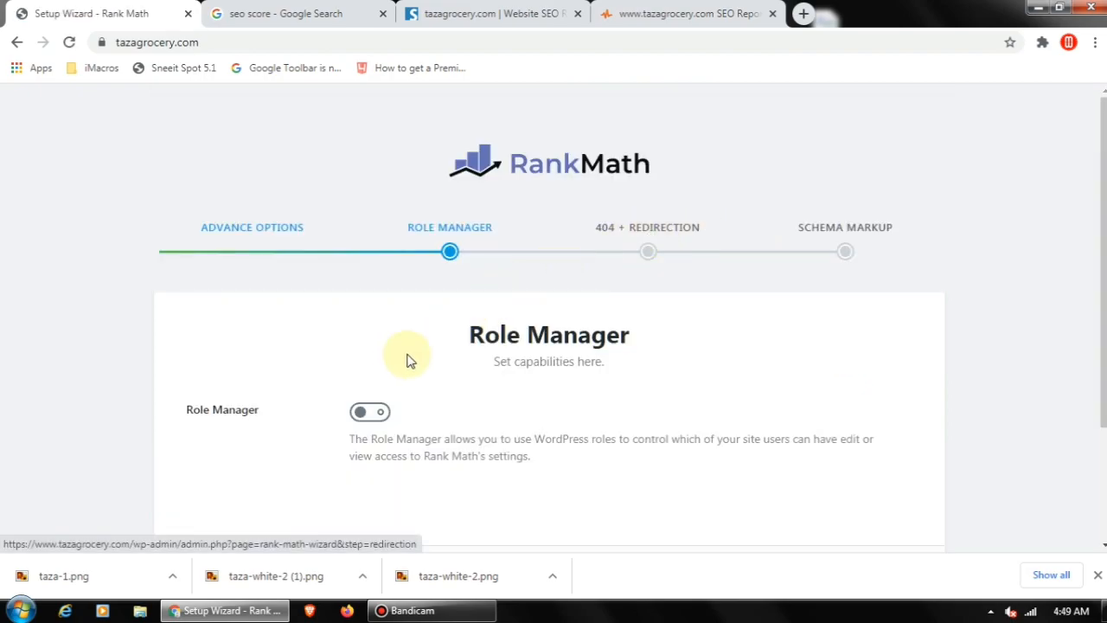
{"action": "scroll", "coordinate": [406, 359], "scroll_direction": "down", "scroll_amount": 2}
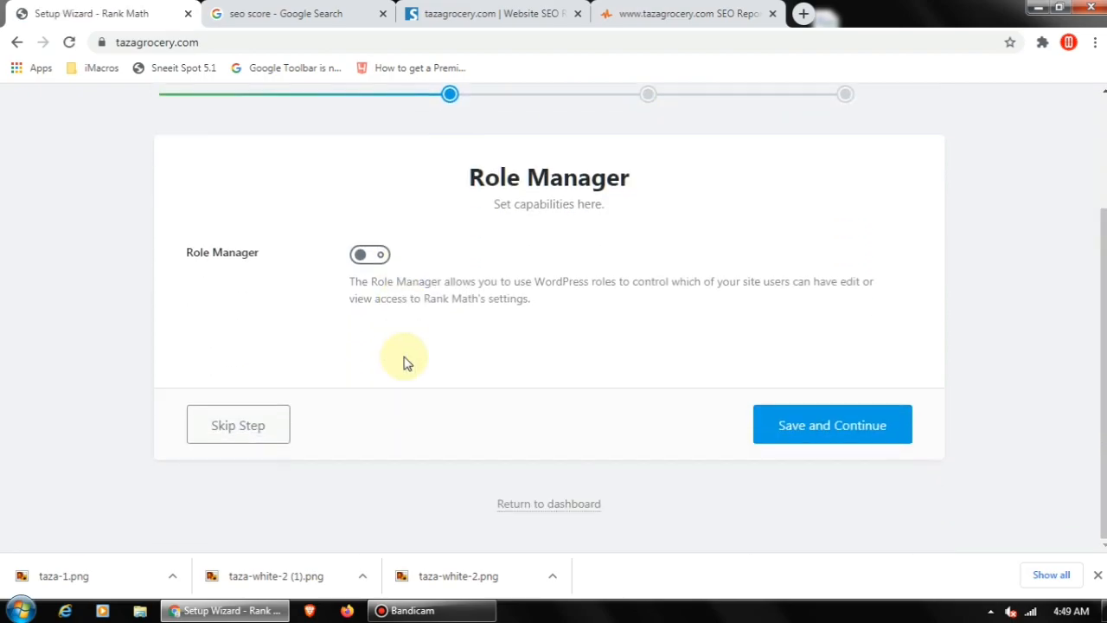
{"action": "left_click", "coordinate": [363, 256]}
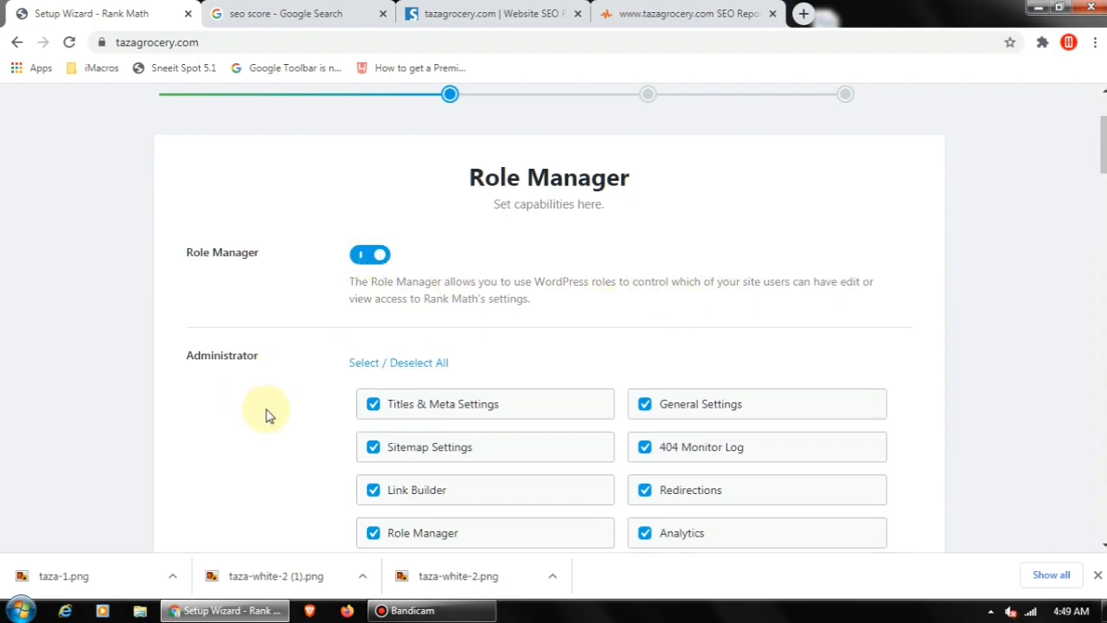
{"action": "scroll", "coordinate": [552, 418], "scroll_direction": "down", "scroll_amount": 2}
{"action": "scroll", "coordinate": [750, 383], "scroll_direction": "down", "scroll_amount": 7}
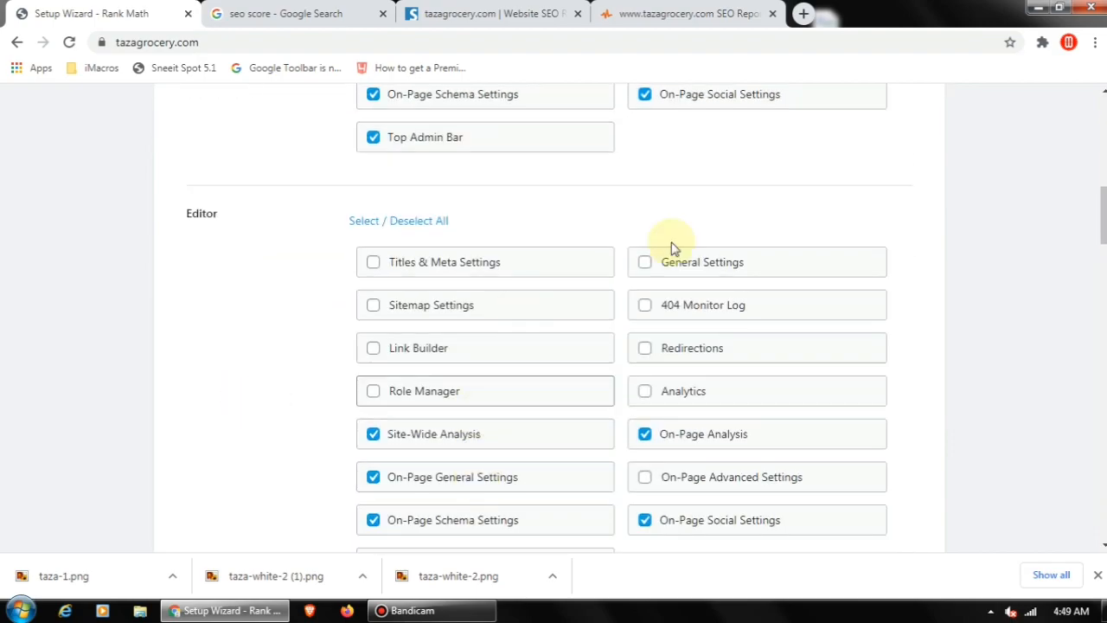
{"action": "scroll", "coordinate": [661, 421], "scroll_direction": "down", "scroll_amount": 20}
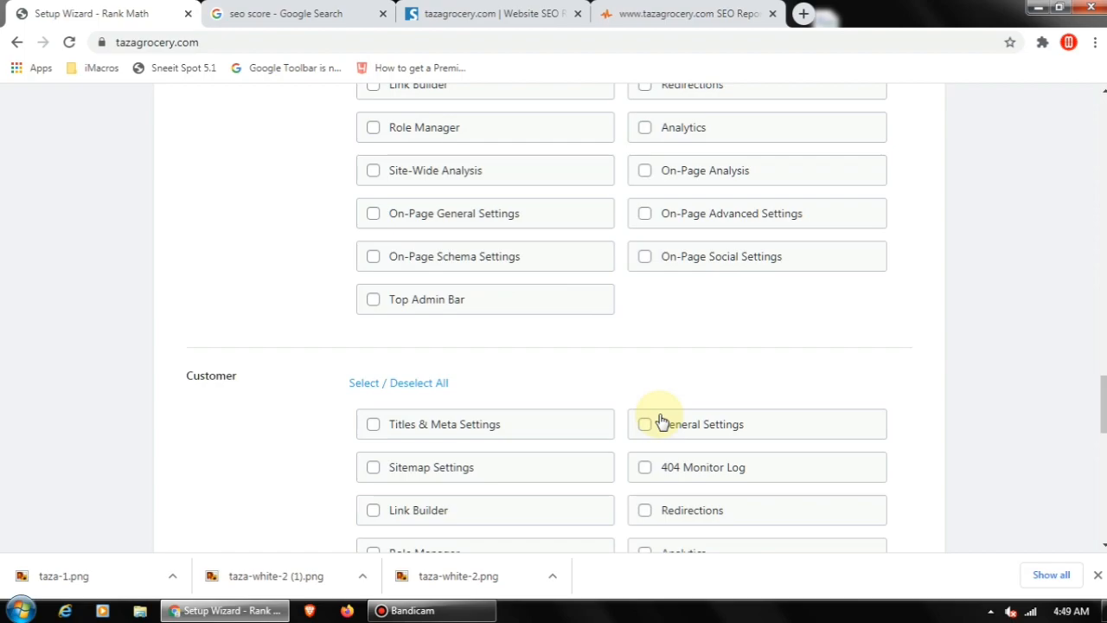
{"action": "scroll", "coordinate": [661, 421], "scroll_direction": "down", "scroll_amount": 3}
{"action": "left_click", "coordinate": [835, 428]}
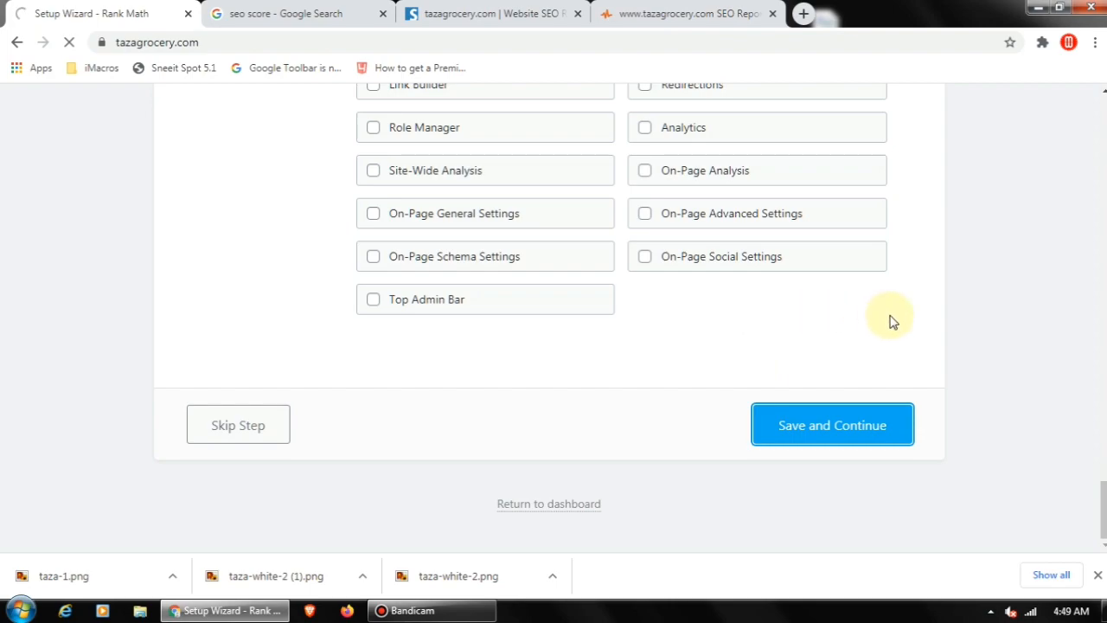
Switch on the 404 Monitor and Redirections, then save and continue
{"action": "scroll", "coordinate": [469, 353], "scroll_direction": "down", "scroll_amount": 1}
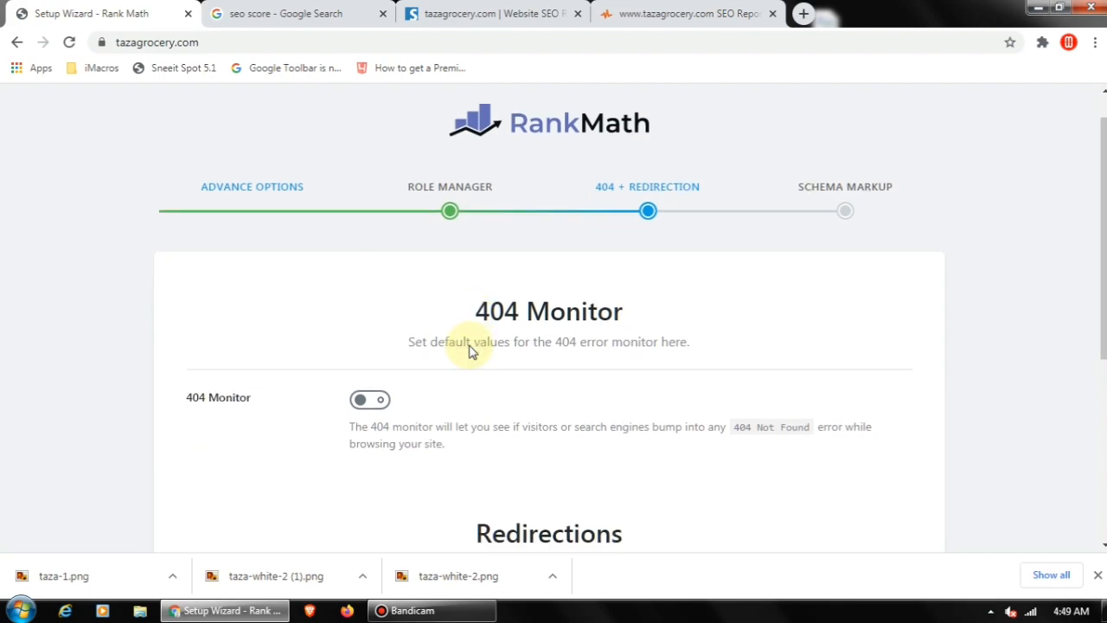
{"action": "left_click", "coordinate": [371, 358]}
{"action": "scroll", "coordinate": [768, 295], "scroll_direction": "down", "scroll_amount": 3}
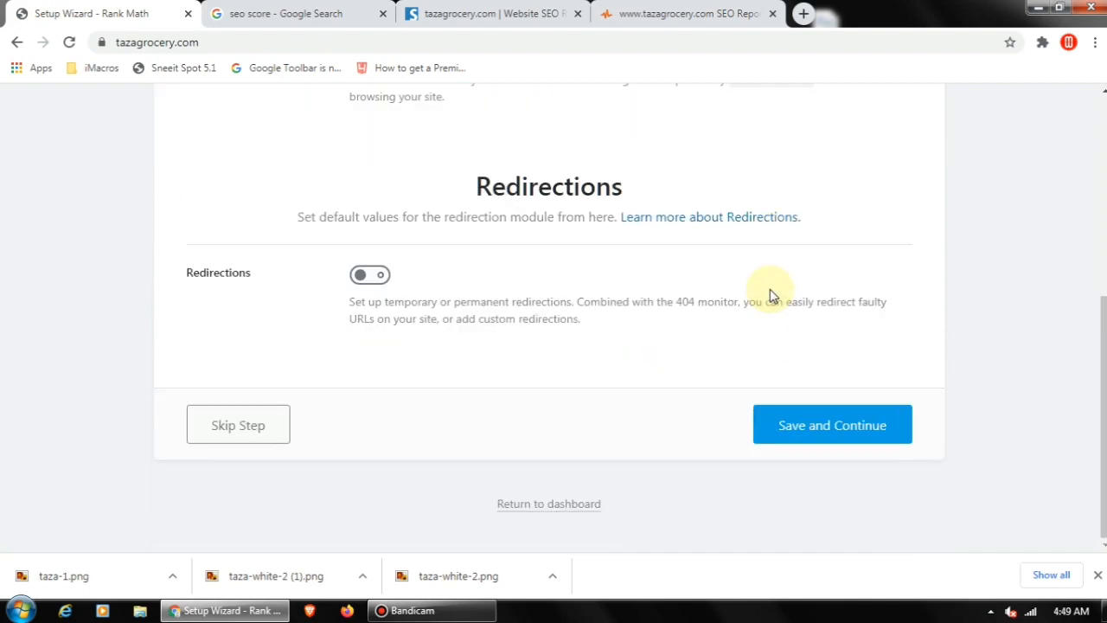
{"action": "left_click", "coordinate": [370, 283]}
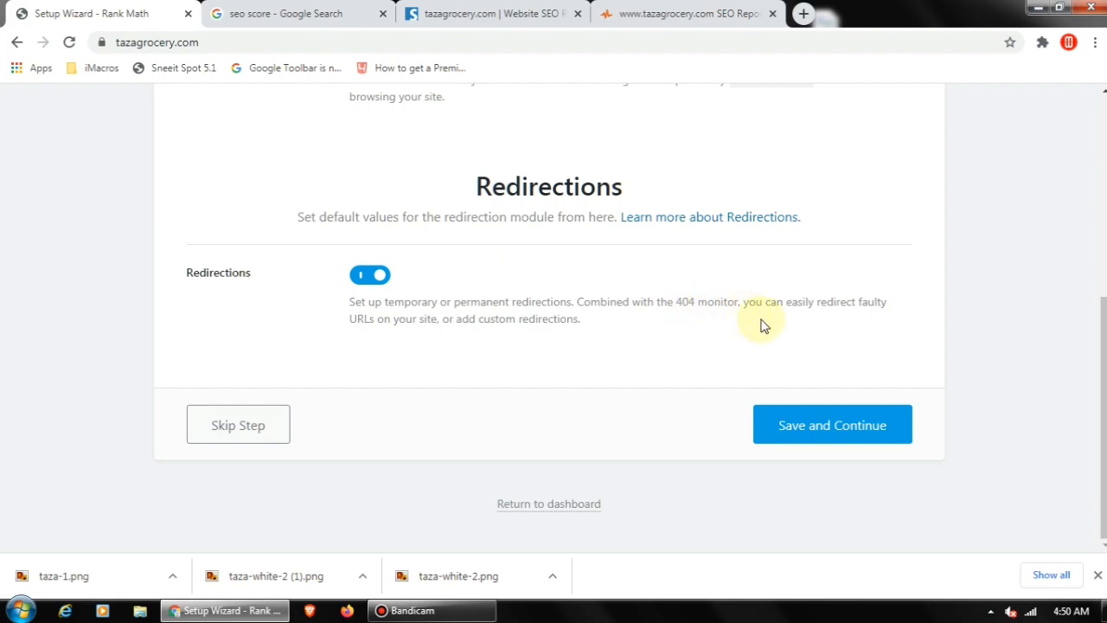
{"action": "left_click", "coordinate": [792, 440]}
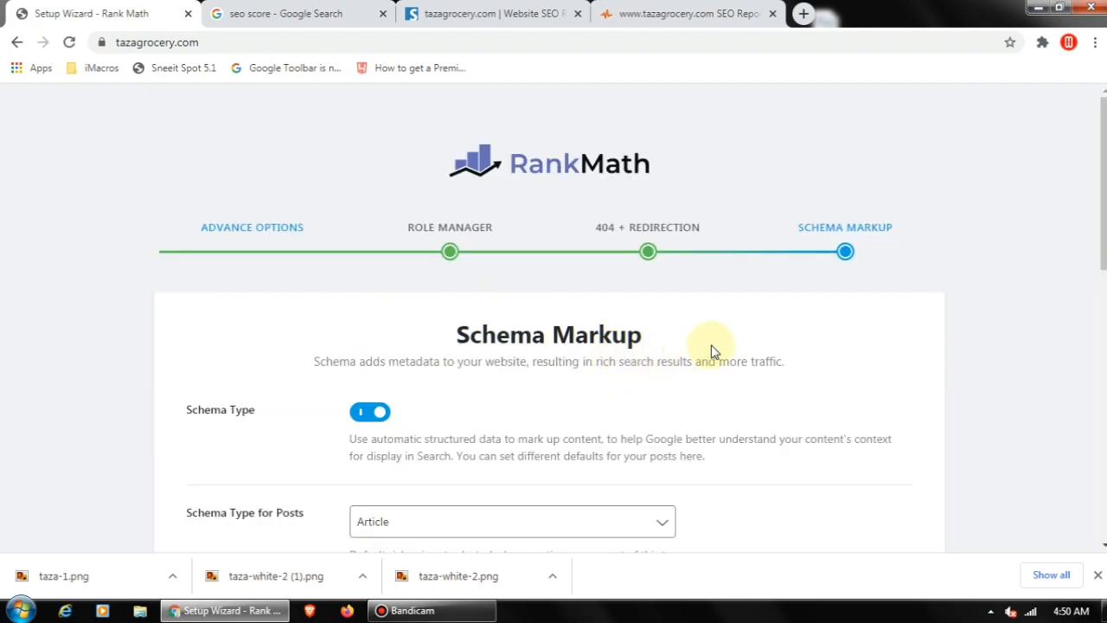
Set the default schema type for posts to Product
{"action": "scroll", "coordinate": [728, 351], "scroll_direction": "down", "scroll_amount": 1}
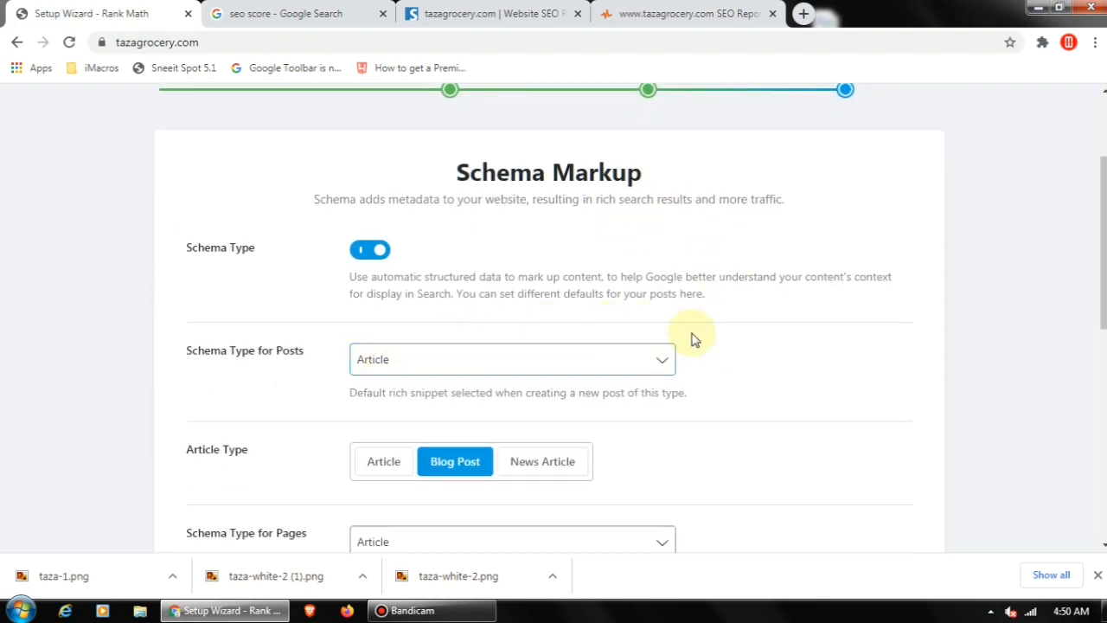
{"action": "scroll", "coordinate": [783, 346], "scroll_direction": "down", "scroll_amount": 1}
{"action": "scroll", "coordinate": [772, 331], "scroll_direction": "down", "scroll_amount": 1}
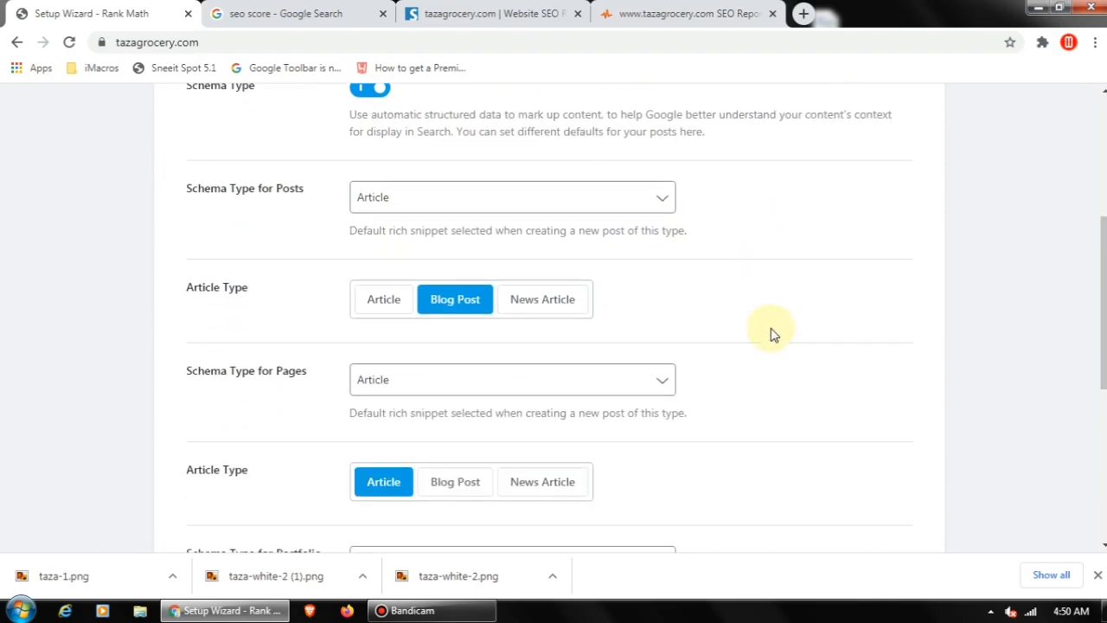
{"action": "left_click", "coordinate": [668, 200]}
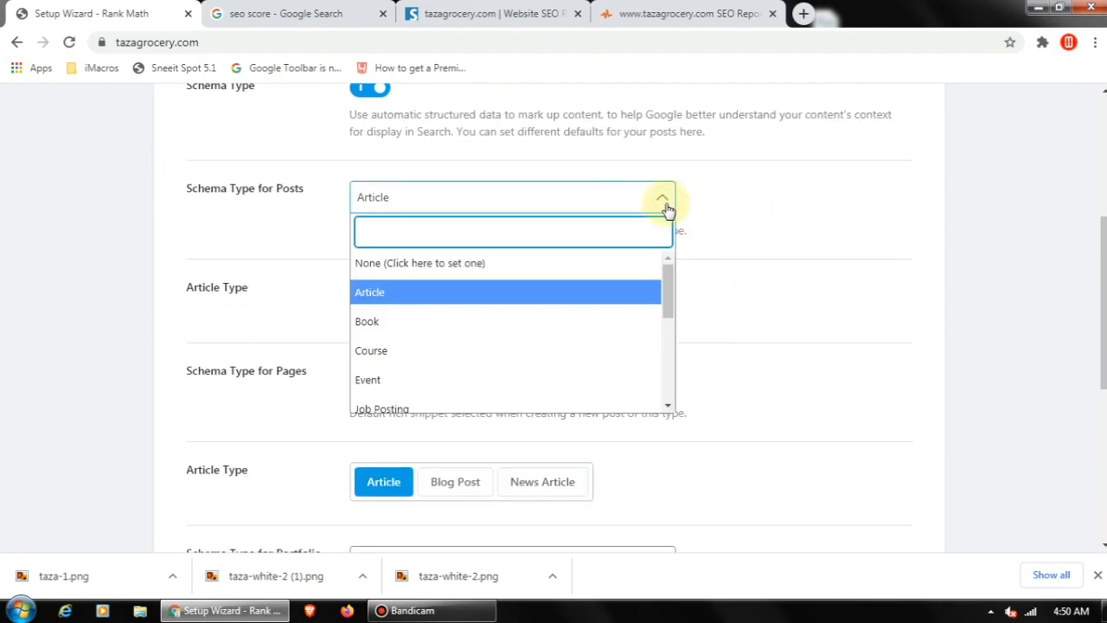
{"action": "scroll", "coordinate": [563, 346], "scroll_direction": "down", "scroll_amount": 2}
{"action": "left_click", "coordinate": [445, 316]}
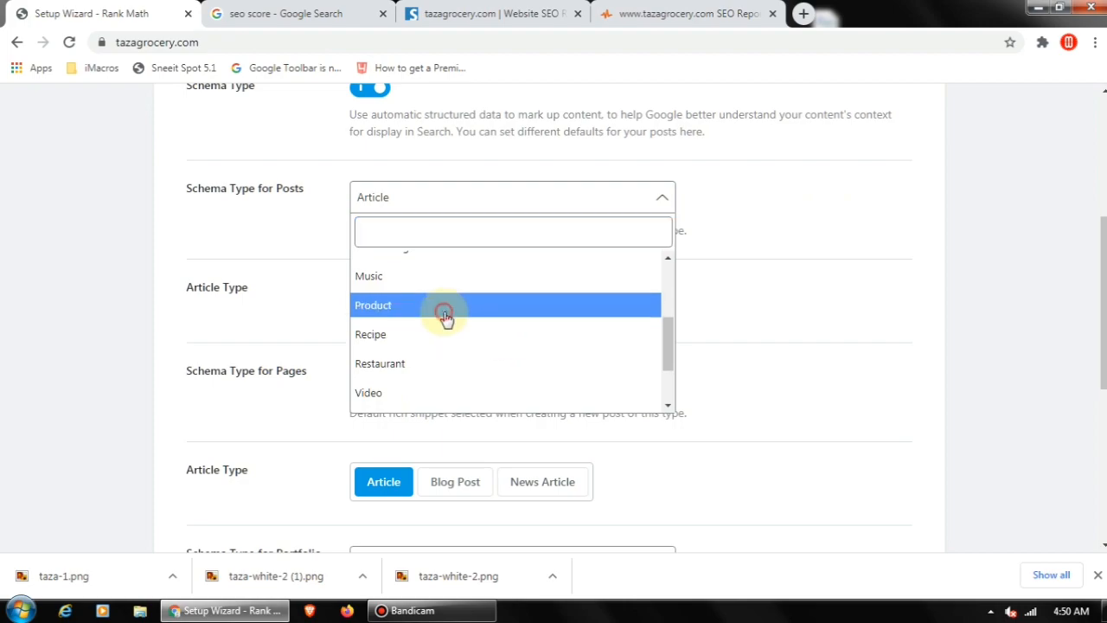
Keep Article as the default schema type for pages
{"action": "scroll", "coordinate": [805, 304], "scroll_direction": "down", "scroll_amount": 1}
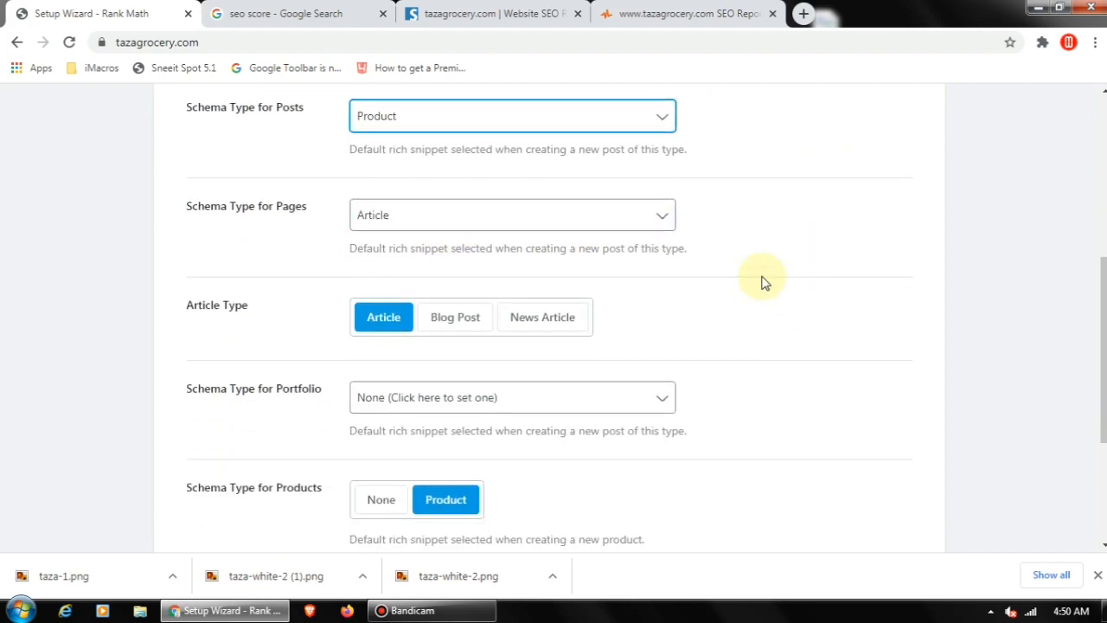
{"action": "left_click", "coordinate": [662, 219]}
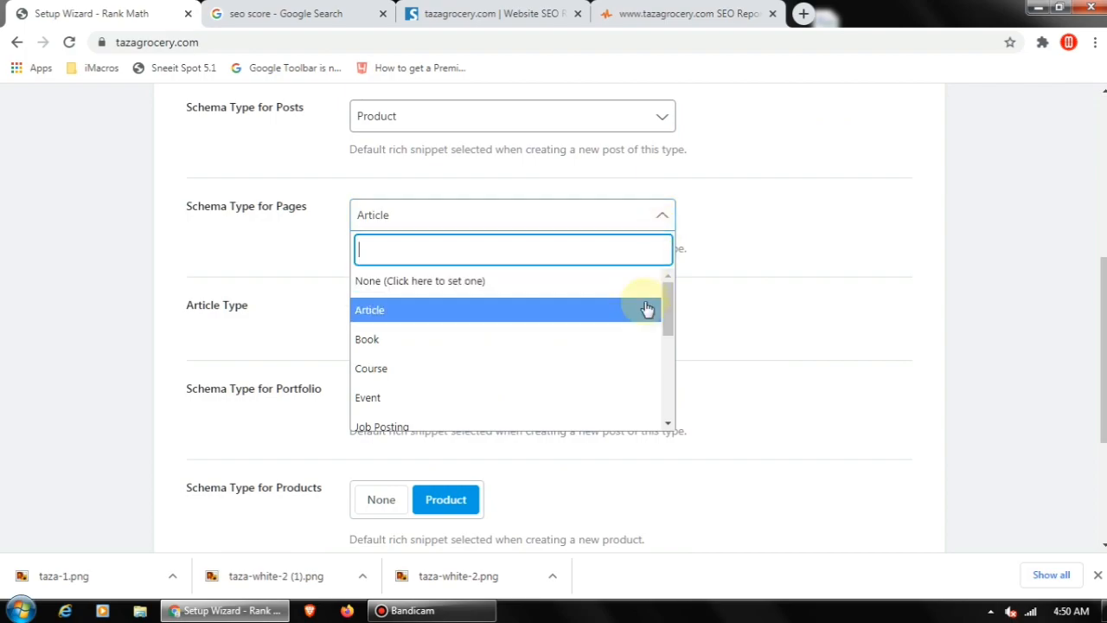
{"action": "scroll", "coordinate": [647, 309], "scroll_direction": "down", "scroll_amount": 3}
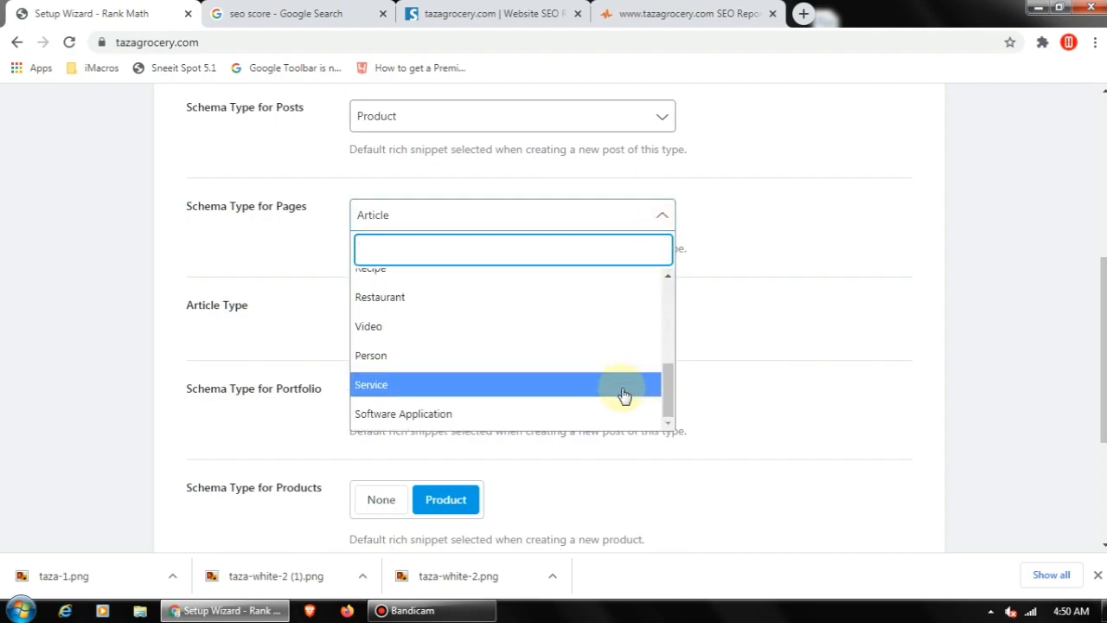
{"action": "scroll", "coordinate": [613, 386], "scroll_direction": "up", "scroll_amount": 1}
{"action": "scroll", "coordinate": [613, 386], "scroll_direction": "up", "scroll_amount": 1}
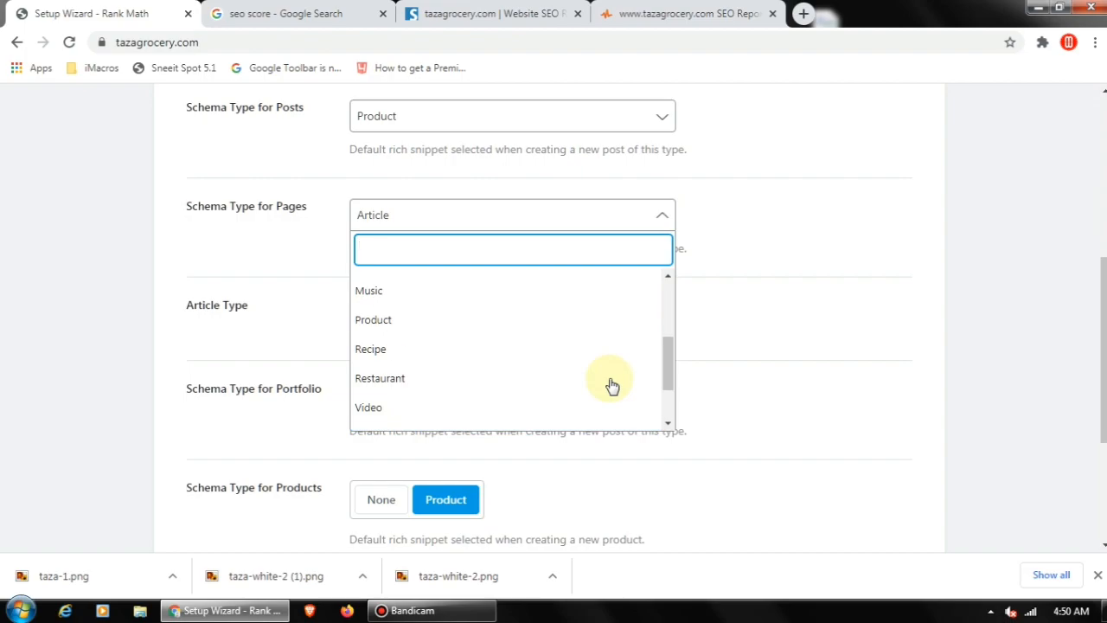
{"action": "scroll", "coordinate": [279, 502], "scroll_direction": "up", "scroll_amount": 3}
{"action": "scroll", "coordinate": [774, 407], "scroll_direction": "up", "scroll_amount": 2}
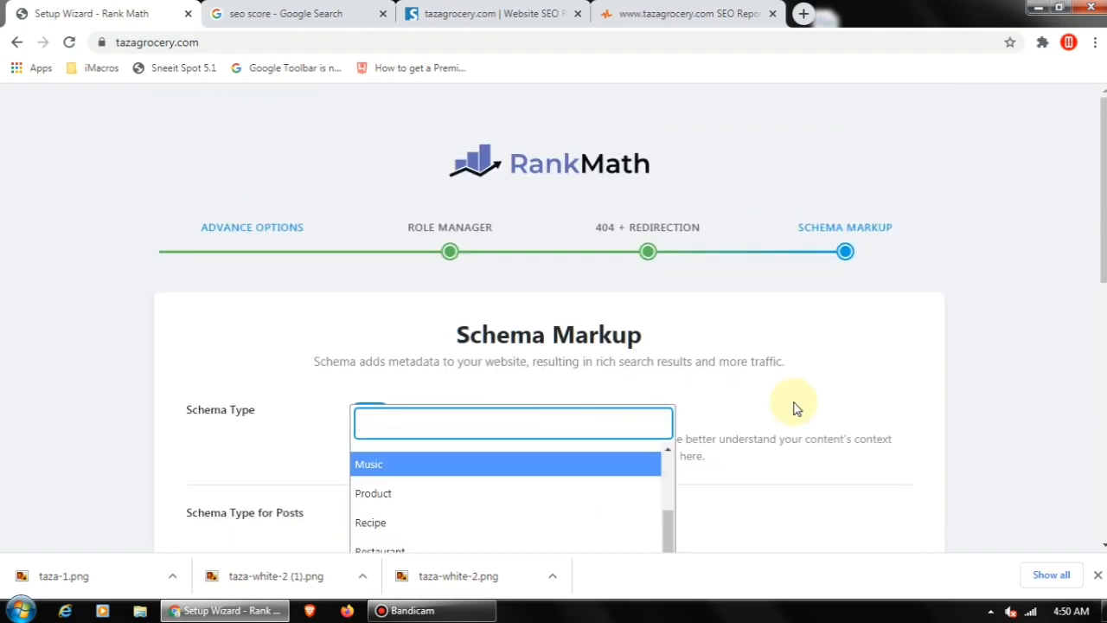
{"action": "scroll", "coordinate": [813, 407], "scroll_direction": "down", "scroll_amount": 4}
{"action": "left_click", "coordinate": [803, 253]}
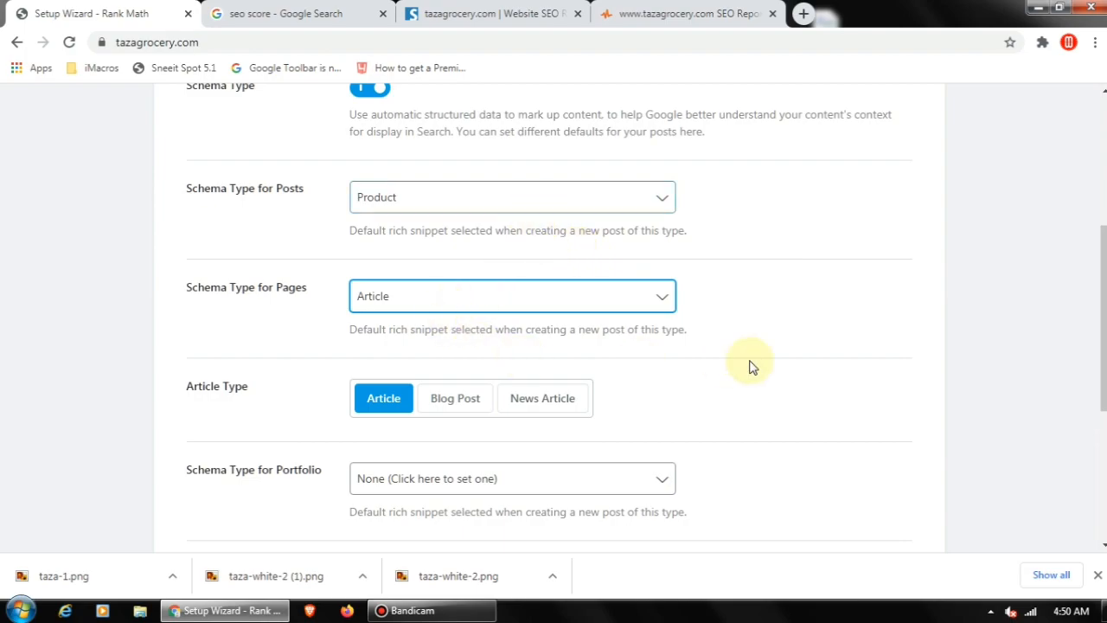
Set the portfolio schema type to Person and save the Schema step
{"action": "scroll", "coordinate": [751, 367], "scroll_direction": "down", "scroll_amount": 2}
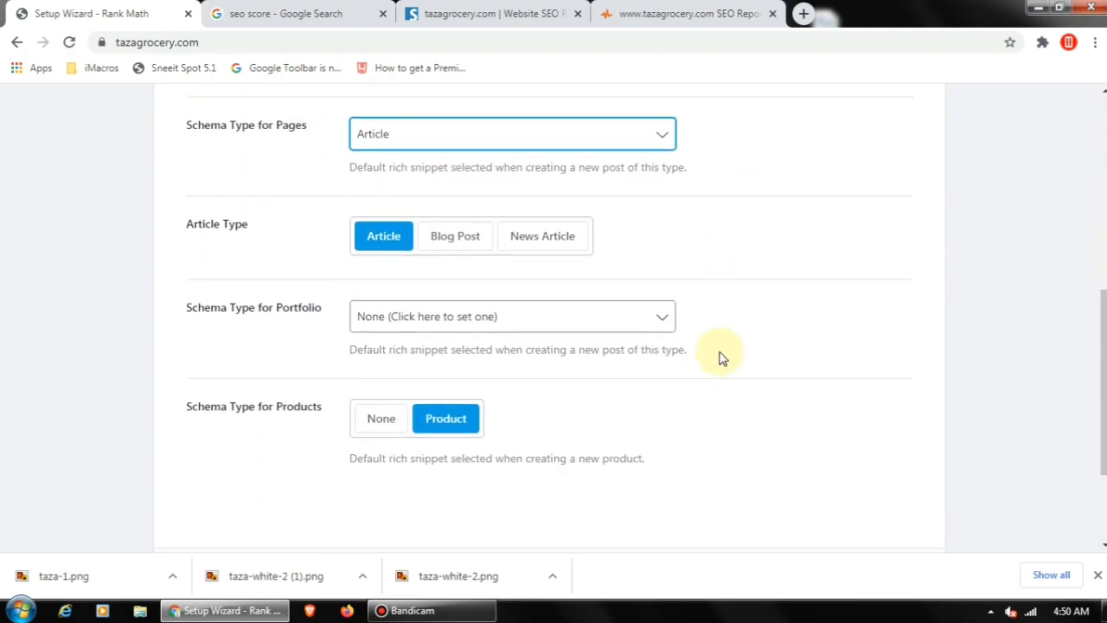
{"action": "left_click", "coordinate": [663, 318]}
{"action": "scroll", "coordinate": [597, 409], "scroll_direction": "down", "scroll_amount": 1}
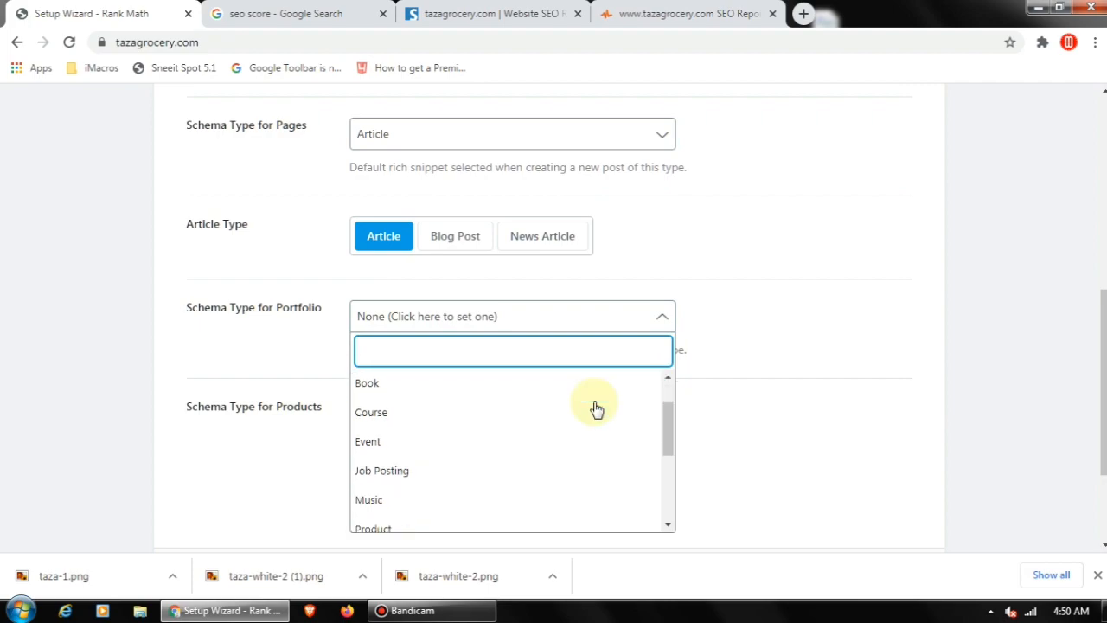
{"action": "scroll", "coordinate": [597, 420], "scroll_direction": "down", "scroll_amount": 3}
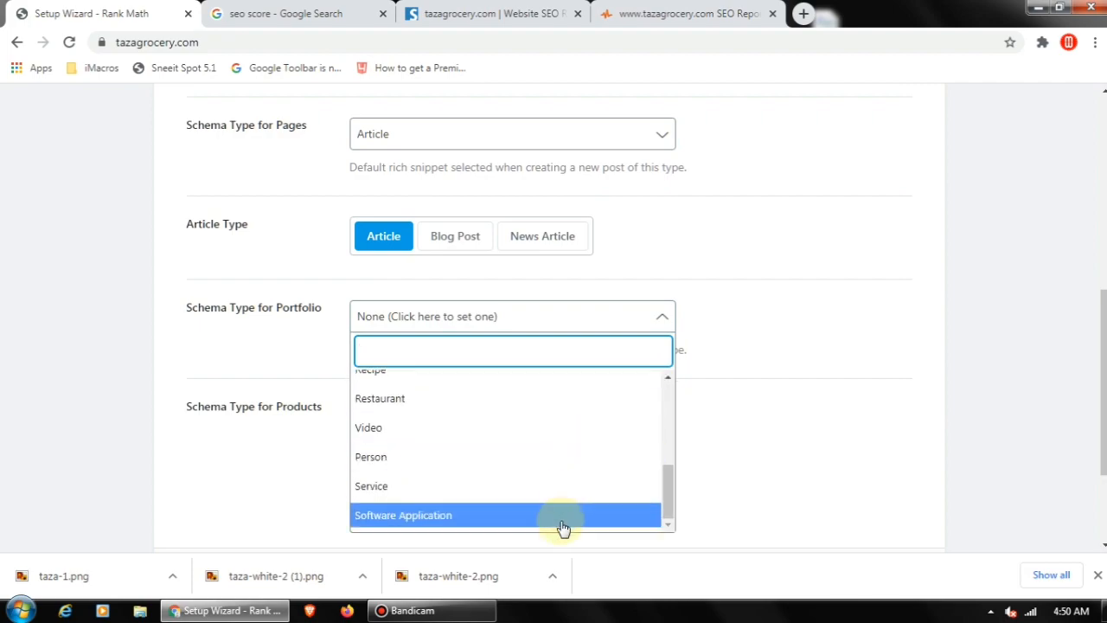
{"action": "left_click", "coordinate": [534, 463]}
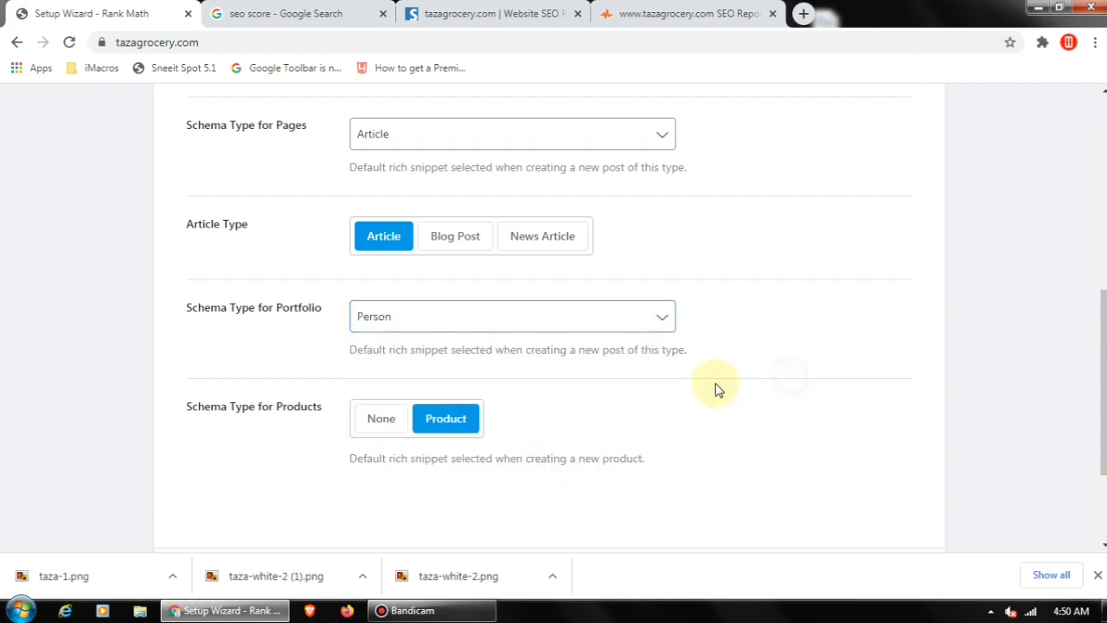
{"action": "scroll", "coordinate": [692, 388], "scroll_direction": "down", "scroll_amount": 2}
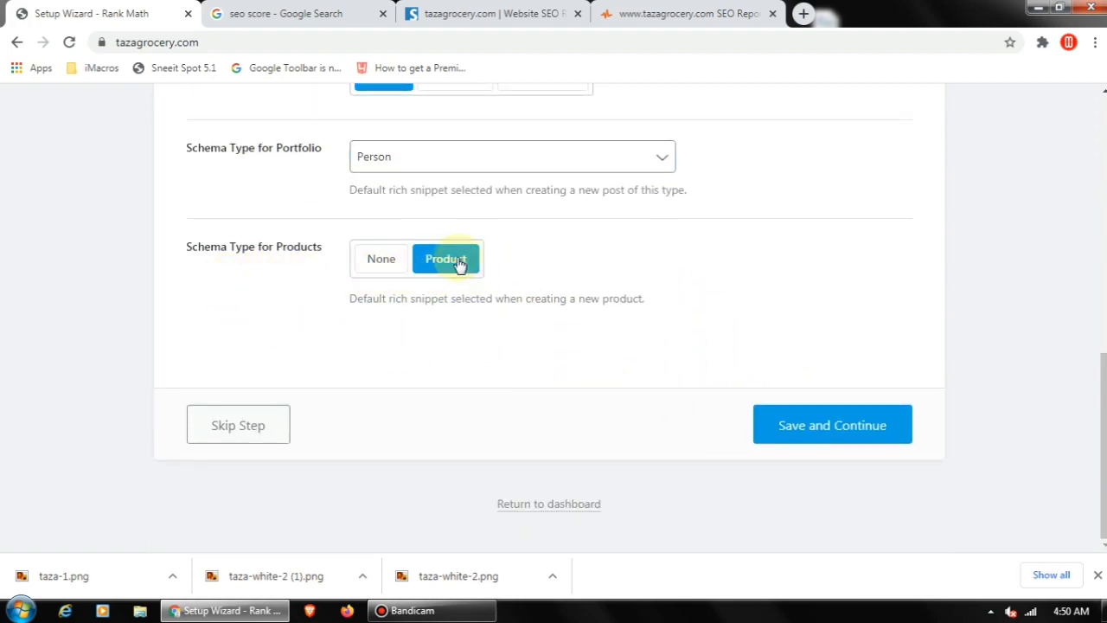
{"action": "left_click", "coordinate": [832, 423]}
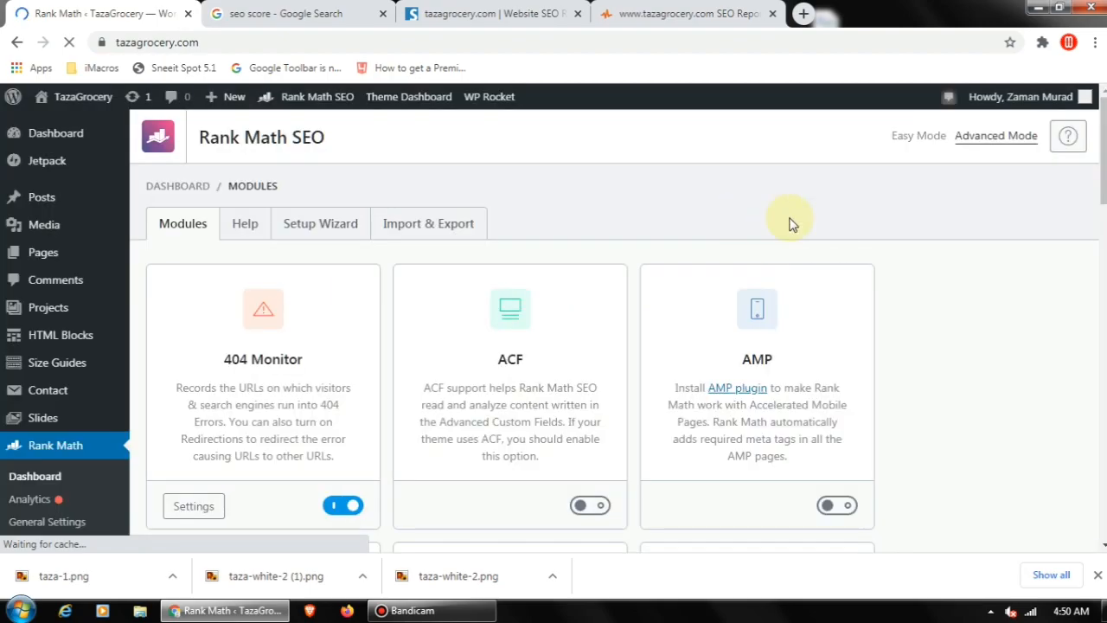
Enable the Image SEO module in the Rank Math Modules list
{"action": "scroll", "coordinate": [1021, 314], "scroll_direction": "down", "scroll_amount": 1}
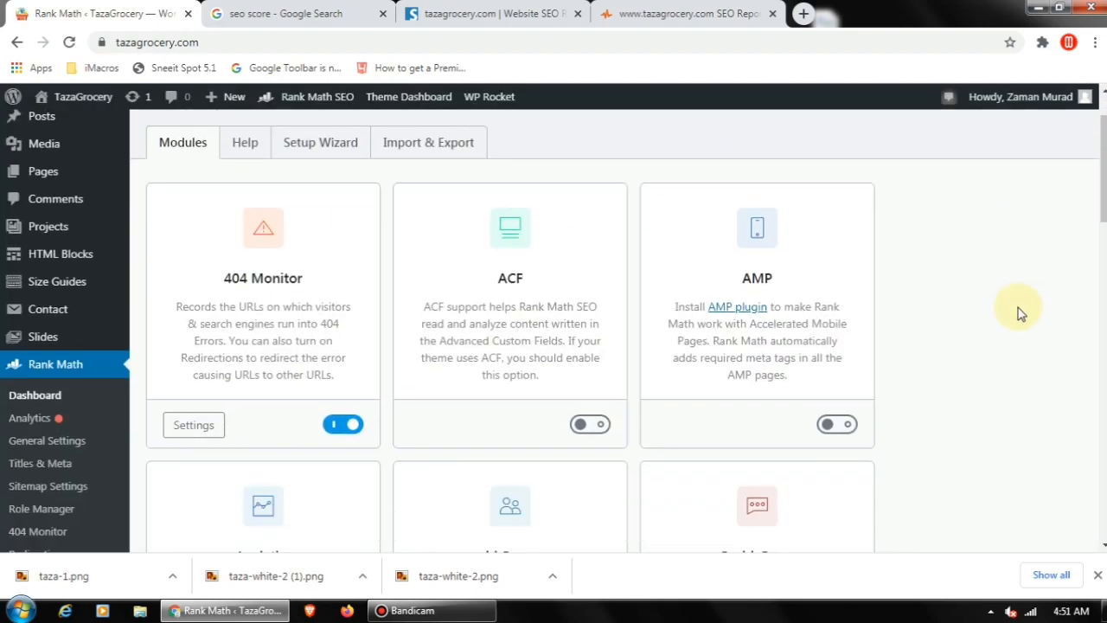
{"action": "scroll", "coordinate": [1021, 313], "scroll_direction": "down", "scroll_amount": 2}
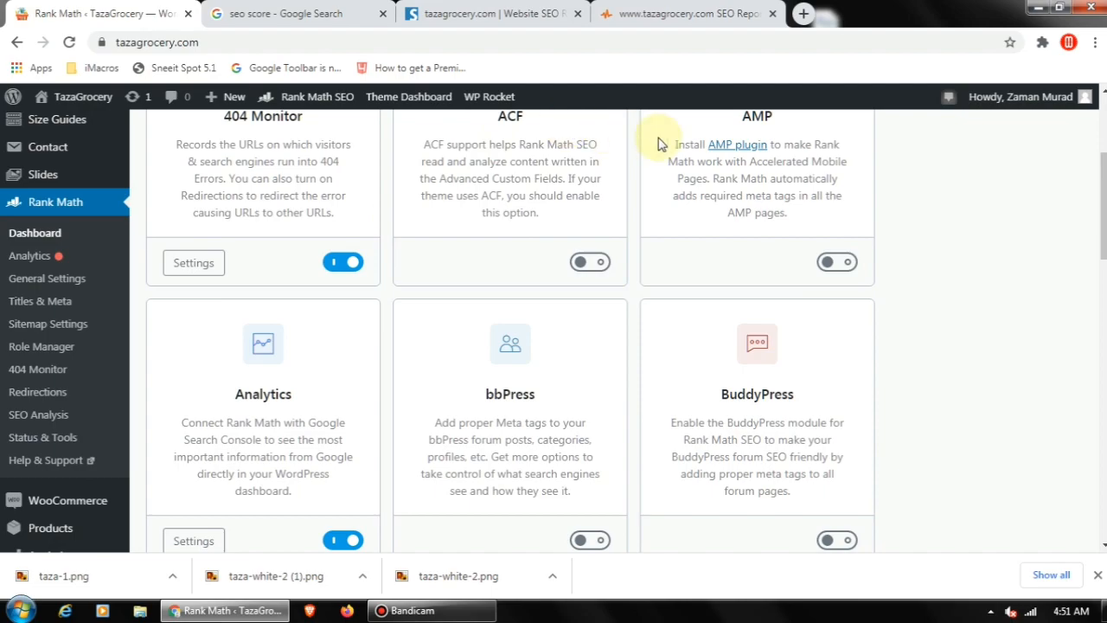
{"action": "scroll", "coordinate": [865, 320], "scroll_direction": "down", "scroll_amount": 2}
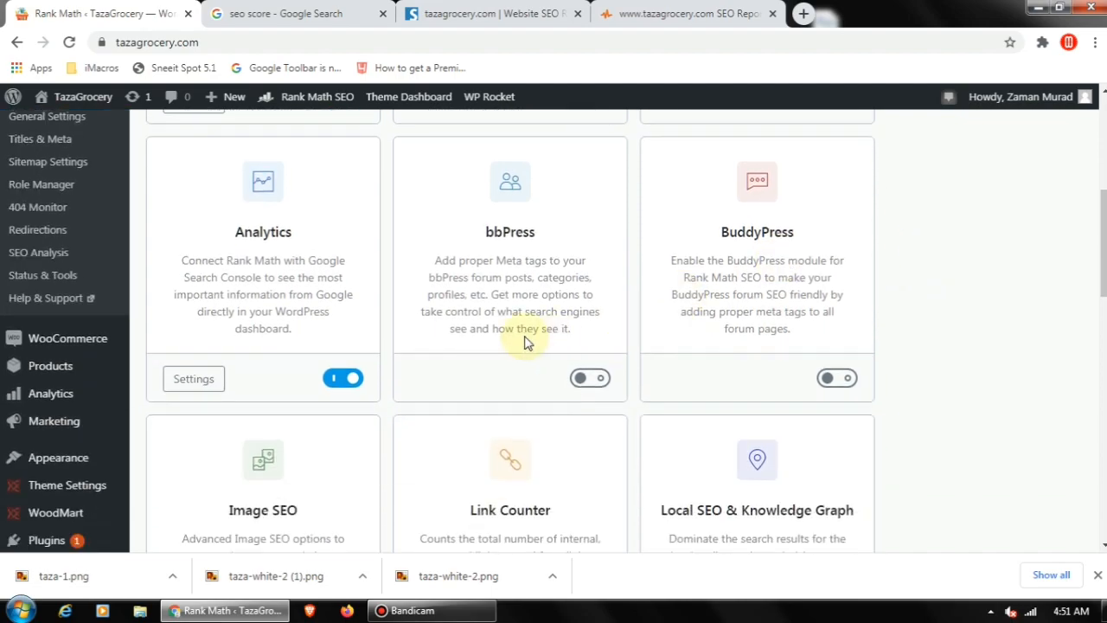
{"action": "scroll", "coordinate": [904, 313], "scroll_direction": "down", "scroll_amount": 3}
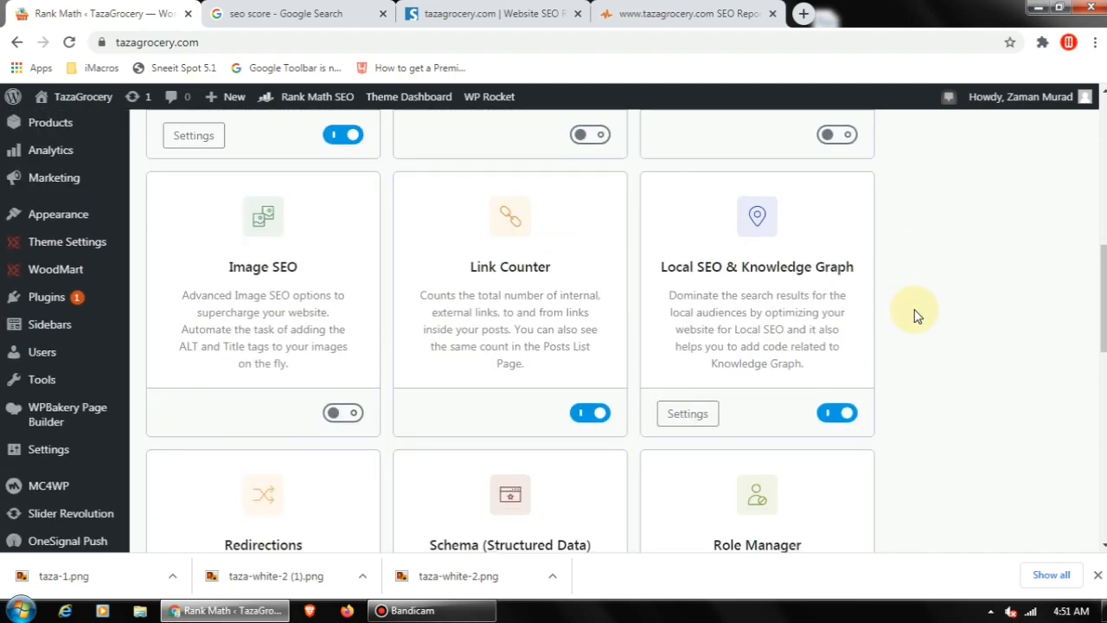
{"action": "left_click", "coordinate": [336, 414]}
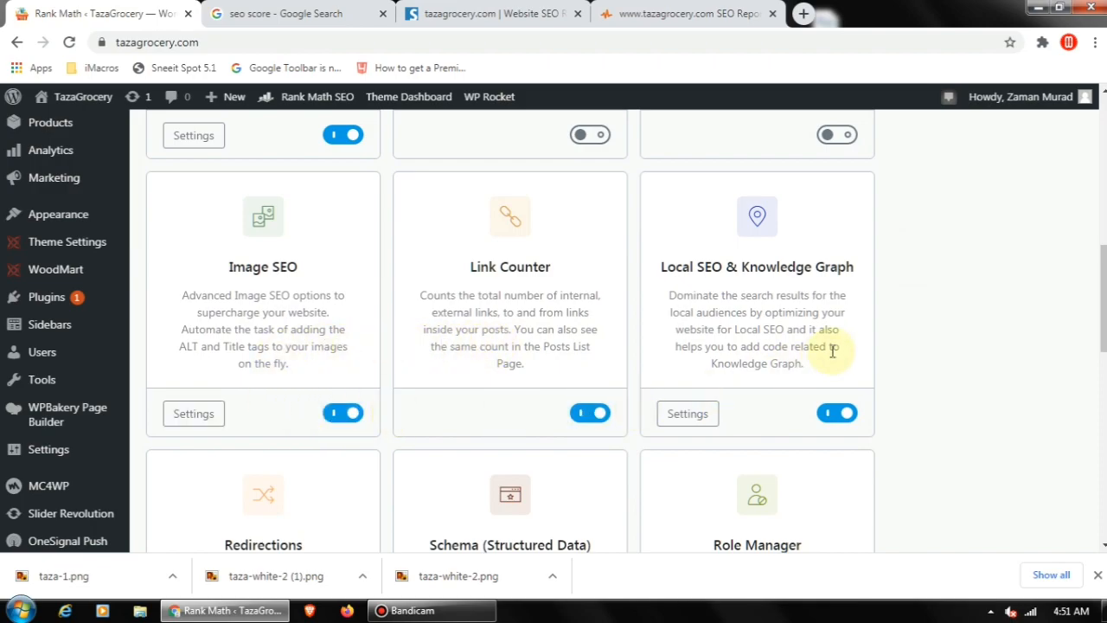
Review the remaining modules and open the Image SEO module's settings
{"action": "scroll", "coordinate": [1017, 308], "scroll_direction": "down", "scroll_amount": 4}
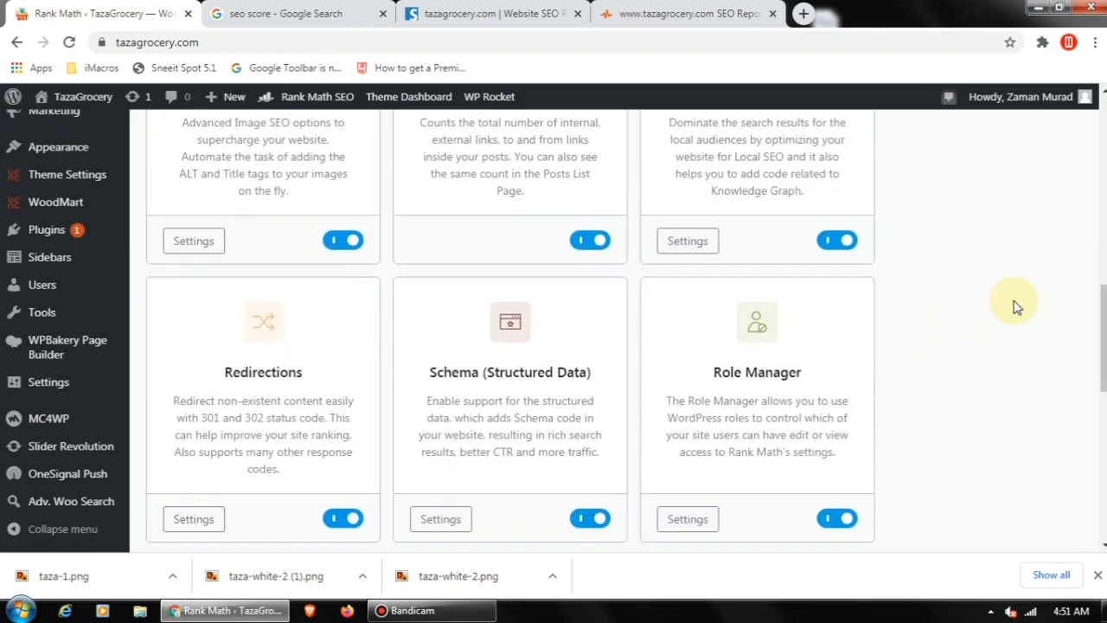
{"action": "scroll", "coordinate": [974, 344], "scroll_direction": "down", "scroll_amount": 2}
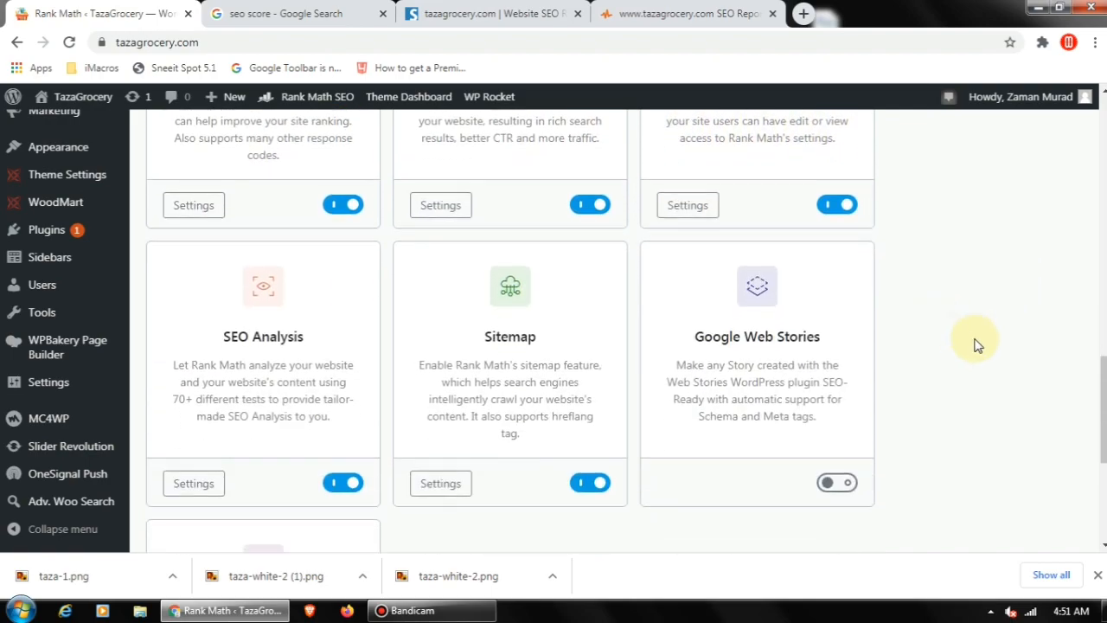
{"action": "scroll", "coordinate": [546, 370], "scroll_direction": "down", "scroll_amount": 3}
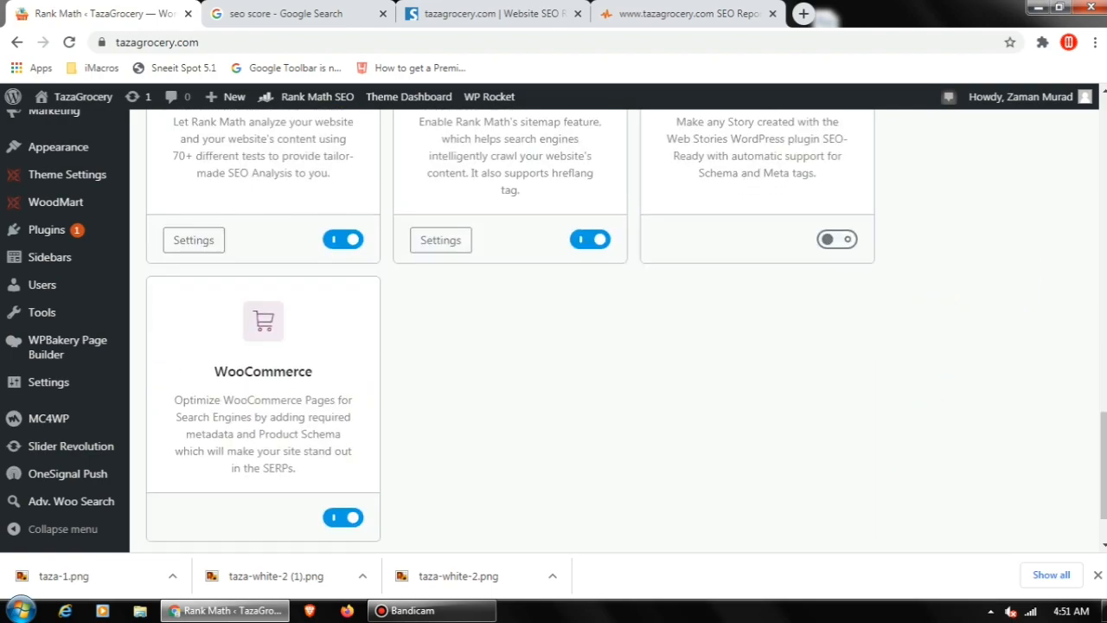
{"action": "scroll", "coordinate": [558, 350], "scroll_direction": "down", "scroll_amount": 1}
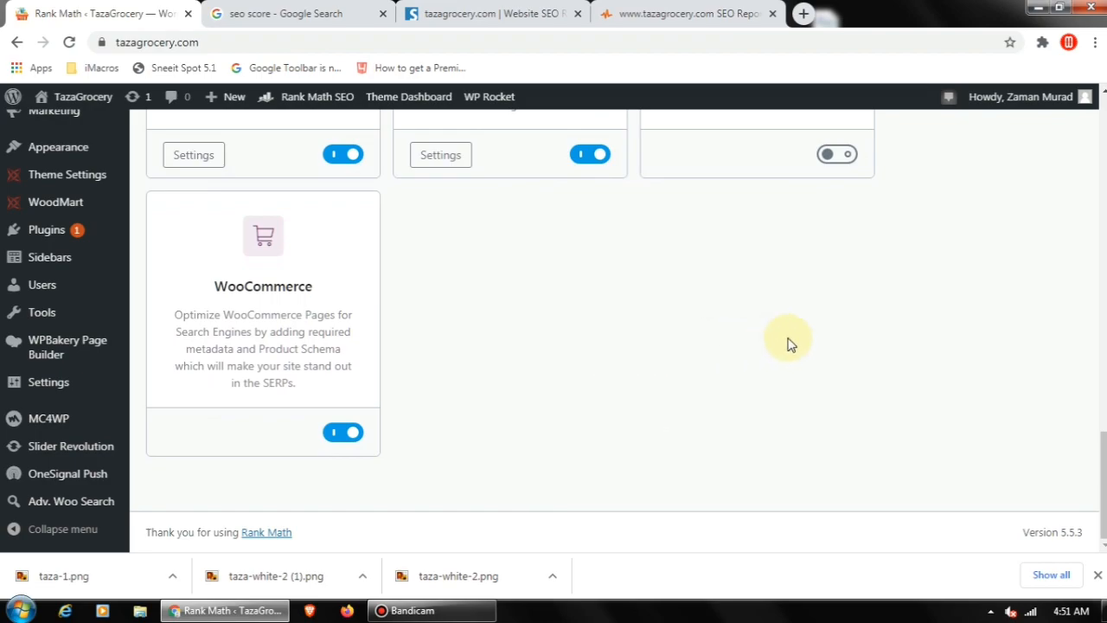
{"action": "scroll", "coordinate": [785, 345], "scroll_direction": "up", "scroll_amount": 8}
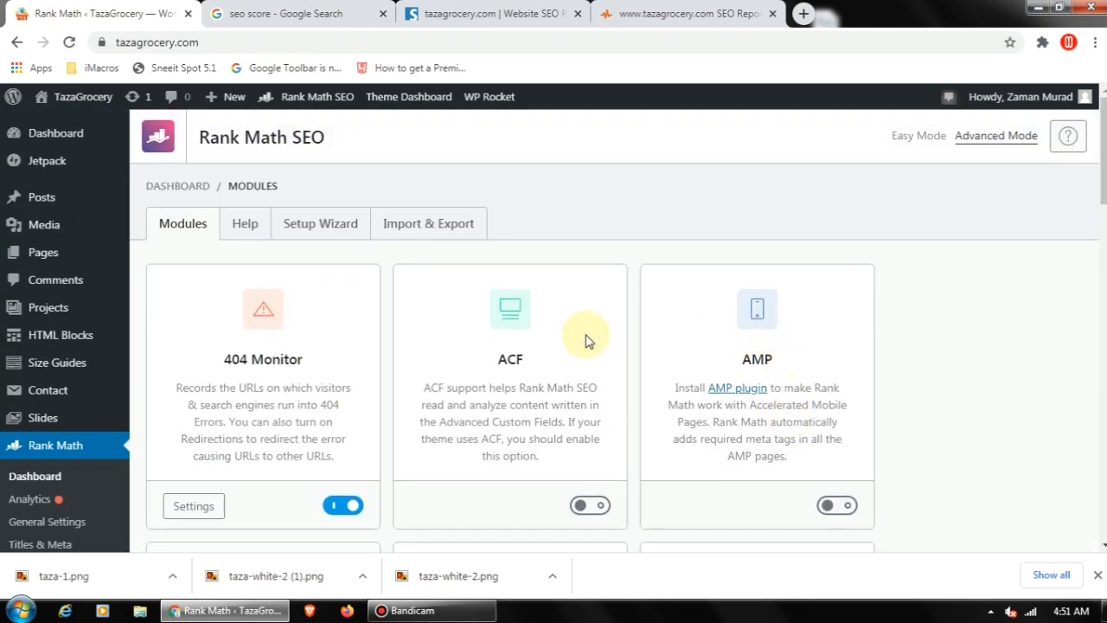
{"action": "scroll", "coordinate": [247, 297], "scroll_direction": "down", "scroll_amount": 6}
{"action": "scroll", "coordinate": [303, 287], "scroll_direction": "up", "scroll_amount": 3}
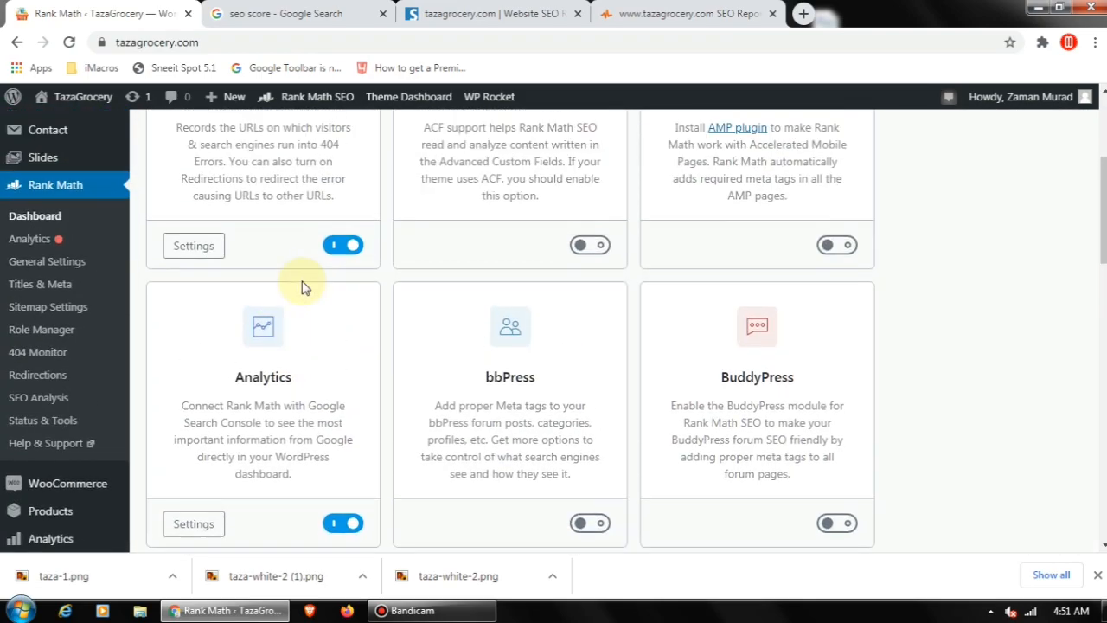
{"action": "scroll", "coordinate": [303, 286], "scroll_direction": "up", "scroll_amount": 2}
{"action": "scroll", "coordinate": [307, 270], "scroll_direction": "down", "scroll_amount": 2}
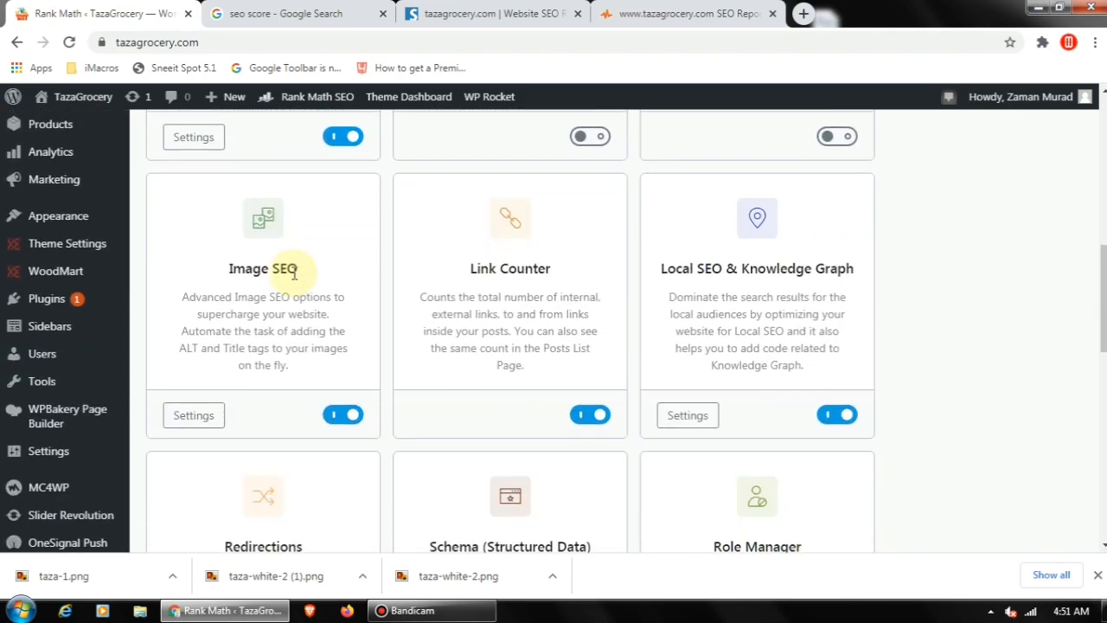
{"action": "left_click", "coordinate": [212, 414]}
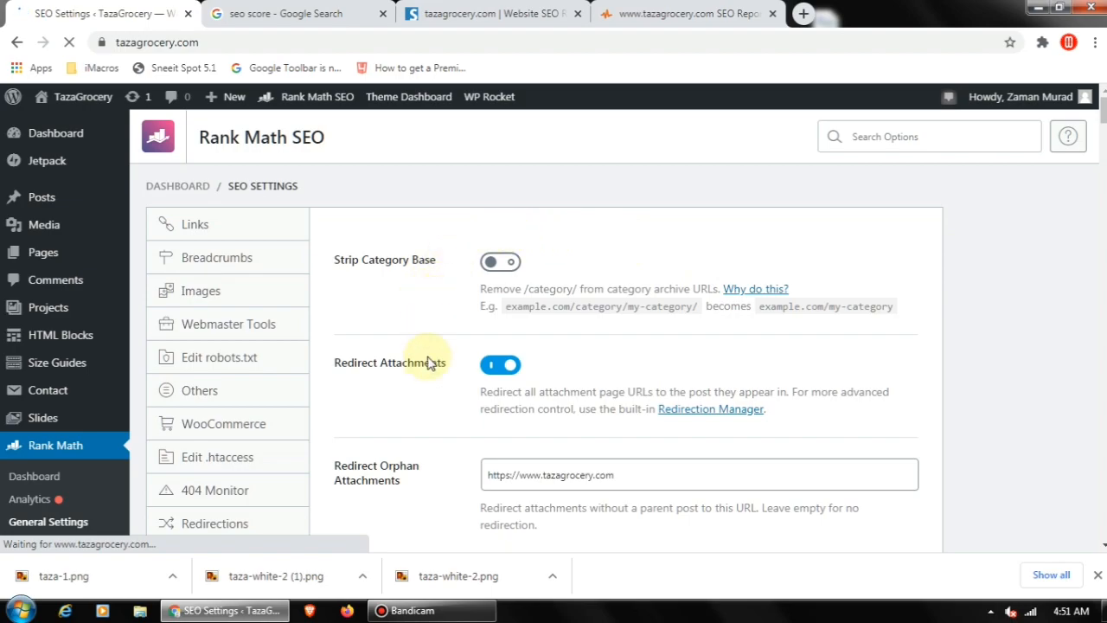
Turn on Add missing ALT attributes in the Images settings
{"action": "scroll", "coordinate": [427, 390], "scroll_direction": "down", "scroll_amount": 2}
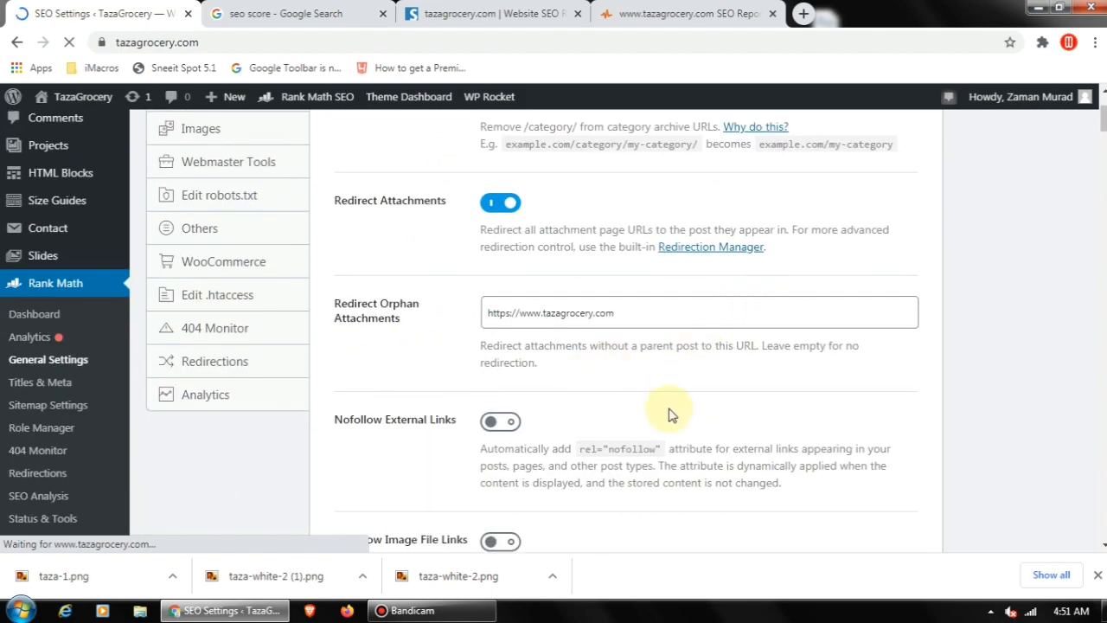
{"action": "scroll", "coordinate": [671, 414], "scroll_direction": "down", "scroll_amount": 6}
{"action": "scroll", "coordinate": [398, 342], "scroll_direction": "up", "scroll_amount": 3}
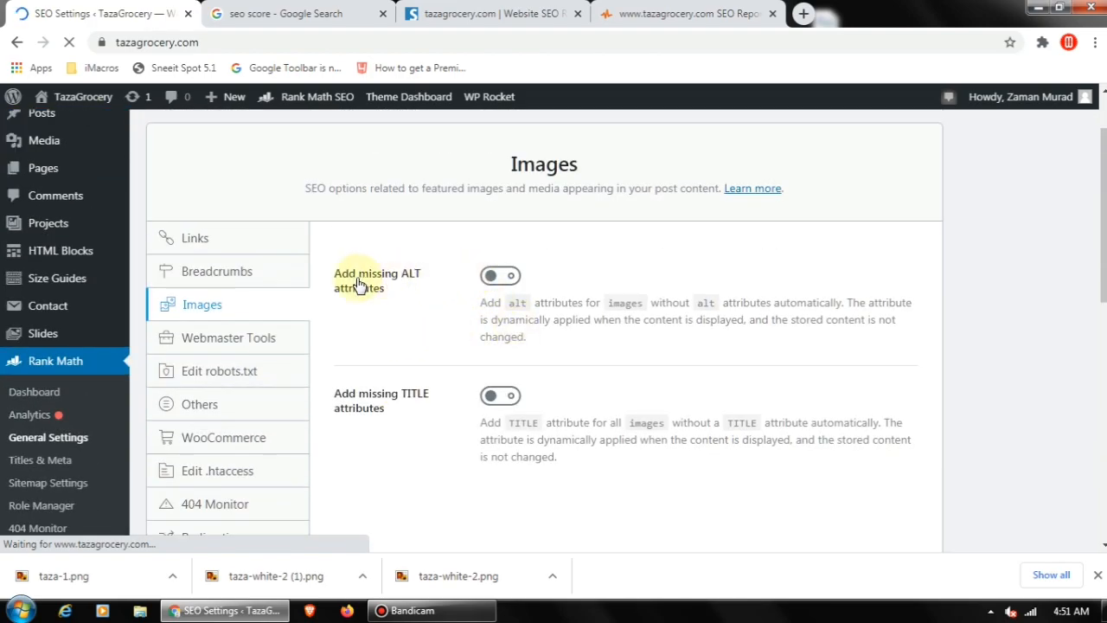
{"action": "left_click", "coordinate": [500, 277]}
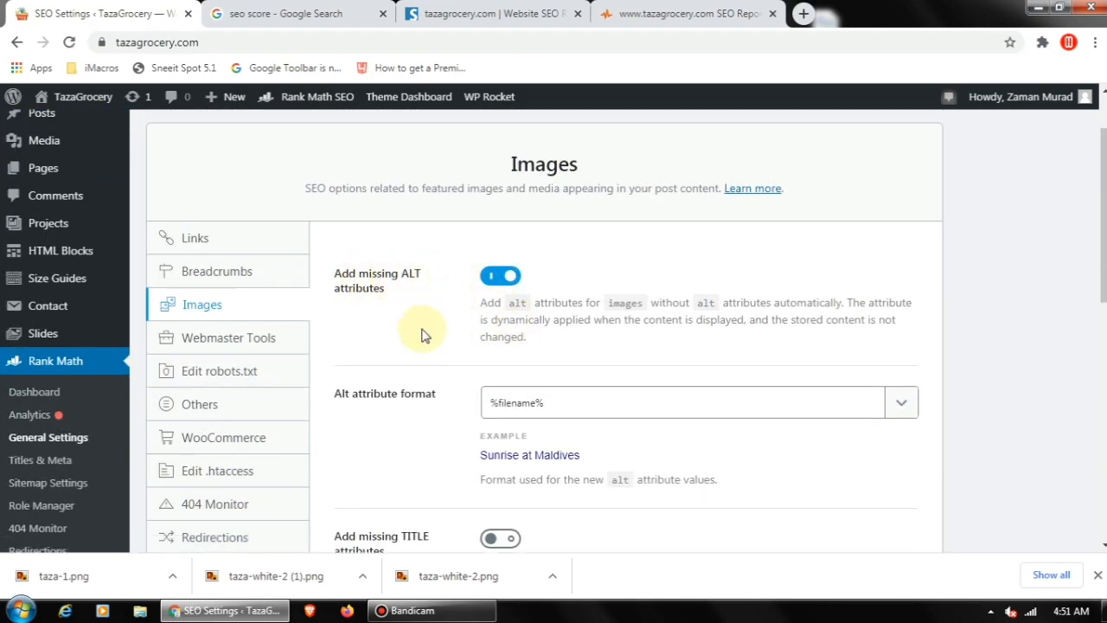
{"action": "scroll", "coordinate": [469, 372], "scroll_direction": "down", "scroll_amount": 2}
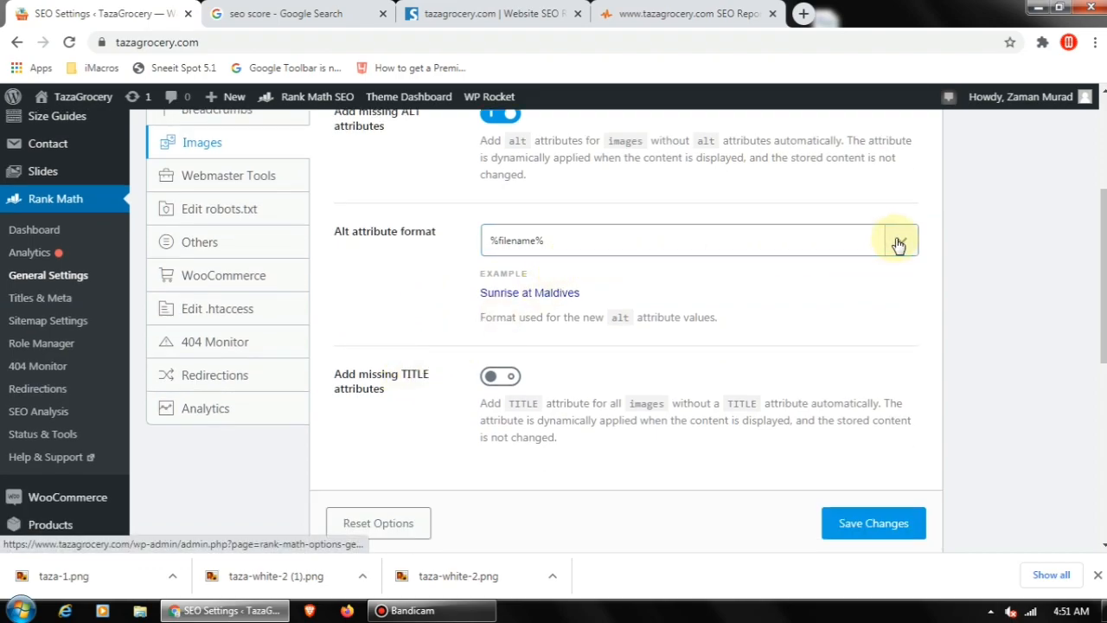
Set the alt attribute format to just %title%, removing %filename%
{"action": "left_click", "coordinate": [899, 244]}
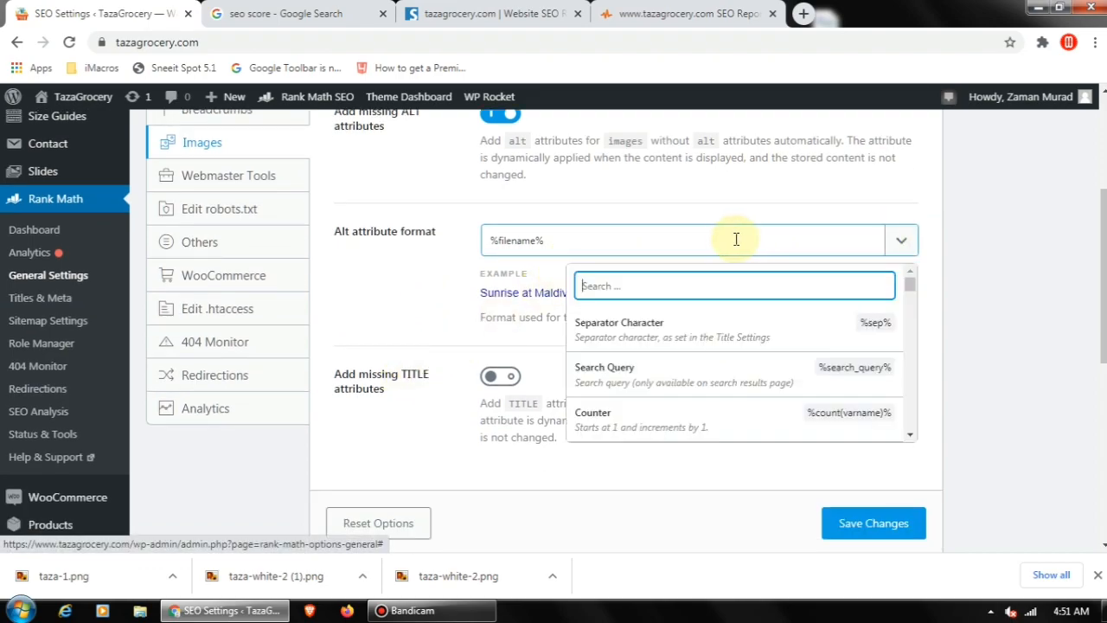
{"action": "scroll", "coordinate": [733, 362], "scroll_direction": "down", "scroll_amount": 2}
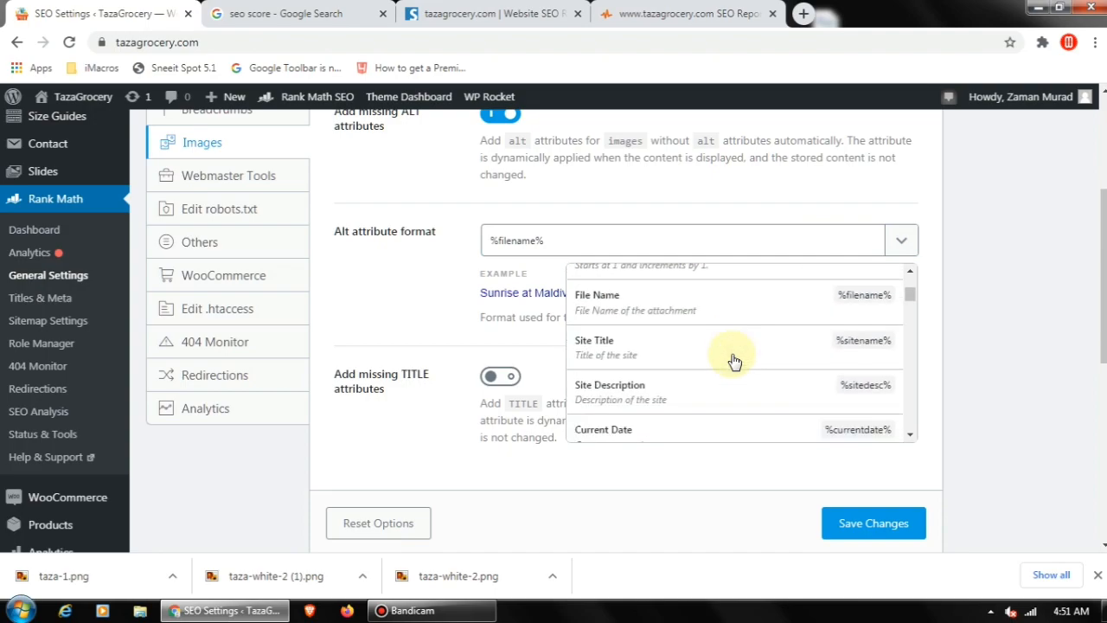
{"action": "scroll", "coordinate": [733, 367], "scroll_direction": "down", "scroll_amount": 6}
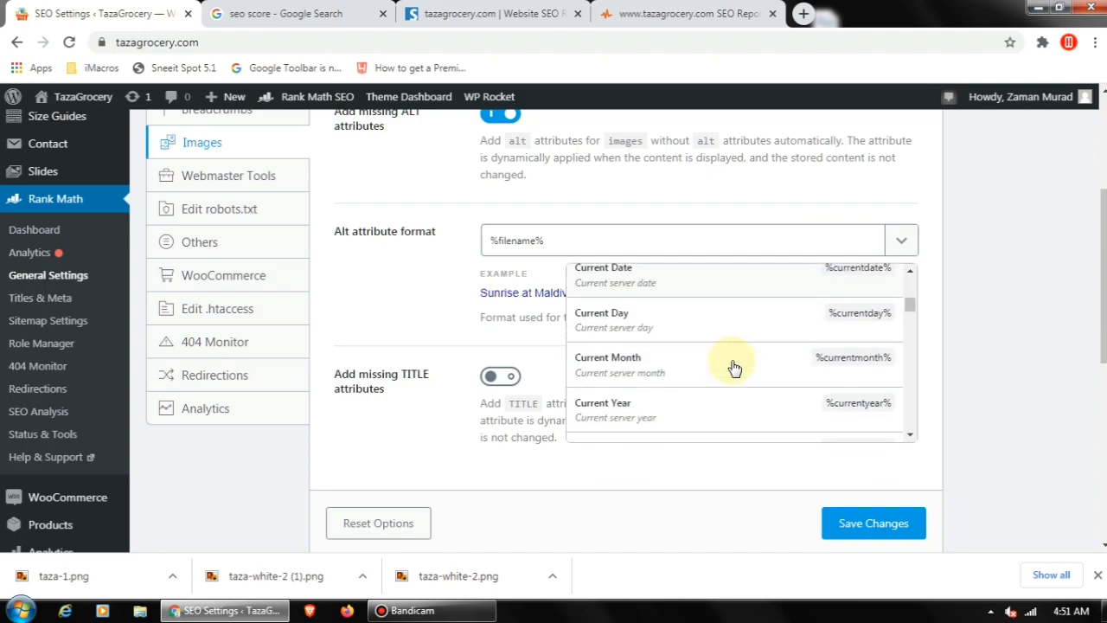
{"action": "scroll", "coordinate": [734, 368], "scroll_direction": "down", "scroll_amount": 2}
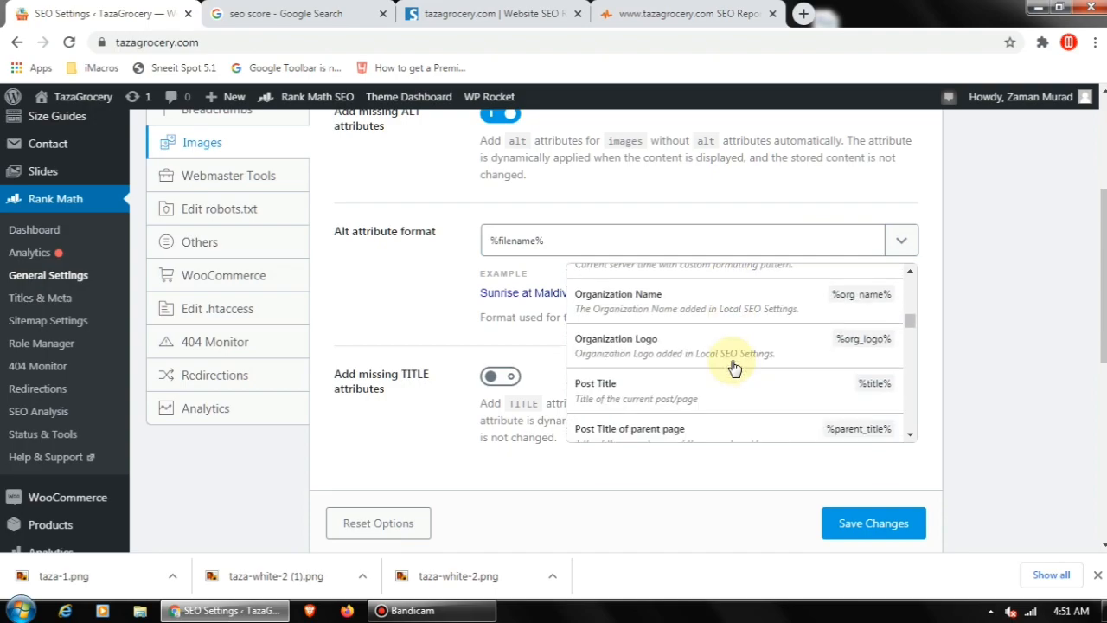
{"action": "left_click", "coordinate": [694, 403]}
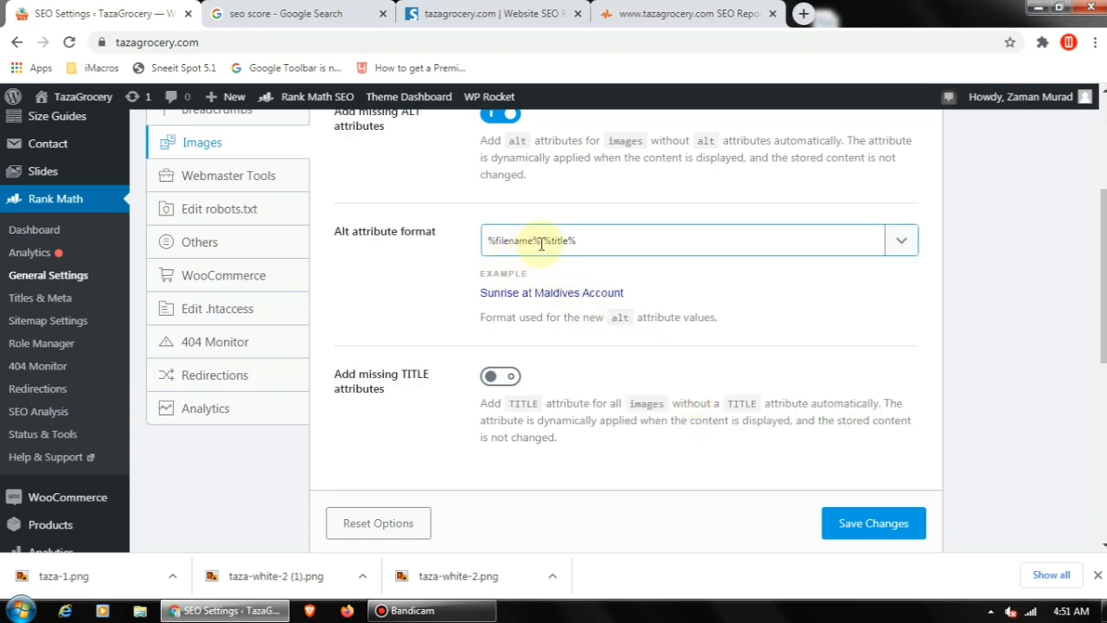
{"action": "left_click_drag", "start_coordinate": [545, 242], "coordinate": [461, 247]}
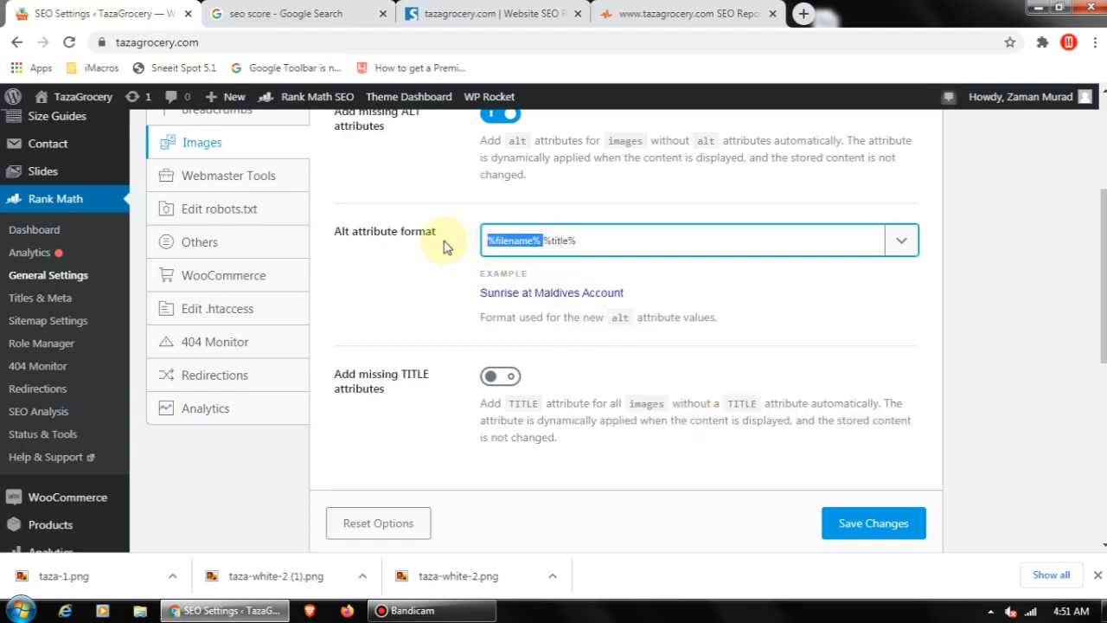
{"action": "key", "text": "BackSpace"}
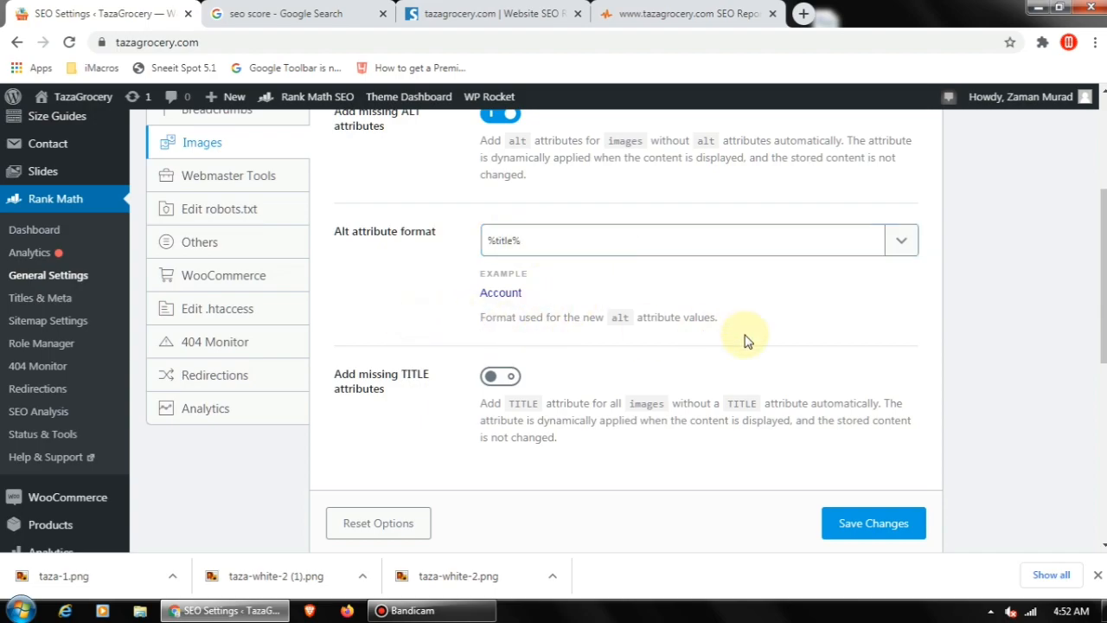
Turn on Add missing TITLE attributes and set the Title attribute format to just %title%
{"action": "scroll", "coordinate": [663, 340], "scroll_direction": "down", "scroll_amount": 2}
{"action": "left_click", "coordinate": [500, 218]}
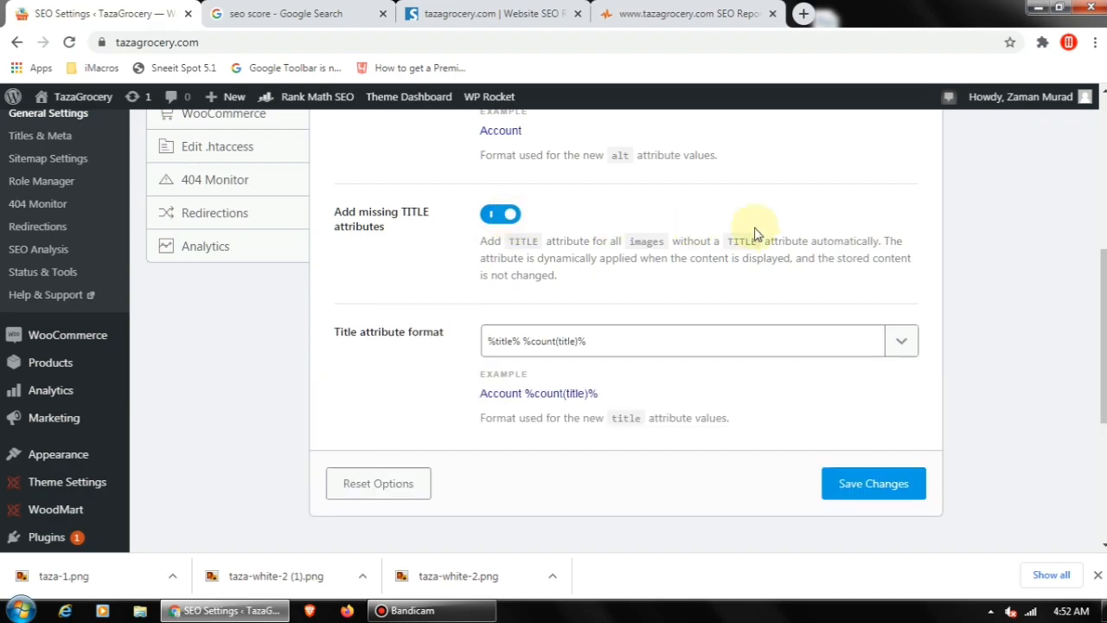
{"action": "scroll", "coordinate": [766, 222], "scroll_direction": "down", "scroll_amount": 1}
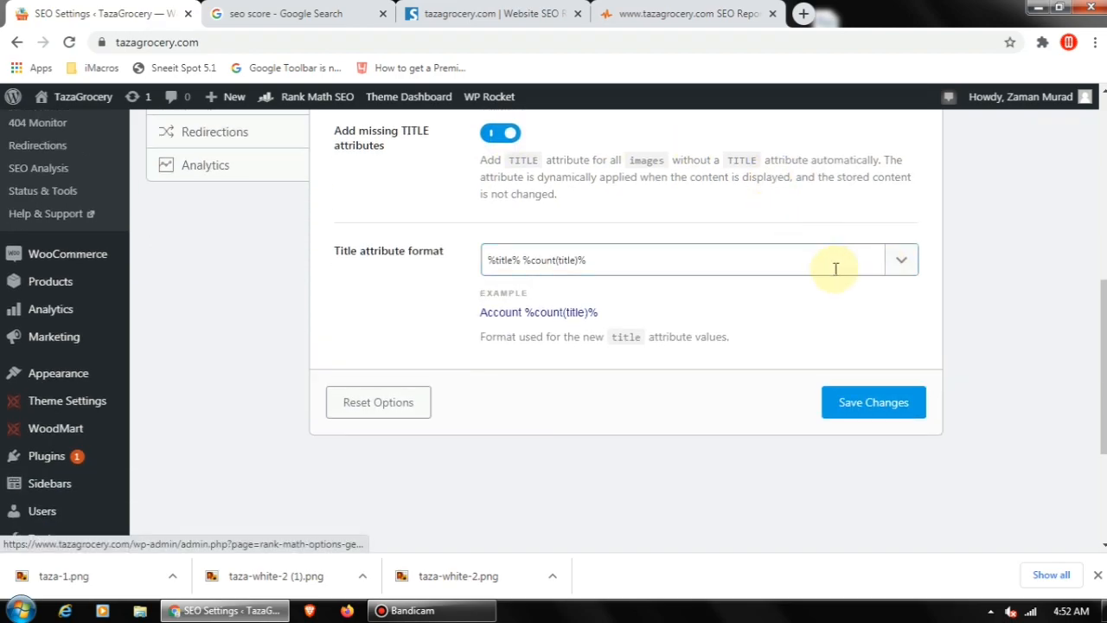
{"action": "left_click", "coordinate": [904, 260]}
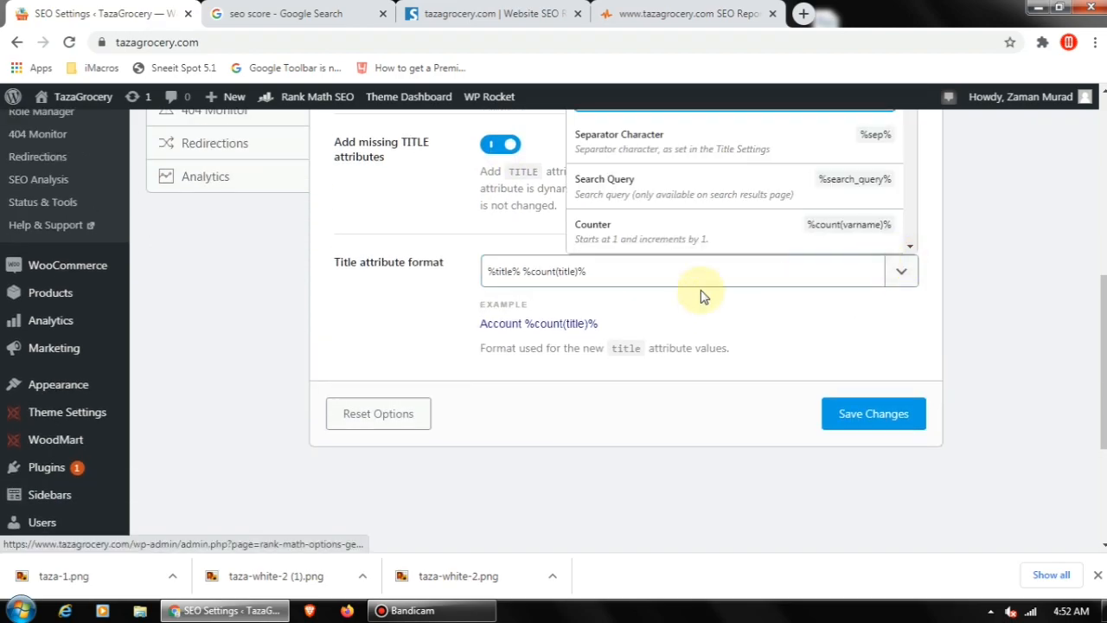
{"action": "scroll", "coordinate": [700, 277], "scroll_direction": "up", "scroll_amount": 2}
{"action": "scroll", "coordinate": [703, 258], "scroll_direction": "down", "scroll_amount": 3}
{"action": "scroll", "coordinate": [702, 259], "scroll_direction": "down", "scroll_amount": 3}
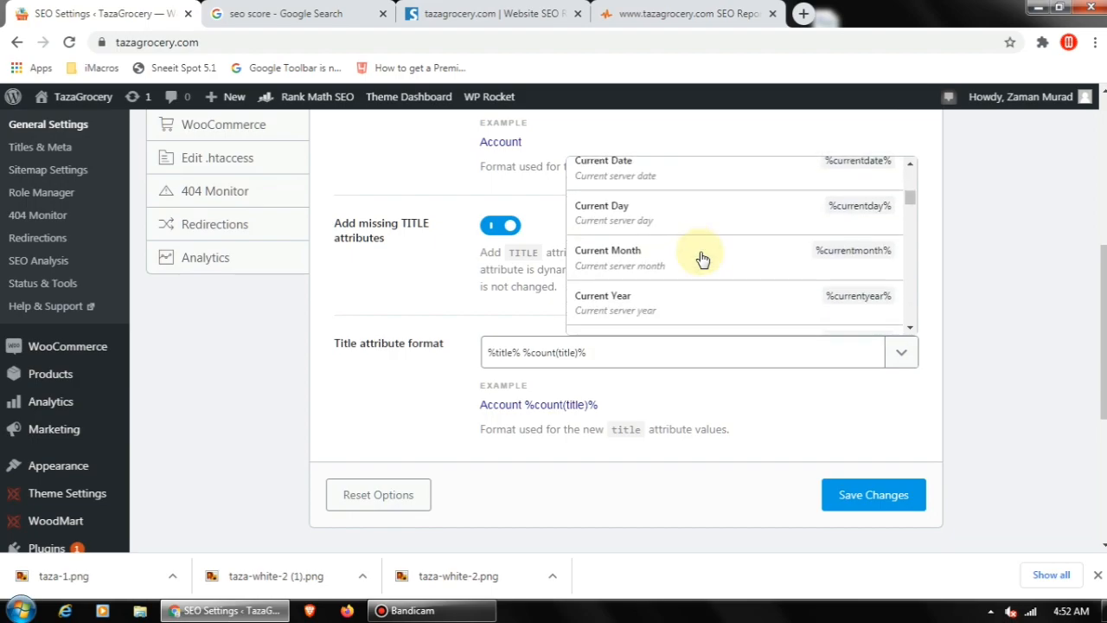
{"action": "scroll", "coordinate": [702, 259], "scroll_direction": "down", "scroll_amount": 3}
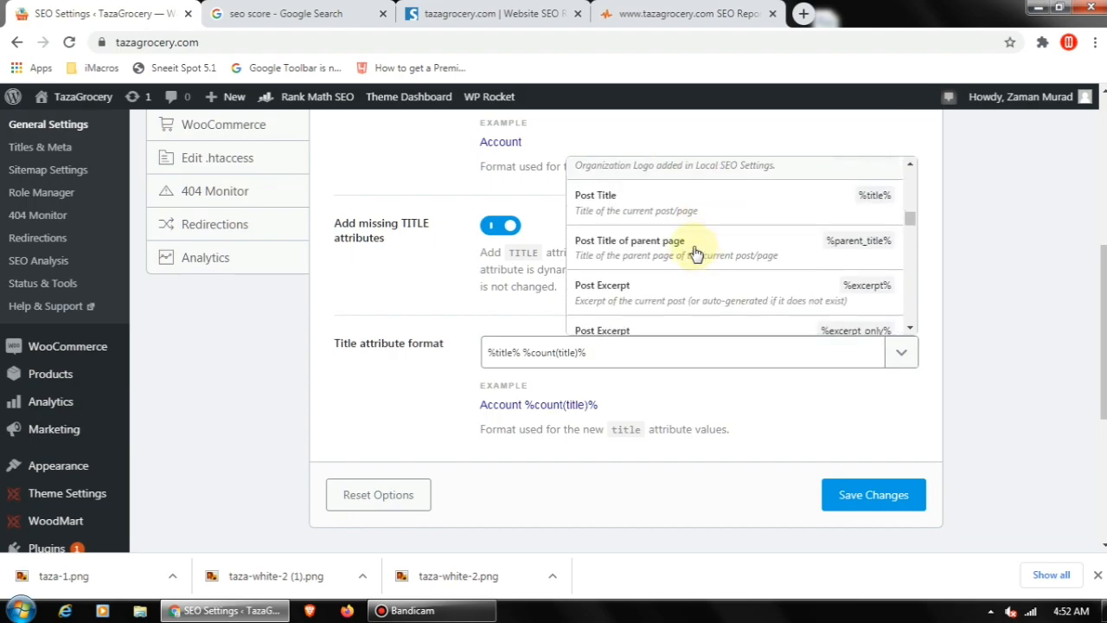
{"action": "left_click", "coordinate": [649, 217]}
{"action": "left_click_drag", "start_coordinate": [594, 351], "coordinate": [334, 358]}
{"action": "key", "text": "BackSpace"}
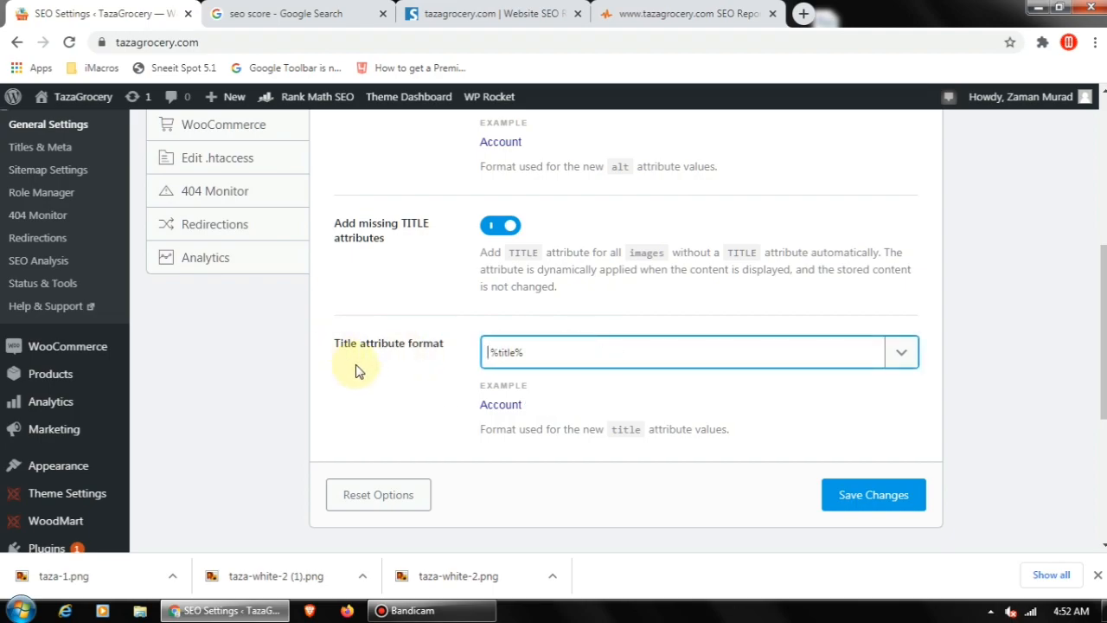
{"action": "left_click", "coordinate": [424, 288]}
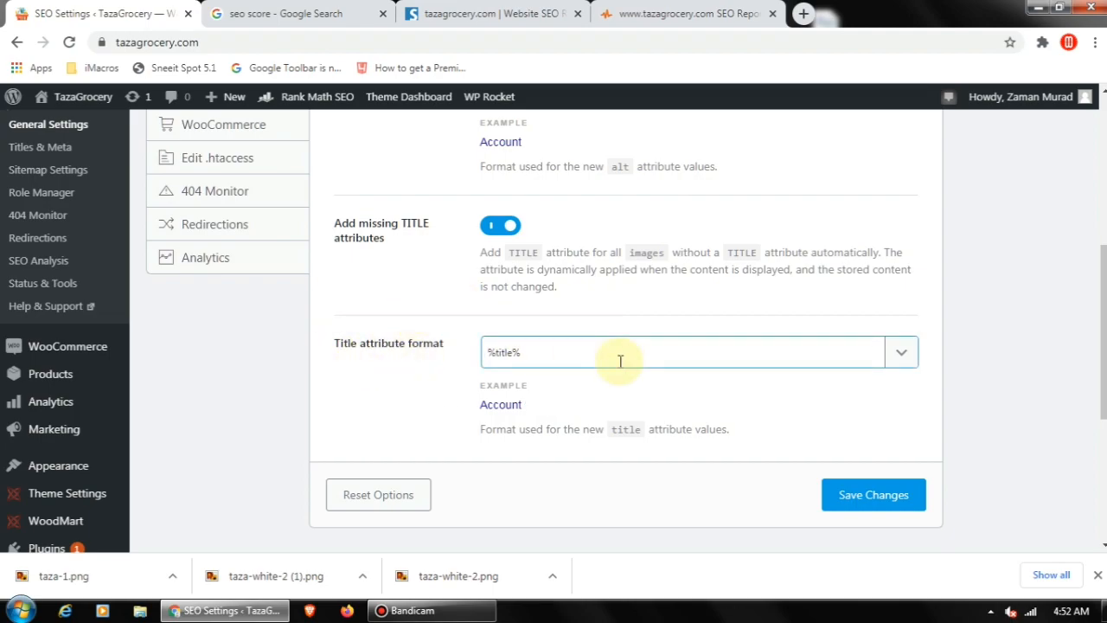
Save the image settings, then go to Rank Math's SEO Analysis page
{"action": "scroll", "coordinate": [662, 381], "scroll_direction": "down", "scroll_amount": 1}
{"action": "left_click", "coordinate": [855, 417]}
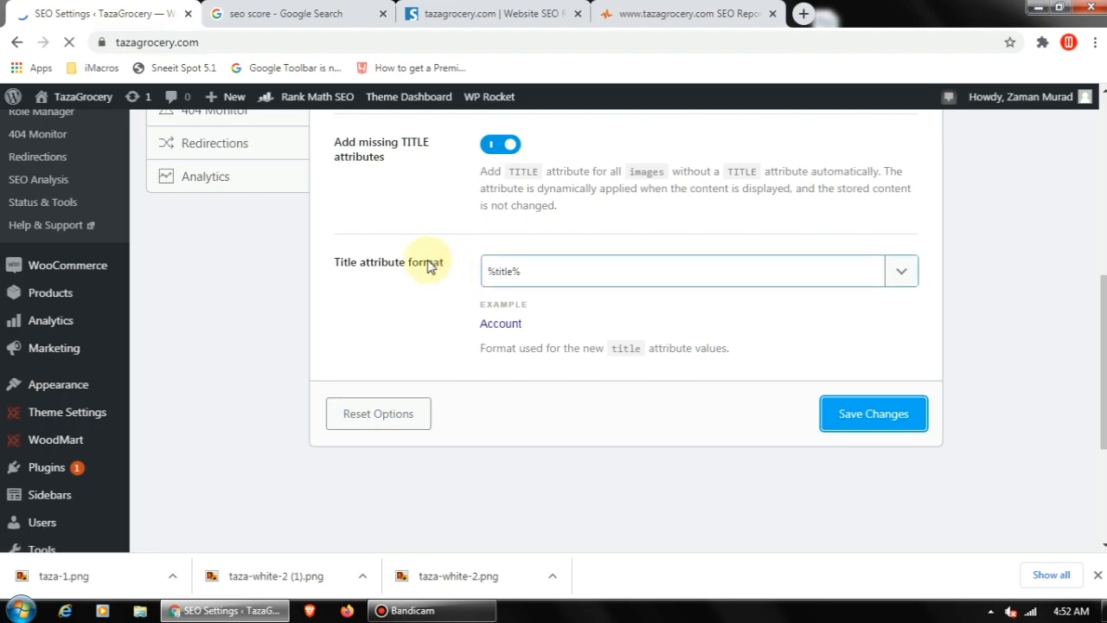
{"action": "scroll", "coordinate": [24, 334], "scroll_direction": "down", "scroll_amount": 4}
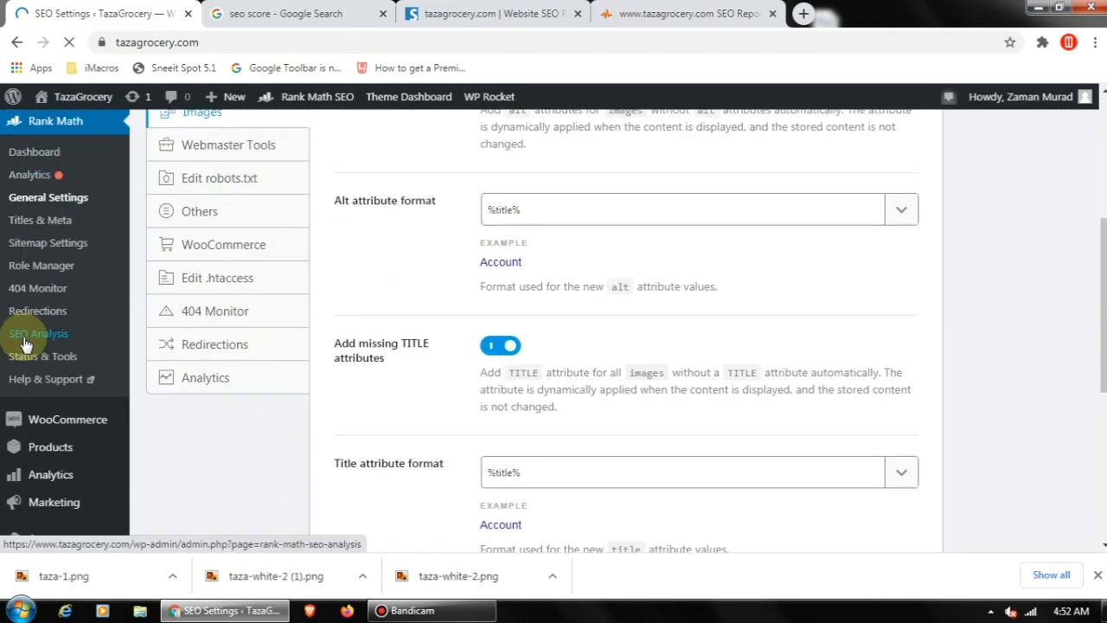
{"action": "left_click", "coordinate": [39, 337]}
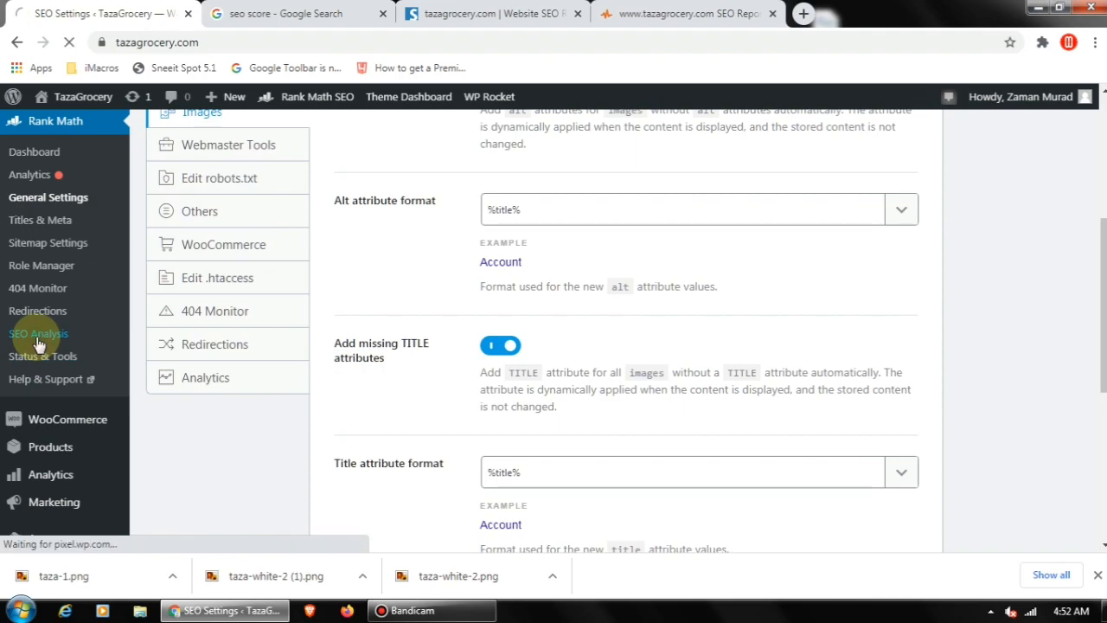
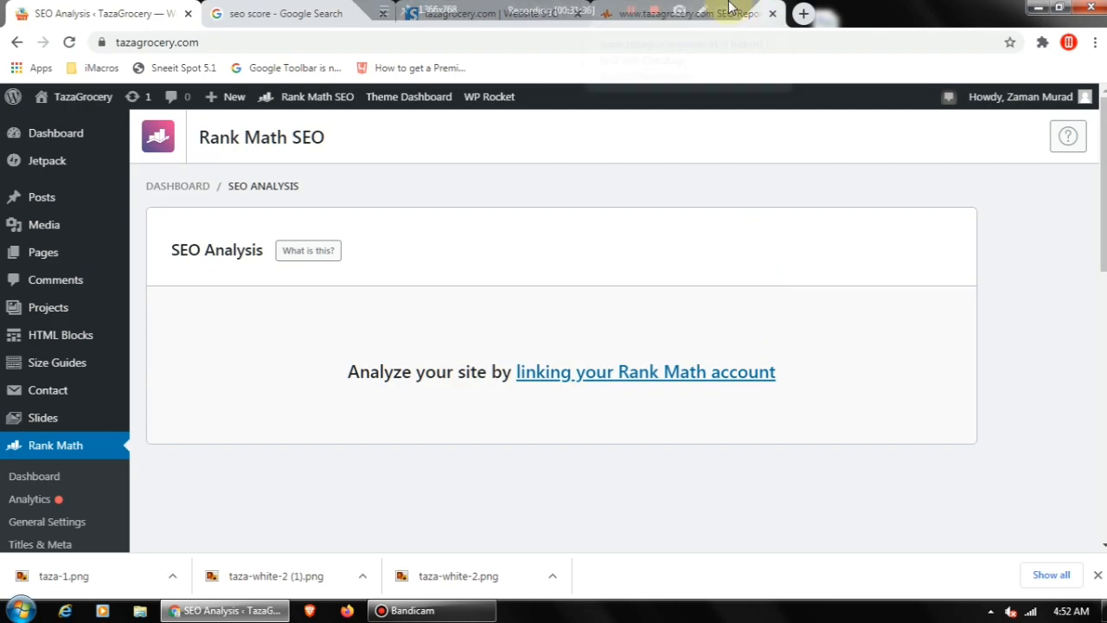
Reload the tazagrocery.com SEO Site Checkup report scoring 63/100, dismissing the registration prompt
{"action": "left_click", "coordinate": [670, 10]}
{"action": "scroll", "coordinate": [376, 272], "scroll_direction": "up", "scroll_amount": 10}
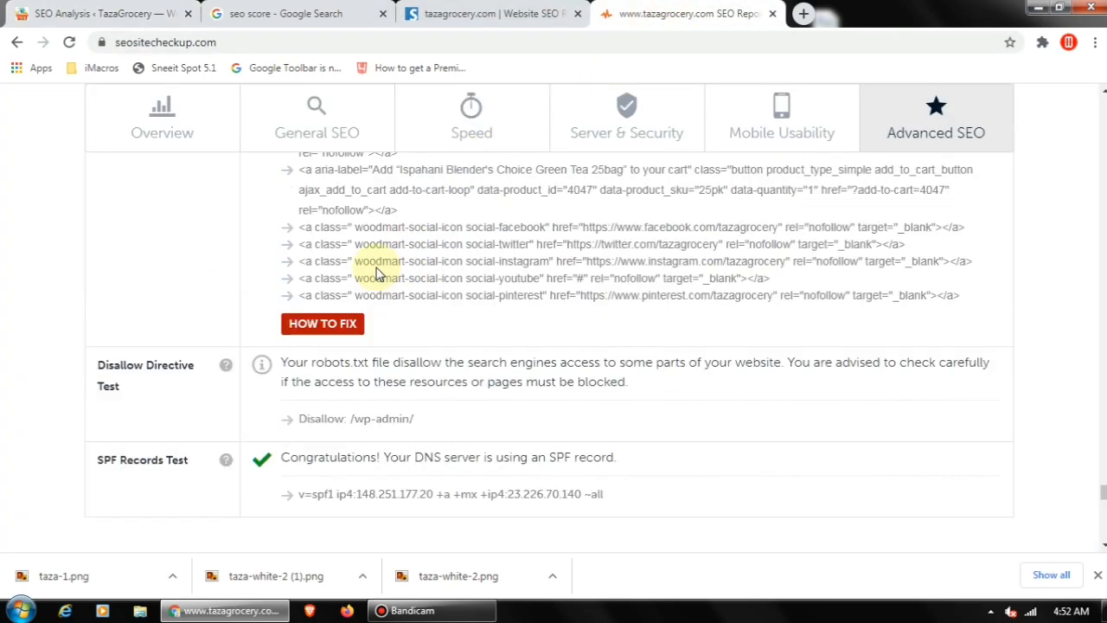
{"action": "scroll", "coordinate": [376, 272], "scroll_direction": "up", "scroll_amount": 10}
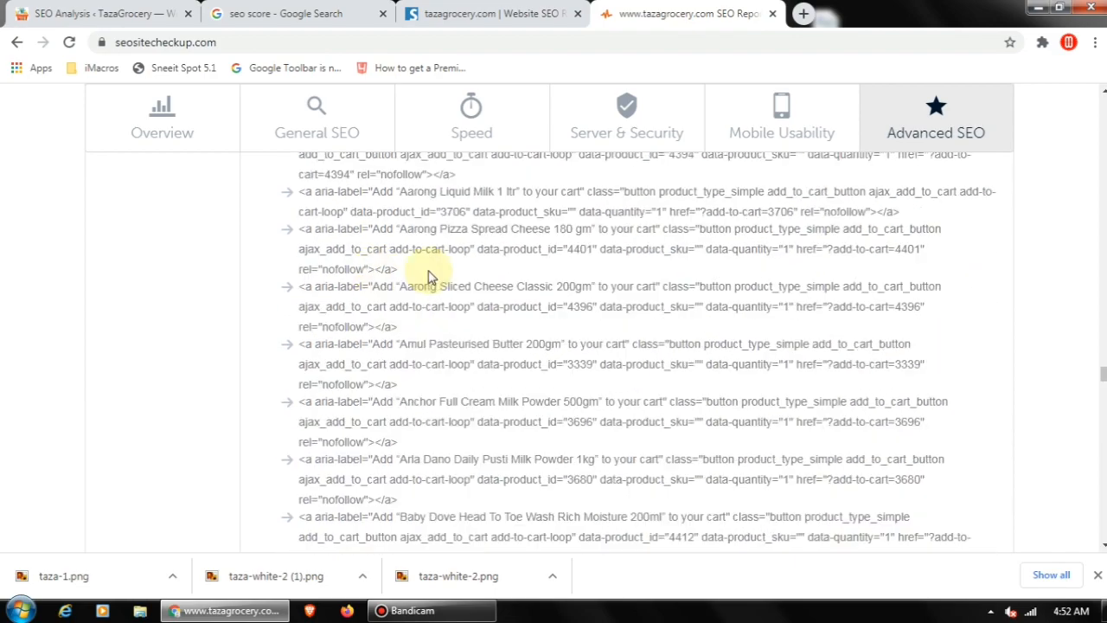
{"action": "left_click_drag", "start_coordinate": [1104, 367], "coordinate": [1104, 104]}
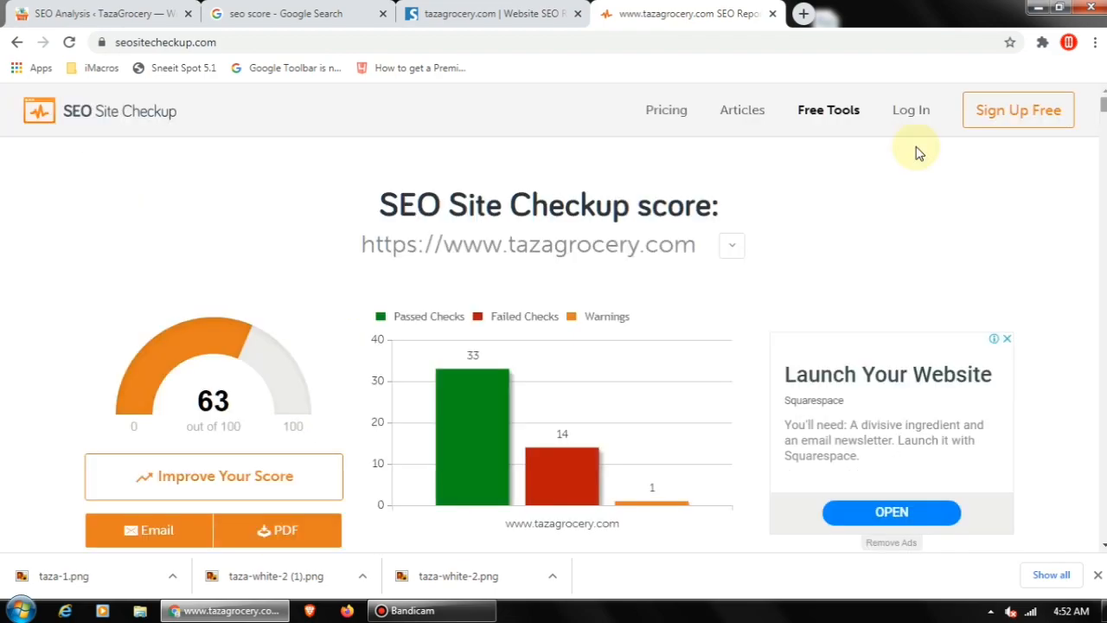
{"action": "scroll", "coordinate": [729, 201], "scroll_direction": "down", "scroll_amount": 1}
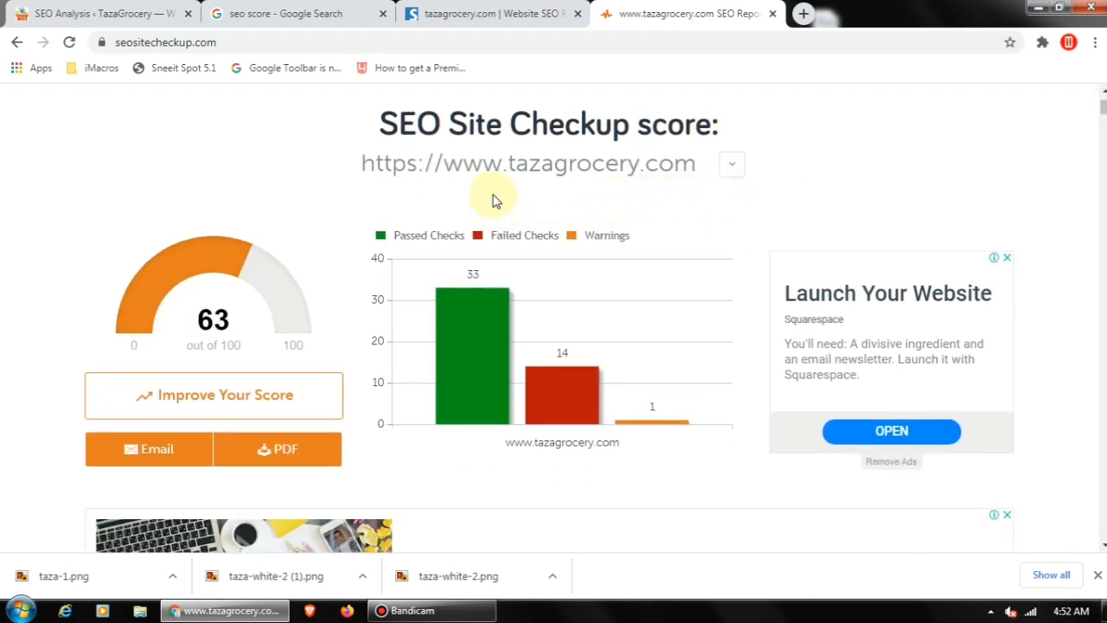
{"action": "left_click", "coordinate": [200, 394]}
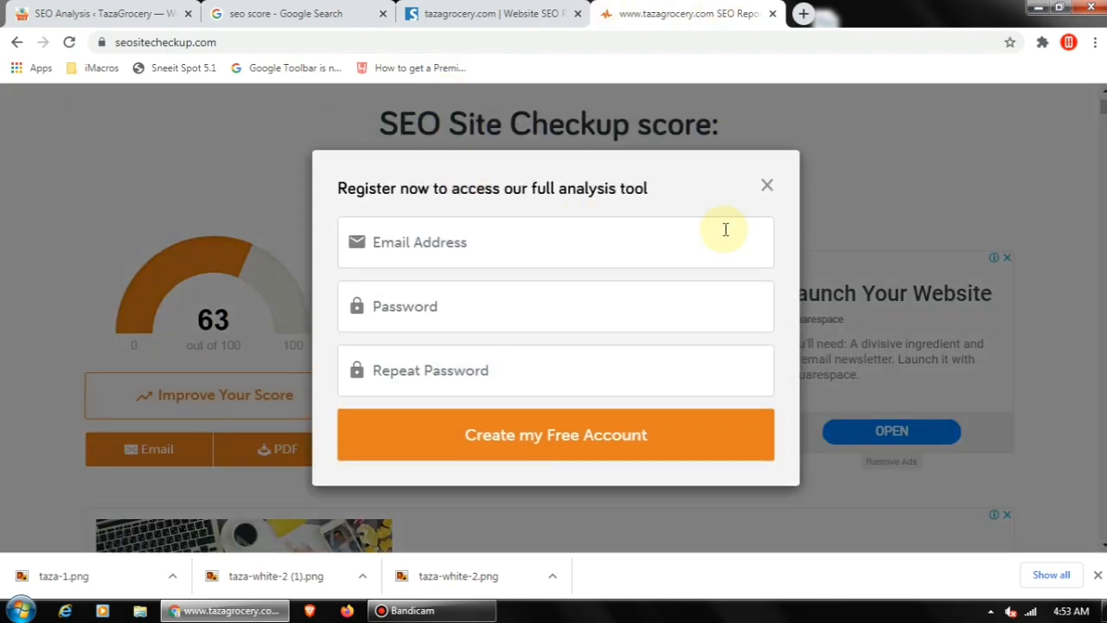
{"action": "left_click", "coordinate": [766, 186]}
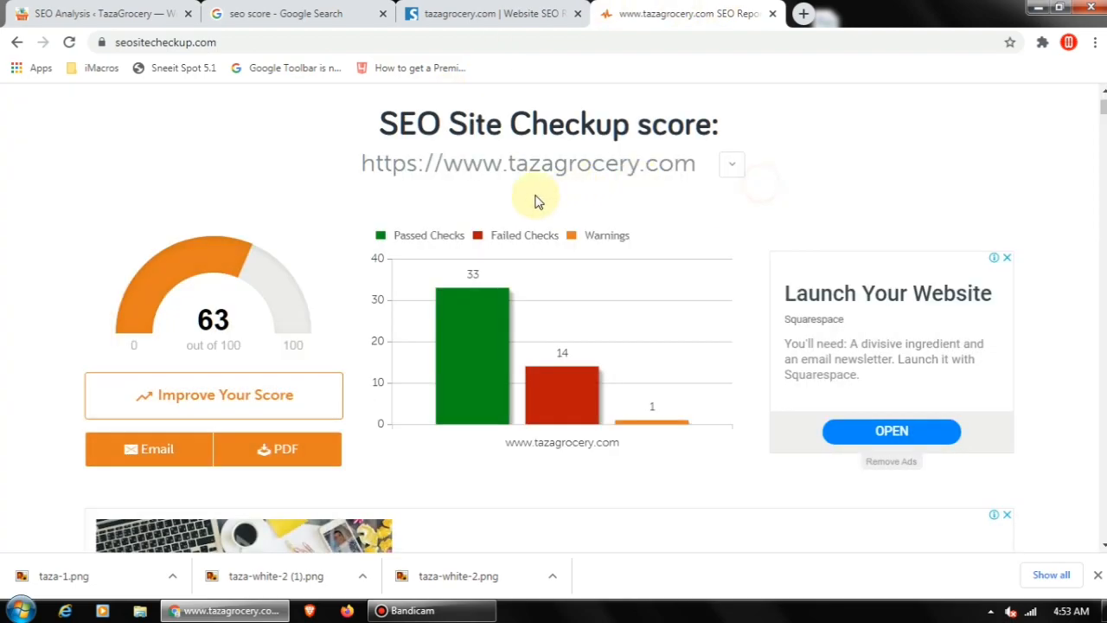
{"action": "left_click", "coordinate": [70, 42]}
{"action": "left_click", "coordinate": [608, 165]}
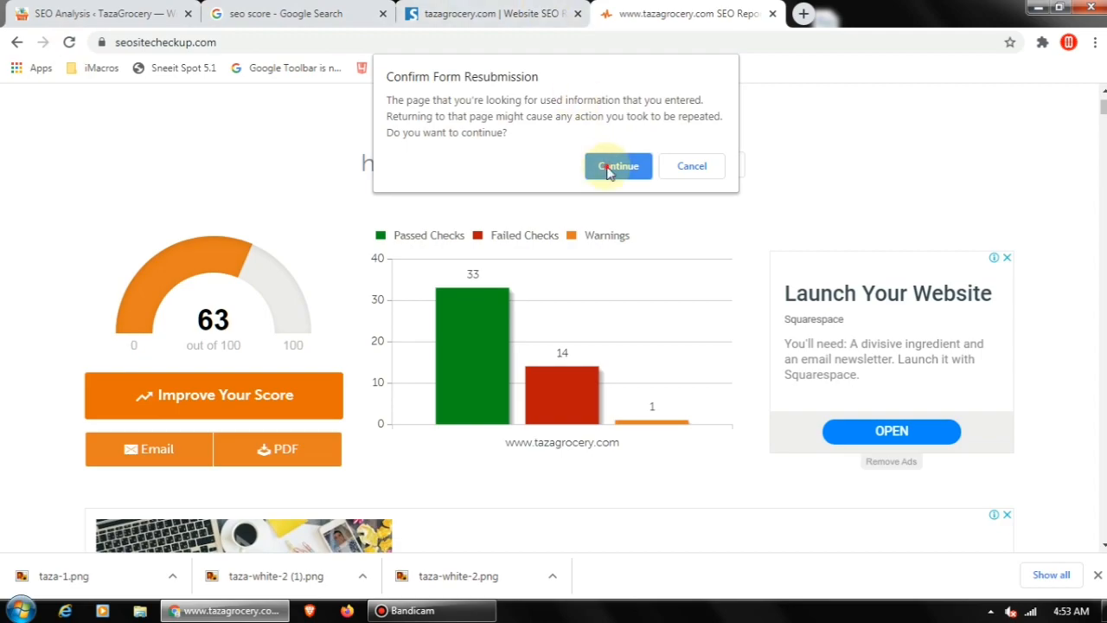
Rerun the Seobility analysis of tazagrocery.com
{"action": "left_click", "coordinate": [448, 10]}
{"action": "scroll", "coordinate": [358, 302], "scroll_direction": "up", "scroll_amount": 5}
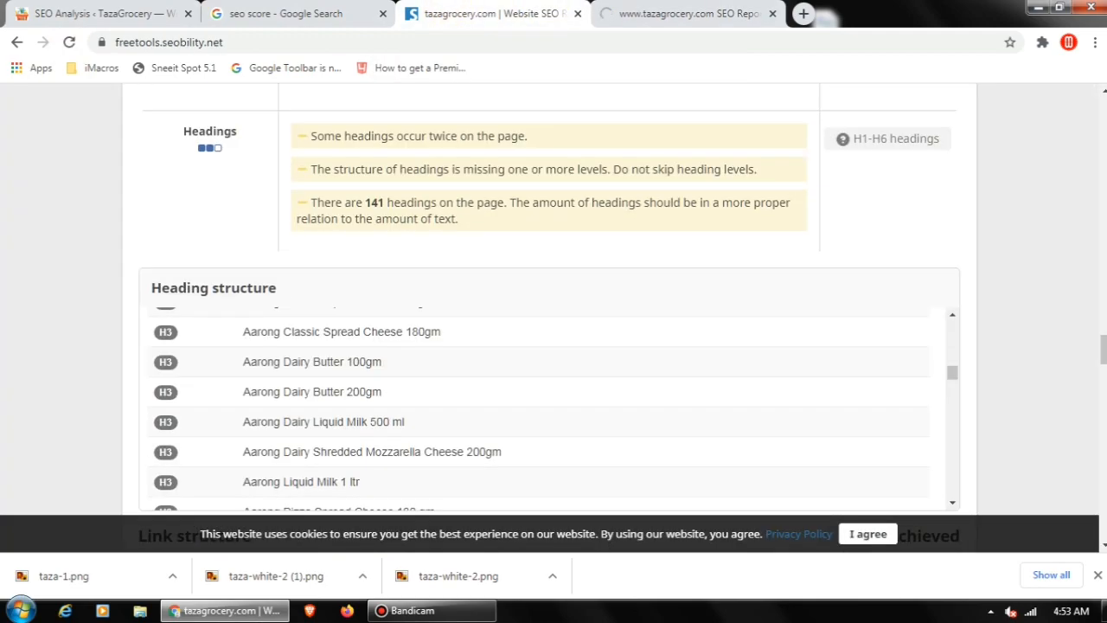
{"action": "left_click_drag", "start_coordinate": [1104, 350], "coordinate": [1102, 101]}
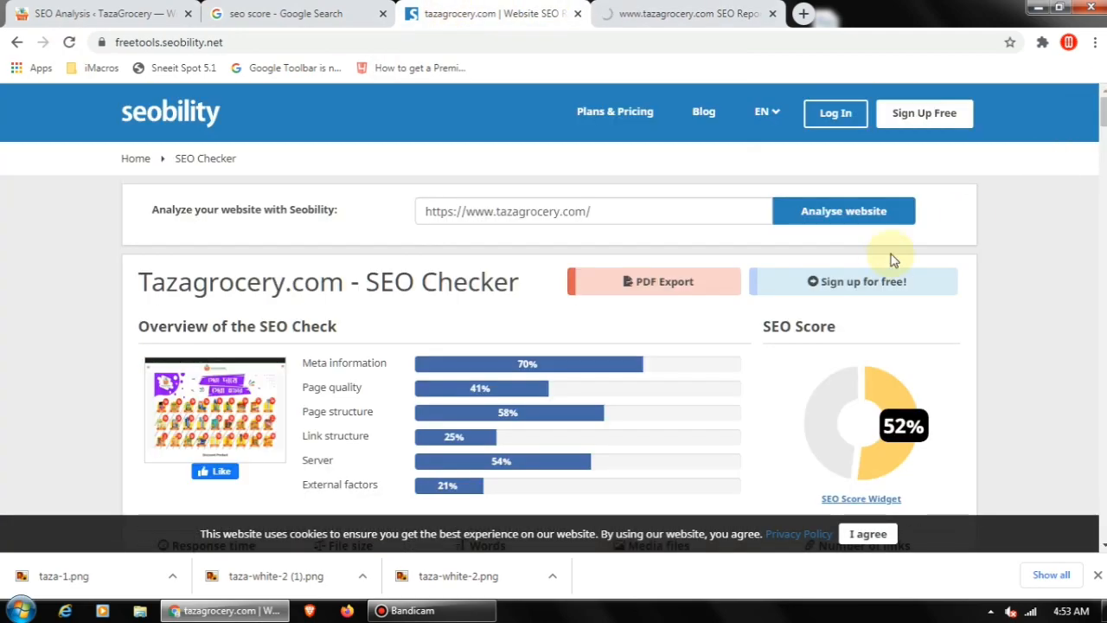
{"action": "left_click", "coordinate": [841, 212]}
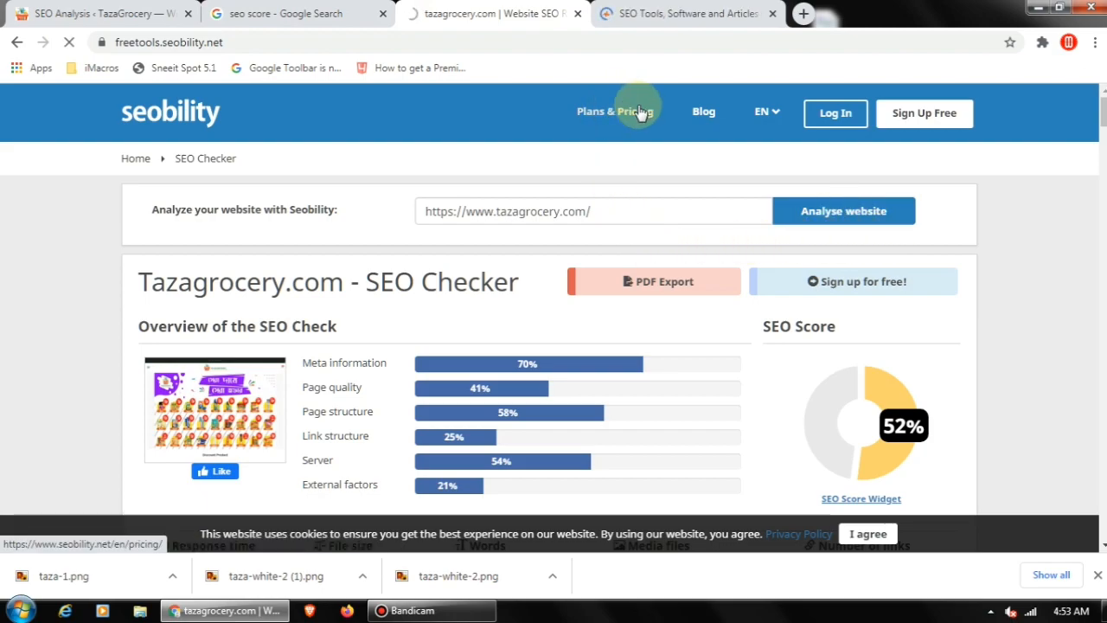
Review Seobility's 52% results down to the meta specifications, dismissing the crawl popup
{"action": "left_click", "coordinate": [653, 19]}
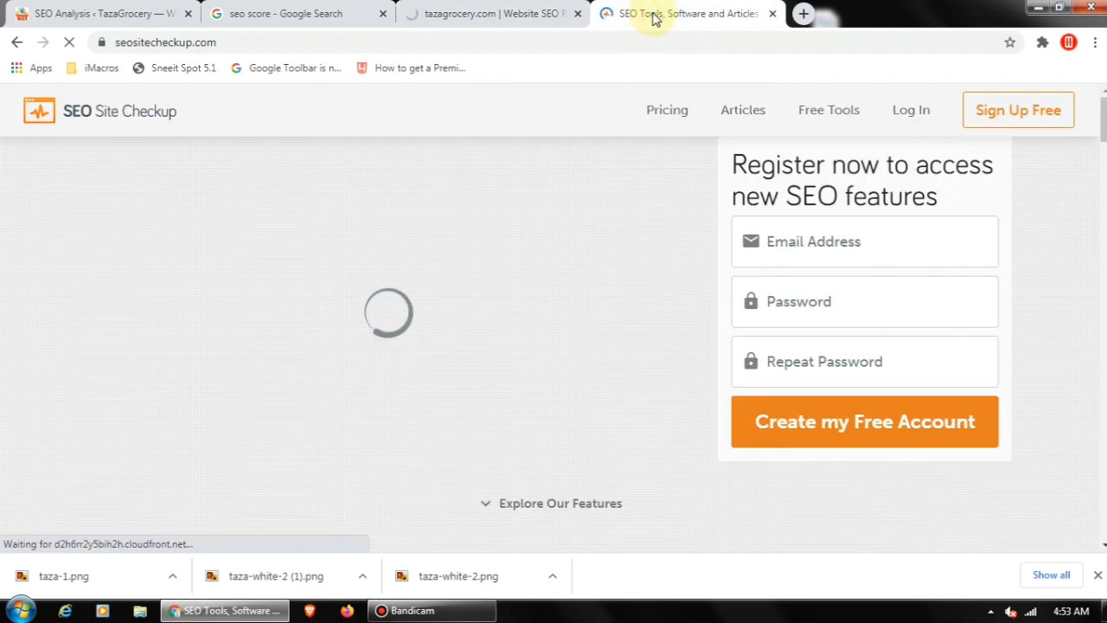
{"action": "left_click", "coordinate": [462, 12]}
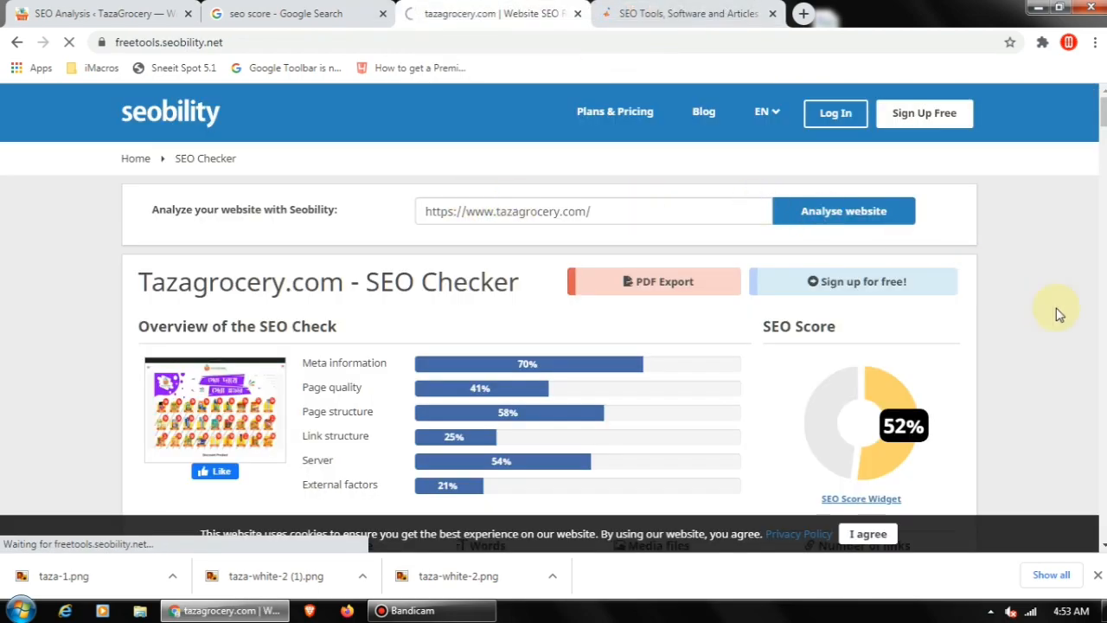
{"action": "scroll", "coordinate": [1060, 314], "scroll_direction": "down", "scroll_amount": 1}
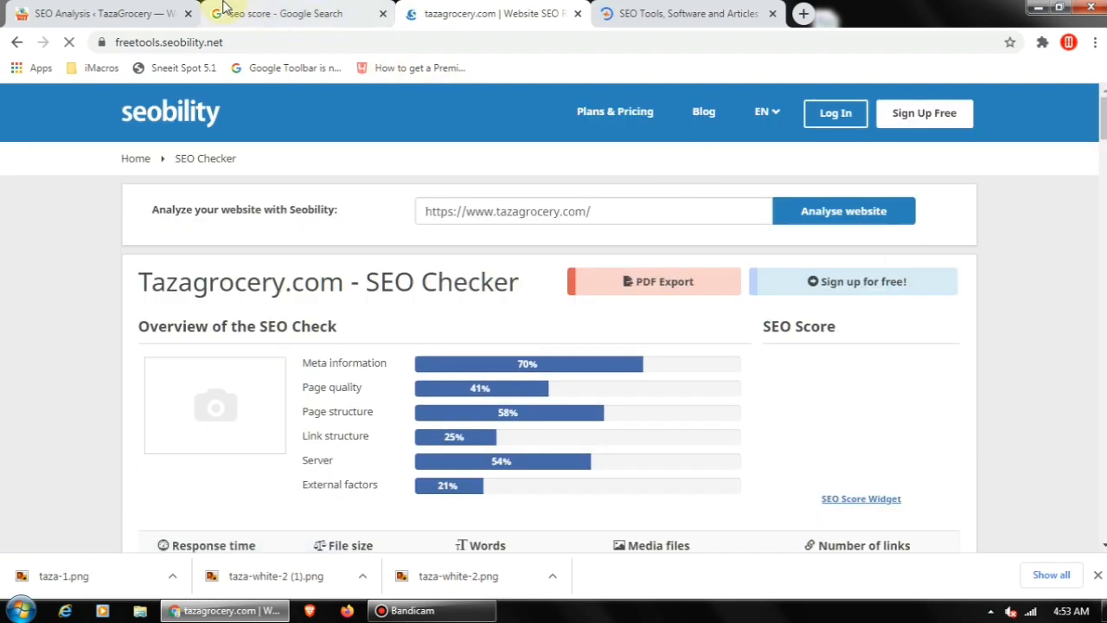
{"action": "left_click", "coordinate": [82, 13]}
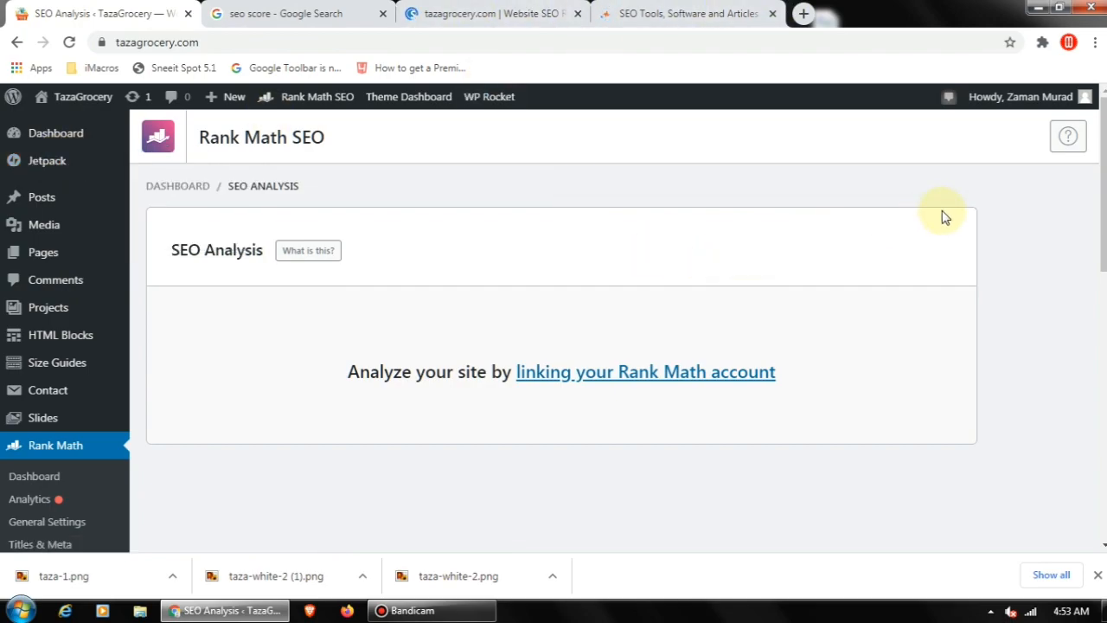
{"action": "left_click", "coordinate": [480, 15]}
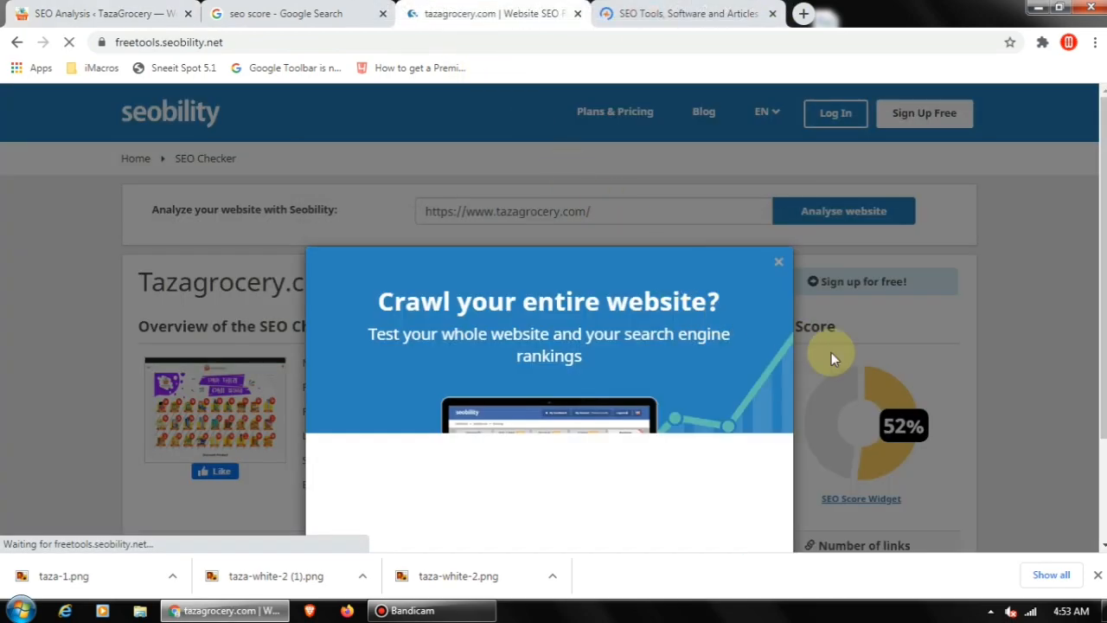
{"action": "left_click", "coordinate": [781, 264]}
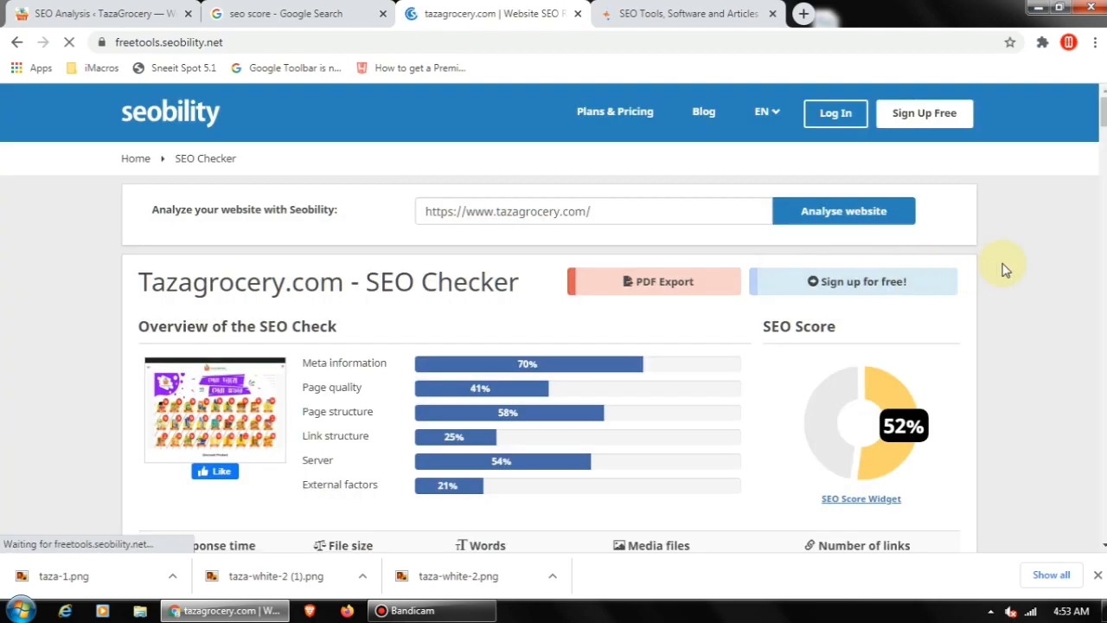
{"action": "scroll", "coordinate": [1041, 268], "scroll_direction": "down", "scroll_amount": 2}
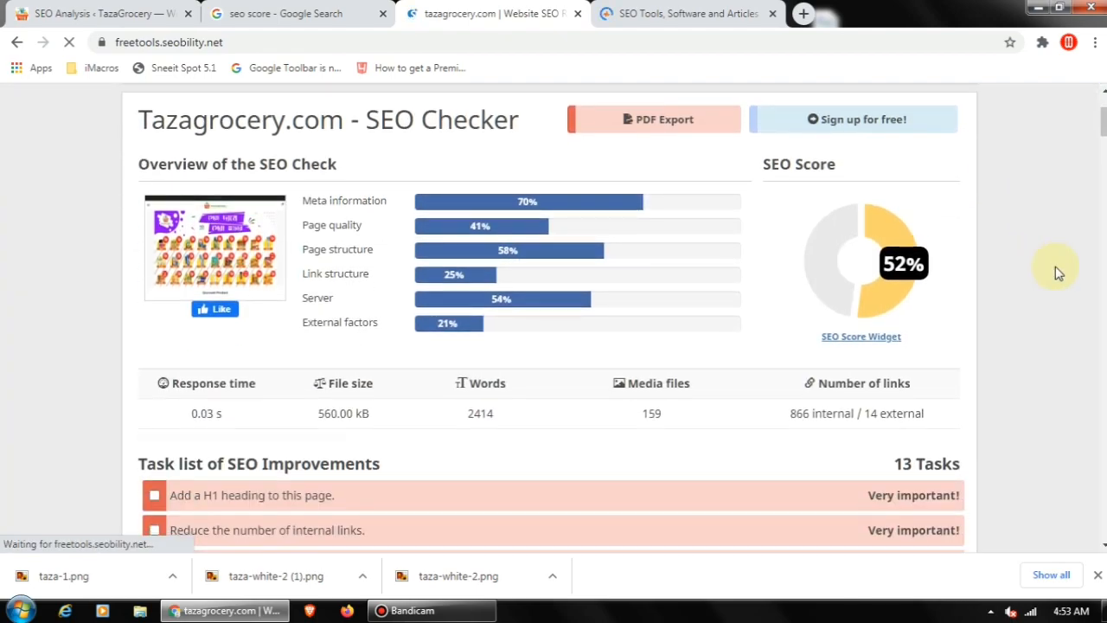
{"action": "scroll", "coordinate": [1058, 273], "scroll_direction": "down", "scroll_amount": 2}
{"action": "scroll", "coordinate": [1057, 273], "scroll_direction": "down", "scroll_amount": 4}
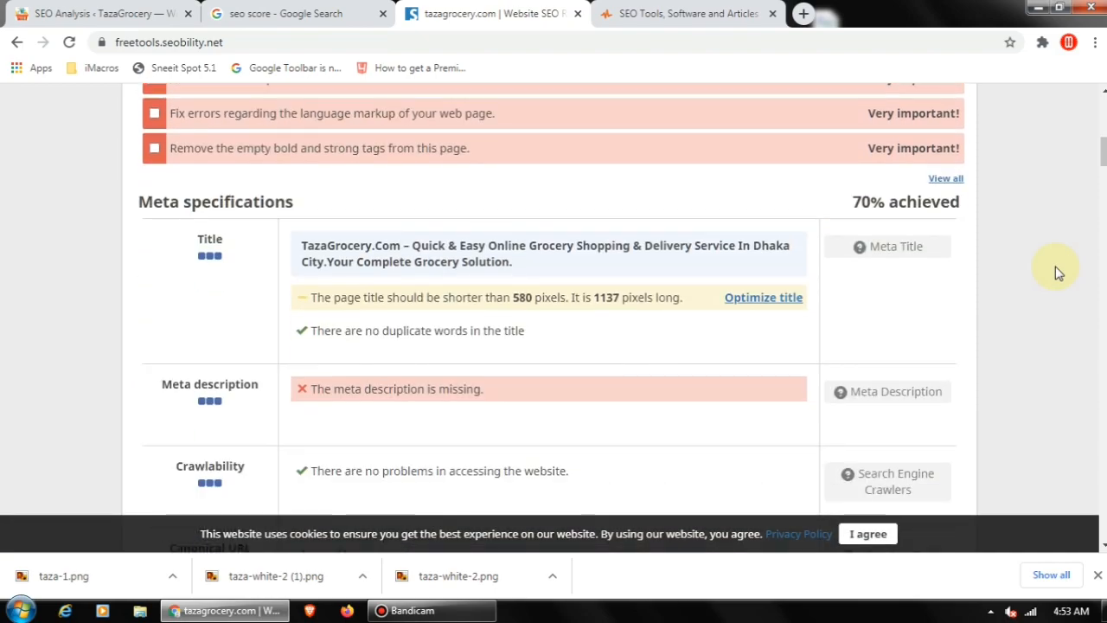
{"action": "scroll", "coordinate": [1058, 273], "scroll_direction": "down", "scroll_amount": 1}
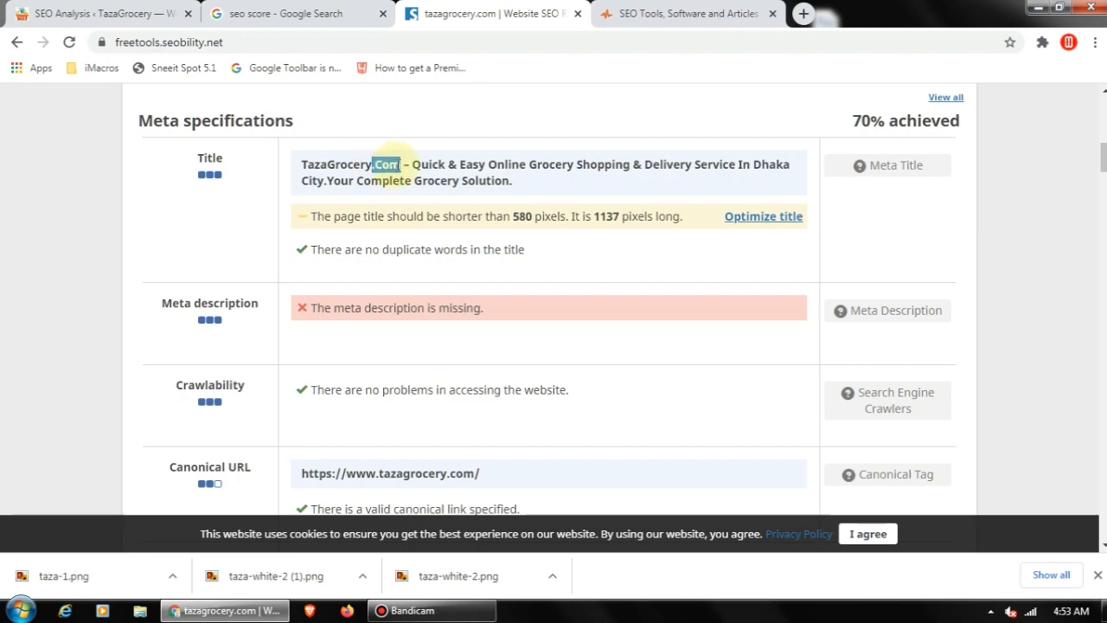
{"action": "left_click", "coordinate": [389, 164]}
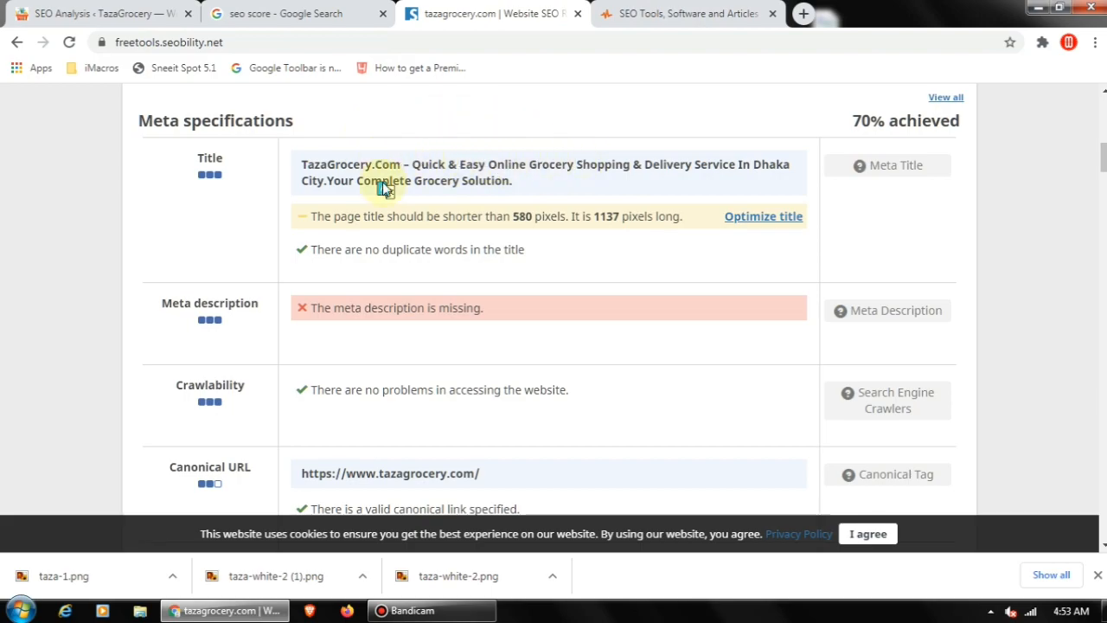
Return to the SEO Site Checkup summary showing 63%
{"action": "left_click", "coordinate": [113, 13]}
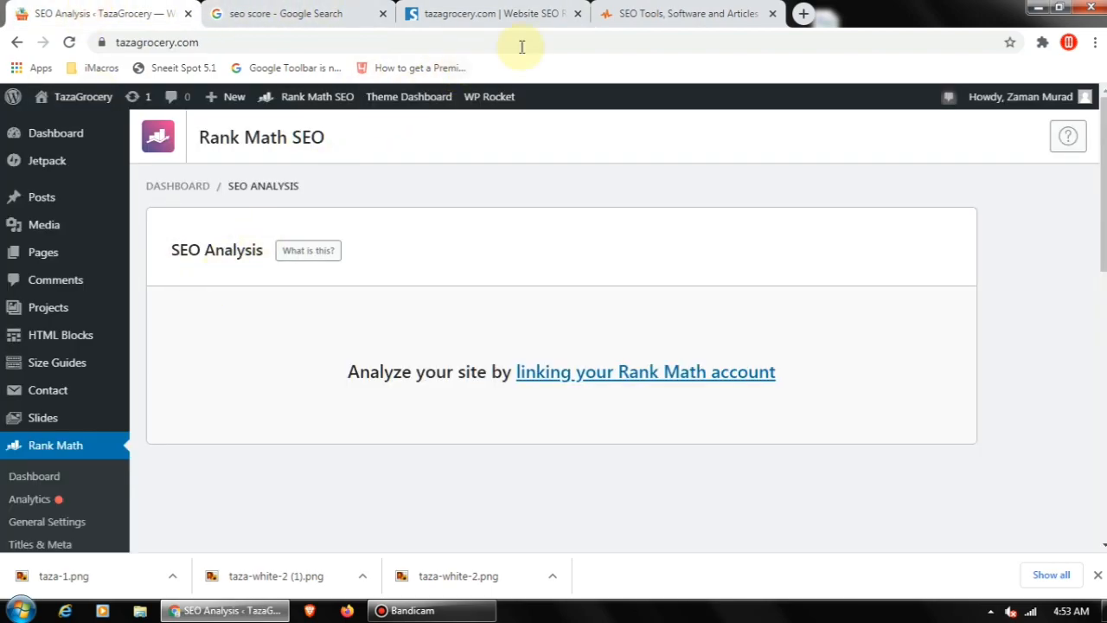
{"action": "left_click", "coordinate": [645, 14]}
{"action": "scroll", "coordinate": [410, 262], "scroll_direction": "down", "scroll_amount": 4}
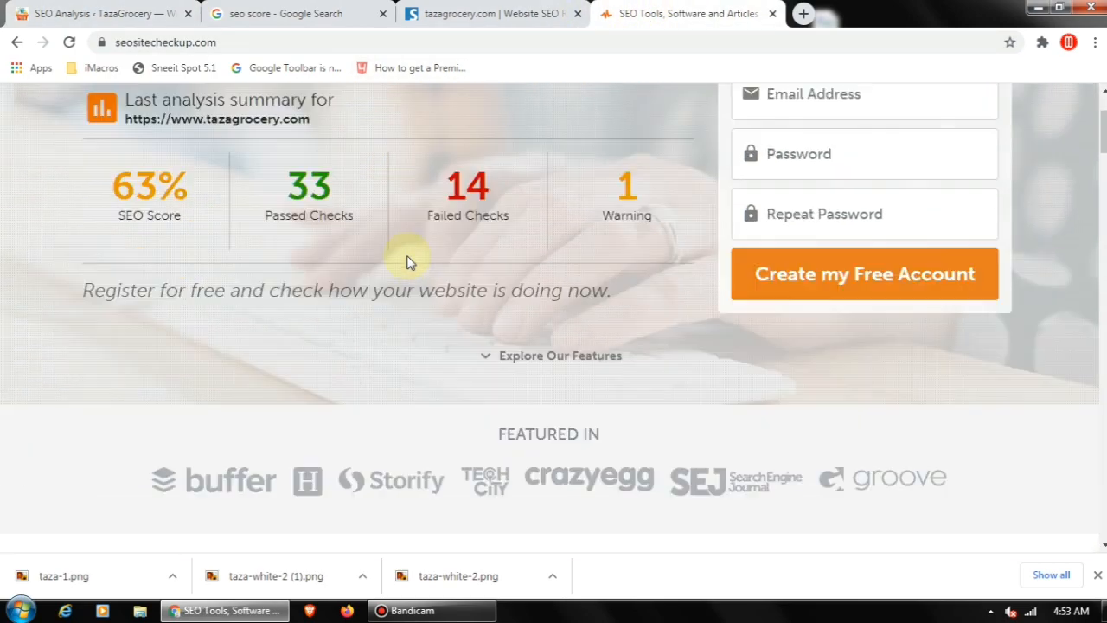
{"action": "scroll", "coordinate": [617, 50], "scroll_direction": "up", "scroll_amount": 4}
Go to page 2 of Google's 'seo score' search results
{"action": "left_click", "coordinate": [805, 15]}
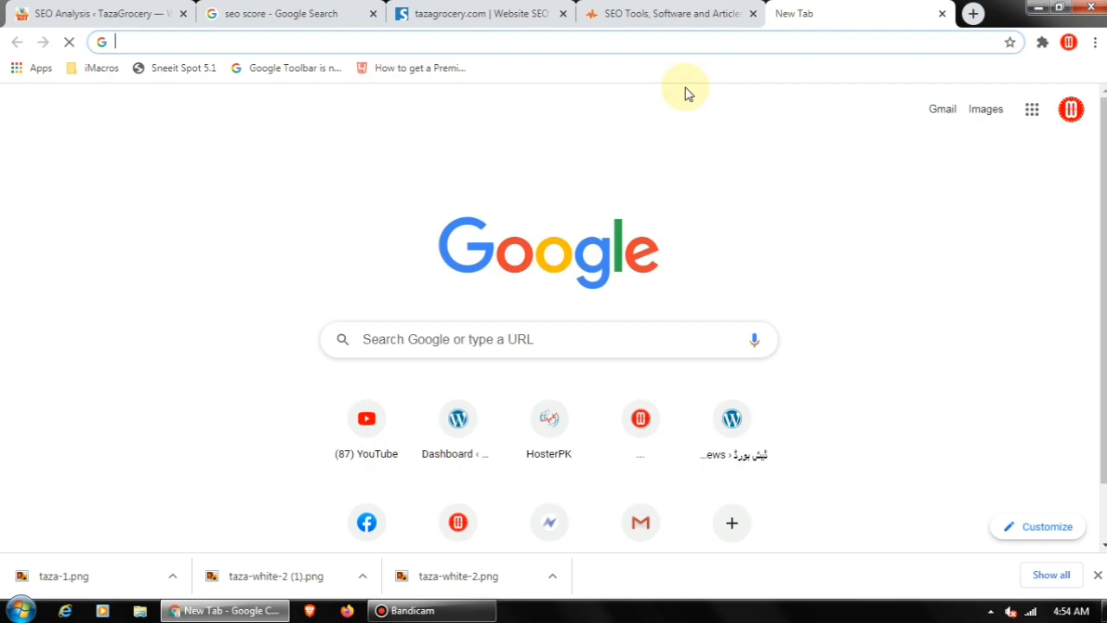
{"action": "left_click", "coordinate": [320, 12]}
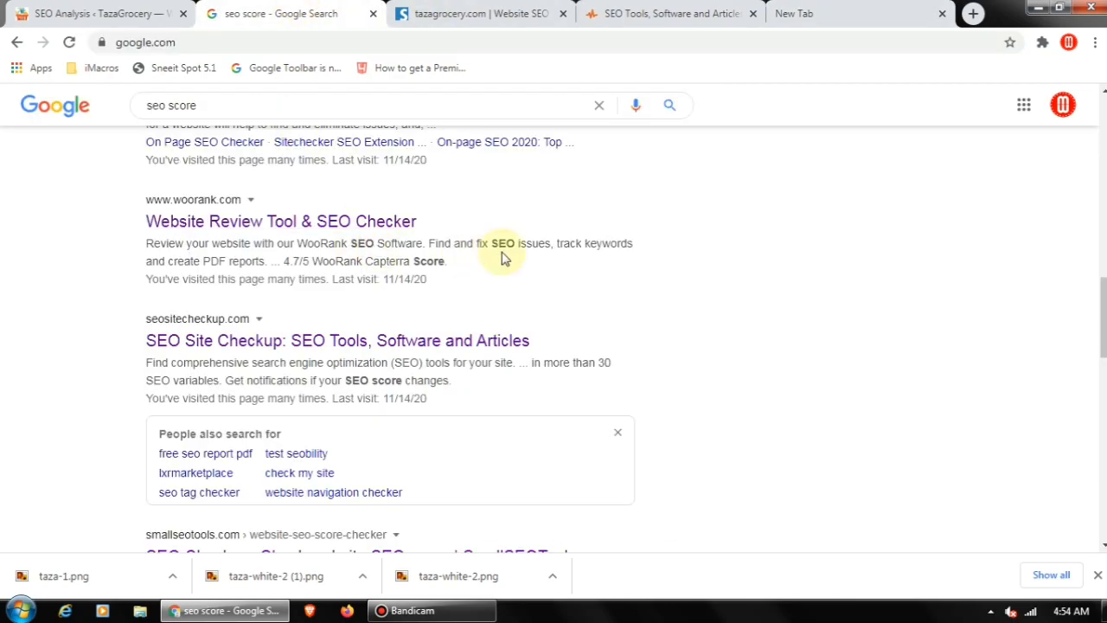
{"action": "scroll", "coordinate": [504, 258], "scroll_direction": "up", "scroll_amount": 10}
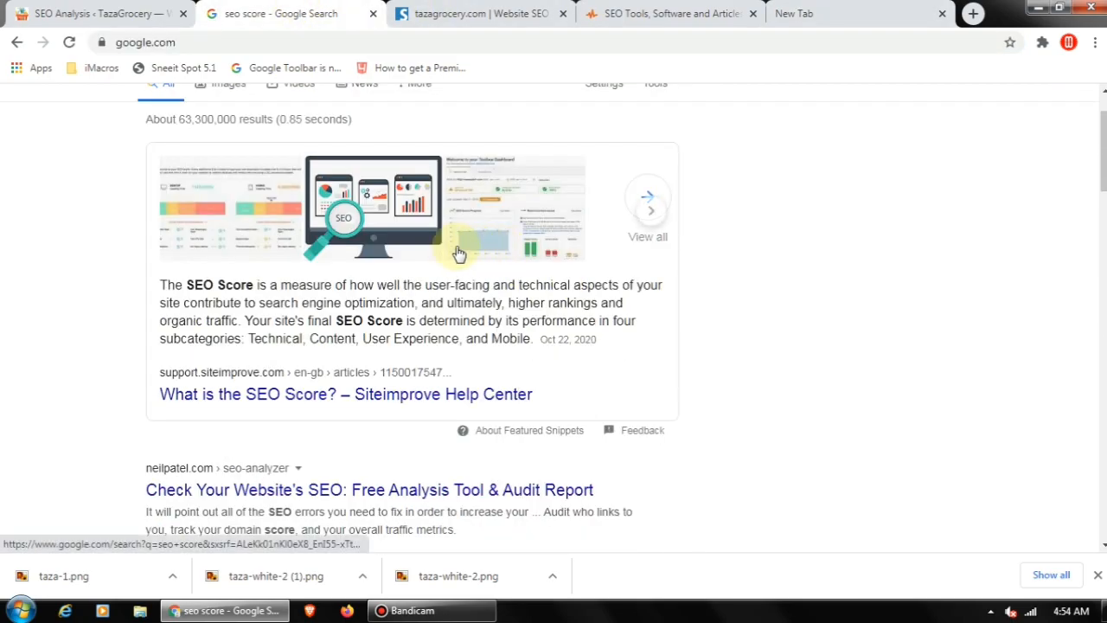
{"action": "scroll", "coordinate": [380, 347], "scroll_direction": "down", "scroll_amount": 1}
{"action": "scroll", "coordinate": [581, 349], "scroll_direction": "down", "scroll_amount": 15}
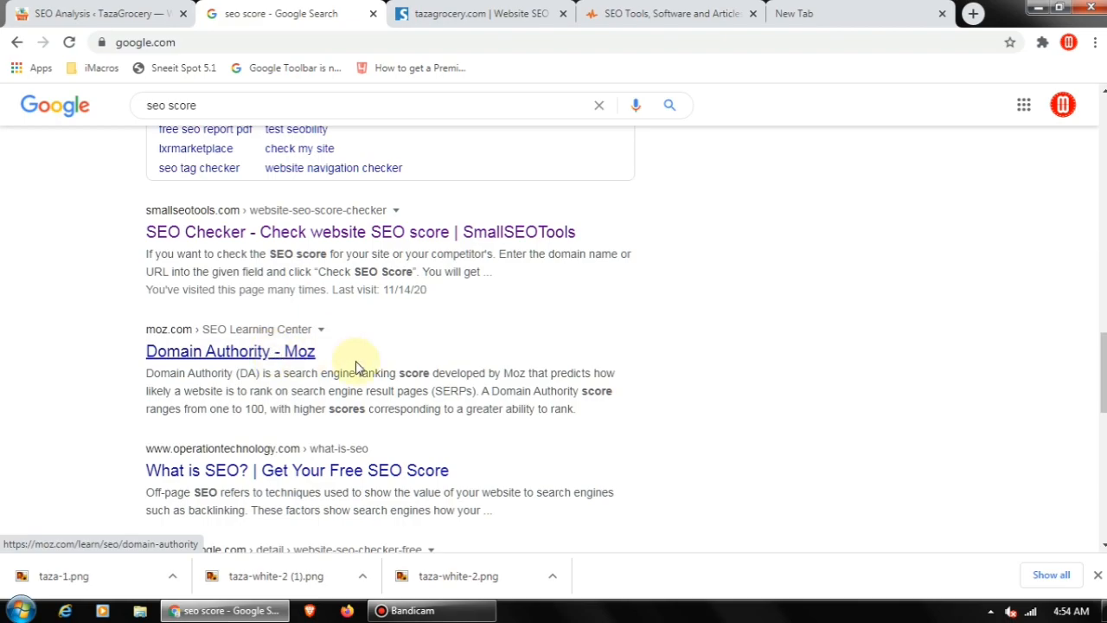
{"action": "scroll", "coordinate": [355, 363], "scroll_direction": "down", "scroll_amount": 3}
{"action": "scroll", "coordinate": [372, 356], "scroll_direction": "down", "scroll_amount": 5}
{"action": "left_click", "coordinate": [331, 433]}
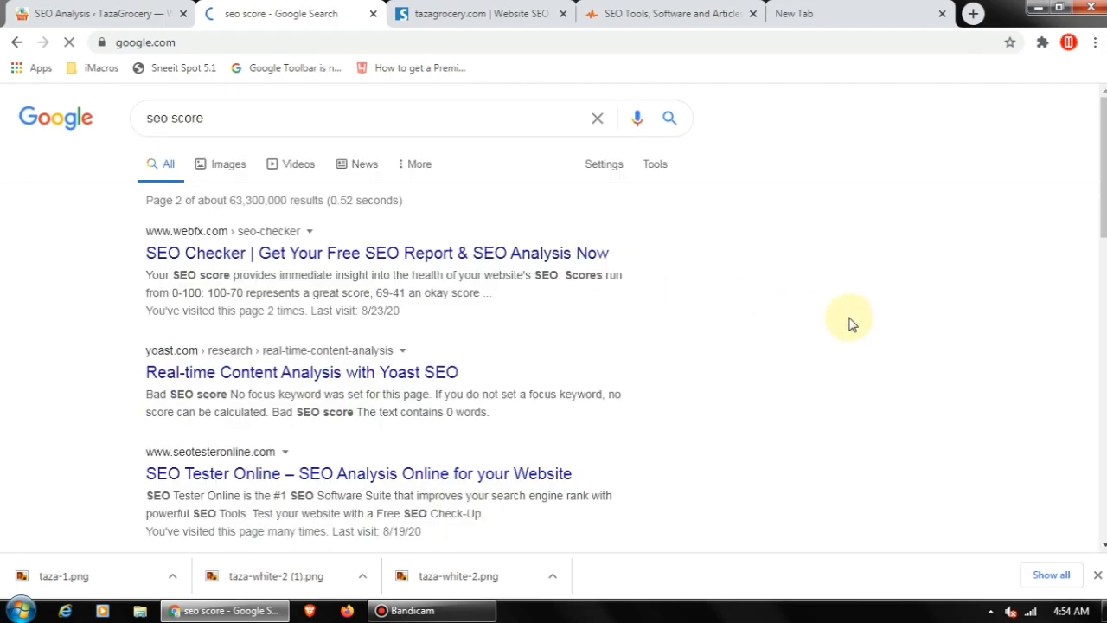
Open SEO Checker, SEO Tester Online, SEO Score Checker, Content Analysis, SEO Scores and Sure Oak in background tabs
{"action": "middle_click", "coordinate": [435, 255]}
{"action": "scroll", "coordinate": [528, 378], "scroll_direction": "down", "scroll_amount": 3}
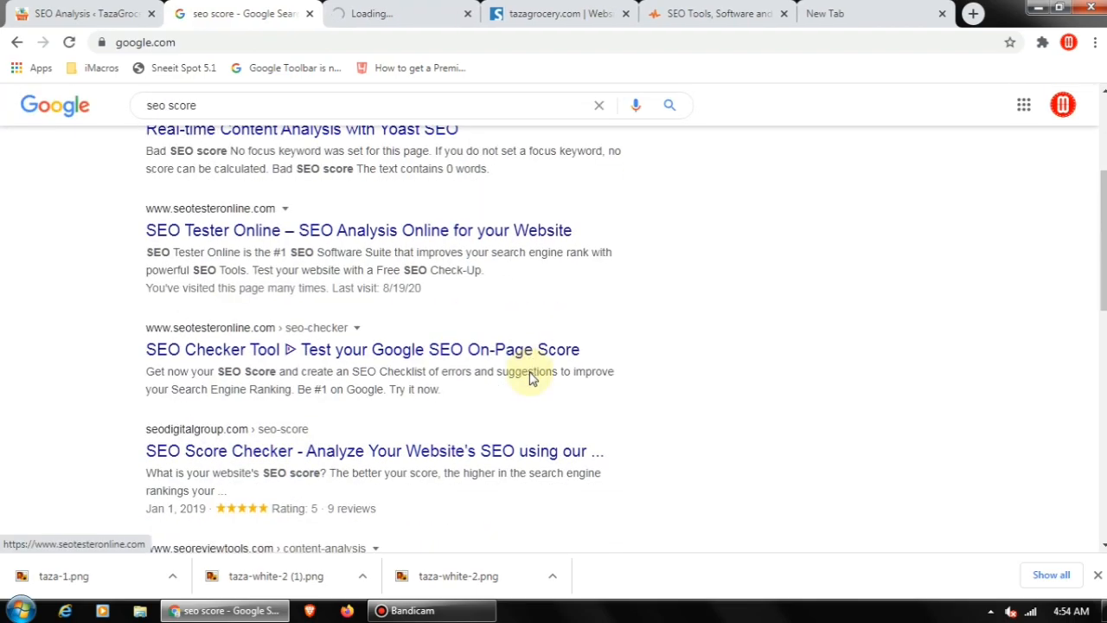
{"action": "middle_click", "coordinate": [301, 244]}
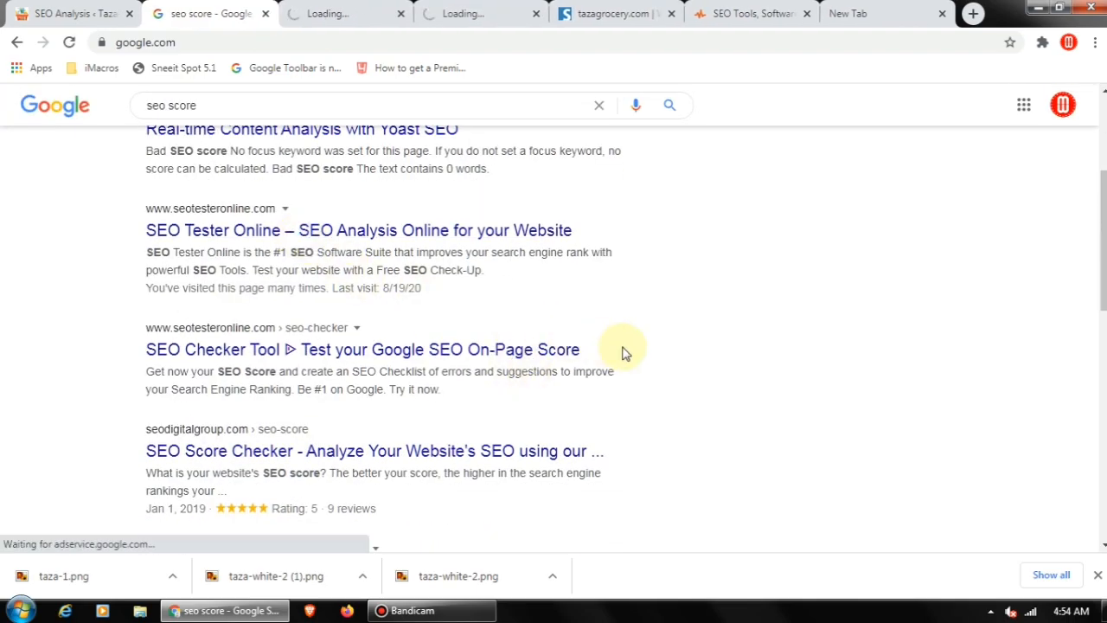
{"action": "scroll", "coordinate": [623, 351], "scroll_direction": "down", "scroll_amount": 2}
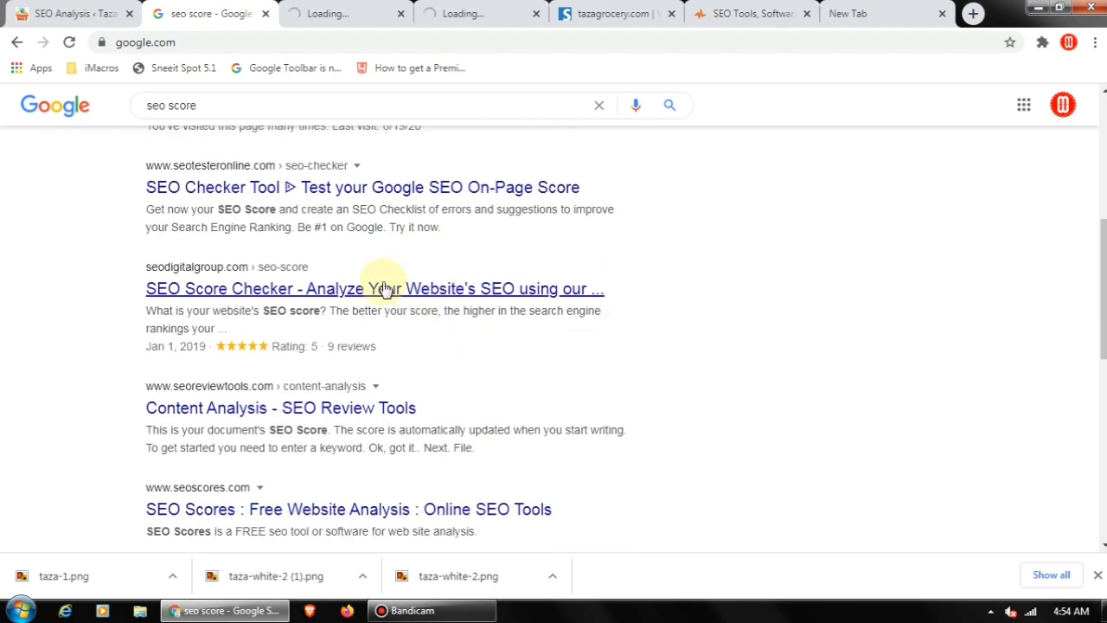
{"action": "middle_click", "coordinate": [385, 289]}
{"action": "scroll", "coordinate": [548, 354], "scroll_direction": "down", "scroll_amount": 2}
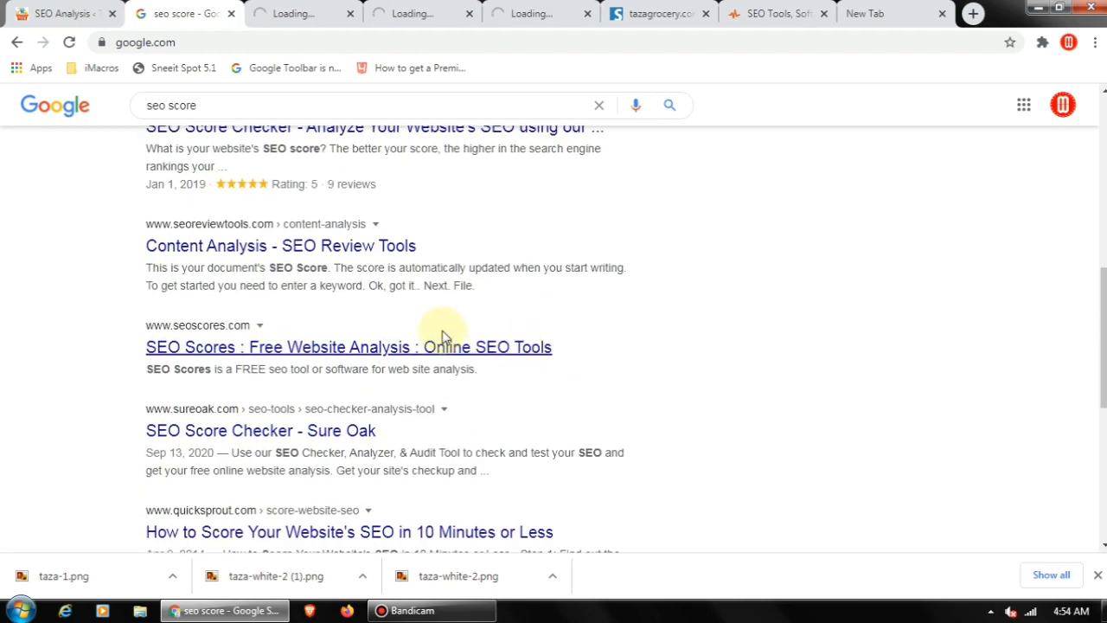
{"action": "middle_click", "coordinate": [346, 251]}
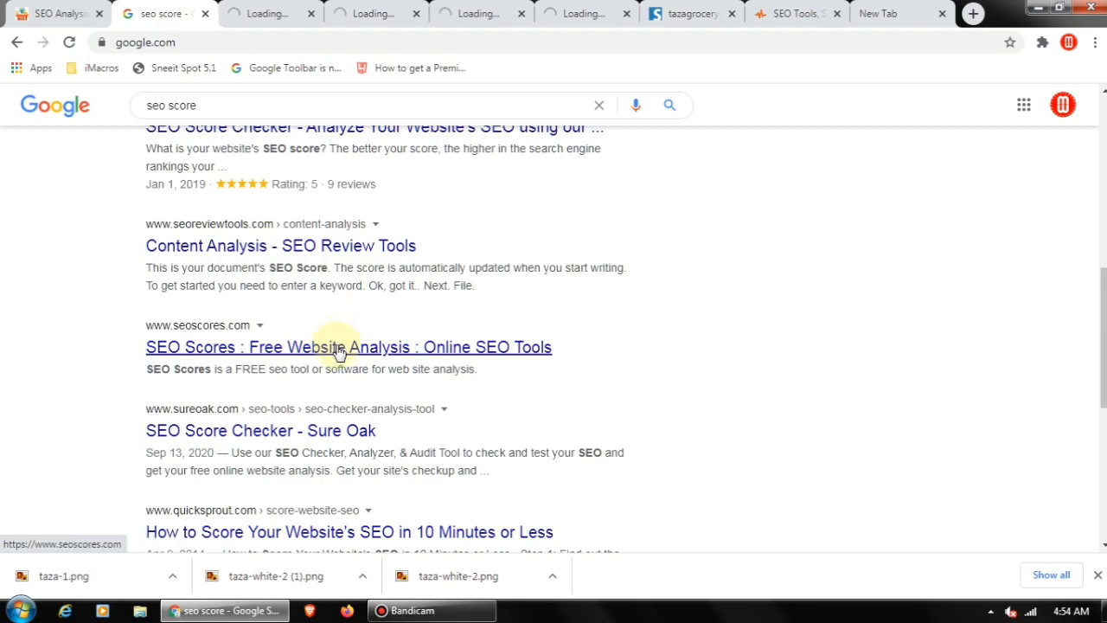
{"action": "middle_click", "coordinate": [341, 346]}
{"action": "middle_click", "coordinate": [327, 441]}
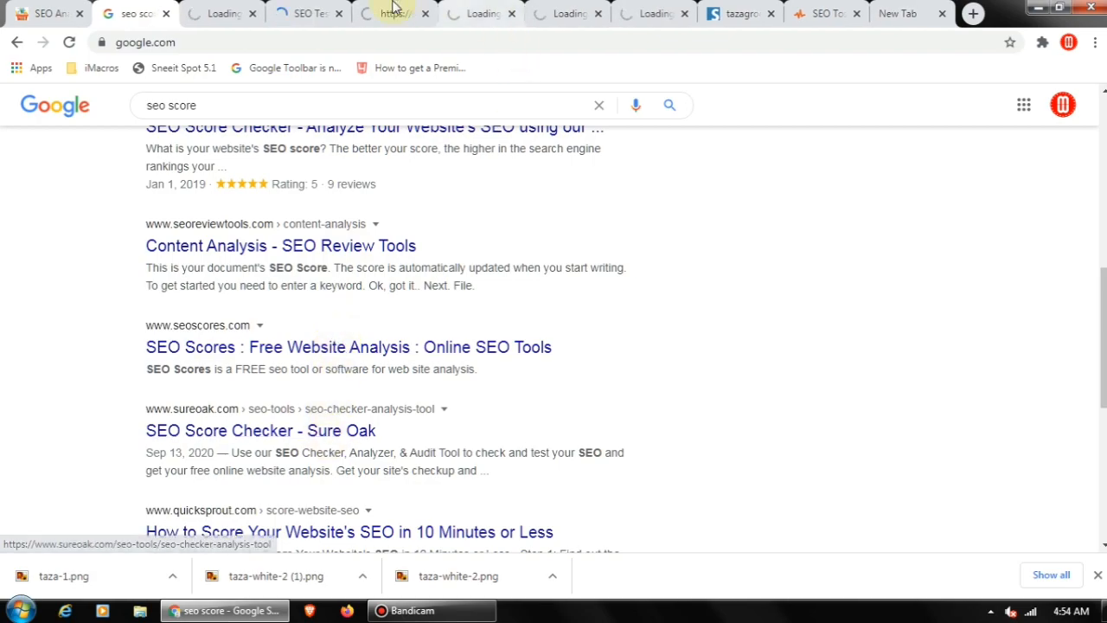
{"action": "left_click", "coordinate": [727, 13]}
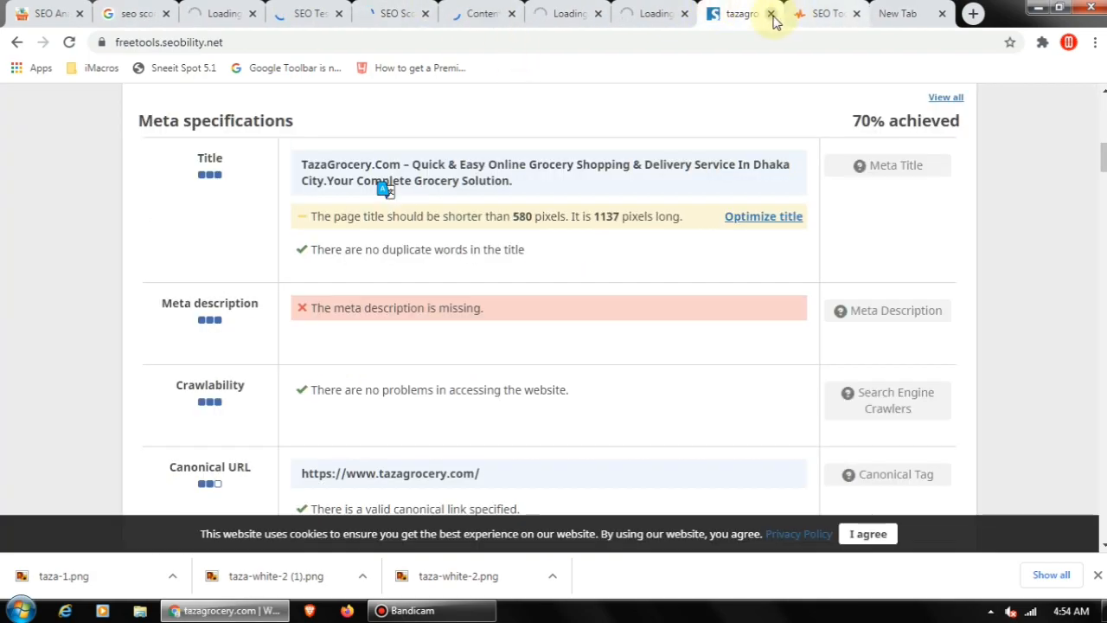
Close the Seobility, SEO Site Checkup and empty new tabs
{"action": "left_click", "coordinate": [772, 14]}
{"action": "left_click", "coordinate": [772, 14]}
{"action": "left_click", "coordinate": [772, 13]}
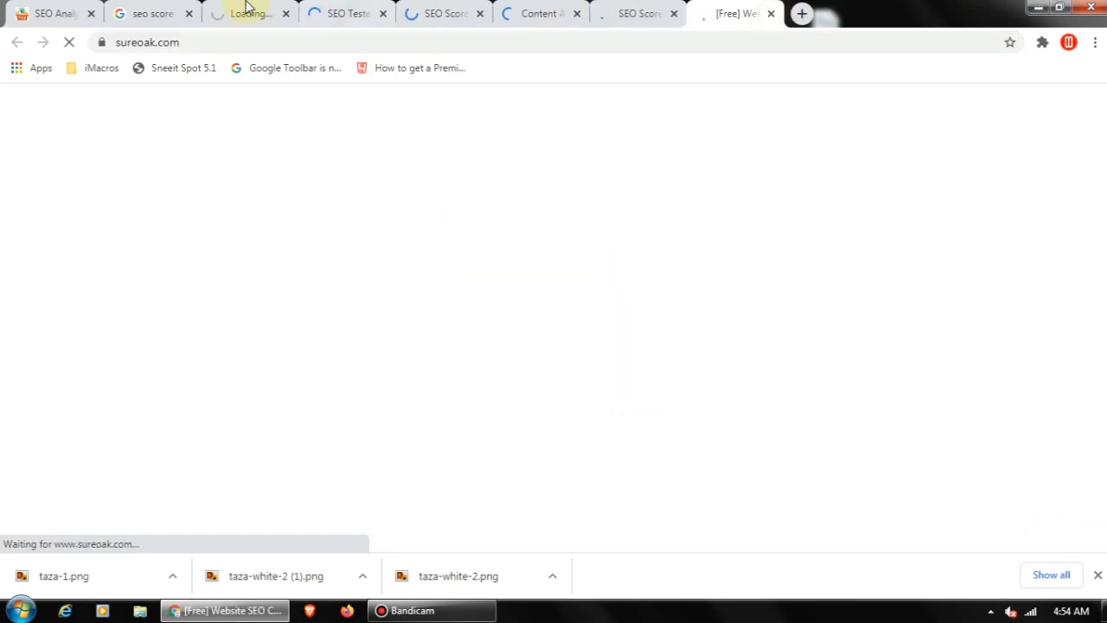
{"action": "left_click", "coordinate": [415, 12]}
{"action": "left_click", "coordinate": [346, 13]}
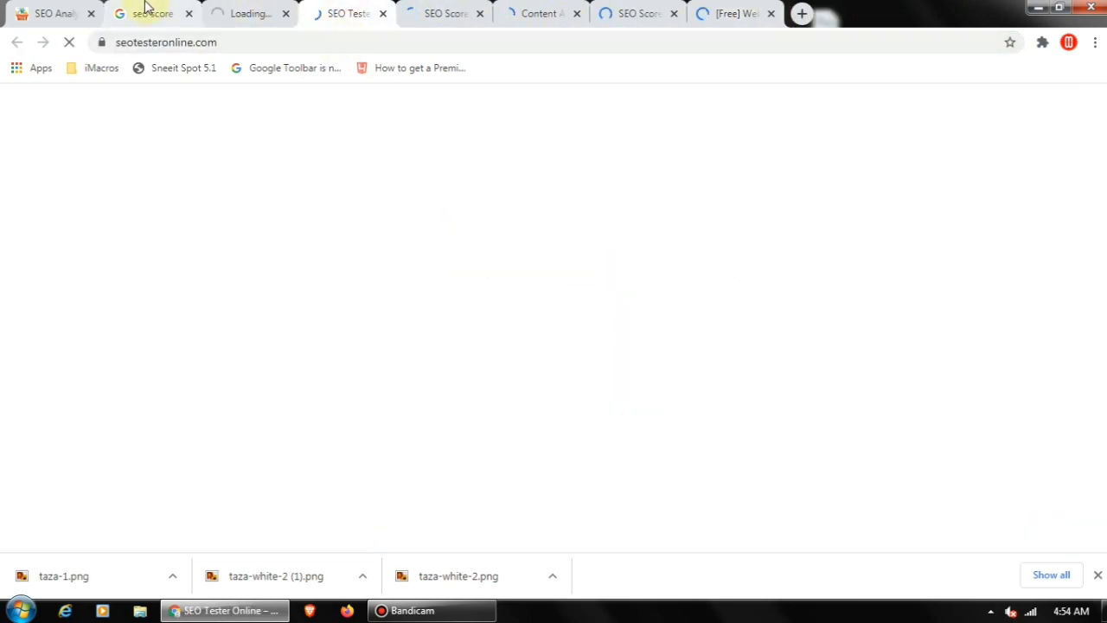
{"action": "left_click", "coordinate": [65, 12]}
{"action": "left_click", "coordinate": [212, 43]}
{"action": "left_click", "coordinate": [214, 42]}
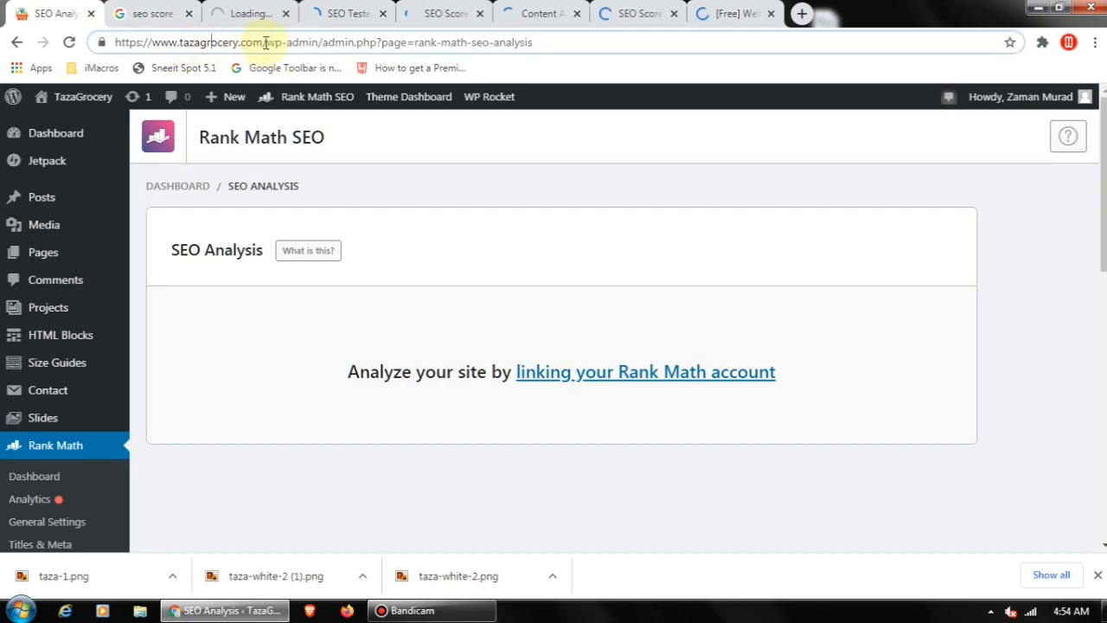
{"action": "left_click_drag", "start_coordinate": [160, 40], "coordinate": [93, 40]}
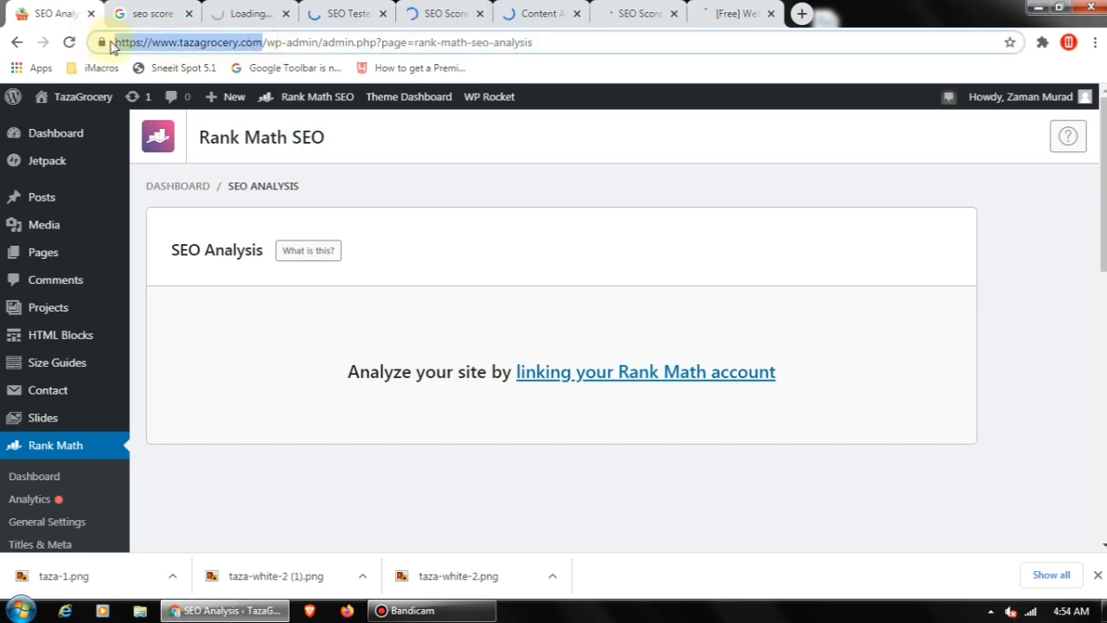
{"action": "right_click", "coordinate": [109, 44]}
{"action": "left_click", "coordinate": [173, 109]}
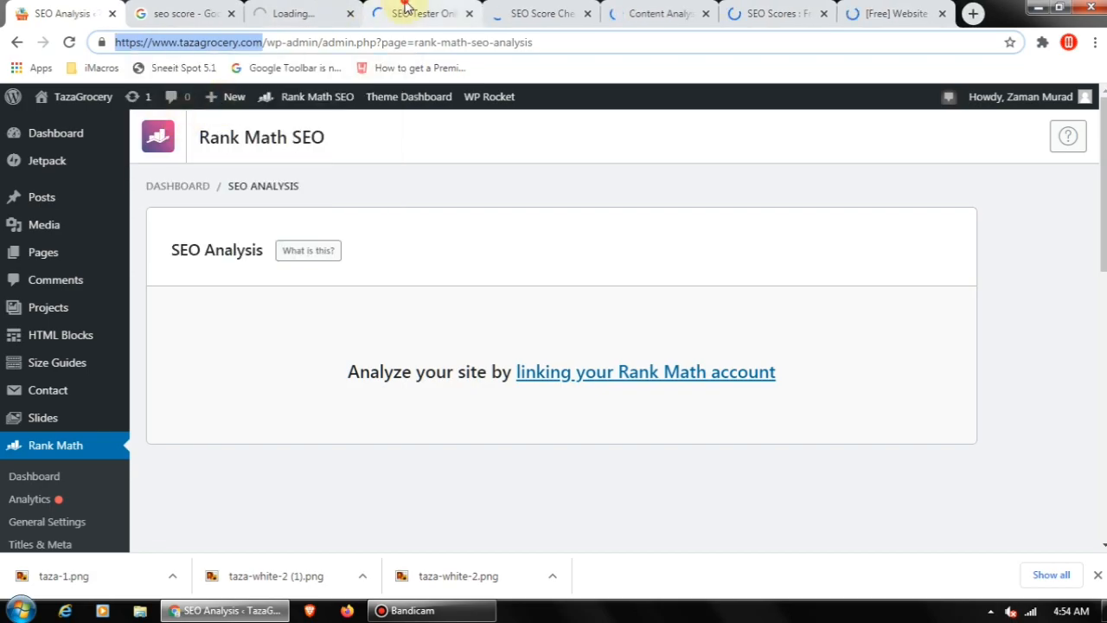
Look over the SEO Tester Online, Score Checker, Content Analysis, SEO Scores, Sure Oak and WebFX tabs
{"action": "left_click", "coordinate": [431, 13]}
{"action": "left_click", "coordinate": [530, 13]}
{"action": "left_click", "coordinate": [667, 10]}
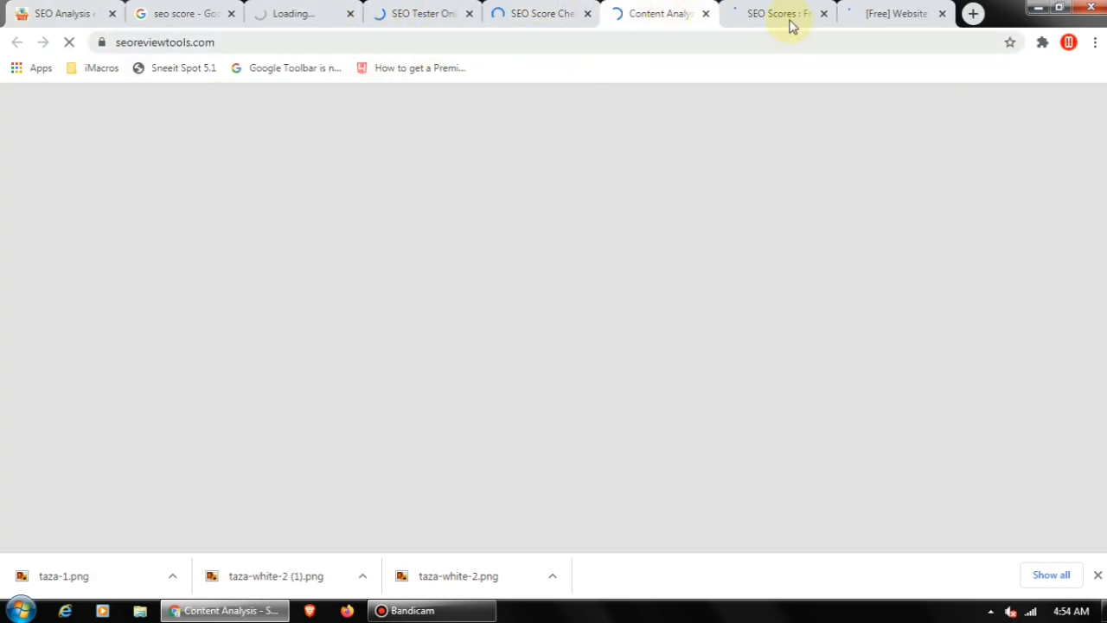
{"action": "left_click", "coordinate": [778, 13]}
{"action": "left_click", "coordinate": [865, 11]}
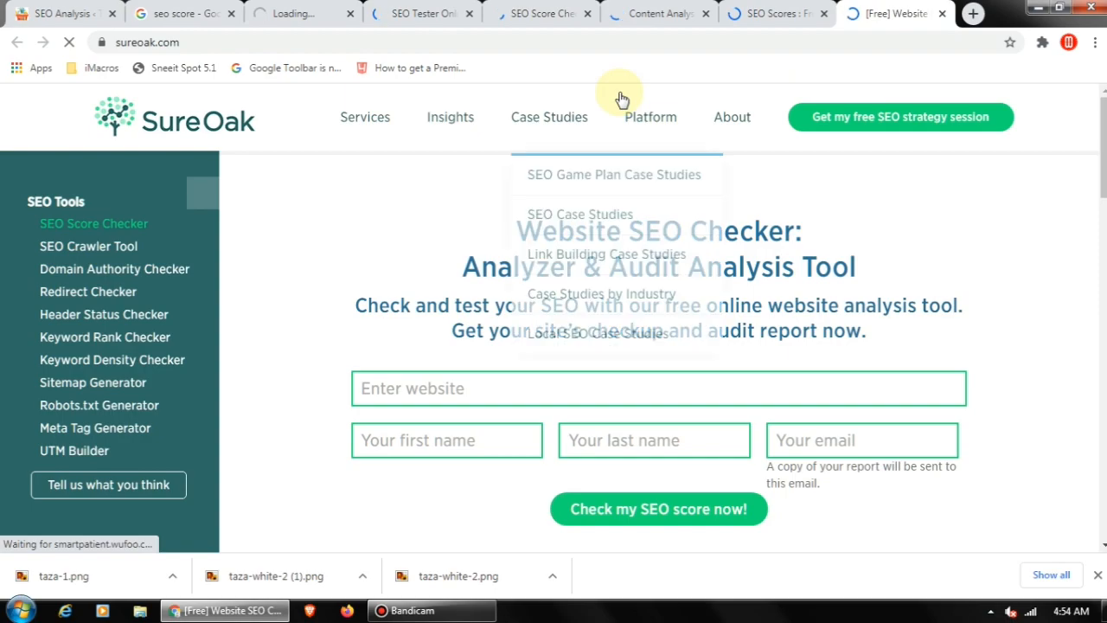
{"action": "scroll", "coordinate": [519, 190], "scroll_direction": "down", "scroll_amount": 10}
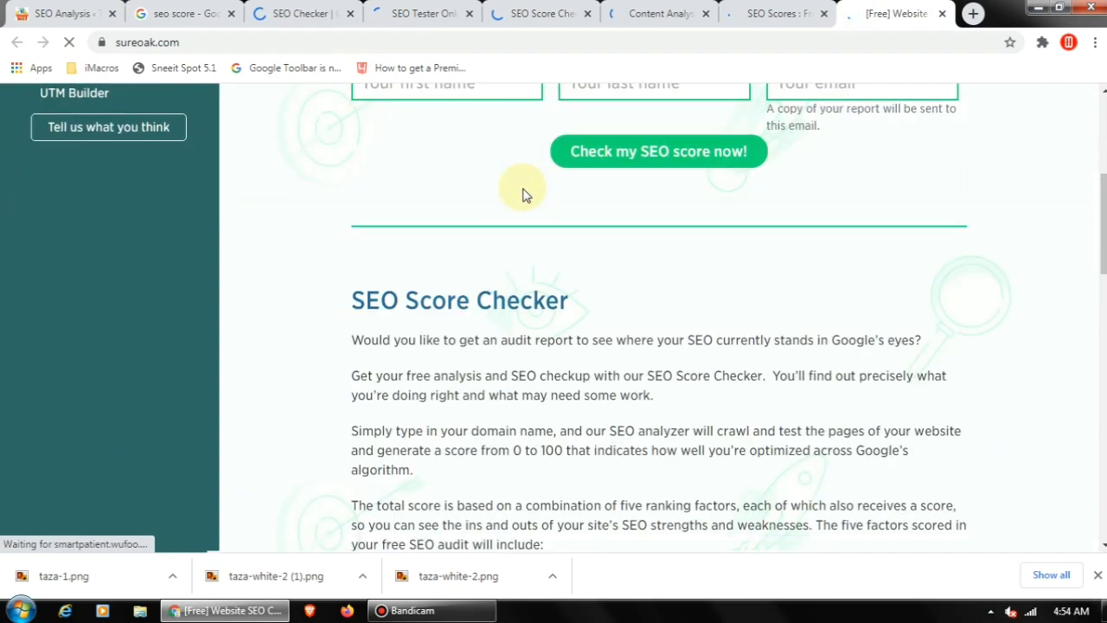
{"action": "scroll", "coordinate": [704, 136], "scroll_direction": "up", "scroll_amount": 8}
{"action": "left_click", "coordinate": [315, 10]}
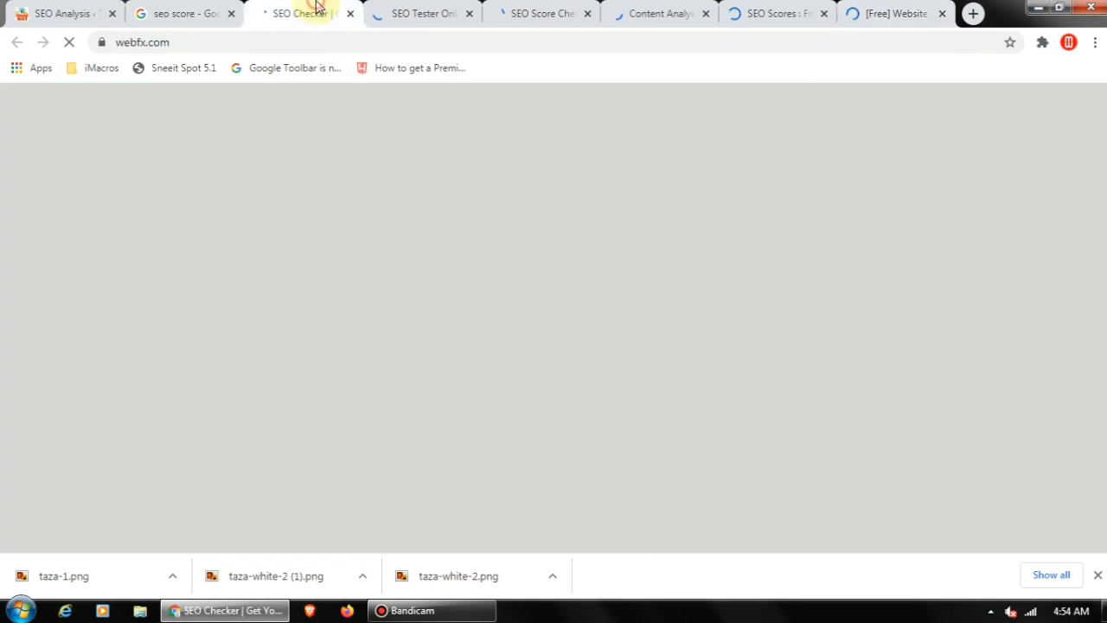
Close the Content Analysis tab after dismissing its welcome tour
{"action": "left_click", "coordinate": [391, 9]}
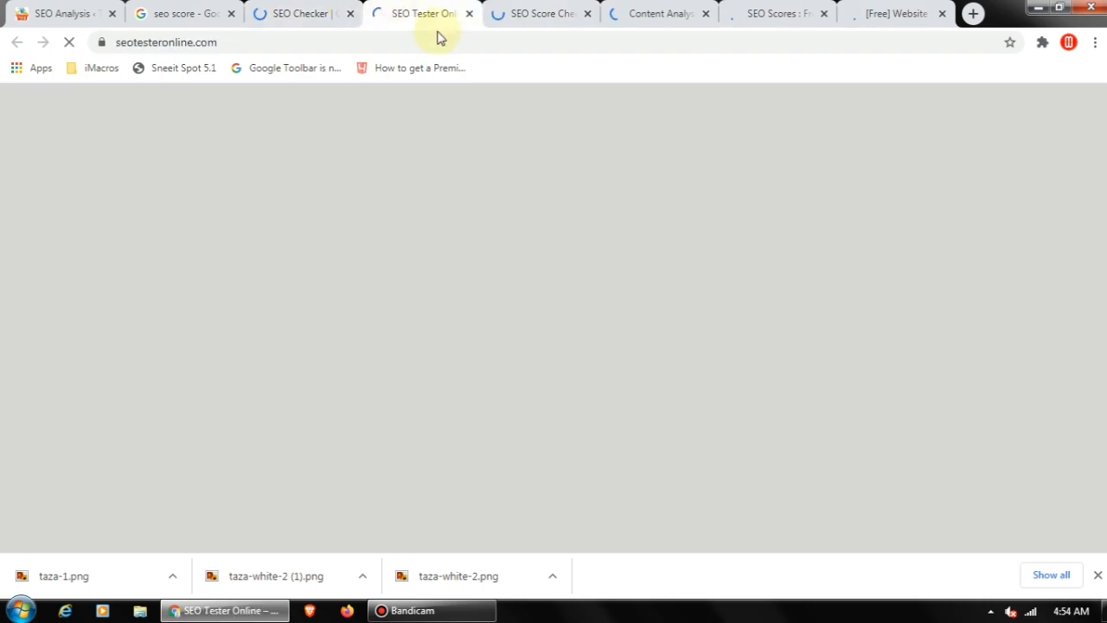
{"action": "left_click", "coordinate": [504, 13]}
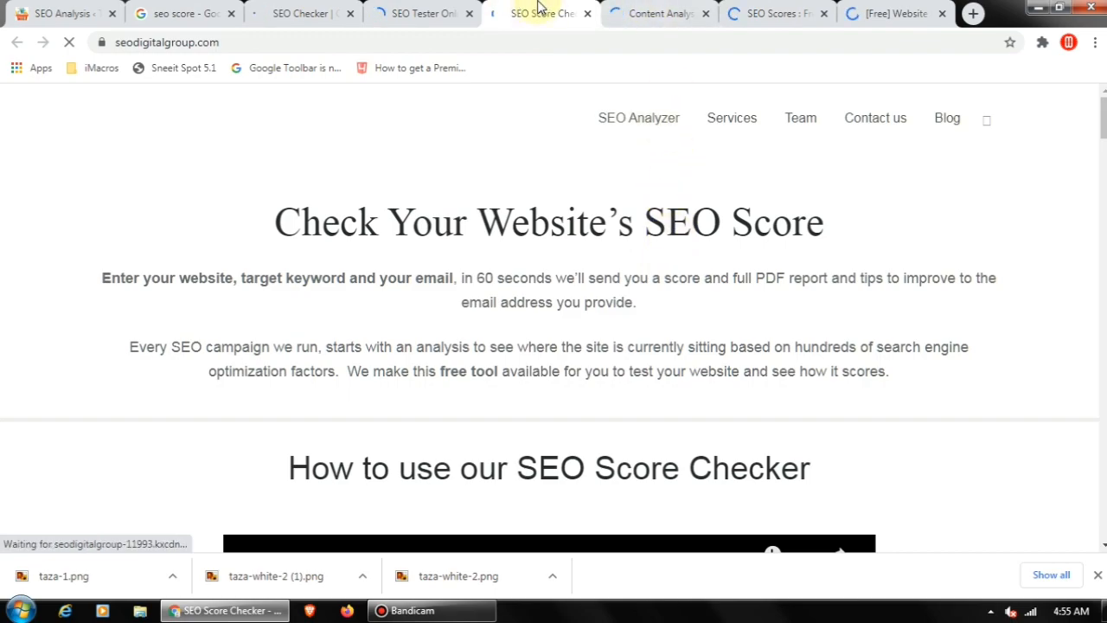
{"action": "left_click", "coordinate": [619, 9]}
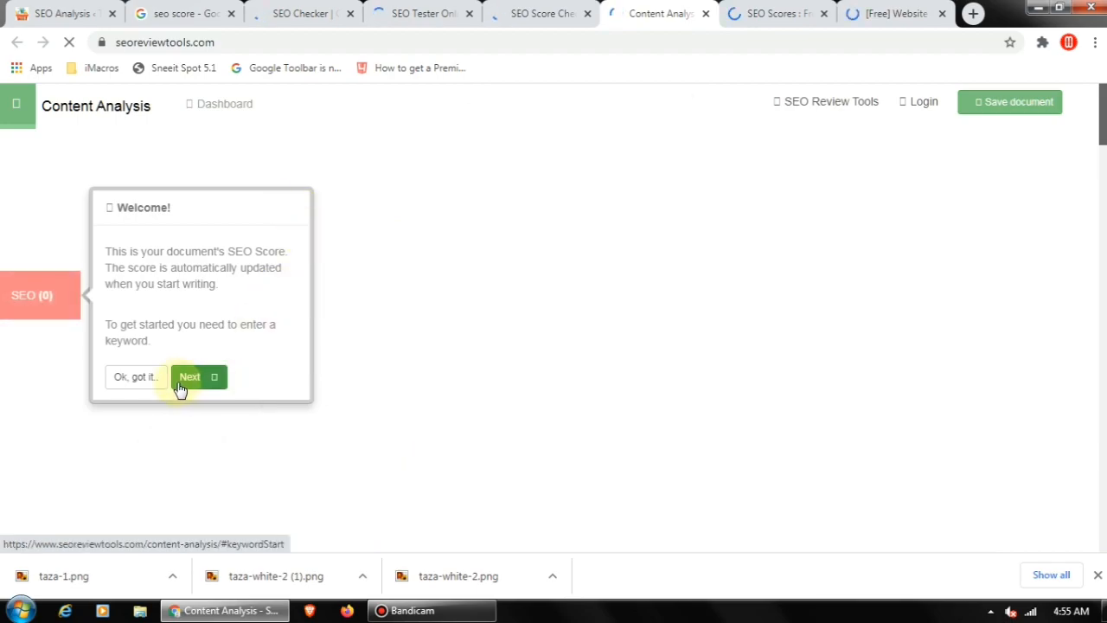
{"action": "left_click", "coordinate": [141, 378]}
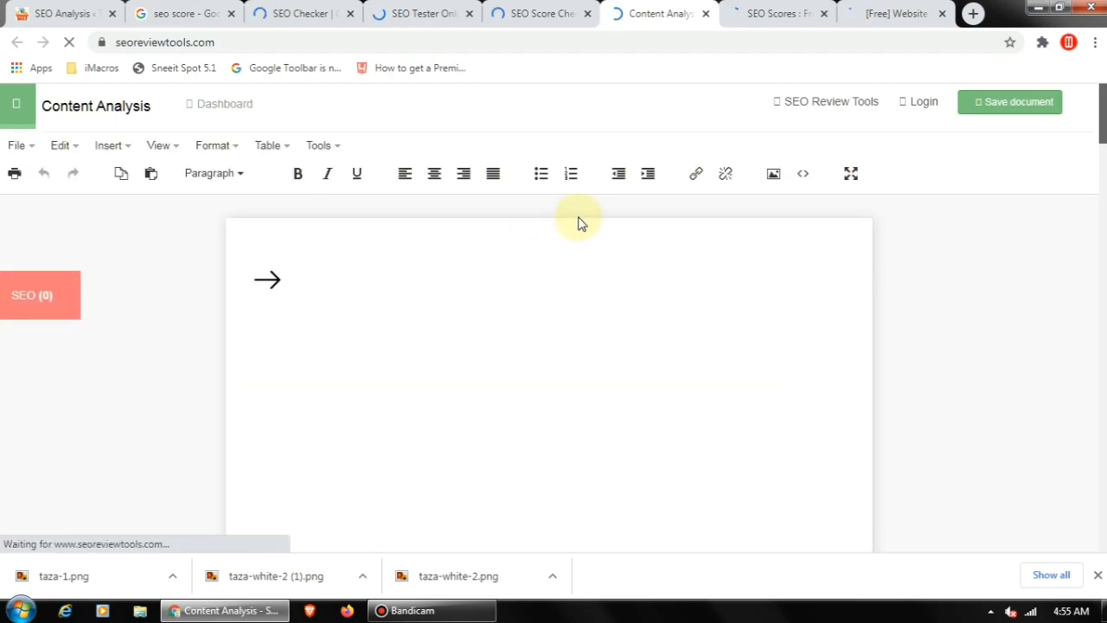
{"action": "left_click", "coordinate": [706, 15]}
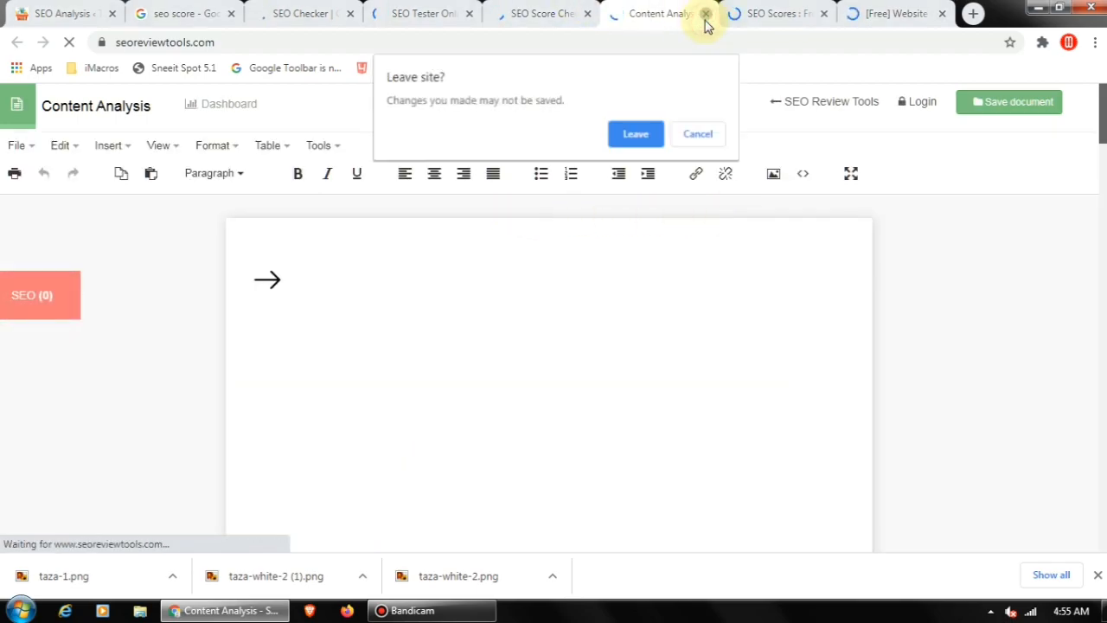
{"action": "left_click", "coordinate": [635, 131]}
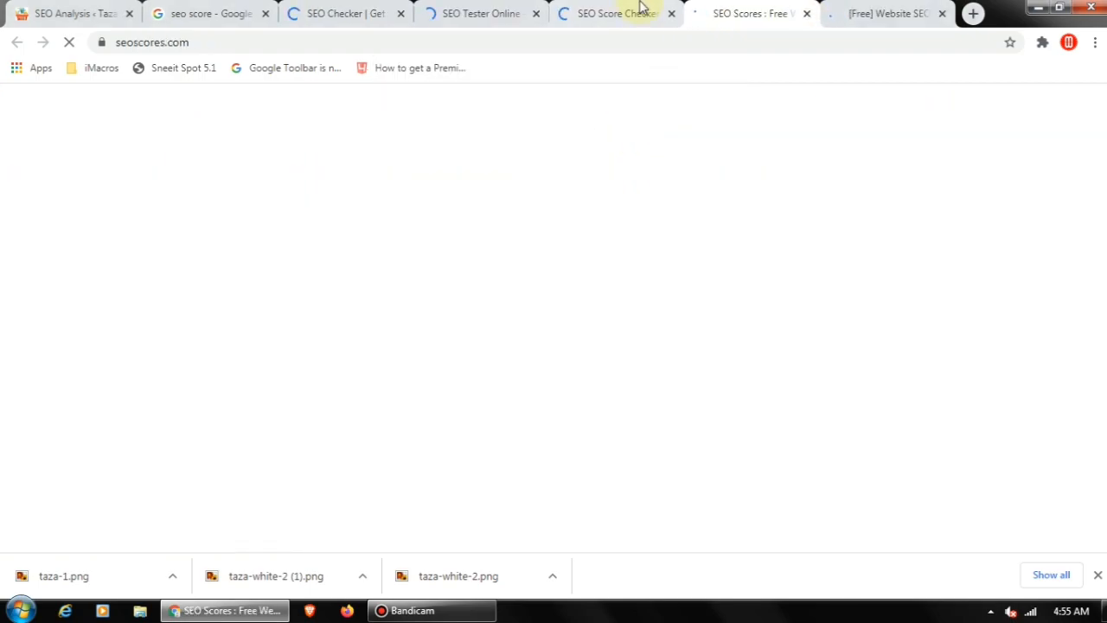
Close the Sure Oak and WebFX SEO checker tabs
{"action": "left_click", "coordinate": [865, 14]}
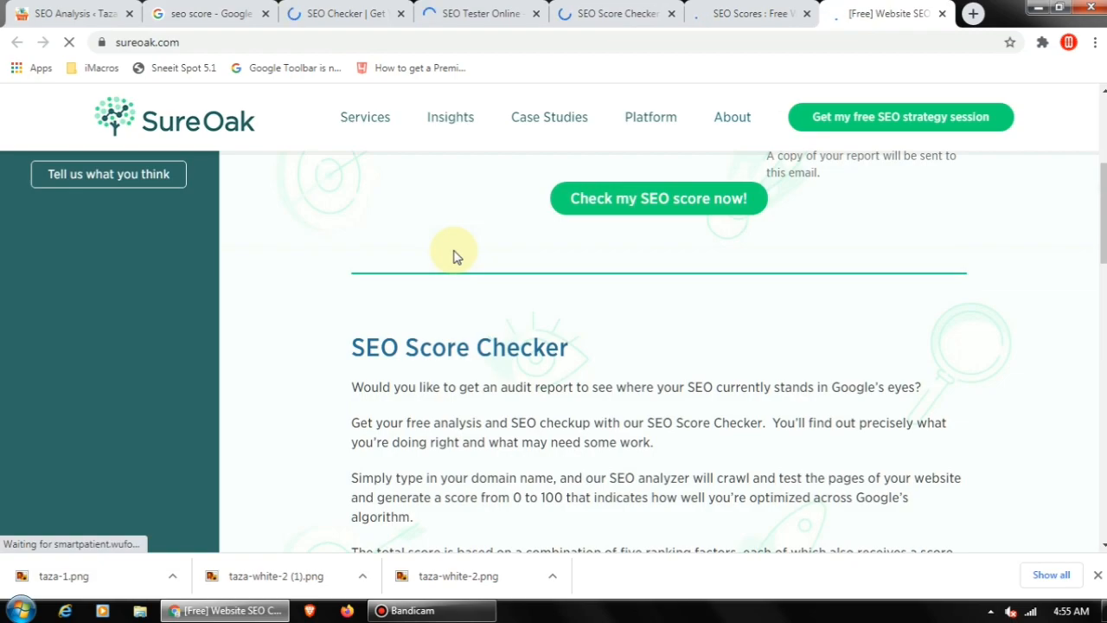
{"action": "scroll", "coordinate": [457, 257], "scroll_direction": "up", "scroll_amount": 3}
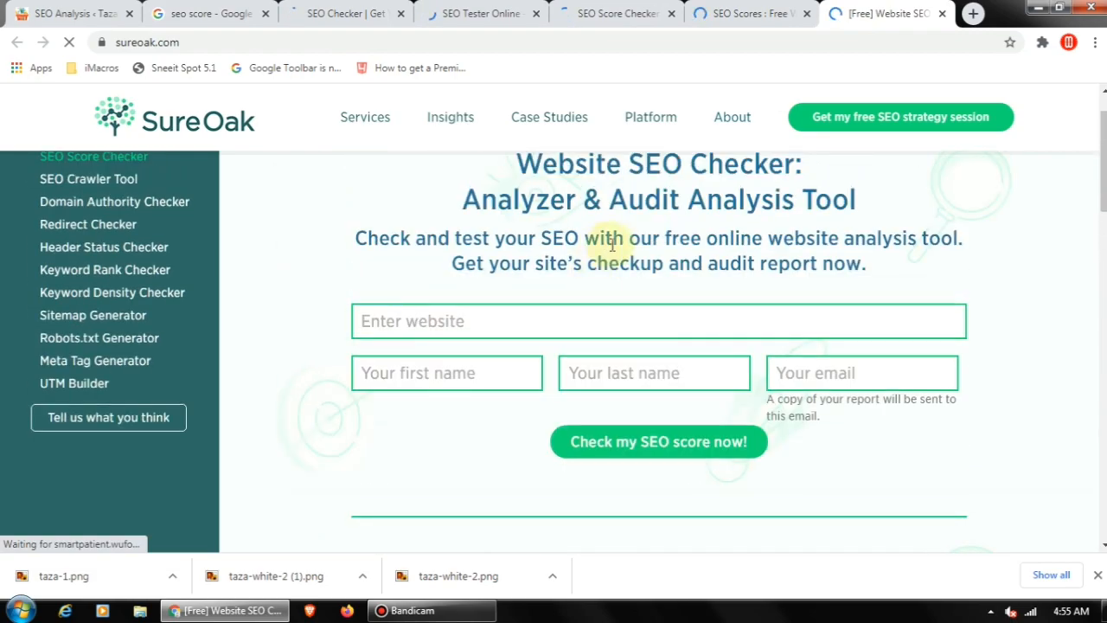
{"action": "scroll", "coordinate": [623, 251], "scroll_direction": "down", "scroll_amount": 15}
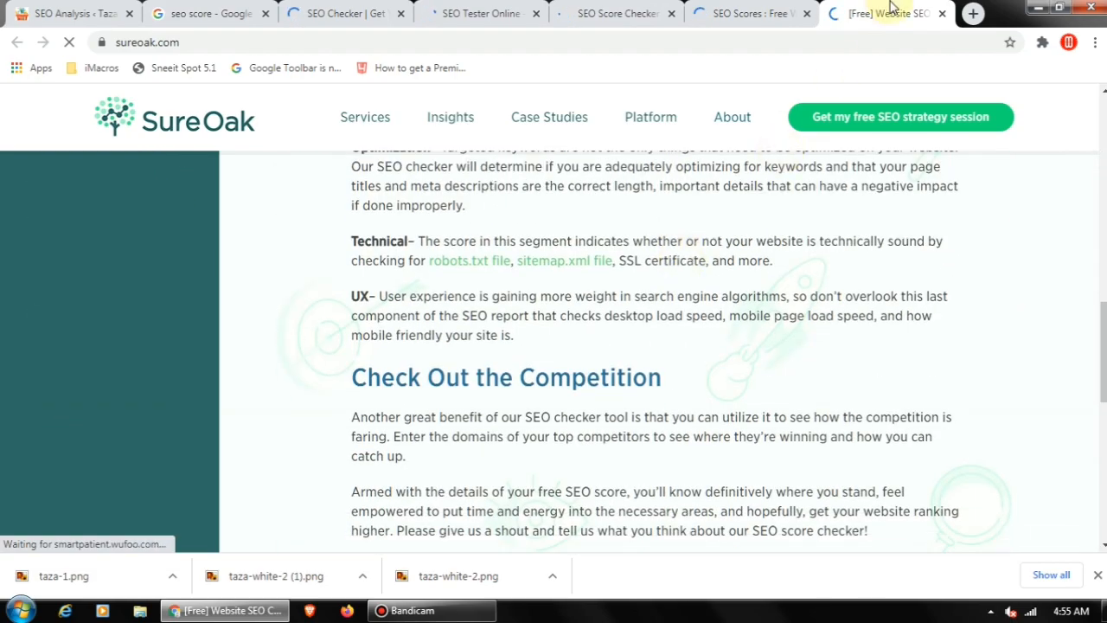
{"action": "left_click", "coordinate": [942, 14]}
{"action": "left_click", "coordinate": [736, 8]}
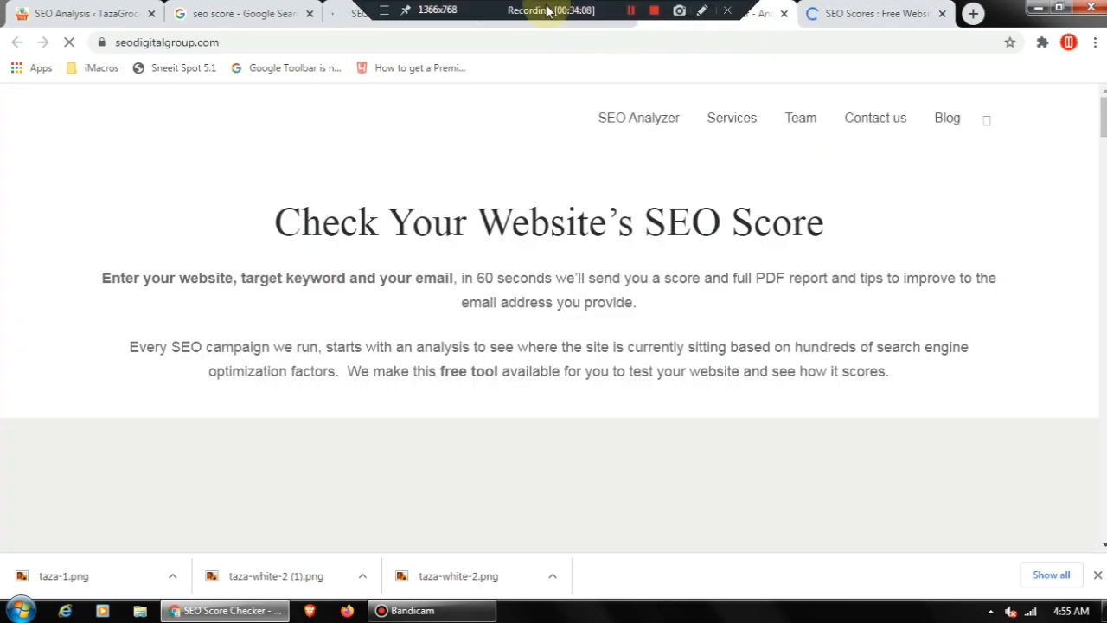
{"action": "left_click", "coordinate": [355, 8]}
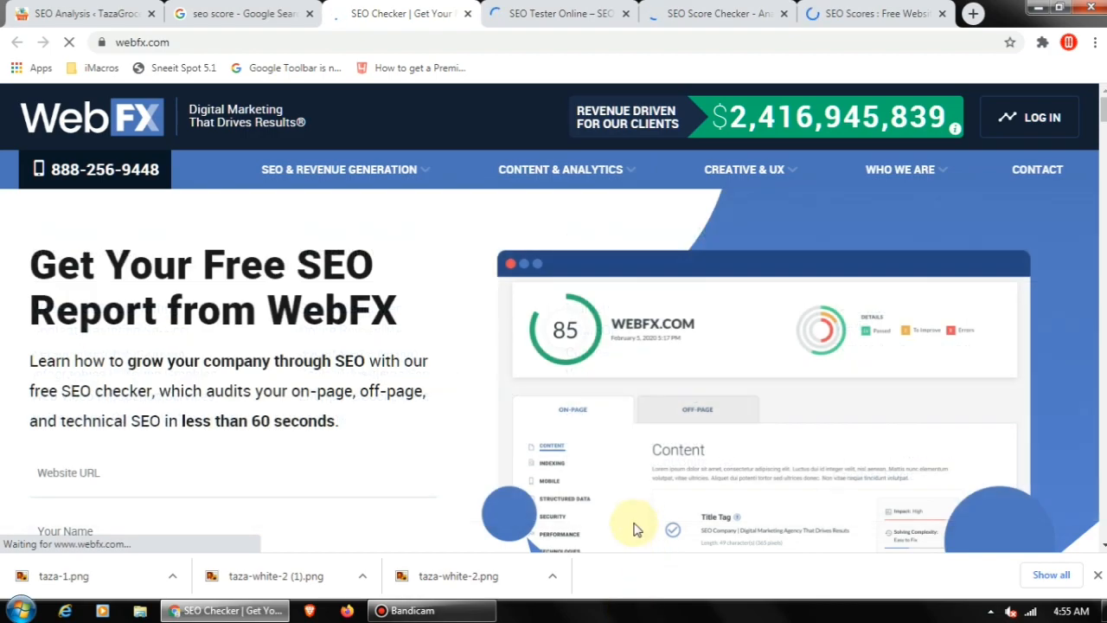
{"action": "scroll", "coordinate": [579, 383], "scroll_direction": "down", "scroll_amount": 6}
{"action": "scroll", "coordinate": [571, 384], "scroll_direction": "up", "scroll_amount": 2}
{"action": "scroll", "coordinate": [569, 385], "scroll_direction": "up", "scroll_amount": 2}
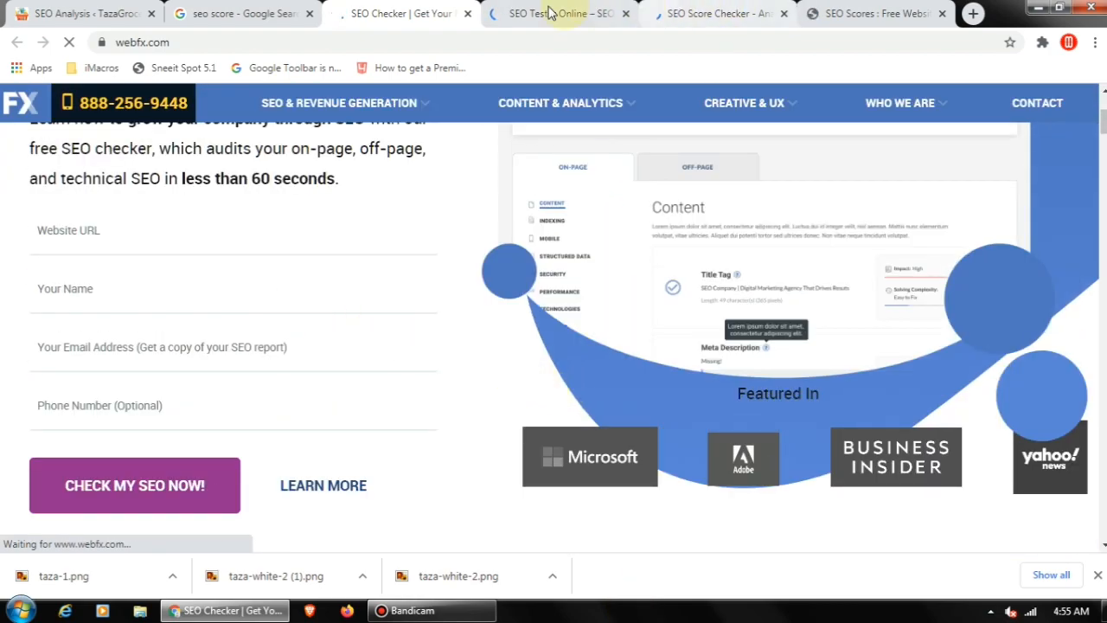
{"action": "left_click", "coordinate": [468, 14]}
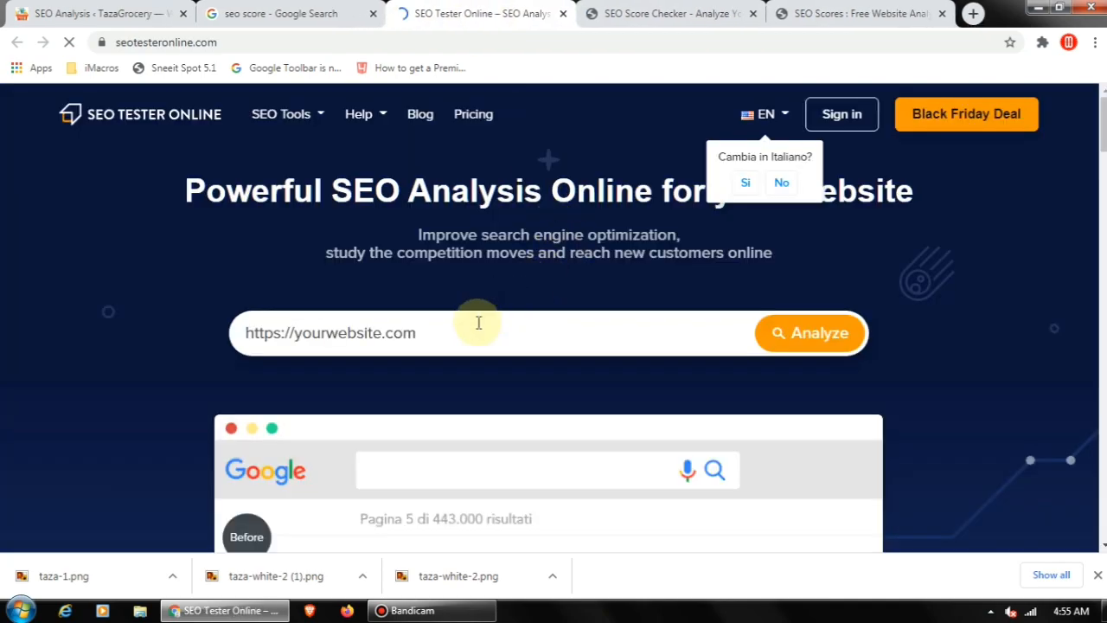
Paste the tazagrocery.com address into SEO Tester Online and start its analysis
{"action": "scroll", "coordinate": [441, 285], "scroll_direction": "down", "scroll_amount": 1}
{"action": "right_click", "coordinate": [396, 251]}
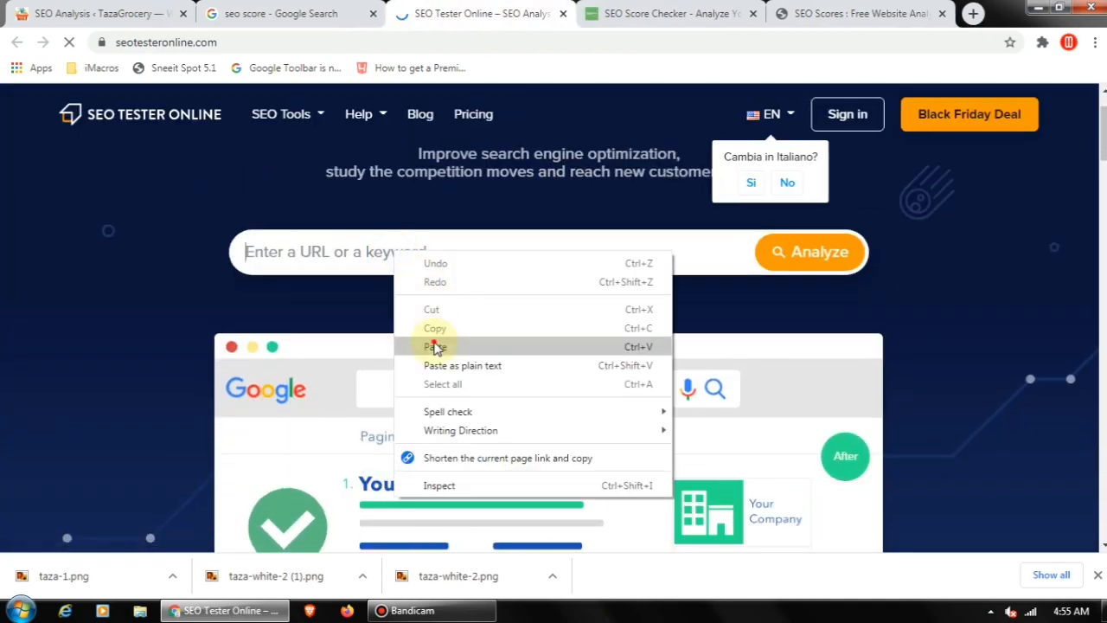
{"action": "left_click", "coordinate": [435, 346]}
{"action": "left_click", "coordinate": [784, 255]}
{"action": "left_click", "coordinate": [671, 13]}
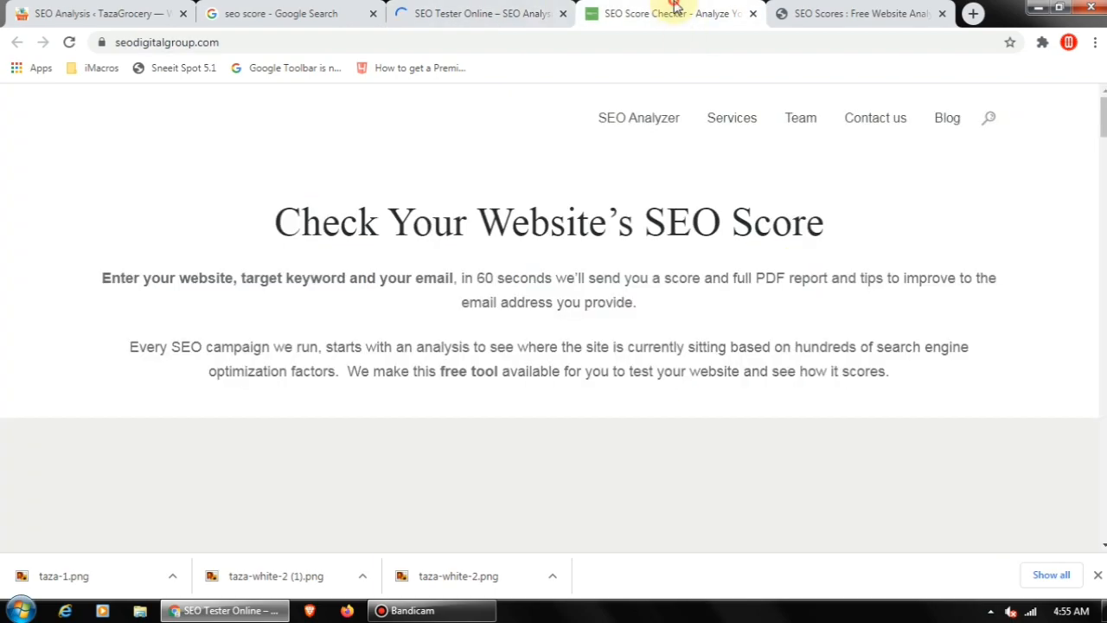
{"action": "scroll", "coordinate": [271, 309], "scroll_direction": "down", "scroll_amount": 1}
{"action": "triple_click", "coordinate": [243, 290]}
{"action": "key", "text": "ctrl+v"}
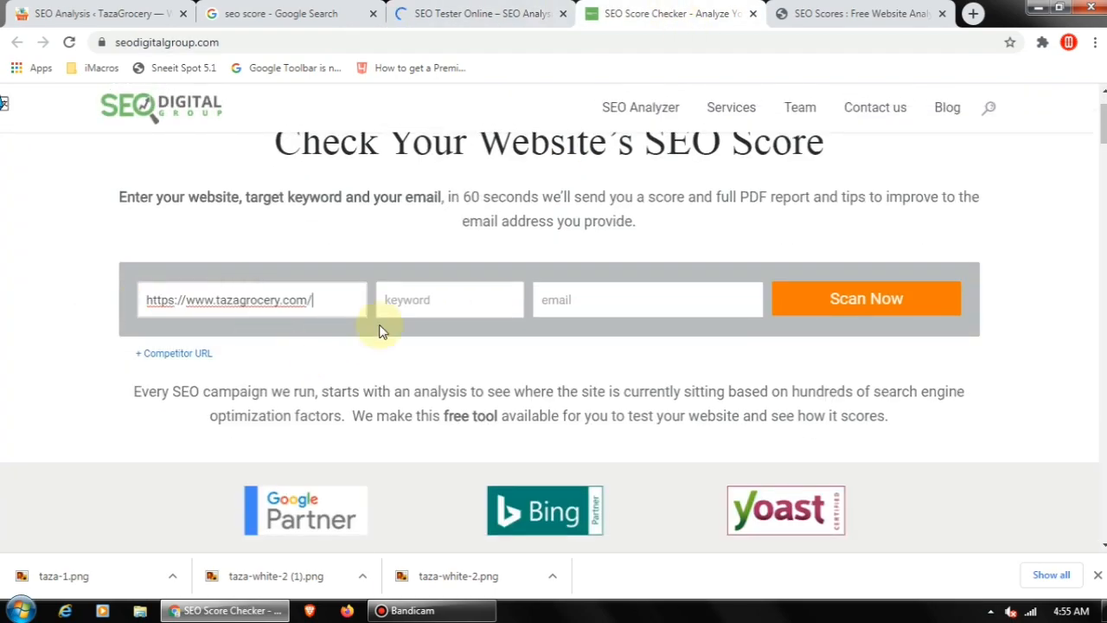
{"action": "left_click", "coordinate": [464, 283]}
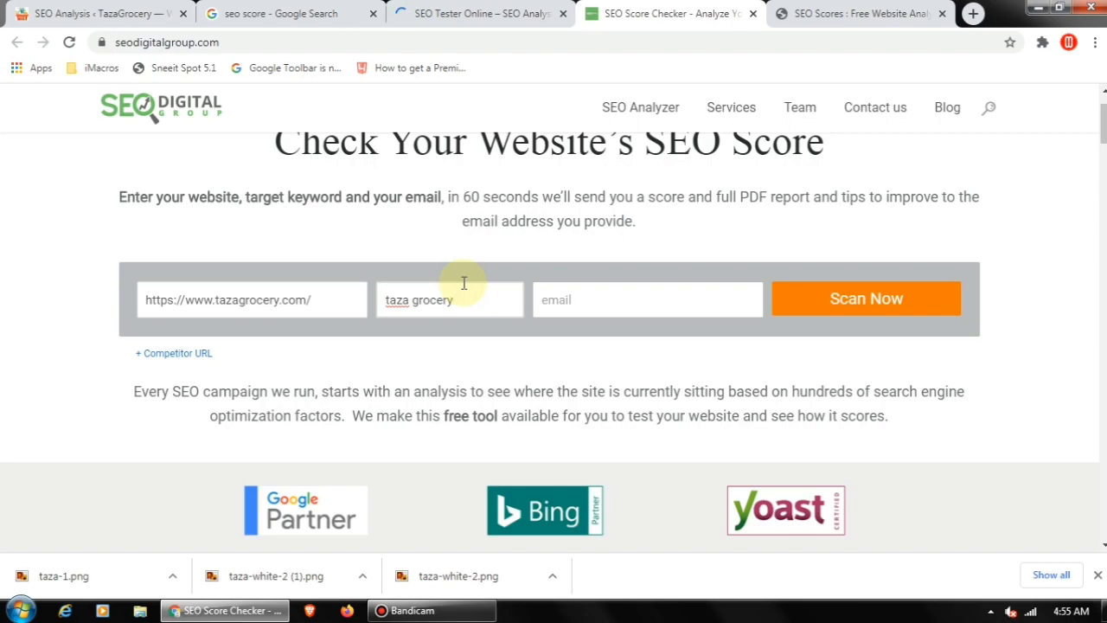
{"action": "left_click", "coordinate": [540, 291]}
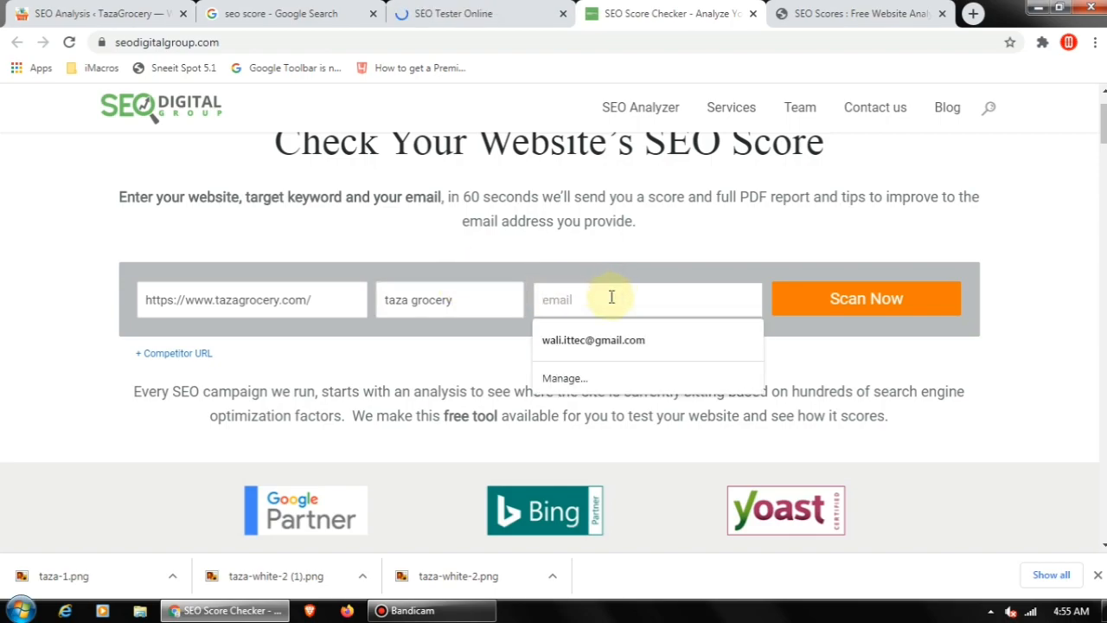
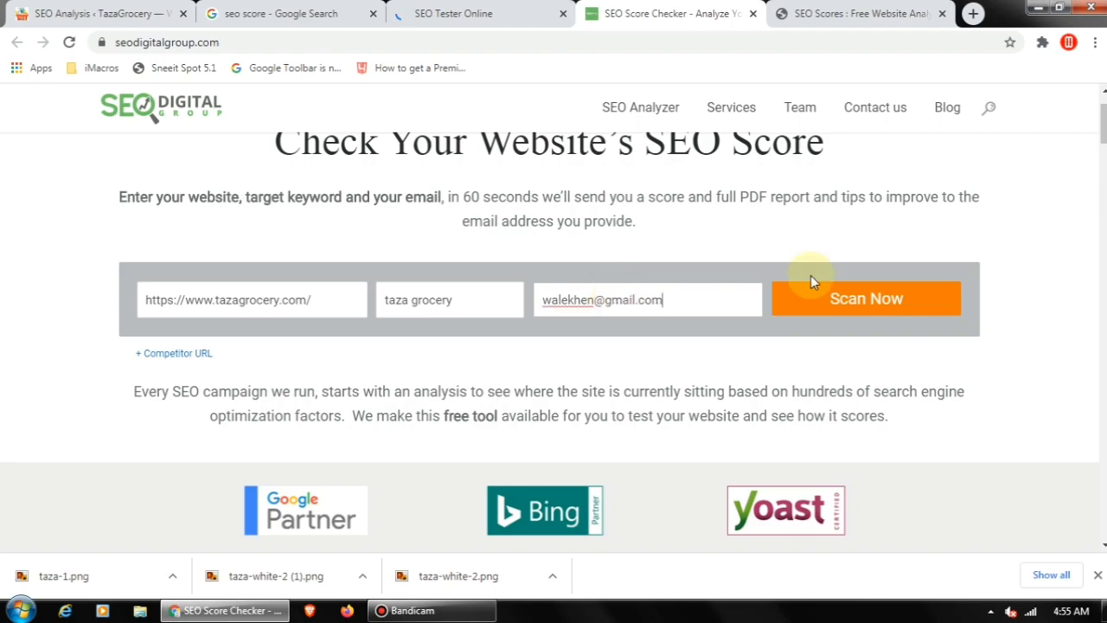
{"action": "left_click", "coordinate": [902, 302]}
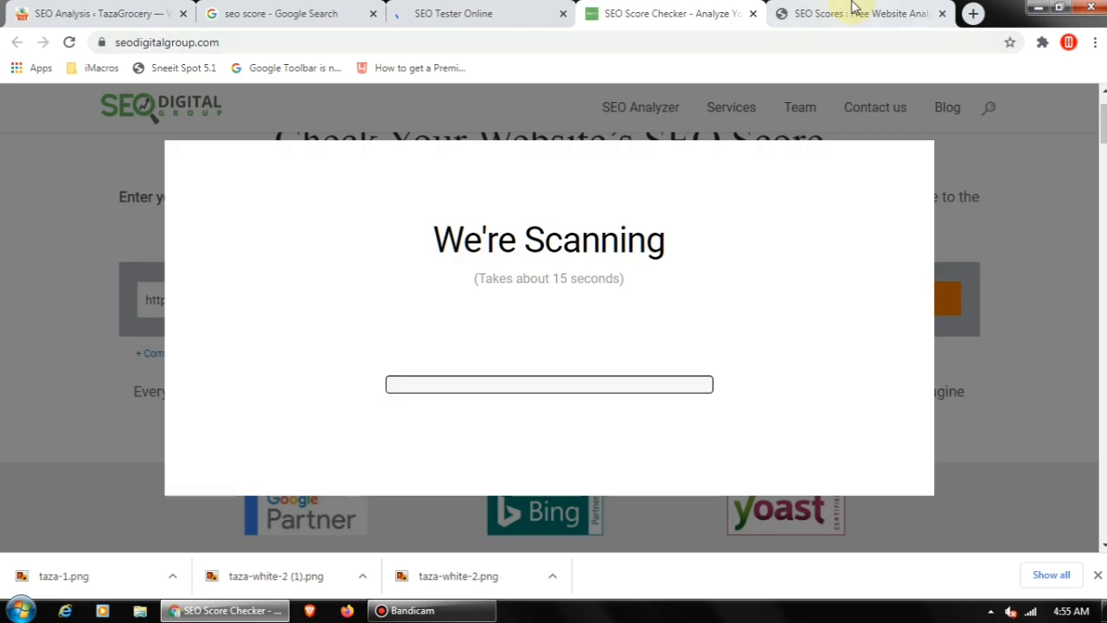
{"action": "left_click", "coordinate": [827, 33]}
{"action": "scroll", "coordinate": [671, 272], "scroll_direction": "down", "scroll_amount": 3}
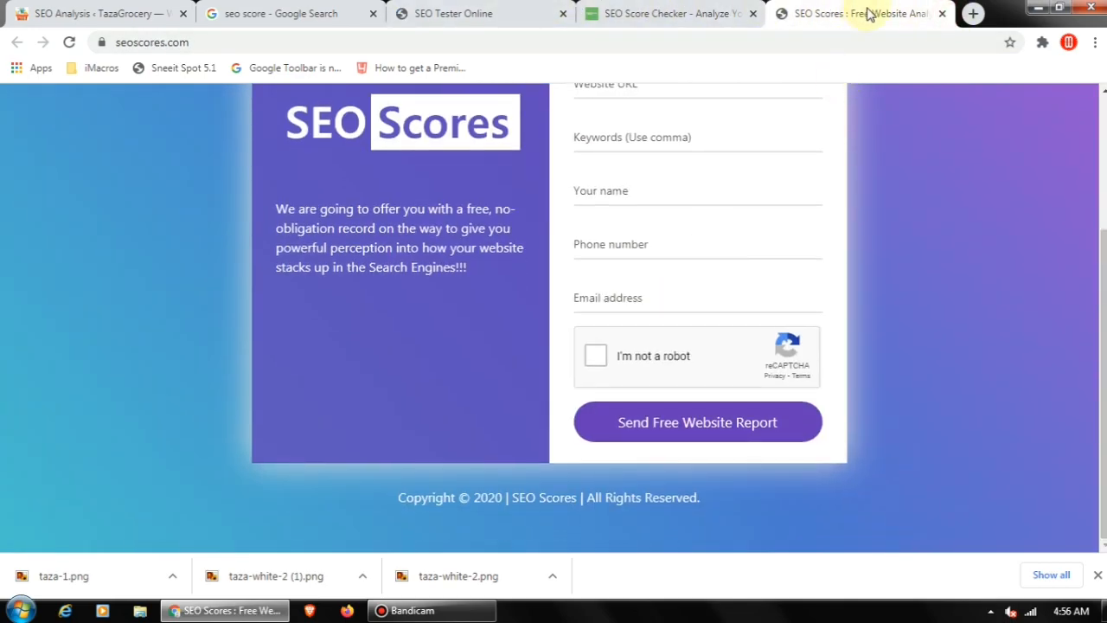
Close the SEO Scores tab and accept SEO Tester Online's cookie notice
{"action": "left_click", "coordinate": [942, 13]}
{"action": "left_click", "coordinate": [509, 11]}
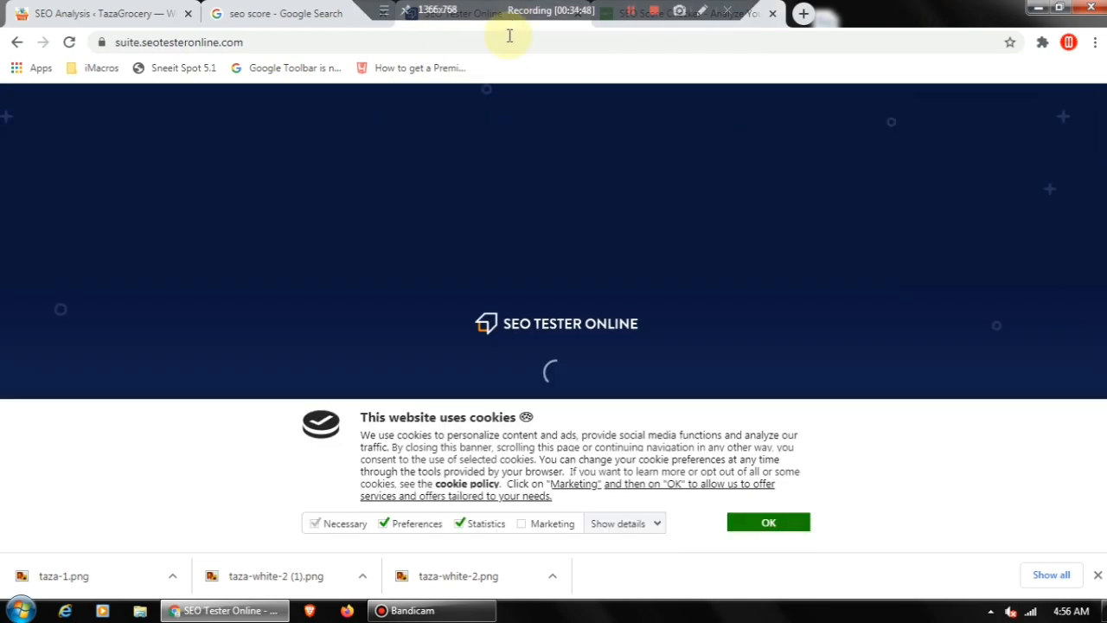
{"action": "left_click", "coordinate": [792, 524]}
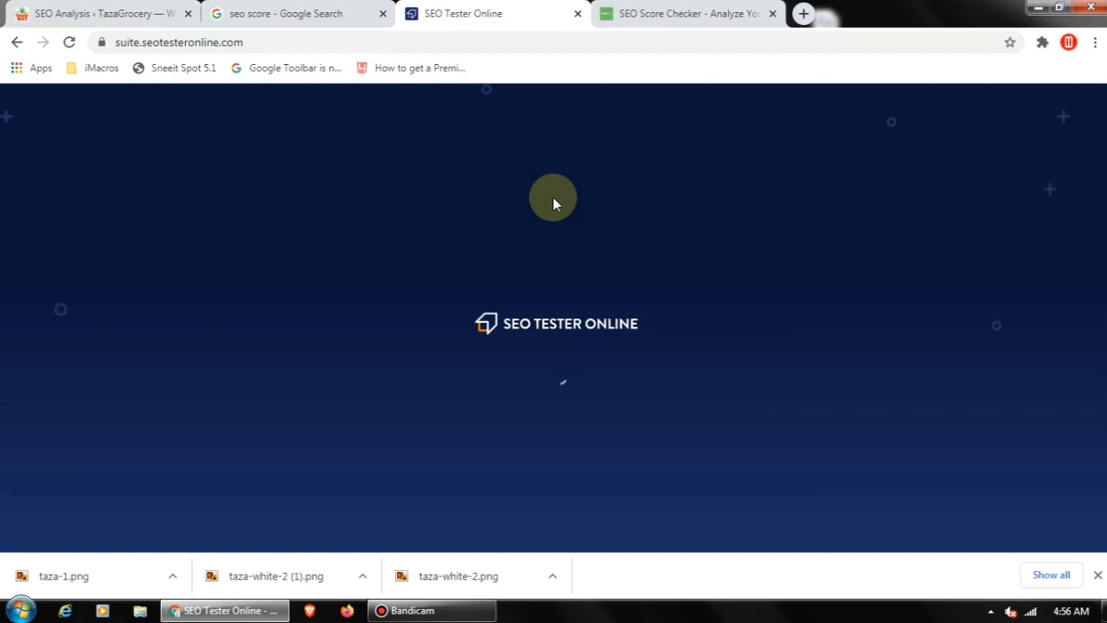
Monitor the SEO Score Checker scan while SEO Tester Online's audit runs
{"action": "left_click", "coordinate": [727, 11]}
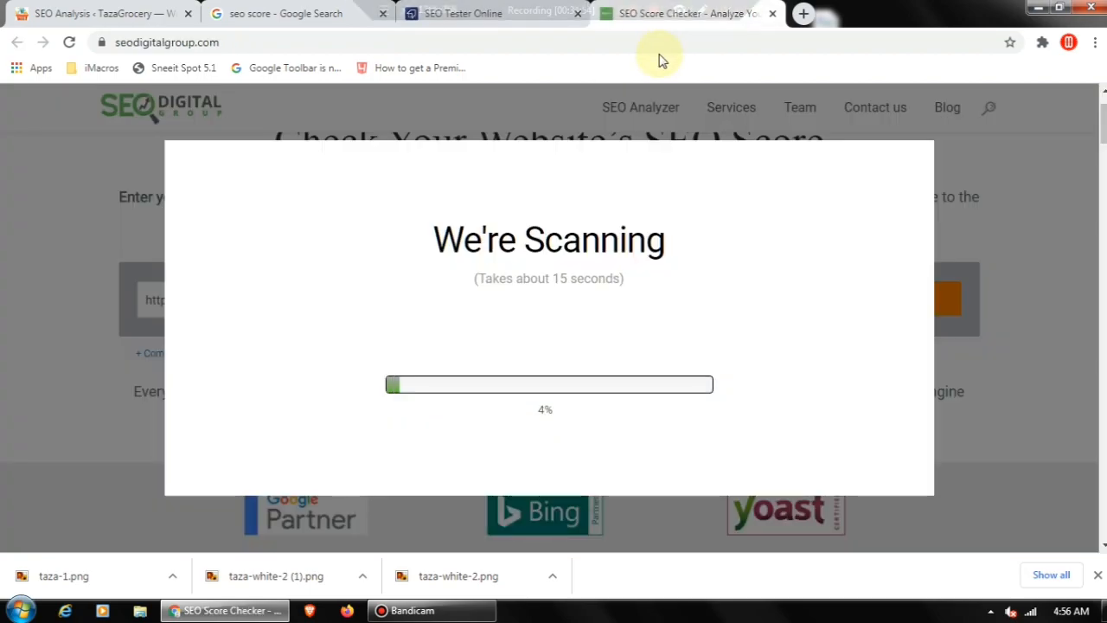
{"action": "left_click", "coordinate": [493, 13]}
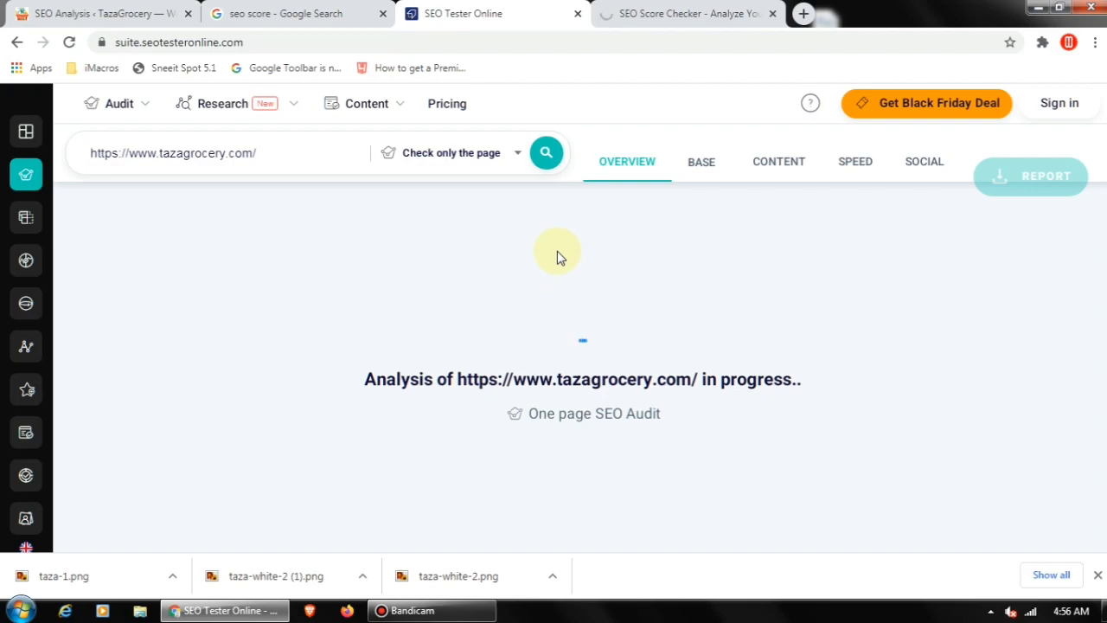
{"action": "left_click", "coordinate": [651, 15]}
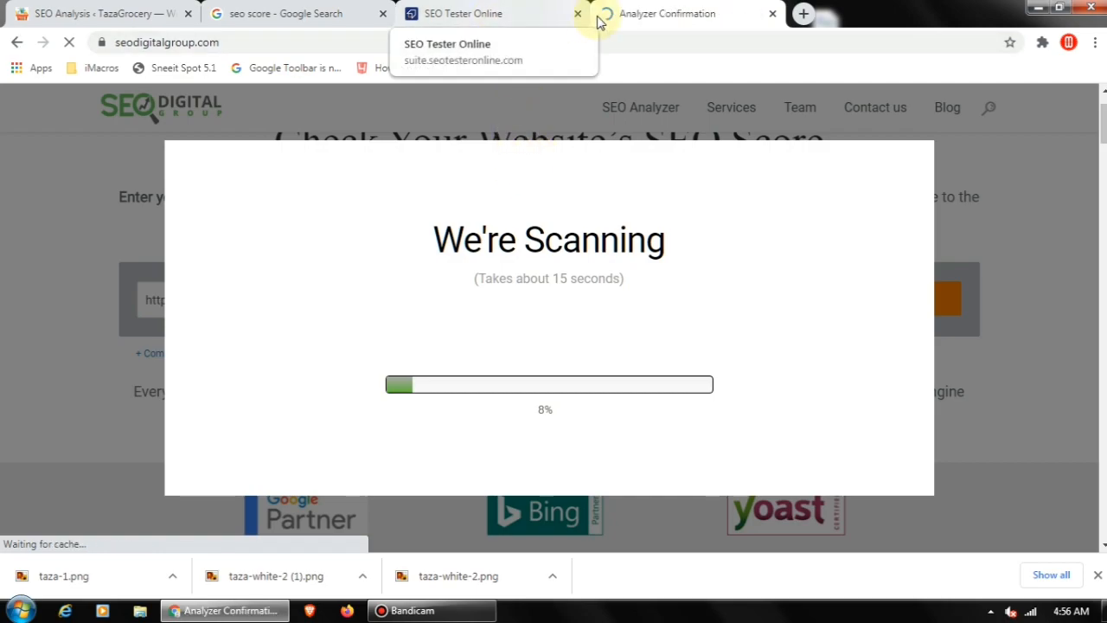
{"action": "left_click", "coordinate": [504, 16]}
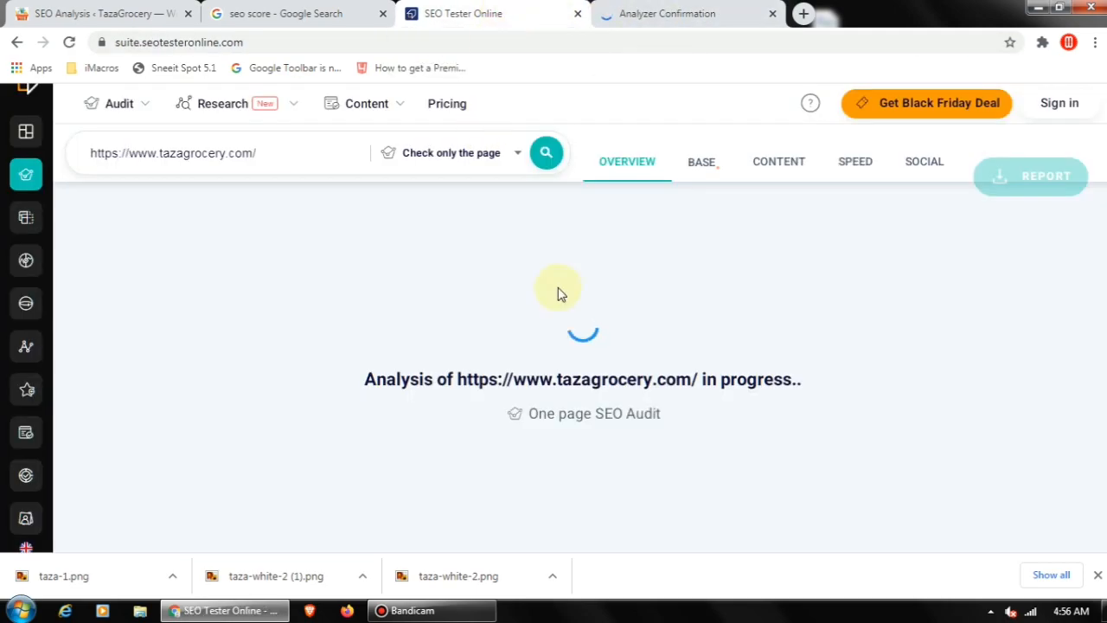
{"action": "left_click", "coordinate": [325, 12]}
{"action": "left_click", "coordinate": [478, 15]}
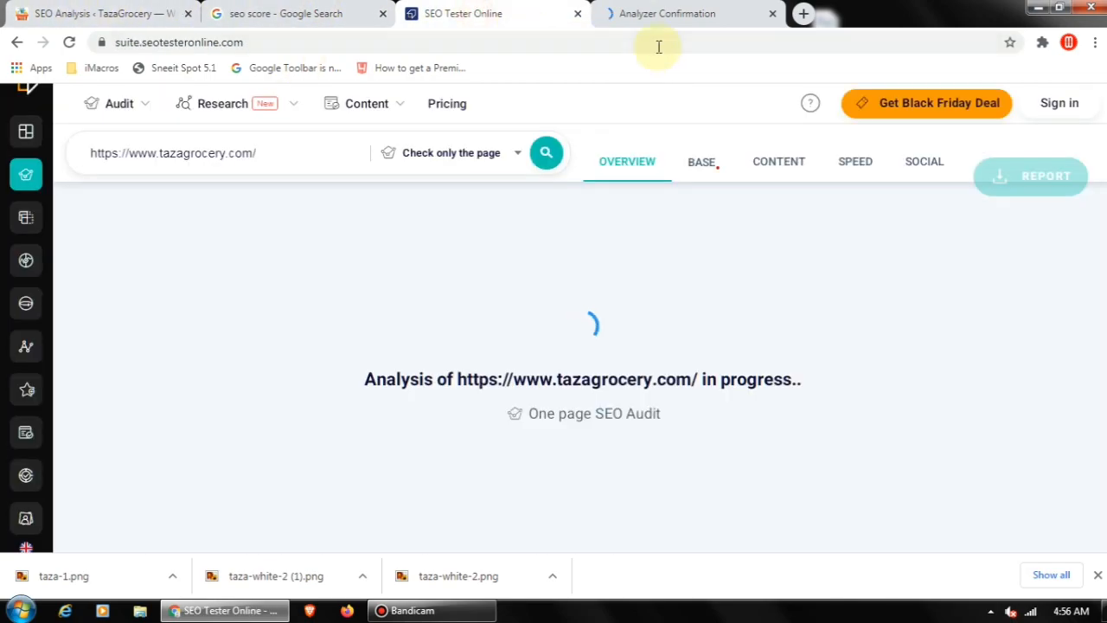
Read SEO Digital Group's Success confirmation page, then close that tab
{"action": "left_click", "coordinate": [666, 15]}
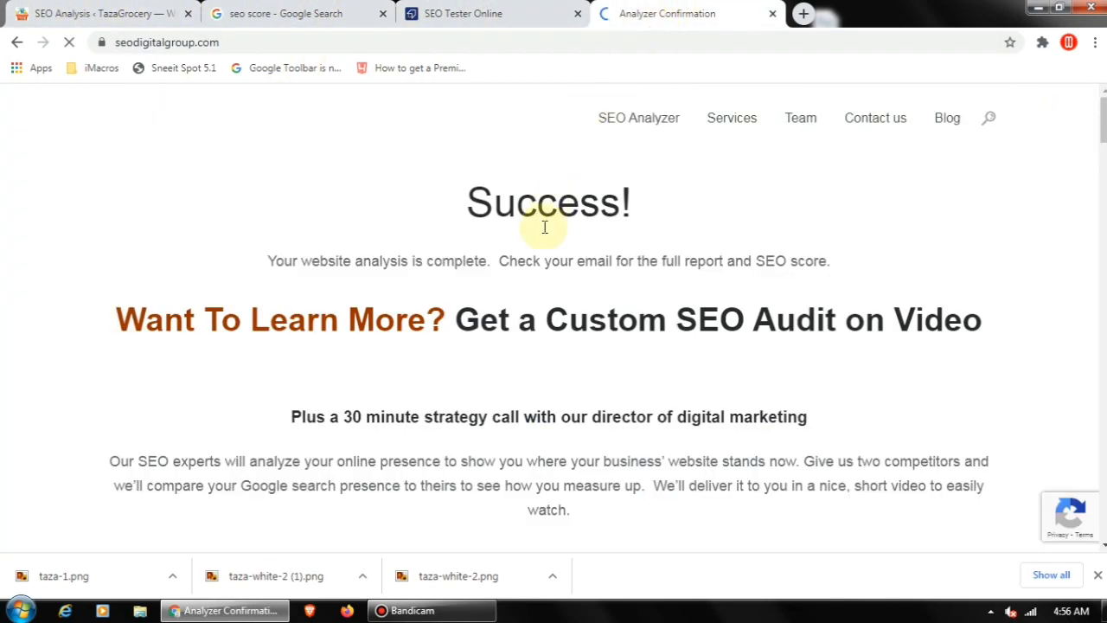
{"action": "scroll", "coordinate": [536, 396], "scroll_direction": "down", "scroll_amount": 4}
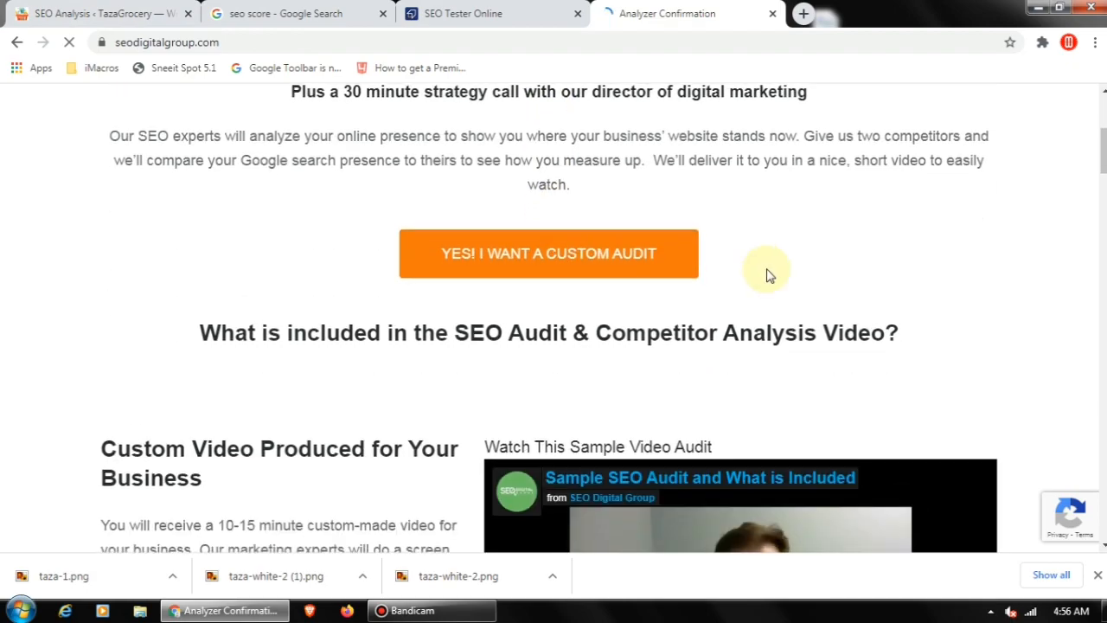
{"action": "scroll", "coordinate": [767, 272], "scroll_direction": "down", "scroll_amount": 2}
{"action": "scroll", "coordinate": [370, 288], "scroll_direction": "down", "scroll_amount": 5}
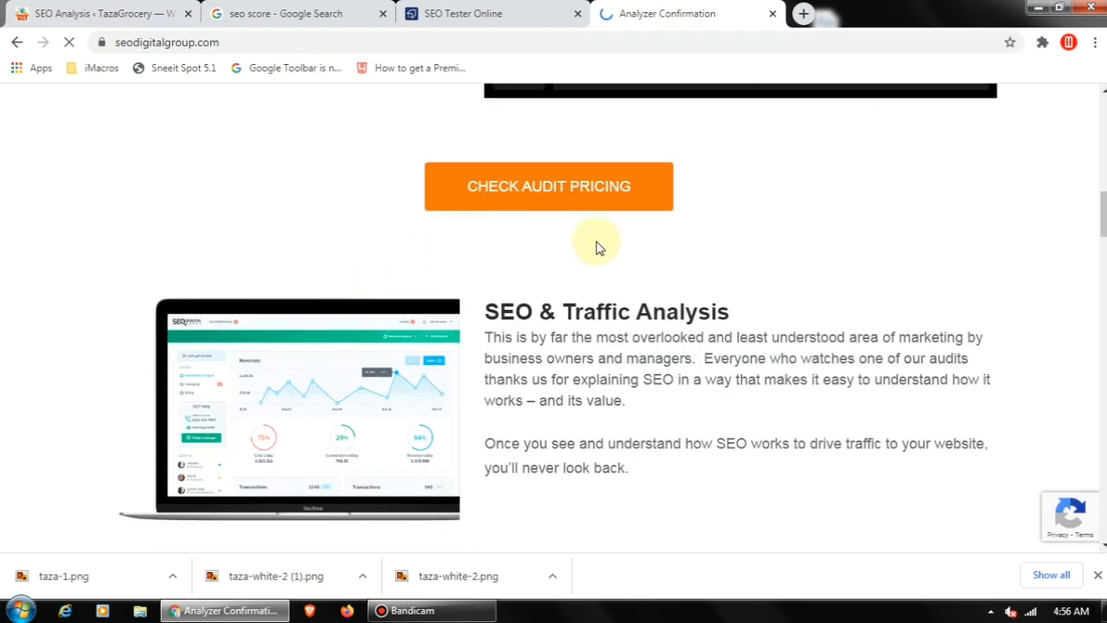
{"action": "scroll", "coordinate": [614, 249], "scroll_direction": "down", "scroll_amount": 5}
{"action": "scroll", "coordinate": [610, 250], "scroll_direction": "down", "scroll_amount": 12}
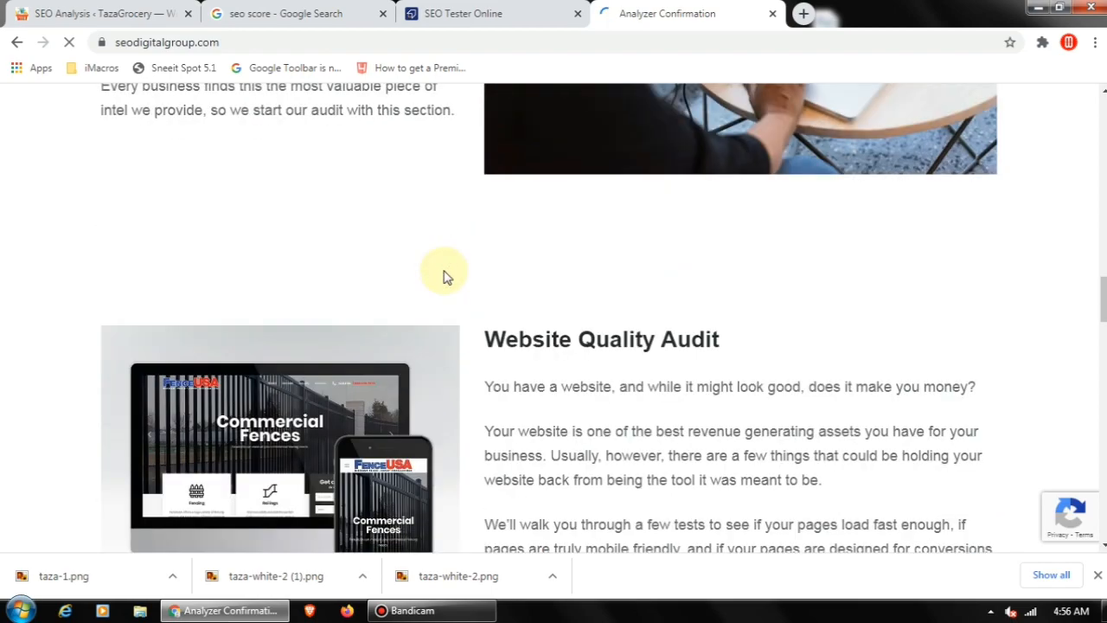
{"action": "scroll", "coordinate": [725, 279], "scroll_direction": "down", "scroll_amount": 10}
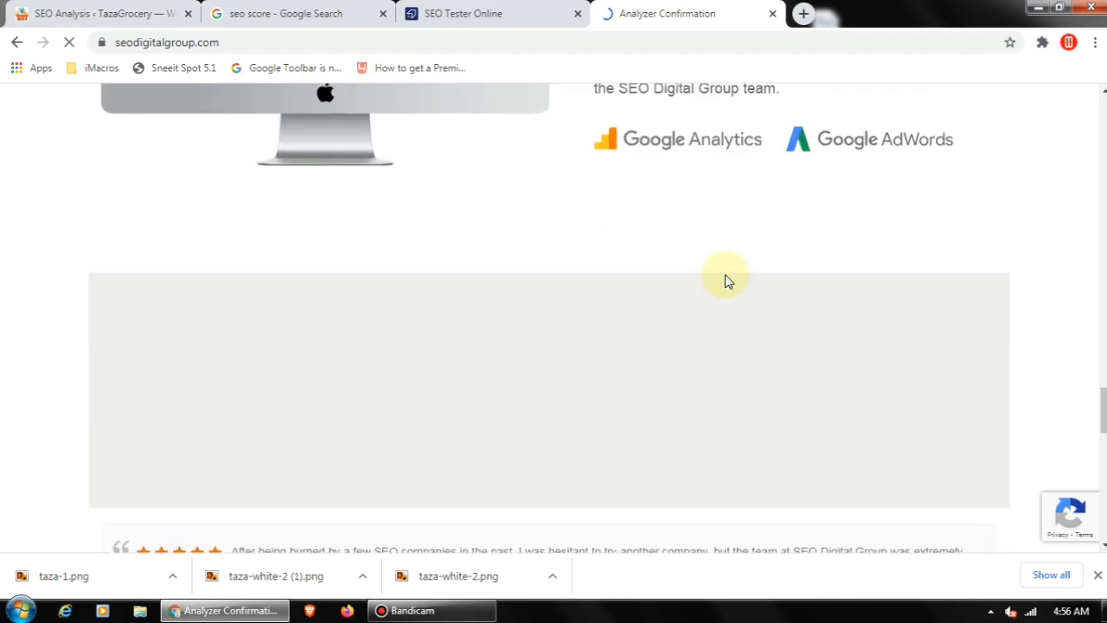
{"action": "scroll", "coordinate": [725, 280], "scroll_direction": "down", "scroll_amount": 10}
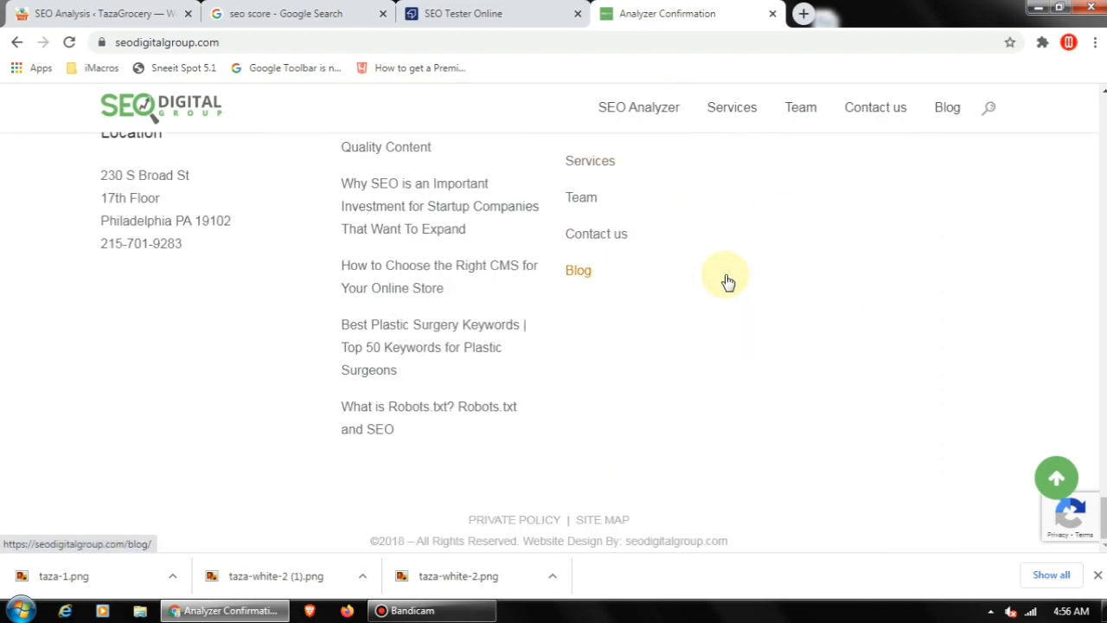
{"action": "scroll", "coordinate": [726, 282], "scroll_direction": "up", "scroll_amount": 20}
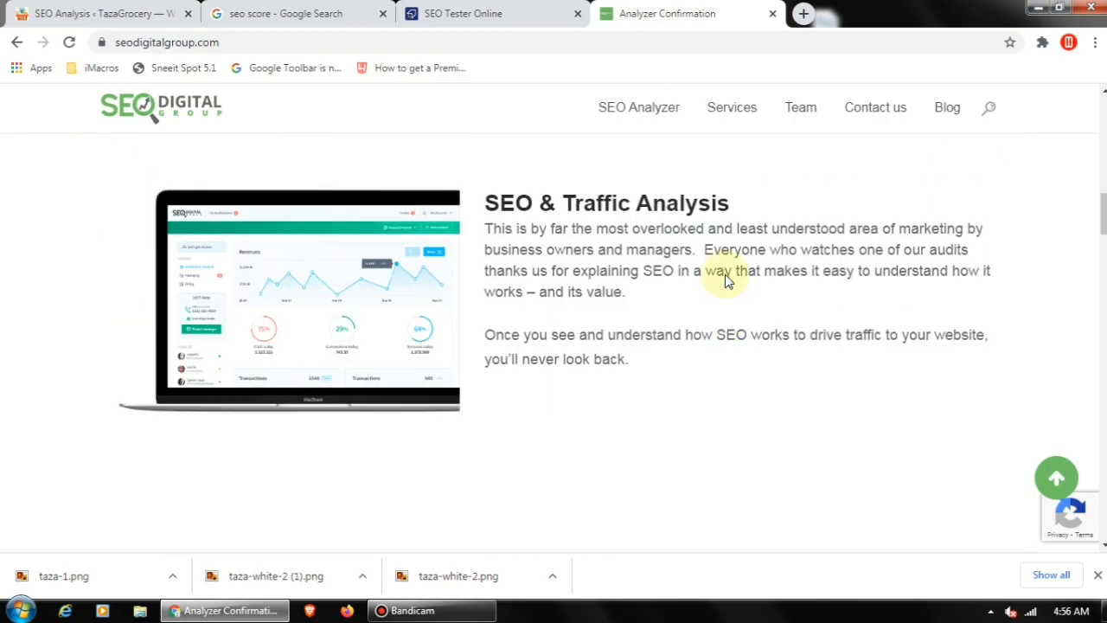
{"action": "scroll", "coordinate": [727, 279], "scroll_direction": "up", "scroll_amount": 10}
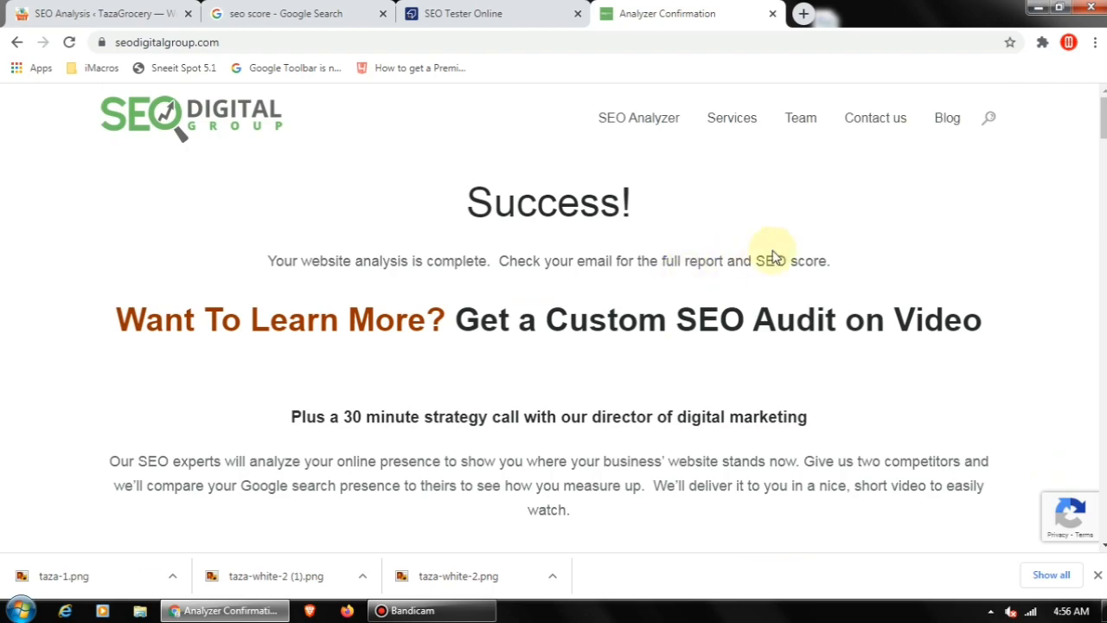
{"action": "left_click", "coordinate": [772, 14]}
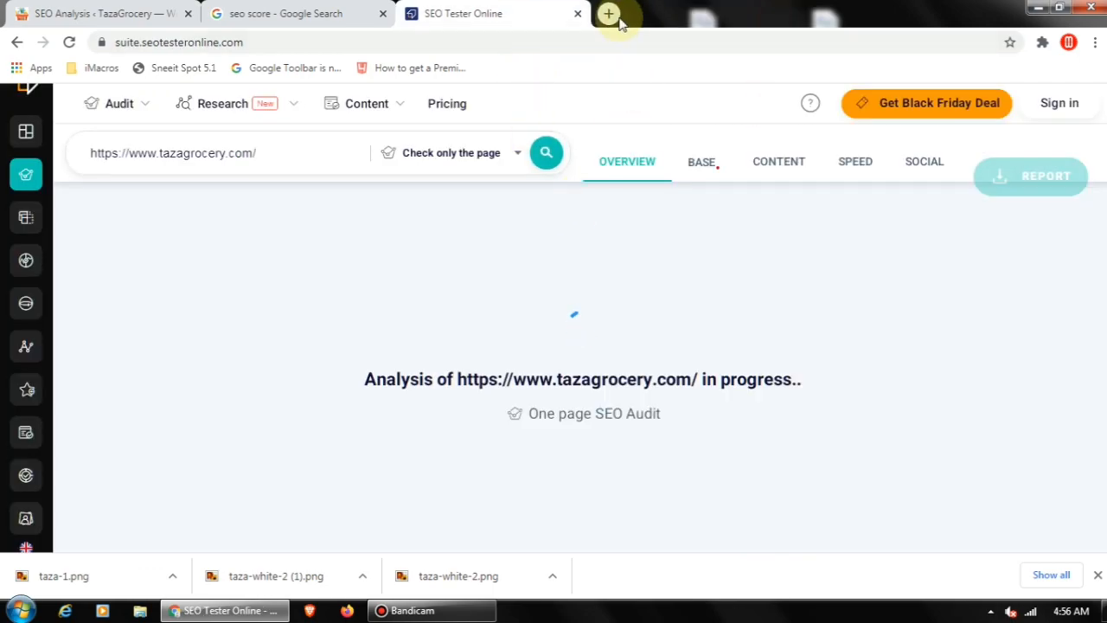
{"action": "left_click", "coordinate": [113, 13]}
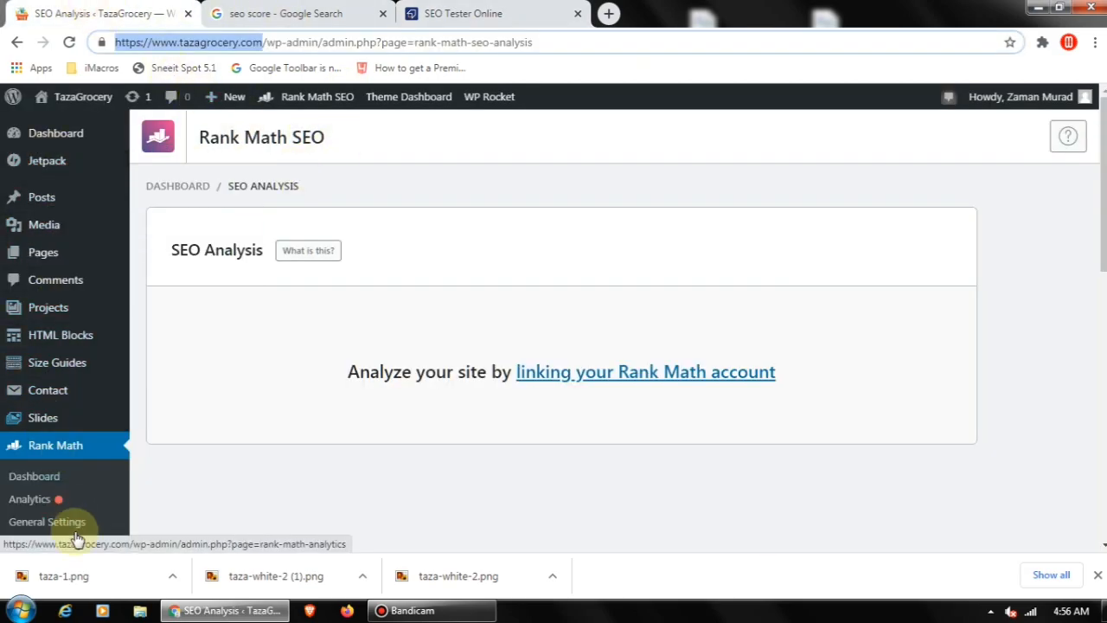
{"action": "scroll", "coordinate": [69, 277], "scroll_direction": "down", "scroll_amount": 4}
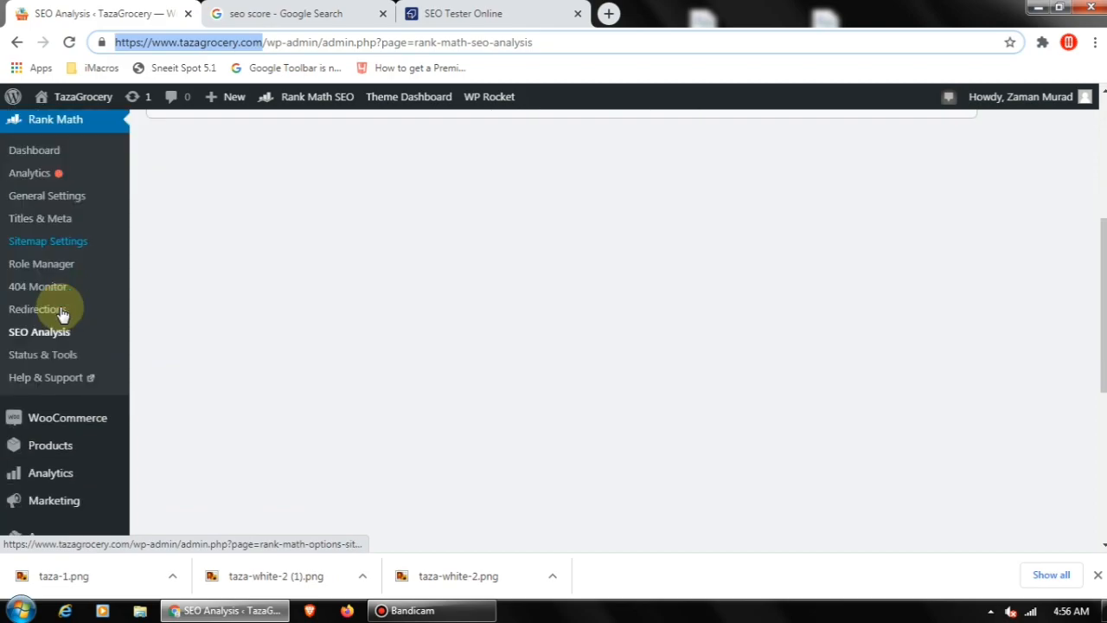
{"action": "scroll", "coordinate": [63, 315], "scroll_direction": "down", "scroll_amount": 5}
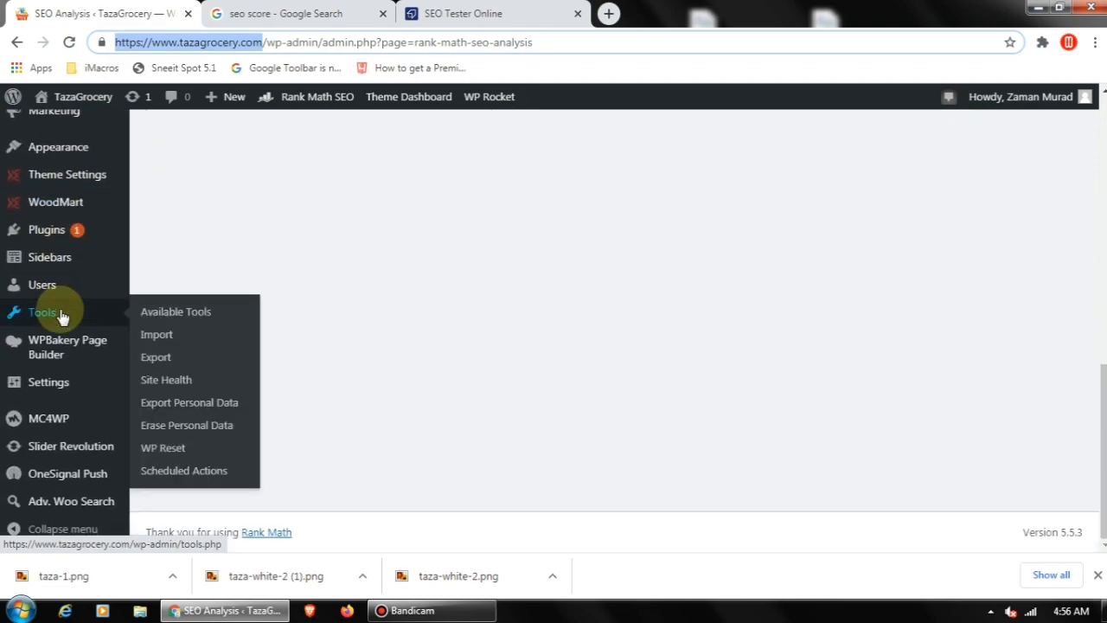
{"action": "scroll", "coordinate": [61, 320], "scroll_direction": "up", "scroll_amount": 10}
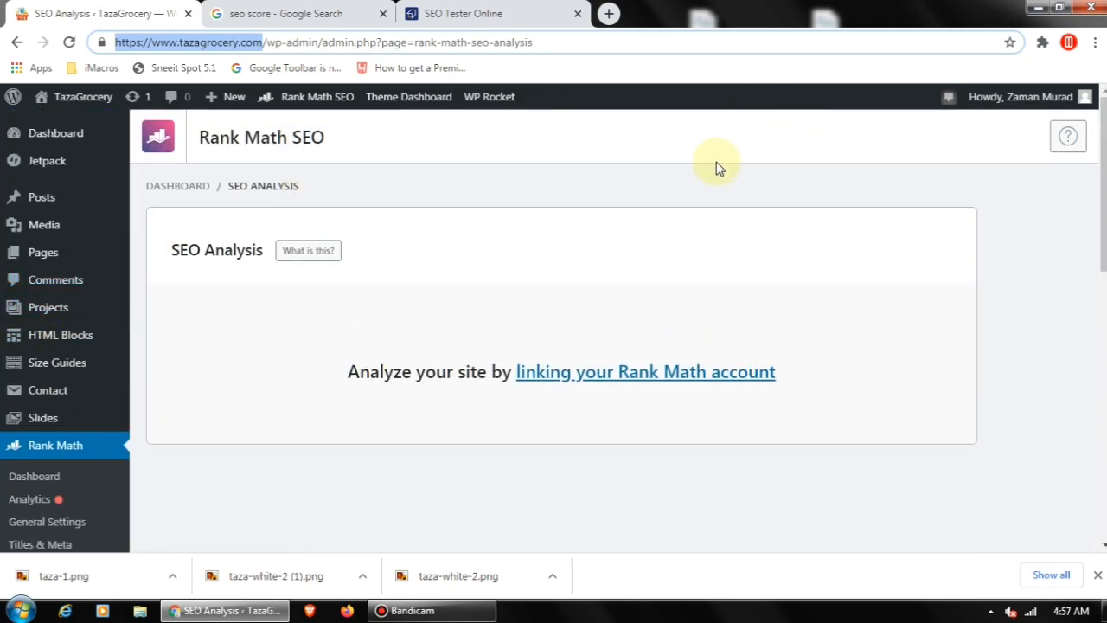
{"action": "mouse_move", "coordinate": [27, 161]}
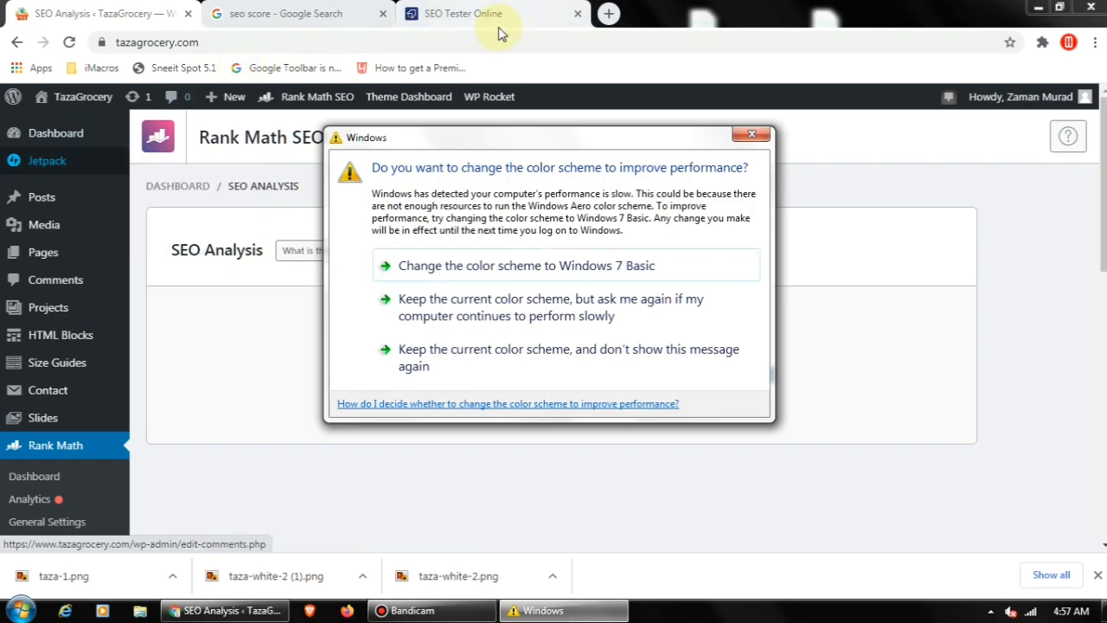
Review the SEO Tester Online overview scoring tazagrocery.com 27.5/100
{"action": "left_click", "coordinate": [752, 134]}
{"action": "left_click", "coordinate": [522, 9]}
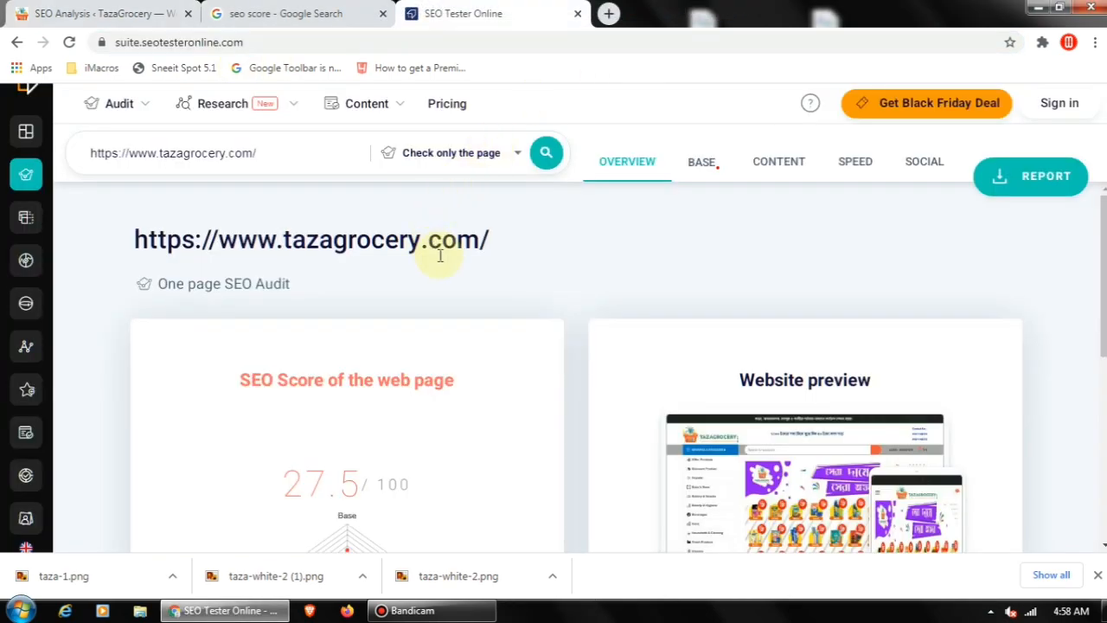
{"action": "scroll", "coordinate": [531, 253], "scroll_direction": "down", "scroll_amount": 2}
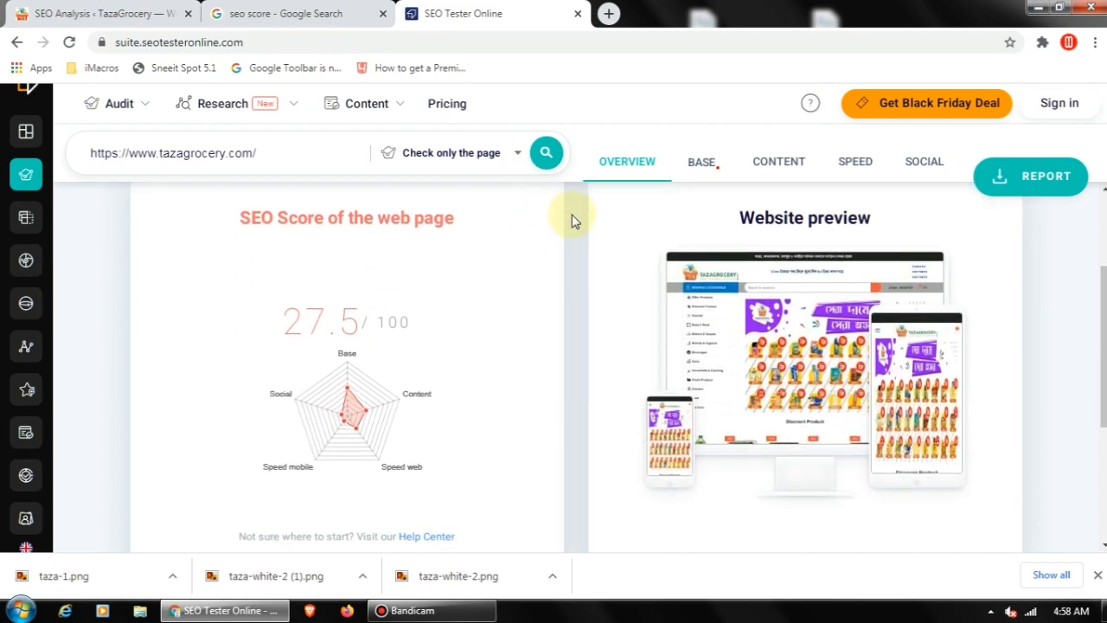
{"action": "scroll", "coordinate": [573, 221], "scroll_direction": "down", "scroll_amount": 3}
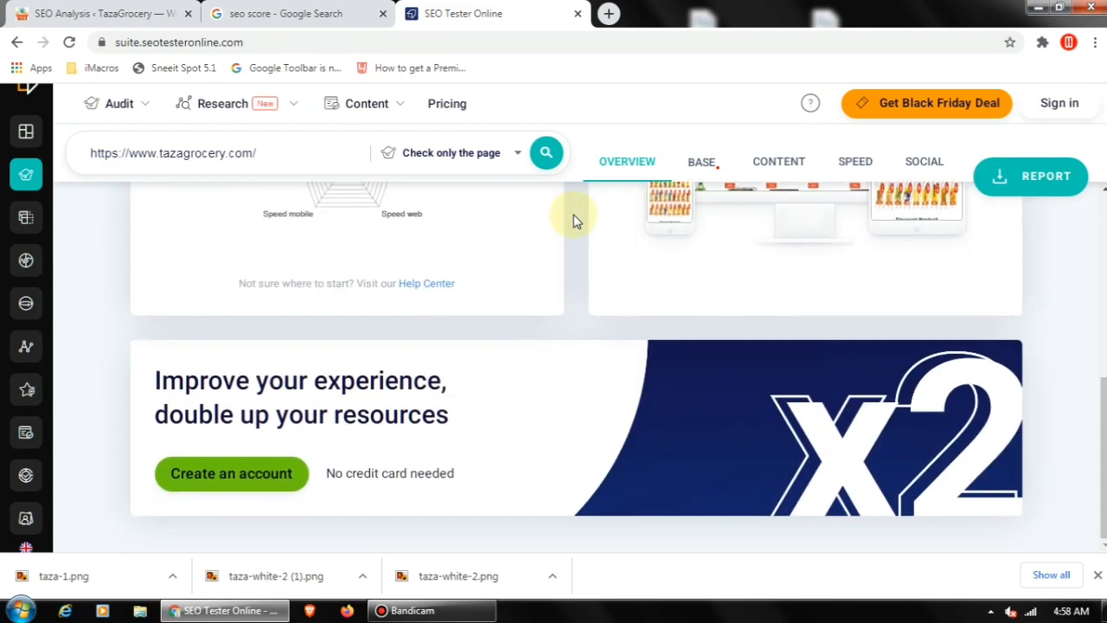
{"action": "scroll", "coordinate": [589, 271], "scroll_direction": "up", "scroll_amount": 5}
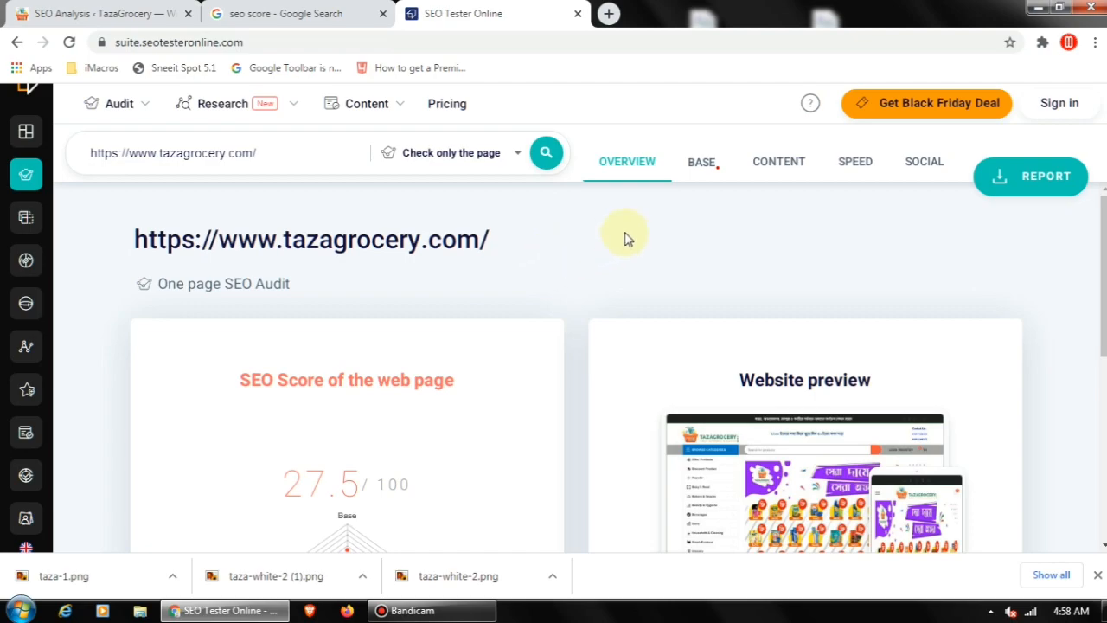
{"action": "scroll", "coordinate": [627, 240], "scroll_direction": "down", "scroll_amount": 1}
Inspect the BASE checks, including the title scored 30/100
{"action": "left_click", "coordinate": [702, 162]}
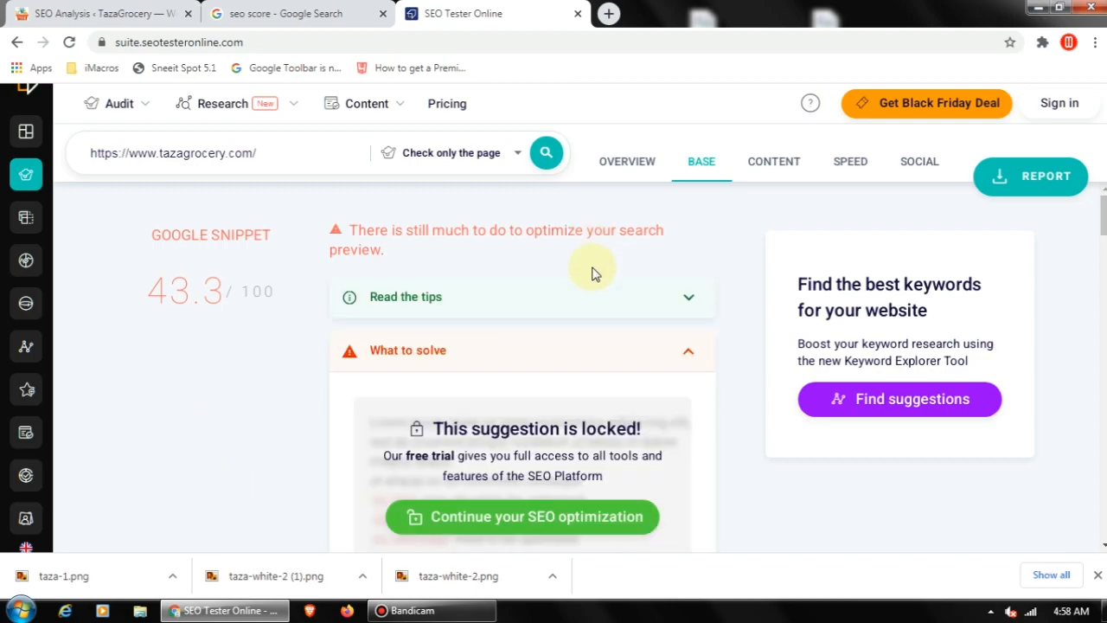
{"action": "scroll", "coordinate": [695, 277], "scroll_direction": "down", "scroll_amount": 3}
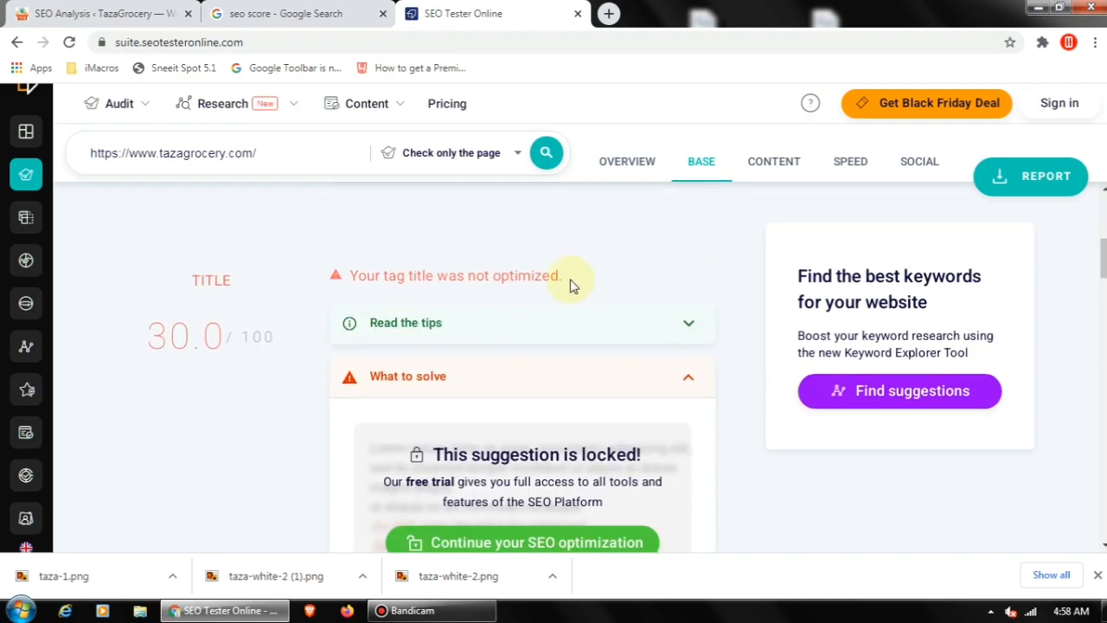
{"action": "scroll", "coordinate": [552, 320], "scroll_direction": "up", "scroll_amount": 2}
{"action": "scroll", "coordinate": [415, 341], "scroll_direction": "down", "scroll_amount": 1}
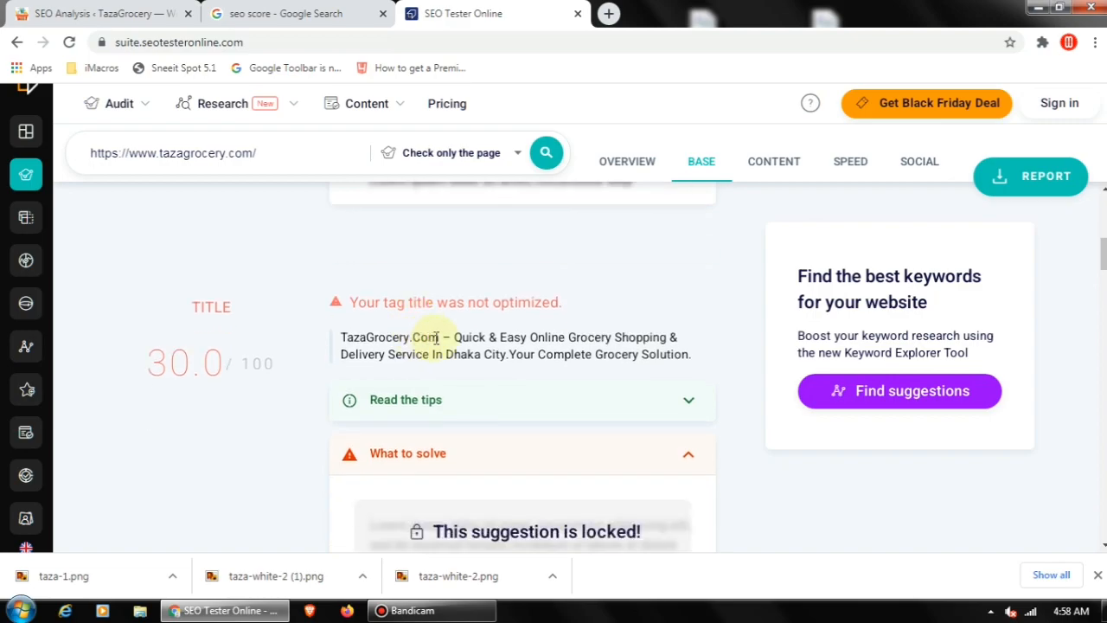
{"action": "left_click_drag", "start_coordinate": [702, 362], "coordinate": [338, 299]}
{"action": "scroll", "coordinate": [280, 323], "scroll_direction": "down", "scroll_amount": 3}
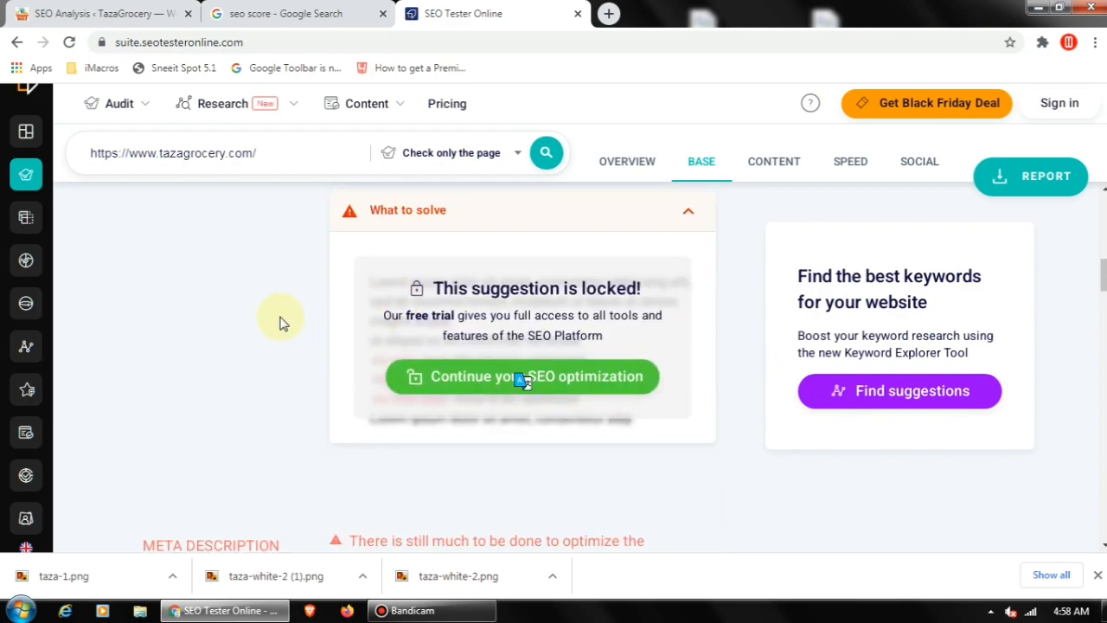
Check the CONTENT findings on title coherence, then close the report
{"action": "left_click", "coordinate": [784, 173]}
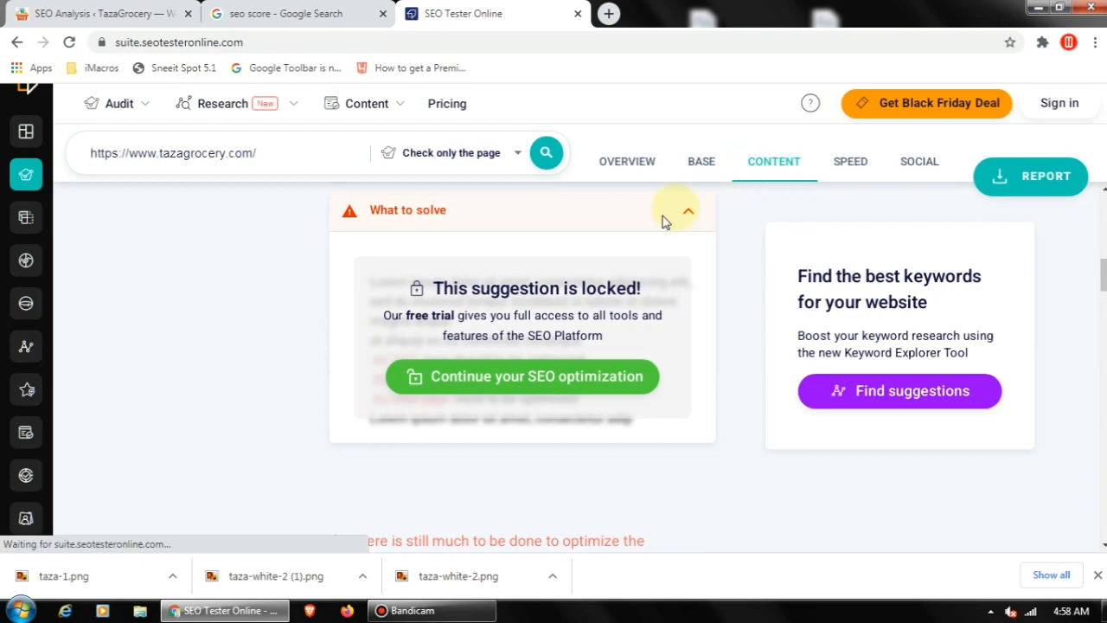
{"action": "scroll", "coordinate": [570, 308], "scroll_direction": "down", "scroll_amount": 2}
{"action": "scroll", "coordinate": [570, 308], "scroll_direction": "down", "scroll_amount": 5}
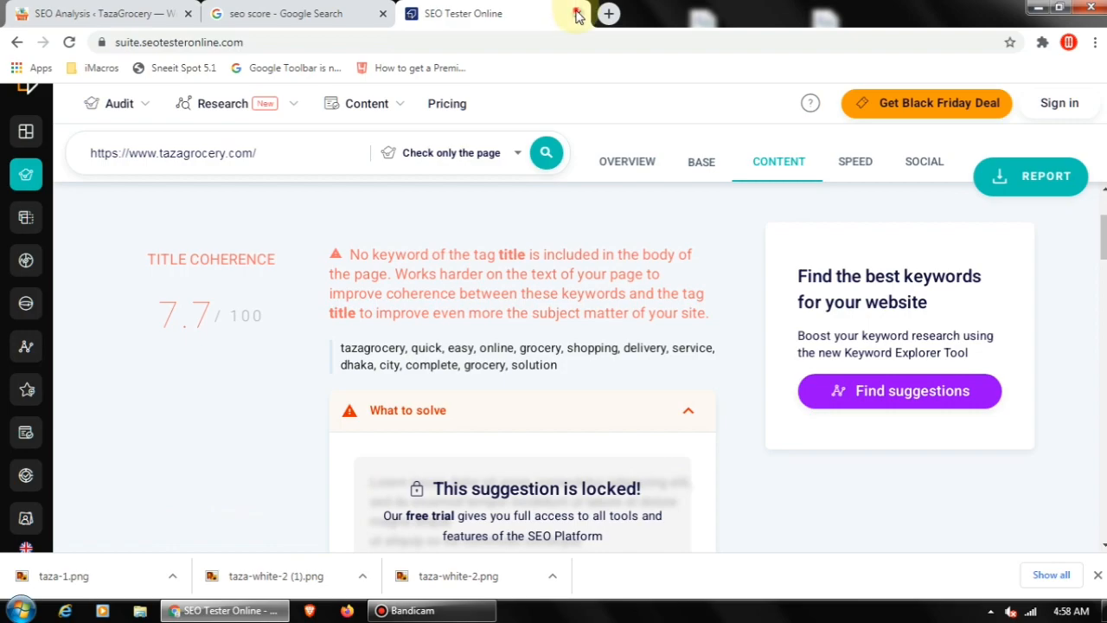
{"action": "left_click", "coordinate": [576, 13]}
{"action": "scroll", "coordinate": [394, 260], "scroll_direction": "up", "scroll_amount": 1}
Return to the WordPress tab and open the Dashboard home page
{"action": "scroll", "coordinate": [394, 266], "scroll_direction": "up", "scroll_amount": 6}
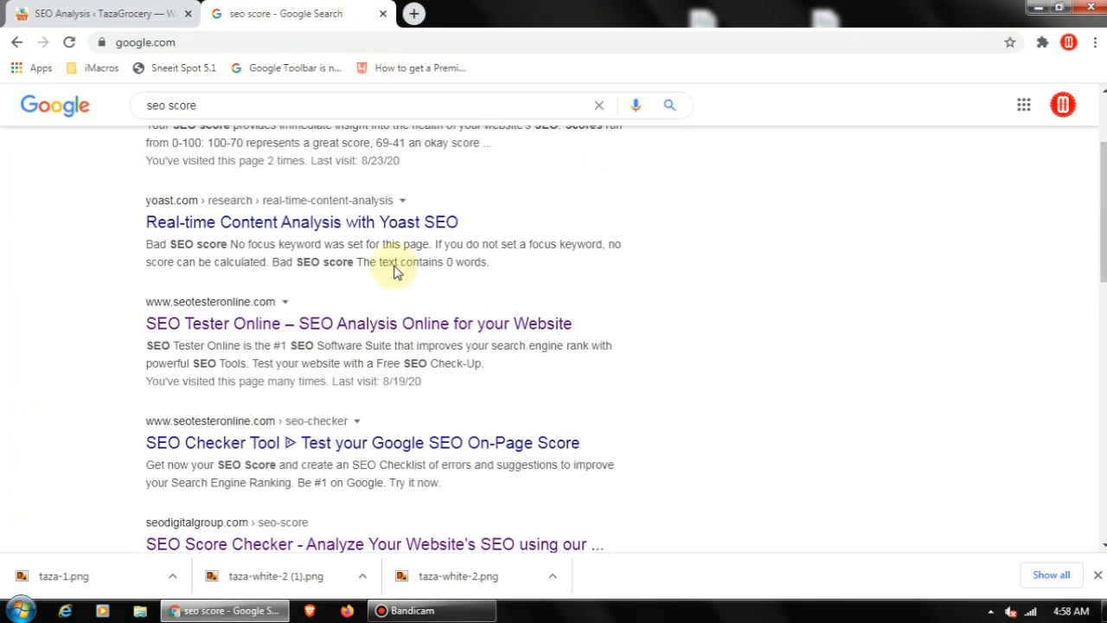
{"action": "left_click", "coordinate": [107, 9]}
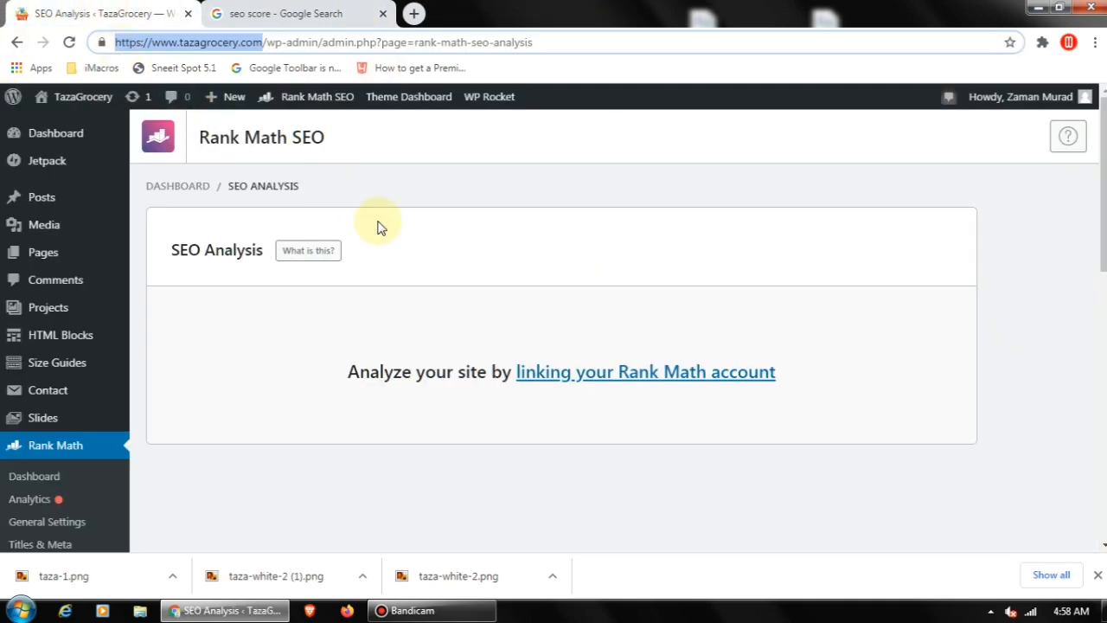
{"action": "mouse_move", "coordinate": [82, 141]}
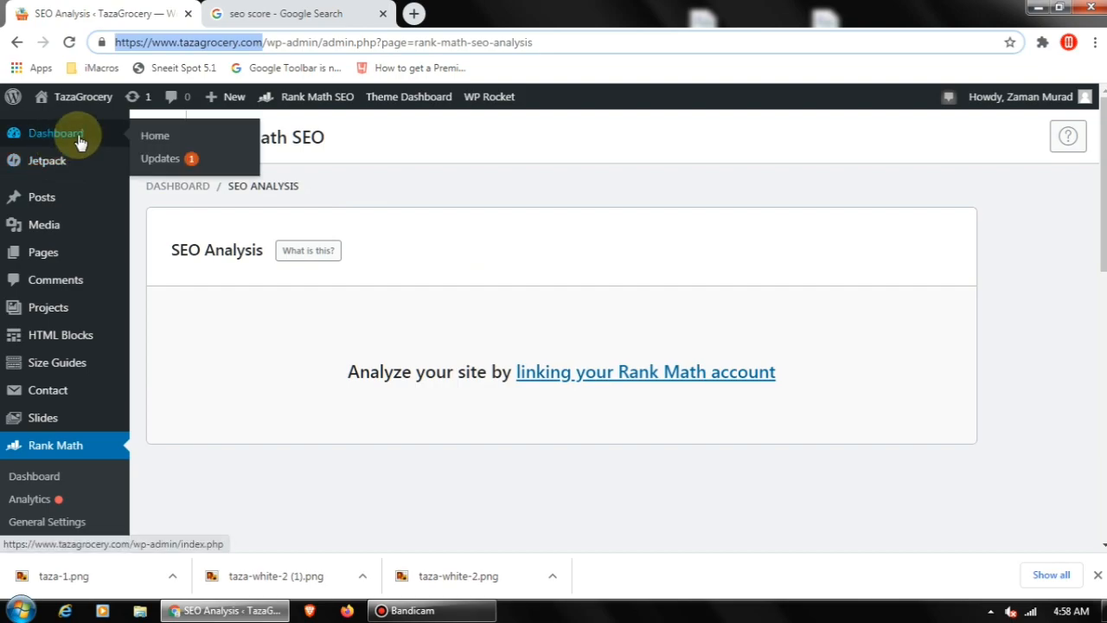
{"action": "left_click", "coordinate": [164, 140]}
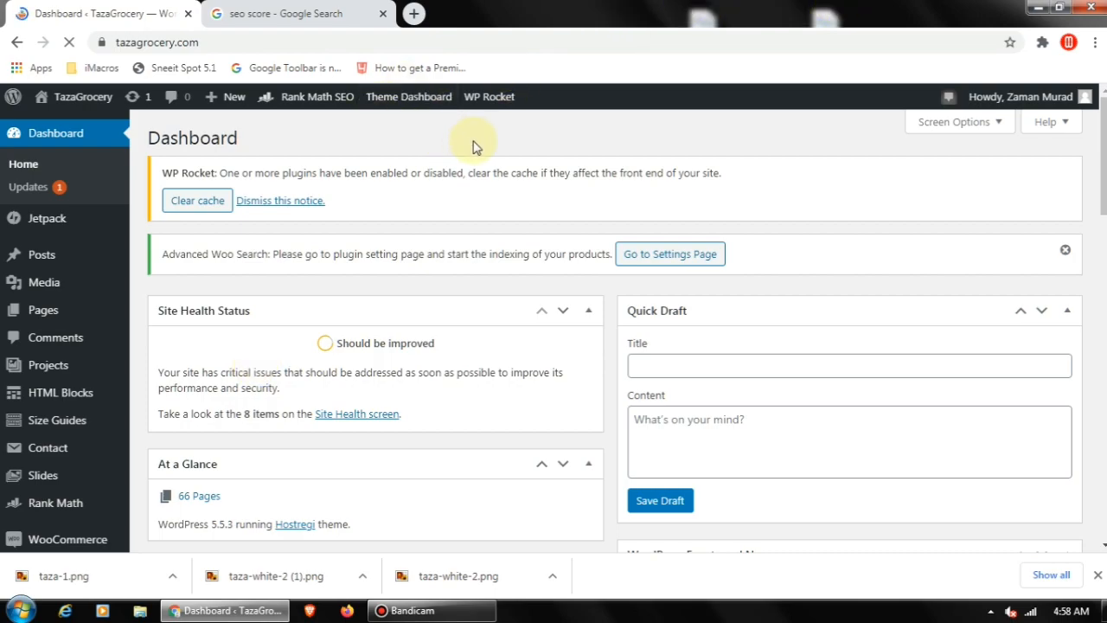
Clear the WP Rocket cache from the dashboard notice and check the 'Cache cleared' message
{"action": "mouse_move", "coordinate": [493, 108]}
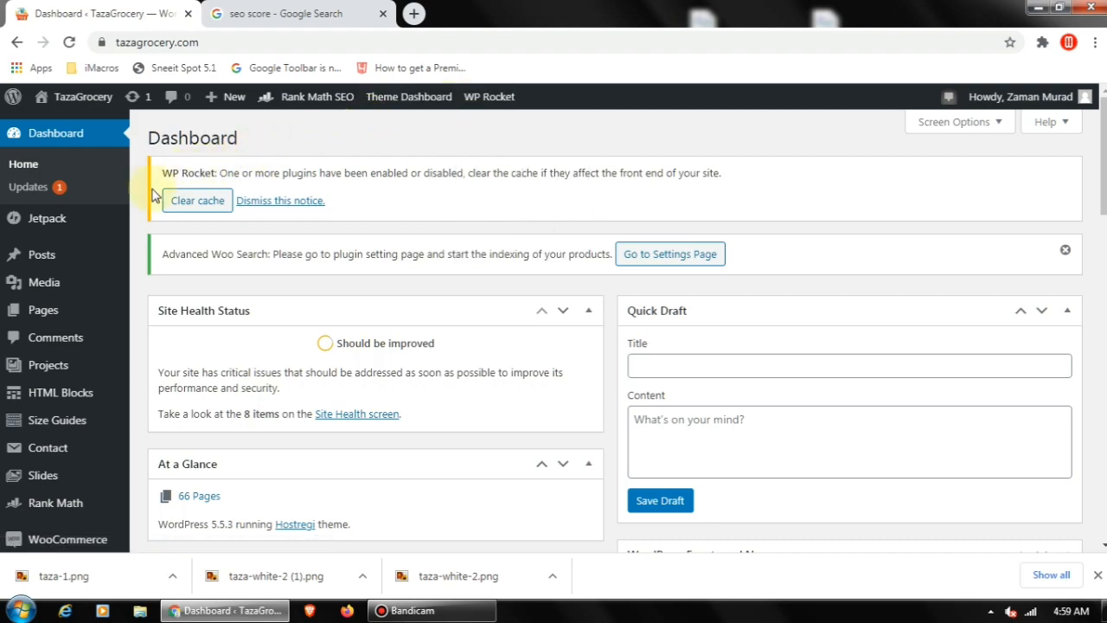
{"action": "left_click", "coordinate": [199, 207]}
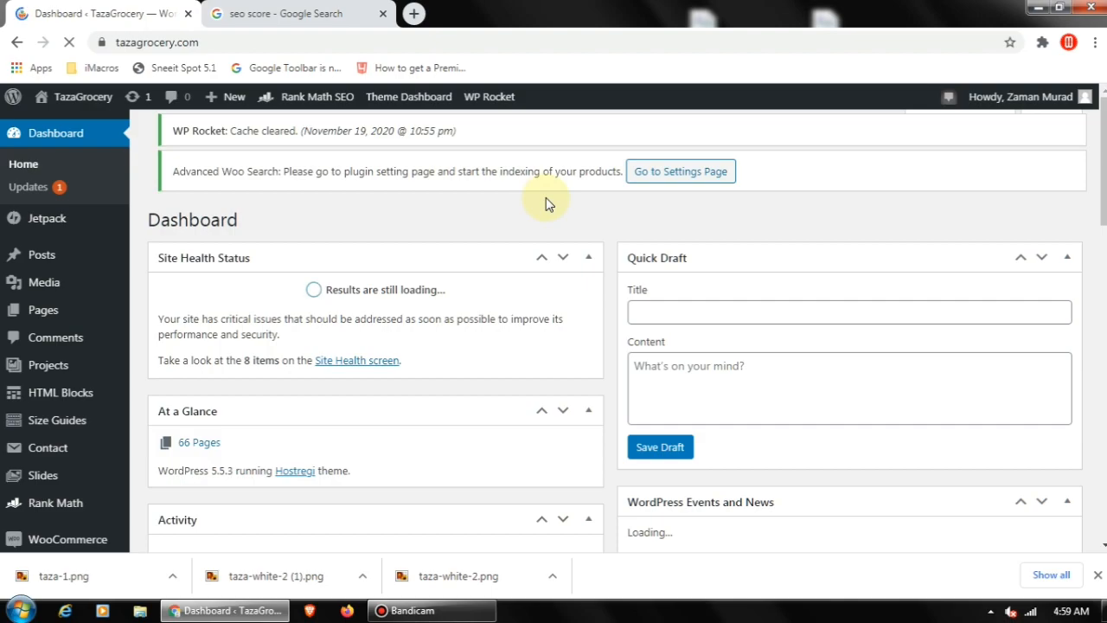
{"action": "scroll", "coordinate": [546, 197], "scroll_direction": "down", "scroll_amount": 2}
{"action": "scroll", "coordinate": [555, 198], "scroll_direction": "down", "scroll_amount": 2}
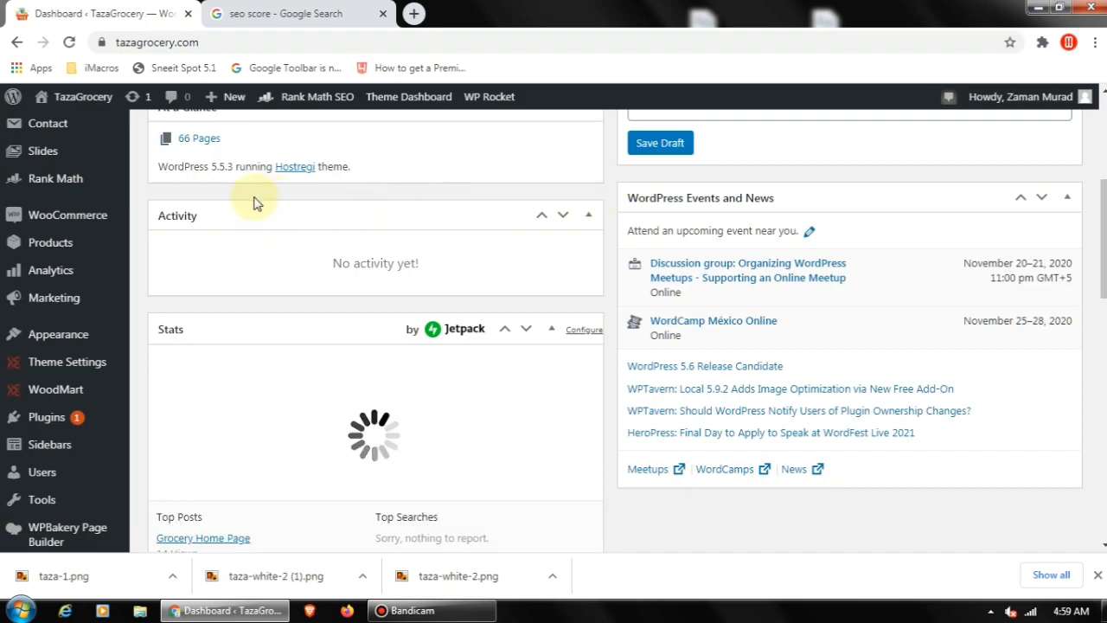
{"action": "scroll", "coordinate": [251, 200], "scroll_direction": "up", "scroll_amount": 2}
{"action": "scroll", "coordinate": [241, 204], "scroll_direction": "up", "scroll_amount": 2}
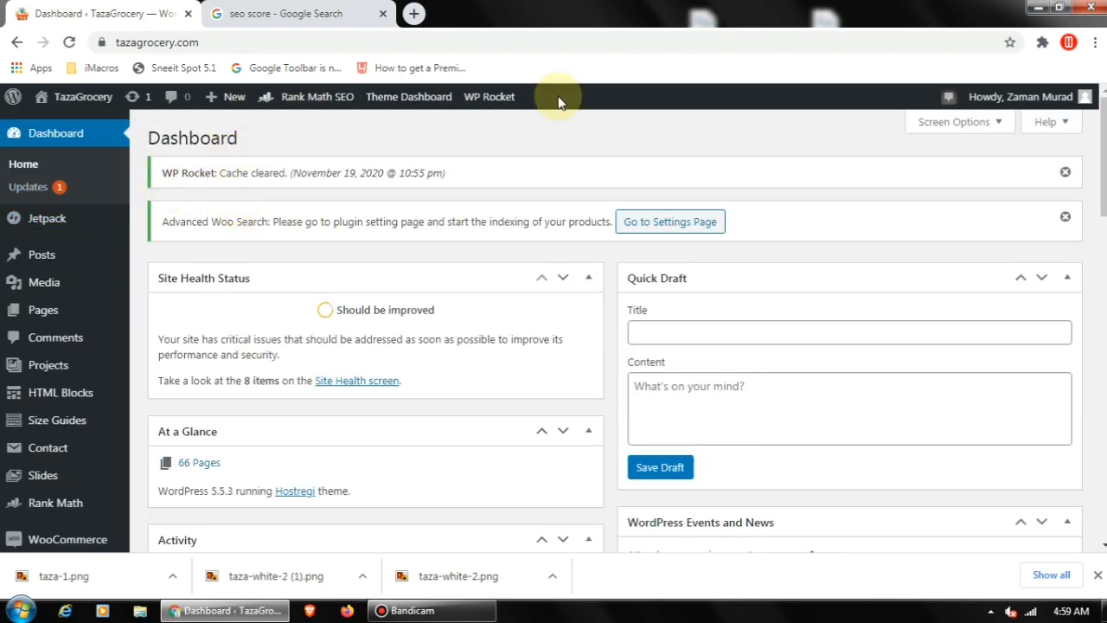
{"action": "mouse_move", "coordinate": [502, 106]}
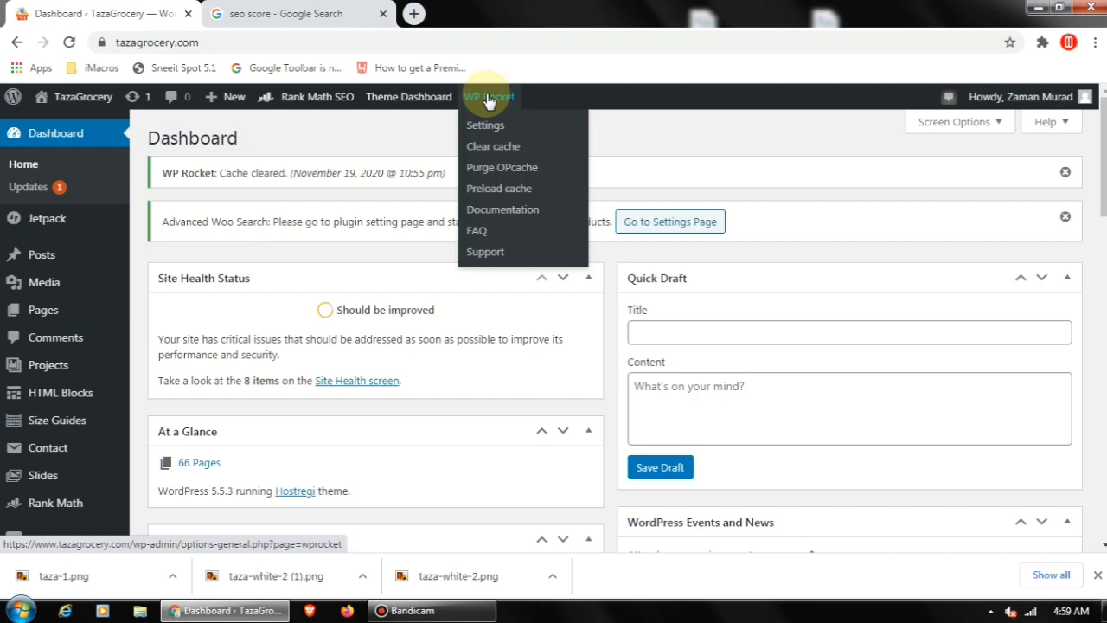
Purge the site's OPcache through the WP Rocket admin-bar menu, then return to Google's 'seo score' results
{"action": "scroll", "coordinate": [35, 247], "scroll_direction": "down", "scroll_amount": 3}
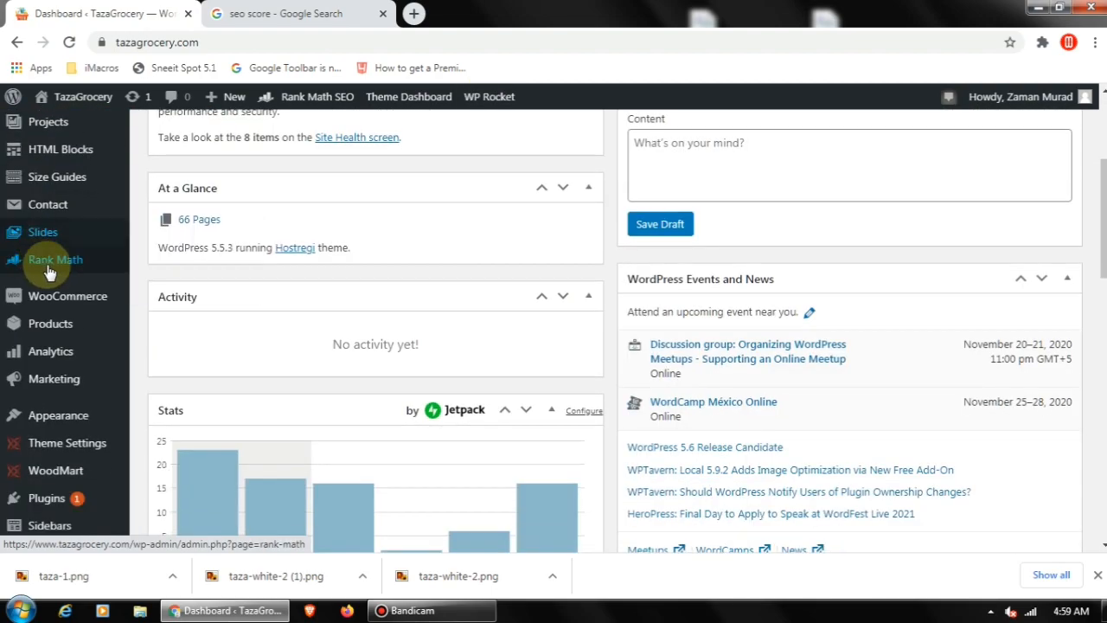
{"action": "scroll", "coordinate": [49, 273], "scroll_direction": "down", "scroll_amount": 6}
{"action": "mouse_move", "coordinate": [69, 374]}
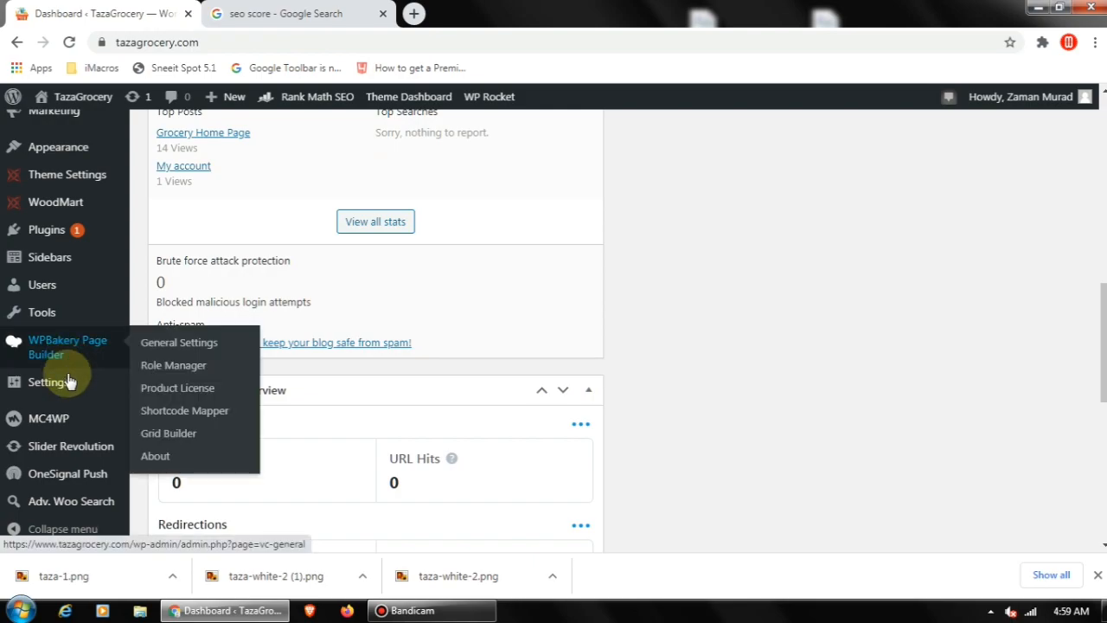
{"action": "scroll", "coordinate": [74, 441], "scroll_direction": "down", "scroll_amount": 2}
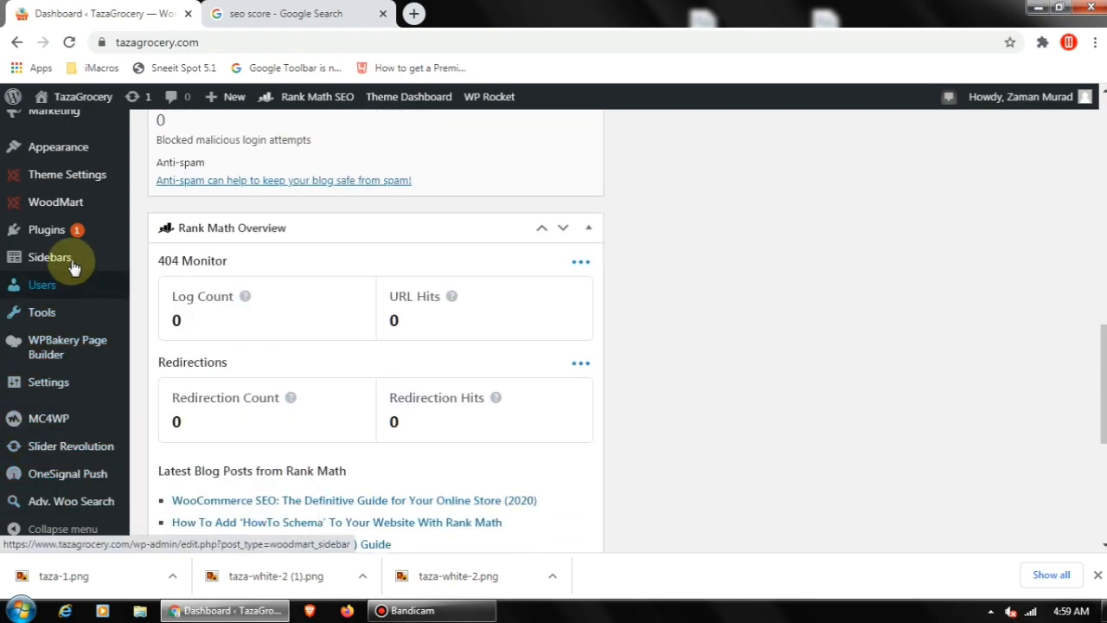
{"action": "scroll", "coordinate": [75, 406], "scroll_direction": "down", "scroll_amount": 2}
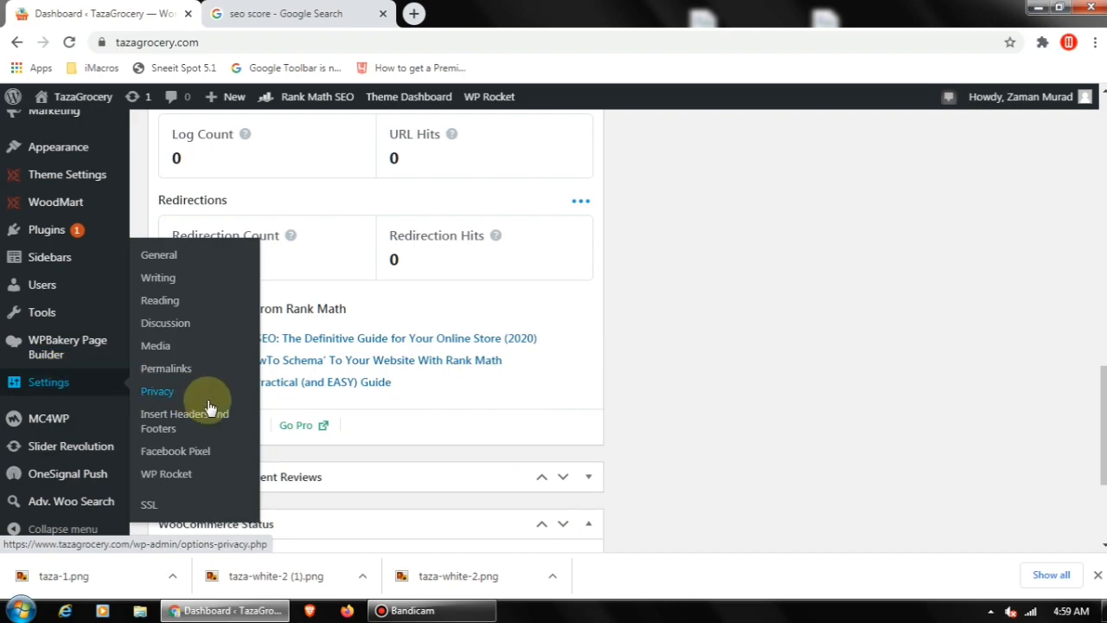
{"action": "scroll", "coordinate": [710, 296], "scroll_direction": "up", "scroll_amount": 3}
{"action": "scroll", "coordinate": [709, 296], "scroll_direction": "up", "scroll_amount": 5}
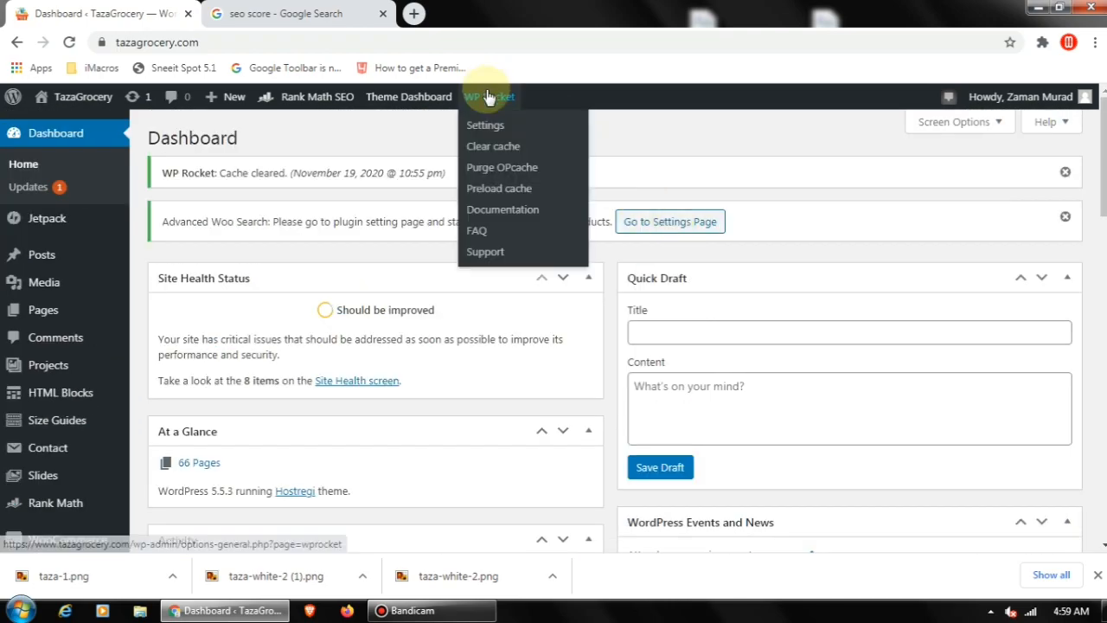
{"action": "left_click", "coordinate": [500, 170]}
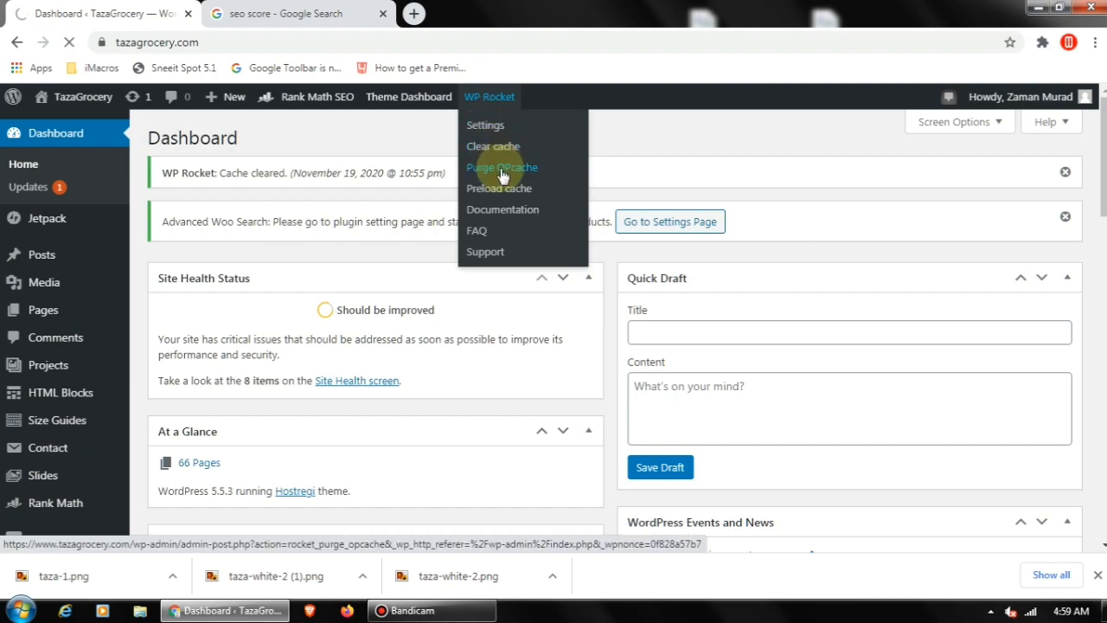
{"action": "left_click", "coordinate": [502, 173]}
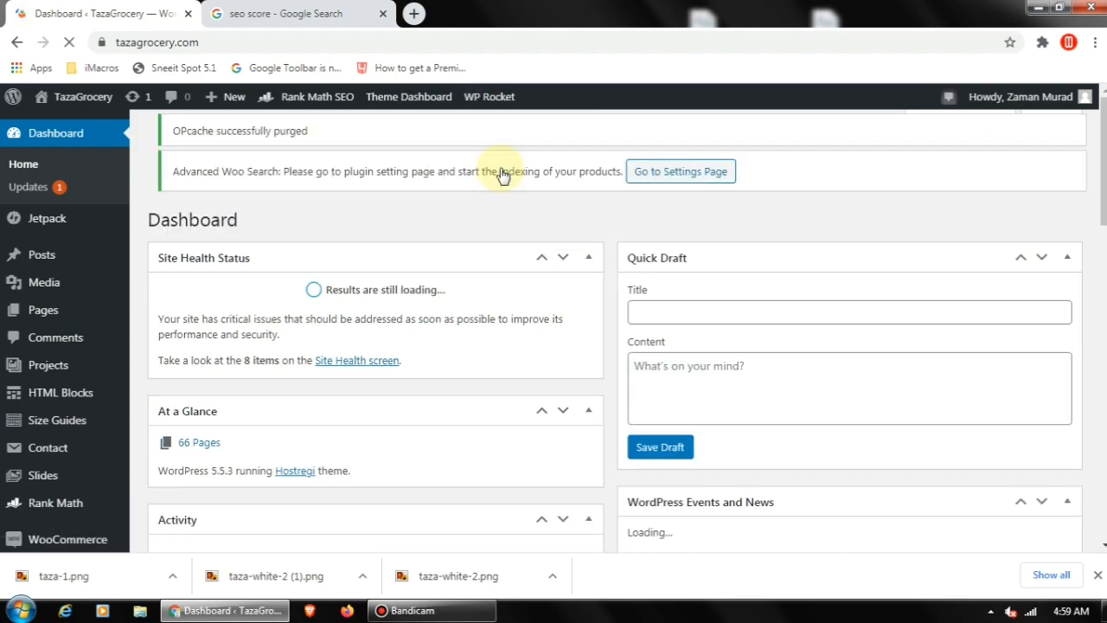
{"action": "left_click", "coordinate": [328, 13]}
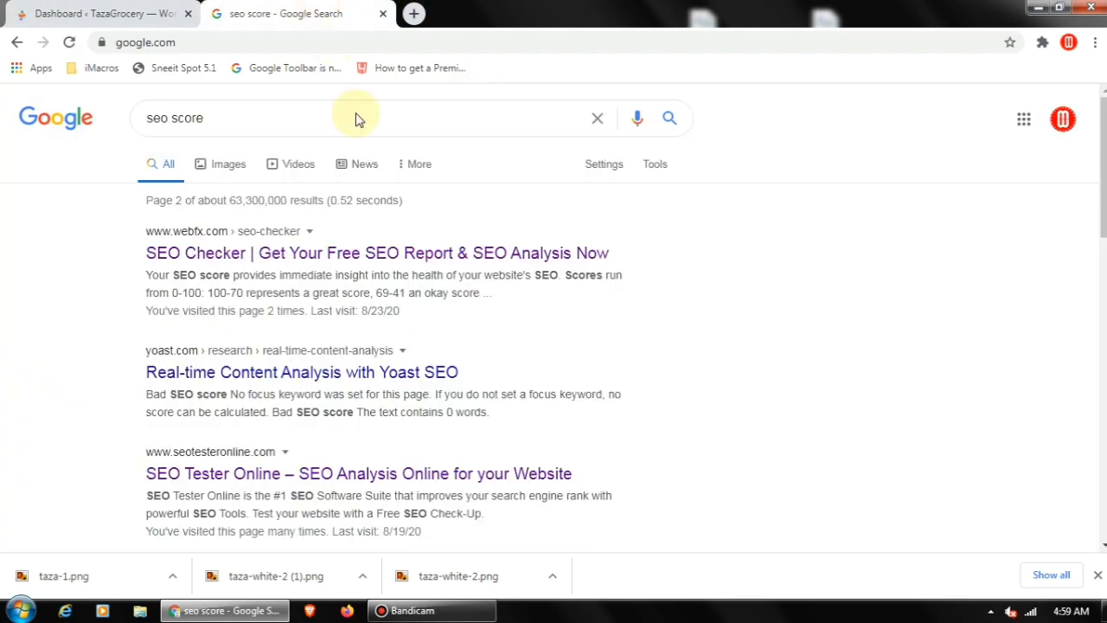
Open the WebFX checker, SEO Tester Online and 'What Is SEO' results in background tabs
{"action": "middle_click", "coordinate": [416, 264]}
{"action": "scroll", "coordinate": [406, 268], "scroll_direction": "down", "scroll_amount": 2}
{"action": "middle_click", "coordinate": [413, 317]}
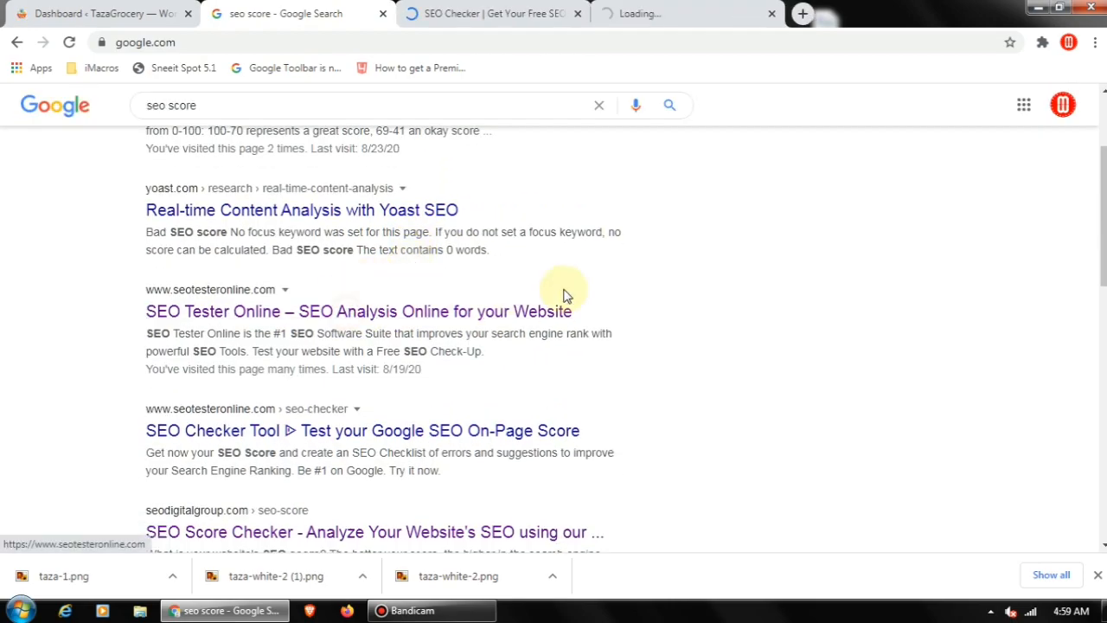
{"action": "scroll", "coordinate": [563, 293], "scroll_direction": "down", "scroll_amount": 5}
{"action": "scroll", "coordinate": [565, 297], "scroll_direction": "down", "scroll_amount": 4}
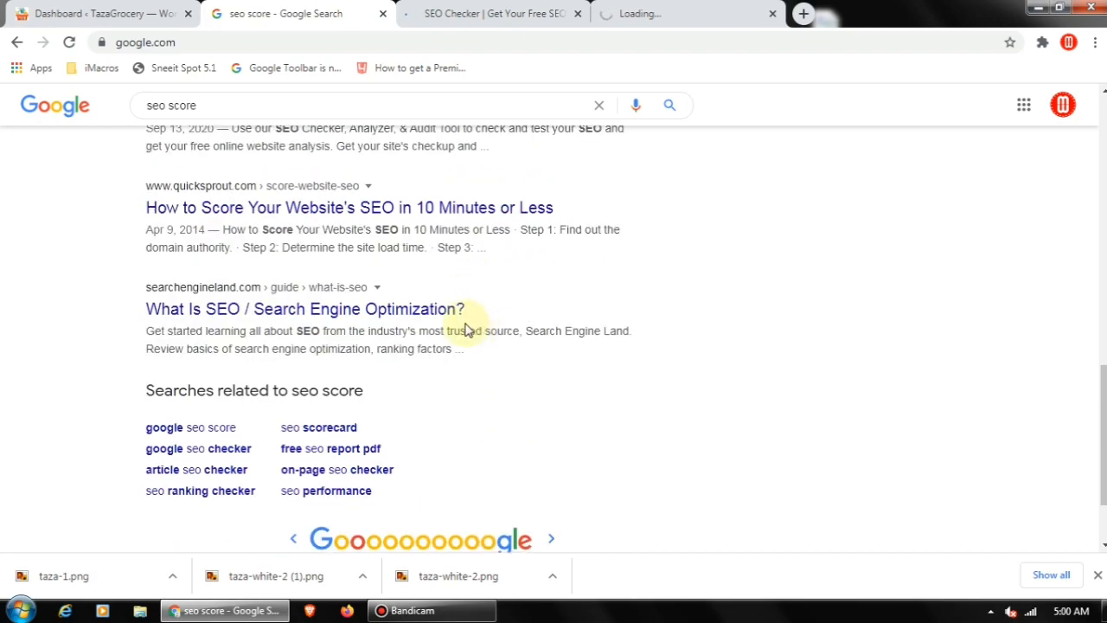
{"action": "middle_click", "coordinate": [288, 320]}
{"action": "scroll", "coordinate": [295, 364], "scroll_direction": "down", "scroll_amount": 2}
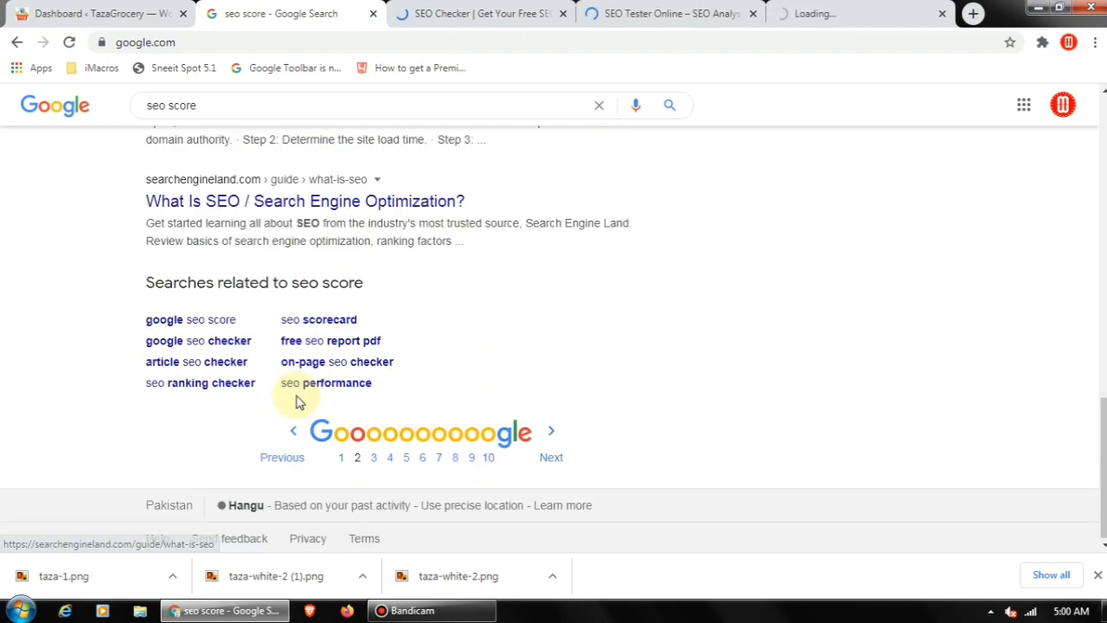
Go to results page 3 and open Conductor's SEO Score article in a background tab
{"action": "left_click", "coordinate": [377, 439]}
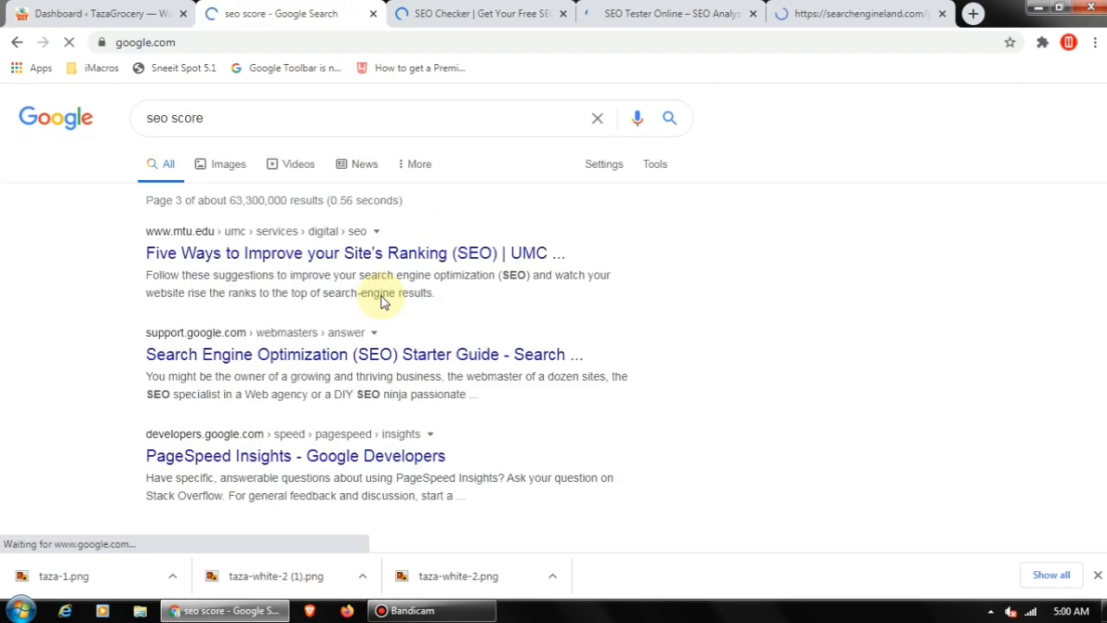
{"action": "scroll", "coordinate": [336, 313], "scroll_direction": "down", "scroll_amount": 1}
{"action": "scroll", "coordinate": [335, 314], "scroll_direction": "down", "scroll_amount": 2}
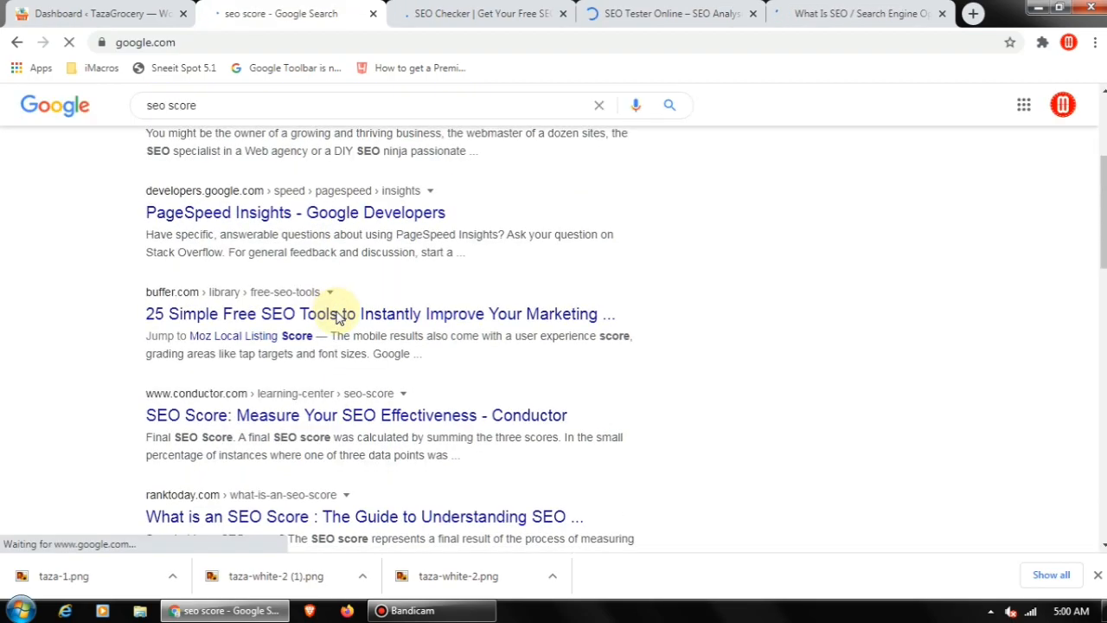
{"action": "scroll", "coordinate": [494, 317], "scroll_direction": "down", "scroll_amount": 1}
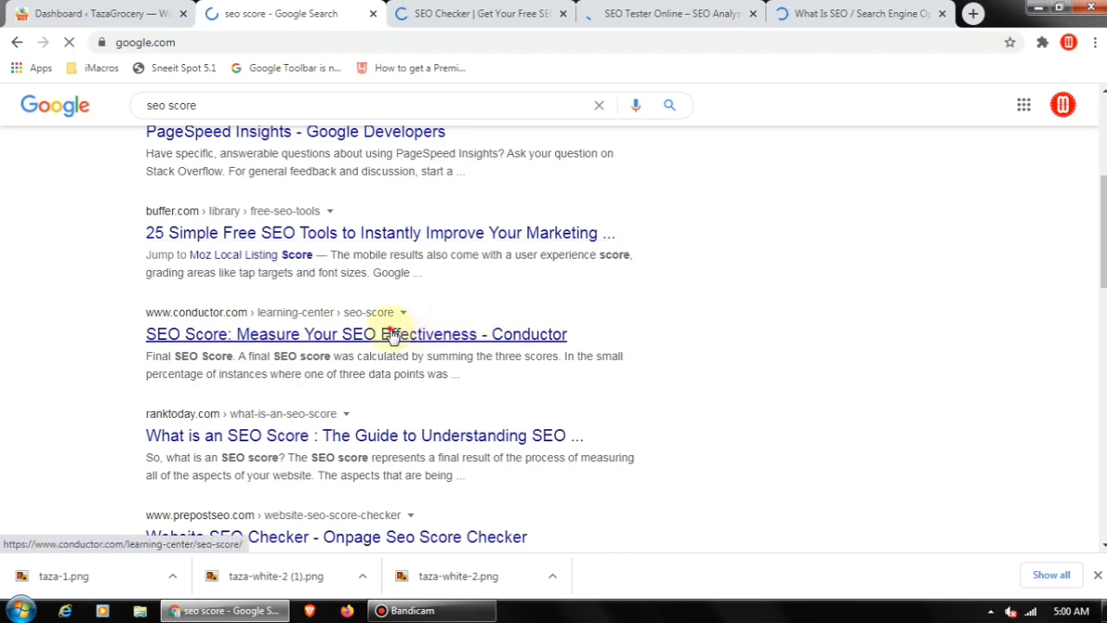
{"action": "middle_click", "coordinate": [402, 335]}
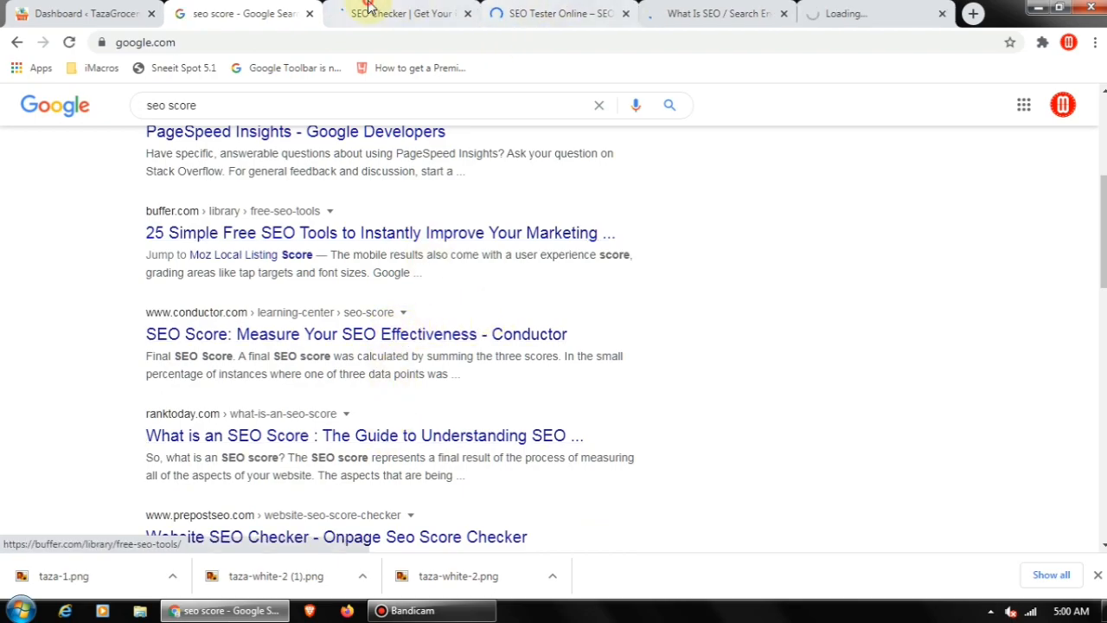
Look over and close the WebFX checker page, then return to the TazaGrocery WordPress dashboard
{"action": "left_click", "coordinate": [398, 13]}
{"action": "scroll", "coordinate": [567, 271], "scroll_direction": "down", "scroll_amount": 4}
{"action": "scroll", "coordinate": [565, 269], "scroll_direction": "down", "scroll_amount": 3}
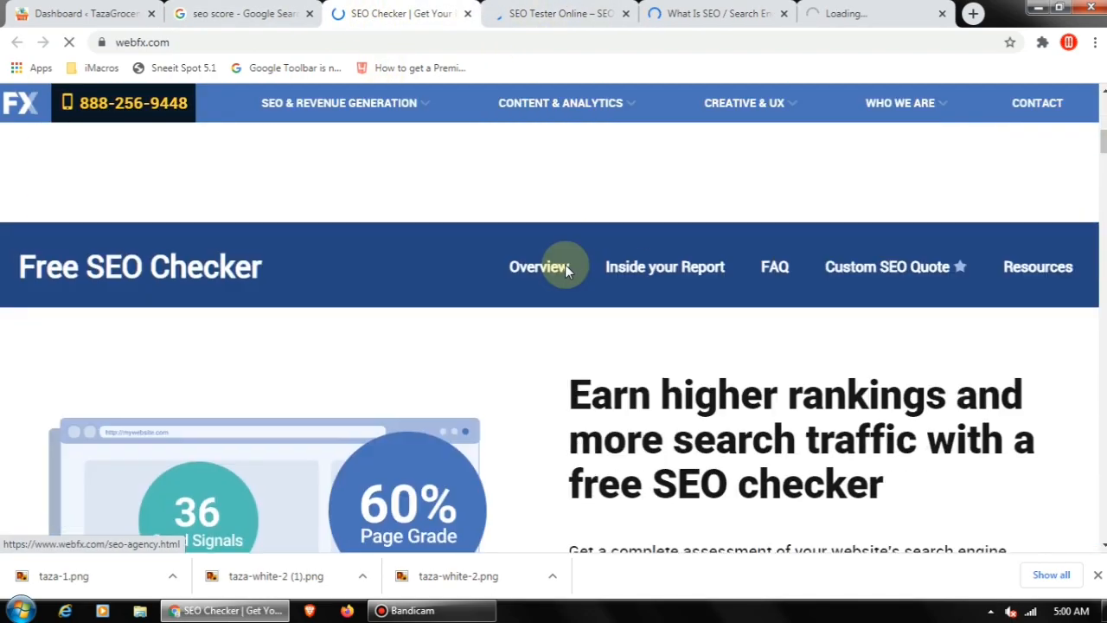
{"action": "scroll", "coordinate": [564, 265], "scroll_direction": "up", "scroll_amount": 1}
{"action": "left_click", "coordinate": [467, 14]}
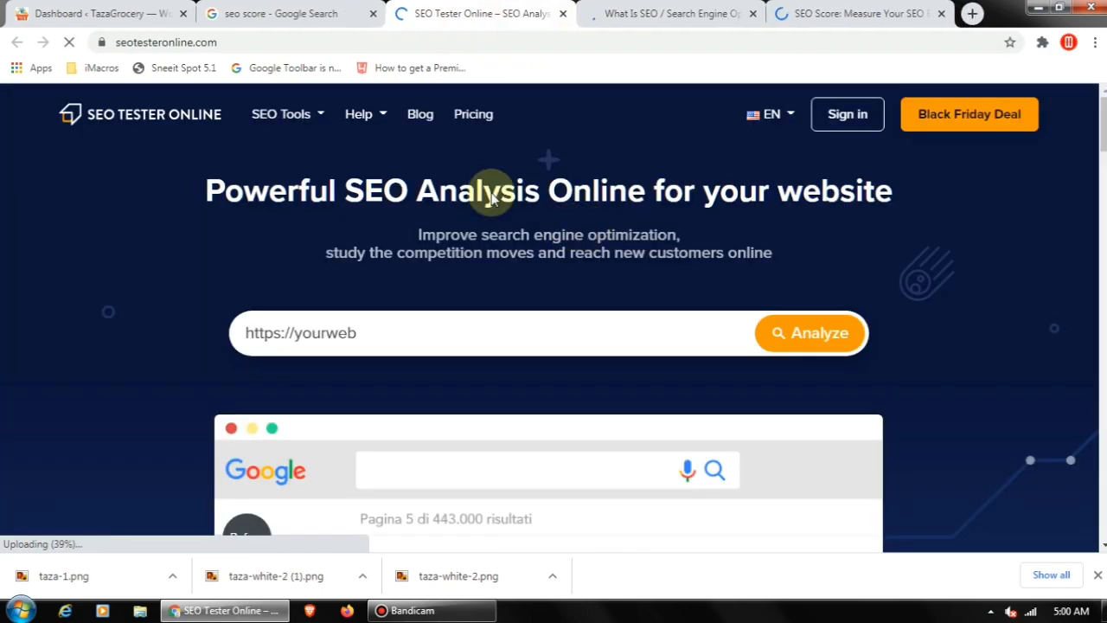
{"action": "left_click", "coordinate": [264, 12]}
{"action": "left_click", "coordinate": [124, 10]}
{"action": "left_click", "coordinate": [248, 41]}
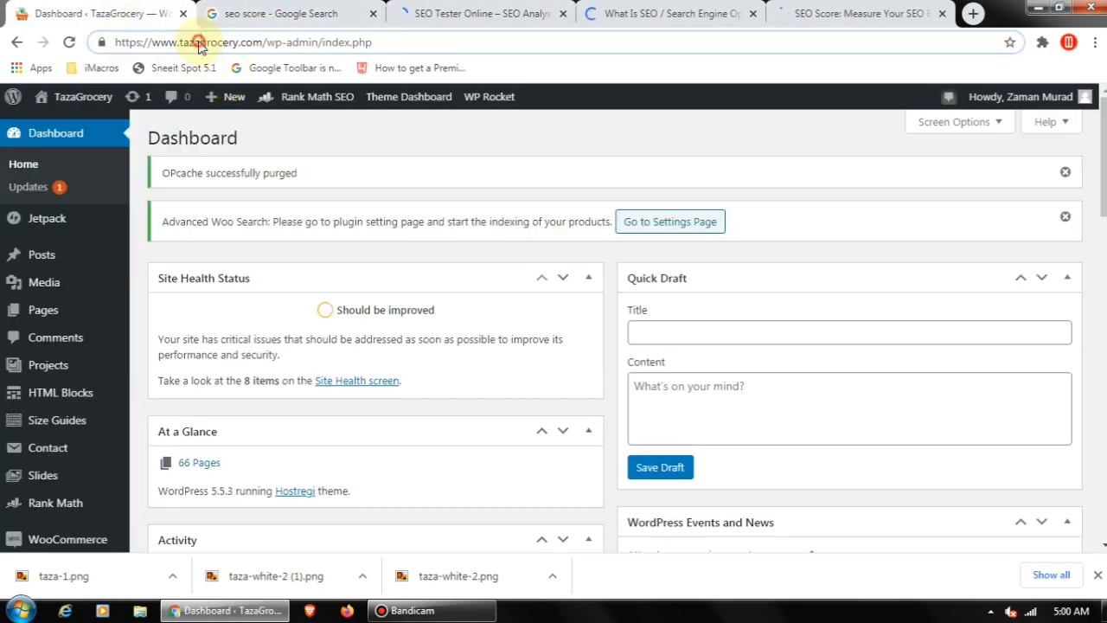
{"action": "left_click", "coordinate": [268, 41]}
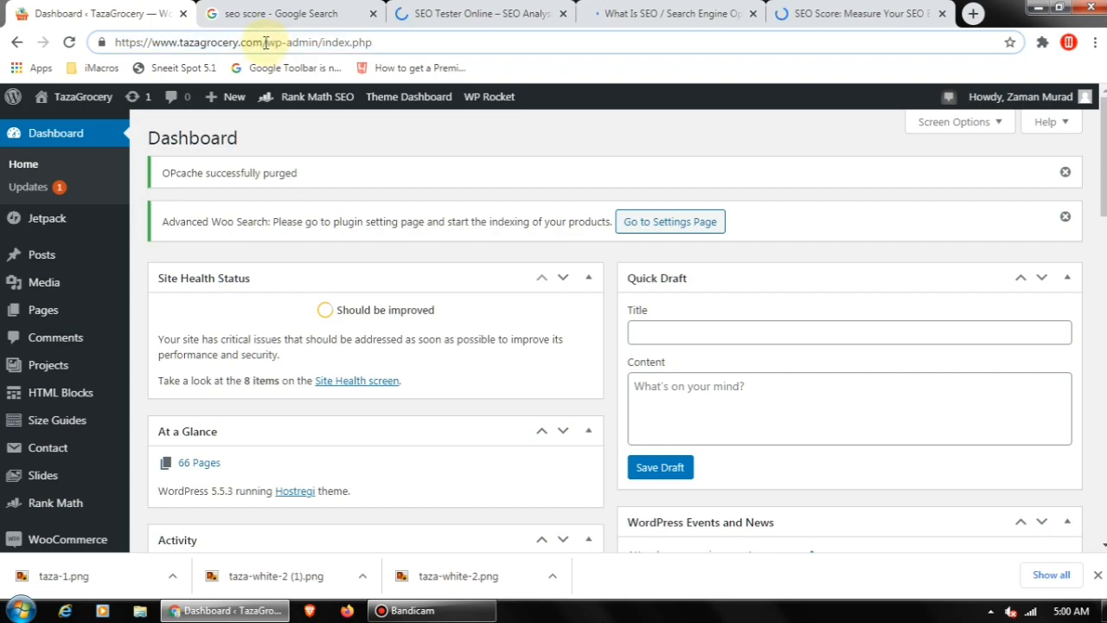
{"action": "left_click_drag", "start_coordinate": [259, 42], "coordinate": [113, 31]}
{"action": "right_click", "coordinate": [126, 45]}
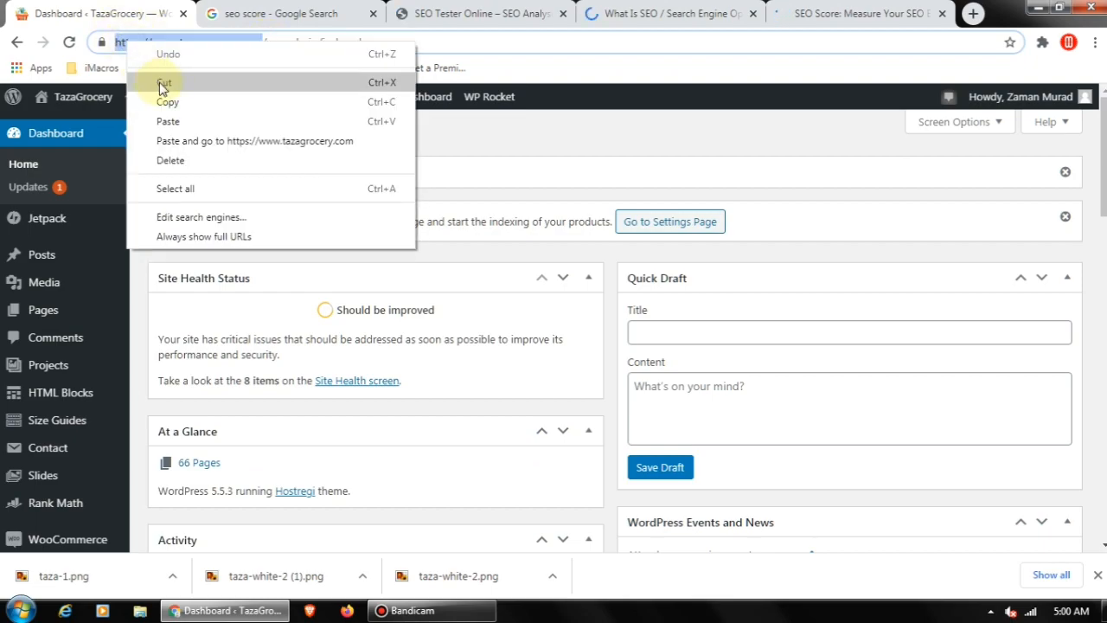
{"action": "left_click", "coordinate": [170, 102]}
Paste the address into SEO Tester Online and run the analysis of tazagrocery.com
{"action": "left_click", "coordinate": [441, 12]}
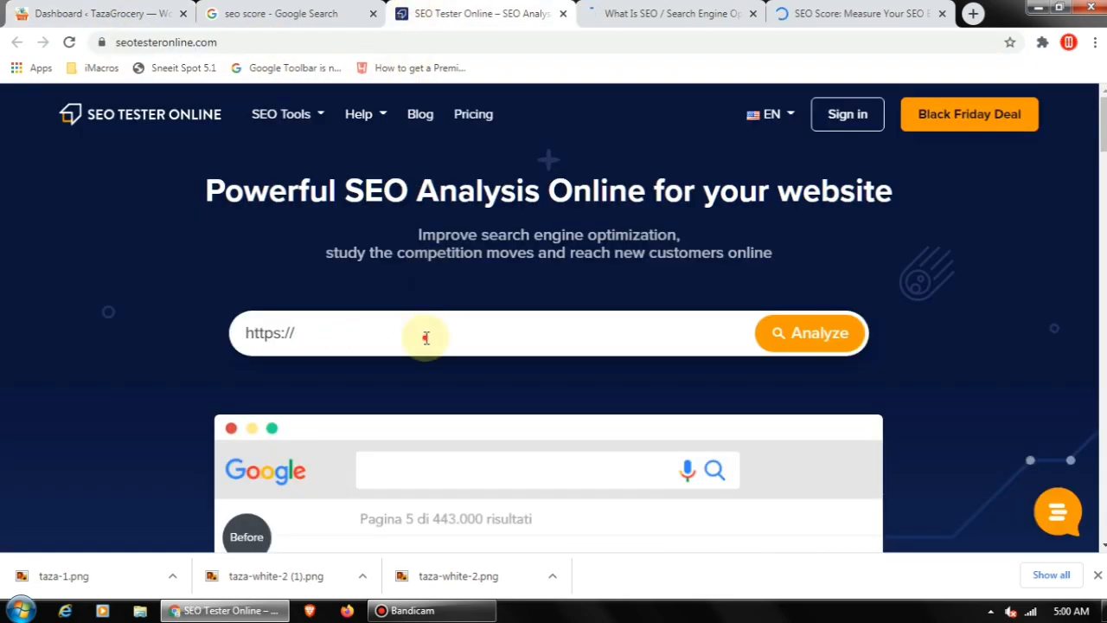
{"action": "right_click", "coordinate": [424, 337]}
{"action": "left_click", "coordinate": [469, 435]}
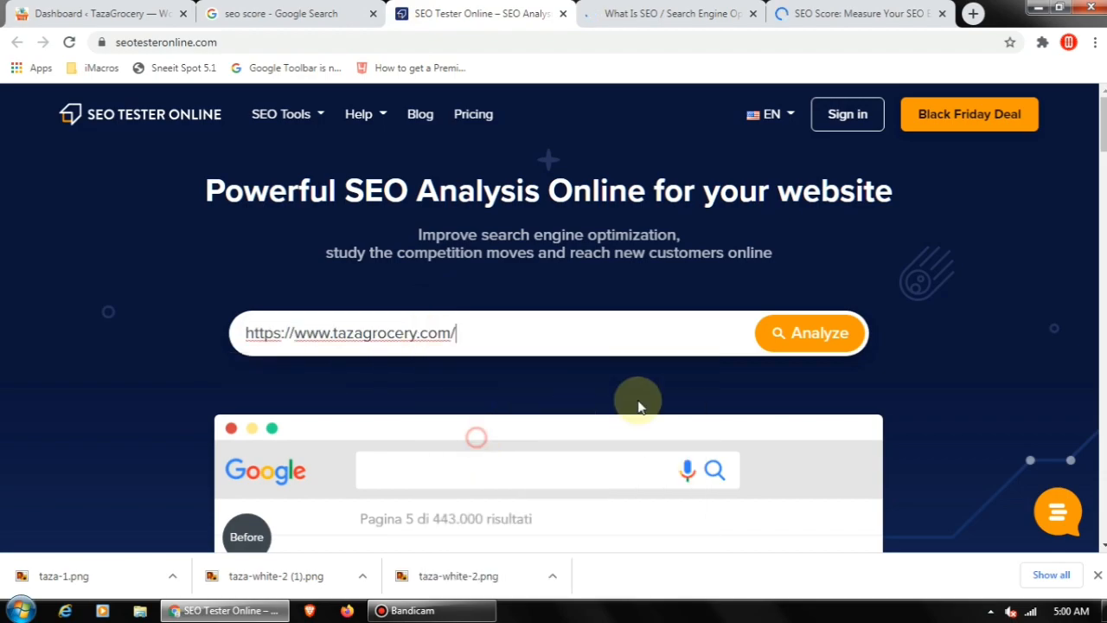
{"action": "left_click", "coordinate": [809, 333]}
{"action": "left_click", "coordinate": [641, 13]}
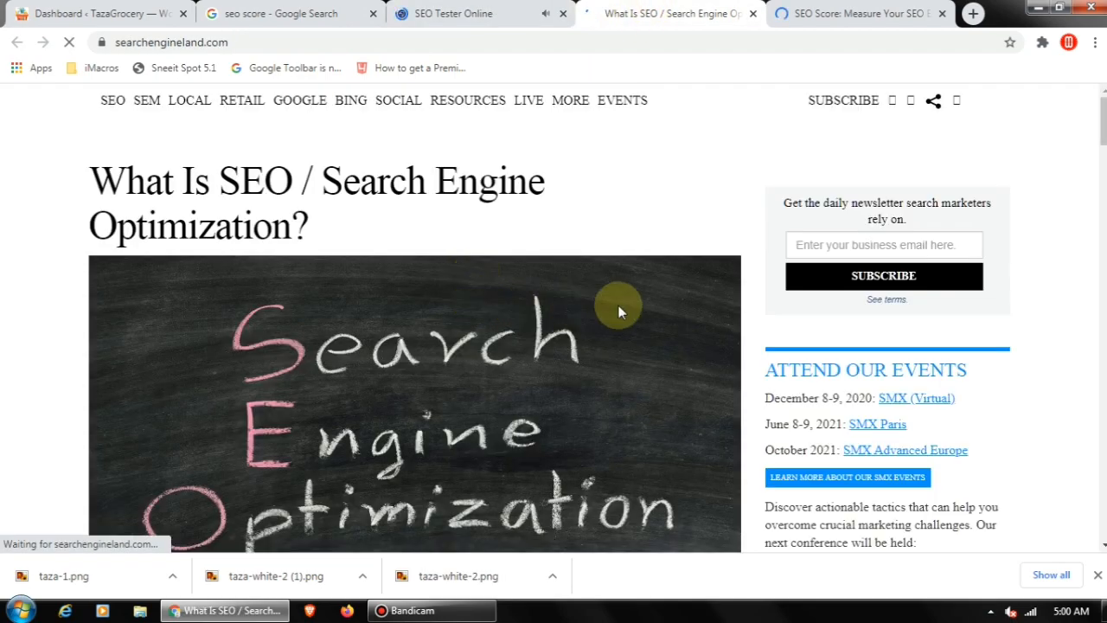
Skim and close the Search Engine Land 'What Is SEO' and Conductor 'SEO Score' article tabs
{"action": "scroll", "coordinate": [574, 309], "scroll_direction": "down", "scroll_amount": 10}
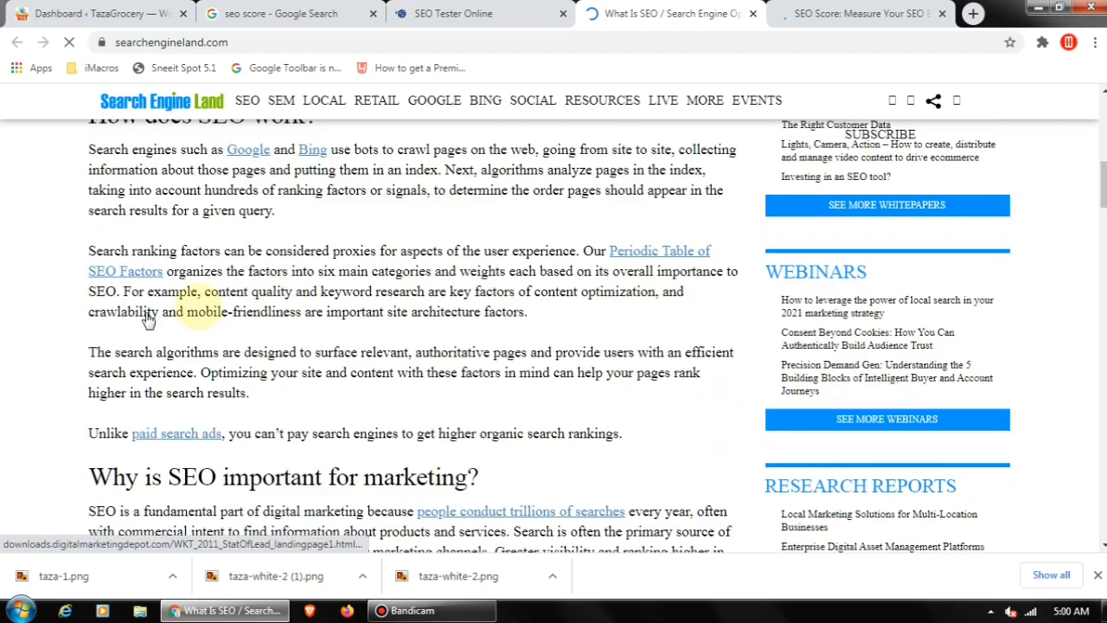
{"action": "scroll", "coordinate": [147, 318], "scroll_direction": "down", "scroll_amount": 5}
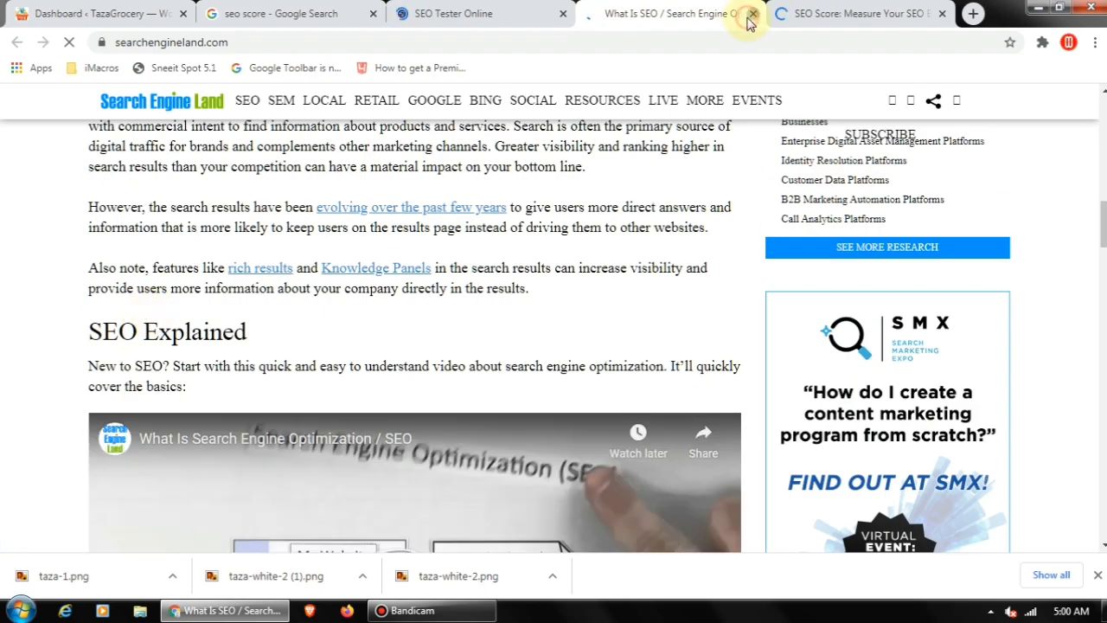
{"action": "left_click", "coordinate": [753, 14]}
{"action": "scroll", "coordinate": [328, 289], "scroll_direction": "down", "scroll_amount": 5}
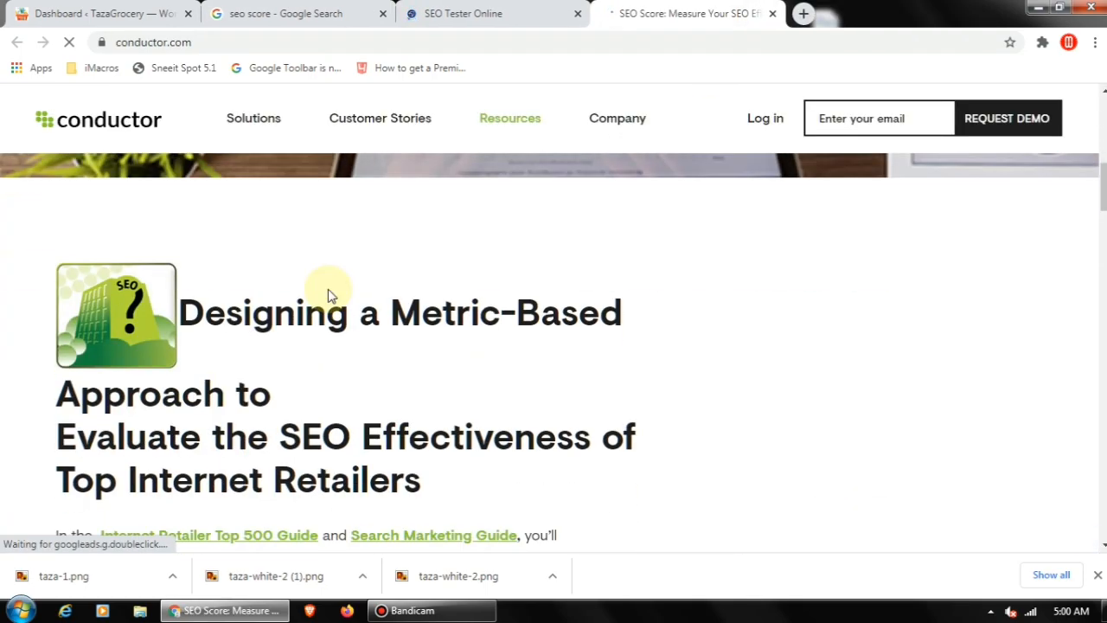
{"action": "scroll", "coordinate": [341, 289], "scroll_direction": "down", "scroll_amount": 5}
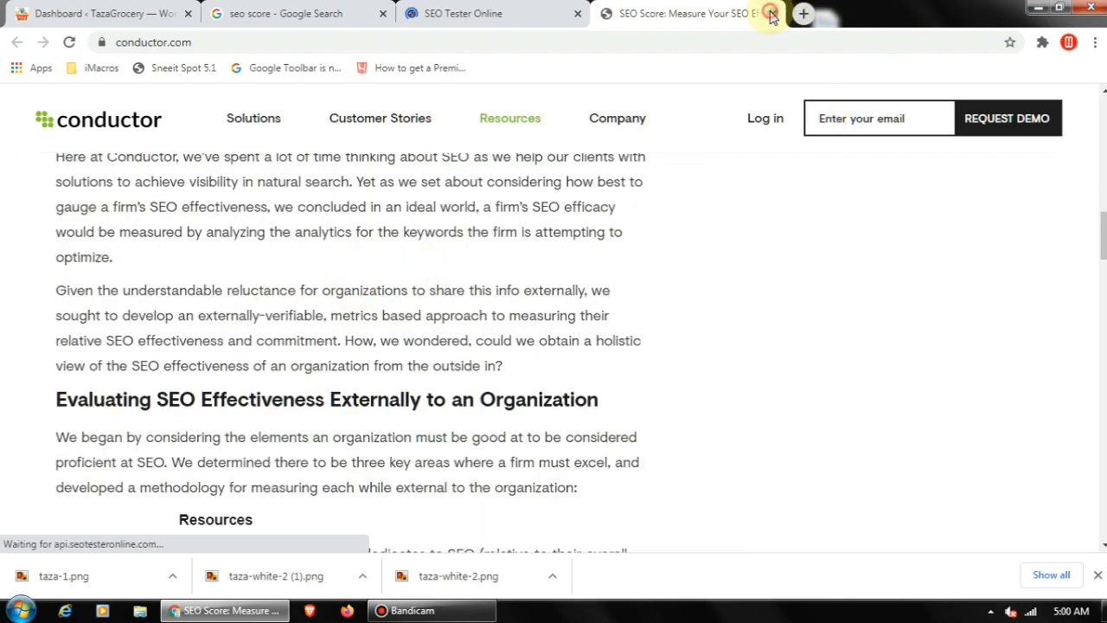
{"action": "left_click", "coordinate": [772, 14]}
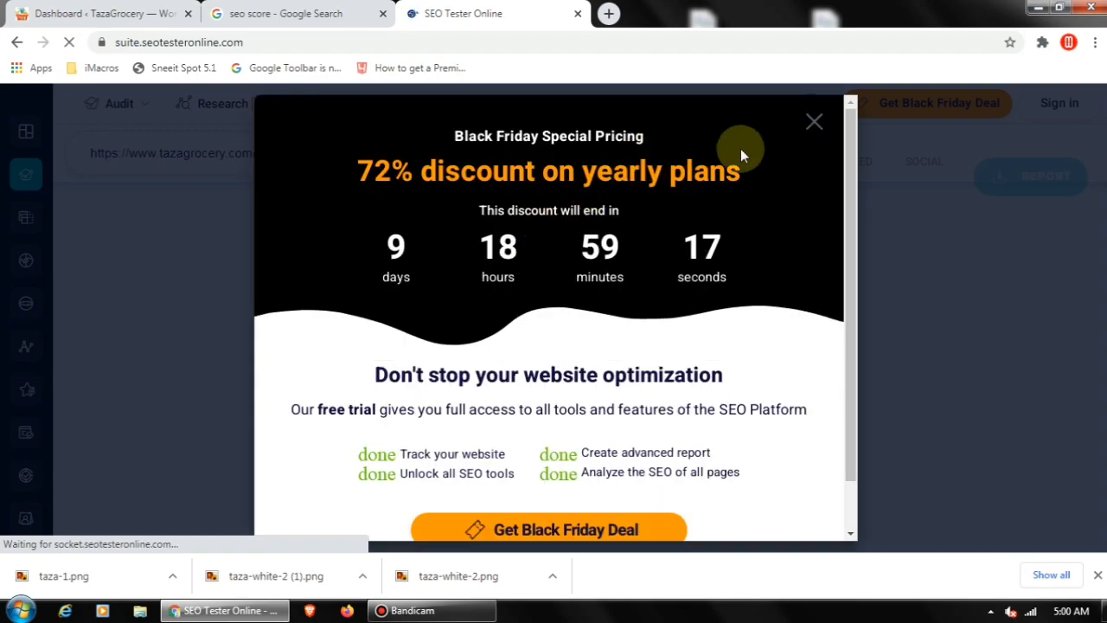
Dismiss the Black Friday offer, then close the SEO Tester Online and Google 'seo score' tabs
{"action": "left_click", "coordinate": [816, 122]}
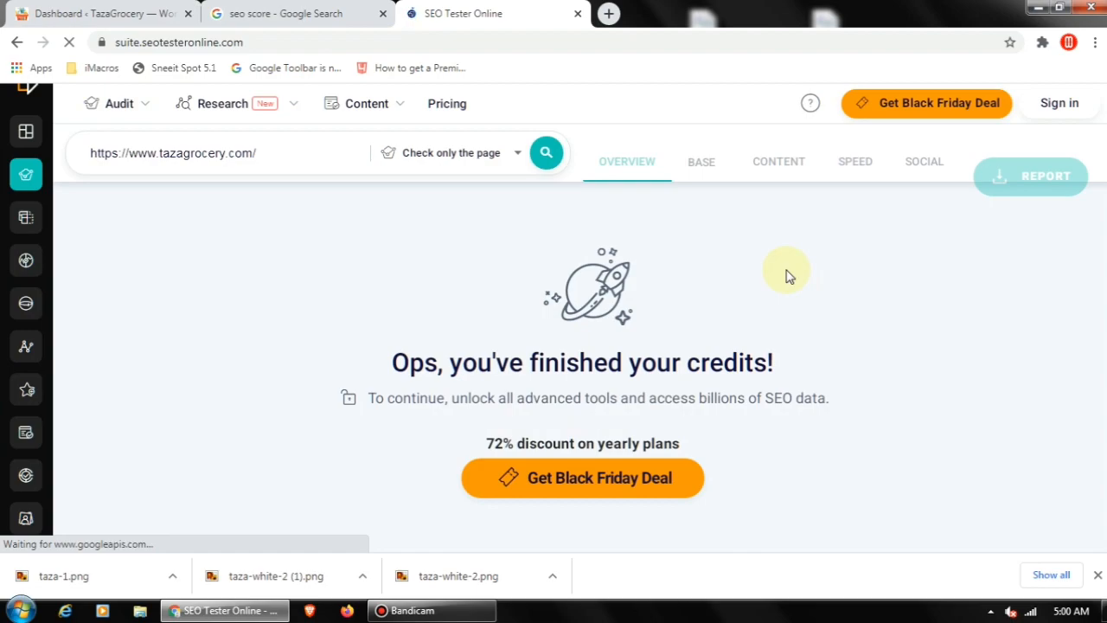
{"action": "left_click", "coordinate": [578, 13]}
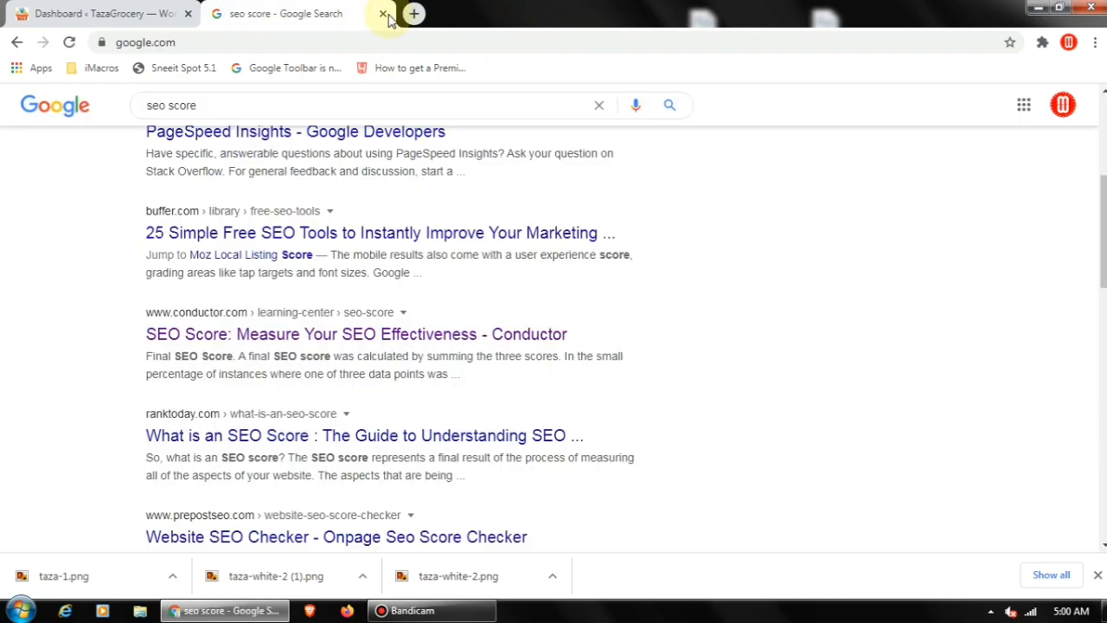
{"action": "left_click", "coordinate": [383, 14]}
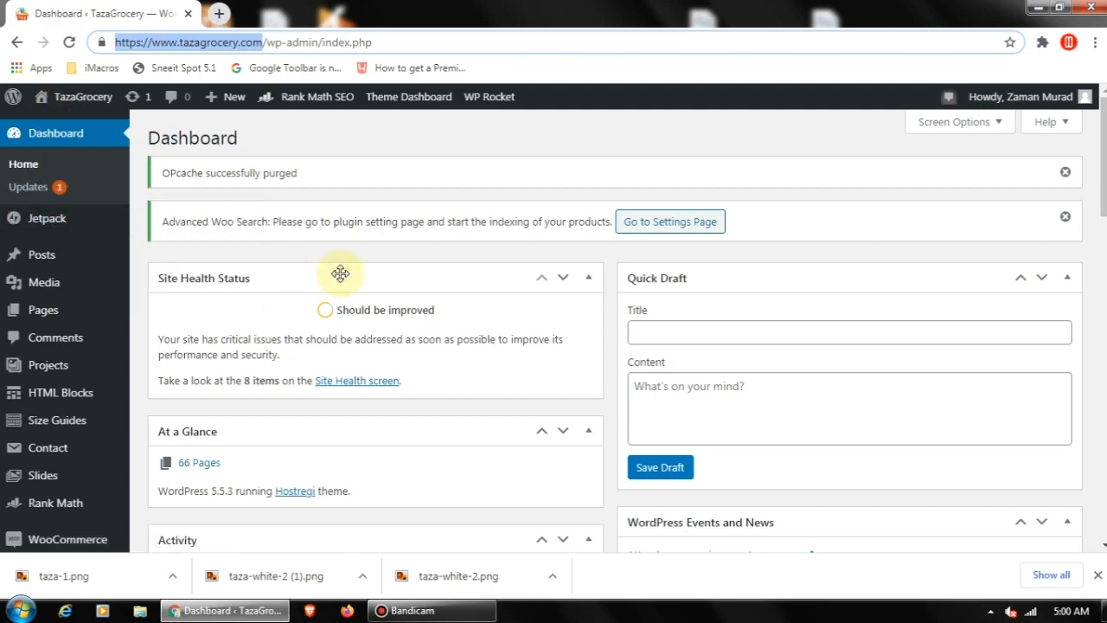
{"action": "scroll", "coordinate": [51, 312], "scroll_direction": "down", "scroll_amount": 10}
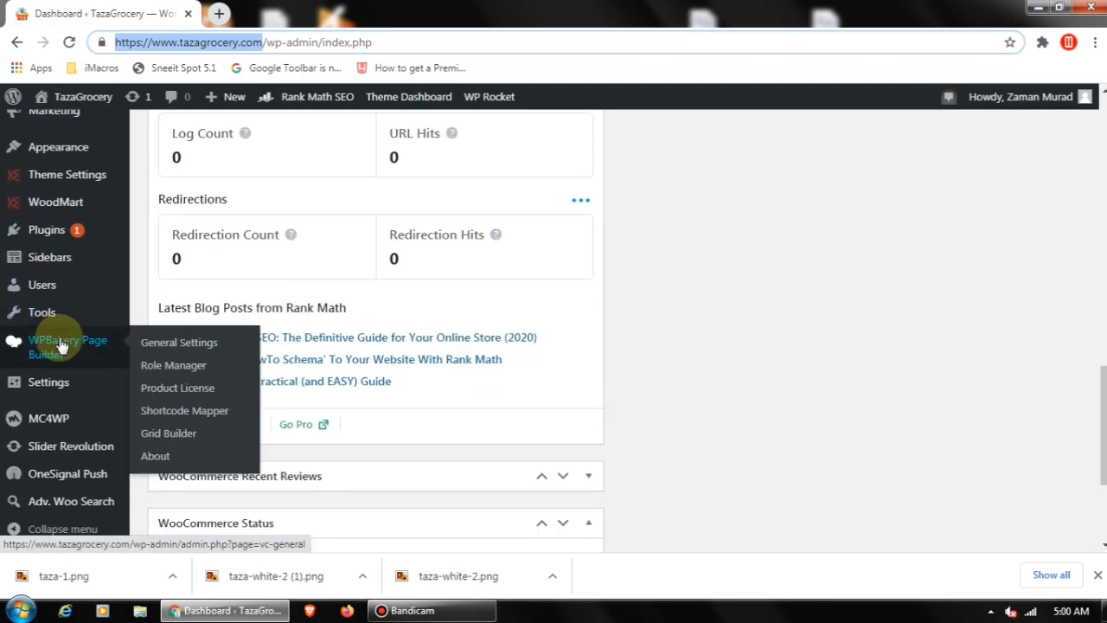
{"action": "scroll", "coordinate": [60, 345], "scroll_direction": "down", "scroll_amount": 3}
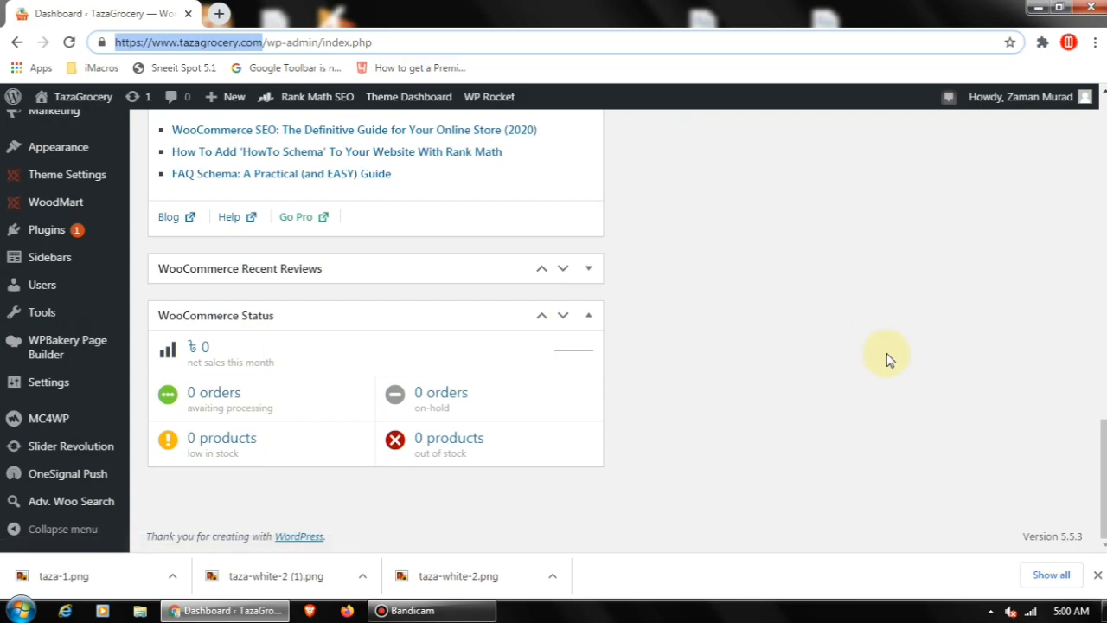